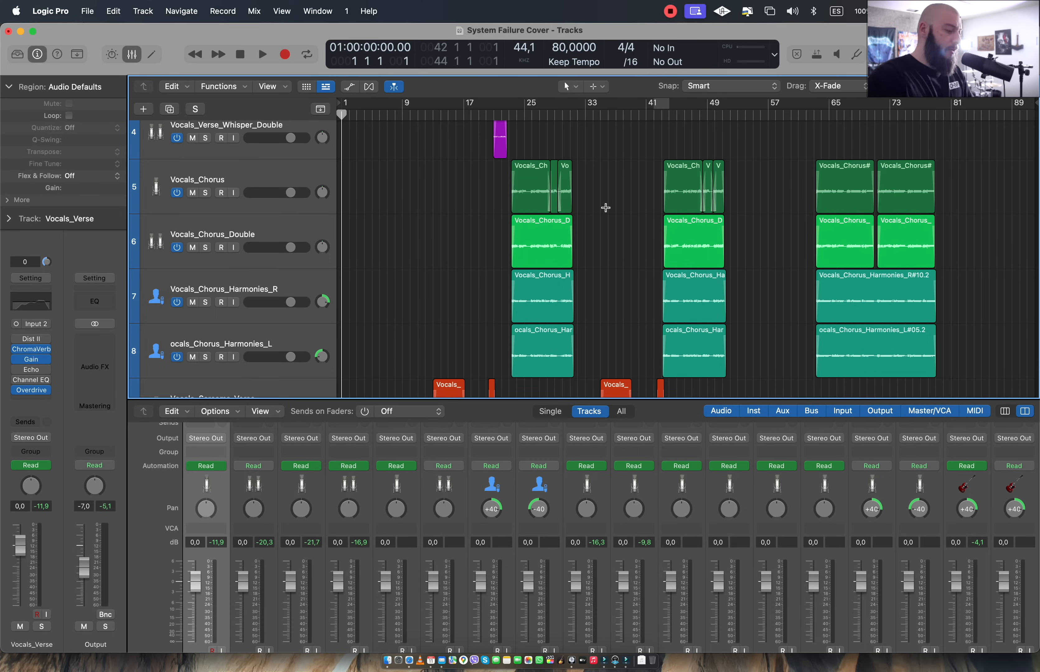
Review the verse vocal tracks, selecting Vocals_Verse_Whisper and Vocals_Verse_Whisper_Double alternately to compare their regions and channel strips
scroll(603, 201, up, 5)
scroll(587, 209, down, 5)
scroll(587, 210, down, 2)
scroll(431, 225, up, 6)
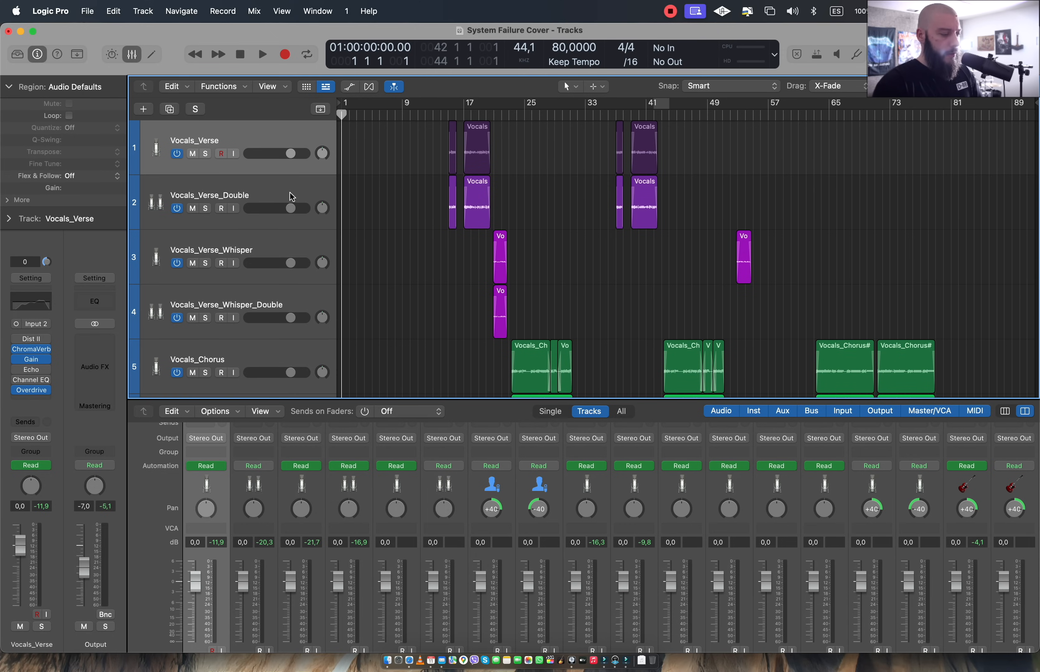
scroll(293, 195, down, 2)
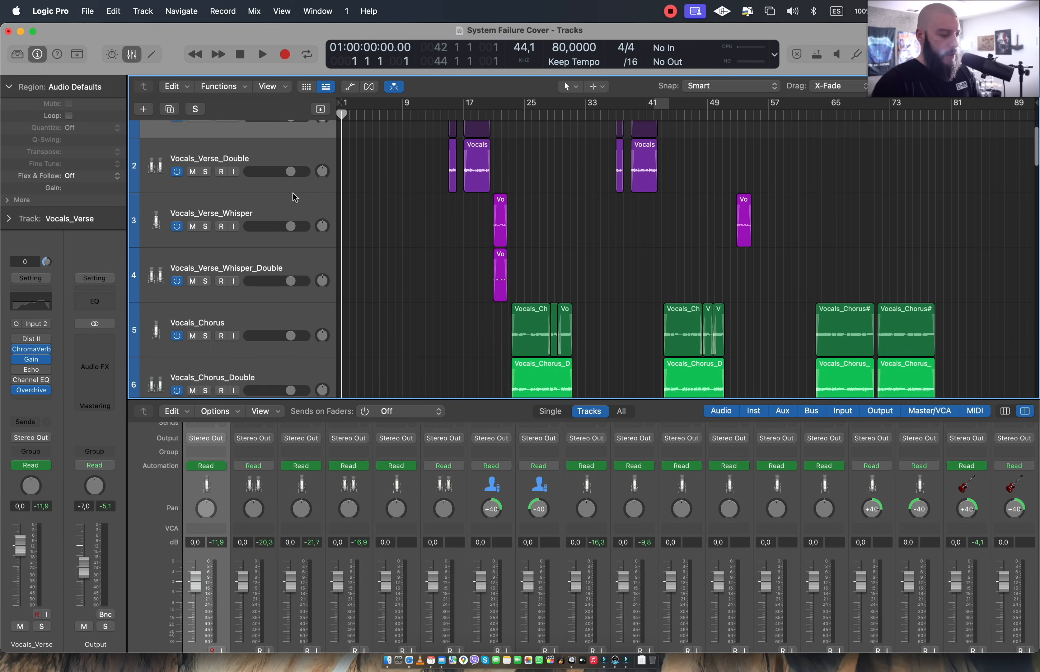
click(315, 201)
click(300, 252)
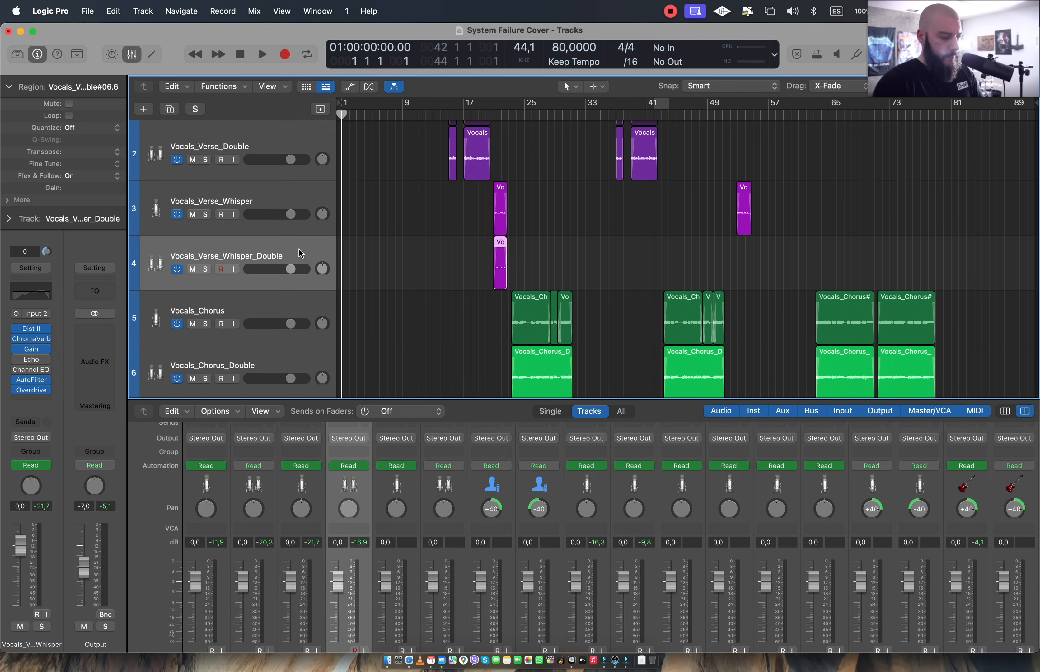
click(306, 203)
click(303, 253)
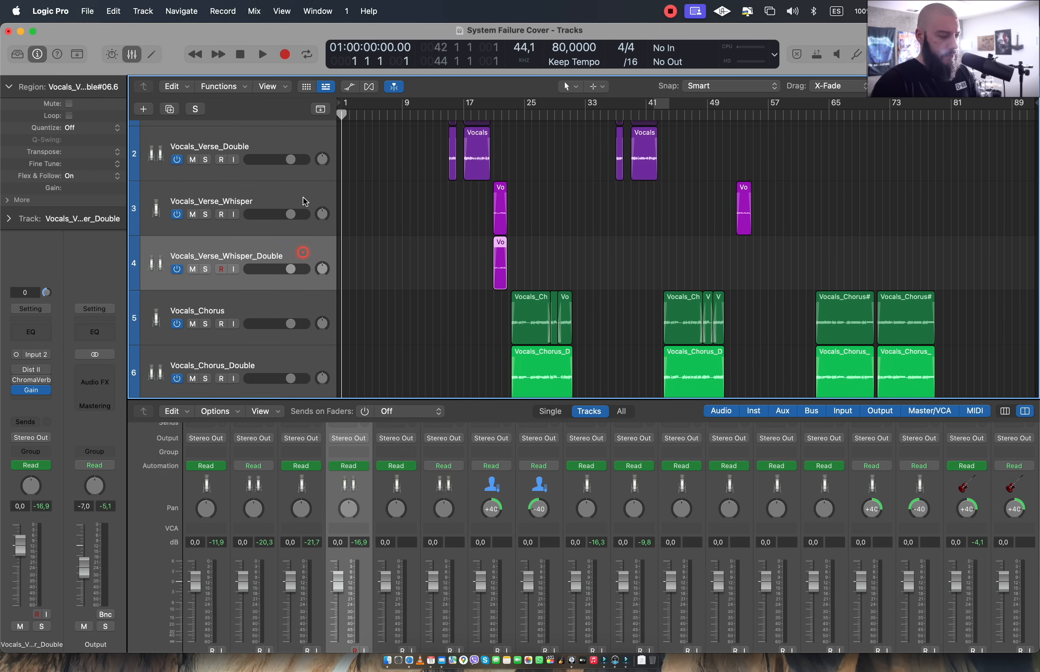
click(303, 198)
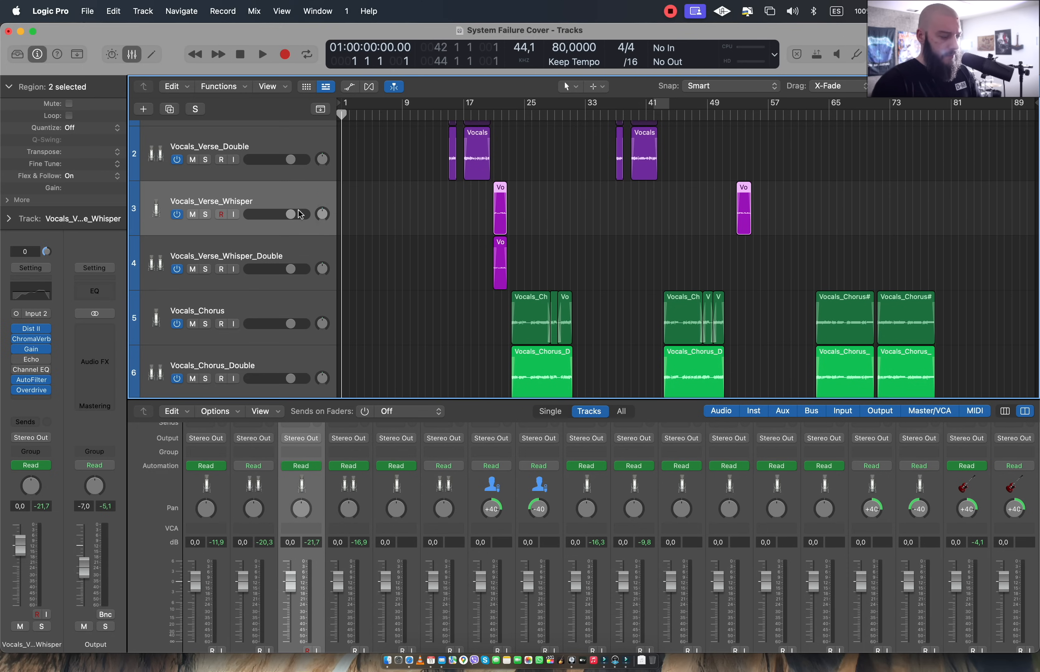
Select the chorus vocal tracks down to Vocals_Chorus_Double to inspect their regions and channel strips
scroll(299, 212, down, 3)
click(294, 221)
click(292, 241)
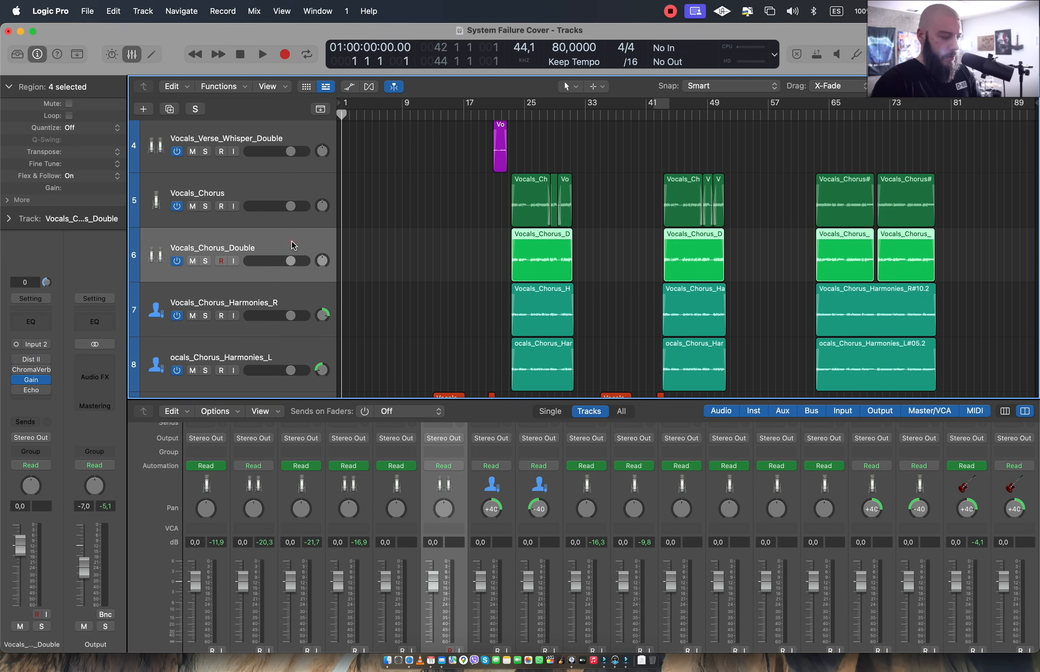
Compare the right and left chorus harmony tracks by selecting each alternately, ending on Vocals_Chorus_Harmonies_R
scroll(304, 189, down, 2)
click(308, 235)
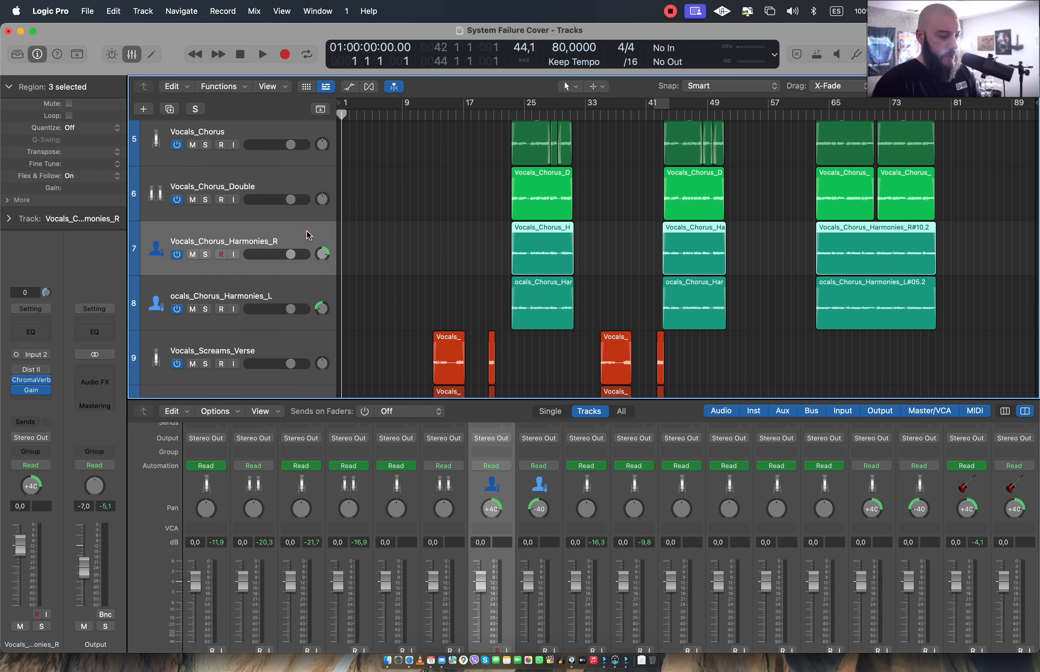
click(305, 285)
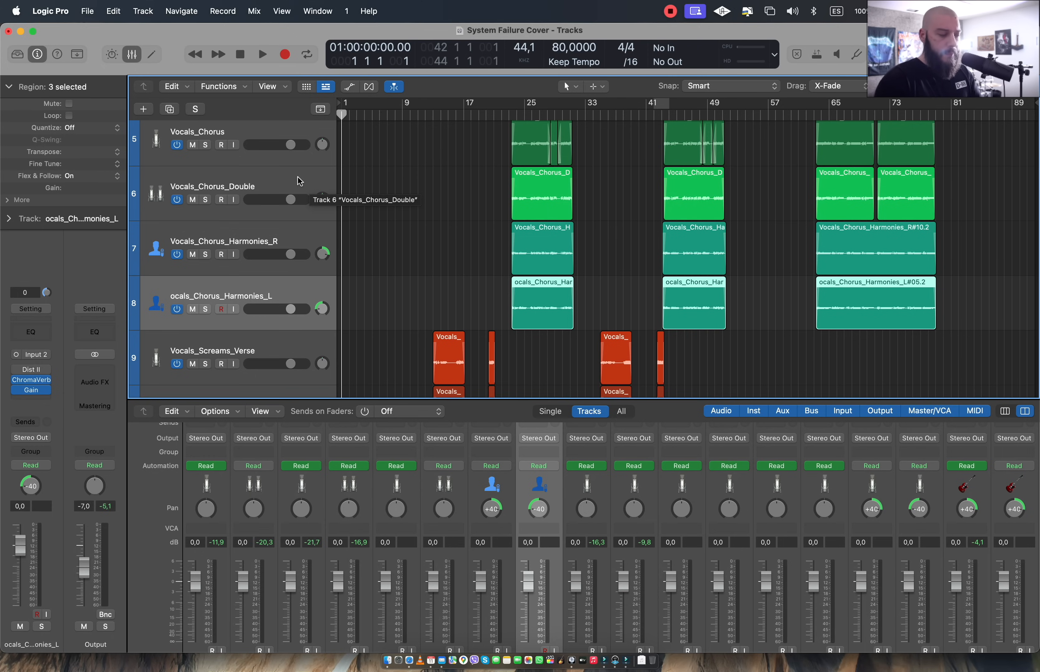
click(306, 235)
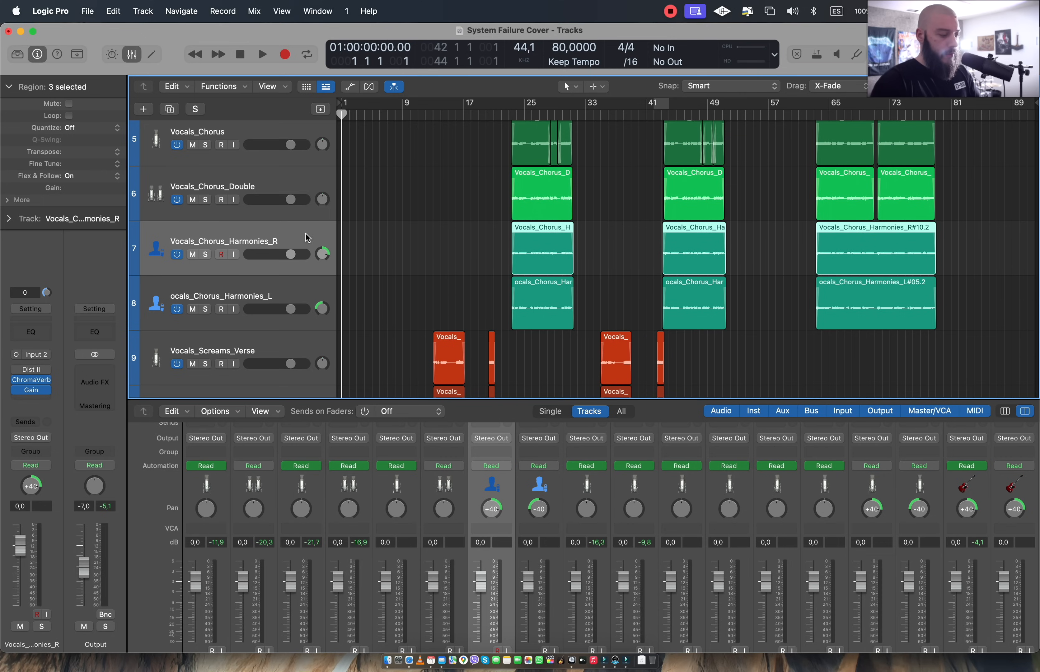
click(305, 292)
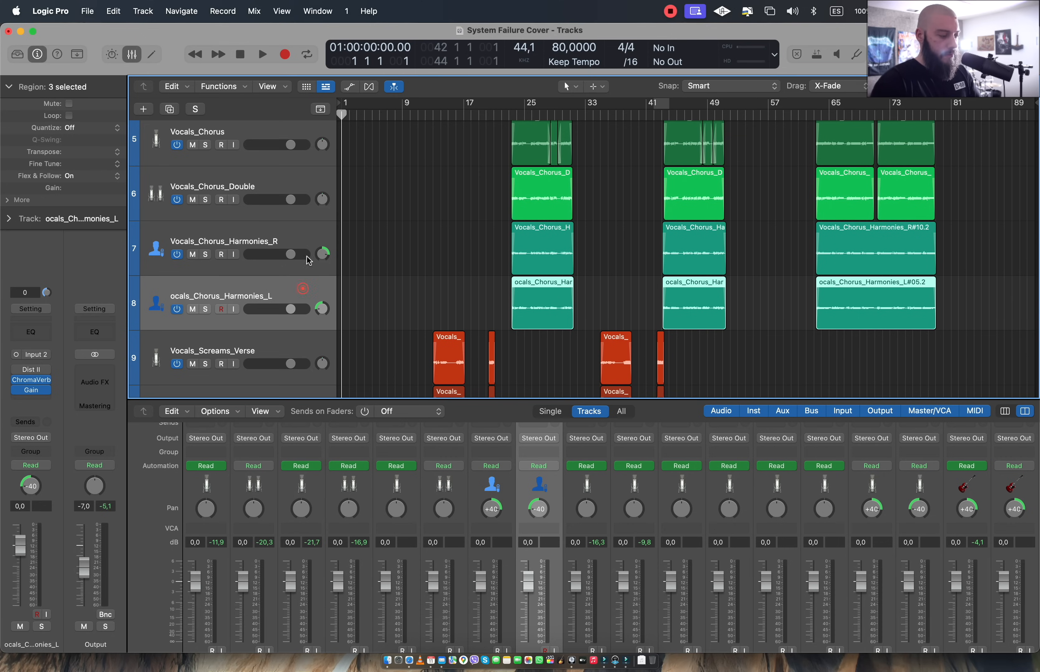
click(308, 238)
Compare Vocals_Screams_Verse with Vocals_Screams_Verse_Doubles by selecting each track alternately, ending on the doubles
scroll(308, 210, down, 2)
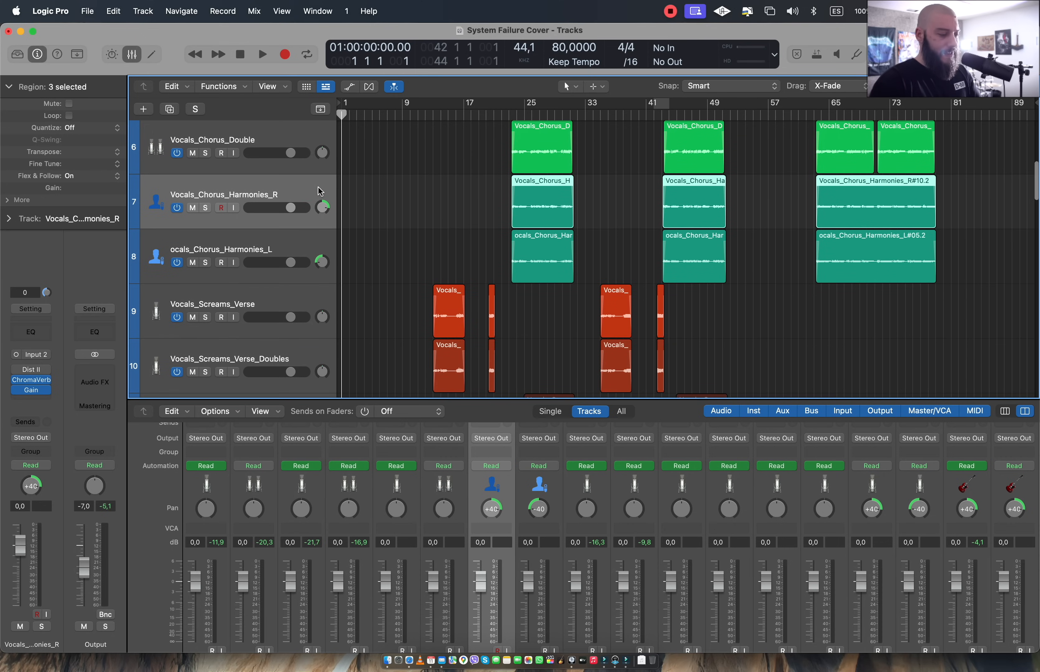
scroll(304, 195, down, 3)
click(296, 223)
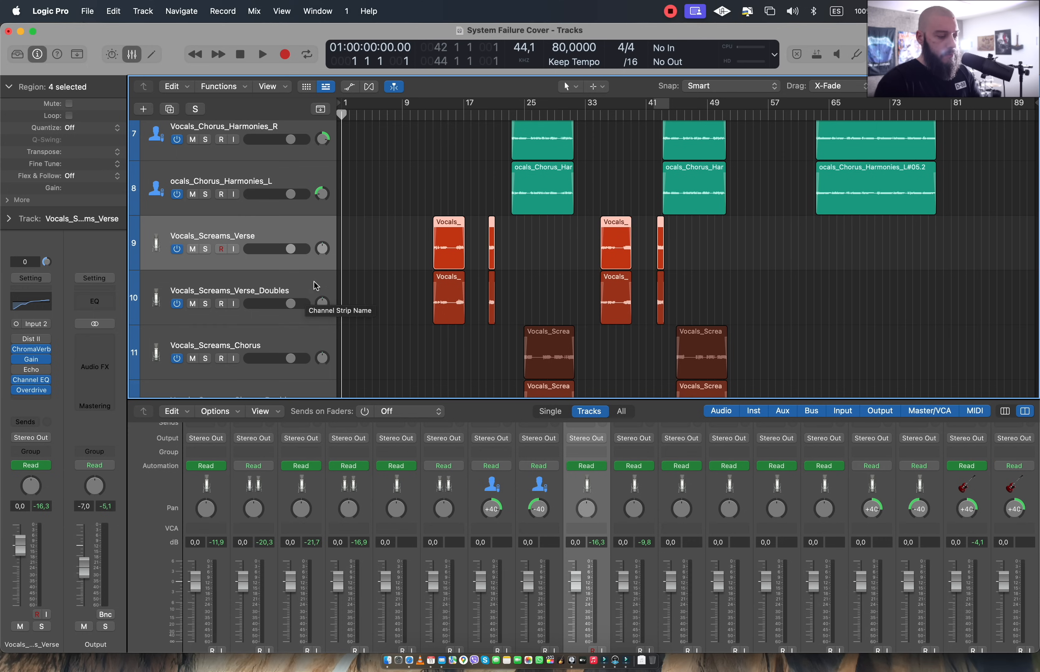
key(Down)
click(303, 229)
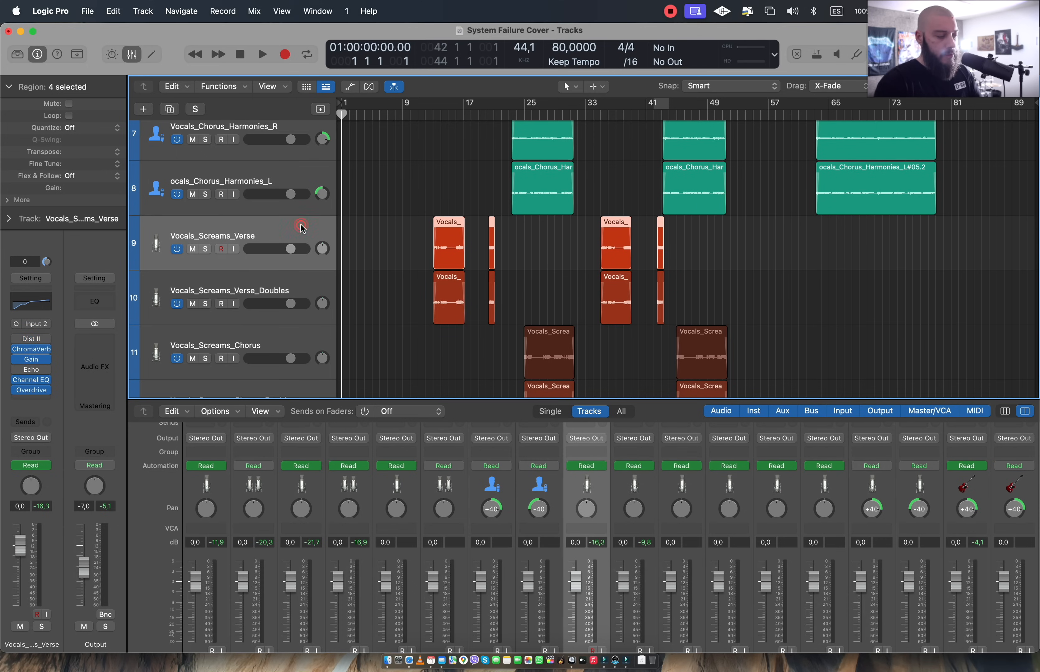
click(308, 279)
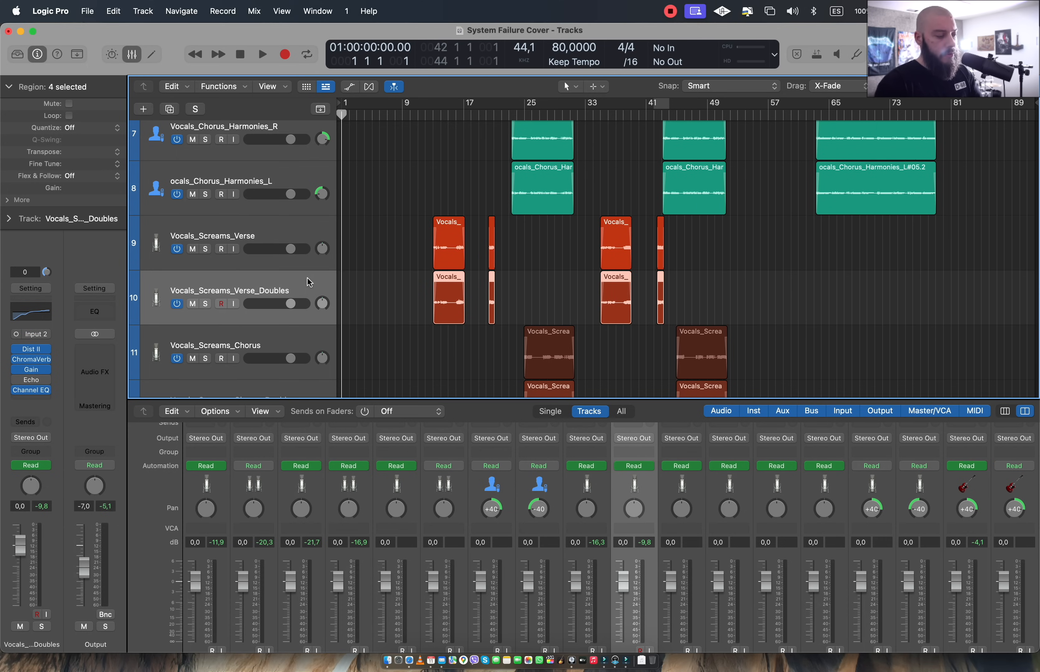
click(313, 236)
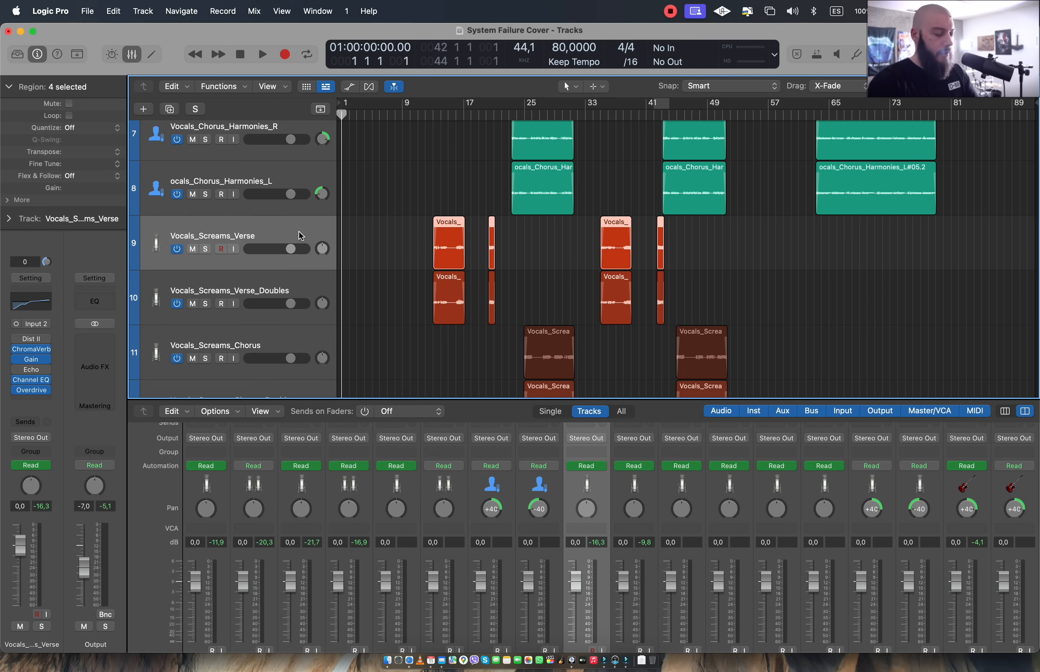
click(309, 280)
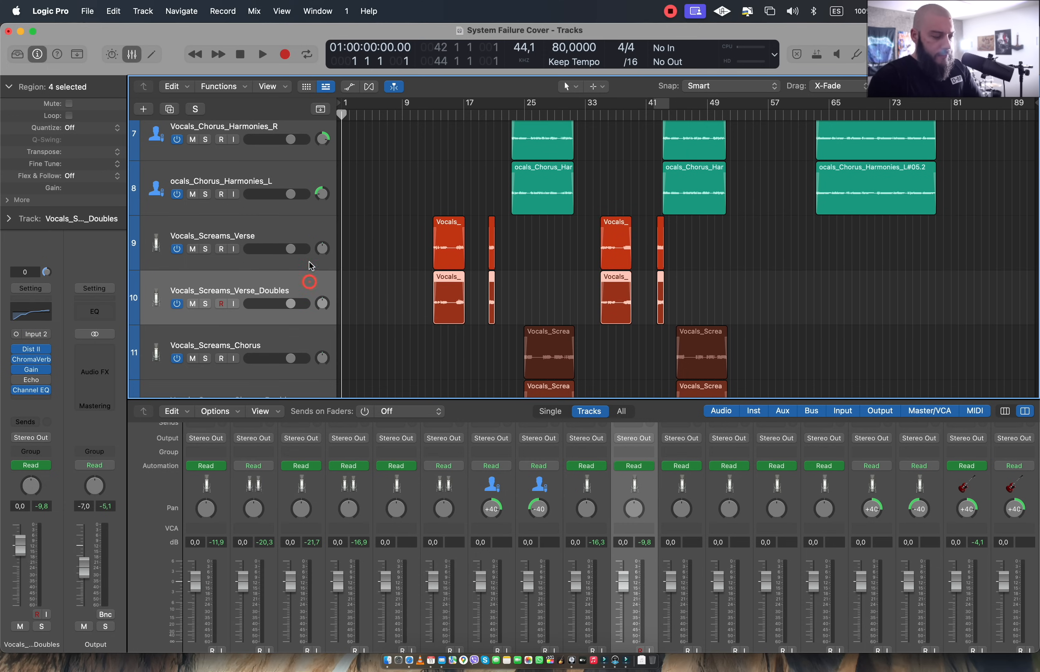
Select Vocals_Screams_Chorus, followed by Vocals_Screams_Chorus_Doubles, to examine the chorus scream regions and effects
scroll(309, 271, down, 3)
click(306, 276)
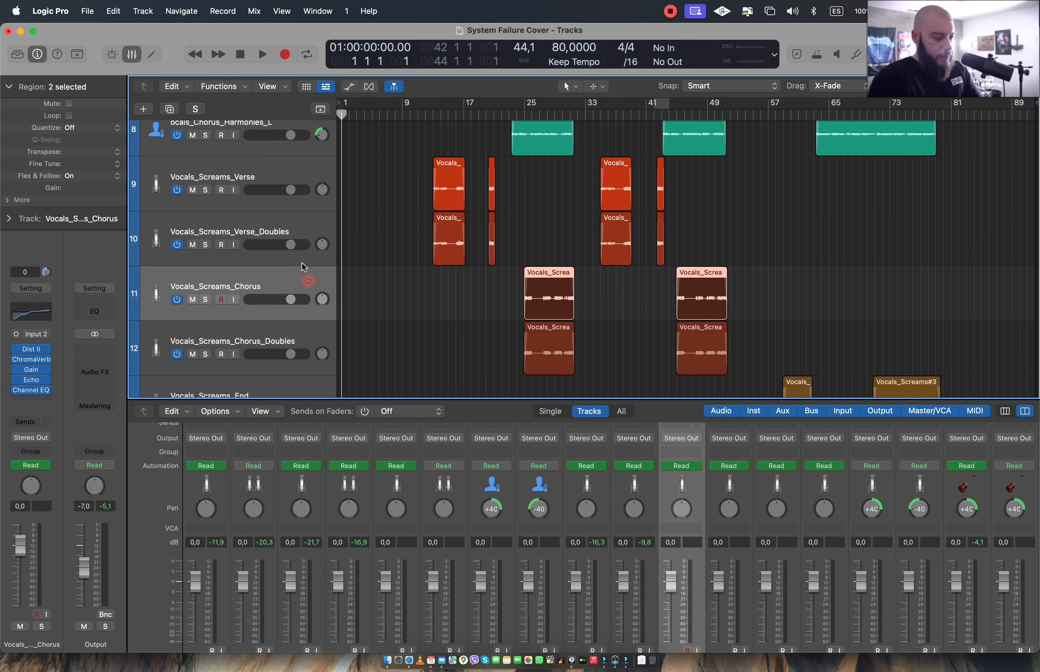
scroll(308, 262, down, 3)
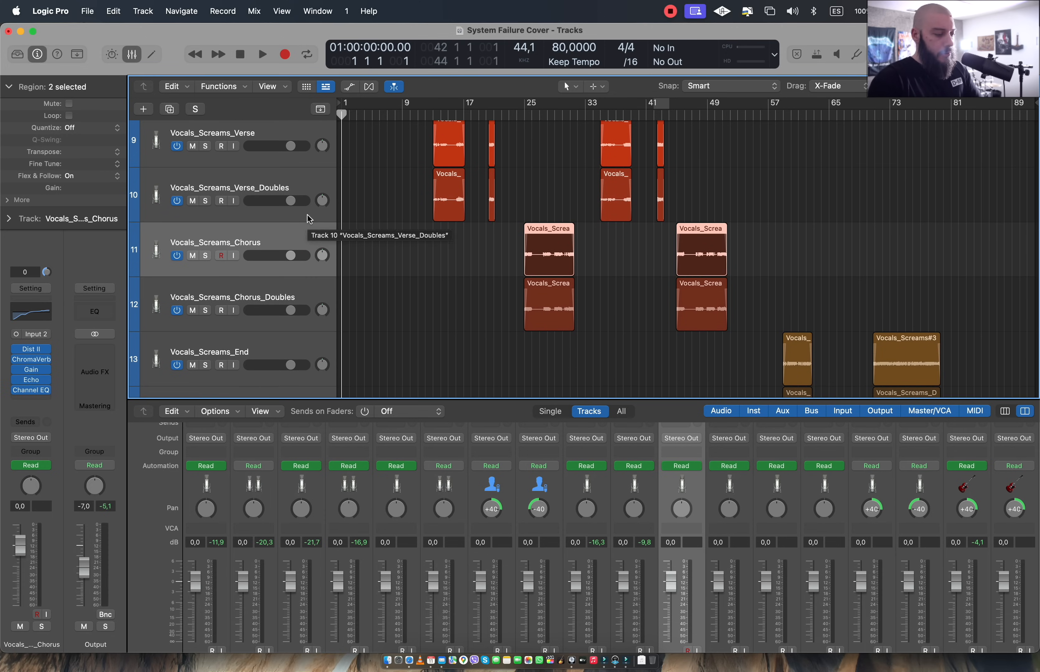
scroll(308, 217, down, 3)
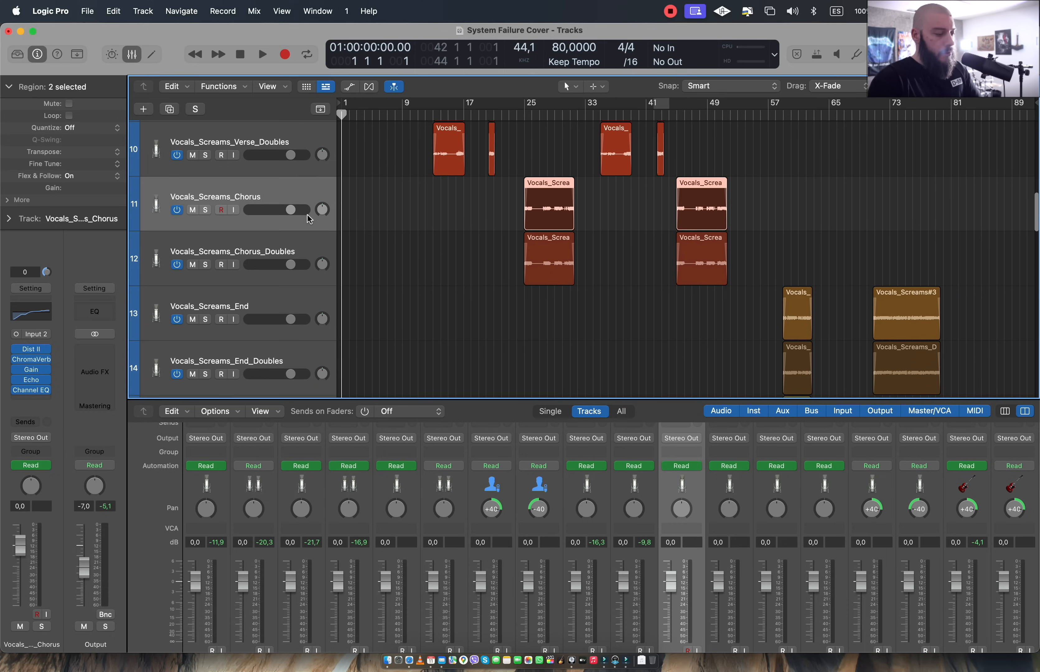
click(311, 240)
Examine the ending screams by selecting Vocals_Screams_End, followed by Vocals_Screams_End_Doubles
scroll(312, 245, down, 2)
scroll(311, 243, down, 2)
click(310, 237)
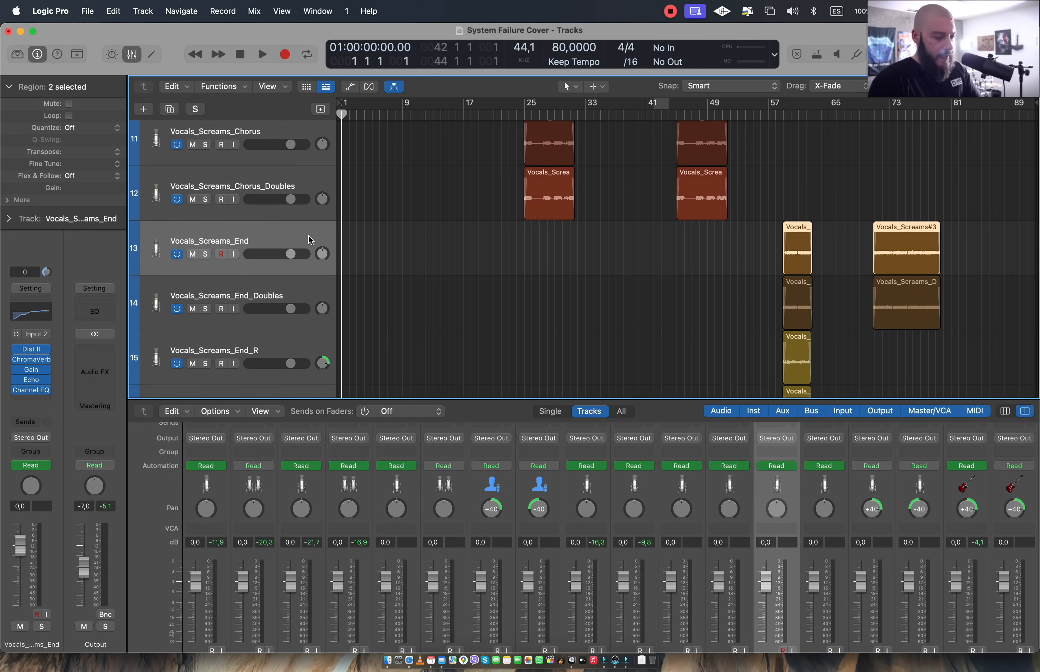
scroll(310, 238, down, 2)
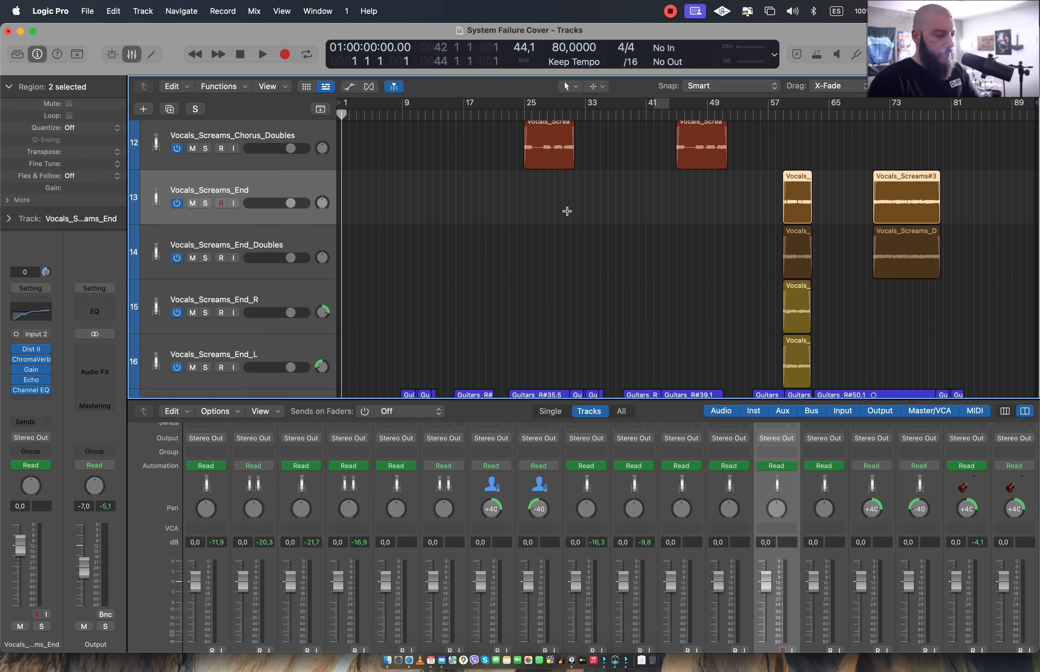
click(298, 187)
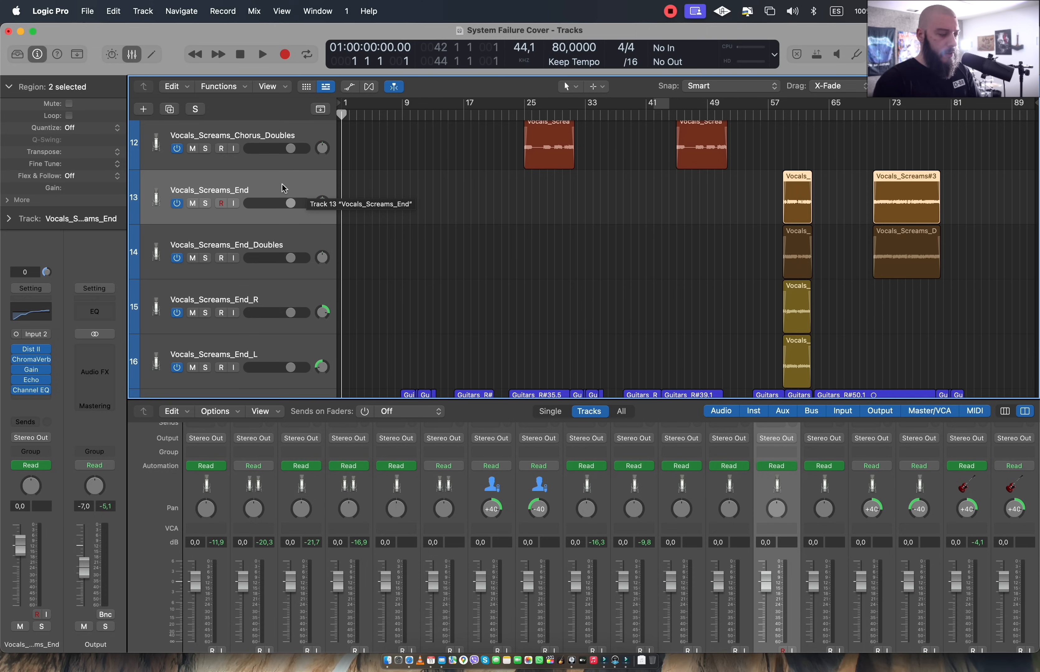
key(Down)
scroll(299, 238, down, 2)
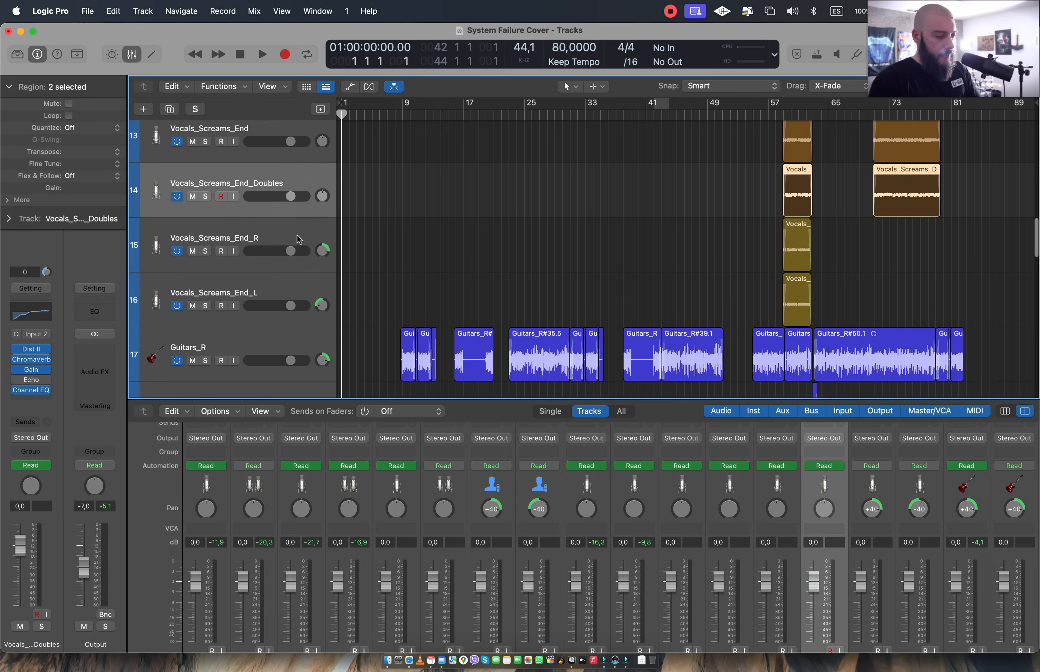
Compare the panned ending screams by alternating between Vocals_Screams_End_R and Vocals_Screams_End_L
click(294, 217)
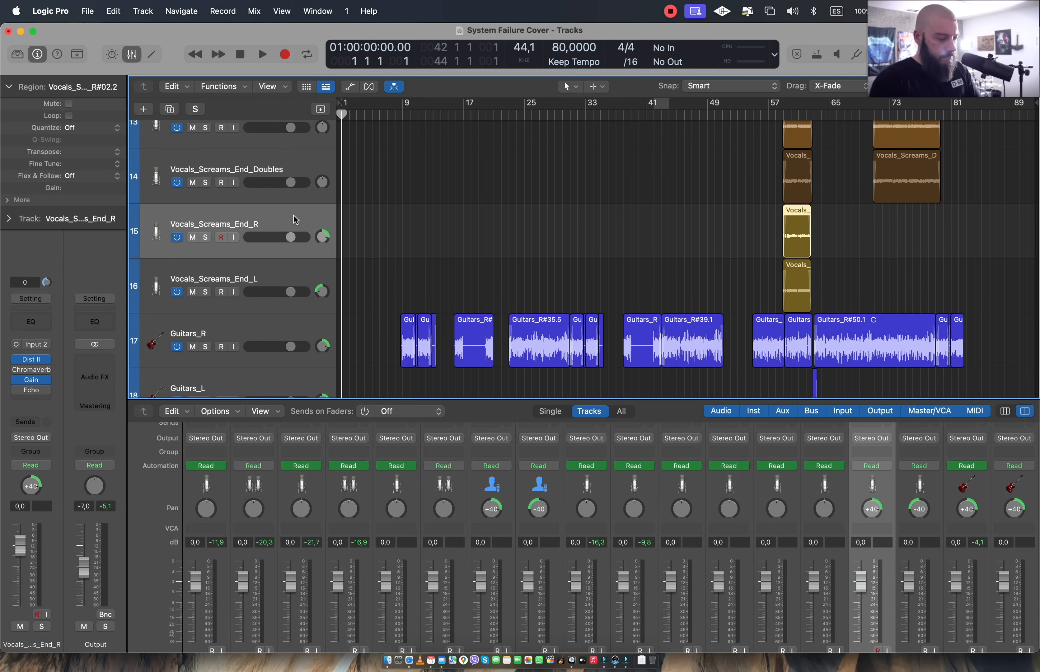
click(289, 279)
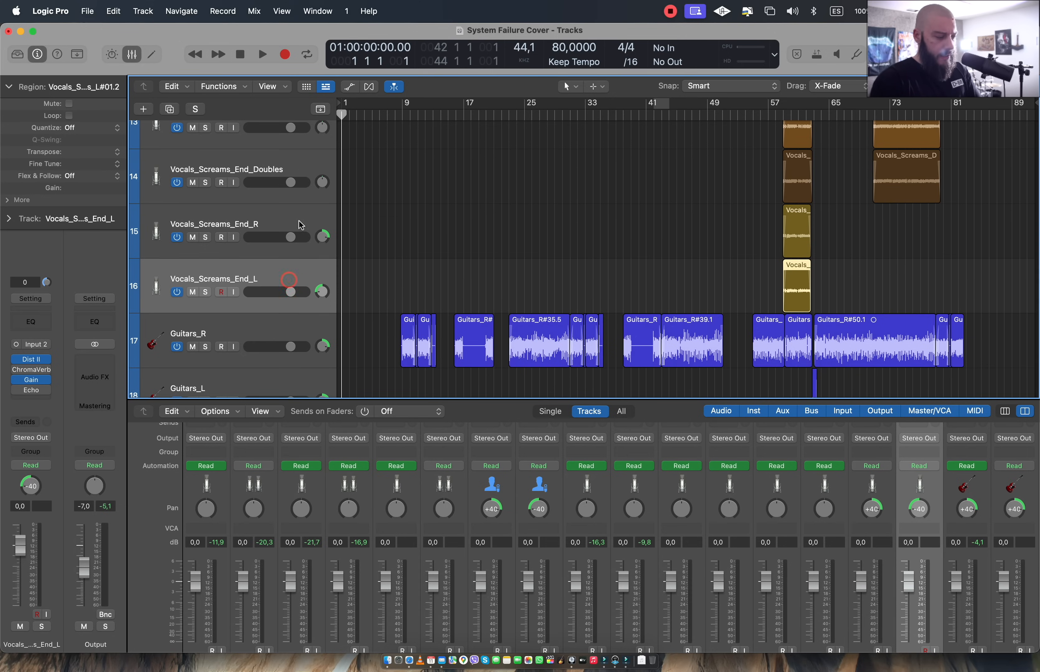
click(299, 221)
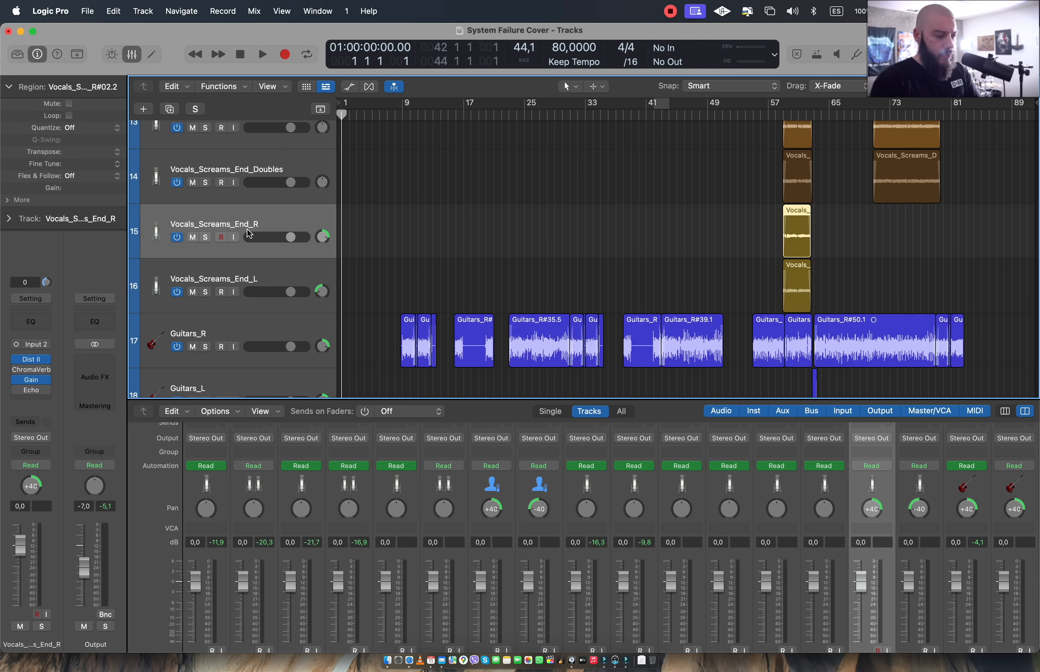
click(290, 277)
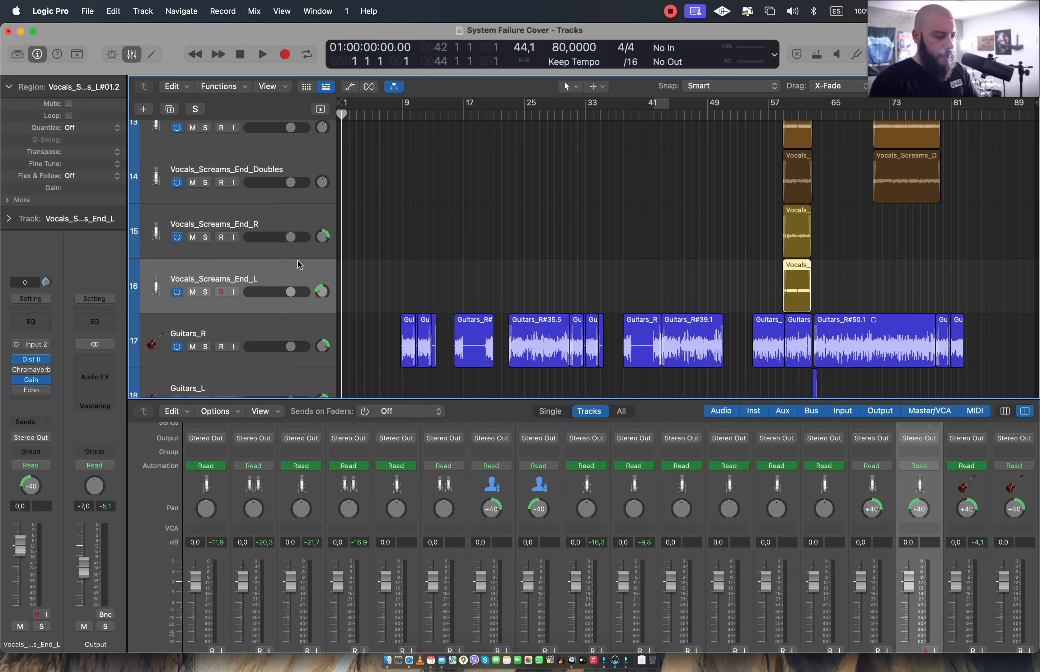
Inspect the rhythm guitars by selecting Guitars_R, the Guitars_L track 19, and the short Guitars_L track 18
scroll(299, 264, down, 2)
click(276, 256)
scroll(287, 258, down, 4)
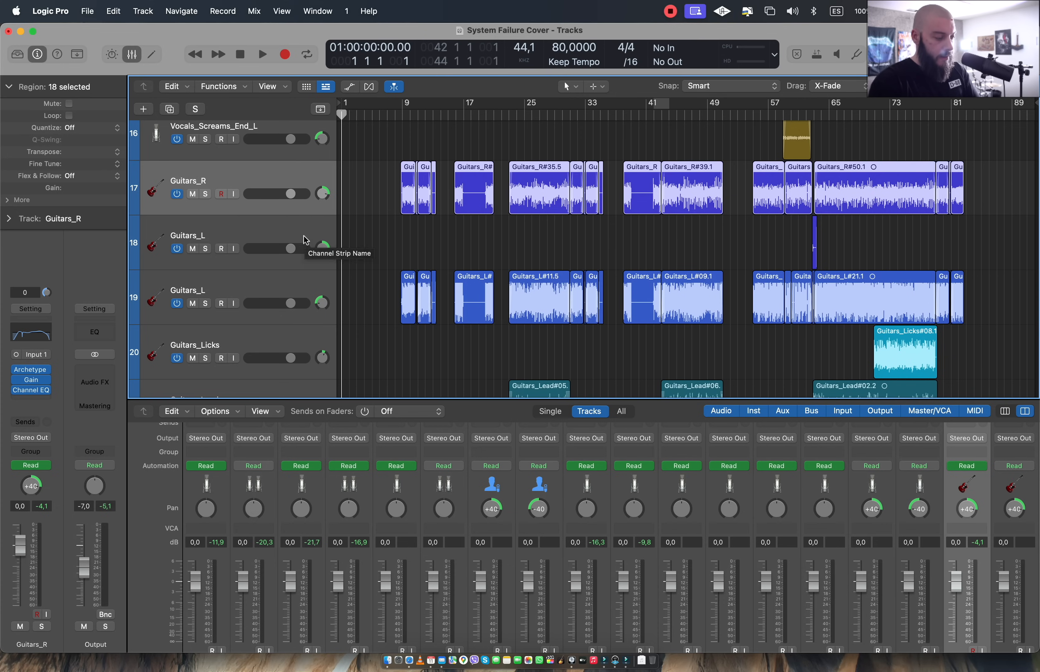
scroll(295, 263, down, 2)
click(281, 250)
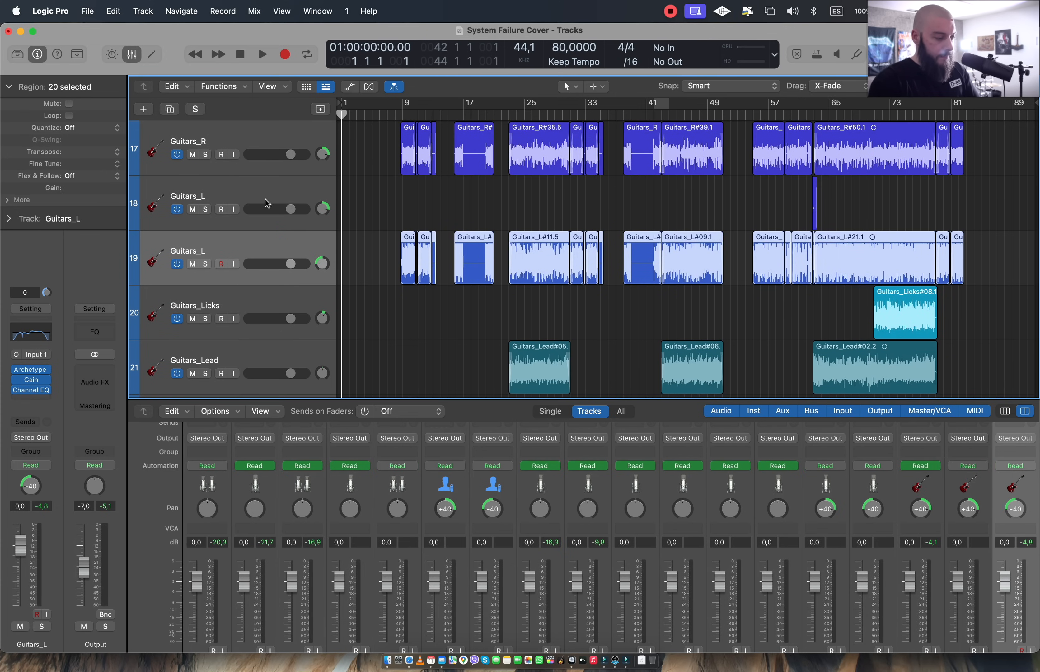
click(255, 187)
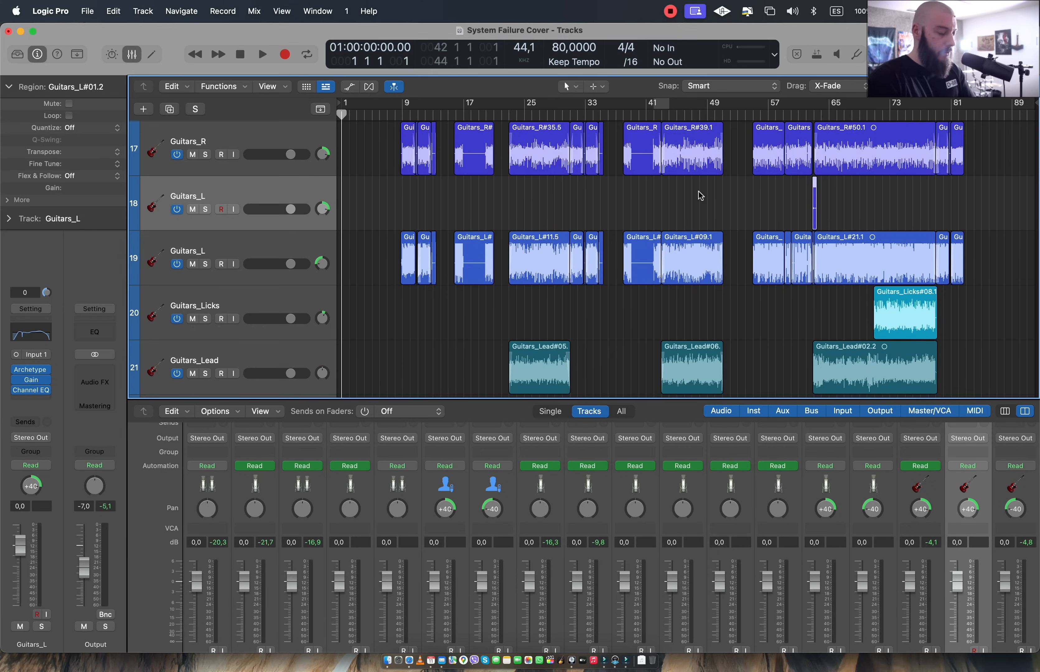
Select Guitars_Licks, followed by Guitars_Lead, to inspect their regions and channel strips
scroll(274, 245, down, 2)
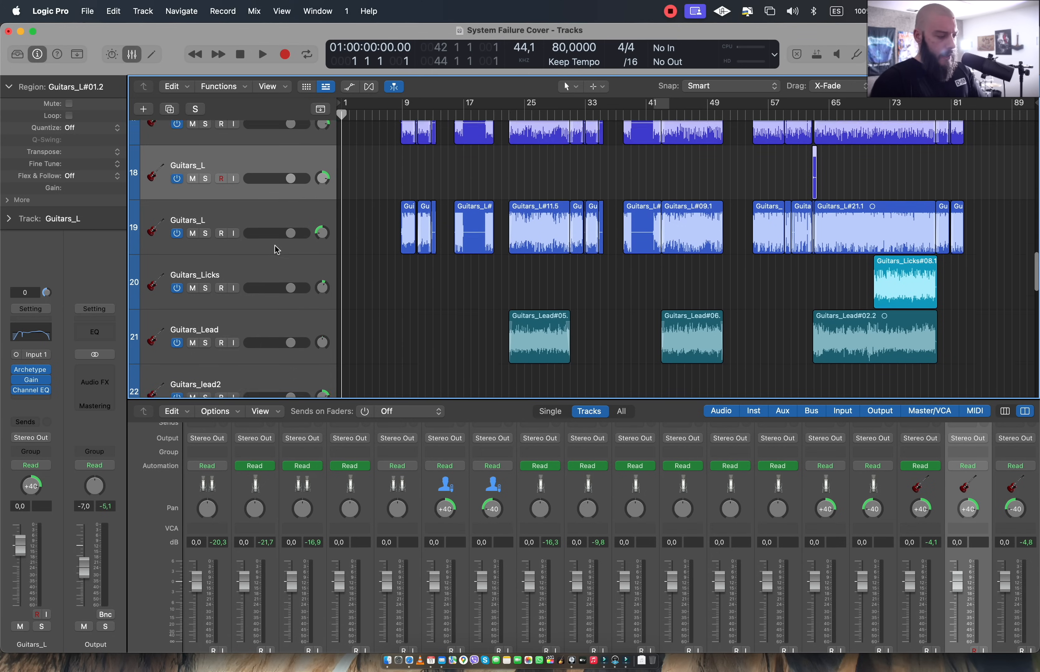
click(284, 245)
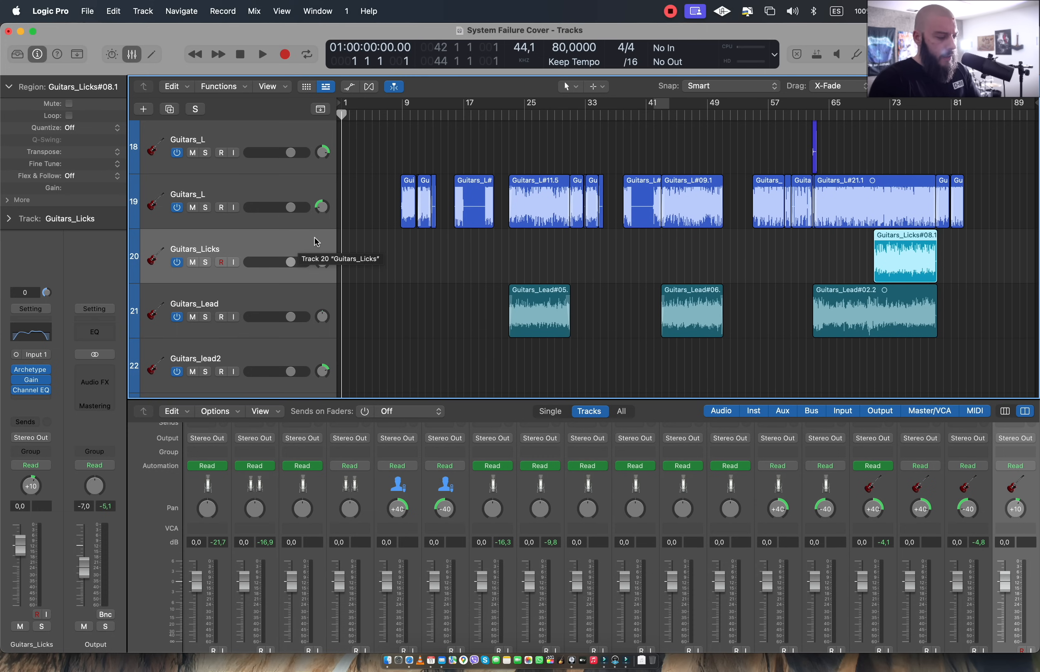
scroll(317, 231, down, 2)
click(300, 258)
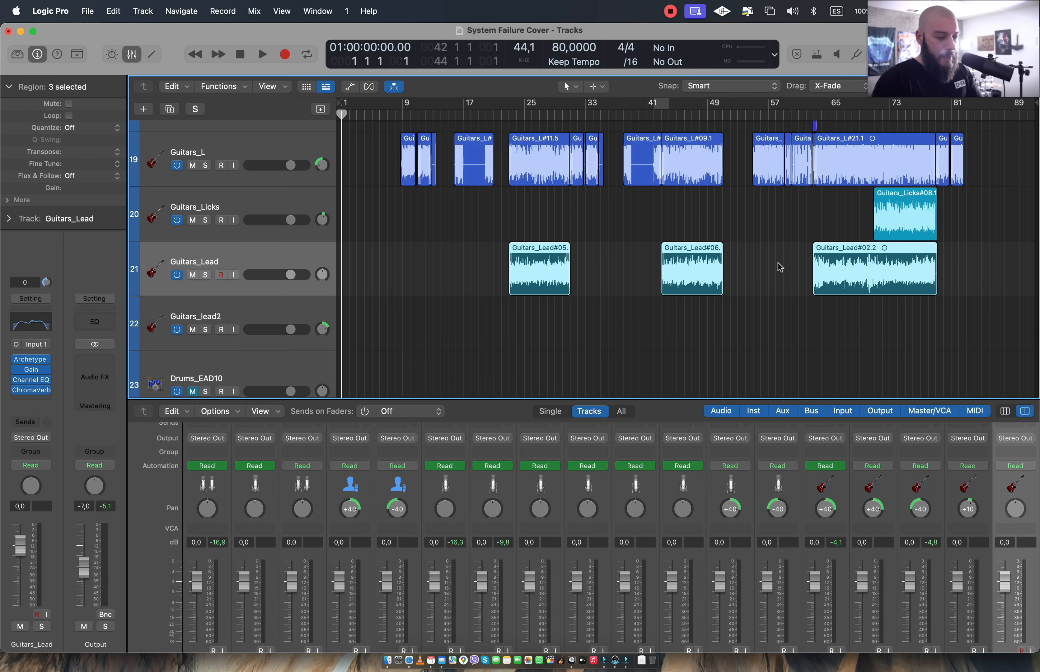
Look over the Guitars_lead2 track and the drum tracks below it
scroll(309, 204, down, 5)
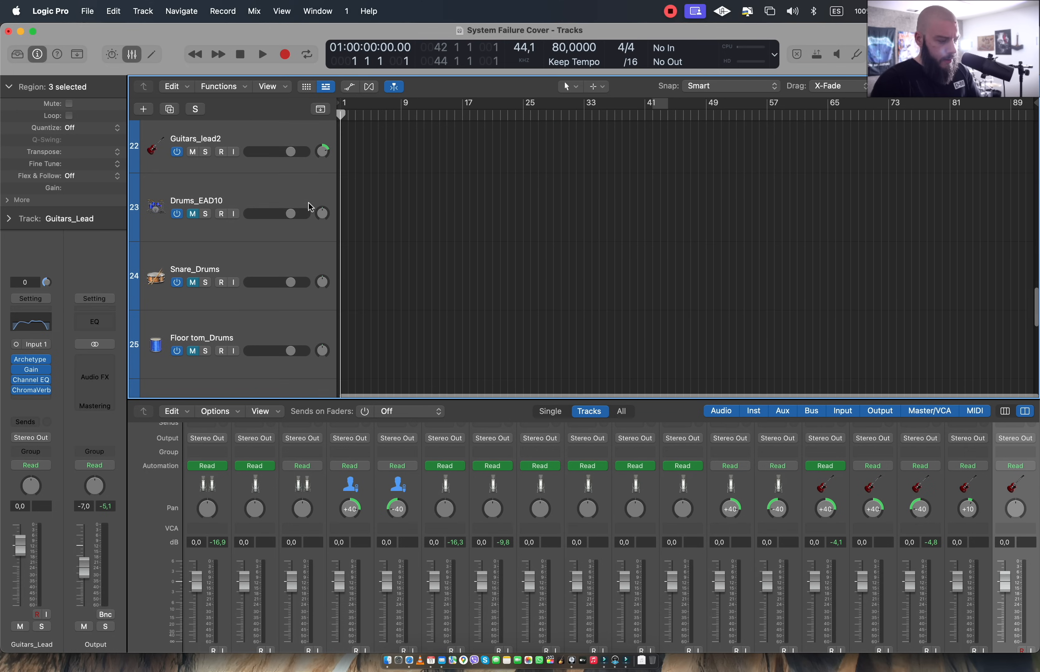
scroll(298, 255, up, 3)
scroll(299, 255, down, 4)
scroll(298, 254, up, 1)
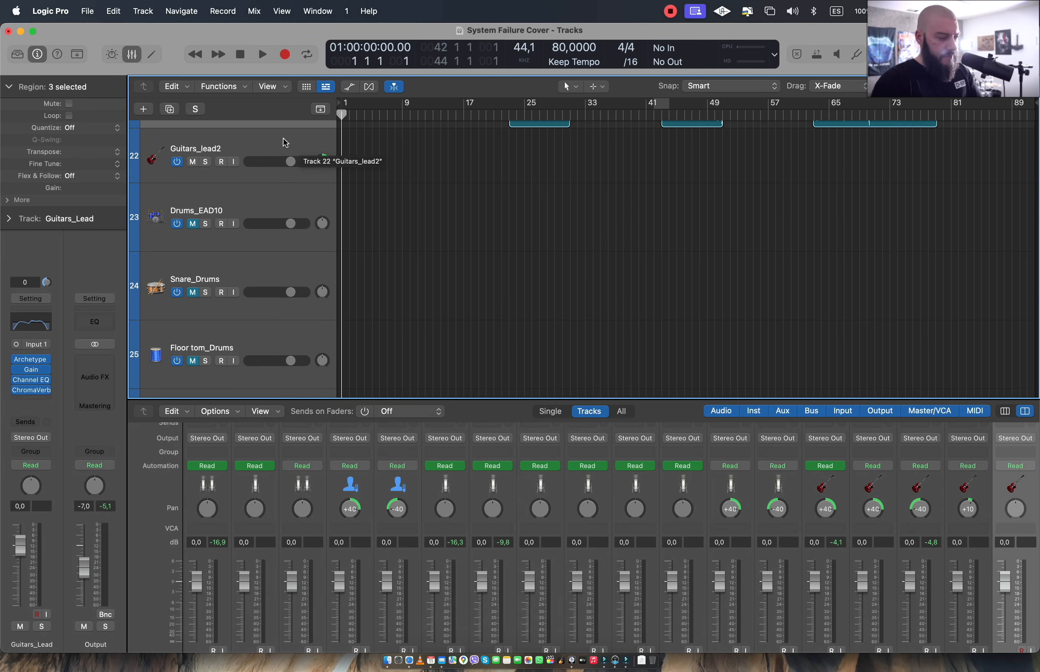
Select the Track reference track and look over the Track_Prefinal, Vocals, Guitars_Original and Bass_Original tracks below it
scroll(288, 192, down, 5)
scroll(291, 195, down, 2)
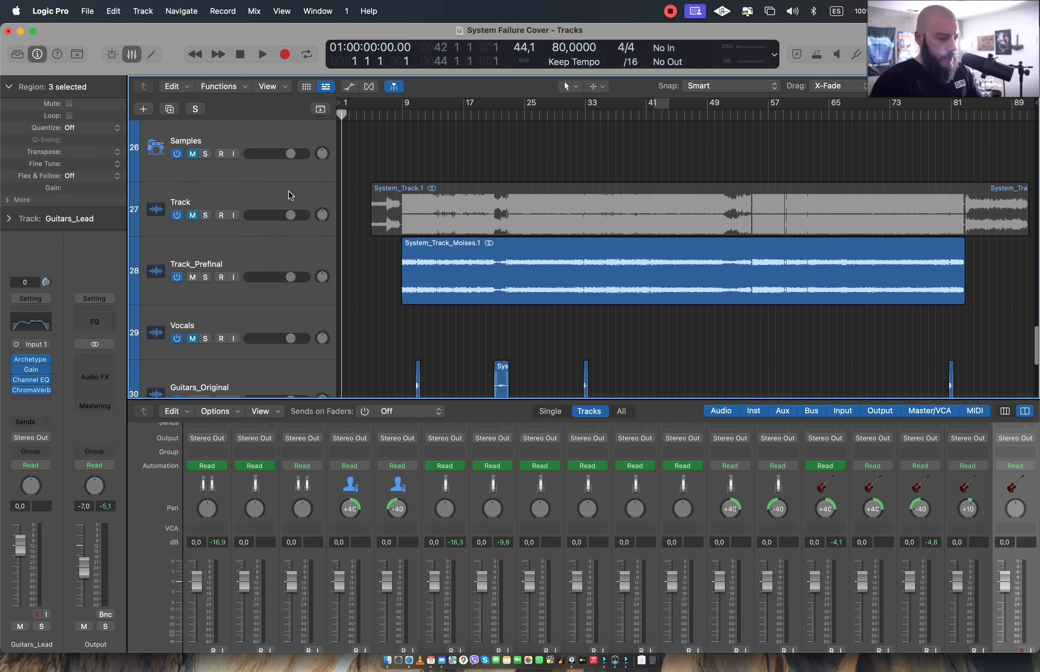
click(290, 191)
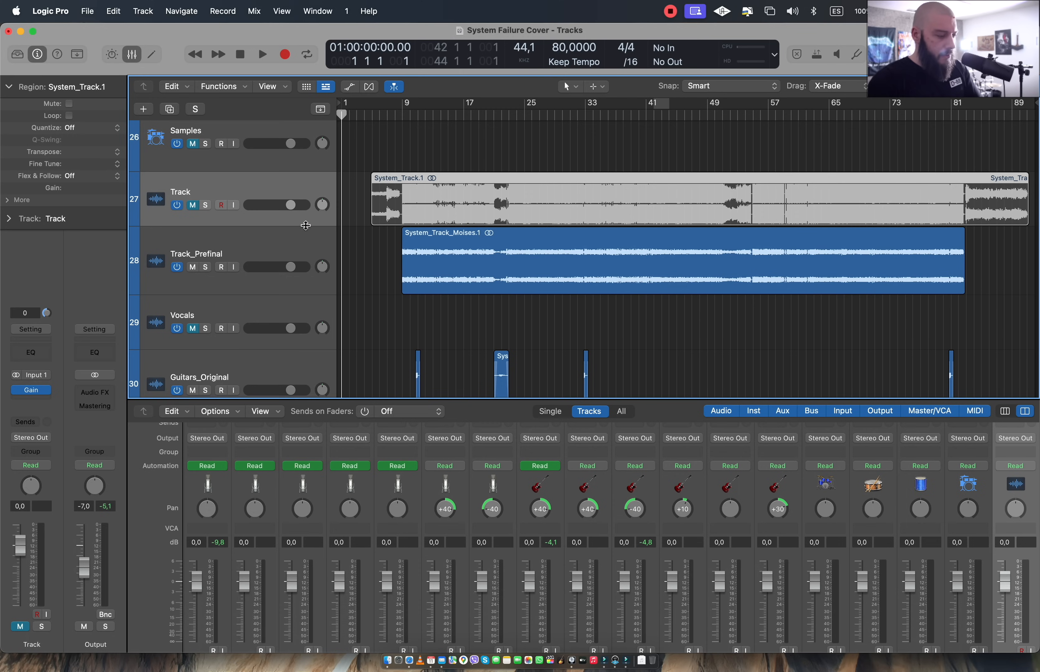
scroll(304, 250, down, 2)
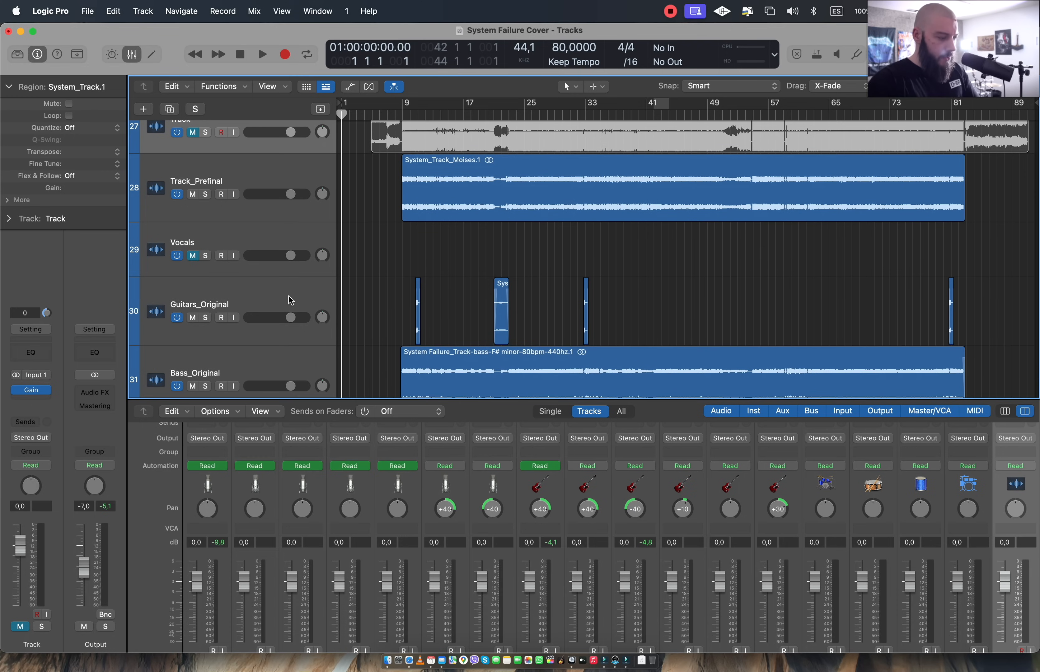
scroll(297, 200, down, 2)
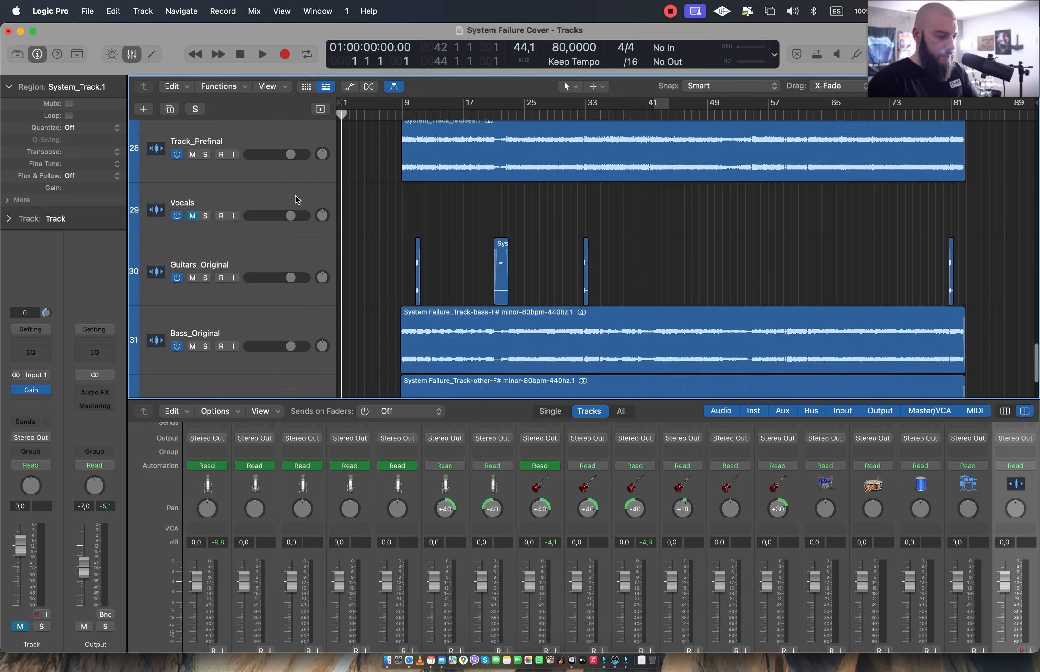
scroll(298, 200, down, 2)
scroll(297, 199, up, 4)
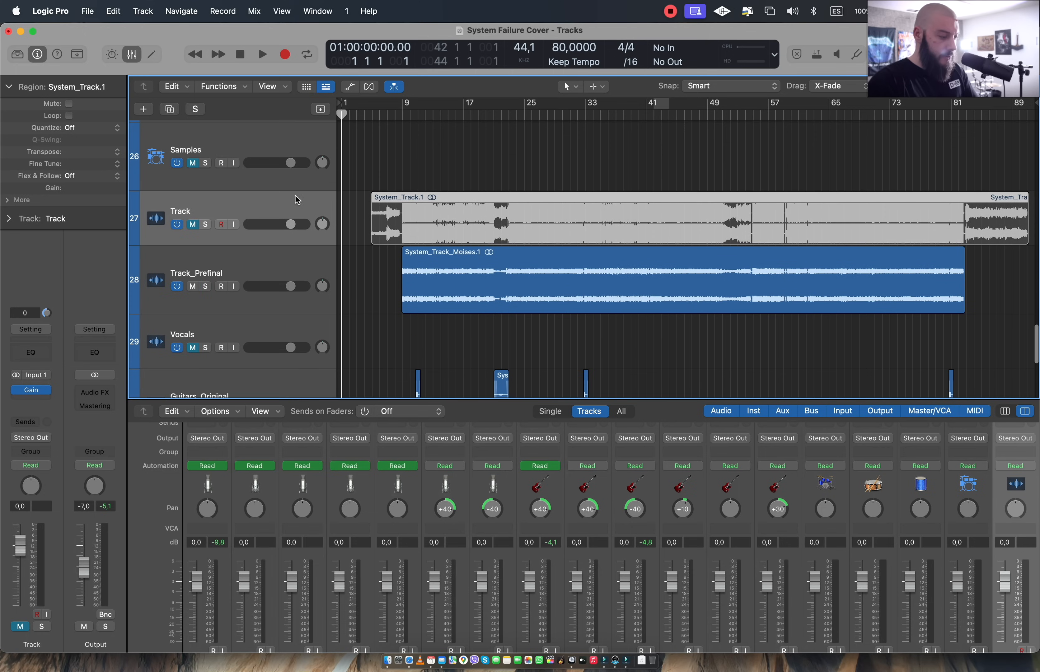
Unmute and solo the Track reference track, and play it from bar 9
mouse_move(407, 124)
mouse_down()
mouse_move(416, 123)
mouse_move(384, 123)
mouse_move(395, 123)
mouse_up()
key(m)
key(s)
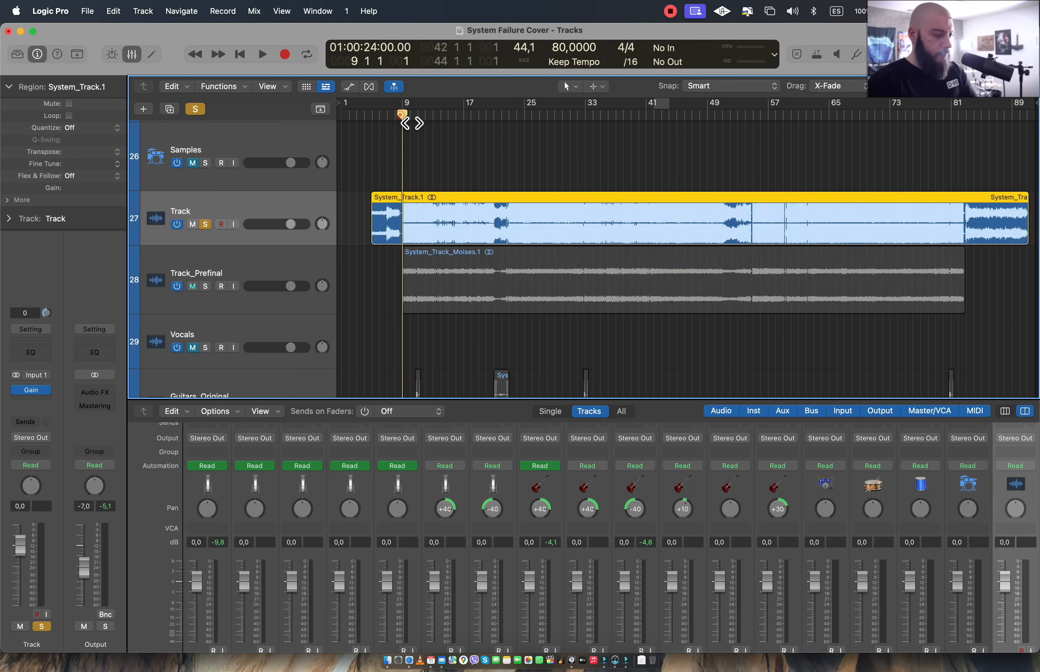
key(space)
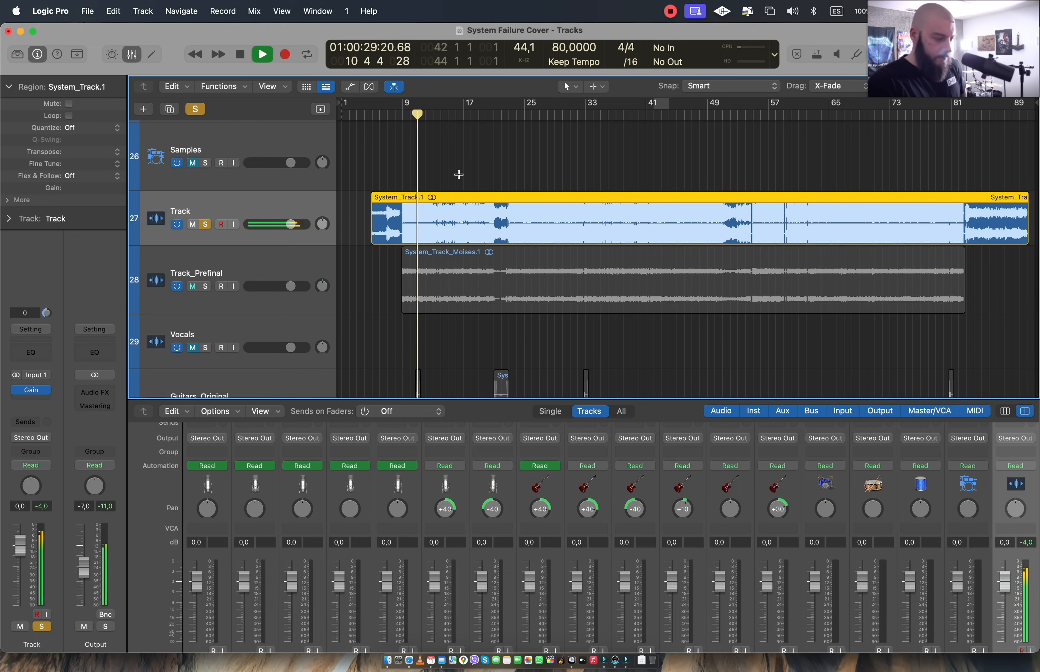
Look over the vocal, guitar and drum tracks while the reference track plays
scroll(461, 200, up, 10)
scroll(461, 200, up, 15)
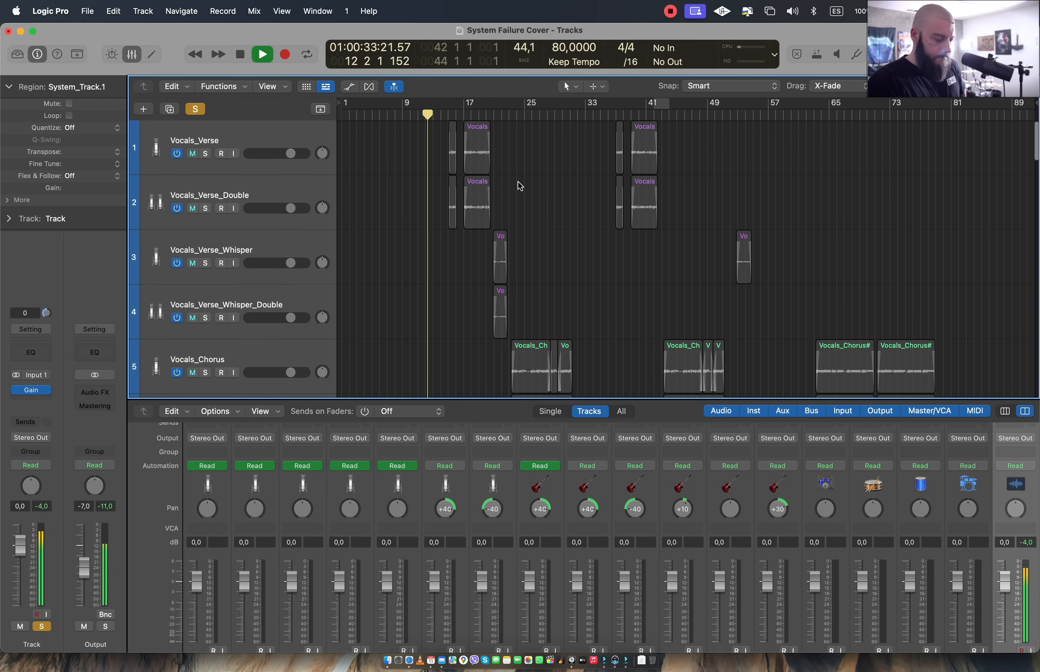
scroll(427, 262, down, 6)
scroll(448, 197, down, 7)
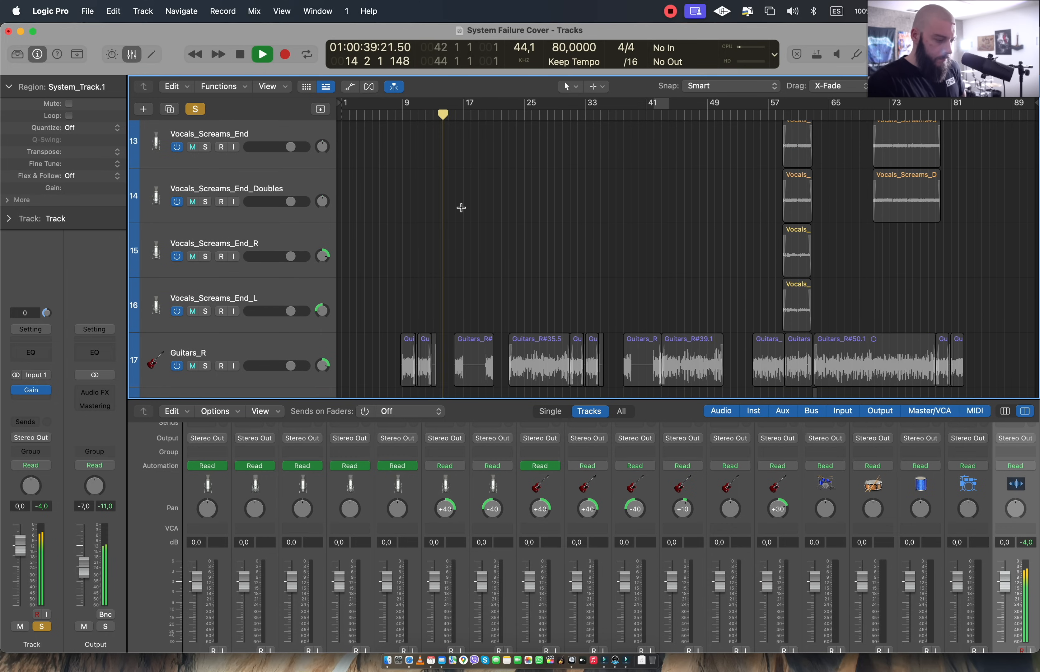
scroll(489, 184, down, 3)
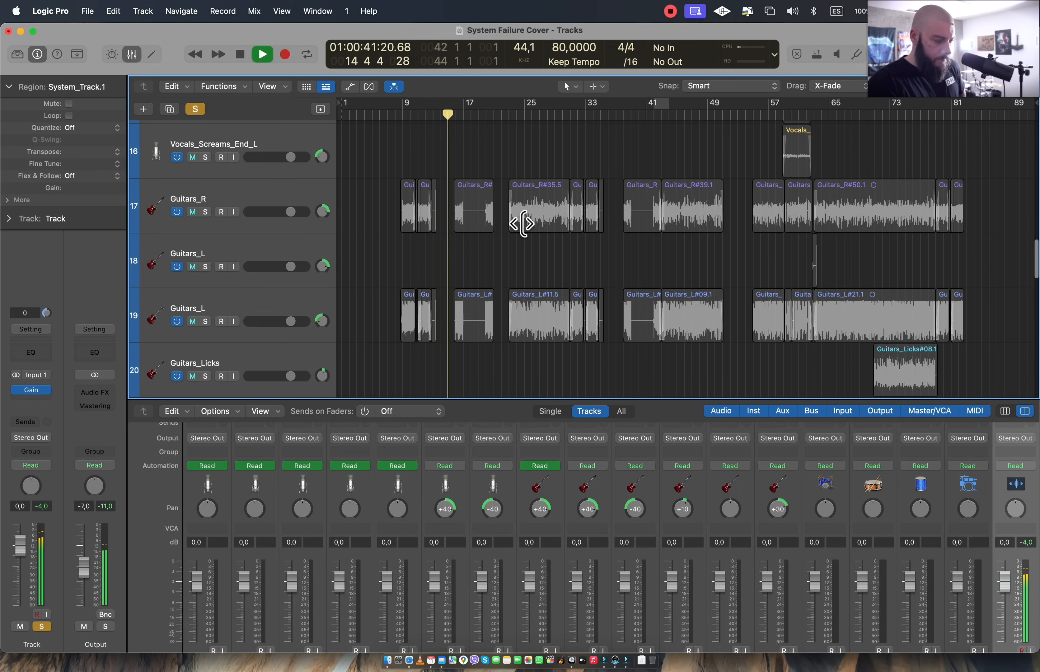
scroll(523, 223, down, 6)
scroll(522, 223, down, 3)
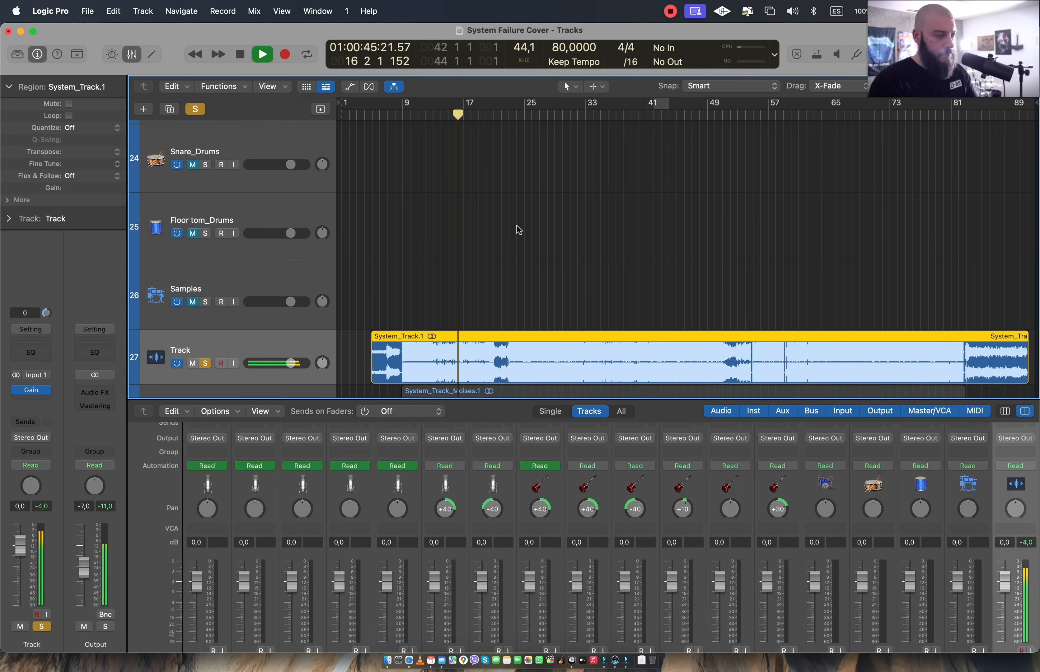
Stop playback, mute the Track reference track again and take it out of solo
key(space)
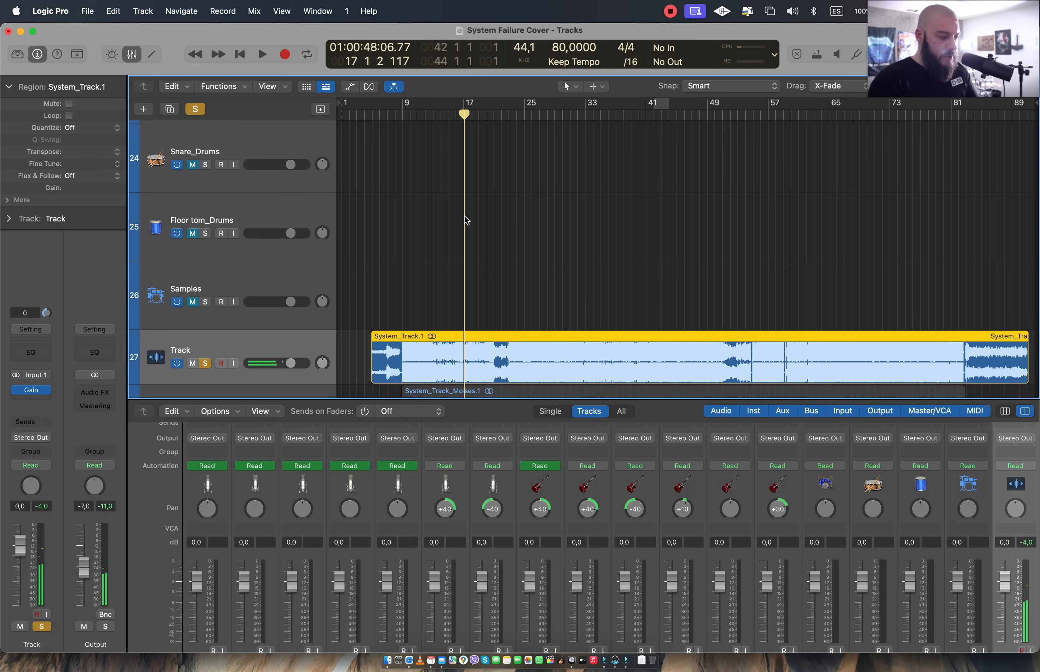
click(192, 364)
click(206, 363)
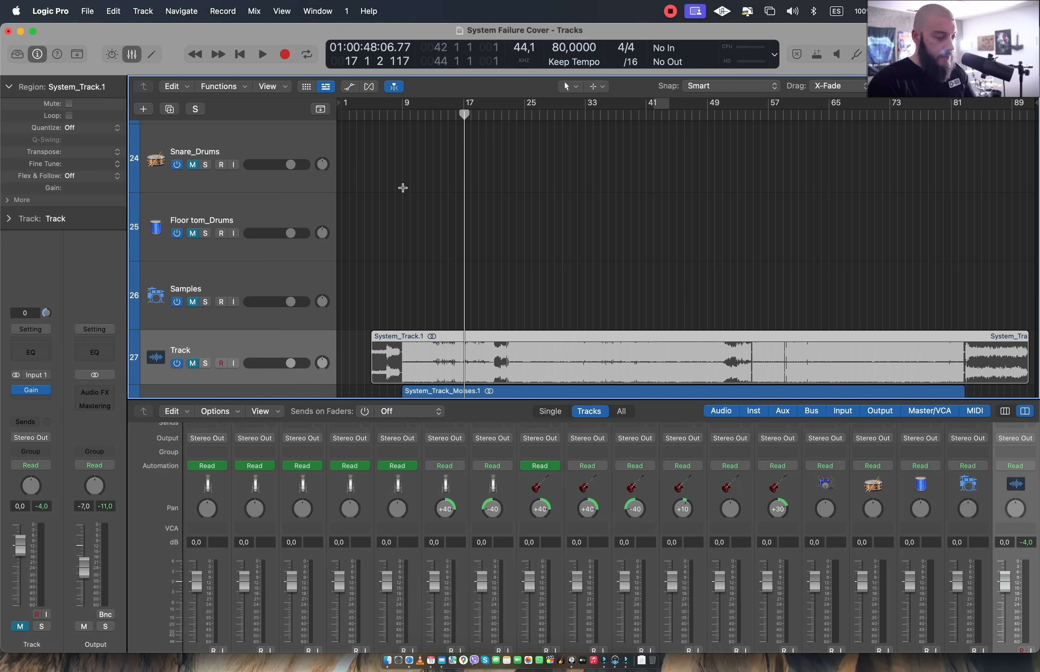
Play the full mix from bar 9 to about bar 17 to compare it with the reference track
scroll(402, 187, up, 15)
scroll(402, 187, down, 6)
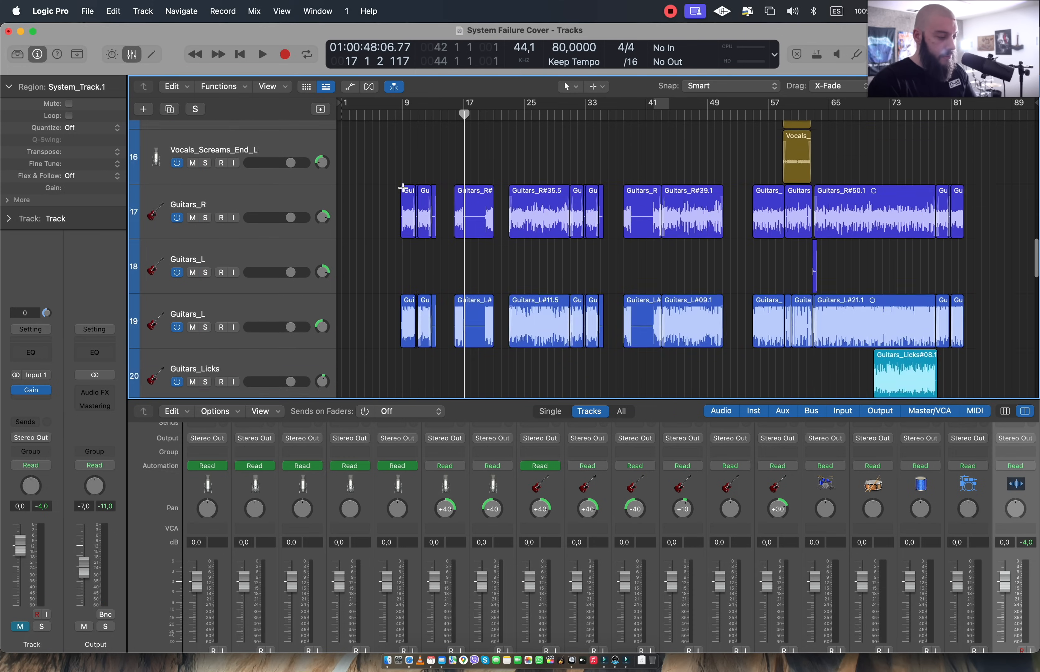
scroll(403, 188, down, 8)
click(407, 115)
key(space)
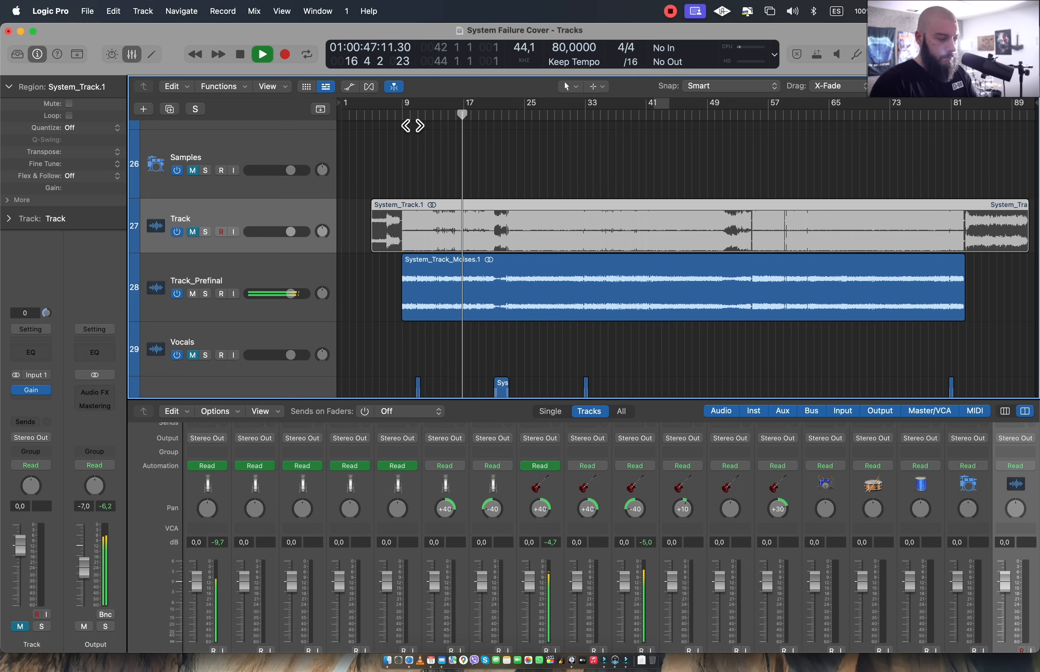
key(space)
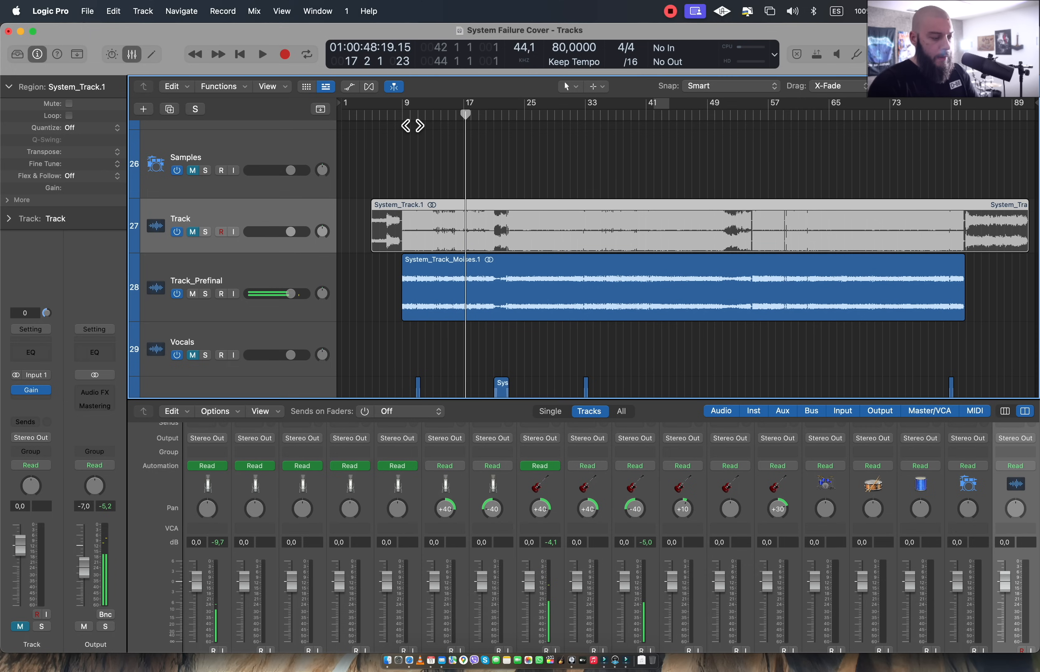
Return the playhead to bar 9 and look over the vocal tracks up to Vocals_Verse
click(413, 125)
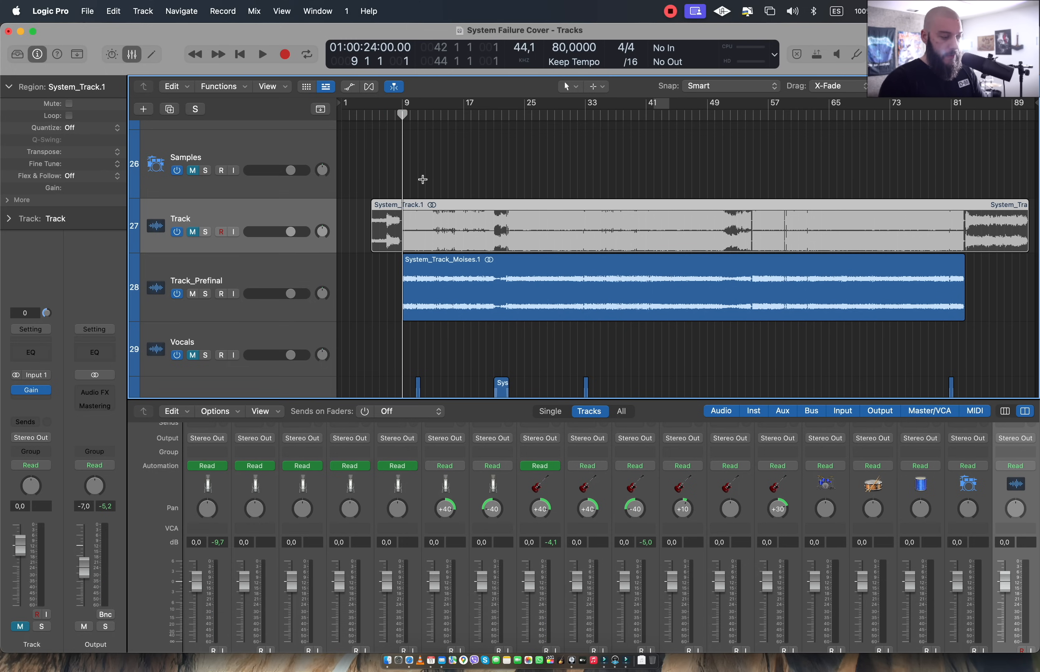
scroll(423, 179, up, 15)
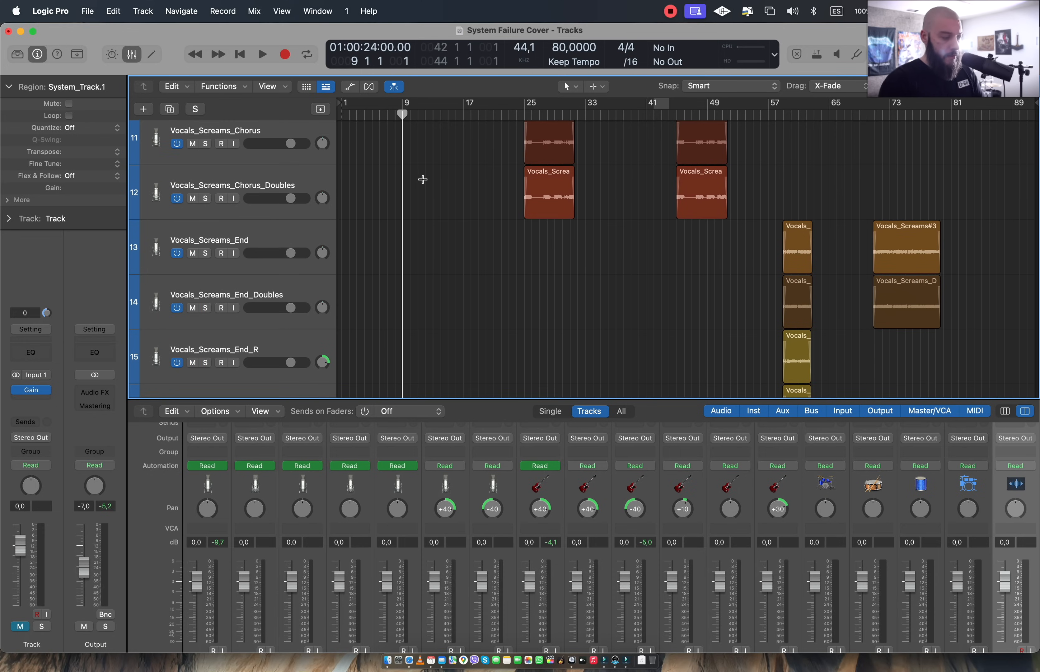
scroll(429, 239, up, 10)
scroll(428, 243, down, 2)
scroll(427, 243, up, 2)
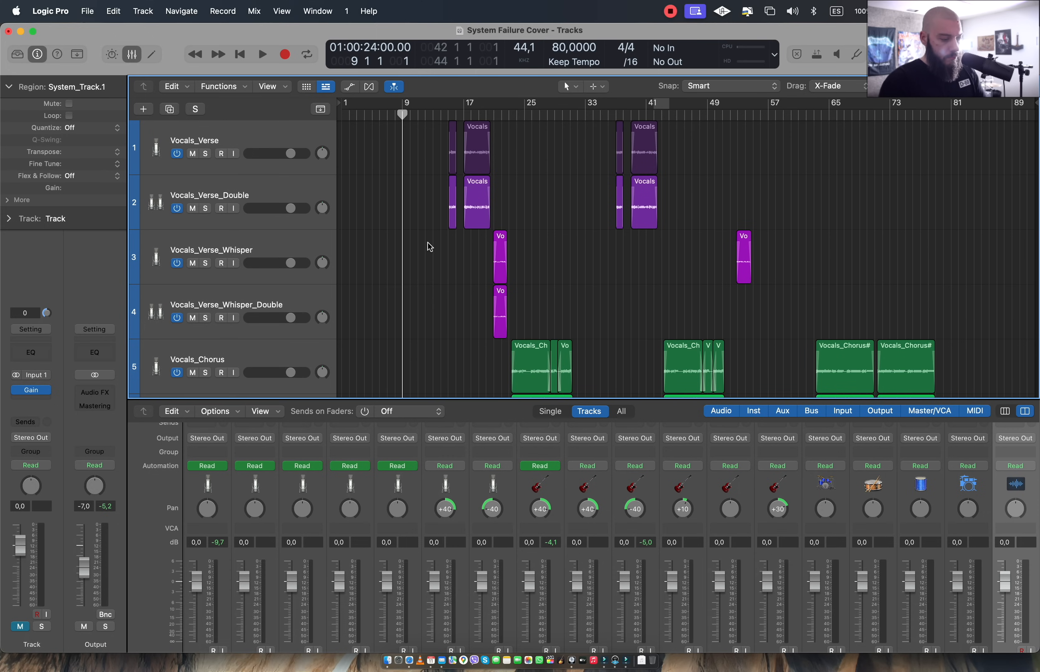
scroll(430, 247, down, 2)
scroll(430, 246, up, 5)
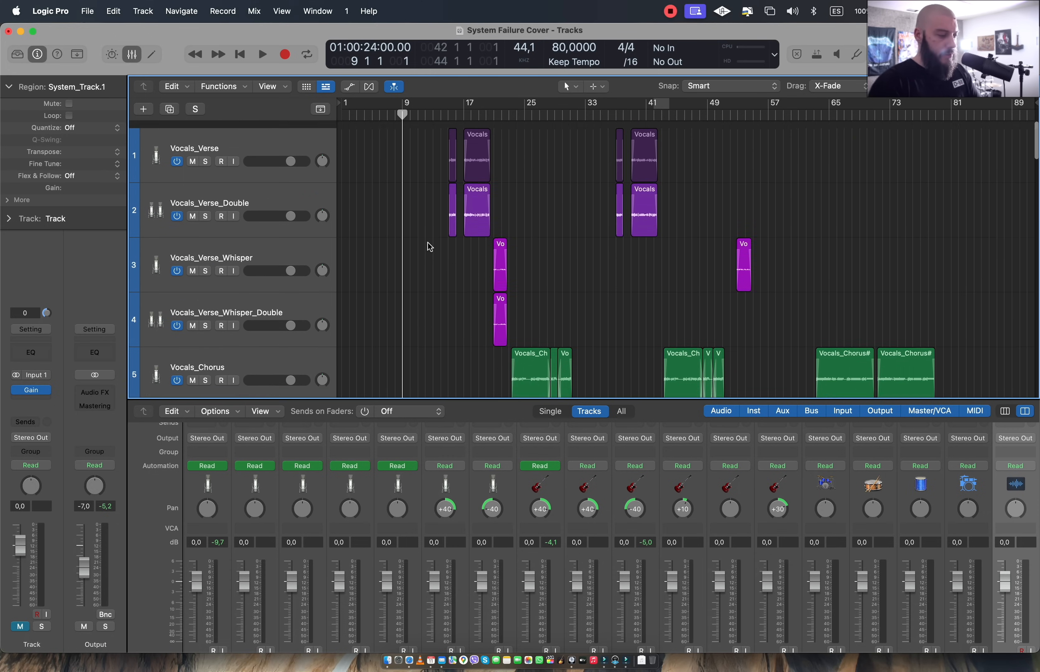
Select and solo the Vocals_Verse track, and play its first verse regions from about bar 14
click(317, 146)
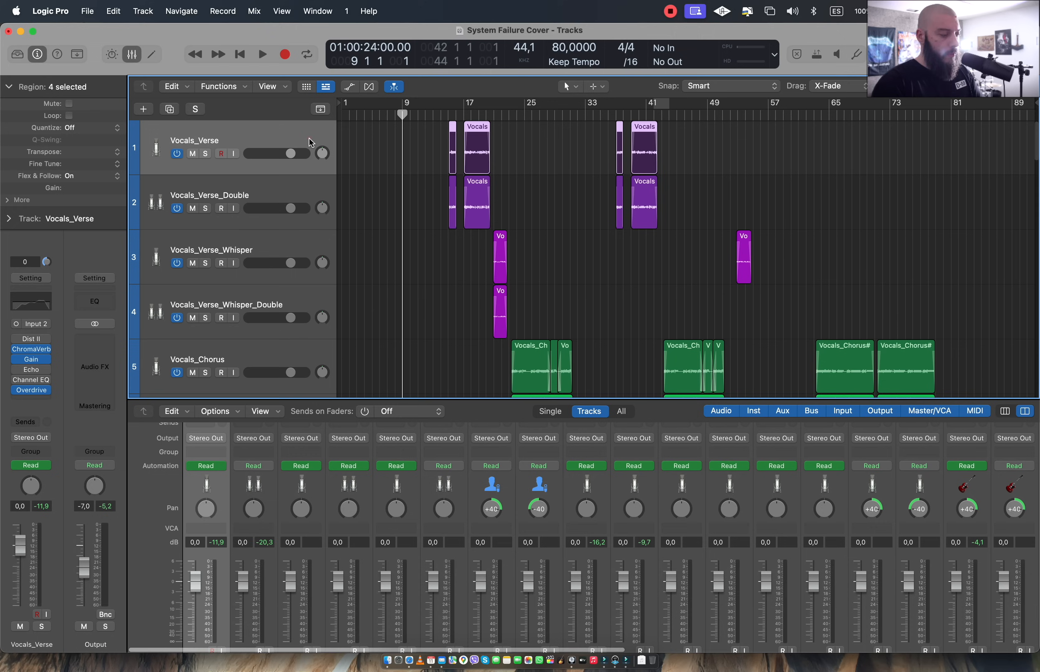
click(447, 121)
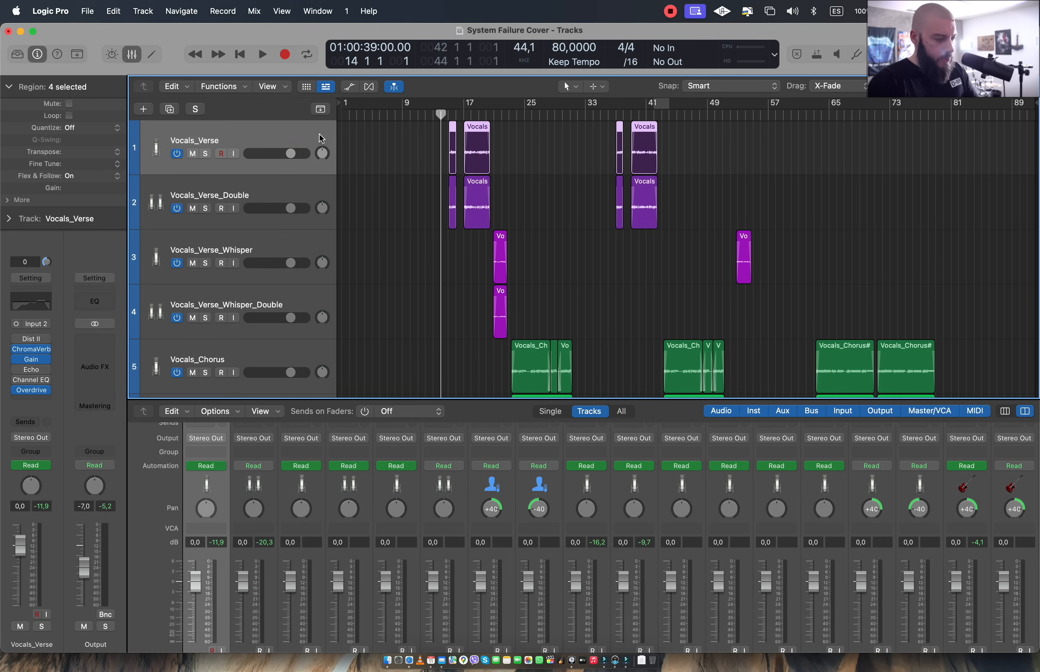
click(206, 155)
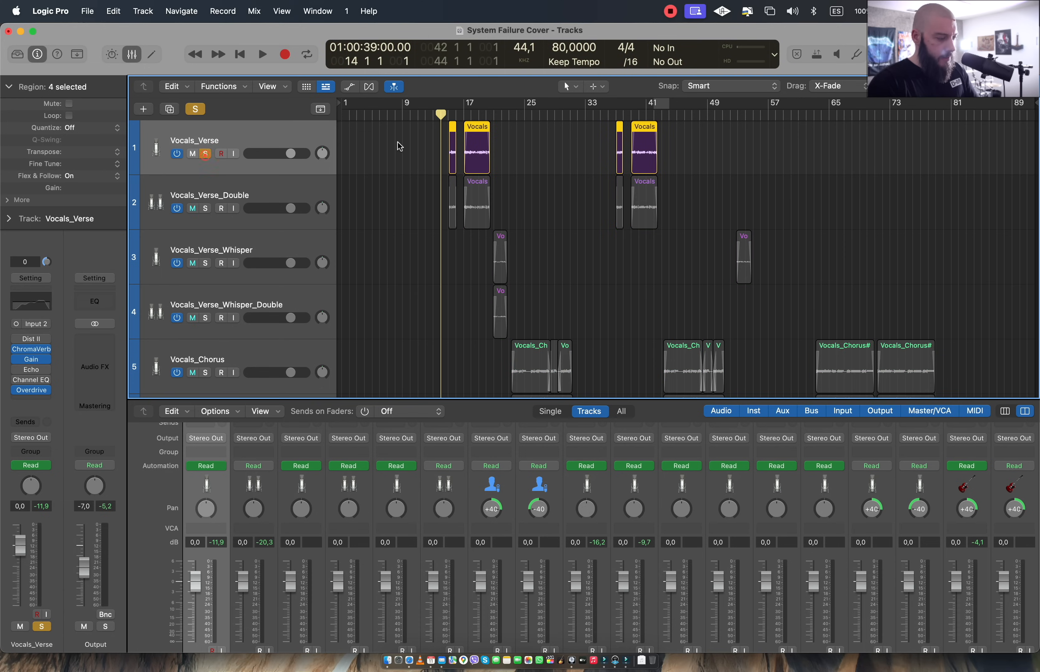
click(450, 118)
key(space)
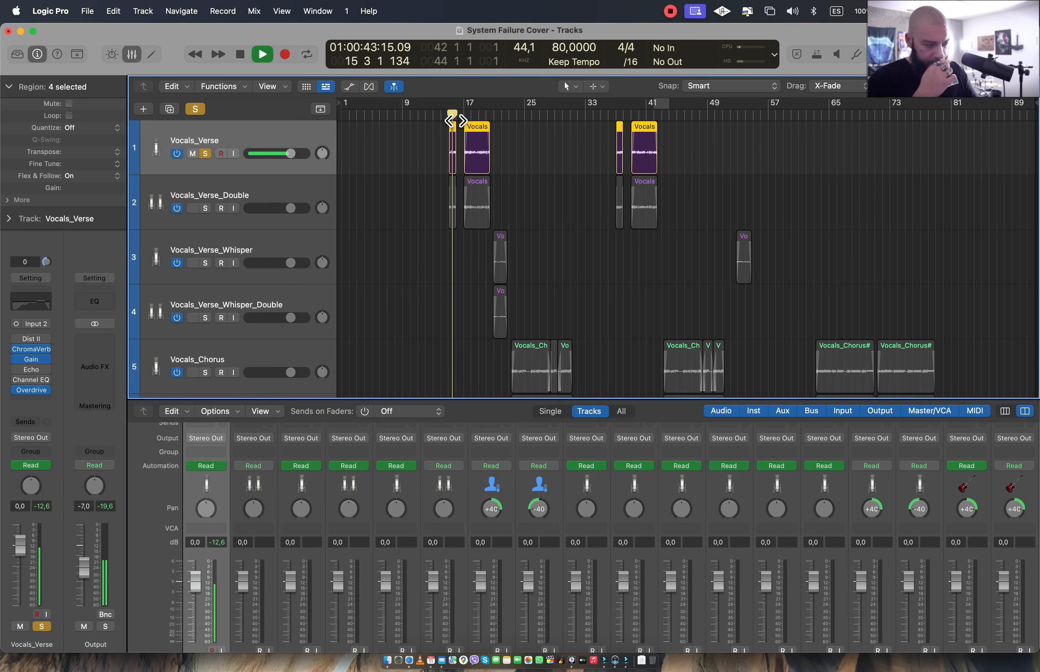
key(space)
key(space)
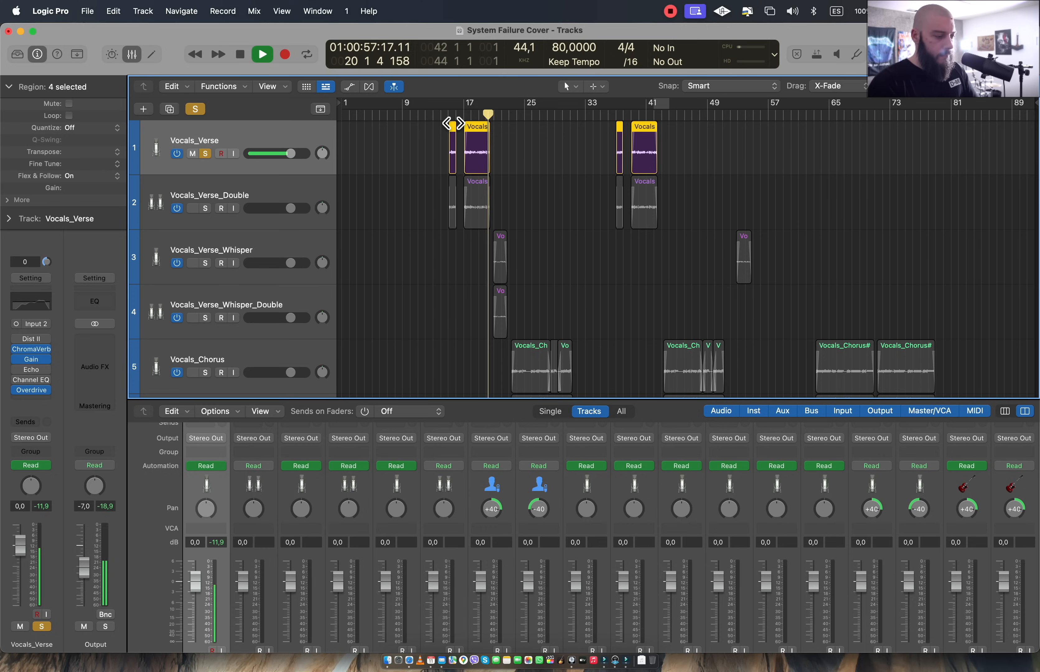
key(space)
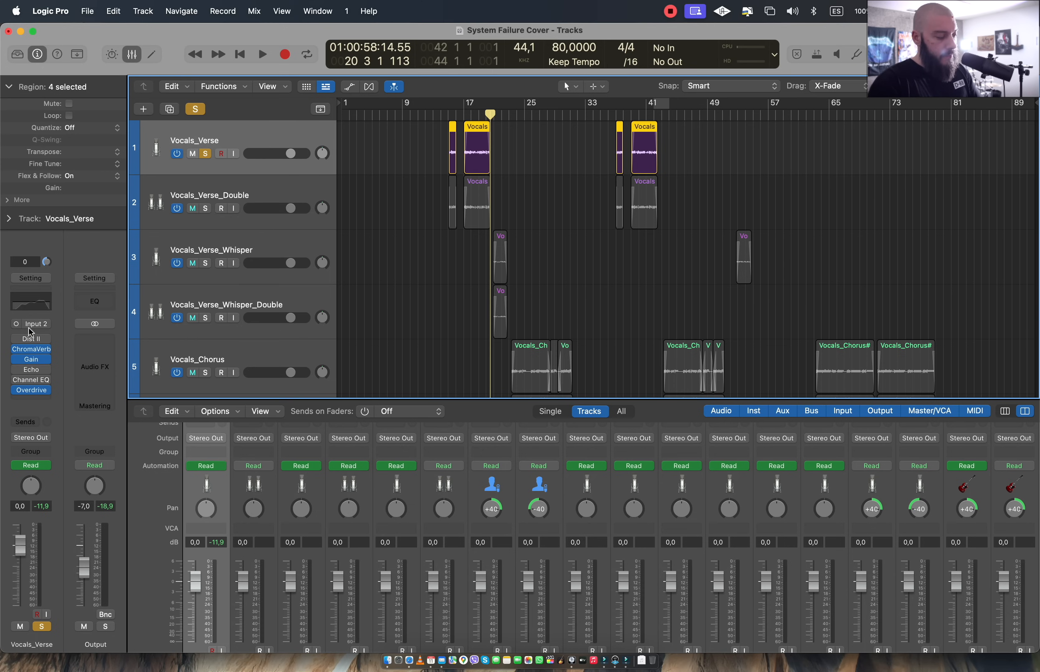
Open the ChromaVerb plug-in on Vocals_Verse and browse its preset categories, including Rooms, without choosing one
click(37, 350)
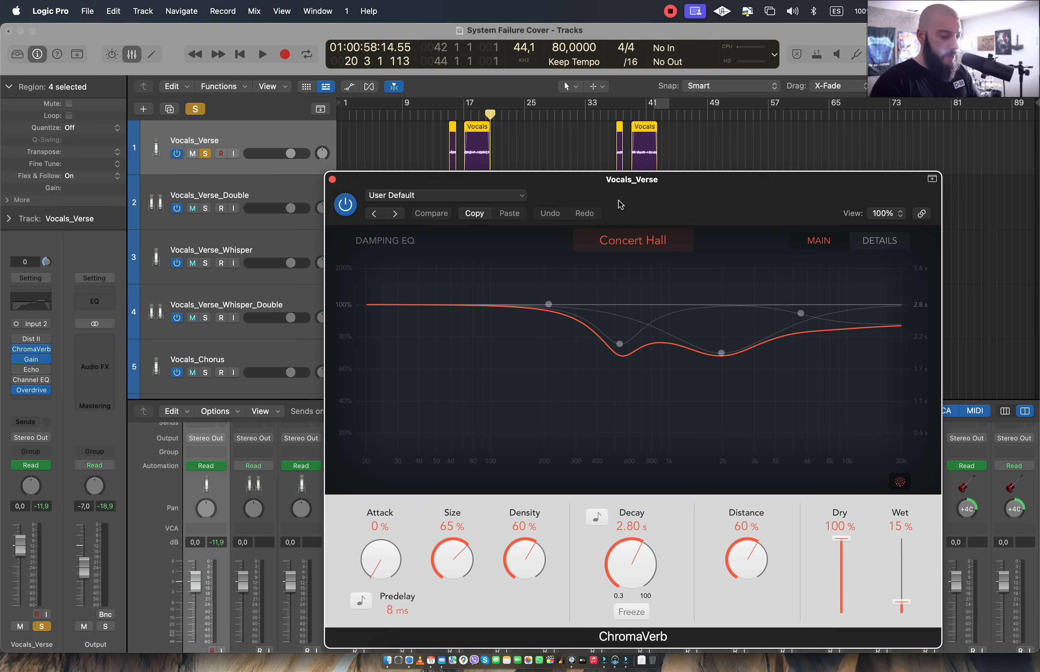
drag(674, 190, 682, 175)
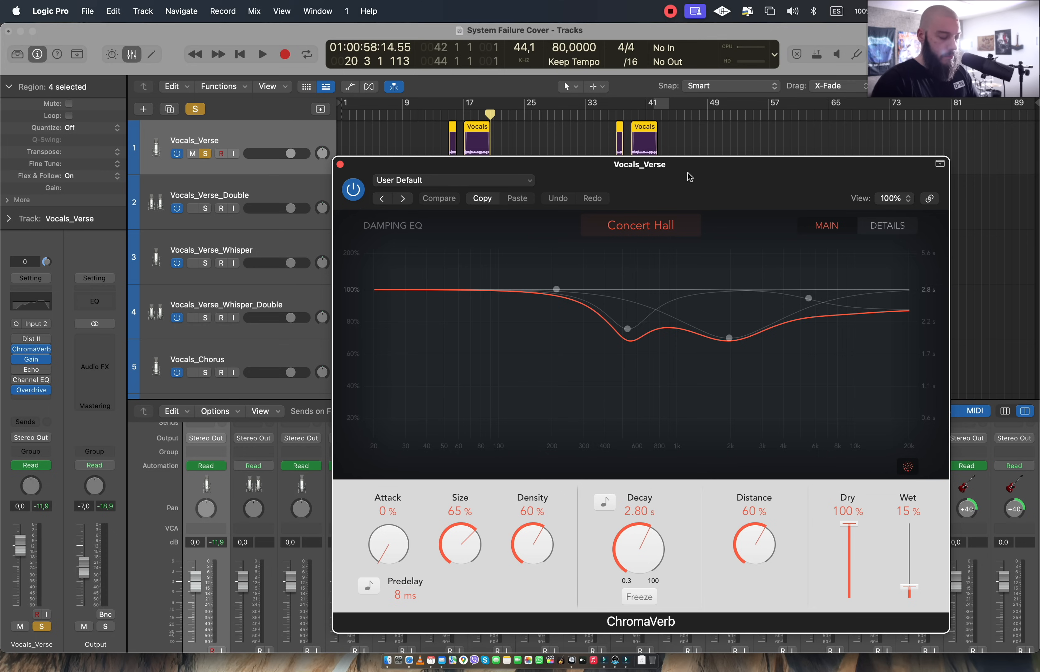
mouse_move(700, 179)
mouse_down()
mouse_move(719, 191)
mouse_move(687, 178)
mouse_up()
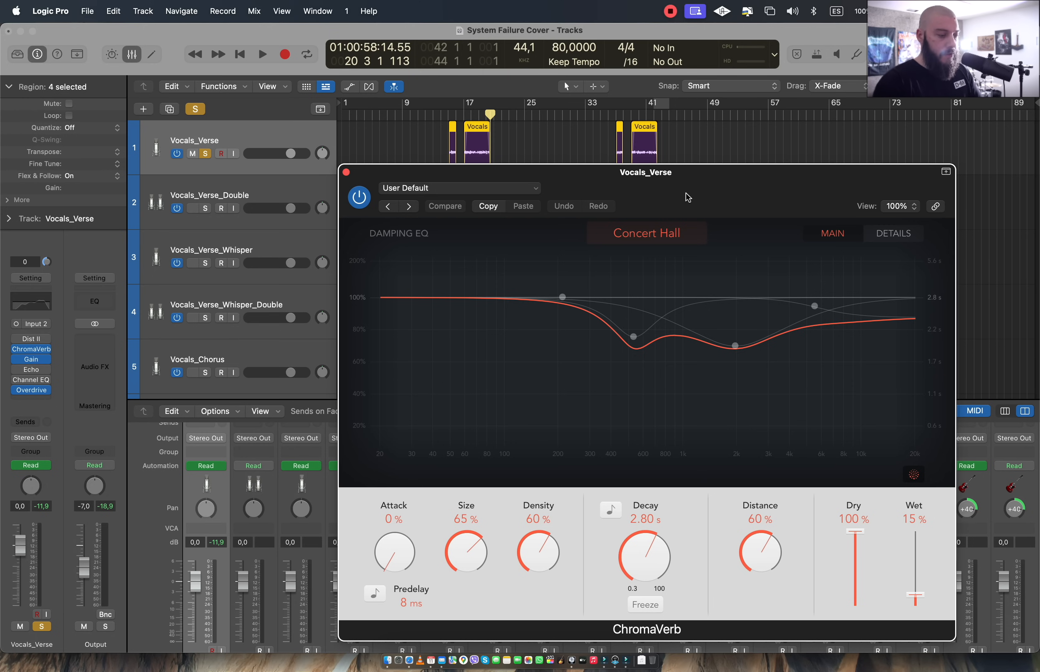
drag(697, 185, 677, 162)
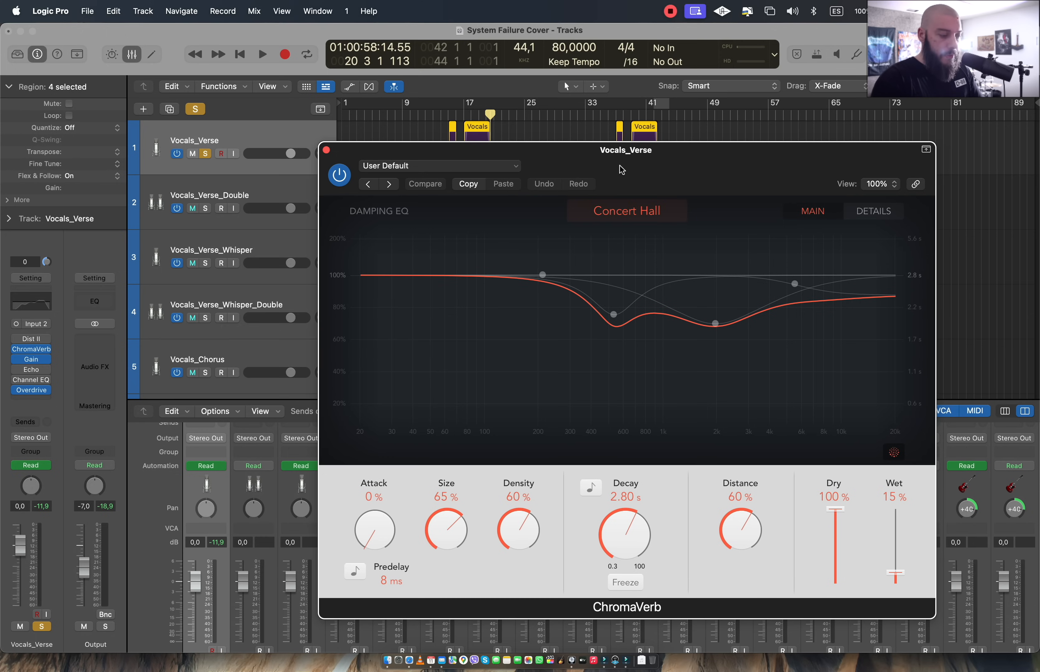
click(474, 165)
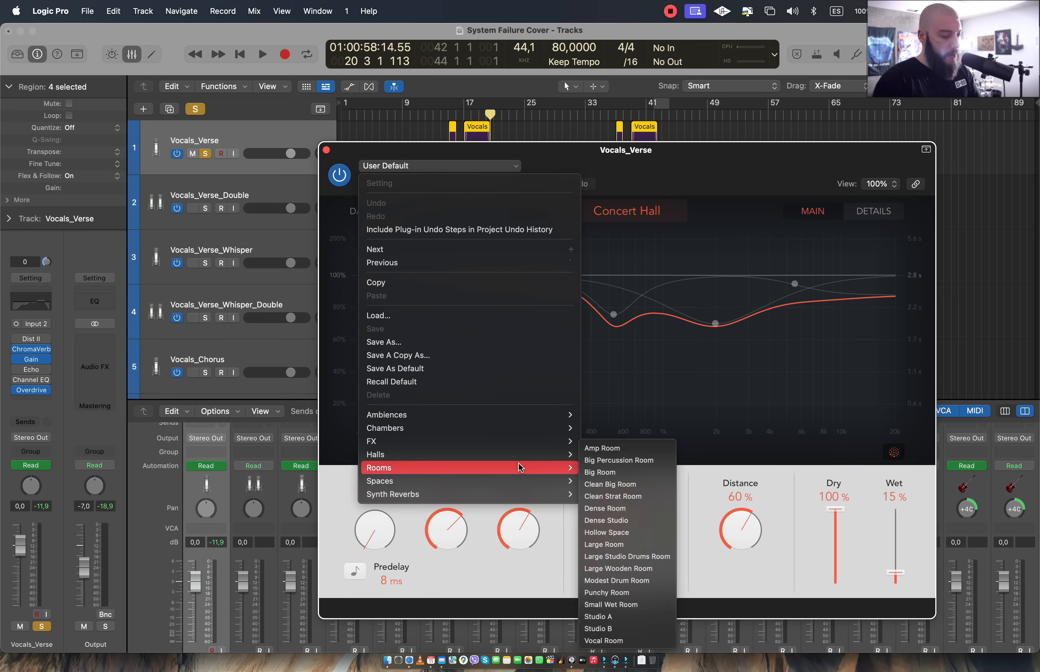
click(725, 167)
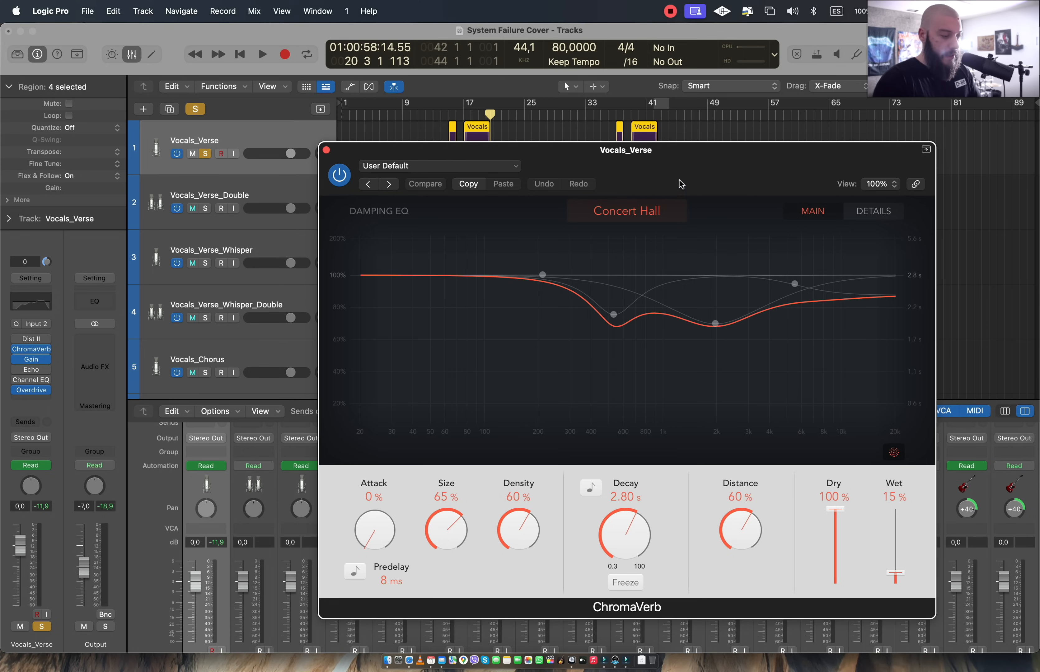
Raise the Wet level of the ChromaVerb on Vocals_Verse to 75%
drag(684, 164, 677, 246)
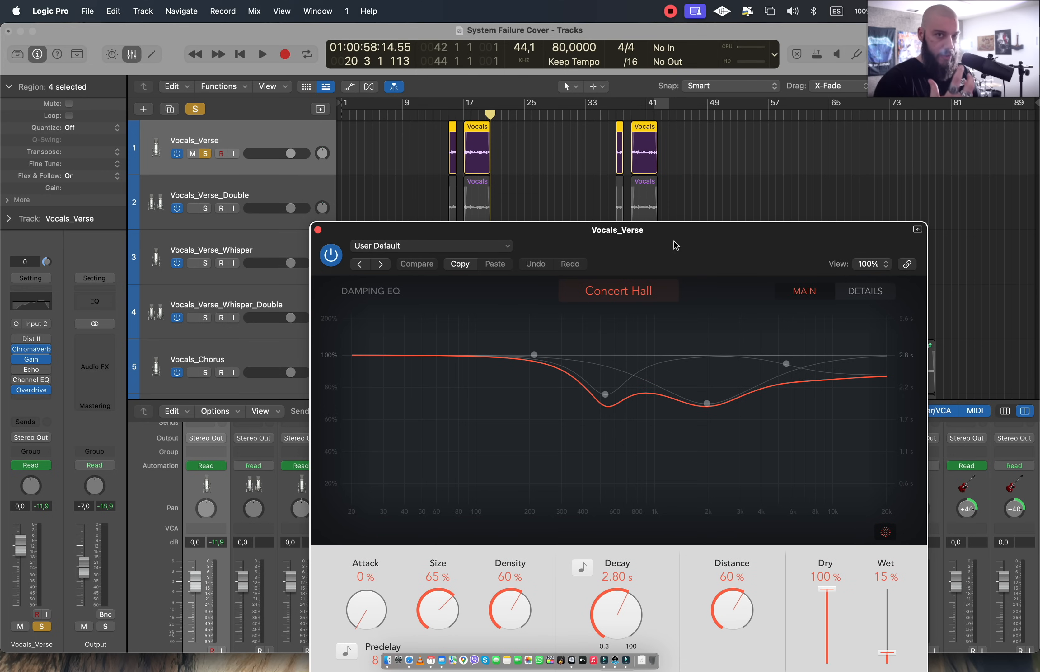
drag(703, 238, 691, 177)
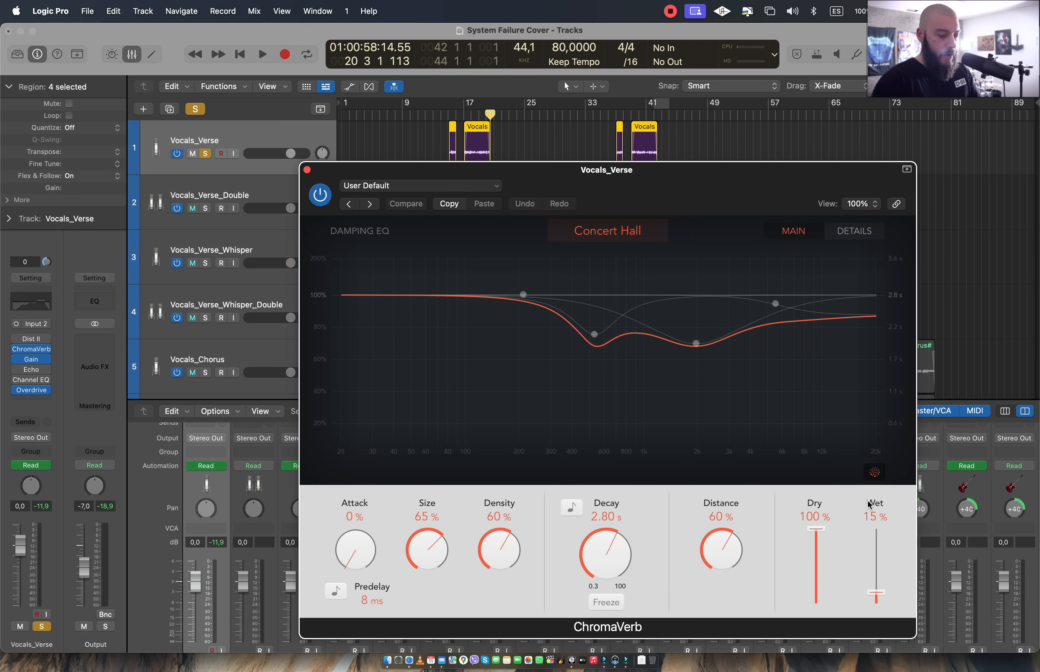
drag(877, 594, 882, 550)
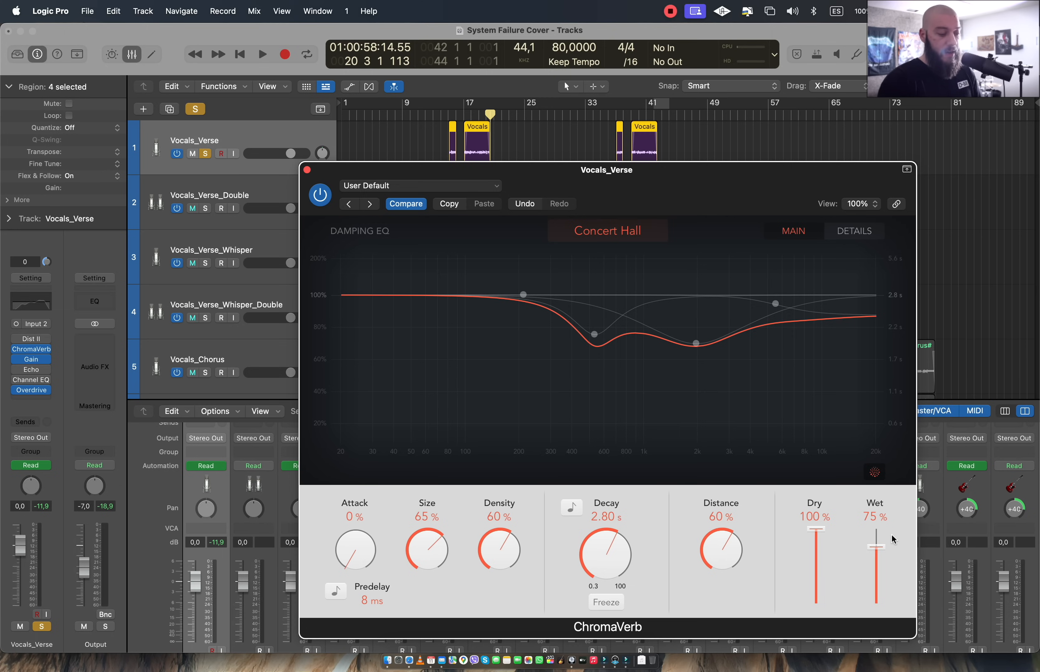
Lower the ChromaVerb Wet level on Vocals_Verse to 15% and move the plug-in window clear of the upper tracks
drag(879, 548, 876, 591)
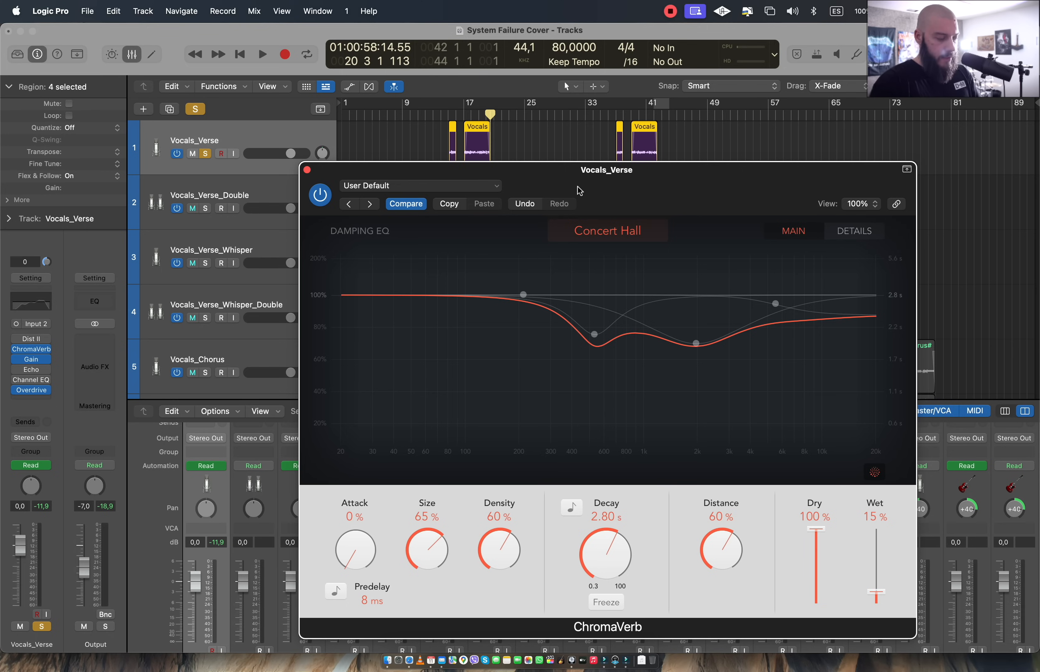
drag(565, 175, 552, 263)
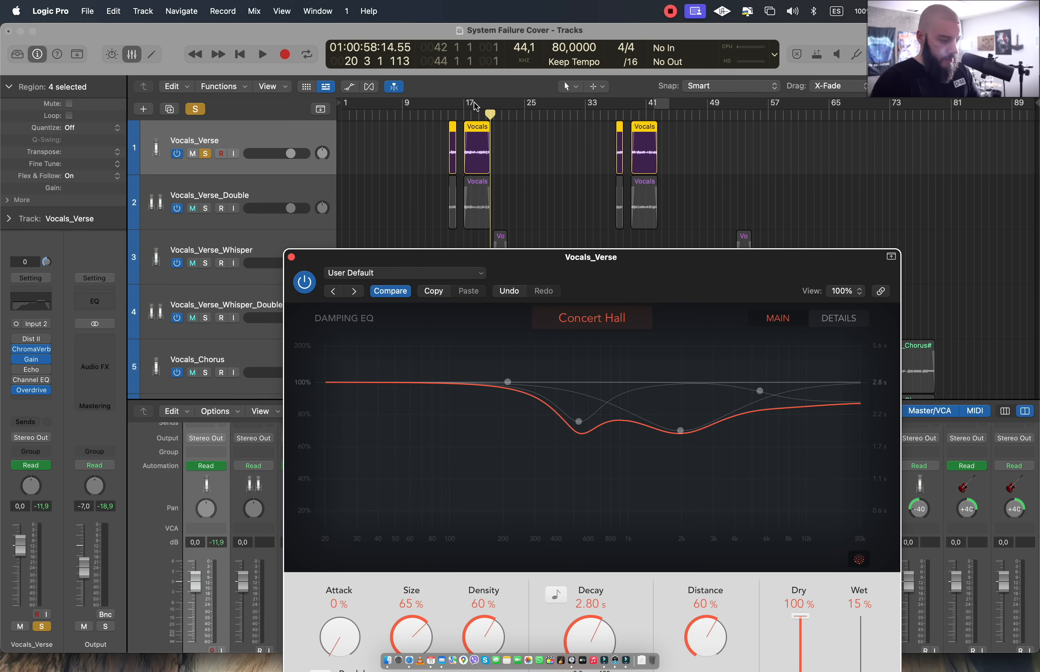
Set the cycle range to bars 17 through 21 and start looped playback of the soloed Vocals_Verse track
click(464, 117)
click(309, 54)
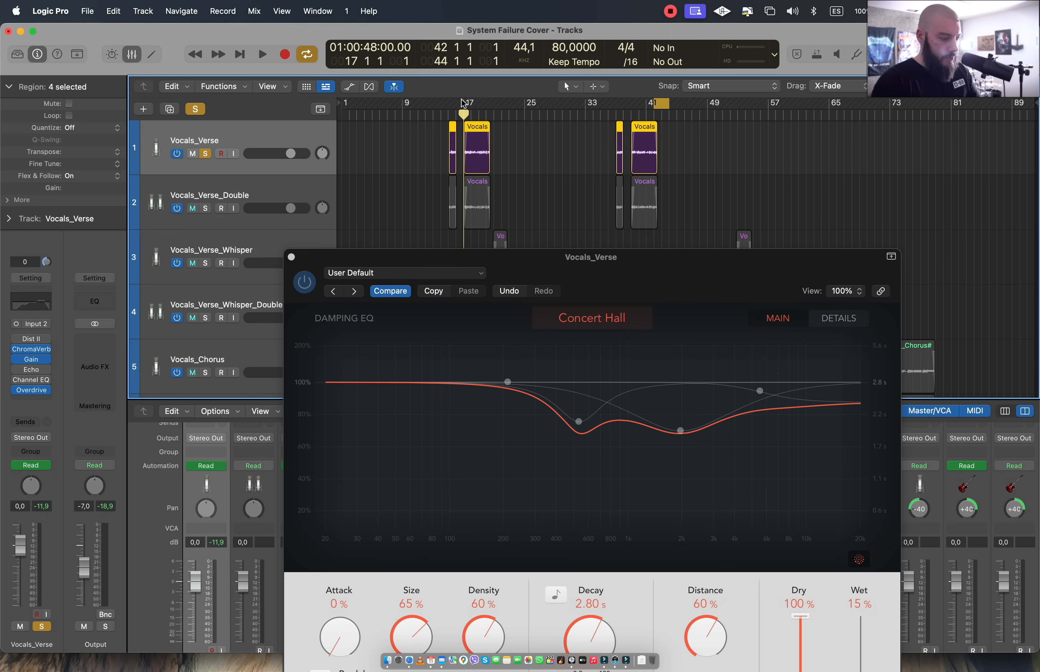
drag(462, 106, 494, 104)
key(space)
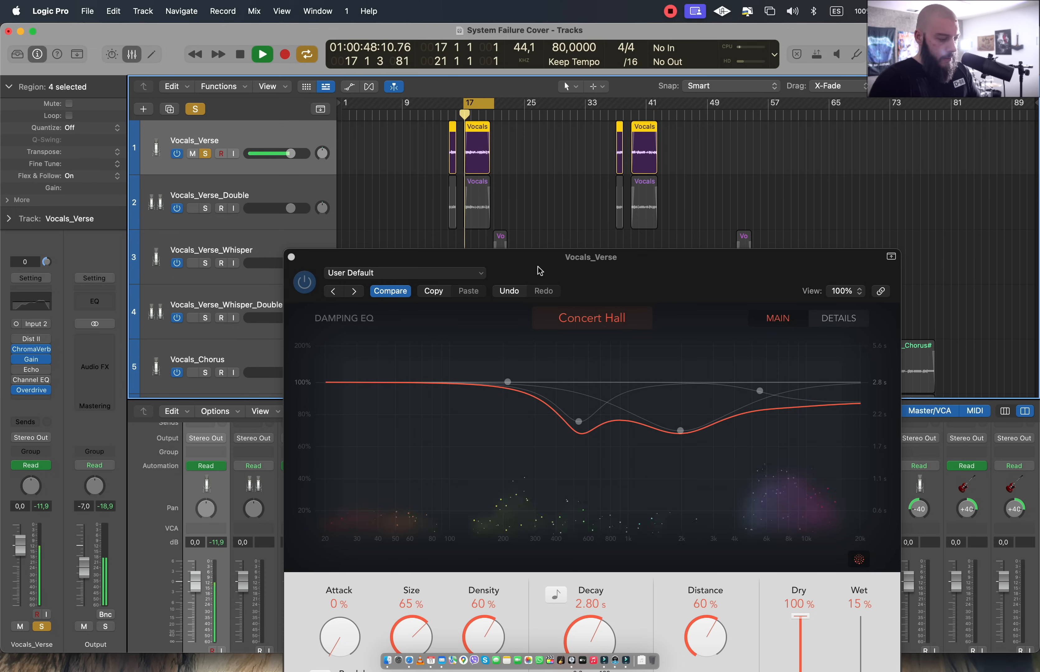
Compare the looped verse vocal with ChromaVerb bypassed and re-enabled, stop playback, and close the plug-in
click(308, 285)
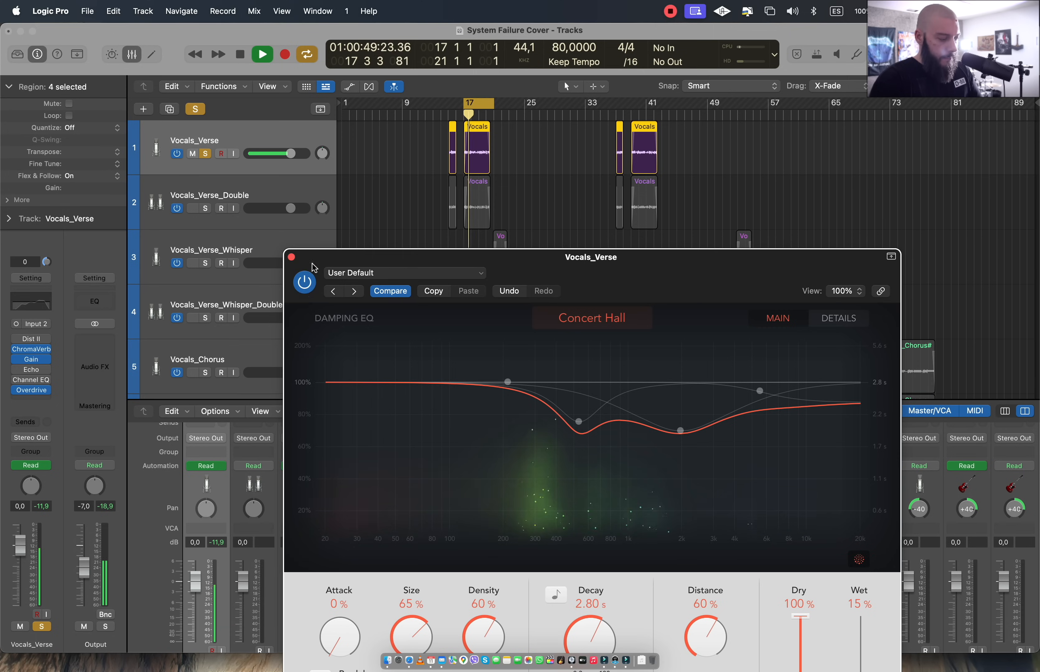
click(307, 287)
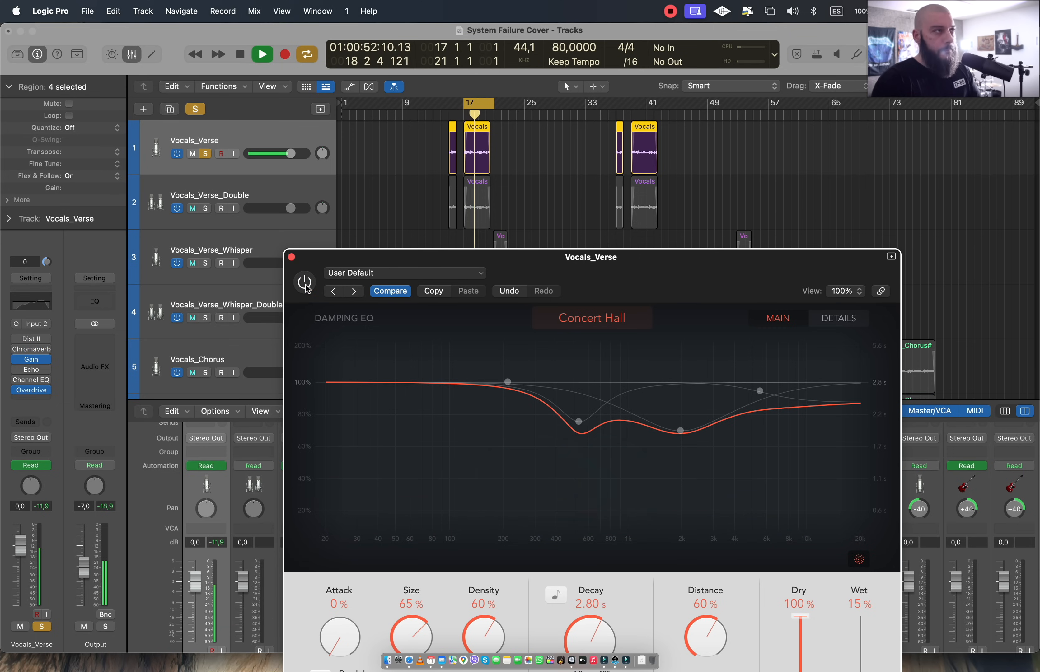
click(307, 287)
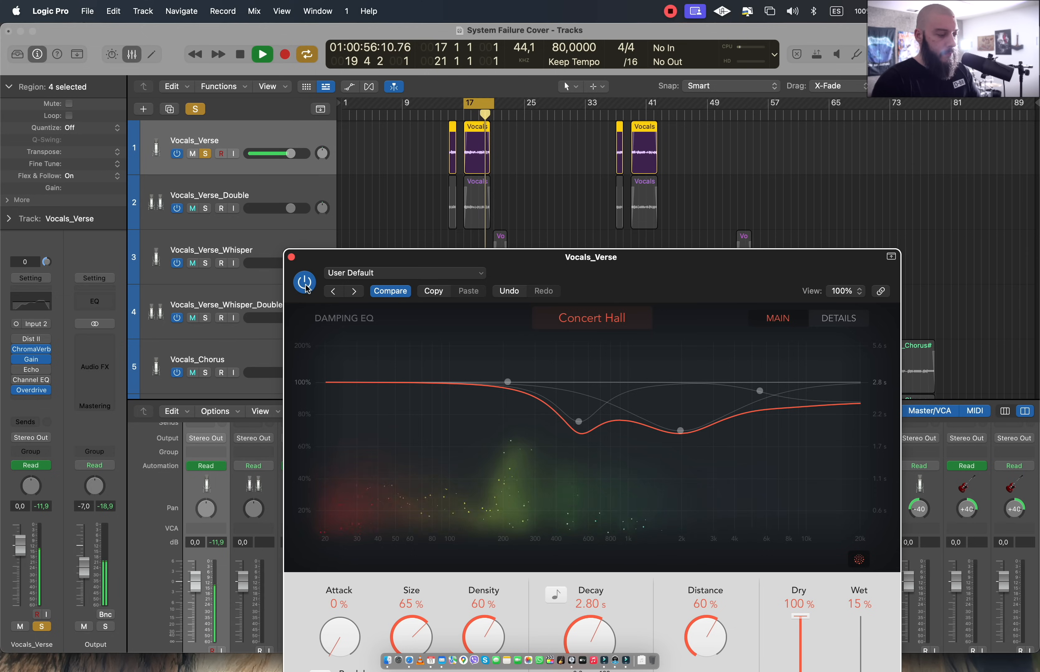
key(space)
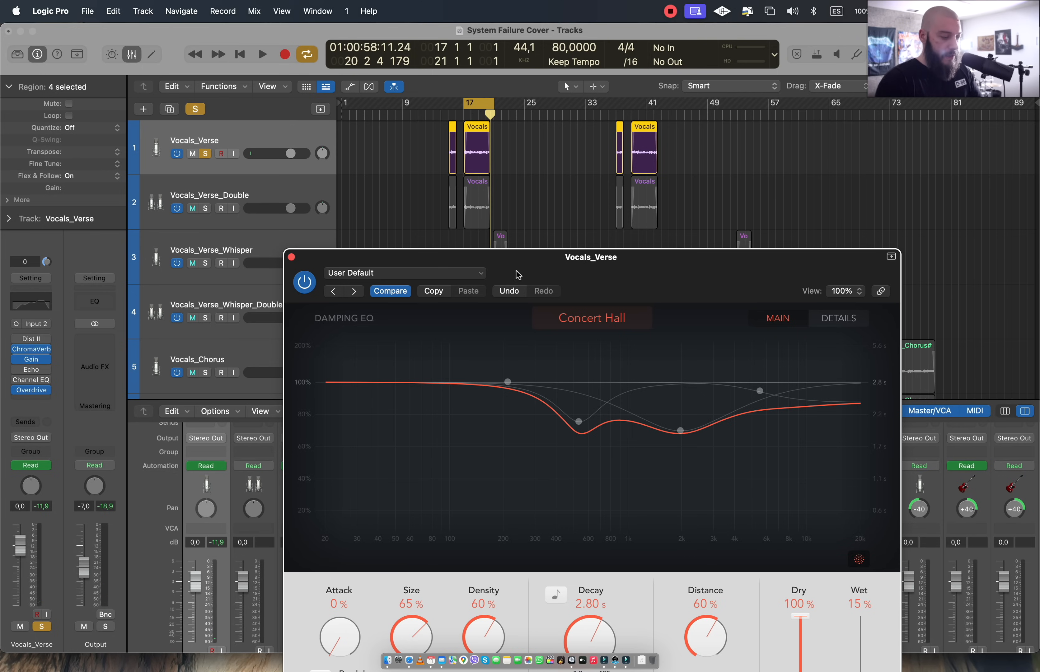
drag(528, 271, 538, 236)
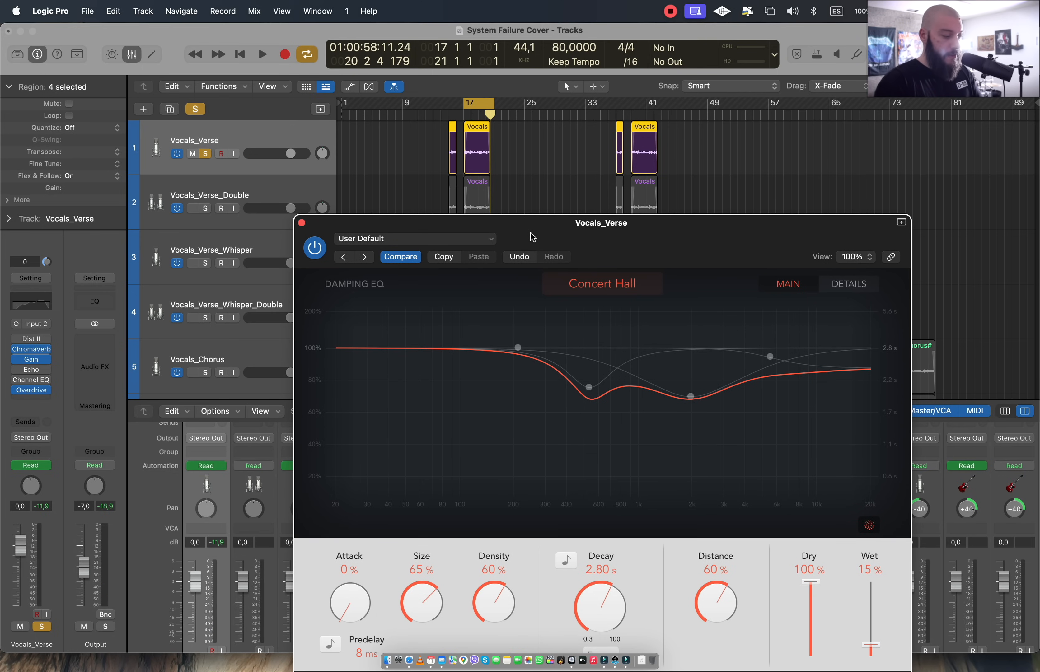
drag(533, 237, 552, 228)
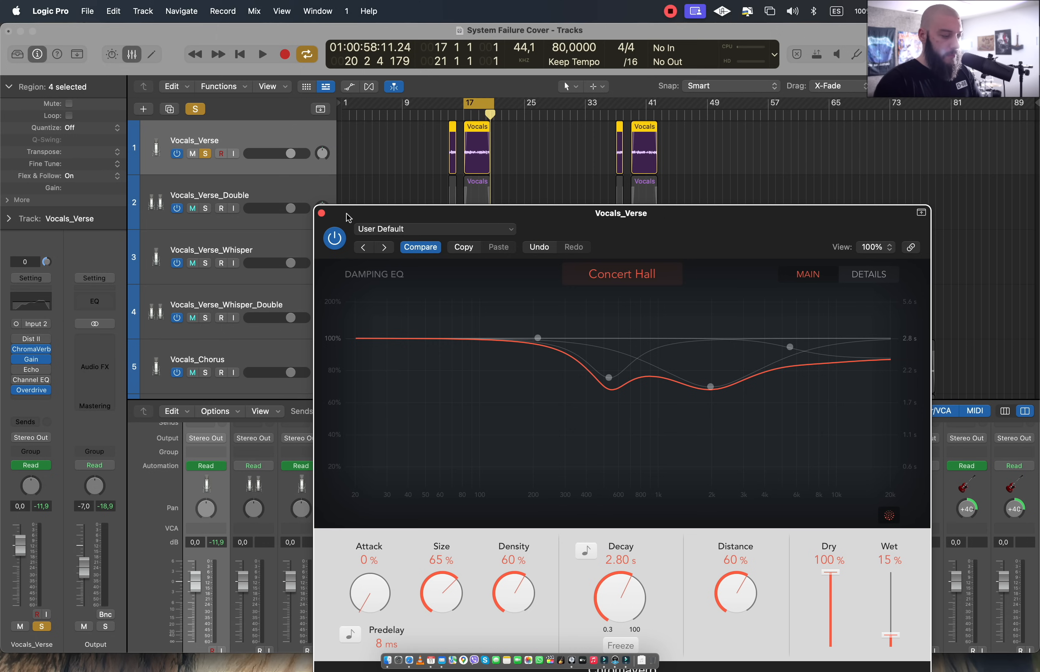
click(320, 213)
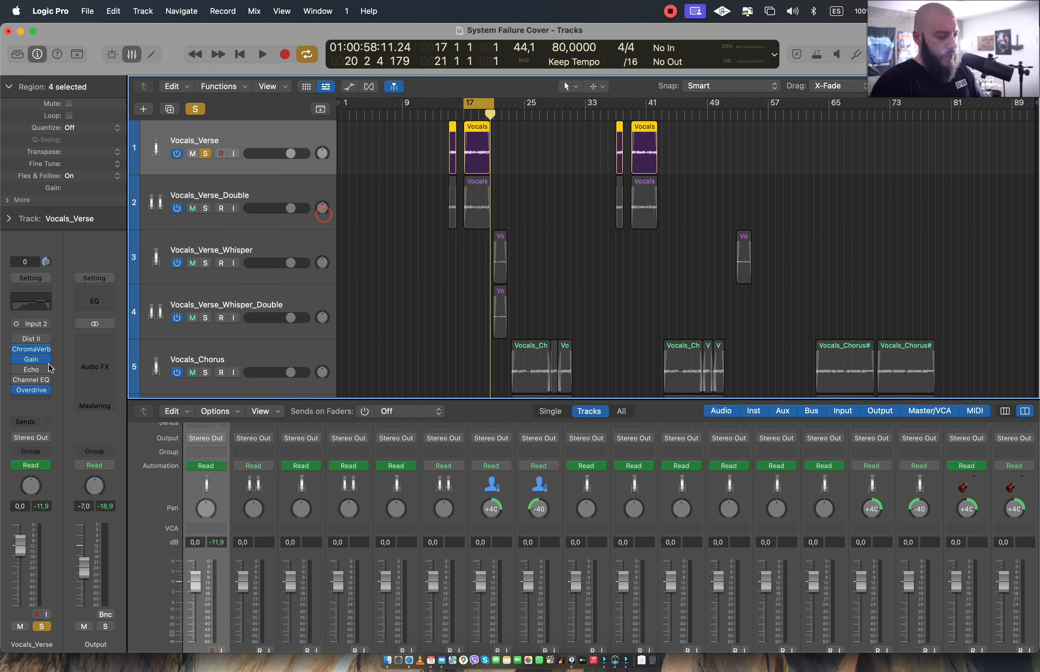
Open the Gain plug-in on Vocals_Verse, examine its gain setting beside the track volume, and close it
click(36, 360)
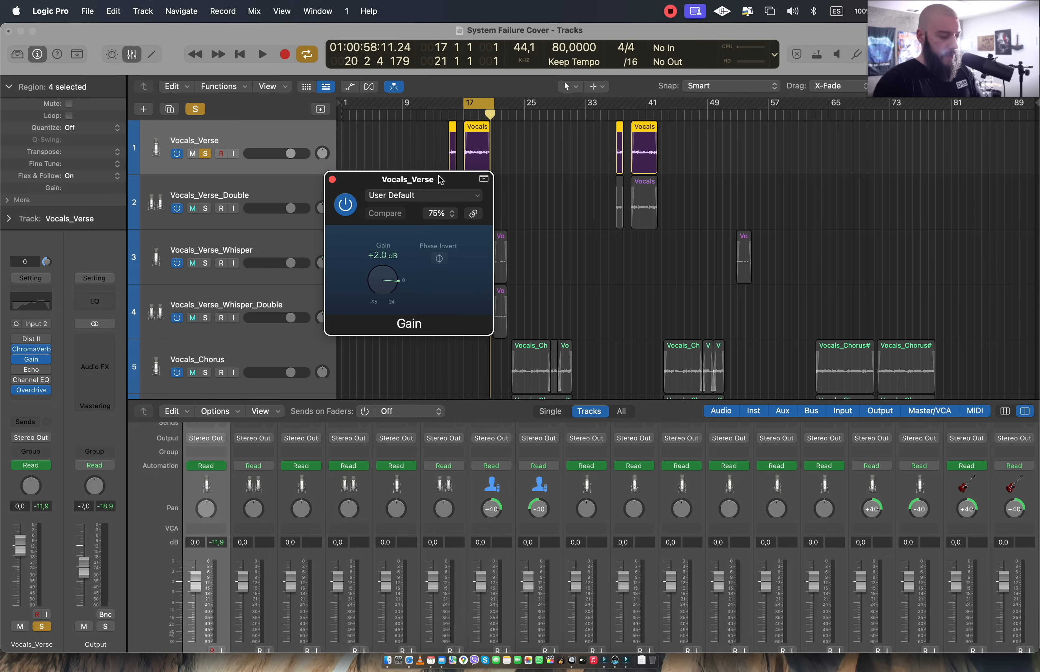
drag(441, 181, 517, 178)
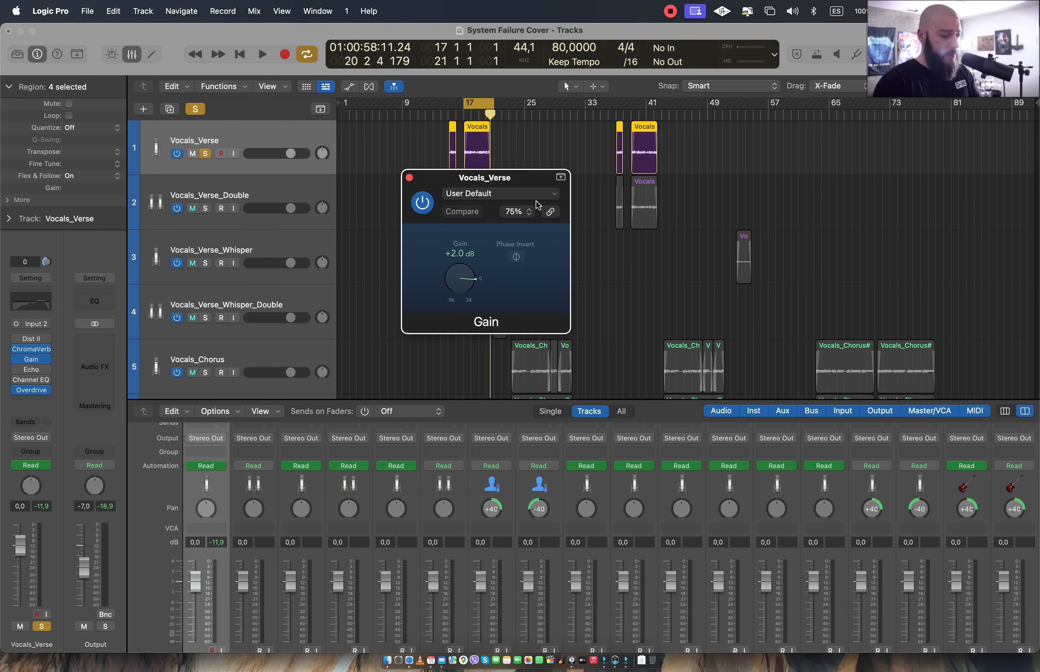
drag(532, 178, 773, 242)
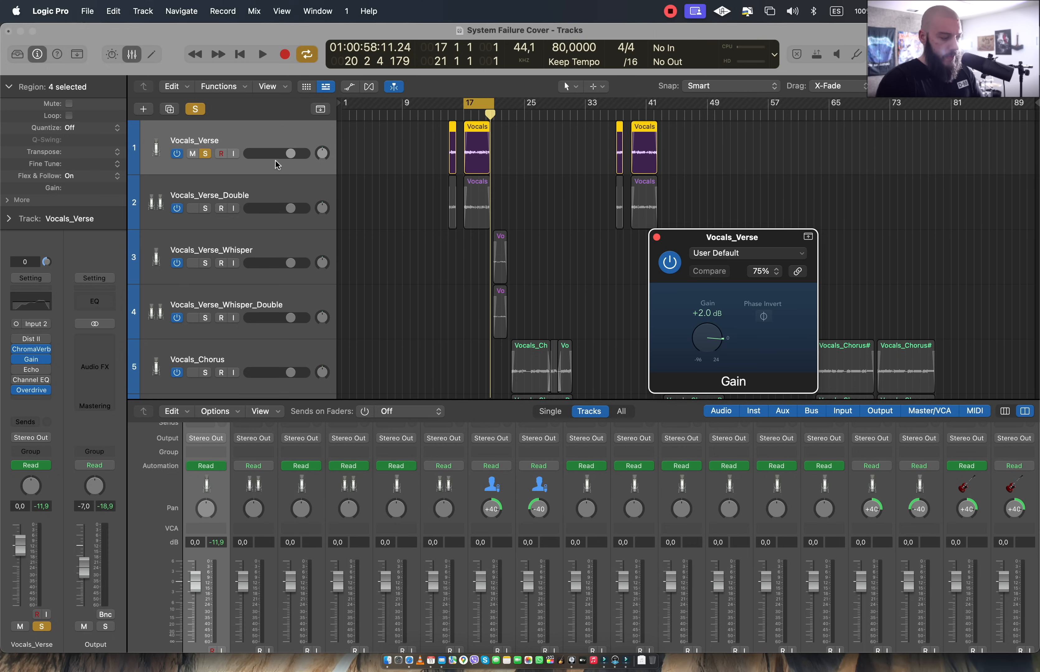
drag(290, 153, 290, 154)
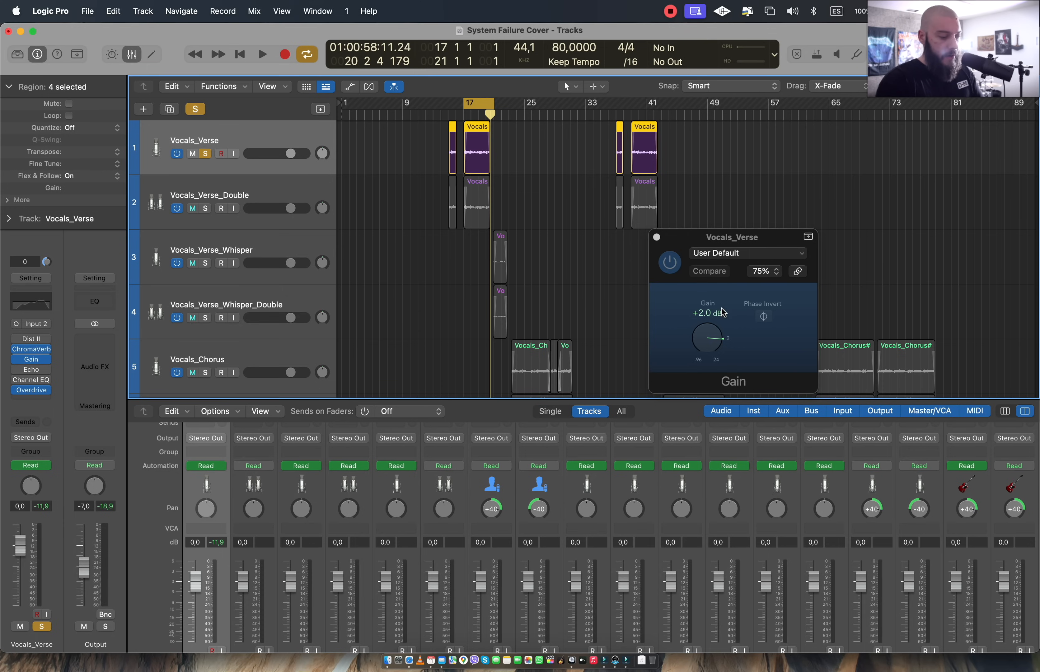
click(677, 239)
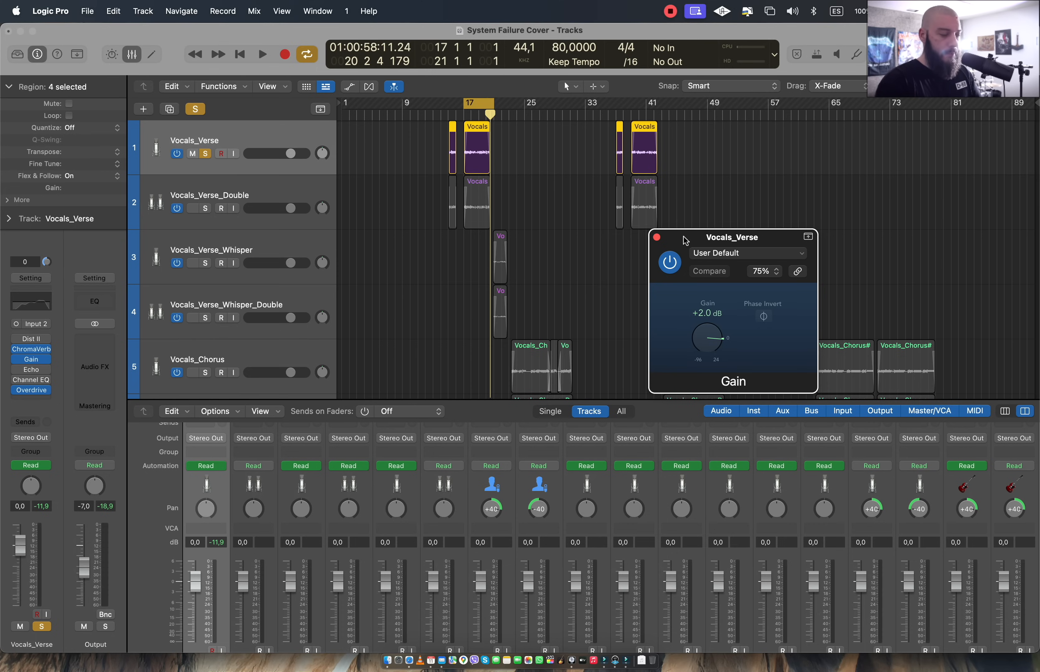
click(658, 238)
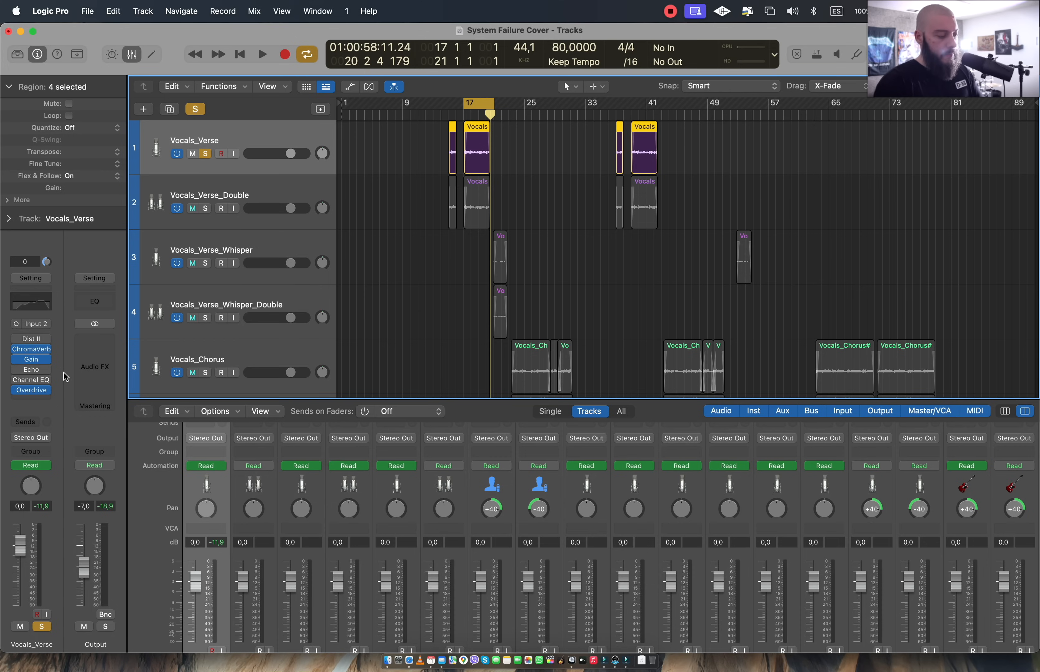
Open the Overdrive plug-in on Vocals_Verse and move its window away from the upper vocal tracks
mouse_move(33, 371)
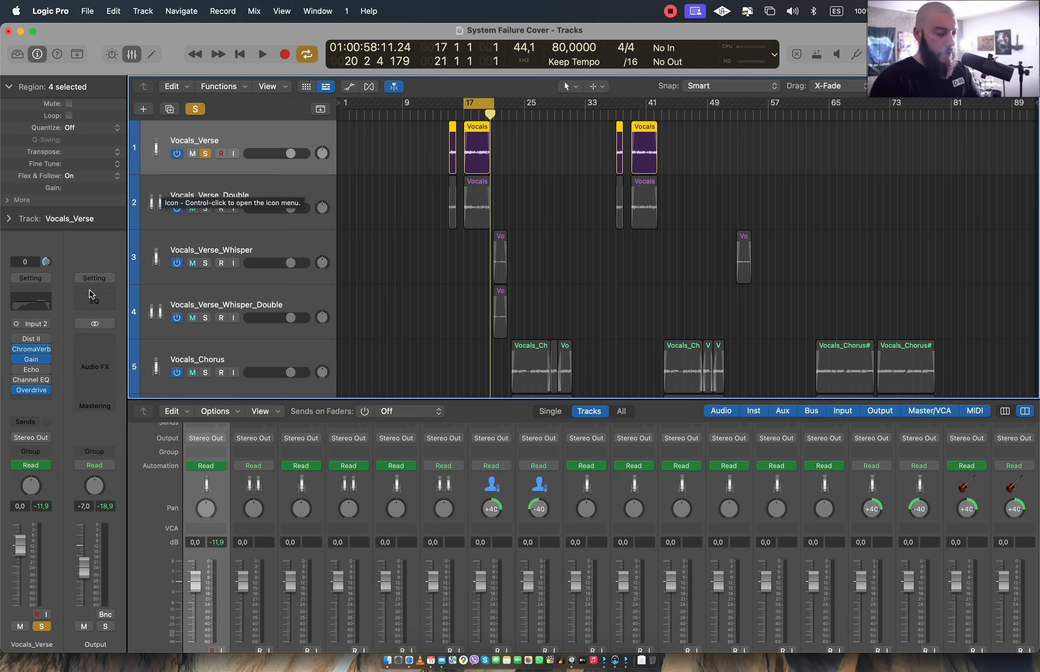
click(33, 391)
drag(559, 182, 753, 256)
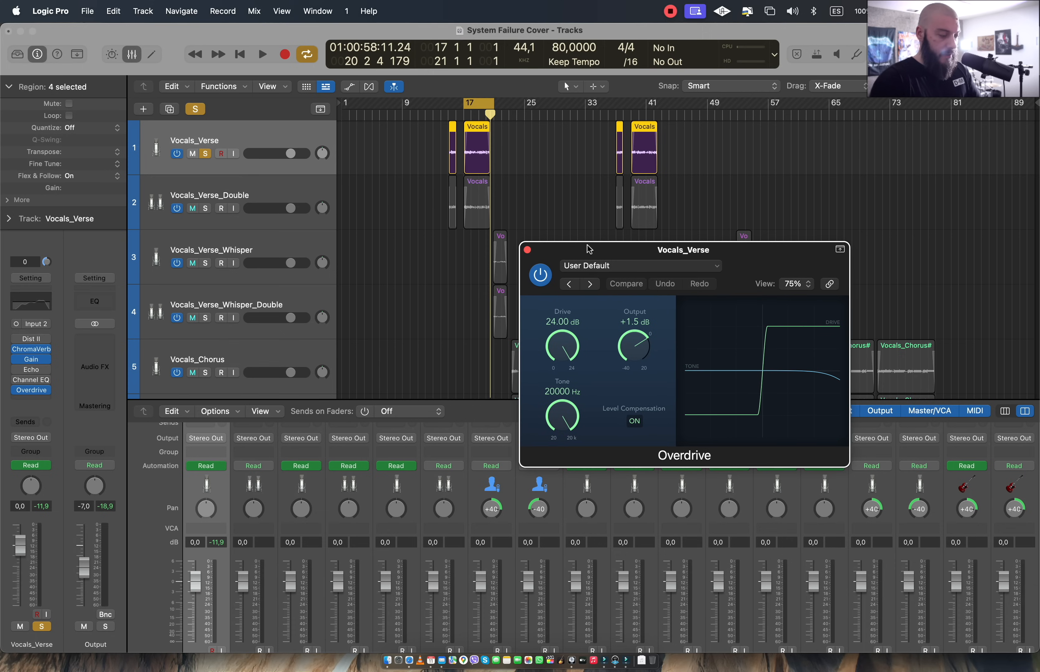
Solo the reference track named Track and play it within the bar 17 to 21 cycle, stopping near bar 19
scroll(437, 237, down, 15)
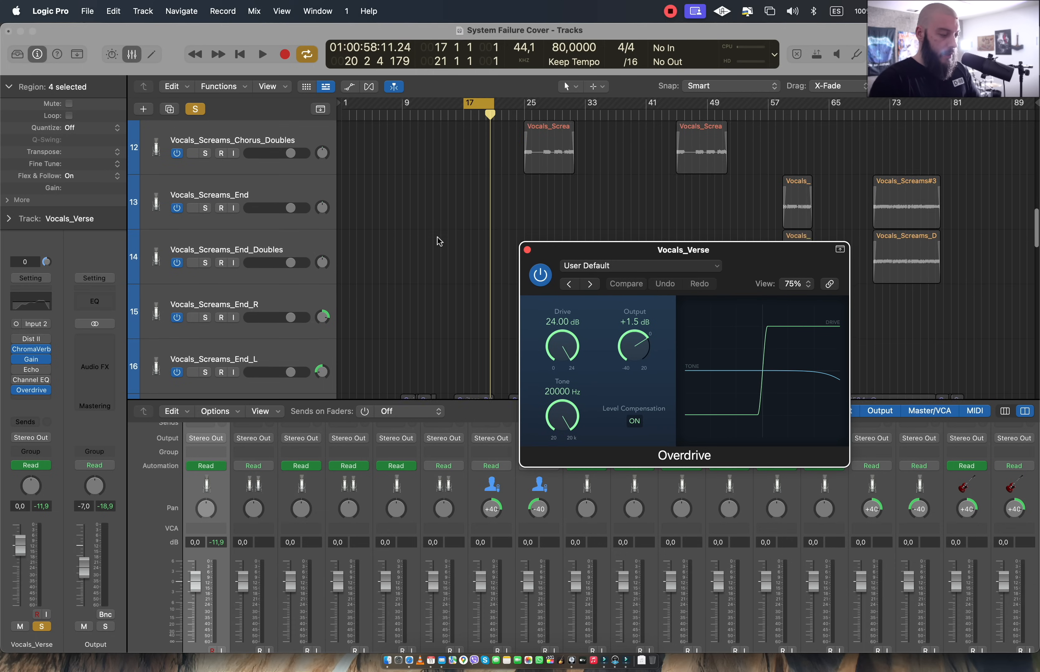
scroll(437, 238, down, 5)
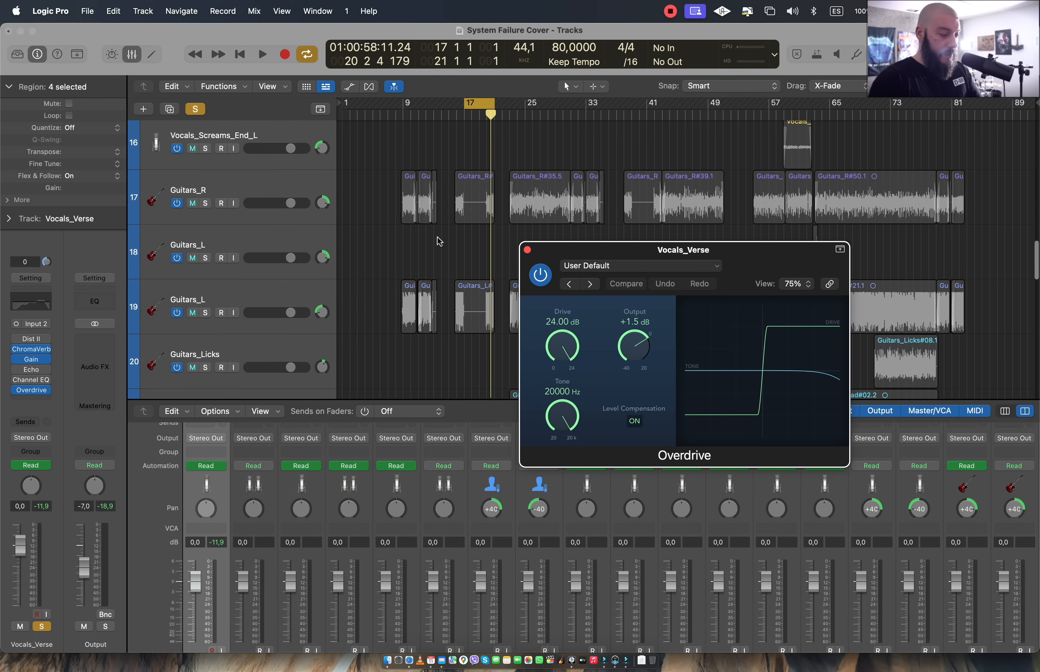
scroll(356, 244, down, 10)
scroll(355, 243, down, 3)
scroll(356, 243, up, 3)
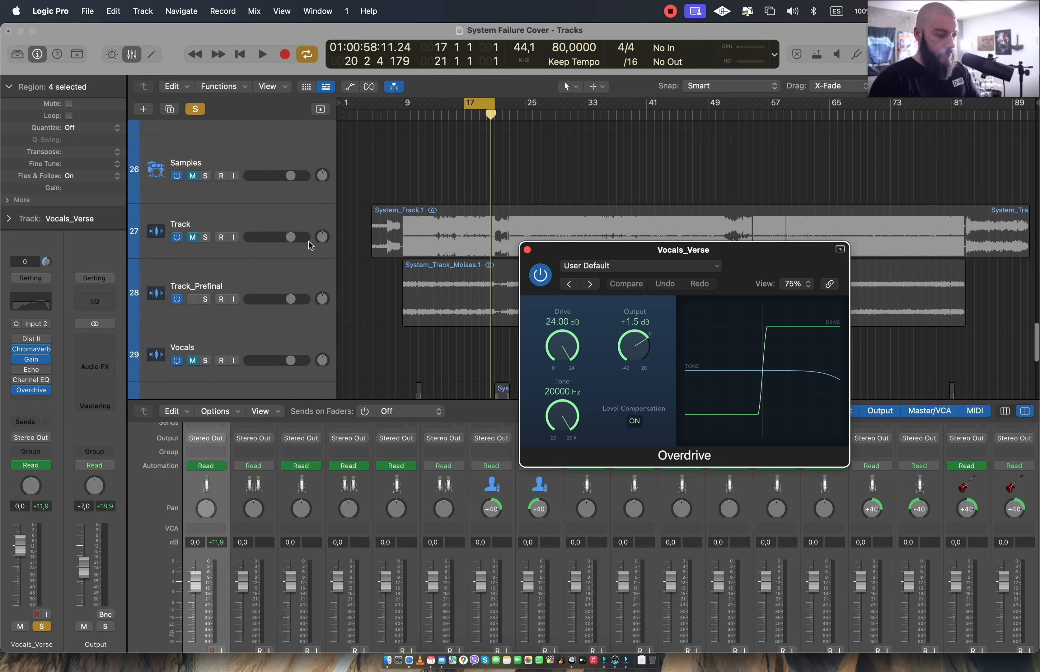
click(204, 237)
scroll(473, 140, down, 2)
key(space)
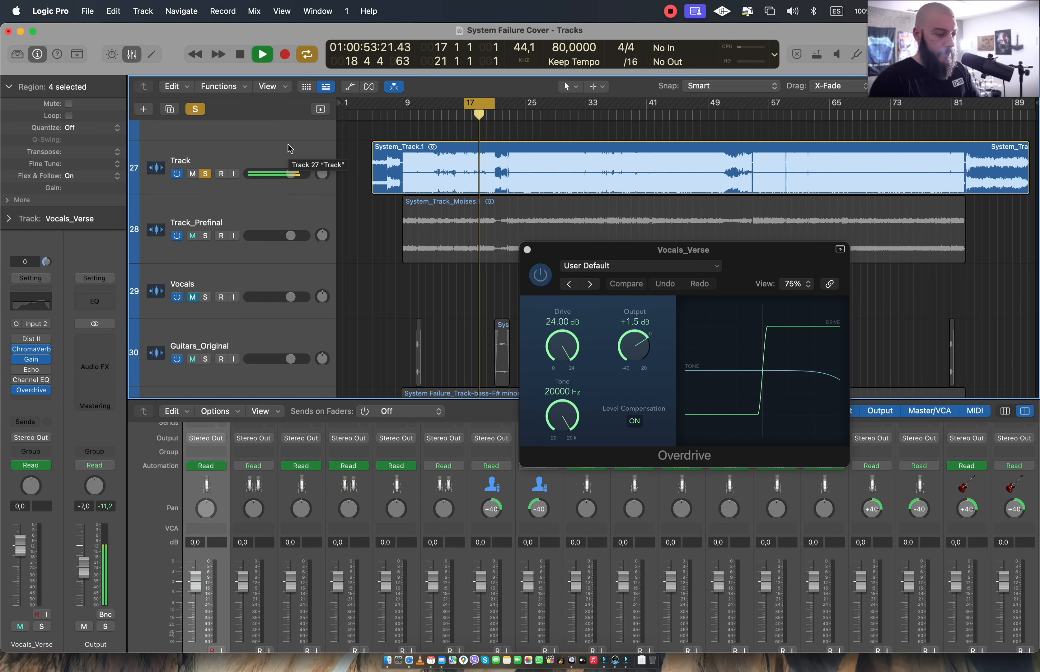
key(space)
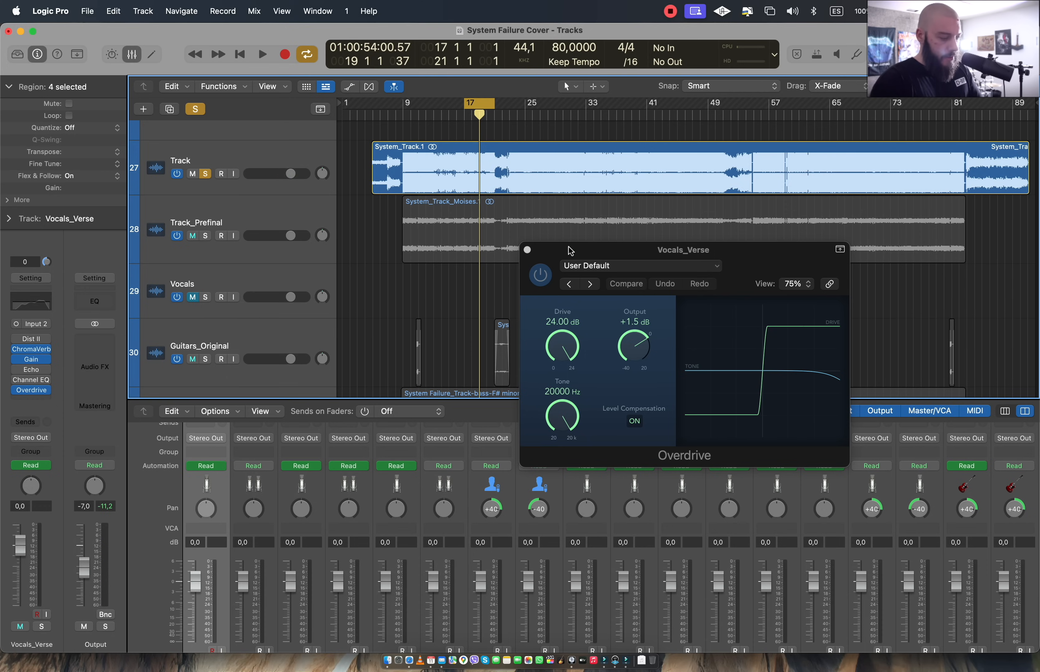
Examine the Drive, Tone and Output settings of the Overdrive on Vocals_Verse, and close the plug-in
drag(569, 248, 544, 242)
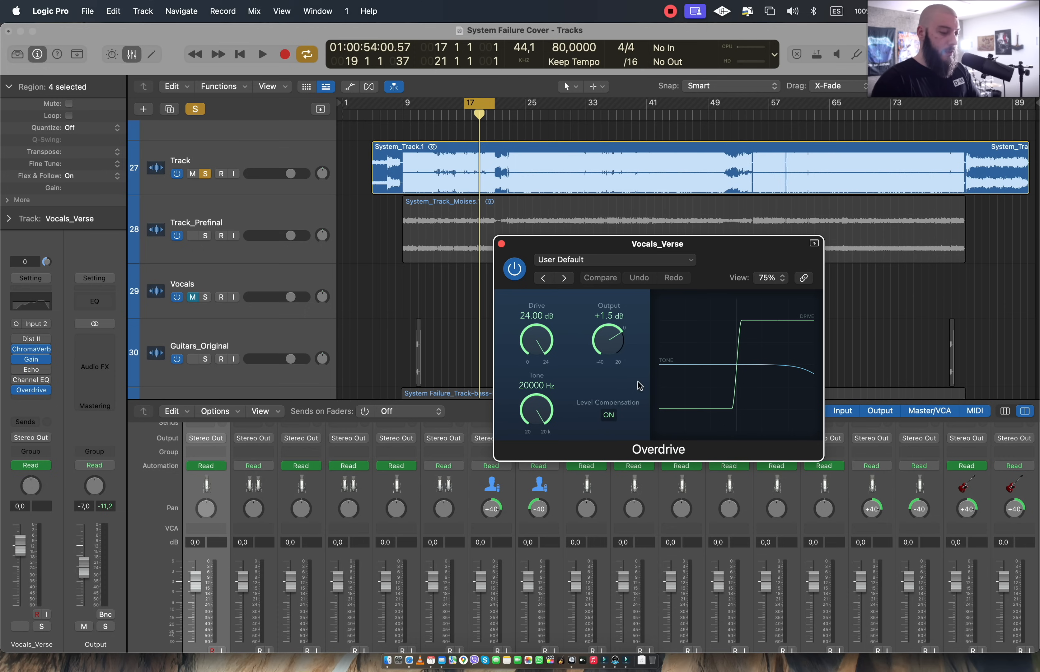
drag(723, 261, 705, 261)
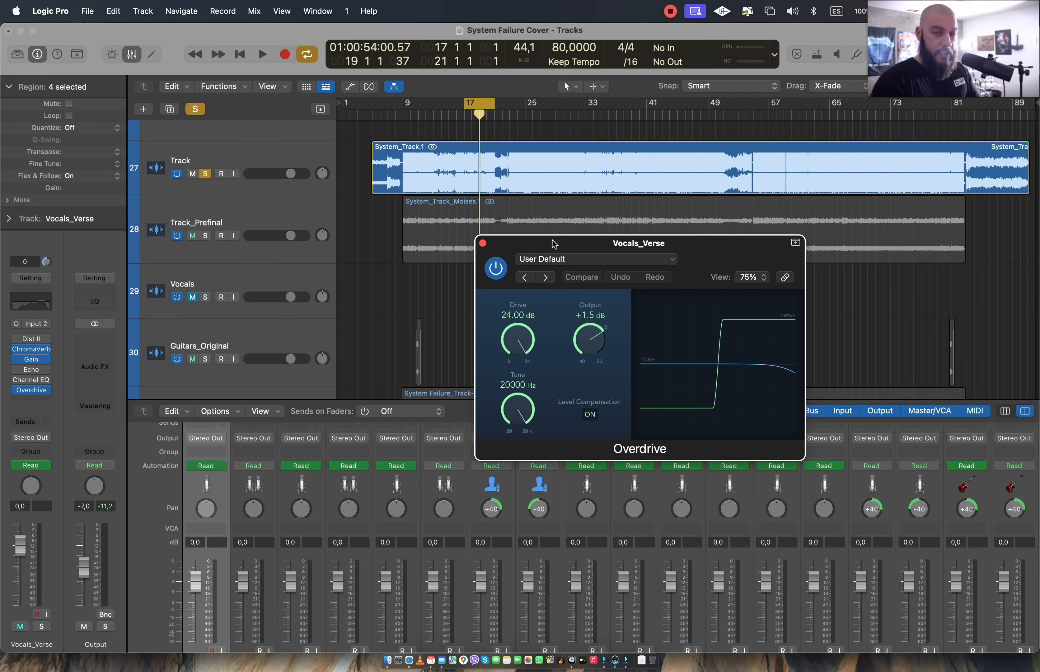
click(483, 244)
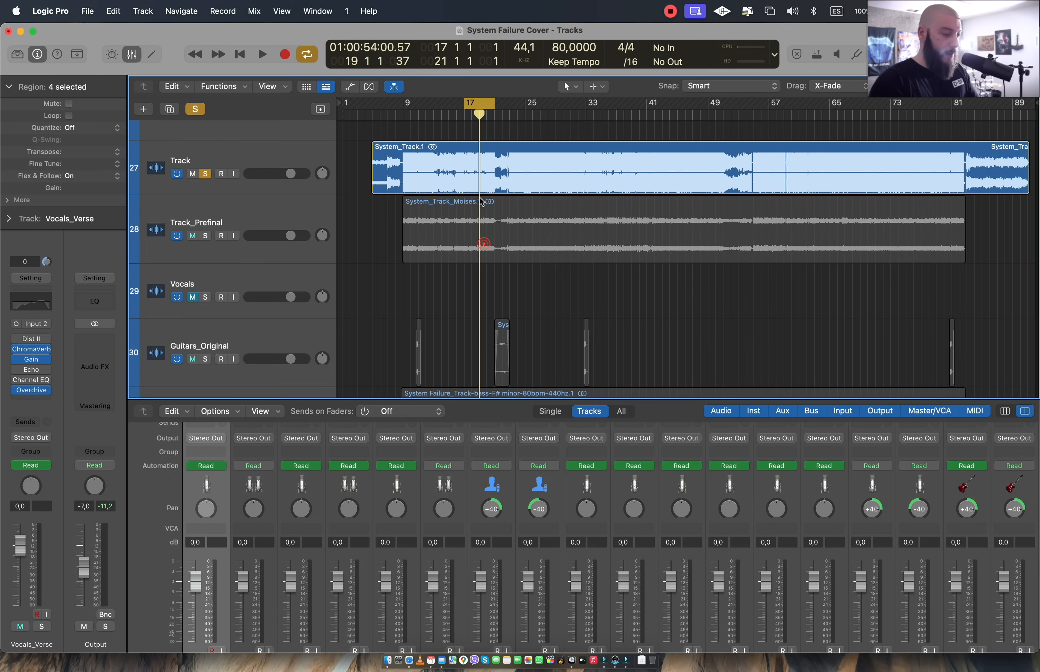
Clear the solo on the reference track and solo Vocals_Verse instead
scroll(468, 242, up, 3)
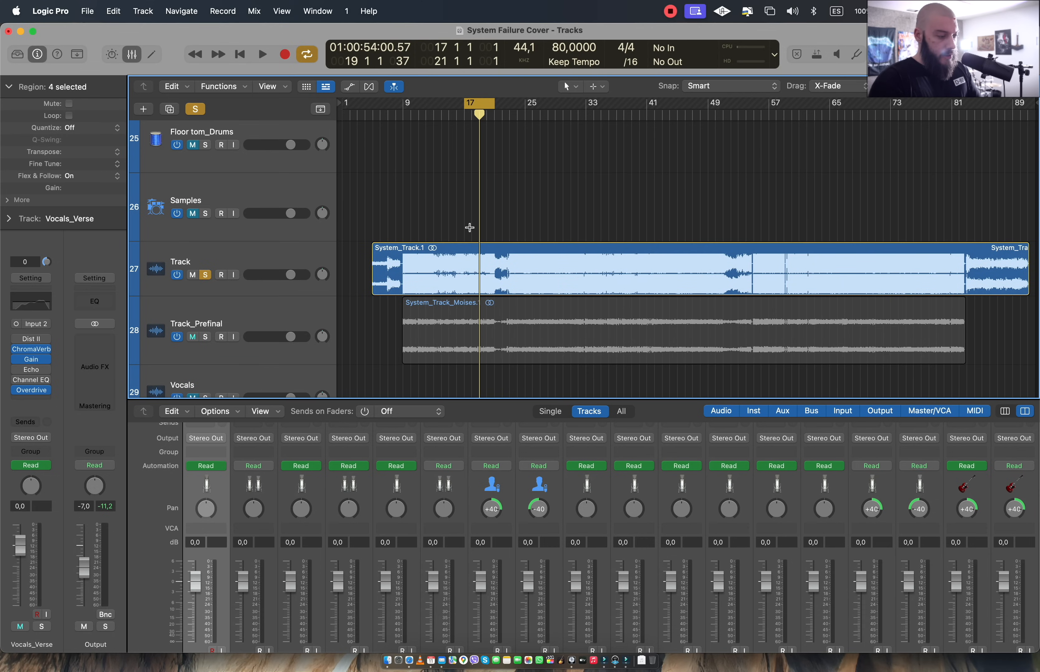
scroll(471, 215, up, 15)
scroll(426, 224, up, 5)
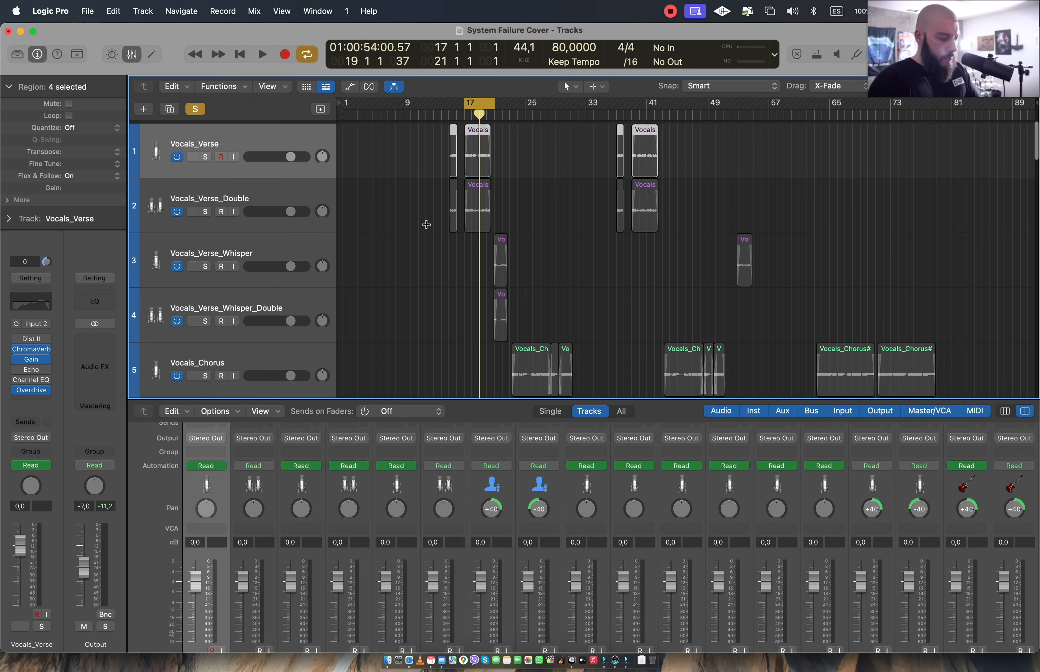
scroll(427, 225, down, 10)
scroll(426, 225, up, 4)
scroll(227, 126, up, 8)
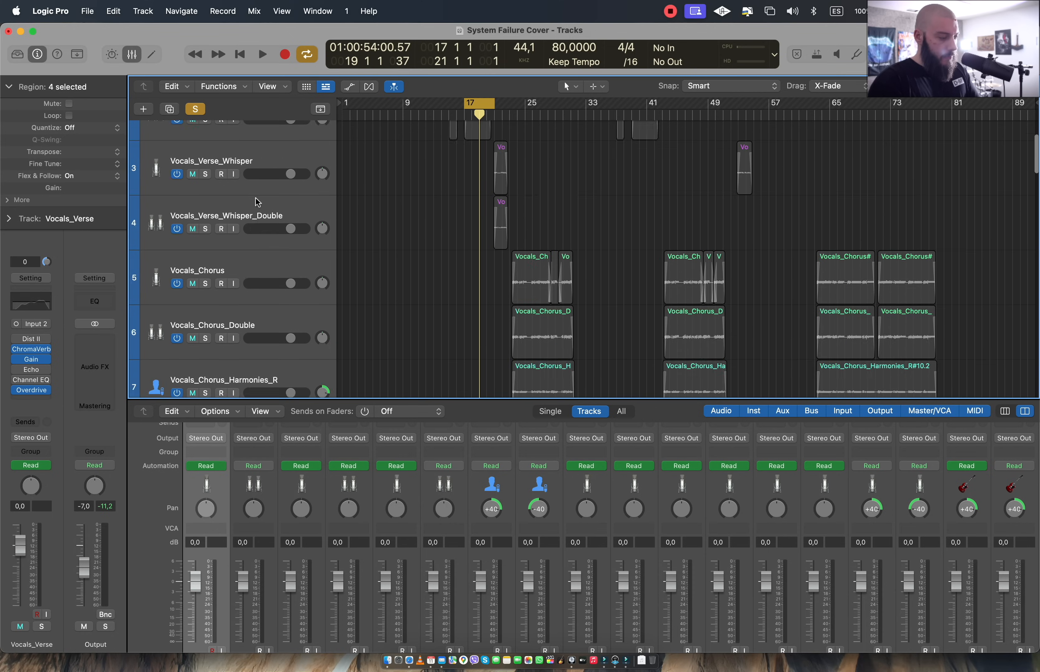
click(196, 109)
click(205, 142)
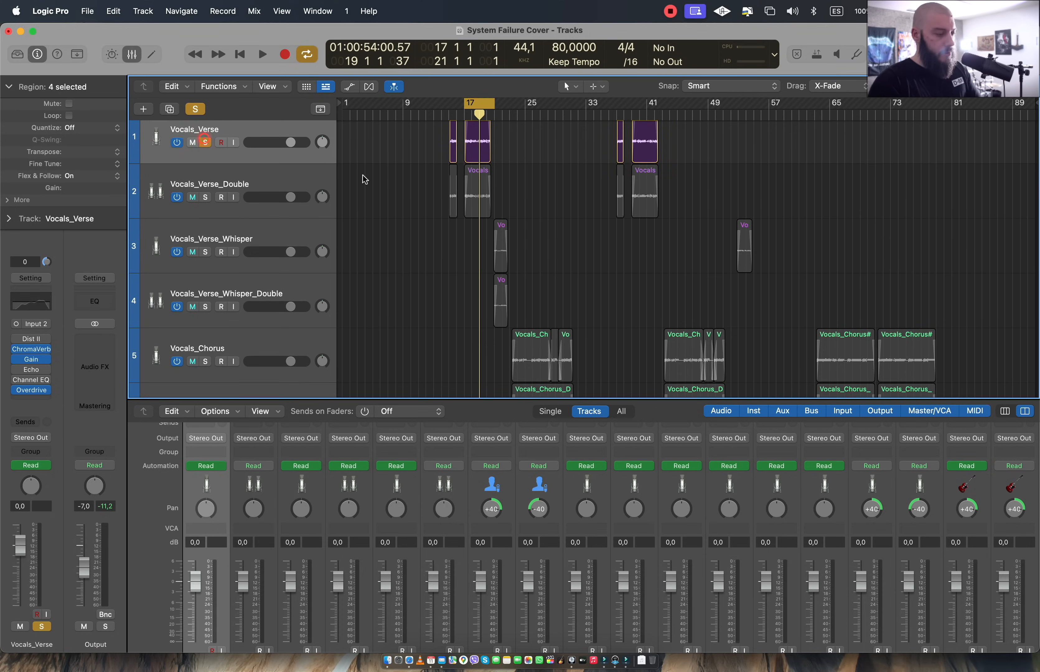
scroll(409, 243, up, 1)
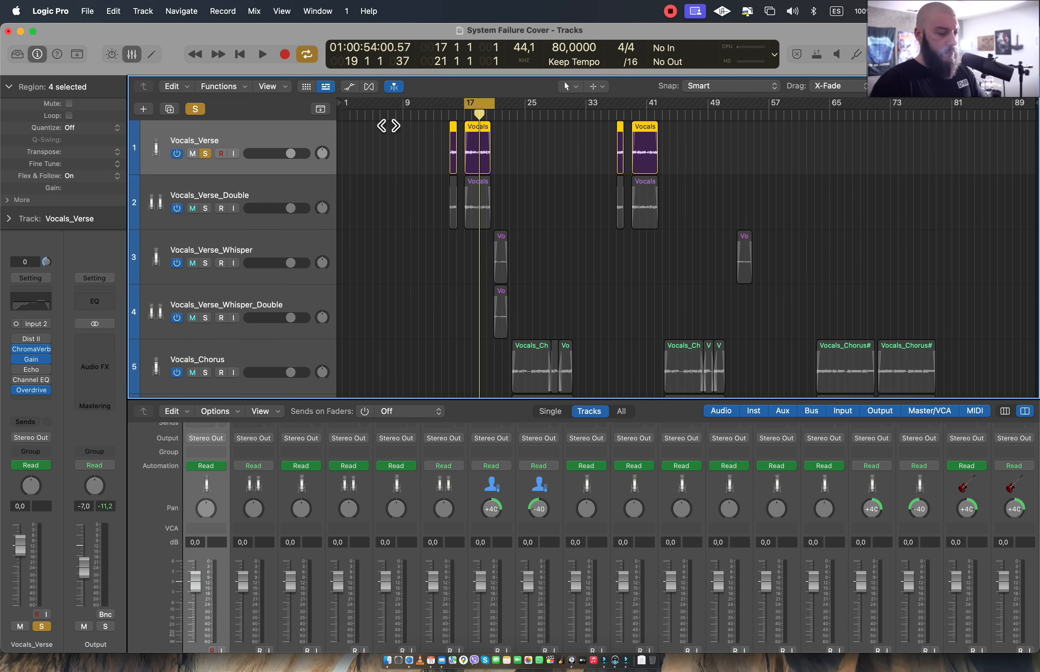
Bypass ChromaVerb and Overdrive on Vocals_Verse, and play the dry vocal in the cycle from bar 17
click(16, 349)
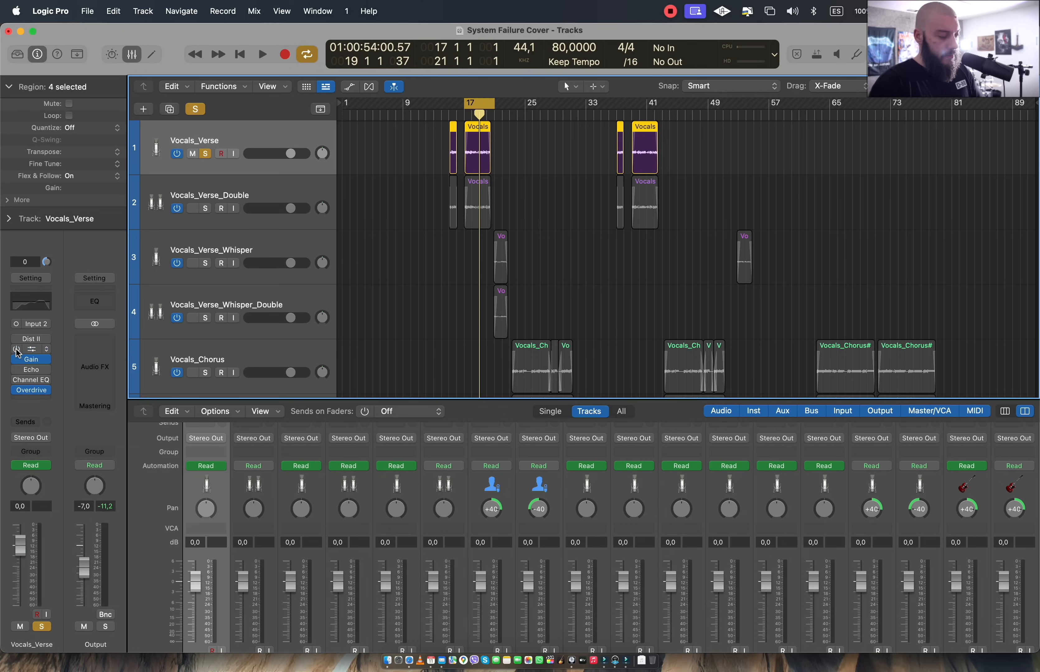
click(16, 391)
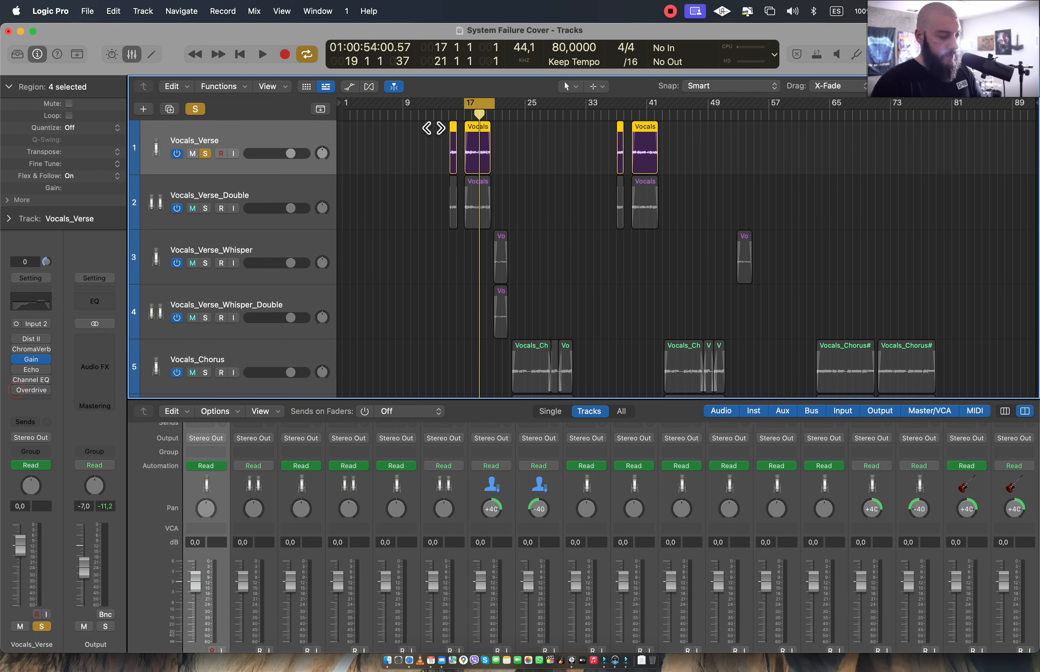
key(Return)
key(space)
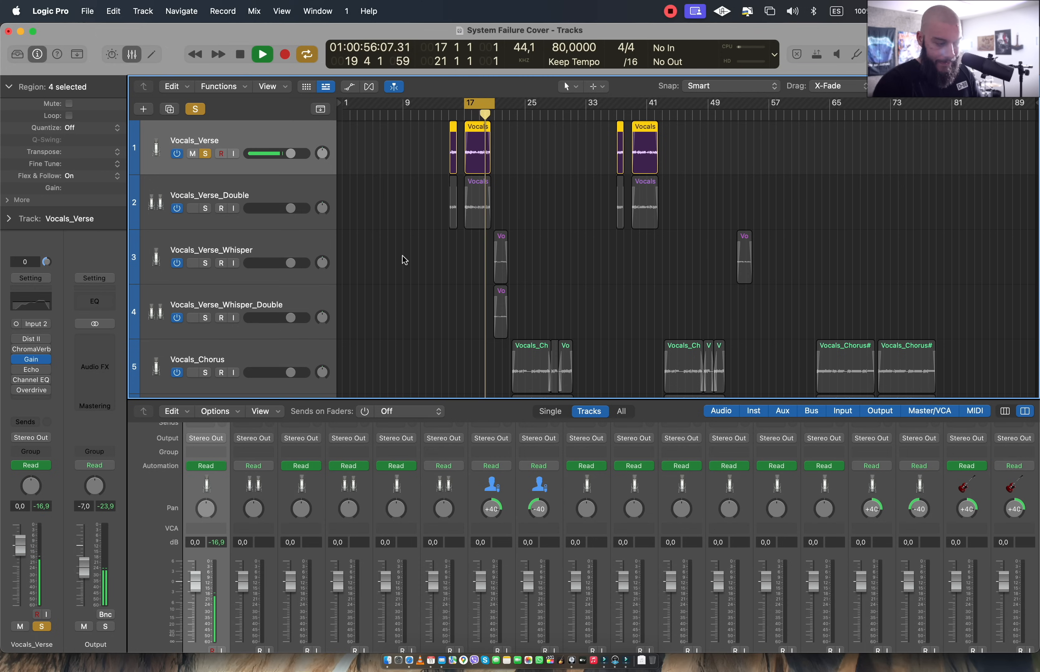
Re-enable ChromaVerb and Overdrive on Vocals_Verse, and play the processed vocal in the bar 17 to 21 cycle
key(space)
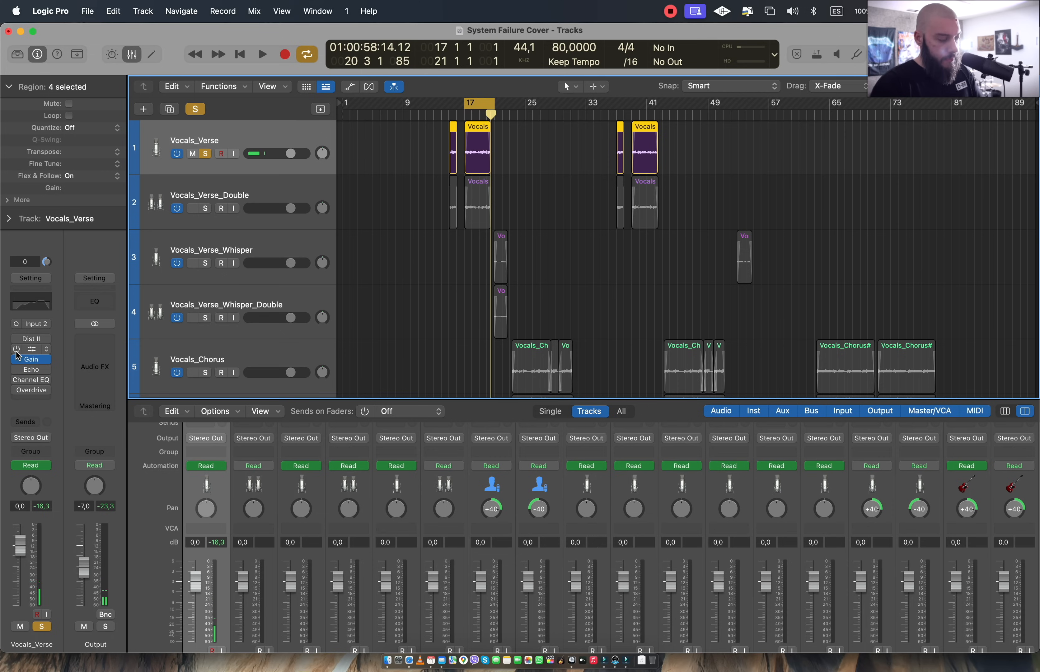
shift+click(15, 349)
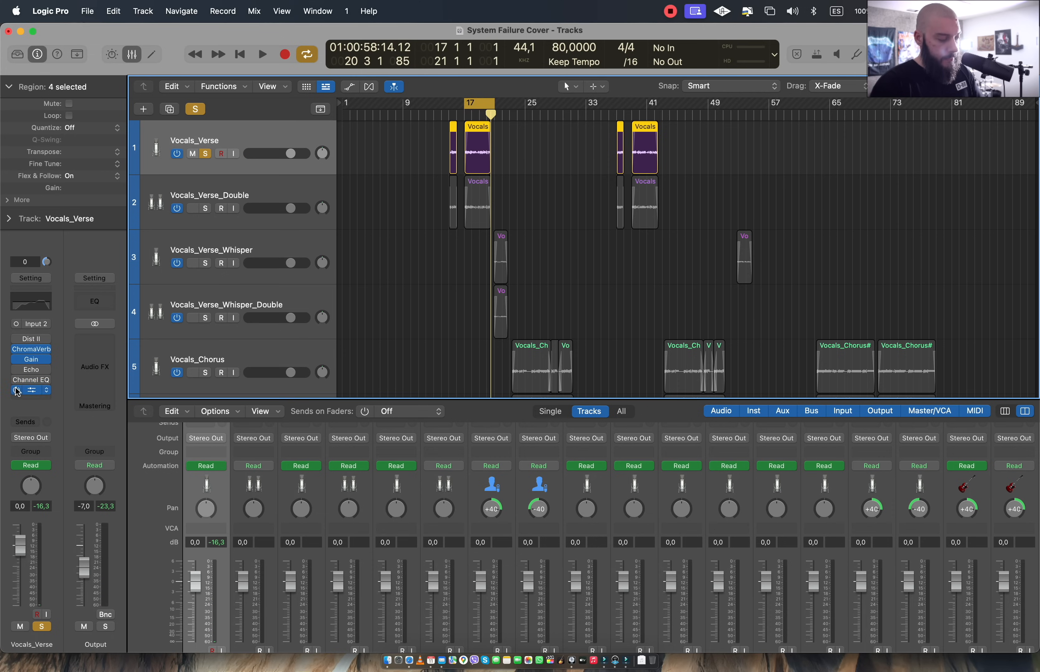
key(space)
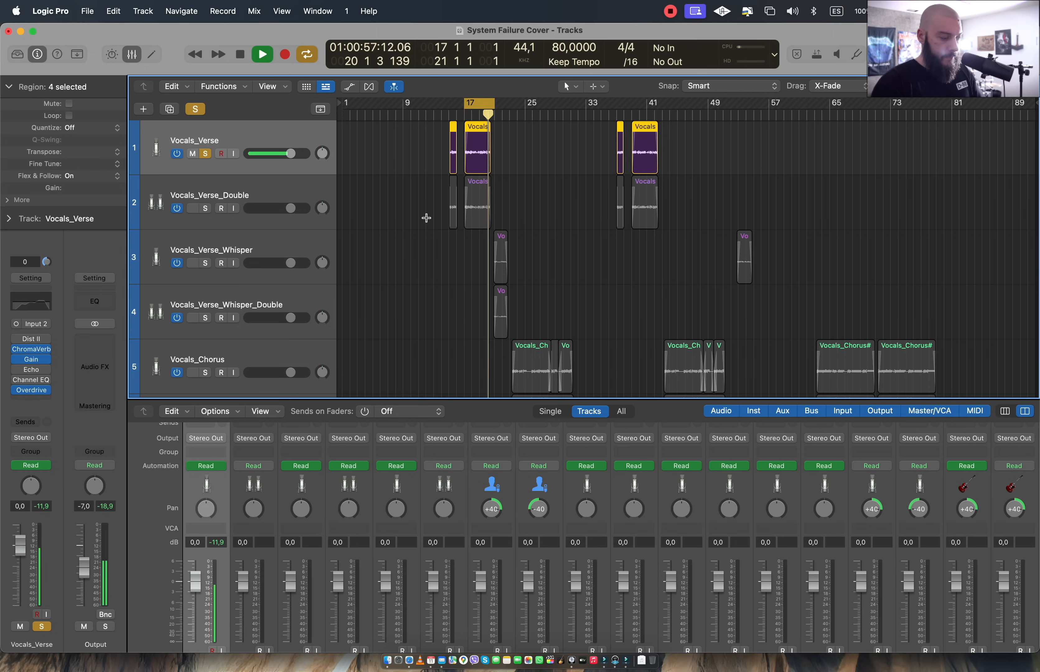
key(space)
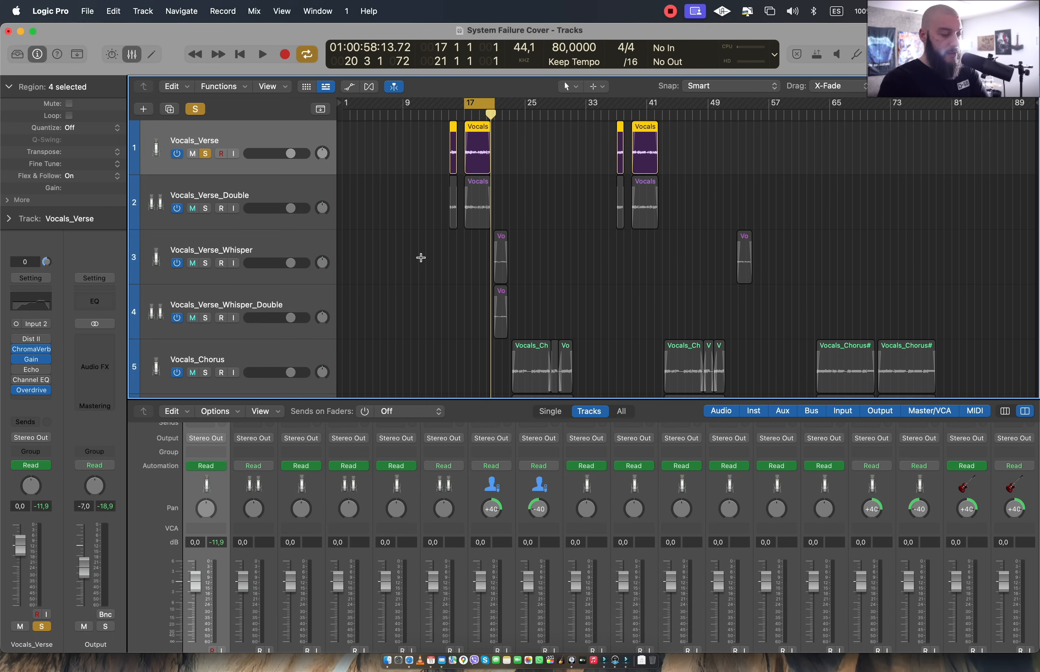
Examine the Gain and Overdrive settings on Vocals_Verse, closing each plug-in after viewing it
mouse_move(12, 360)
click(30, 360)
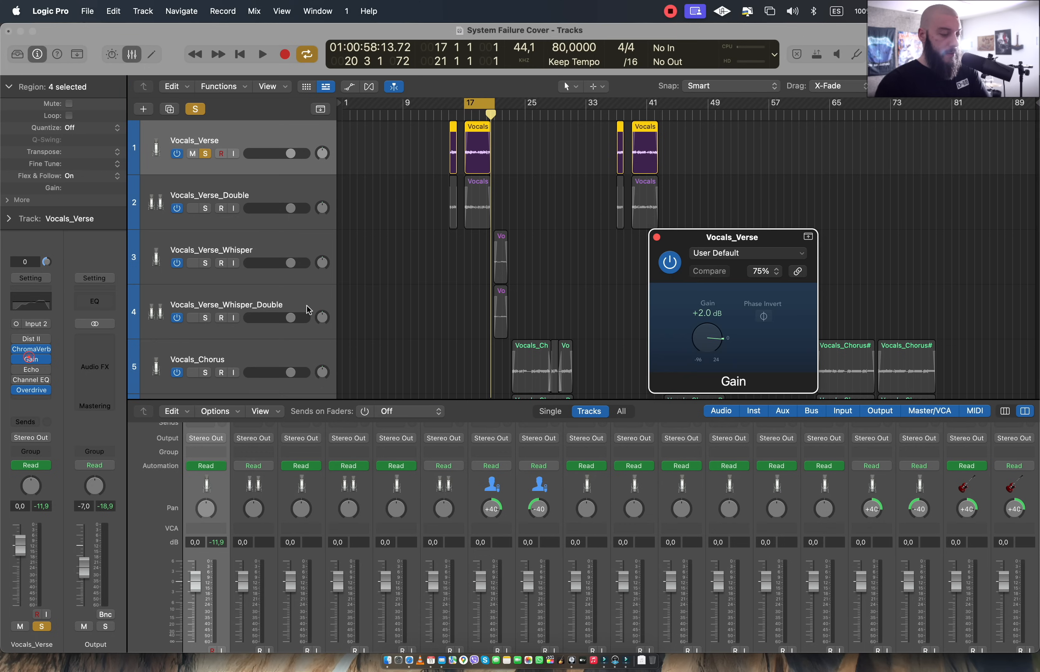
click(659, 238)
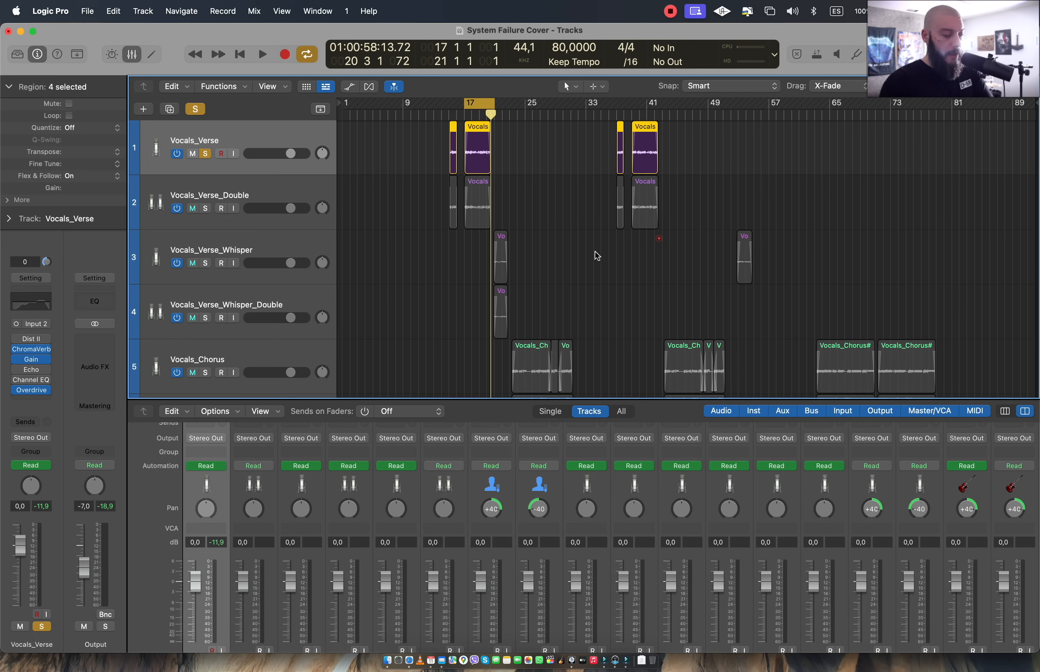
click(34, 391)
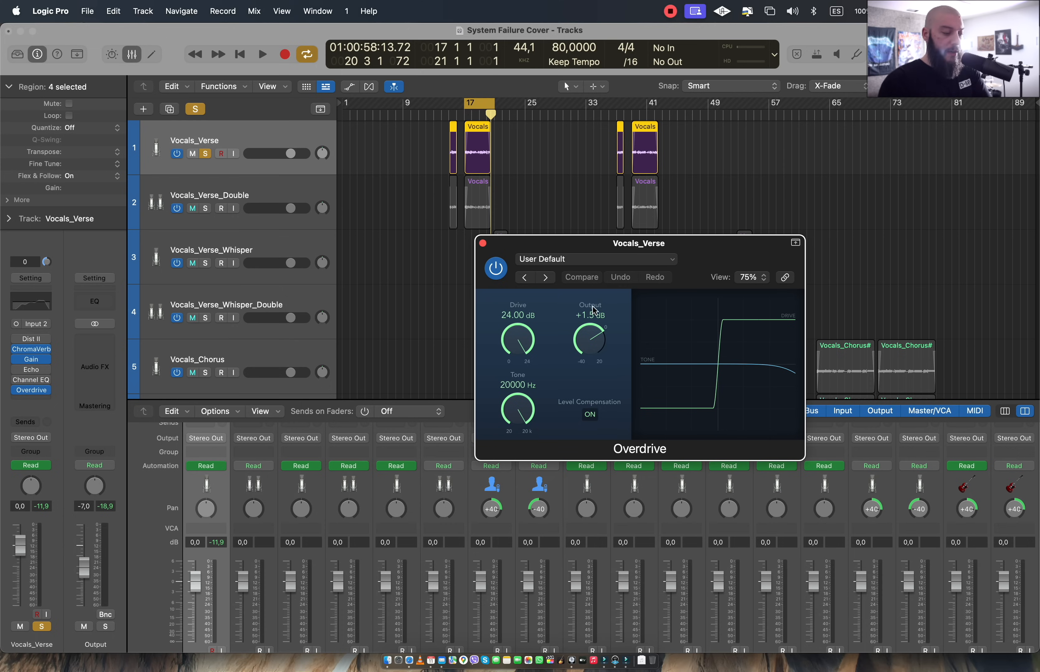
click(483, 243)
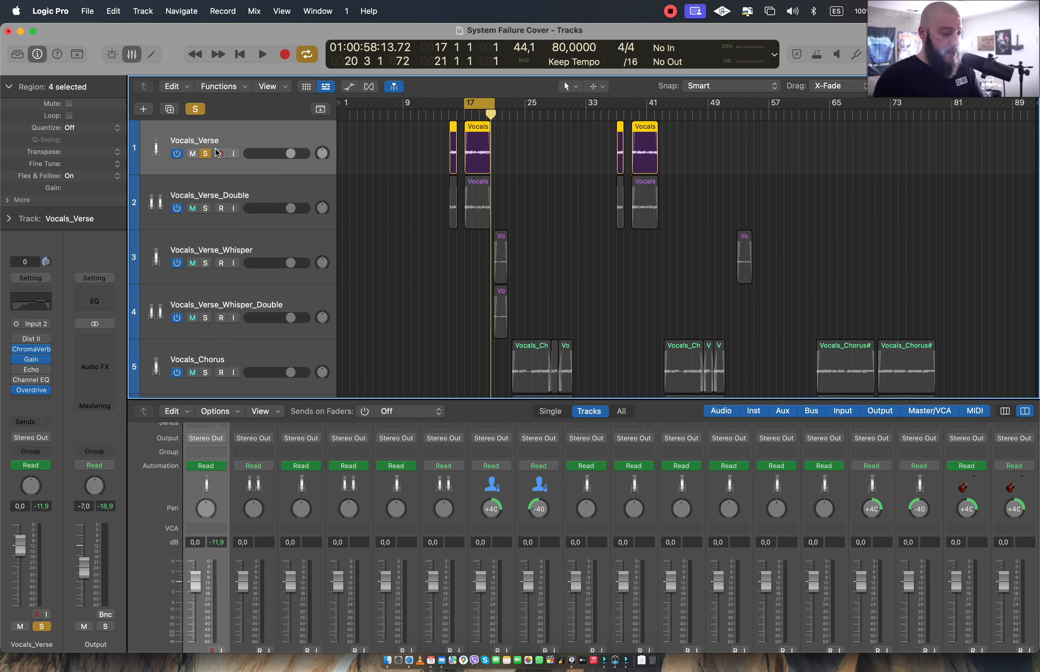
Clear the solo on Vocals_Verse, and return the playhead to bar 17 with Vocals_Verse_Double selected
click(261, 190)
click(205, 153)
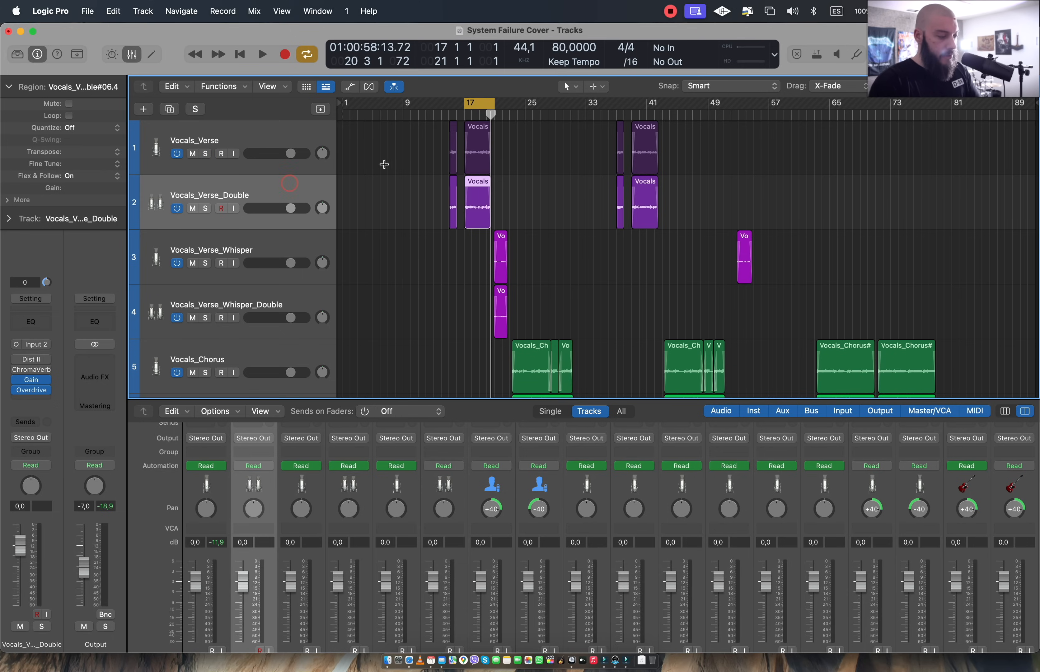
click(467, 111)
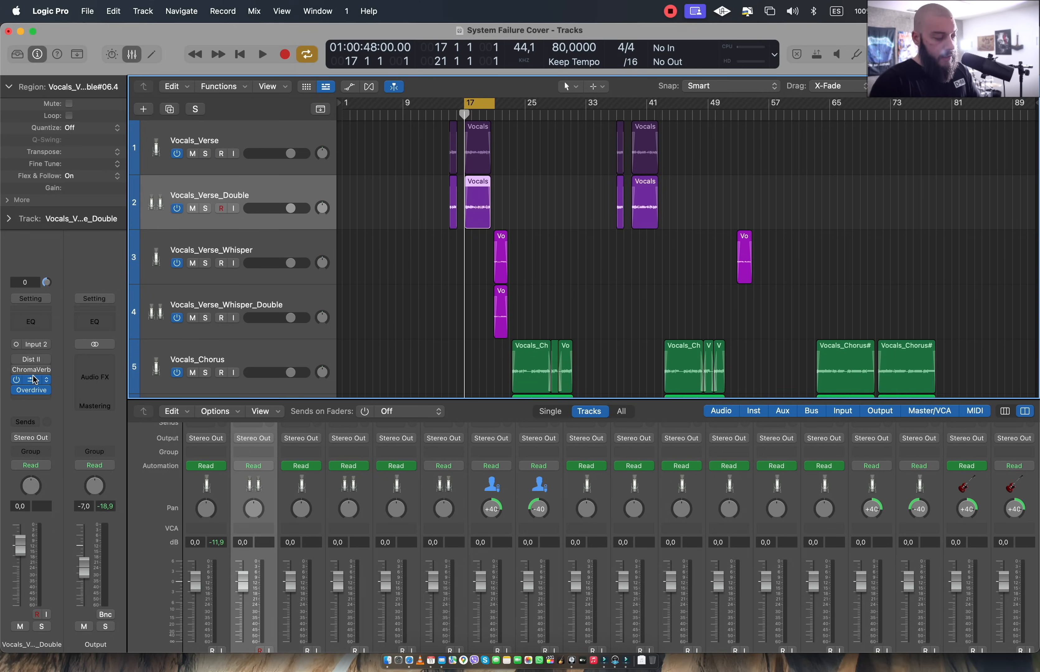
Compare the Gain plug-in settings of Vocals_Verse_Double and Vocals_Verse, and close both plug-ins
click(45, 378)
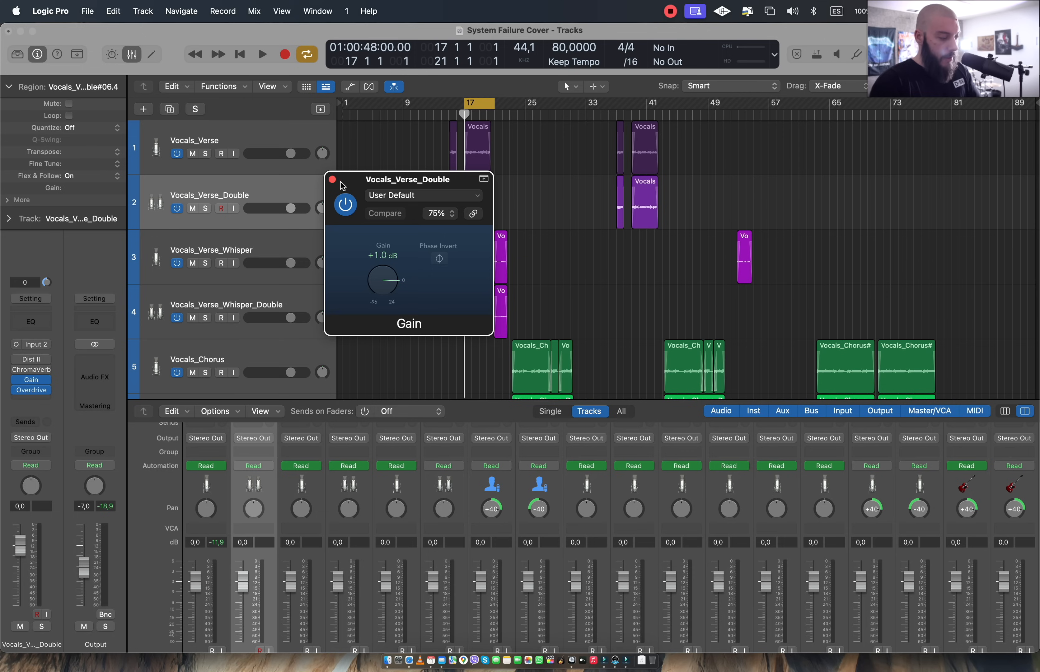
click(314, 157)
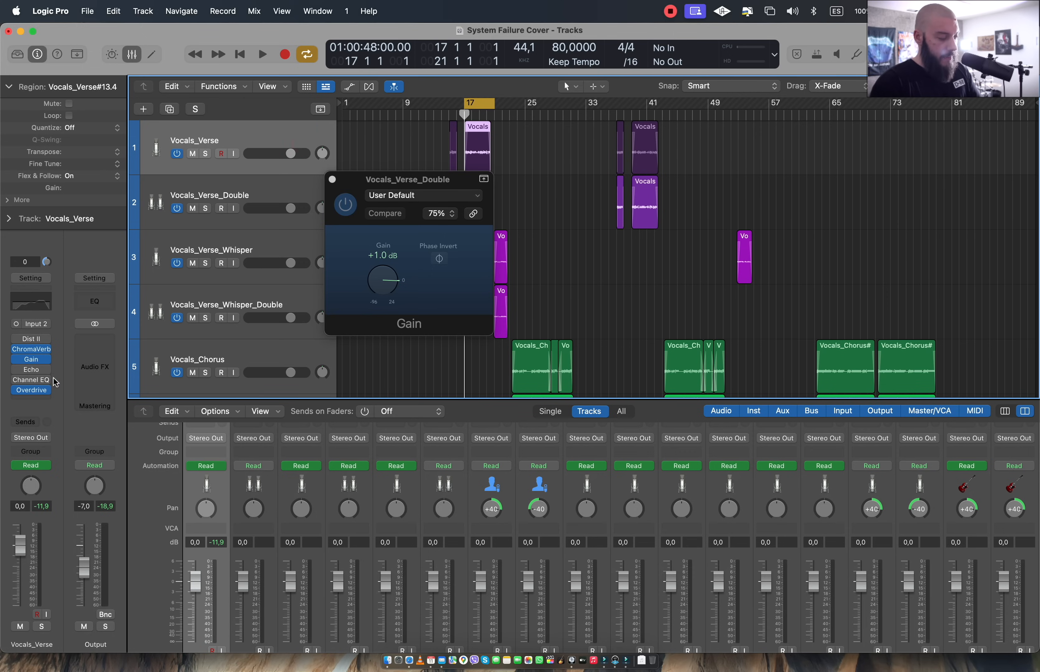
click(32, 363)
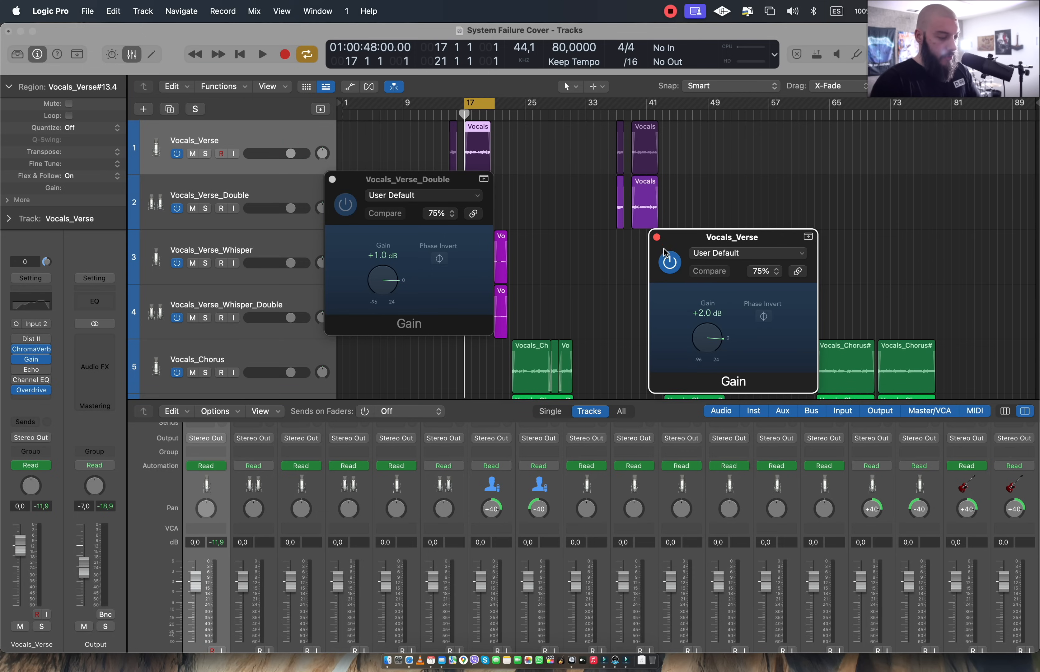
click(656, 238)
click(332, 179)
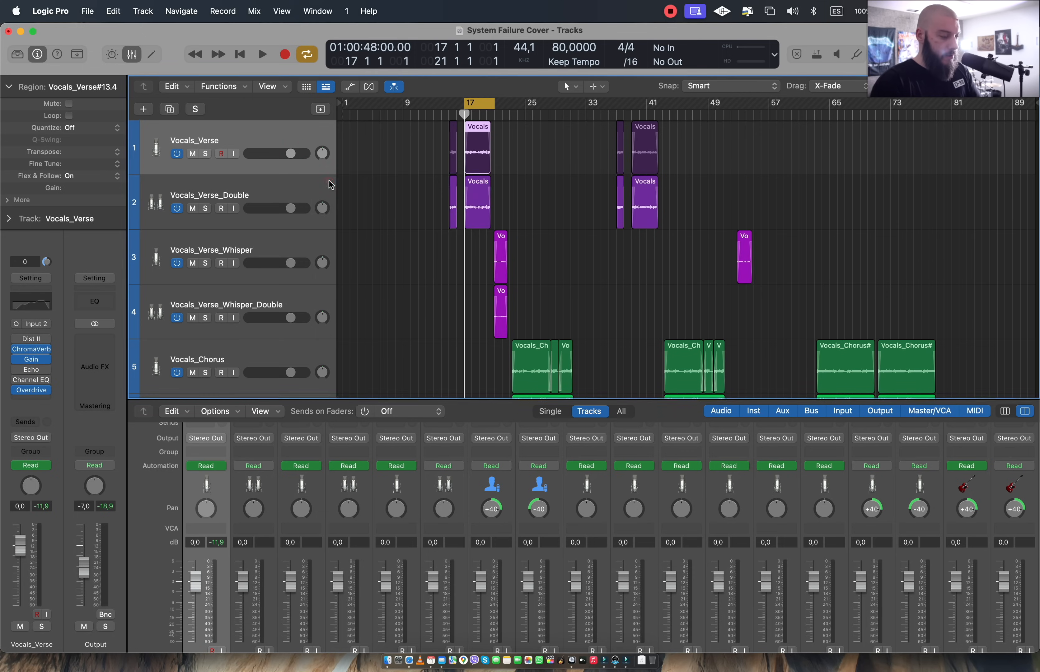
Examine the Drive, Tone and Output settings of the Overdrive on Vocals_Verse_Double, and close the plug-in
click(268, 190)
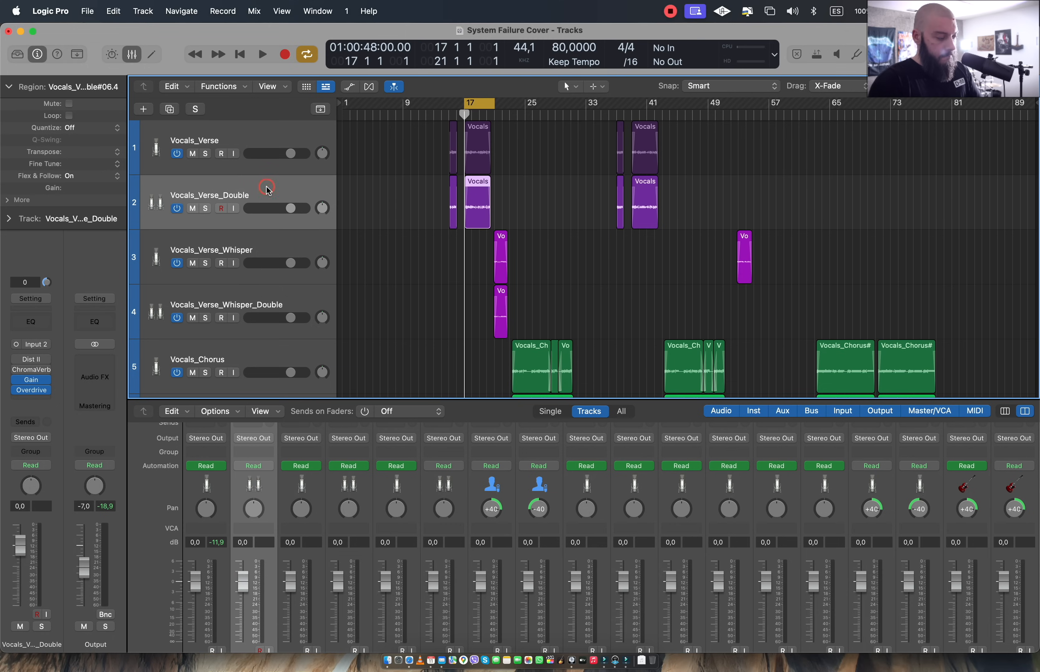
click(31, 390)
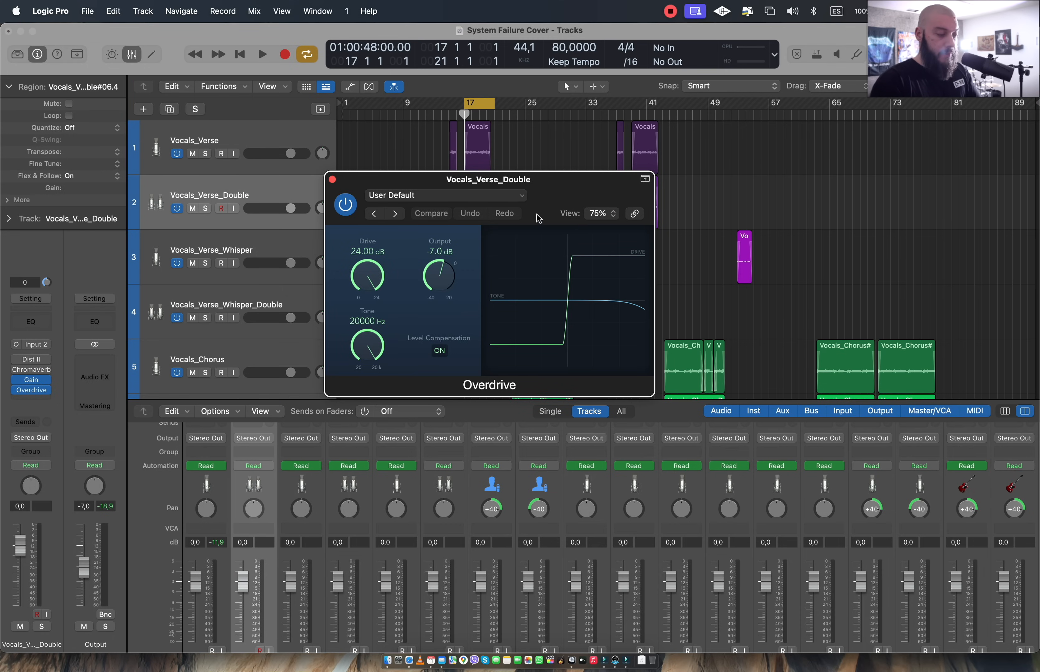
drag(582, 186, 609, 202)
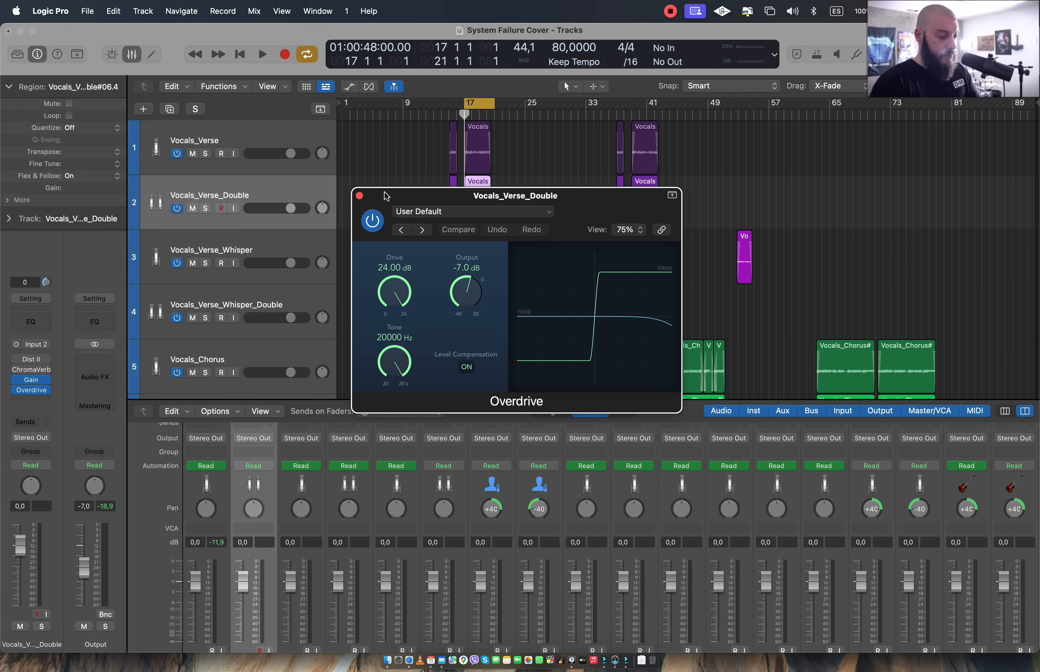
click(358, 197)
Solo Vocals_Verse_Double and play it from bar 17, stopping near the end of bar 18
key(s)
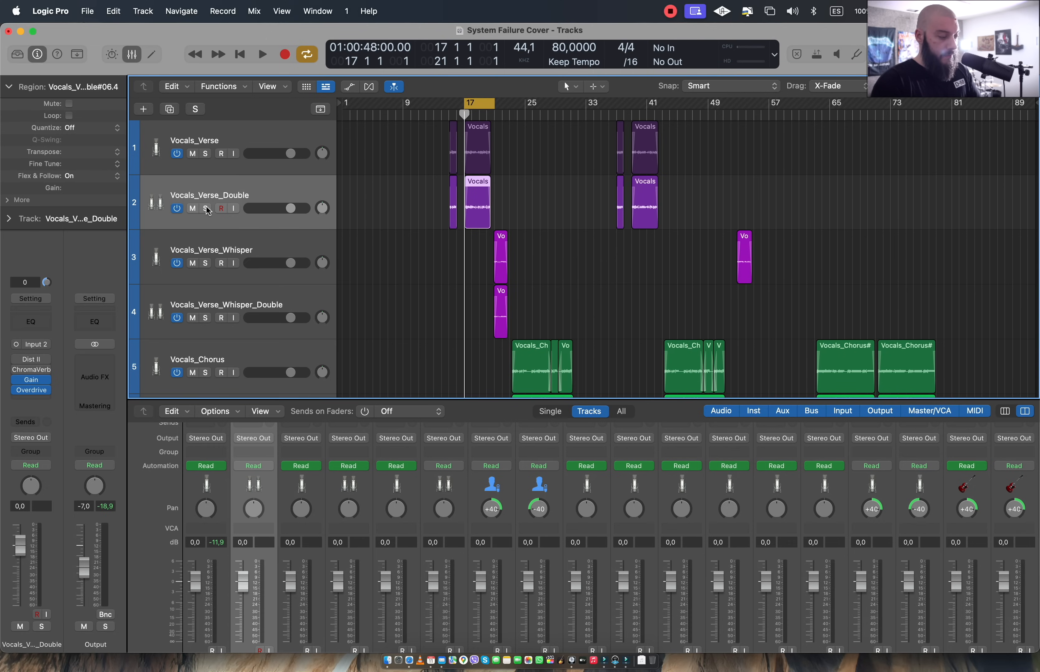
key(space)
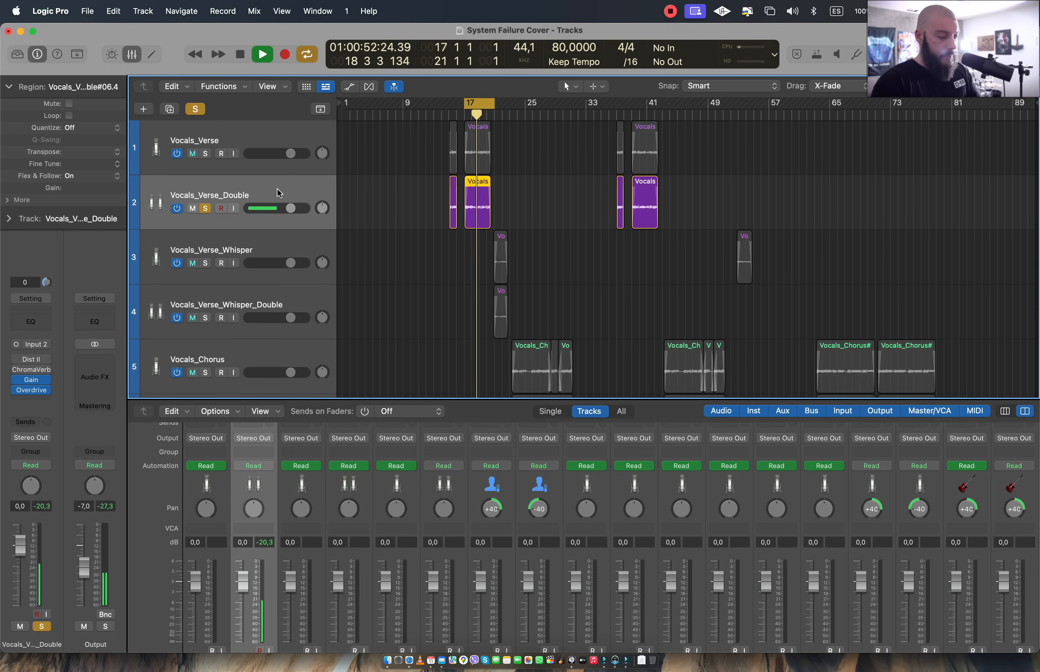
key(space)
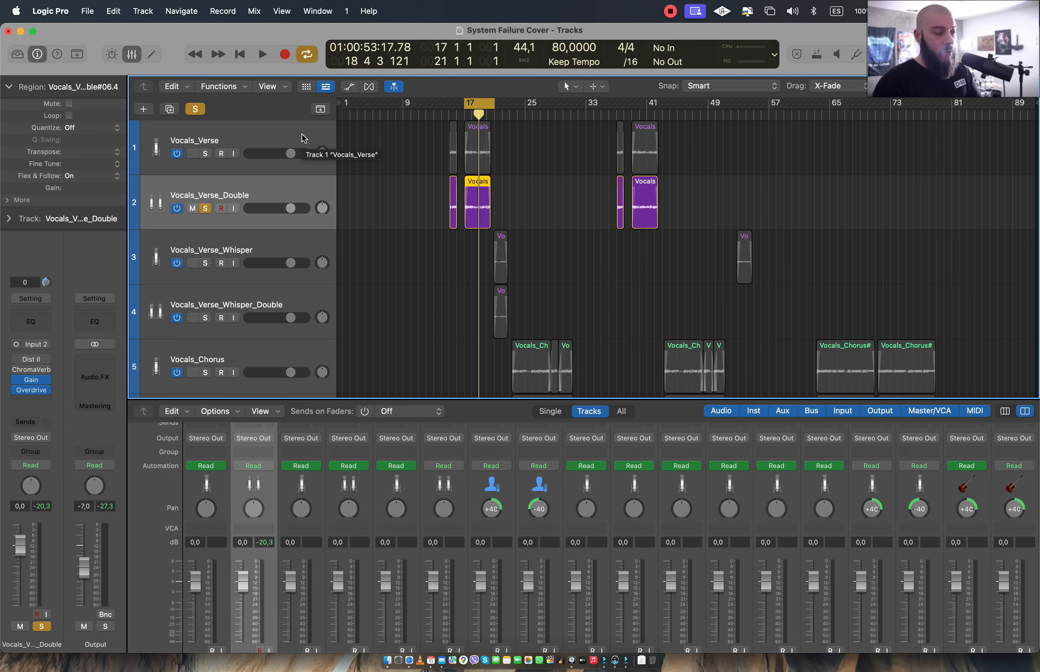
Compare the channel strips of Vocals_Verse and Vocals_Verse_Double by selecting the two tracks alternately
click(305, 138)
click(283, 186)
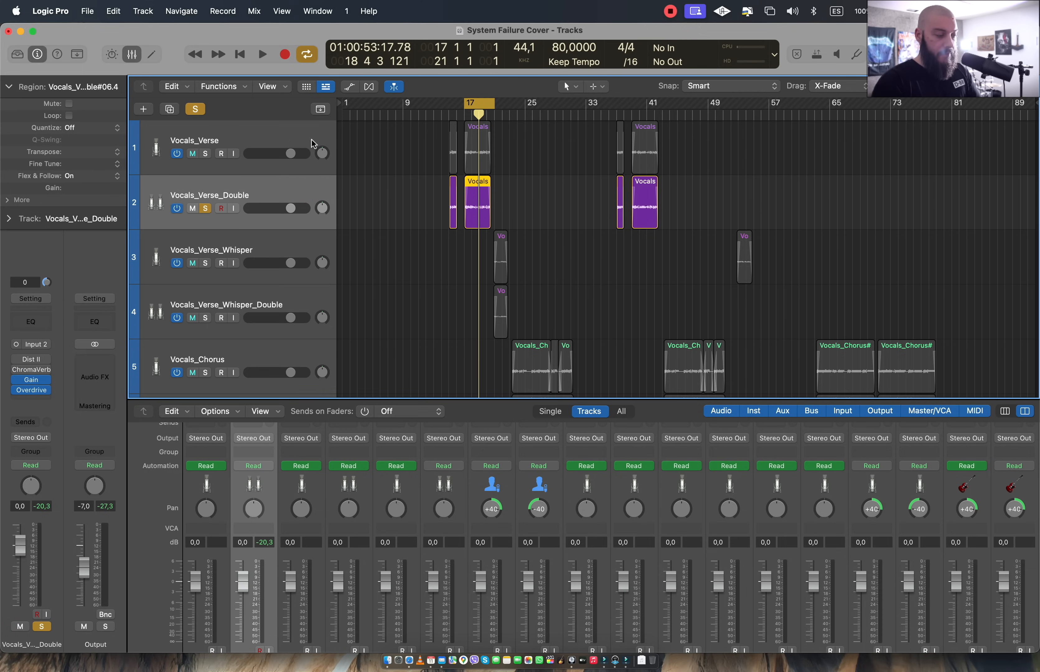
click(283, 187)
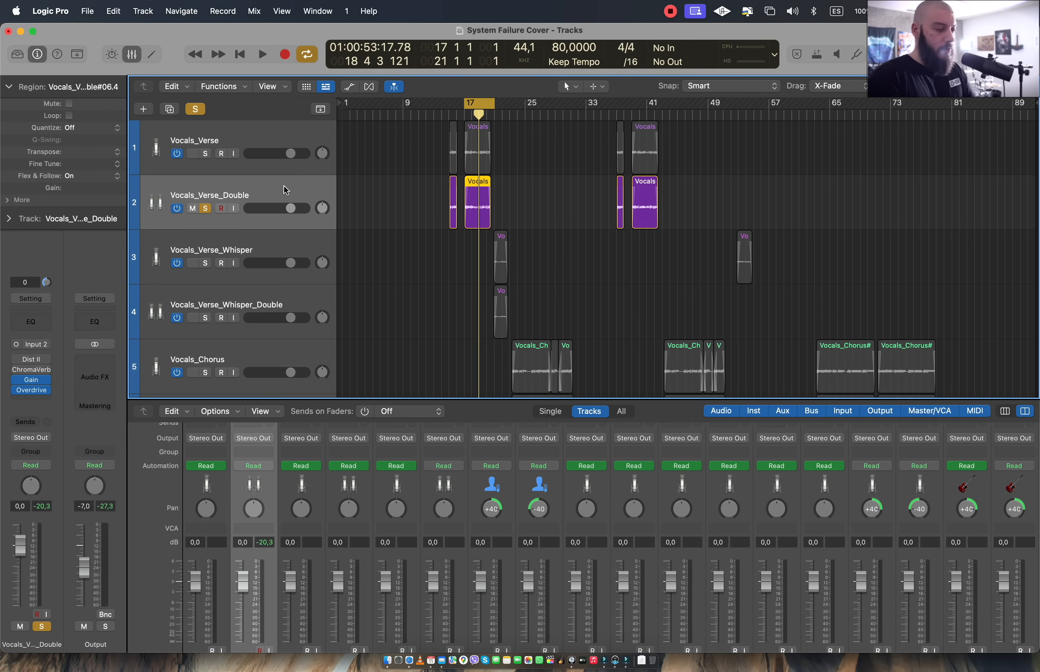
click(290, 135)
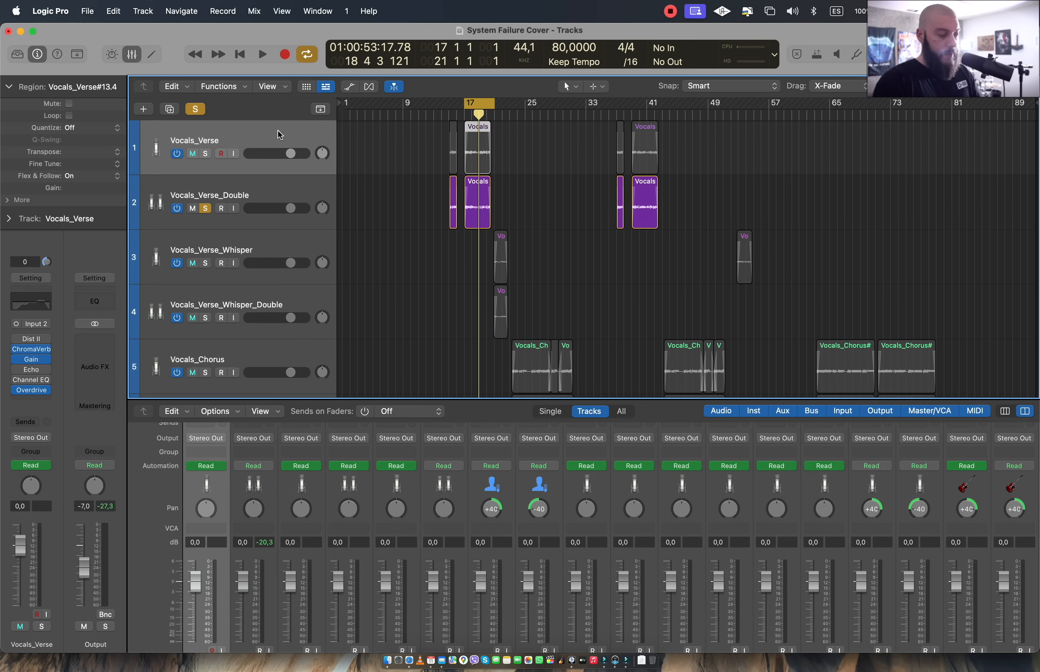
click(301, 192)
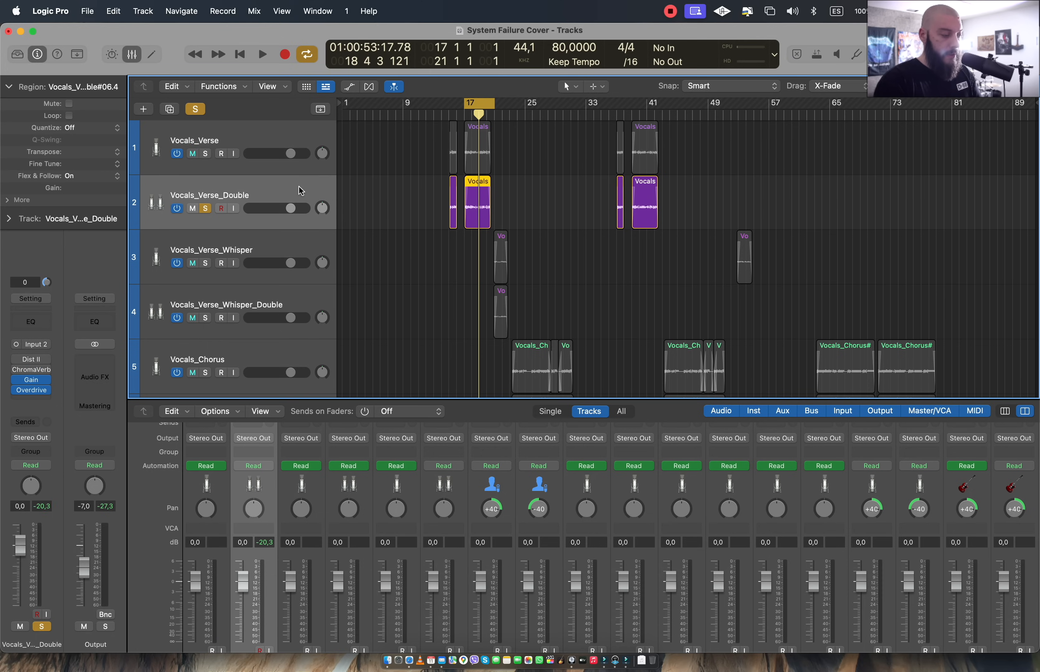
Move the solo from Vocals_Verse_Double to Vocals_Verse, and play the main verse vocal from bar 17 to about bar 19
click(284, 137)
click(205, 209)
click(206, 153)
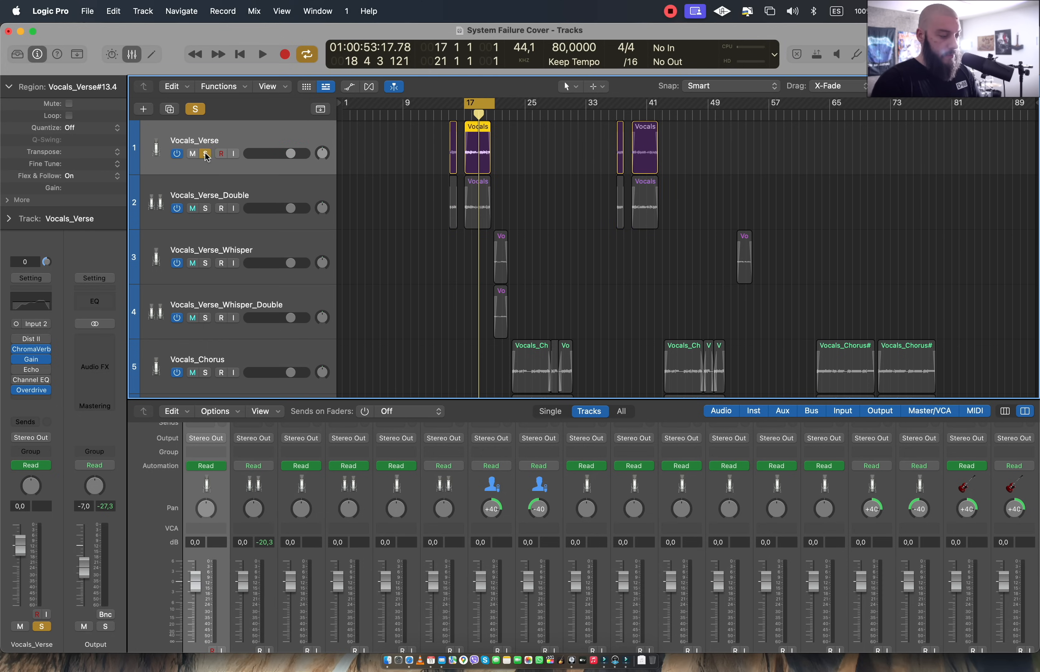
key(space)
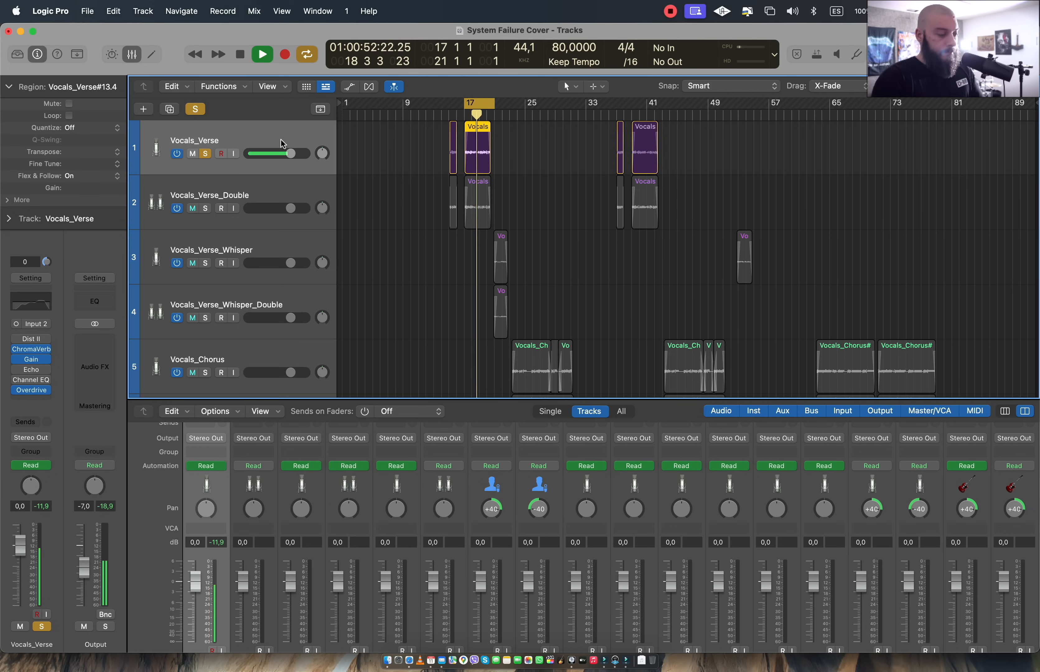
key(space)
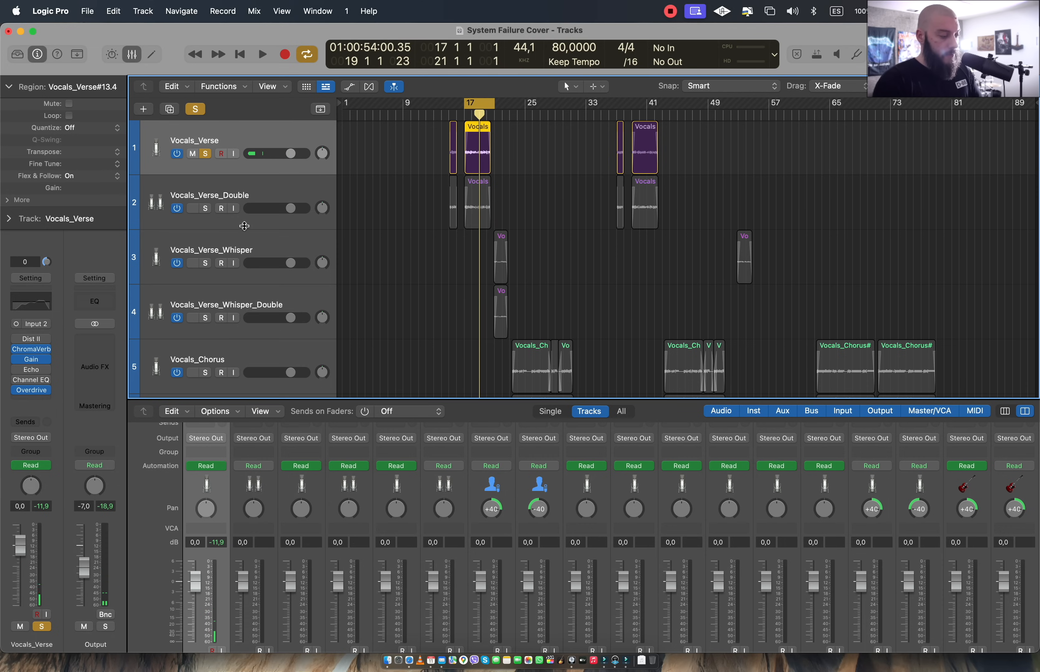
Play the soloed Vocals_Verse in the cycle while switching the solo on Vocals_Verse_Double on and off to compare both layers
key(space)
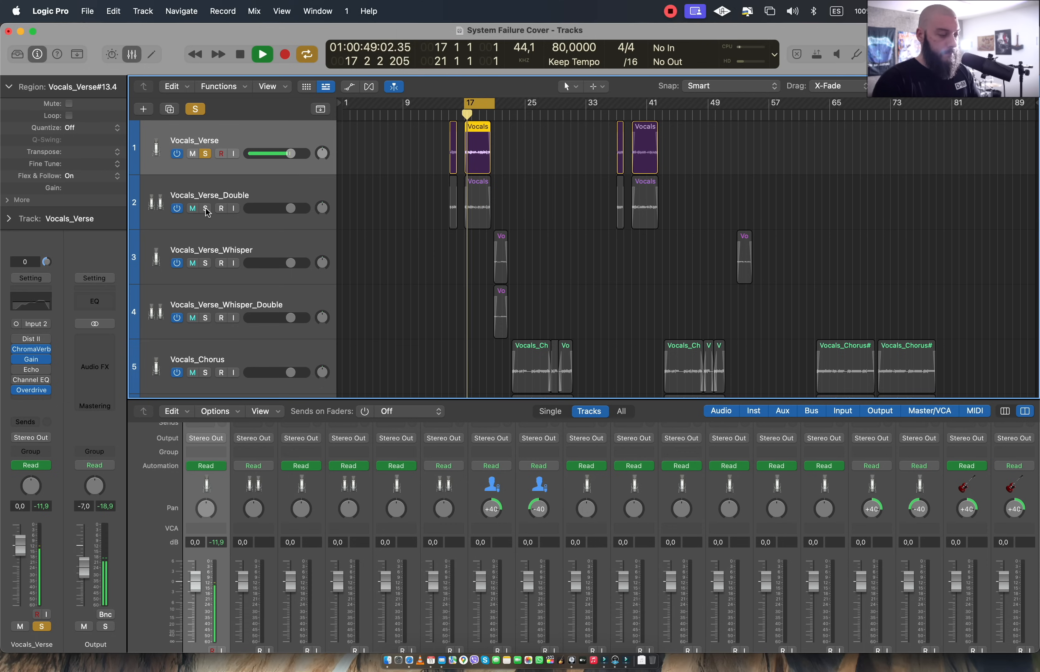
click(206, 210)
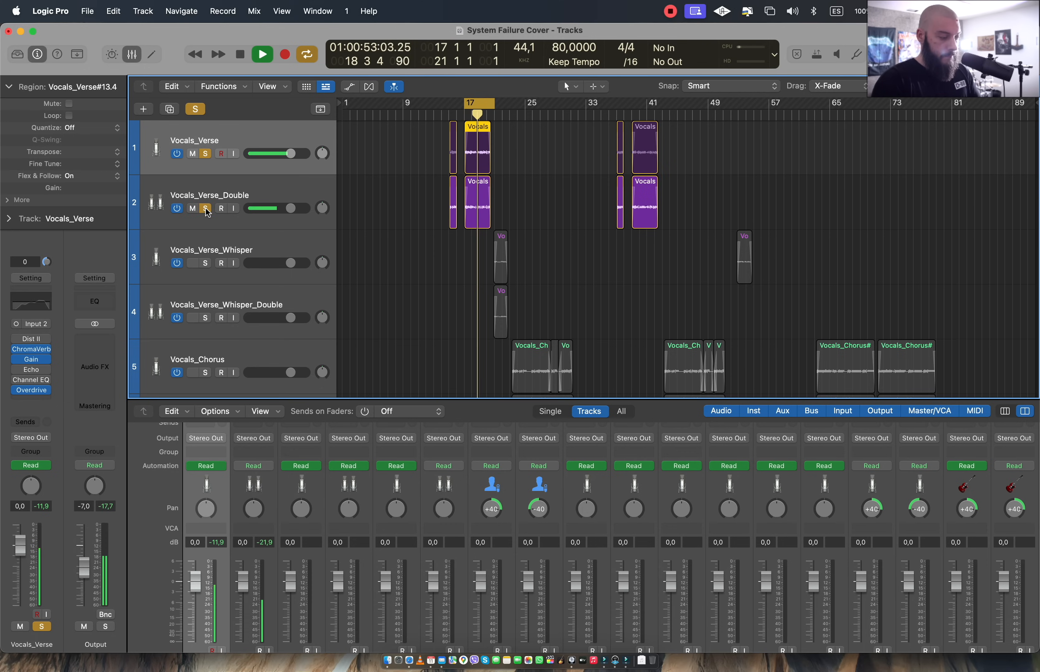
click(206, 209)
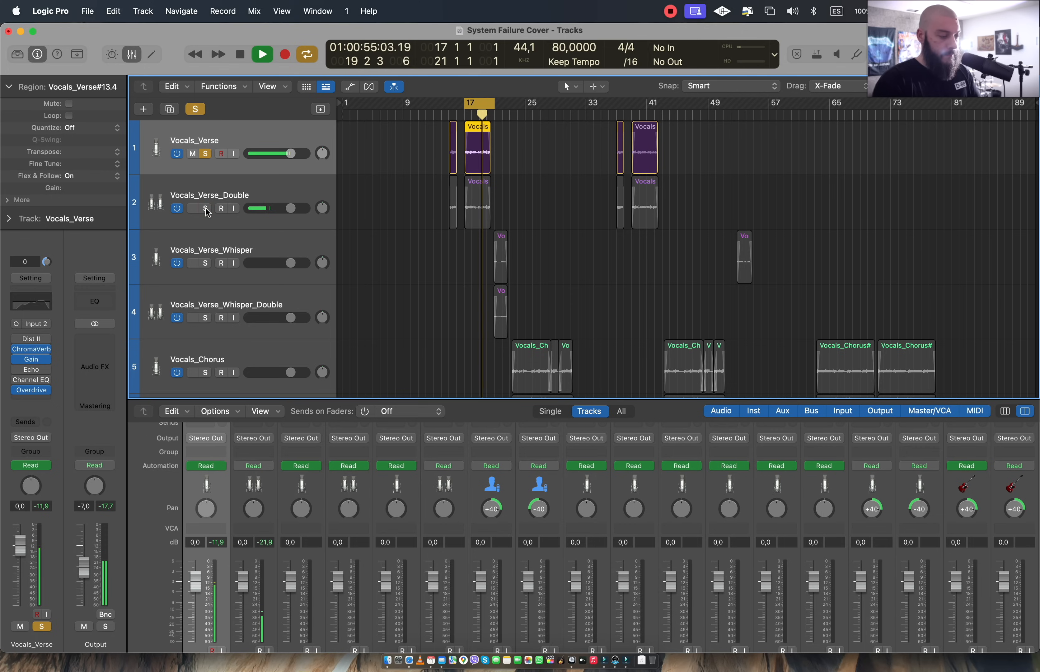
click(207, 210)
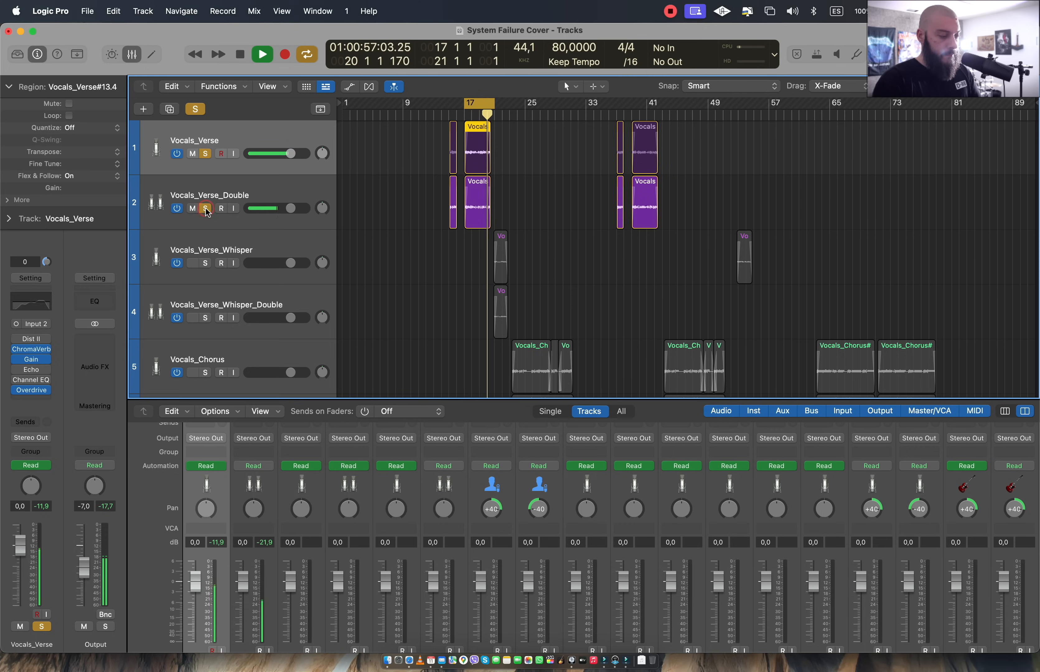
key(space)
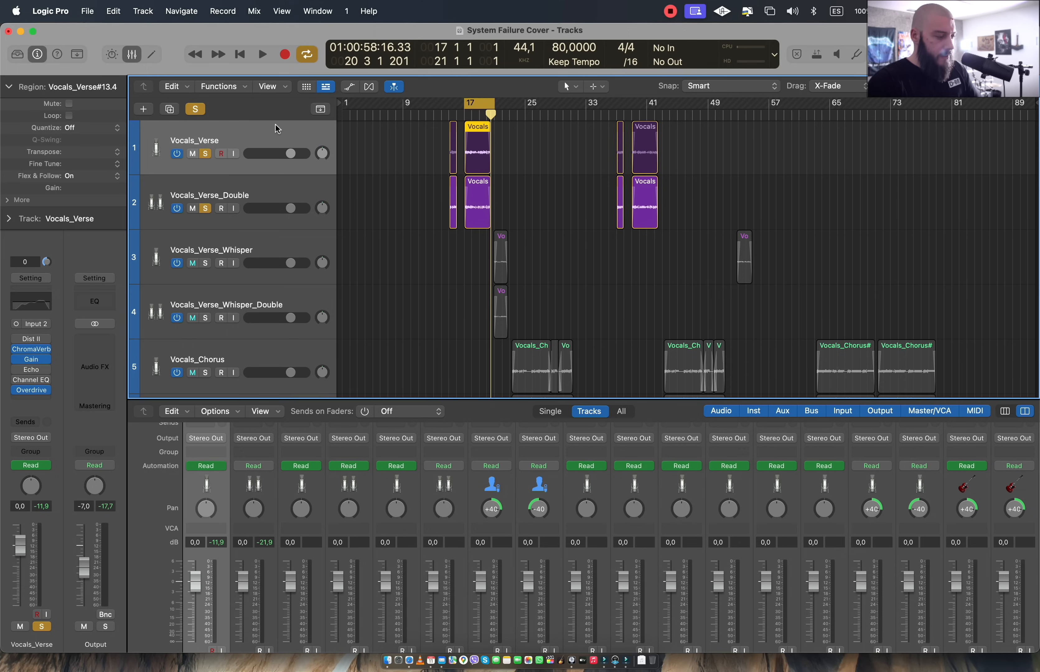
Clear all solos, and set the cycle range to bars 23 to 32 over the first chorus with Vocals_Chorus selected
click(202, 112)
scroll(366, 190, down, 5)
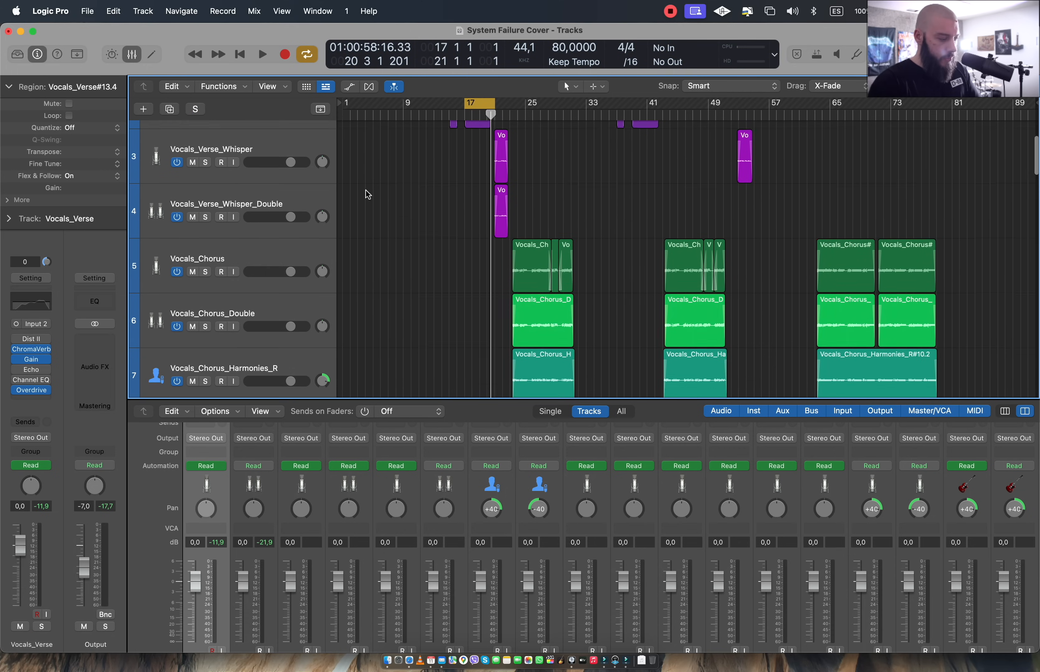
click(278, 250)
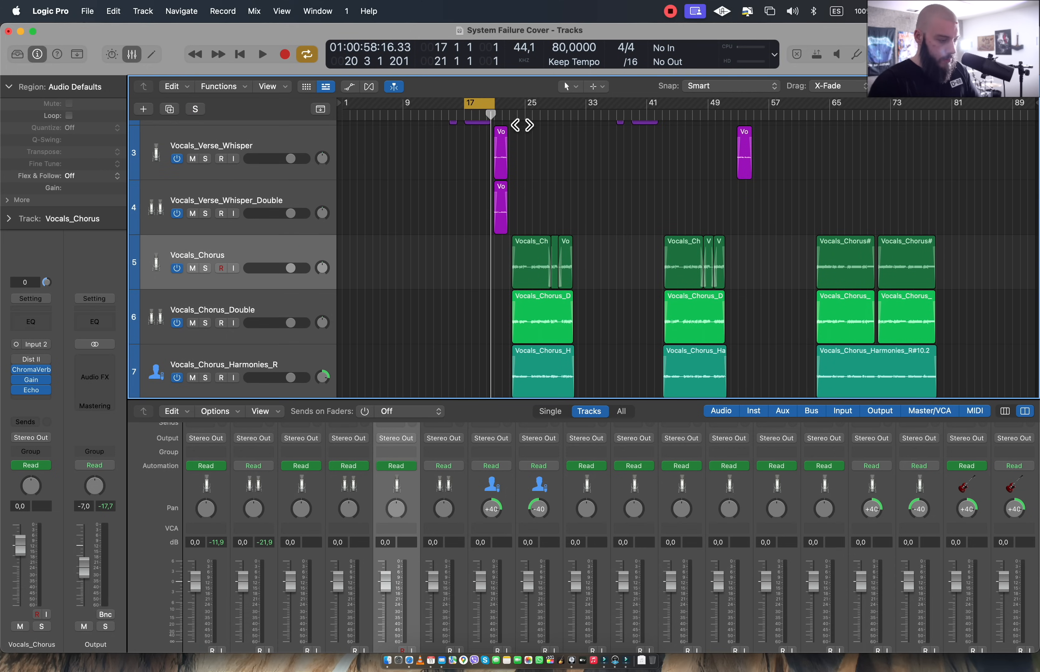
drag(510, 107, 578, 107)
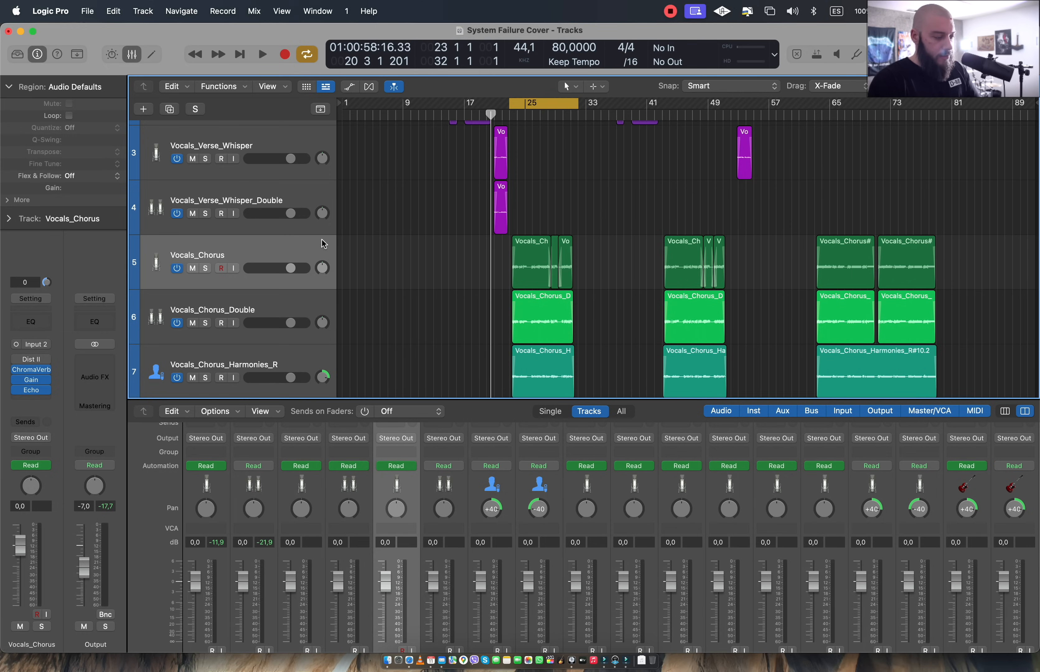
Play the first chorus in the full mix, and play it again with only Vocals_Chorus soloed
key(space)
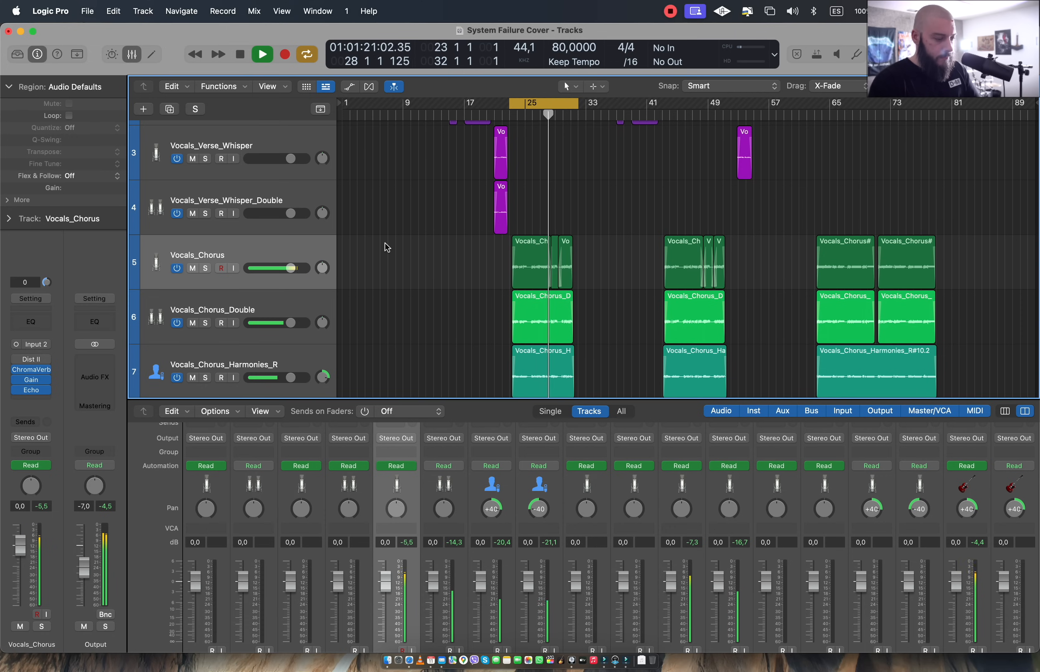
key(space)
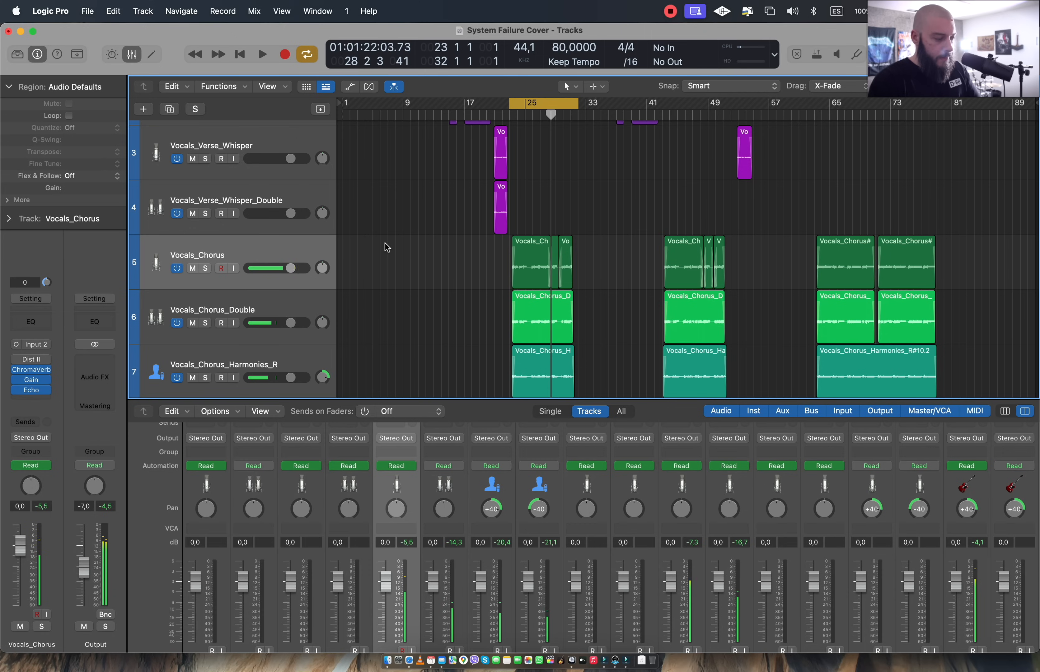
click(272, 247)
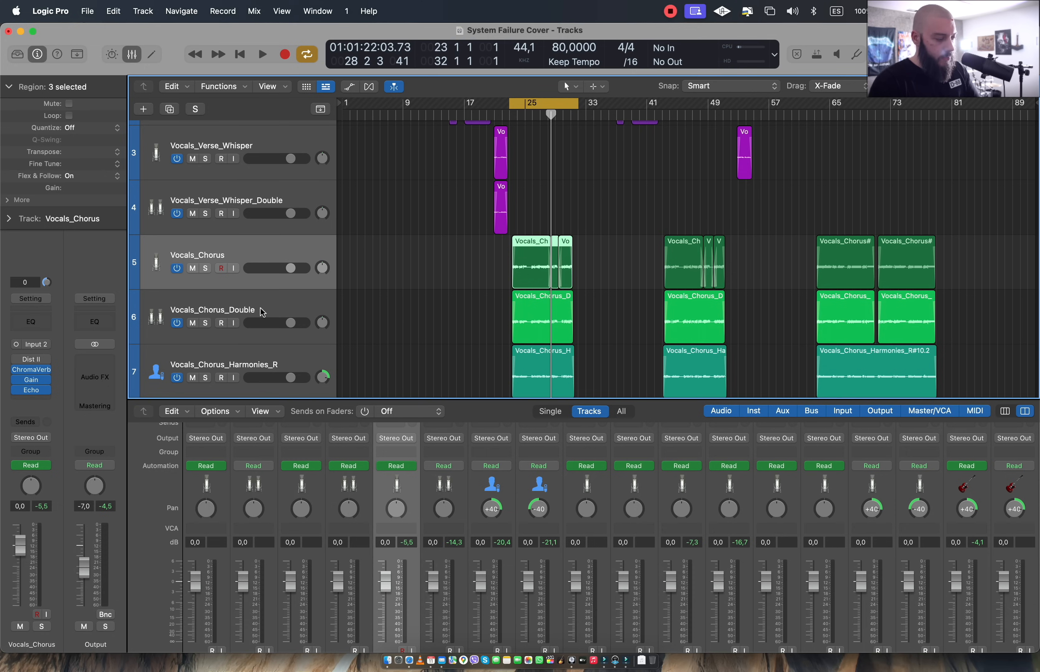
scroll(269, 263, down, 3)
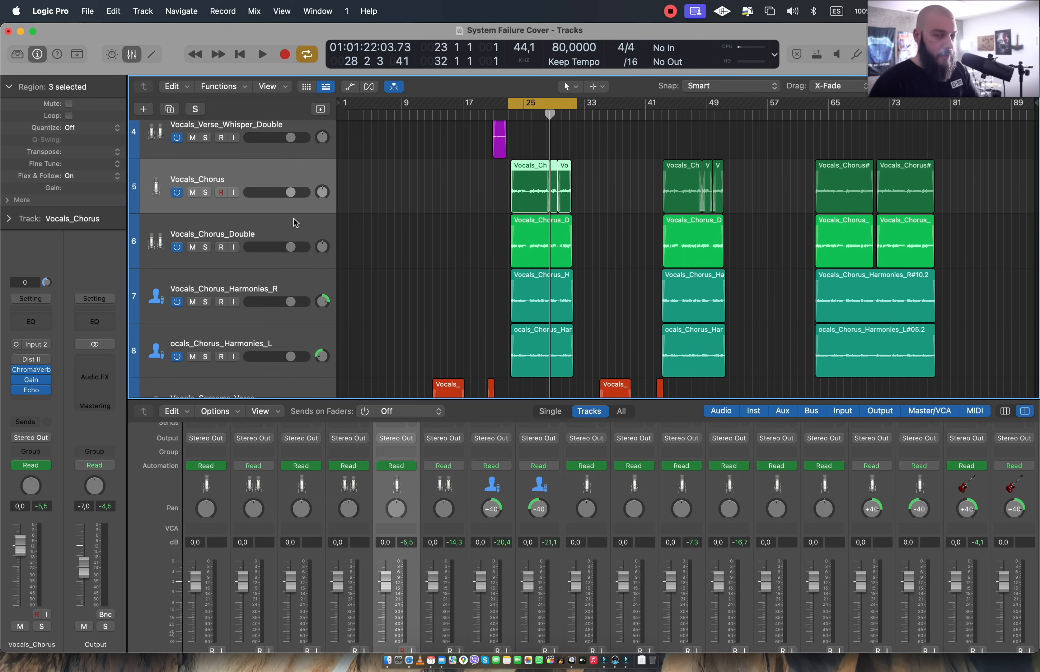
click(205, 192)
key(space)
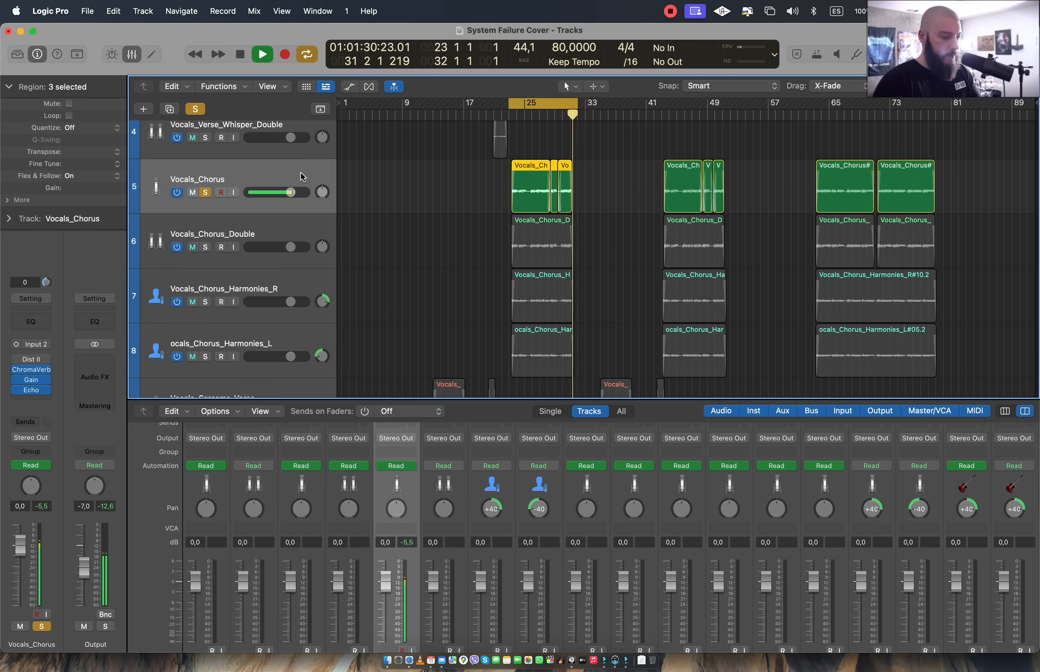
key(space)
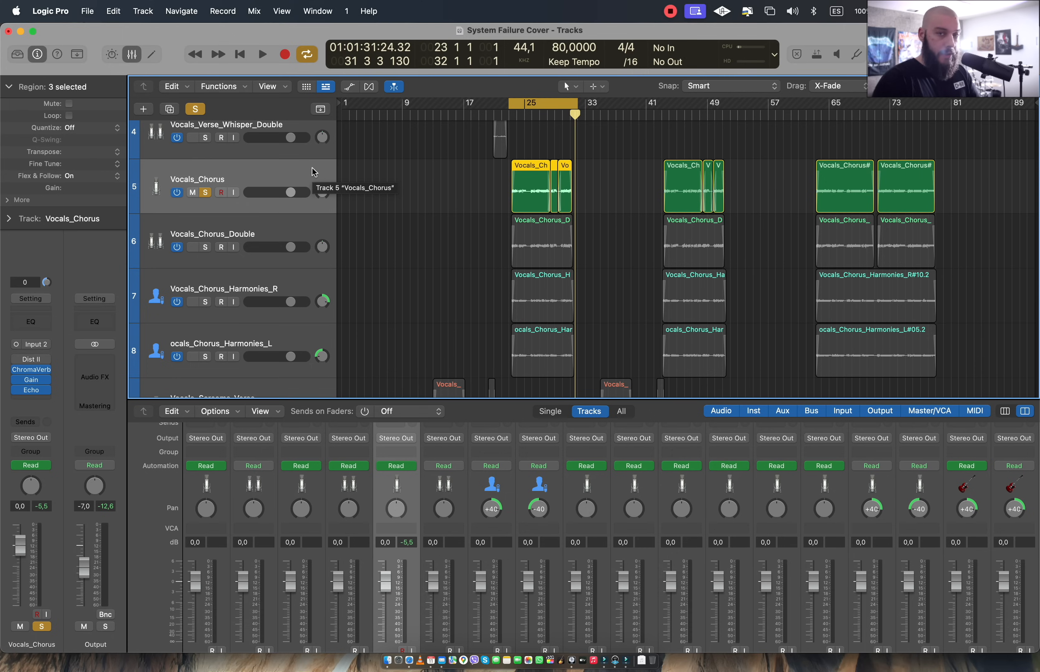
Examine the Echo settings on Vocals_Chorus, including note, feedback, dry and wet, with the playhead returned to bar 23, and close the plug-in
click(31, 391)
drag(566, 186, 646, 220)
click(511, 116)
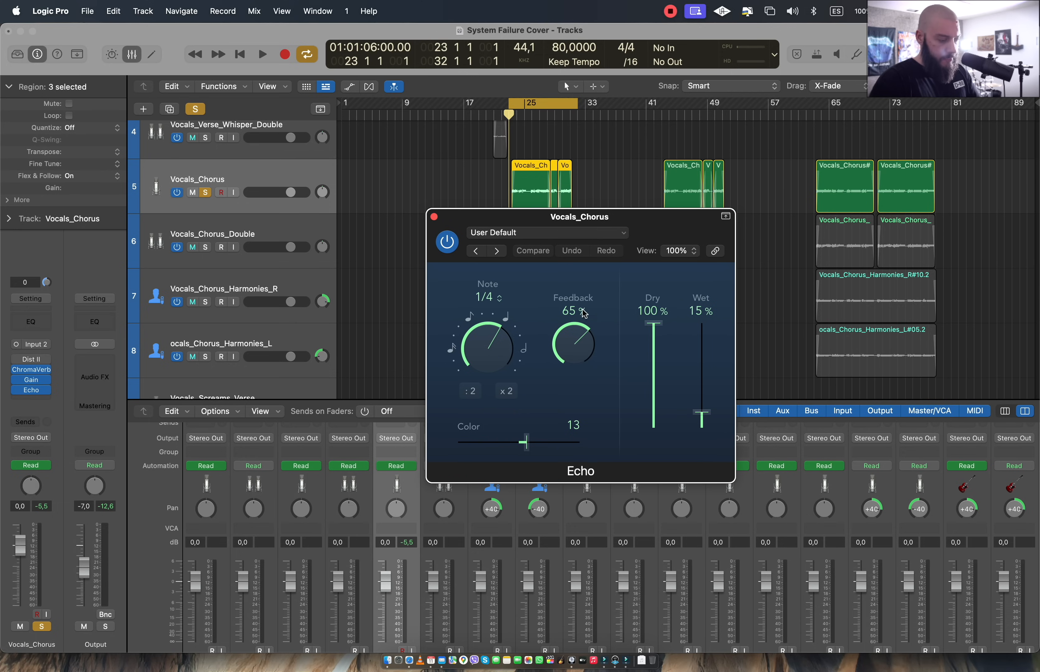
drag(651, 223, 679, 301)
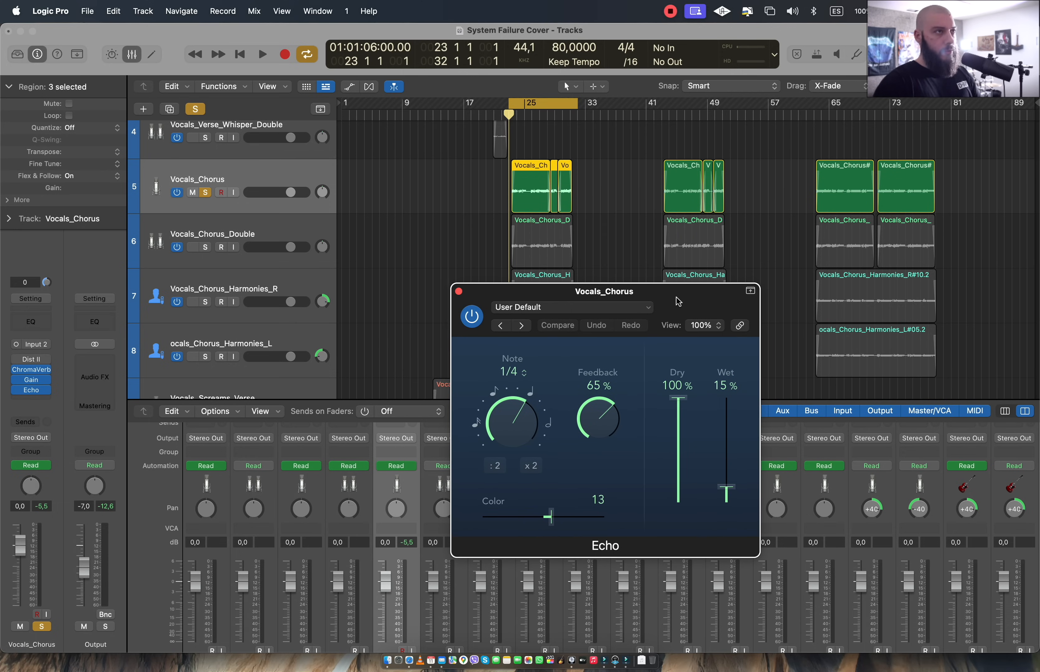
drag(693, 298, 690, 281)
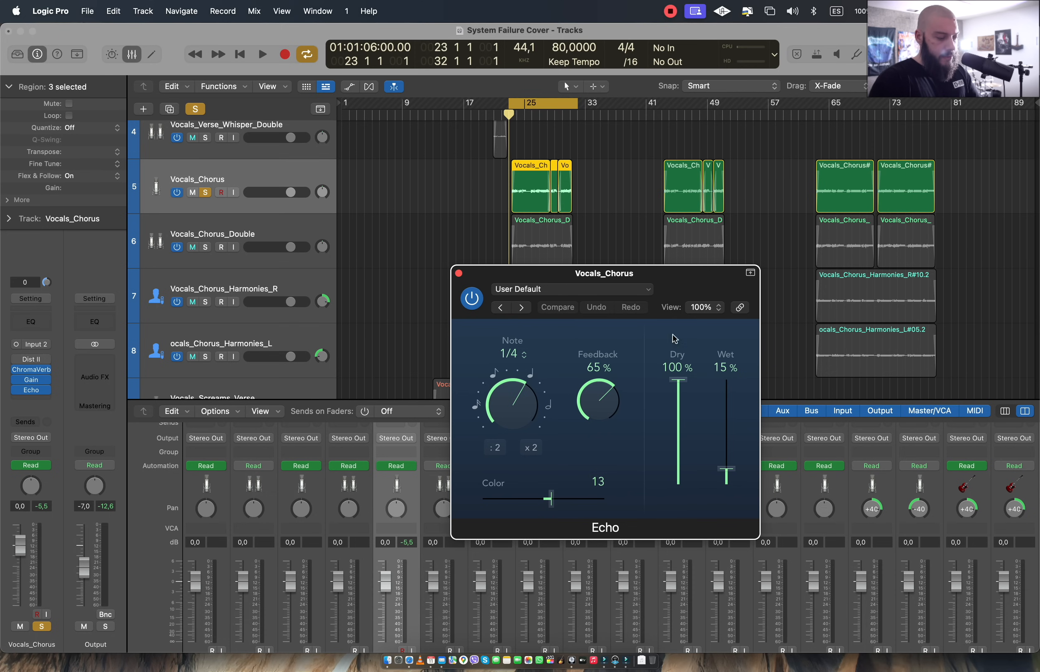
drag(687, 297, 668, 311)
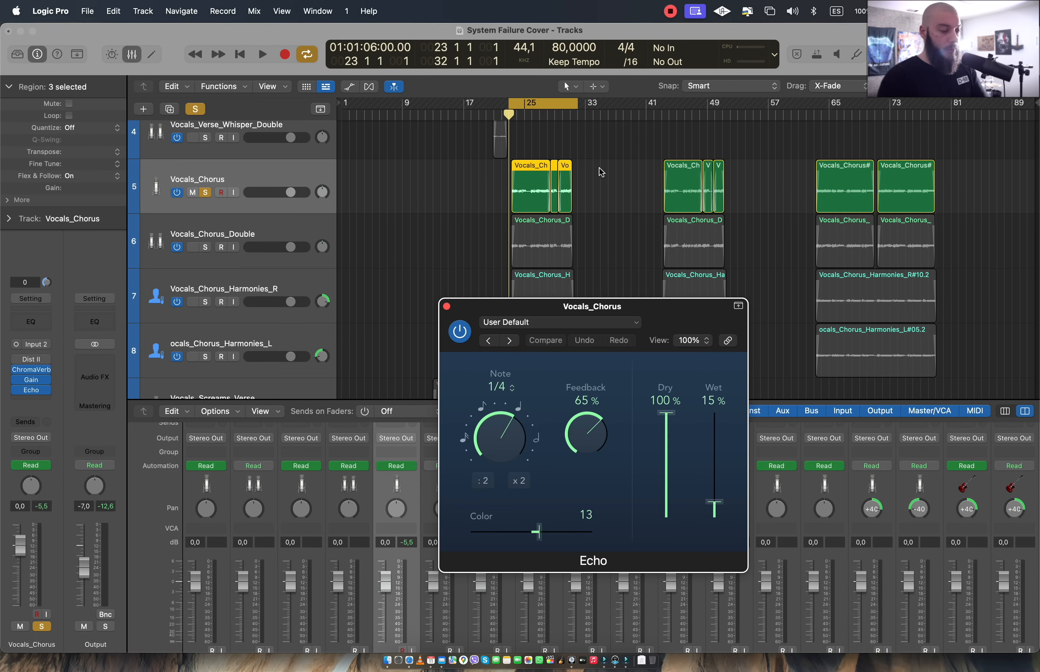
drag(661, 311, 653, 297)
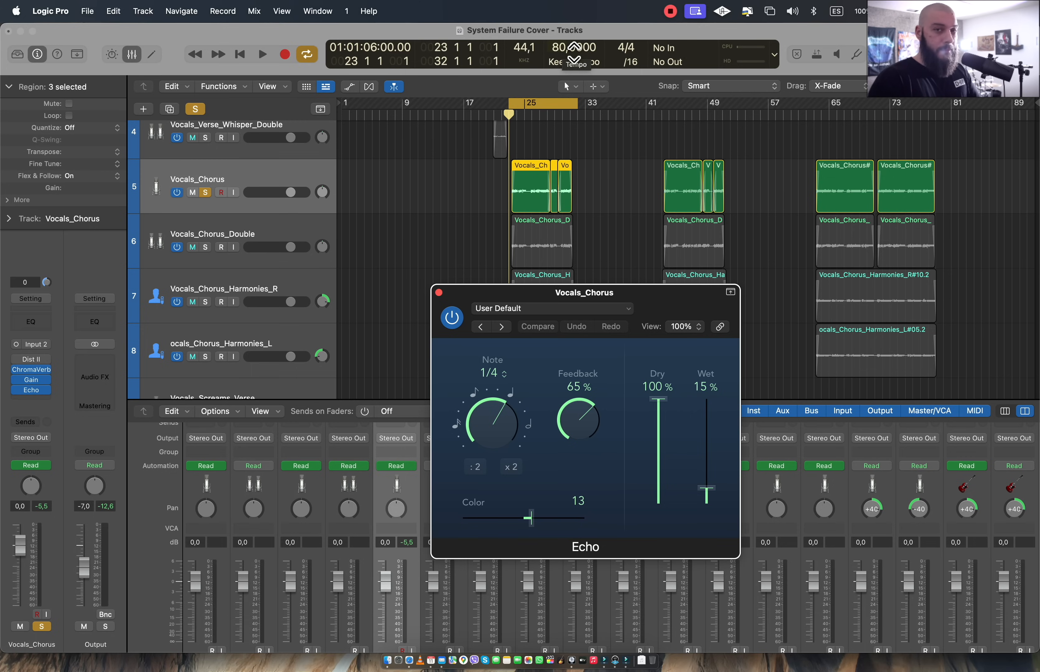
drag(640, 291, 645, 270)
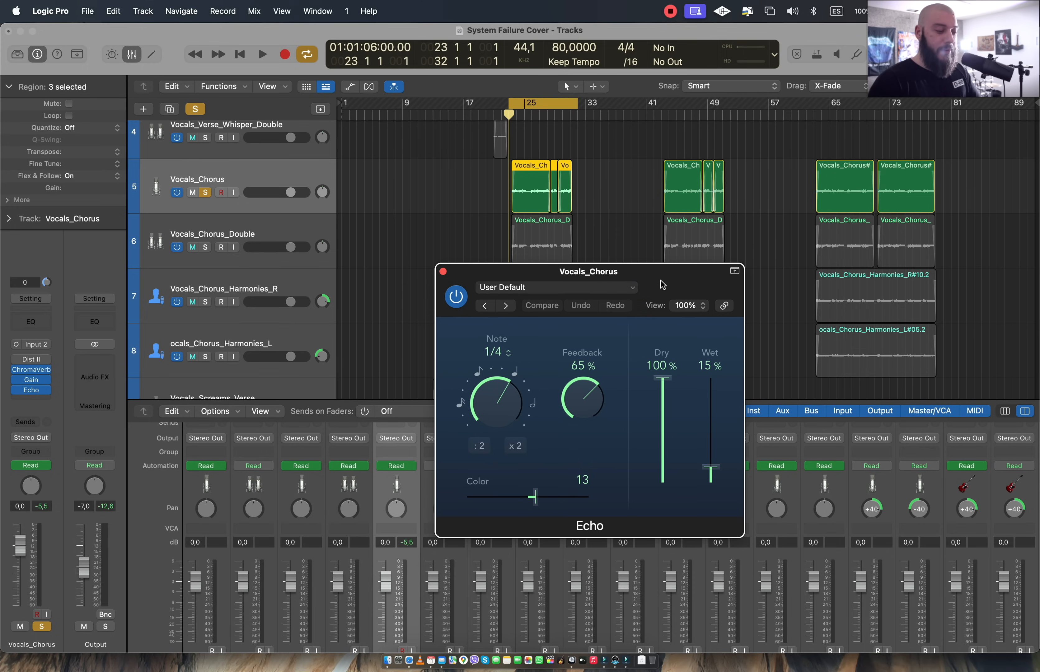
drag(660, 286, 660, 351)
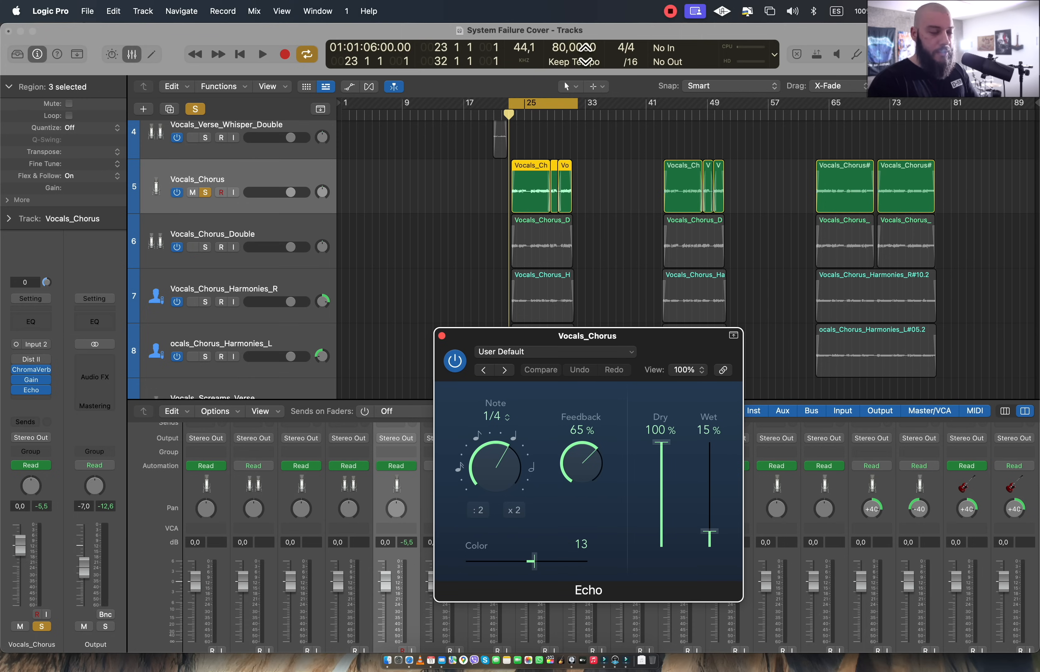
drag(656, 337, 656, 291)
click(441, 289)
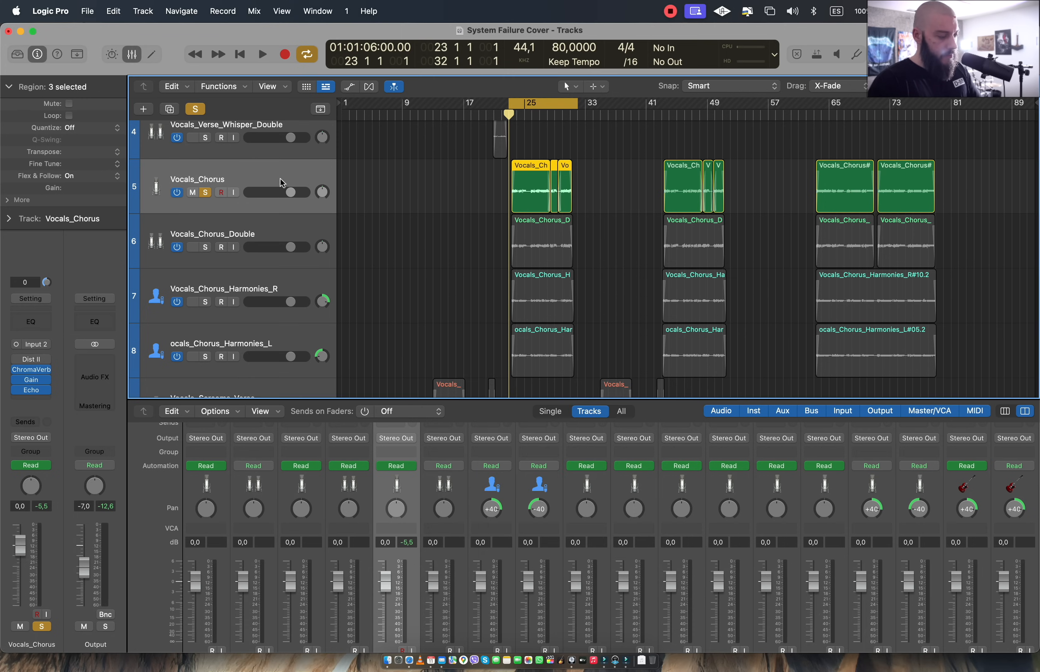
Examine the ChromaVerb and Gain settings on Vocals_Chorus, closing each plug-in after viewing it
alt+click(193, 357)
click(37, 369)
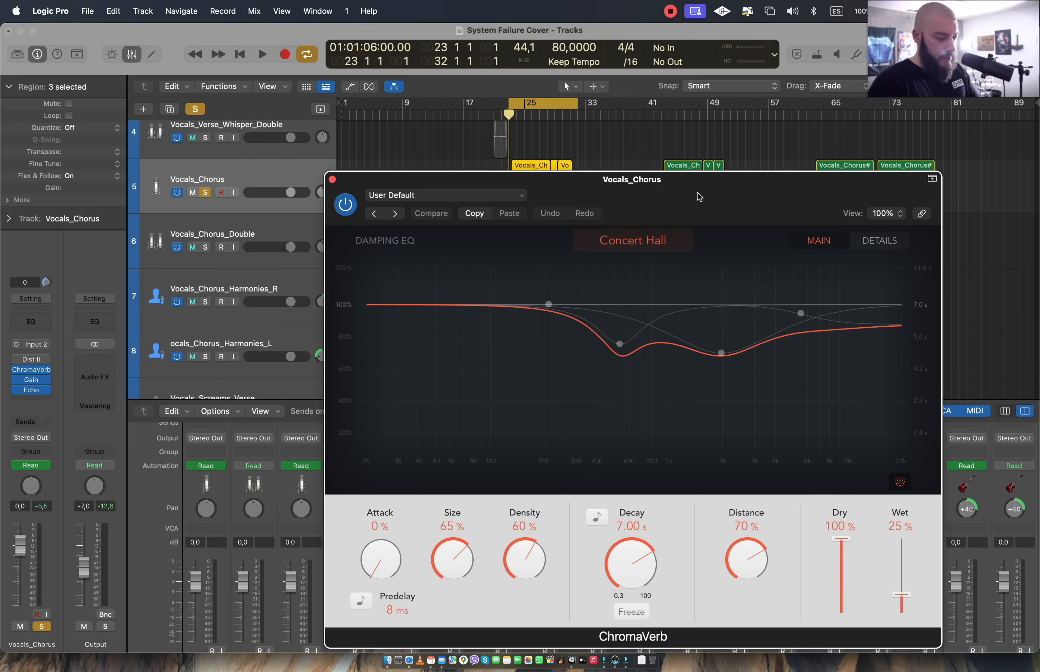
drag(699, 197, 692, 196)
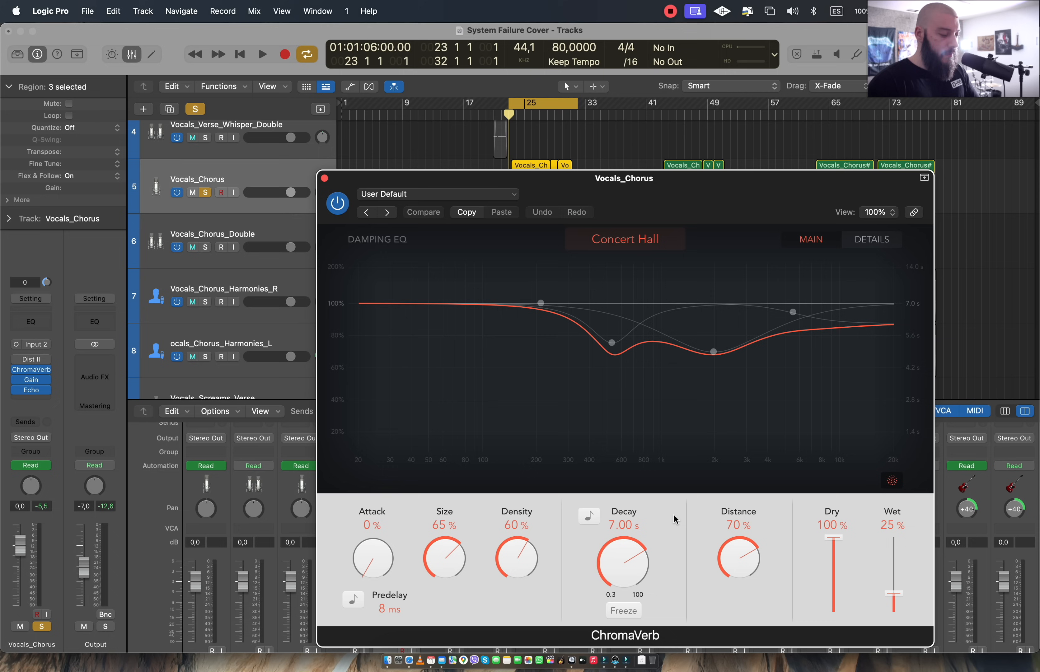
click(325, 178)
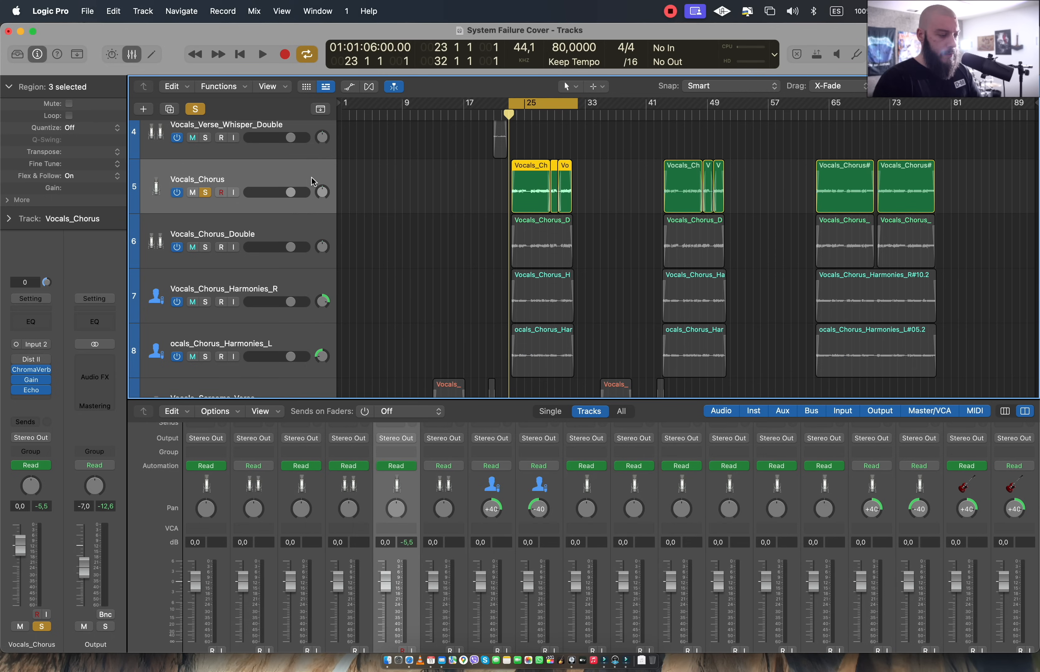
click(35, 382)
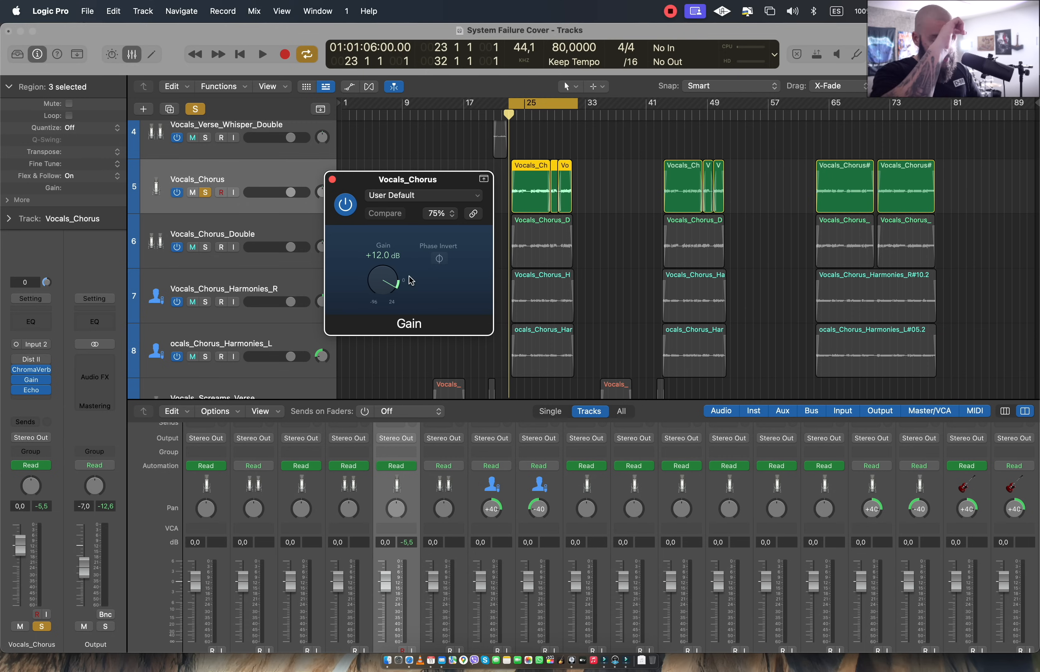
key(super+w)
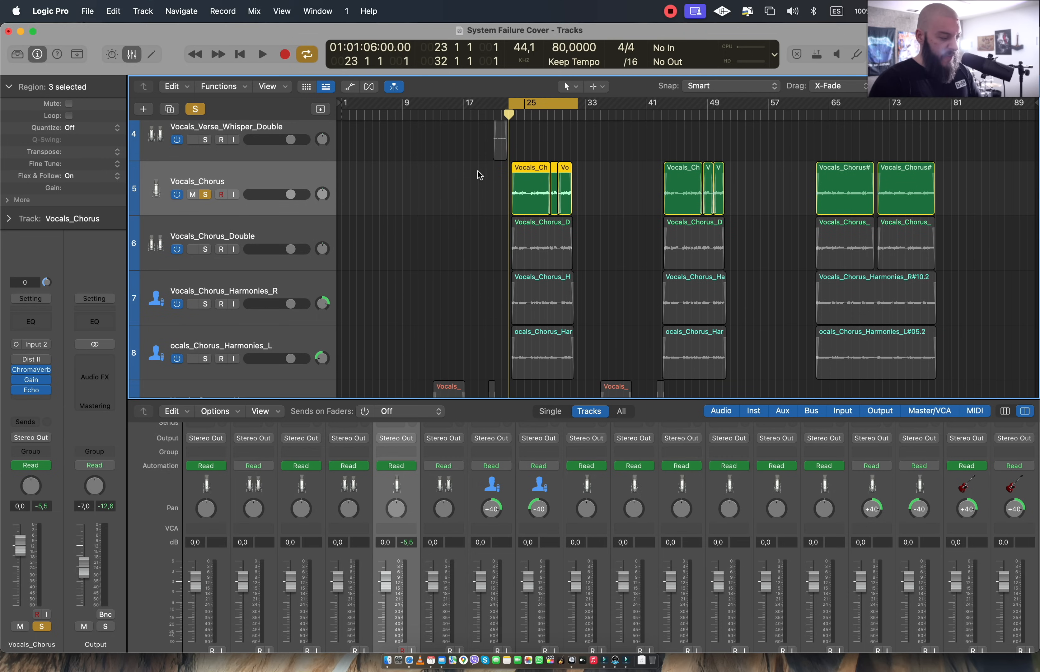
Move the solo from Vocals_Chorus to Vocals_Chorus_Double, and play the double from bar 23 to about bar 27
click(206, 195)
click(269, 235)
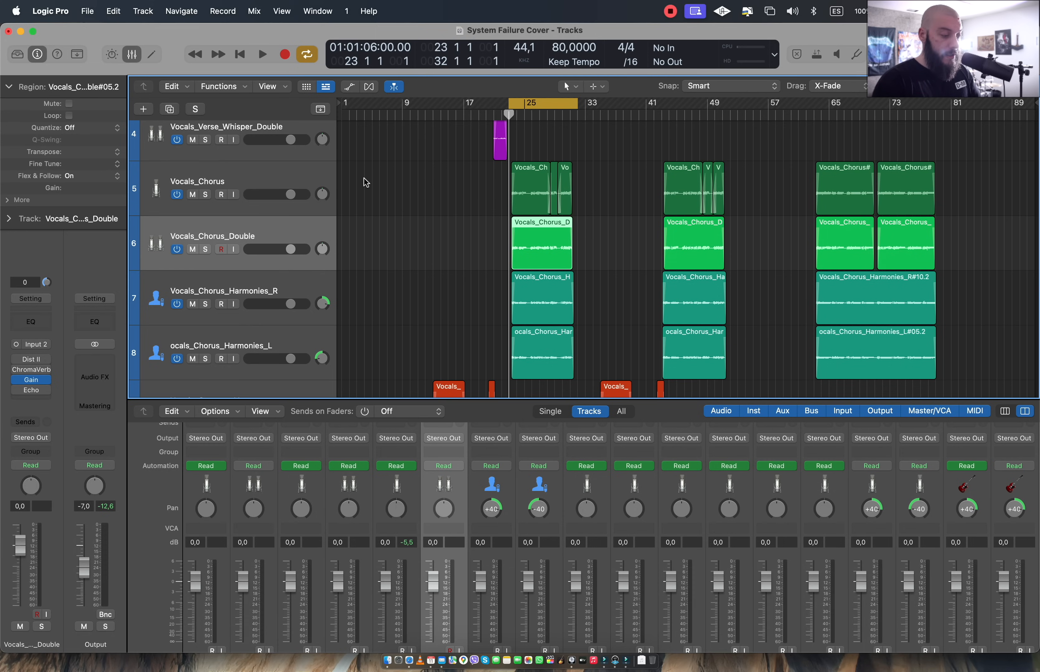
click(205, 249)
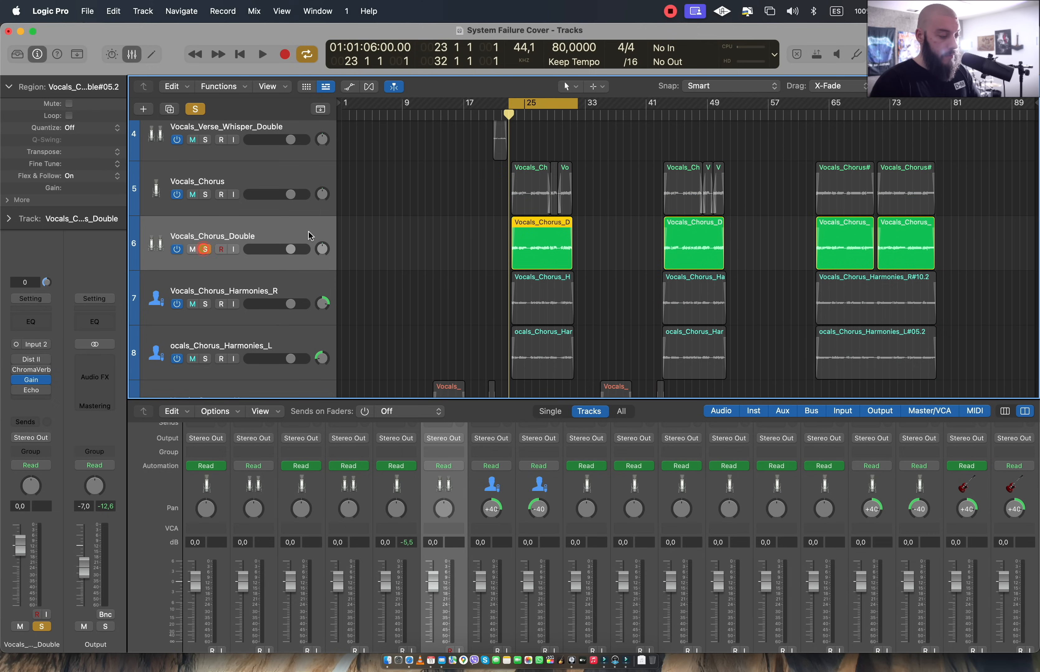
key(space)
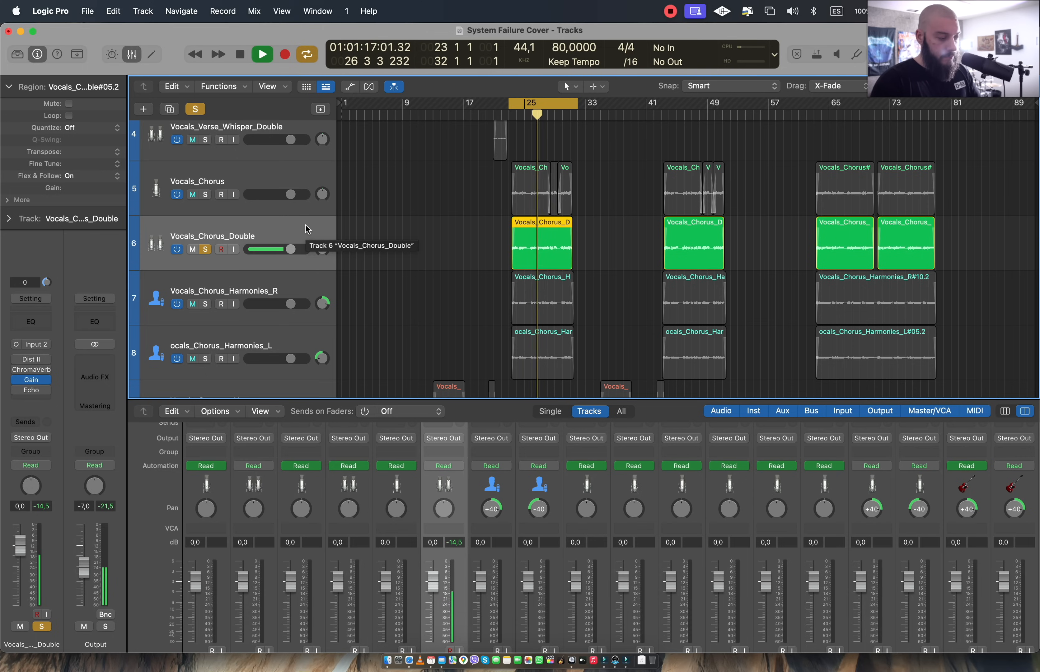
key(space)
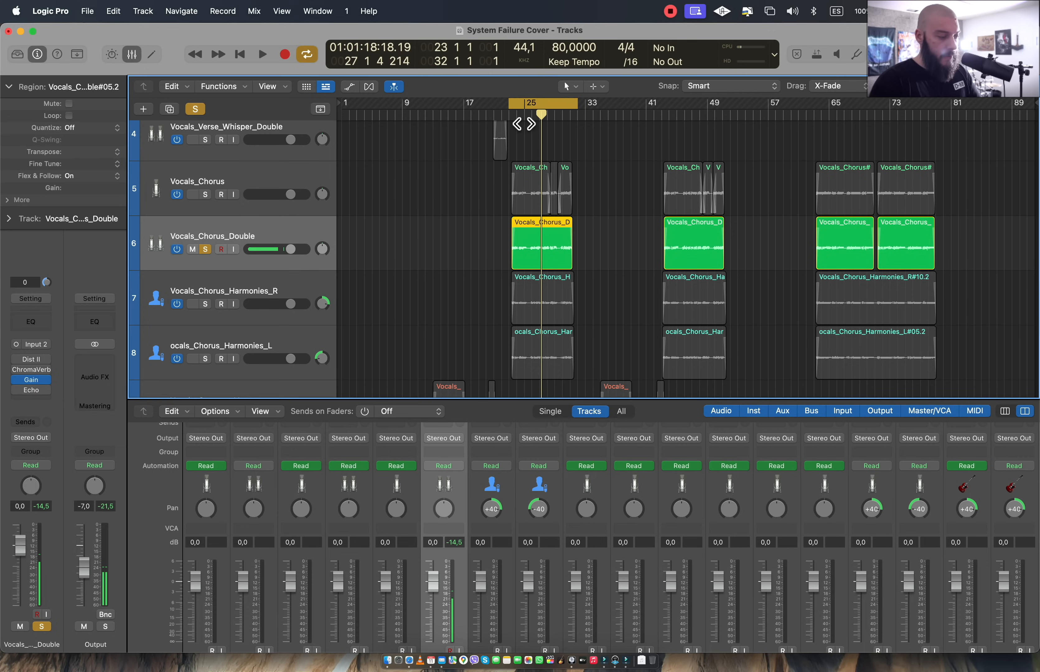
Solo Vocals_Chorus together with its double and play the cycle, switching the double's solo off and on to compare the layers
click(231, 187)
click(205, 195)
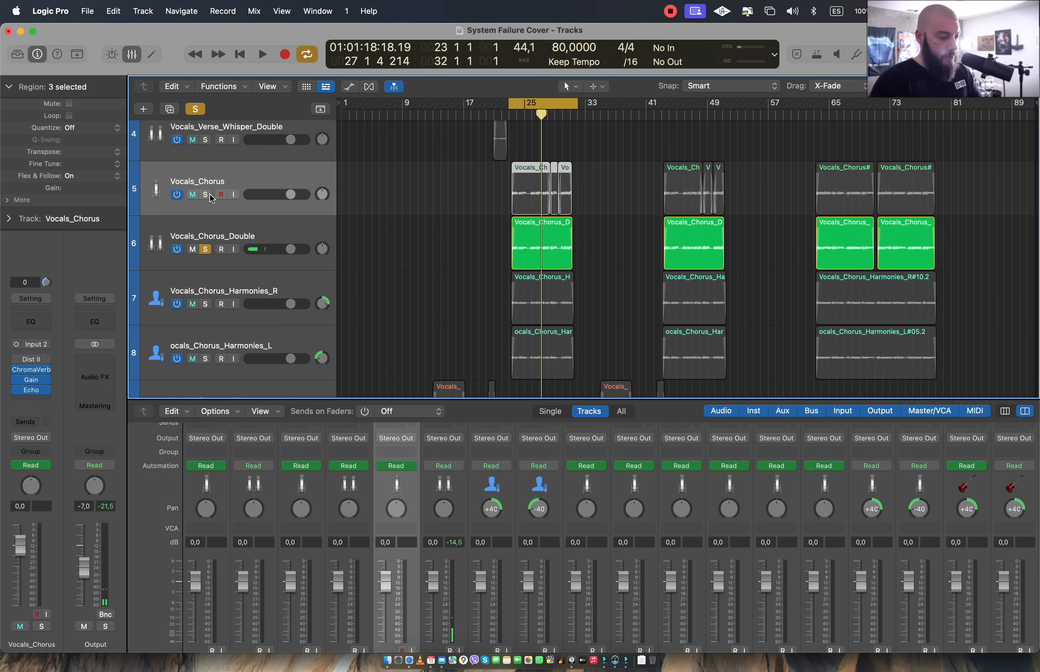
key(space)
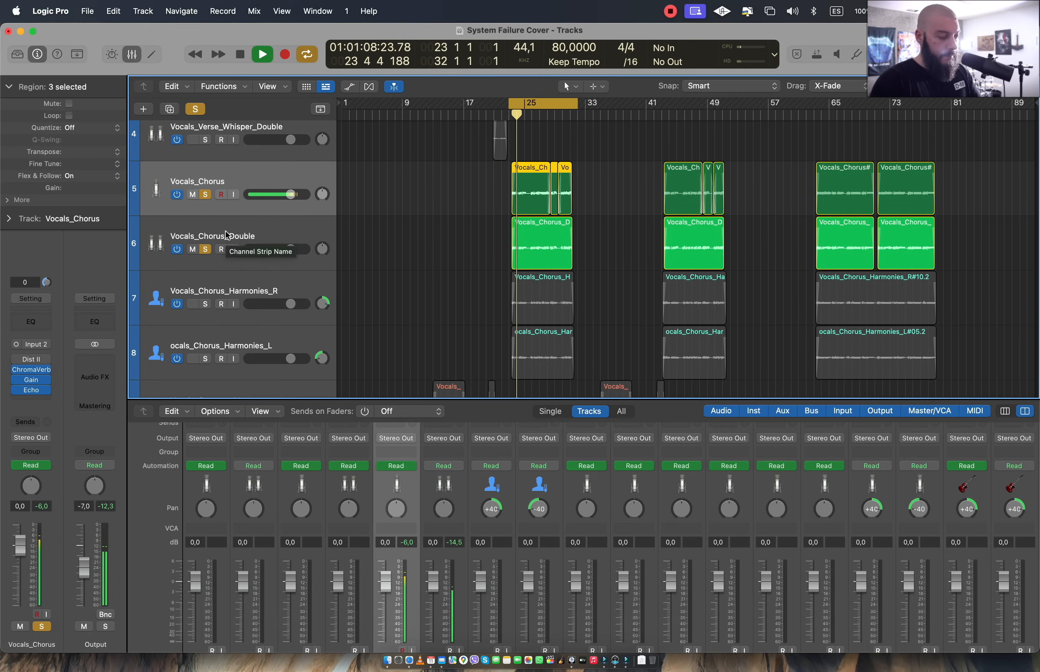
click(206, 250)
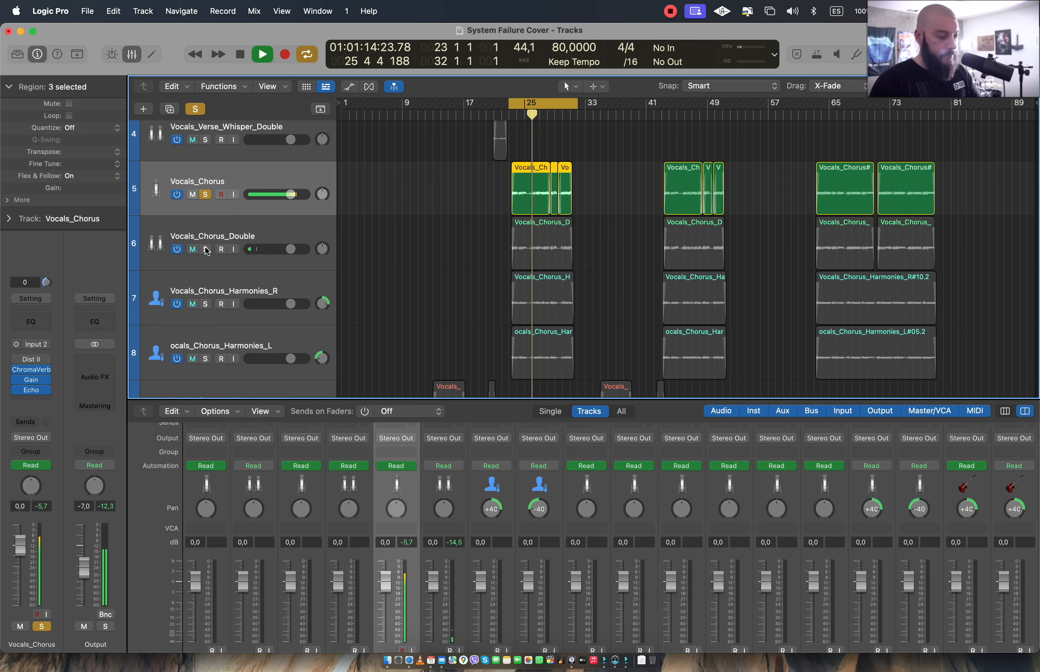
click(205, 250)
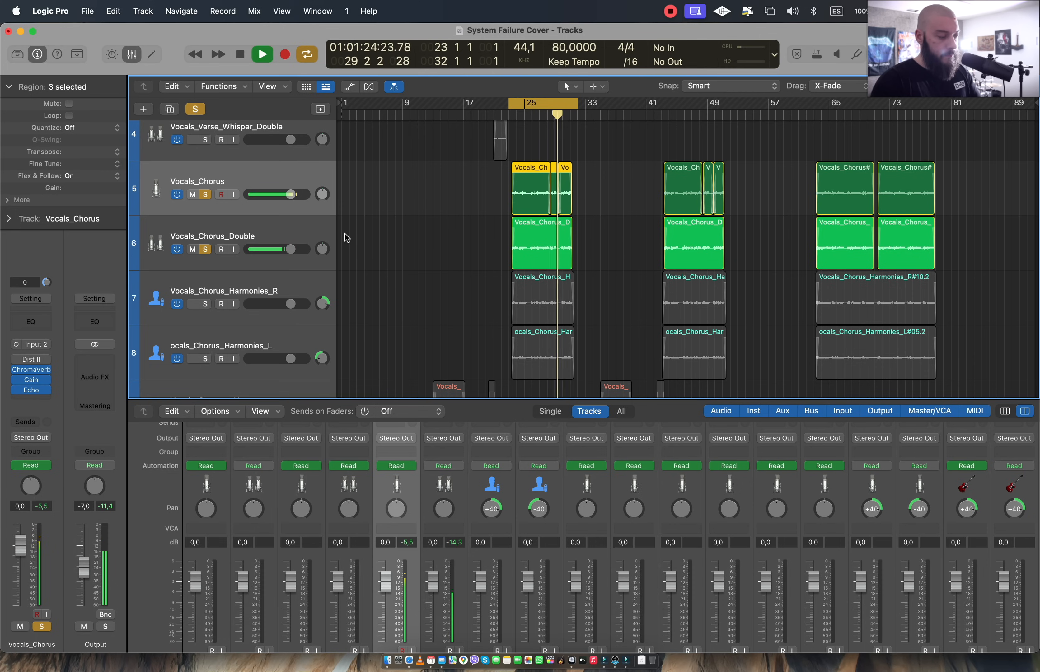
key(space)
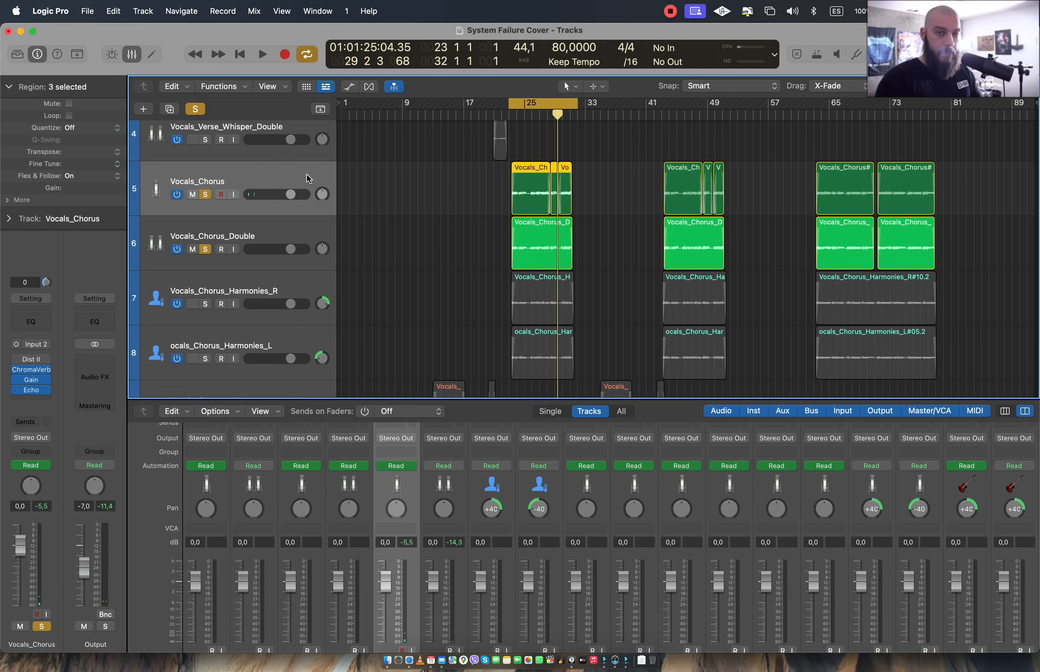
Clear all solos, and compare the channel strips of the right and left chorus harmony tracks by selecting them alternately
scroll(314, 196, down, 2)
click(302, 226)
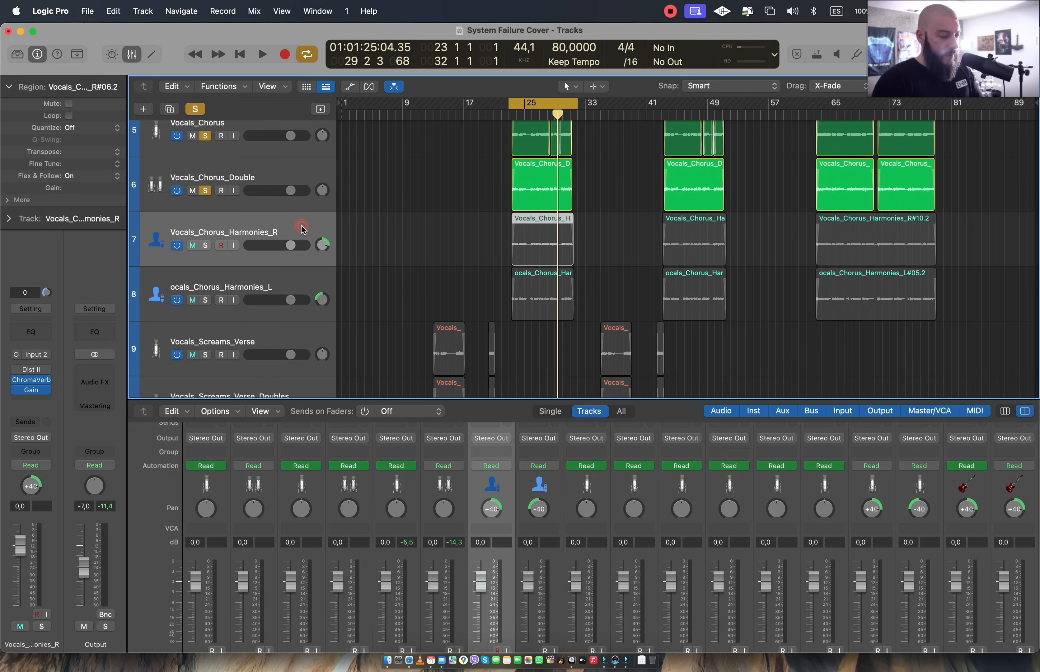
click(196, 107)
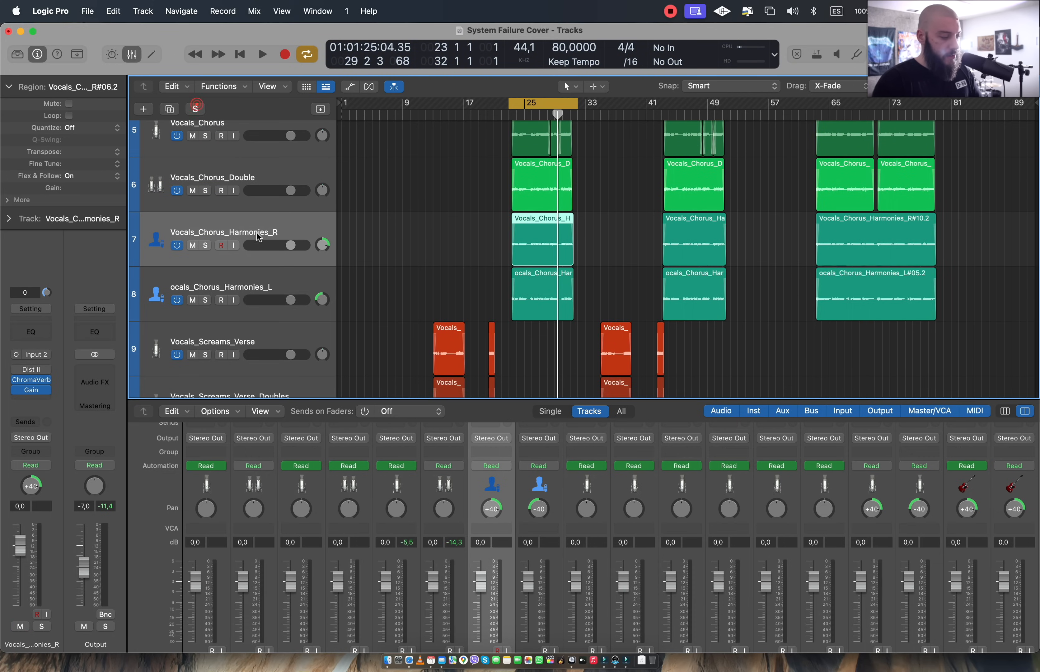
click(222, 246)
click(306, 289)
click(303, 221)
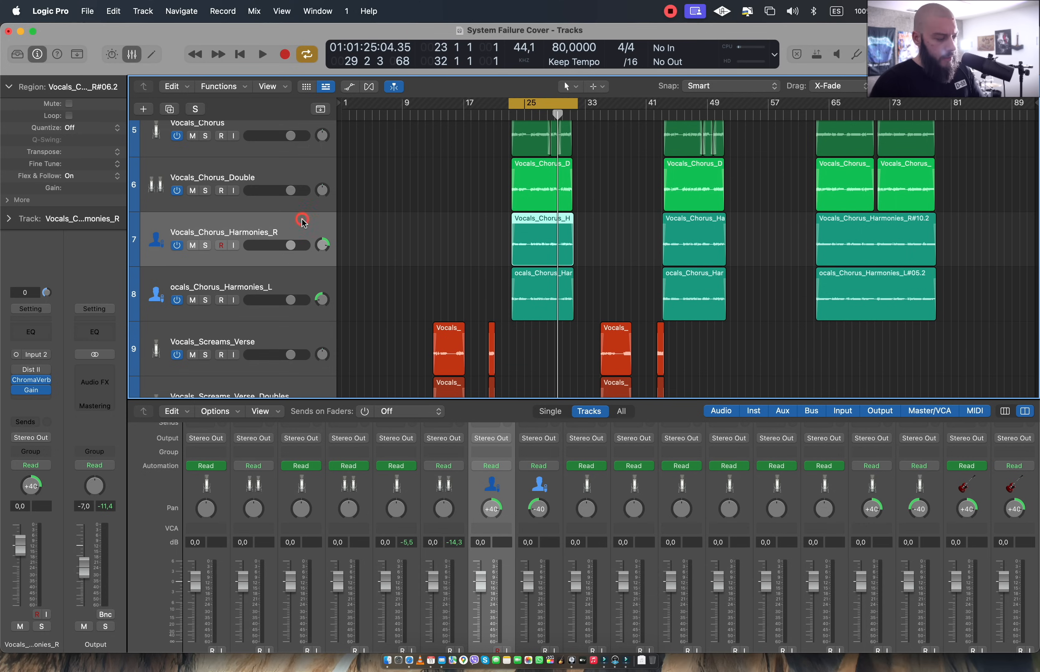
Examine the ChromaVerb settings on Vocals_Chorus_Harmonies_R, and check the pan positions of both chorus harmony tracks
click(45, 380)
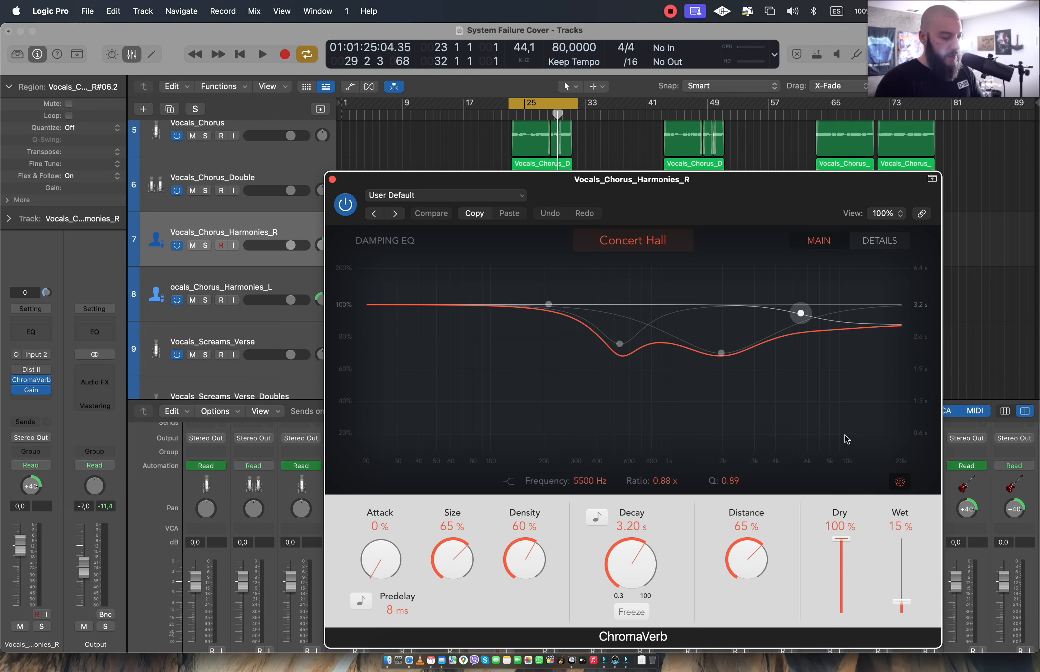
click(332, 179)
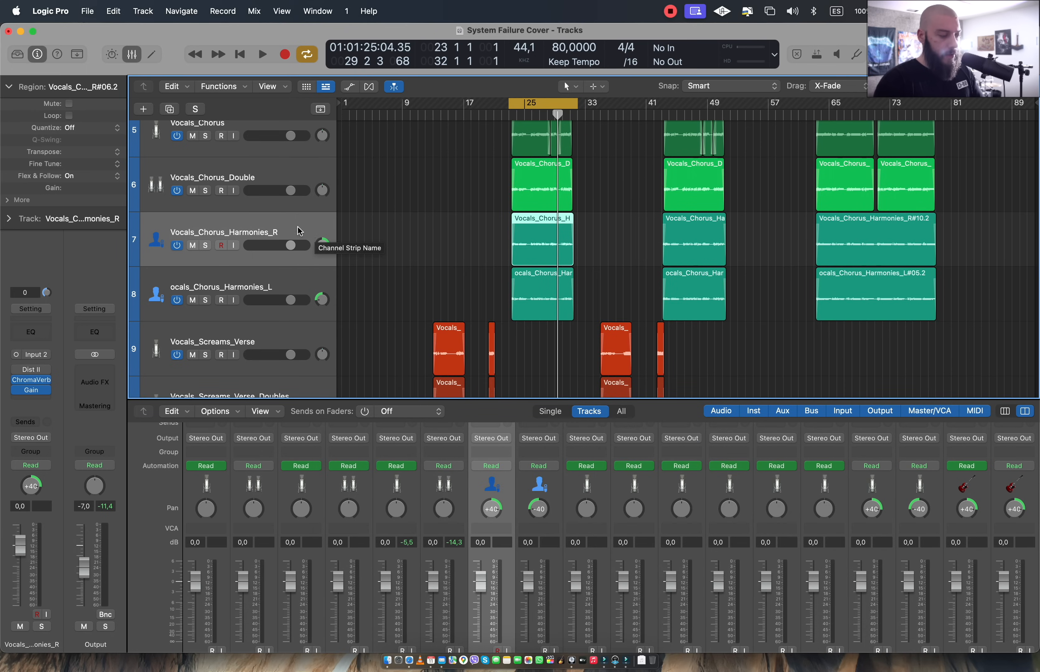
click(322, 244)
click(322, 299)
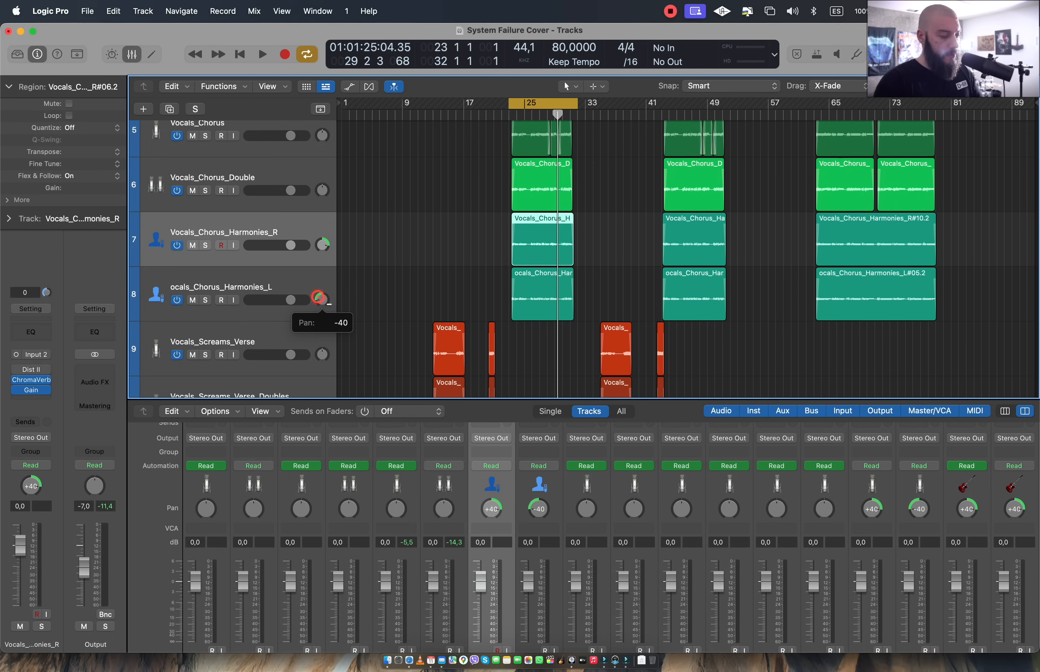
click(299, 227)
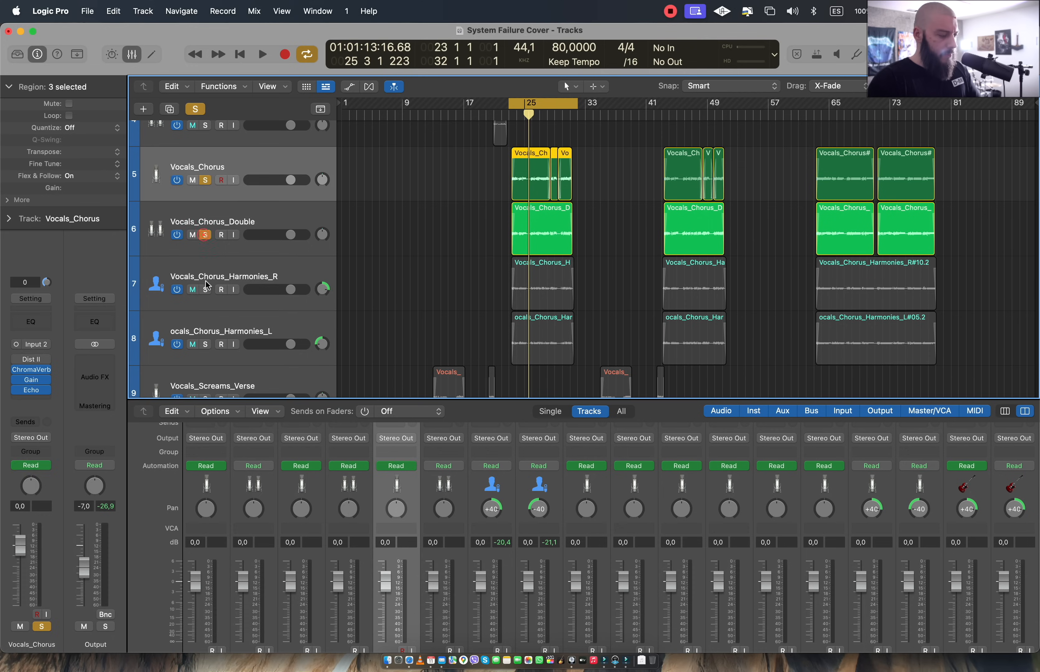
Solo both chorus harmony tracks together with Vocals_Chorus and its double, and play the cycle from bar 23 to hear all four layers
click(206, 283)
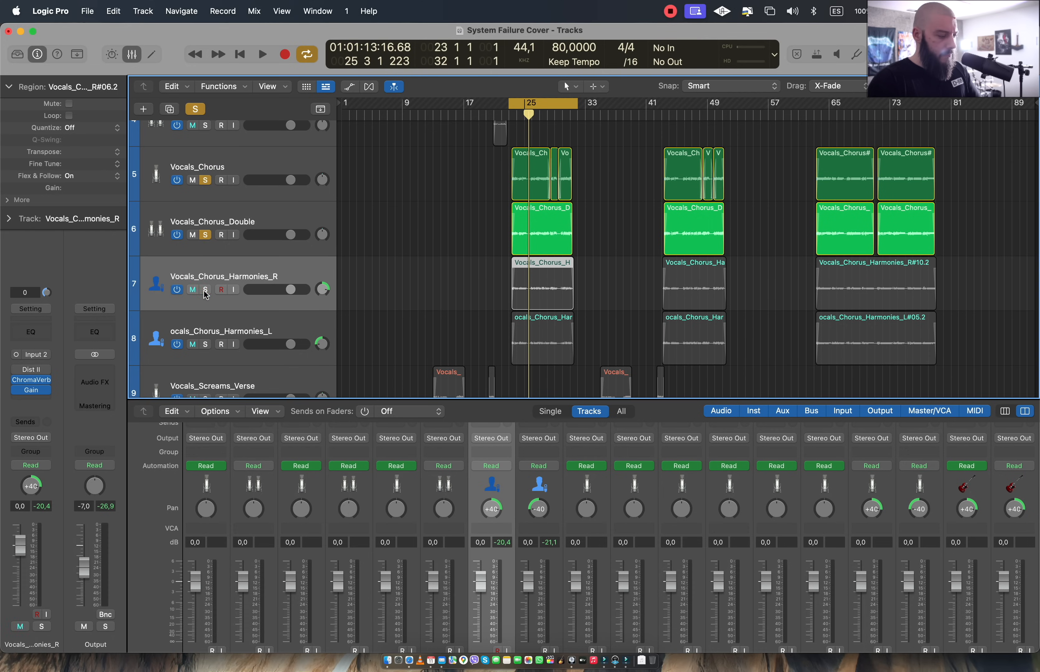
click(206, 345)
key(space)
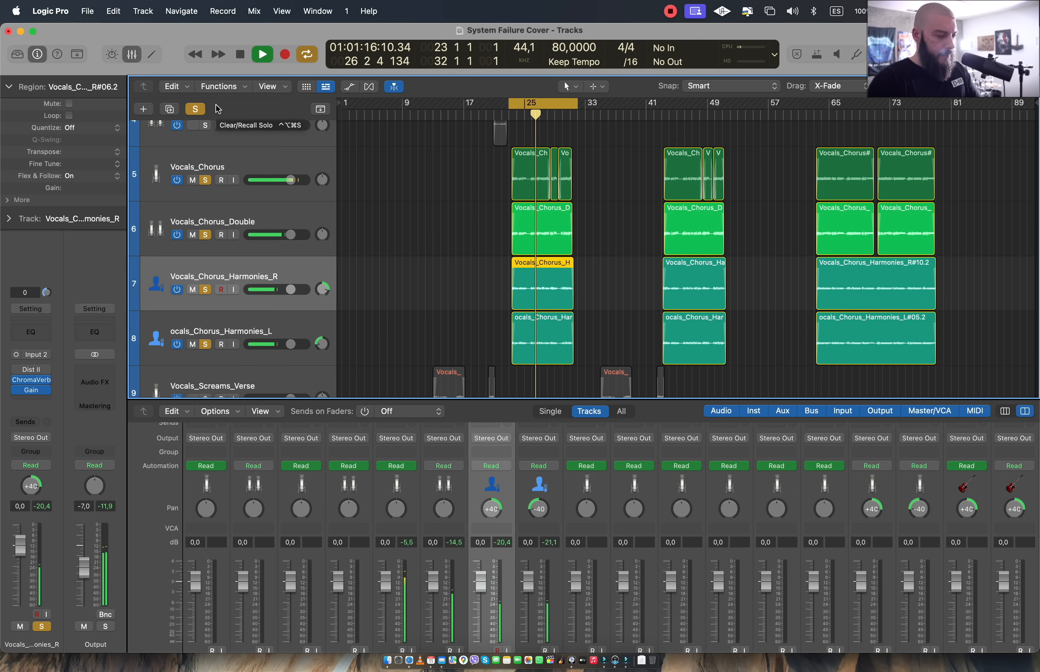
key(space)
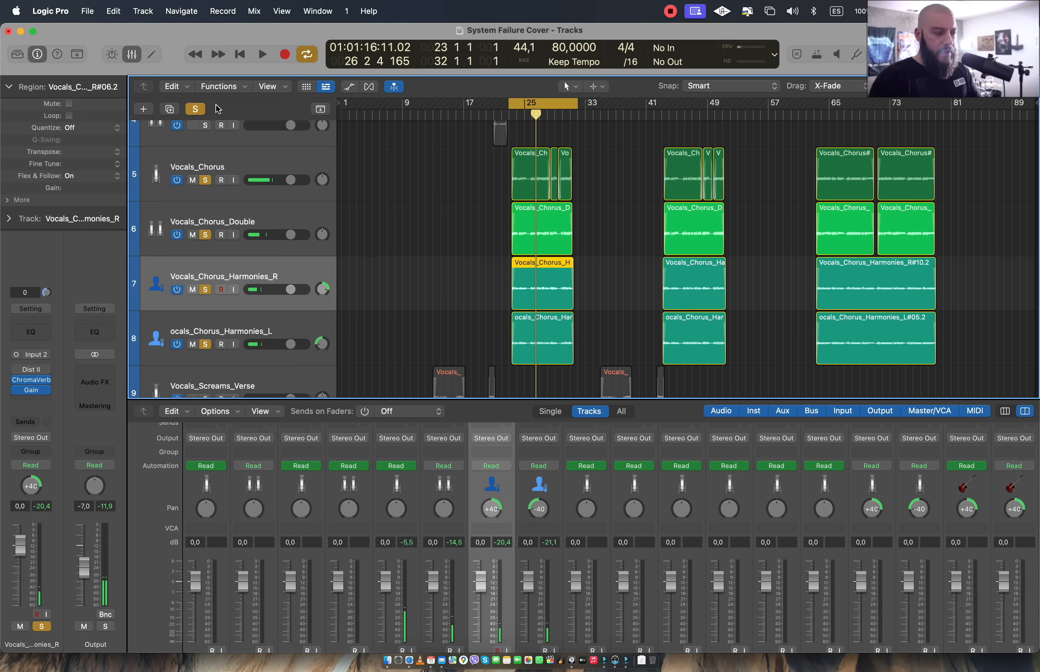
key(space)
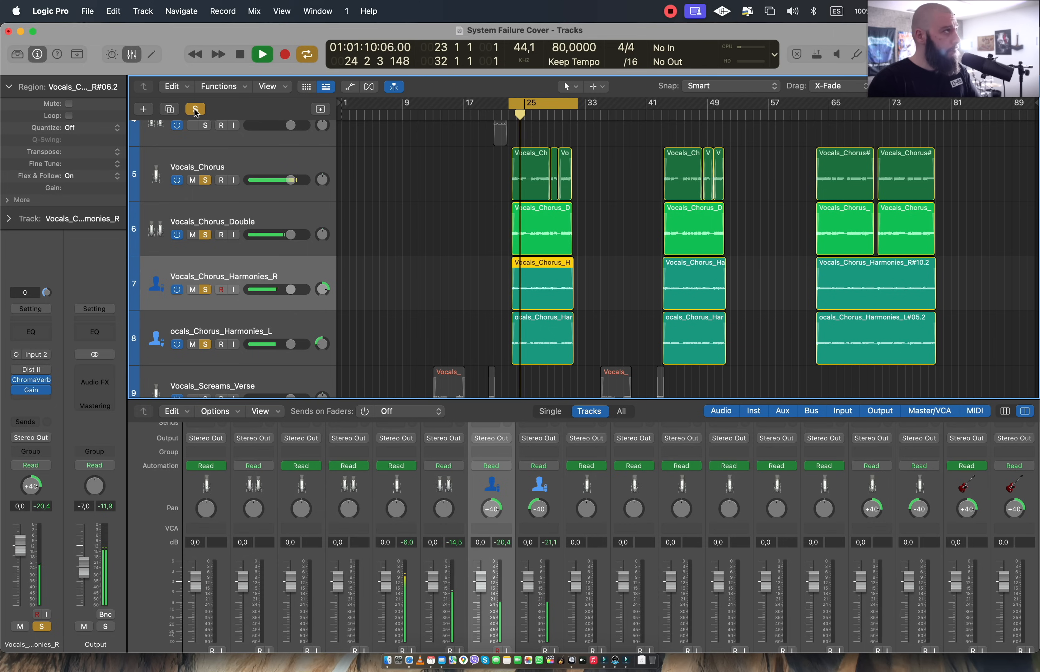
Clear all solos during playback, then mute and unmute both chorus harmony tracks to compare them in the full mix
click(196, 110)
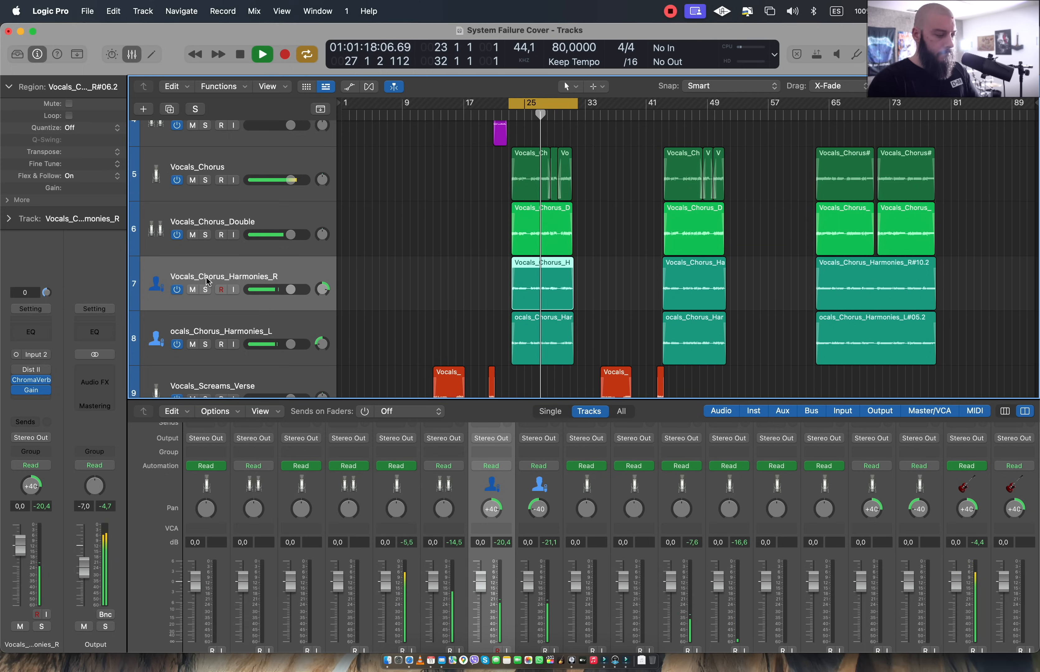
click(206, 291)
click(206, 291)
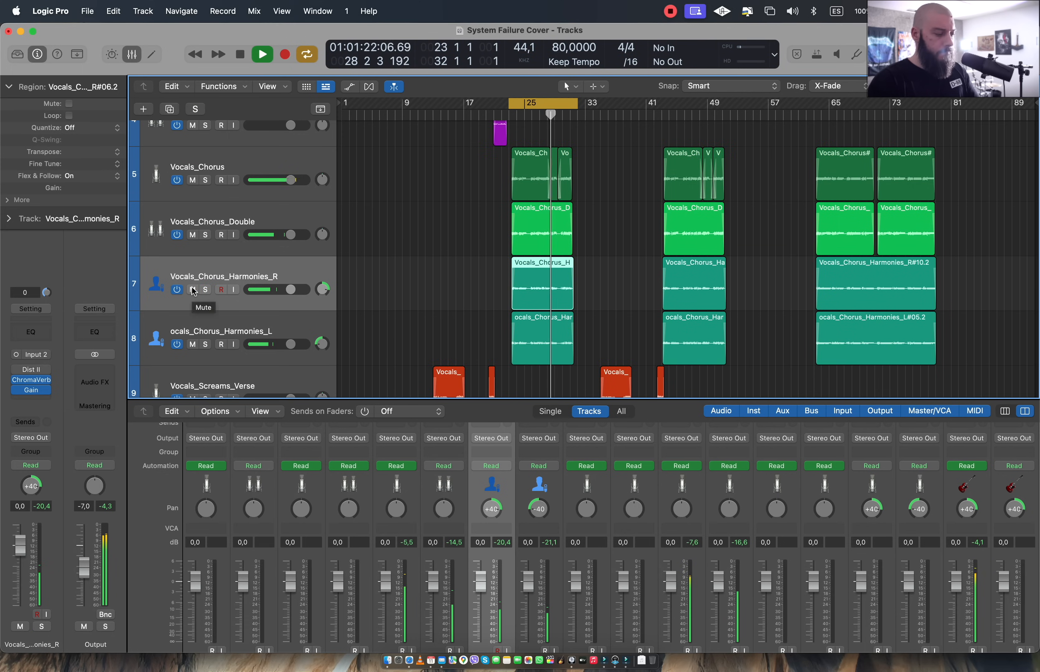
click(193, 290)
click(193, 344)
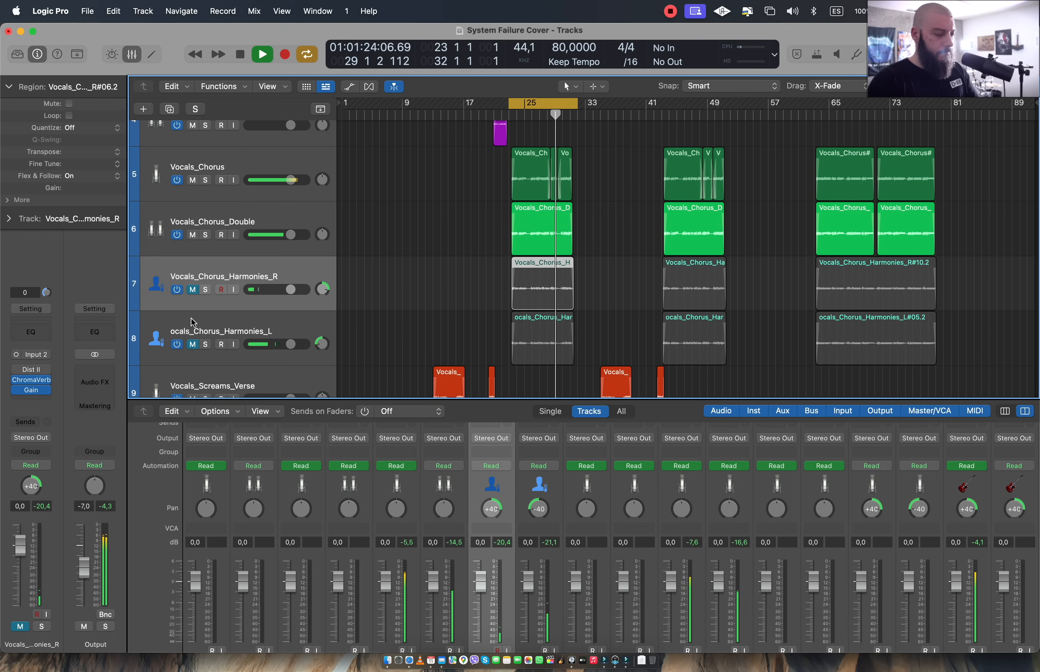
click(193, 289)
click(192, 345)
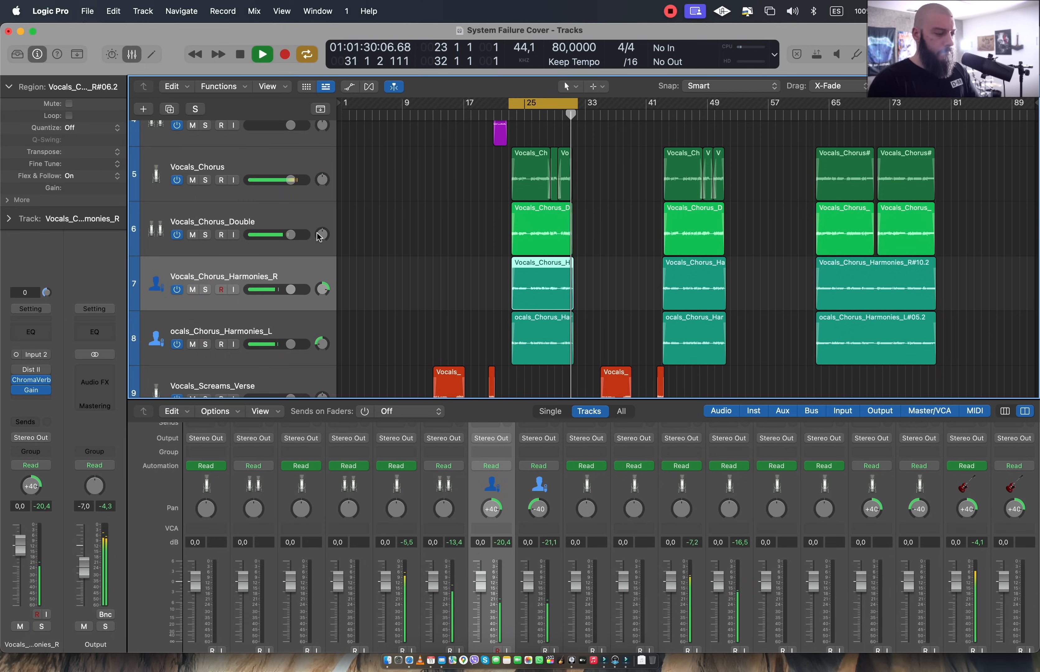
key(space)
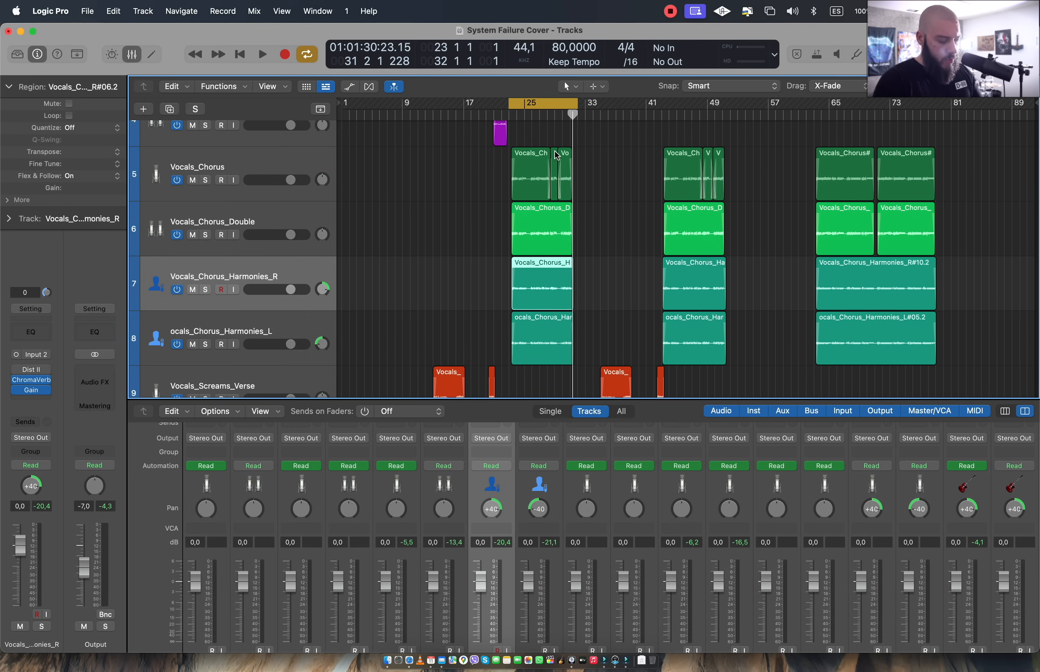
Place the playhead at bar 62 and set the cycle range over the last chorus, from bar 63 to bar 80
scroll(617, 213, up, 3)
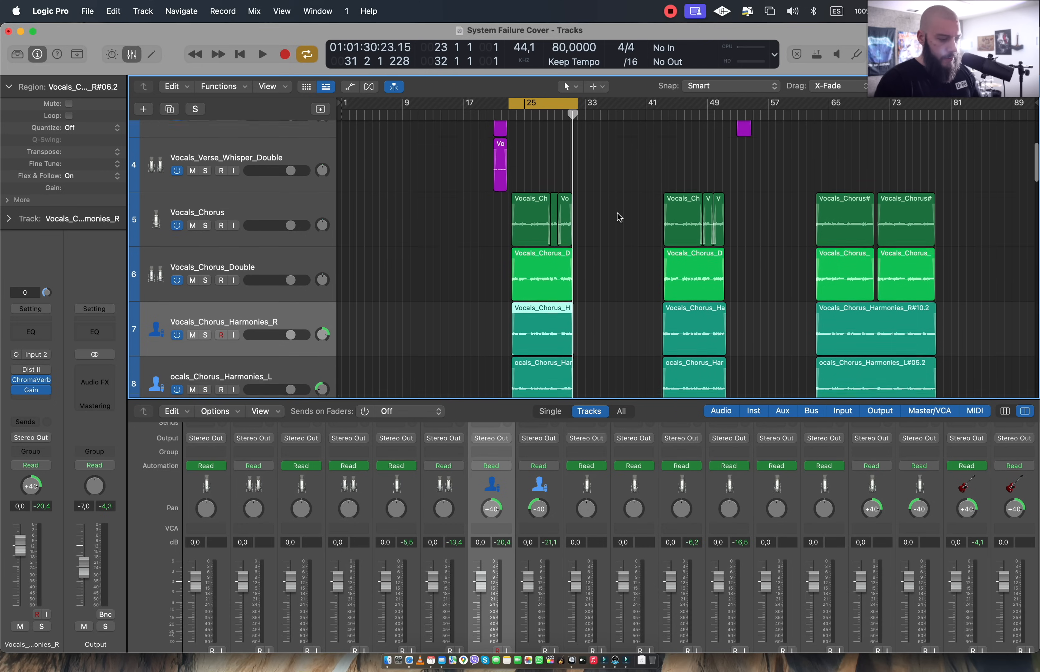
scroll(619, 217, down, 1)
click(807, 115)
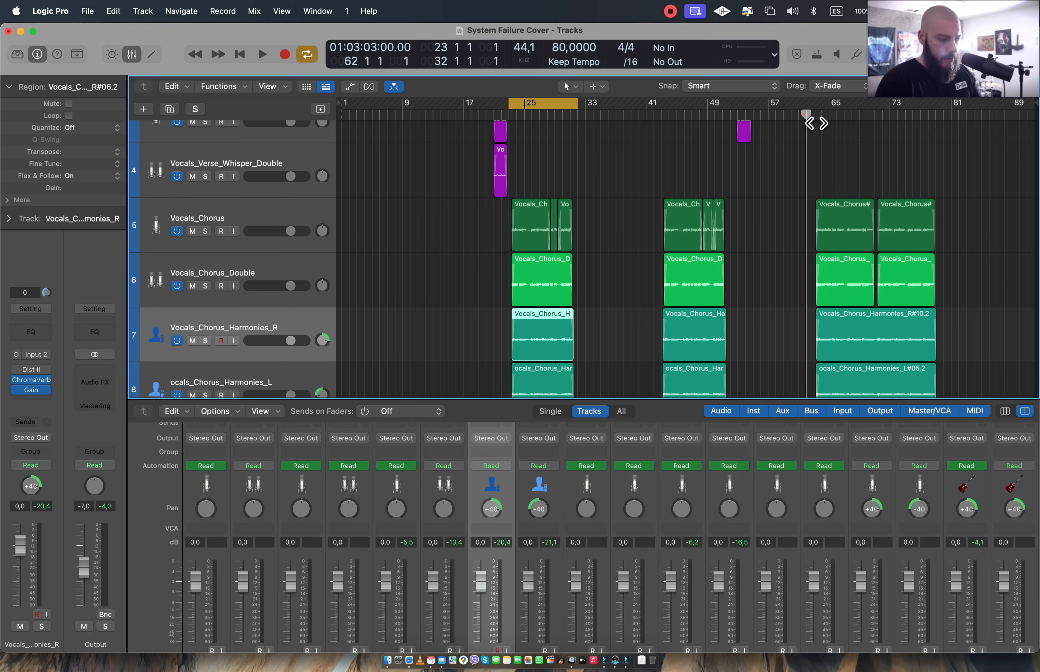
drag(809, 107, 955, 119)
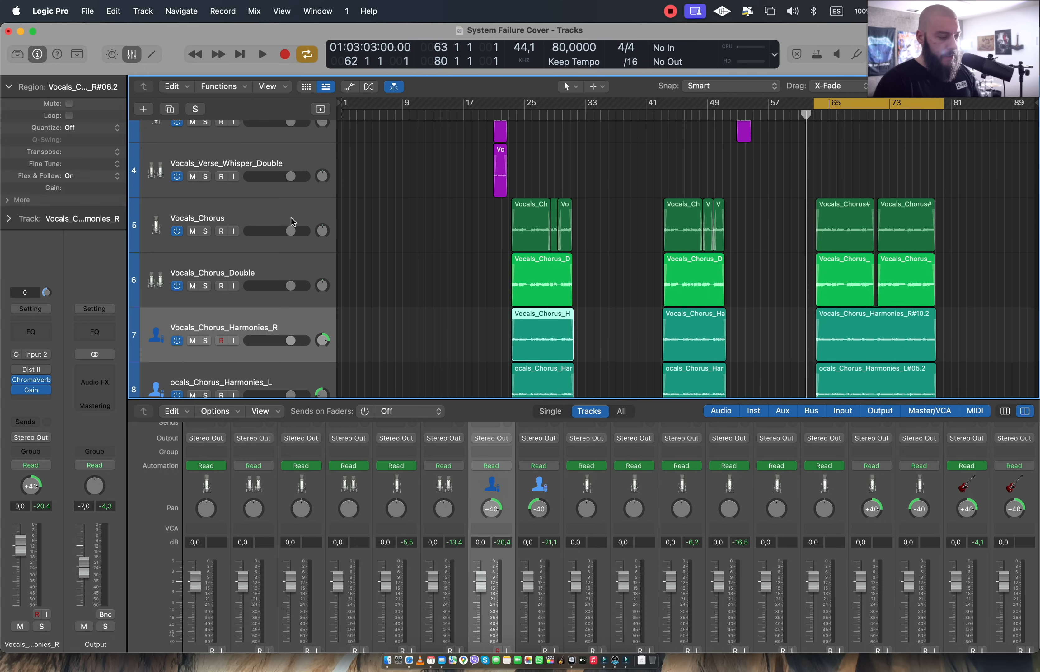
Solo Vocals_Chorus and play the last chorus, adding solos for the double and both harmony tracks one after another
click(276, 219)
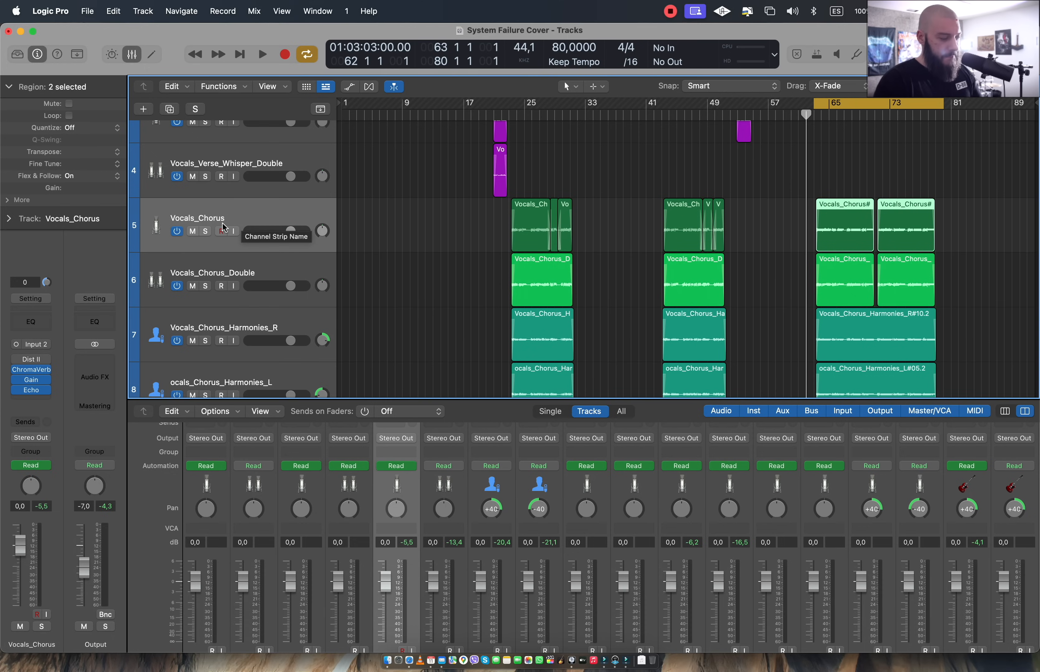
key(s)
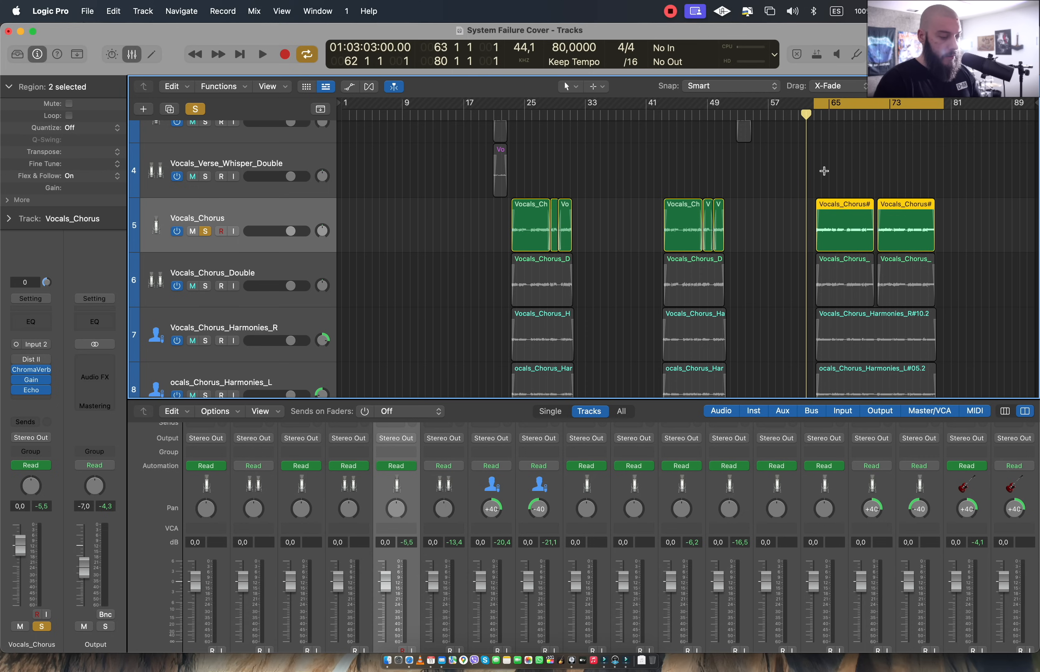
key(space)
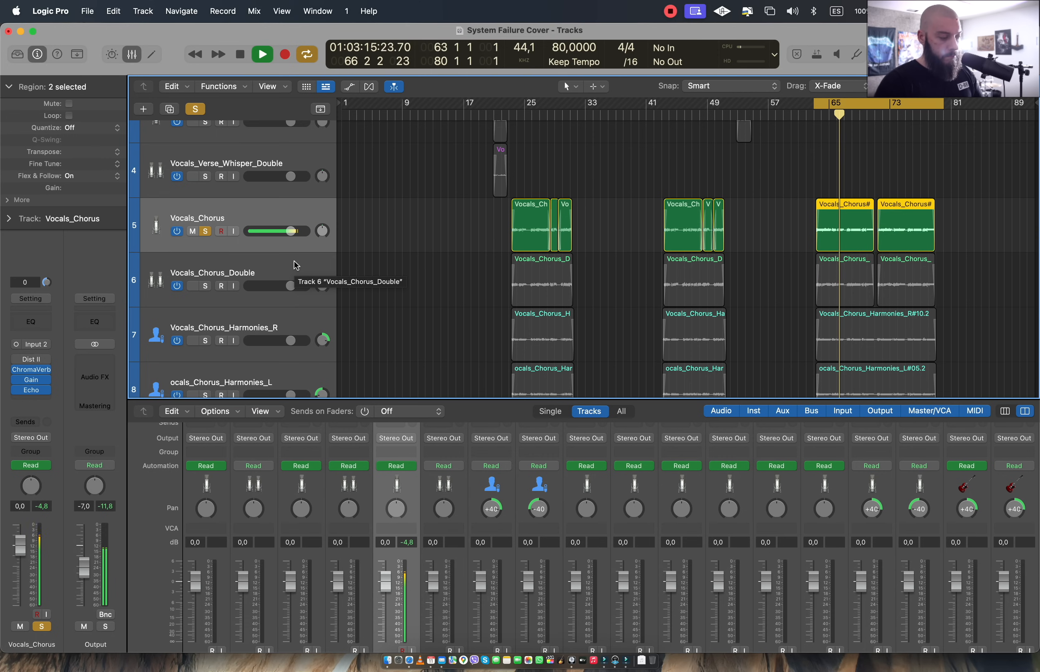
click(205, 287)
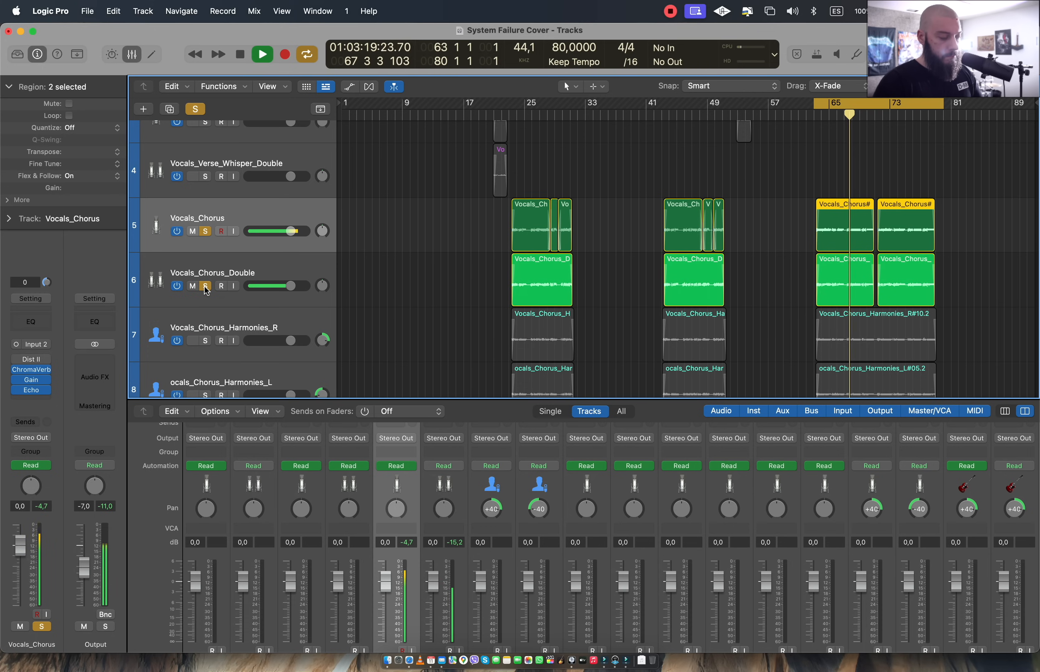
scroll(280, 242, down, 3)
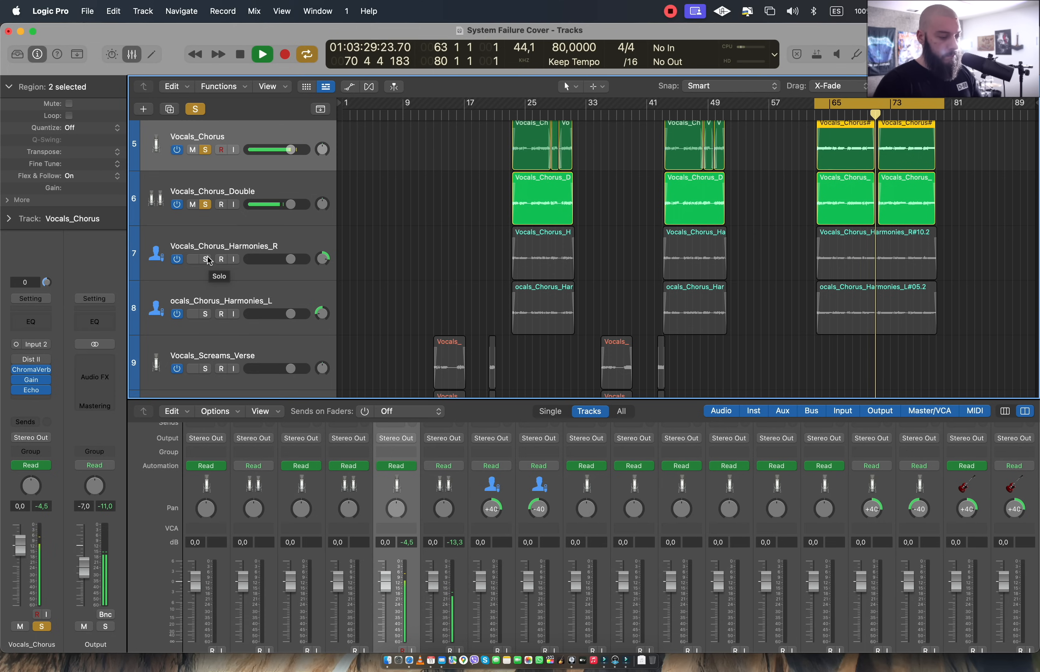
click(208, 261)
click(205, 313)
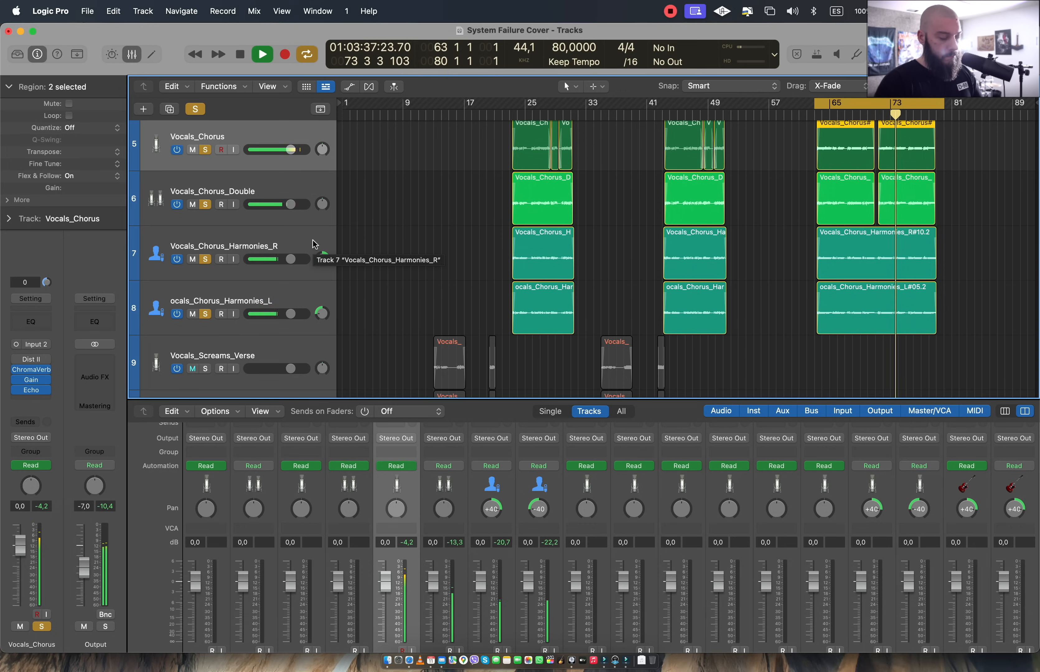
Clear all solos and listen to the last chorus in the full mix until about bar 79
click(195, 108)
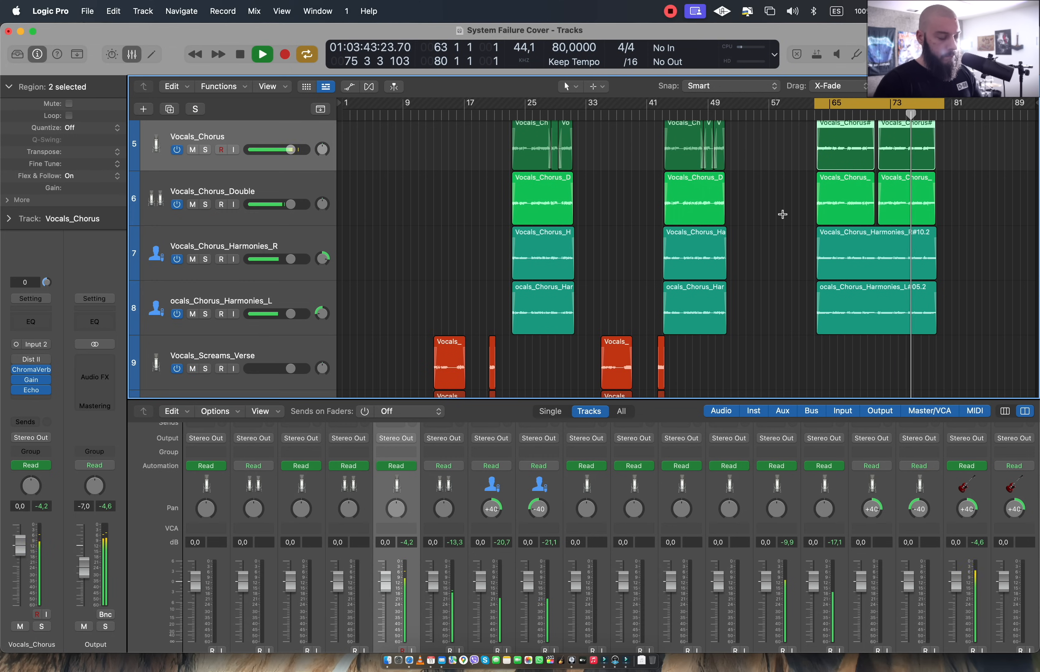
click(788, 253)
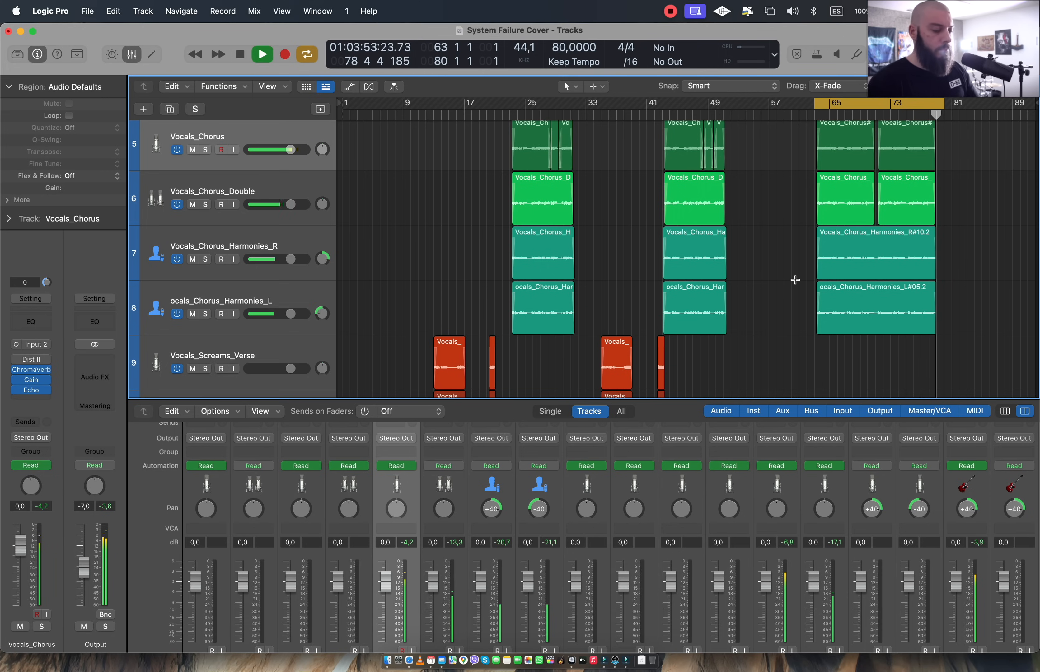
key(space)
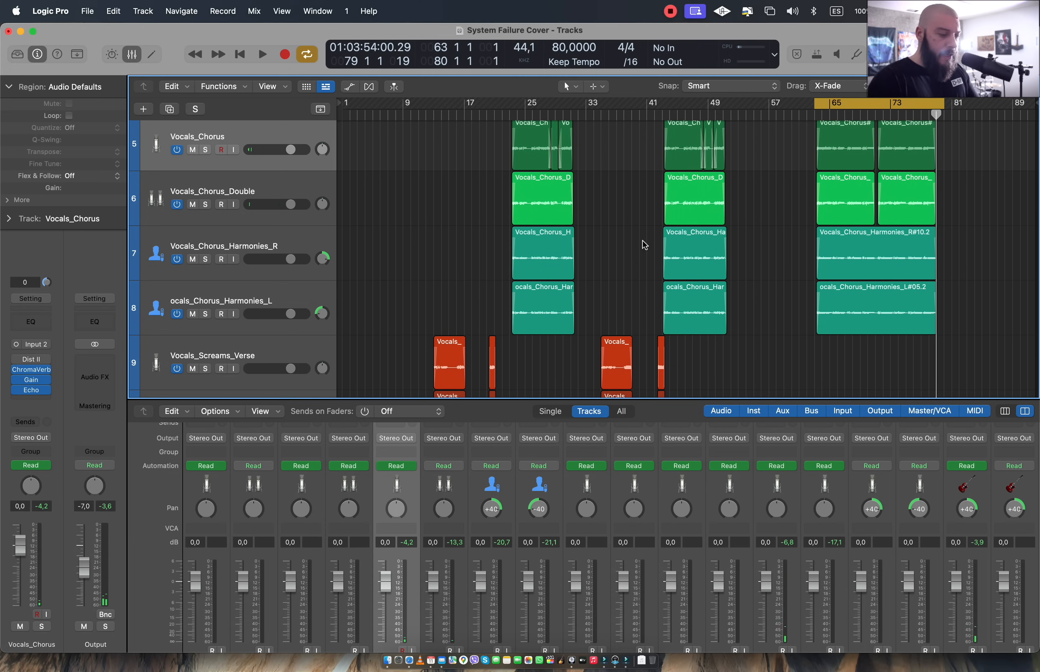
Turn off the cycle range over the last chorus
scroll(637, 219, up, 5)
scroll(636, 211, up, 2)
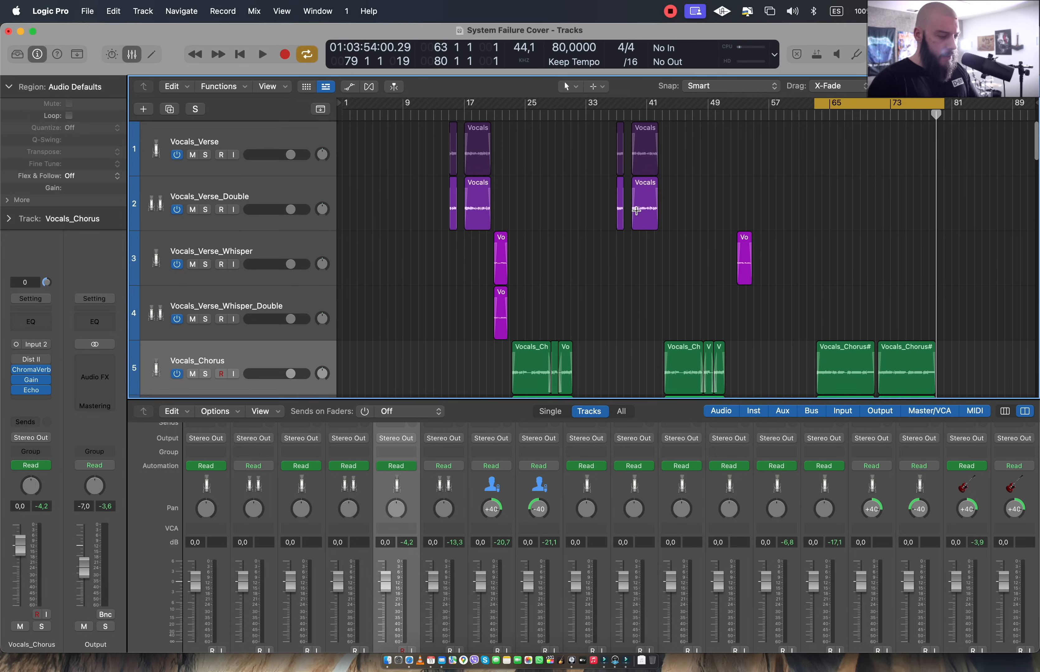
scroll(571, 228, down, 1)
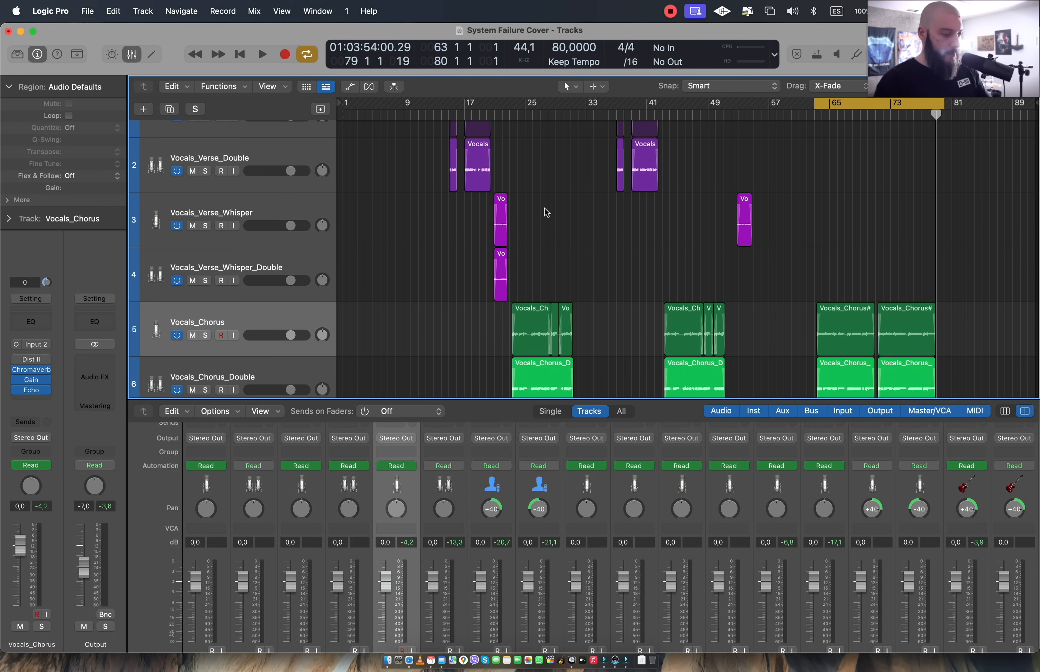
scroll(555, 215, down, 3)
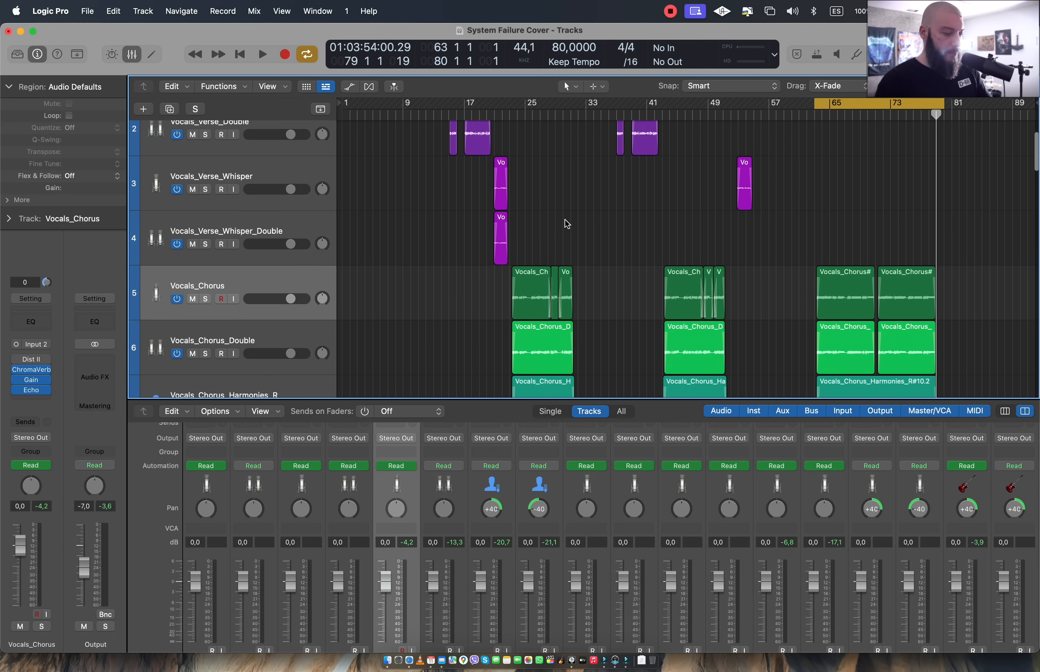
scroll(567, 221, up, 2)
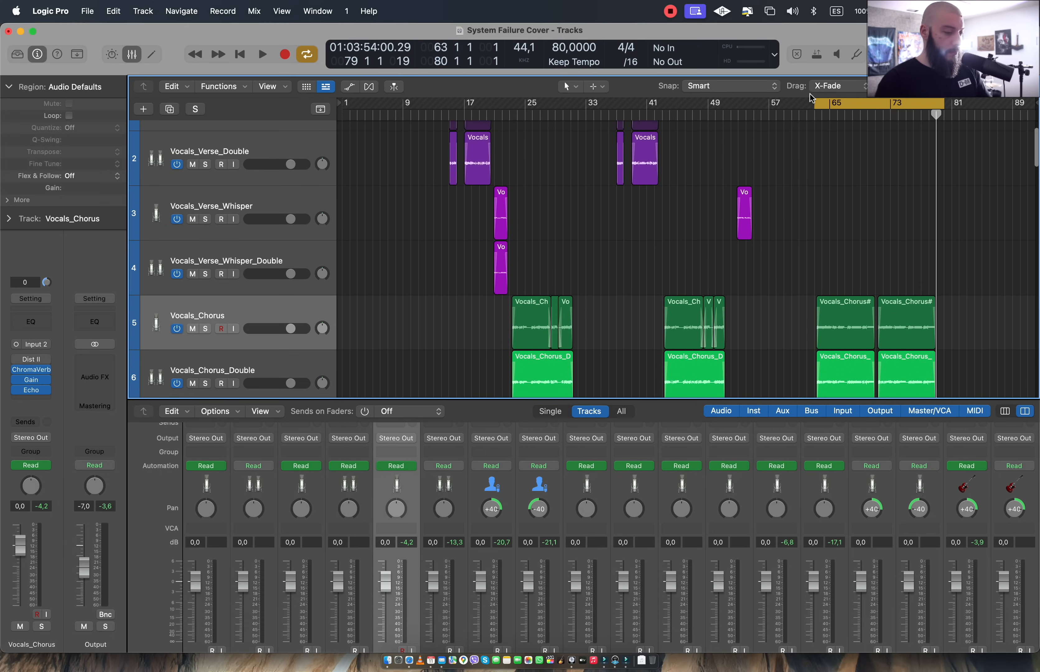
click(730, 98)
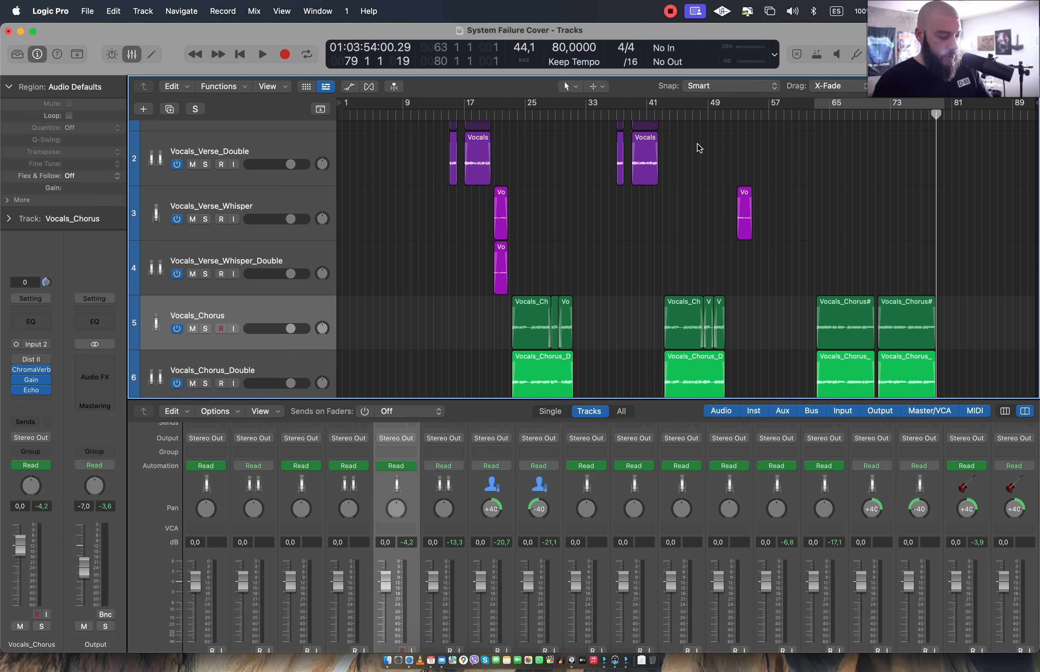
Show the track automation and display the Echo: Wet curve on Vocals_Chorus
key(a)
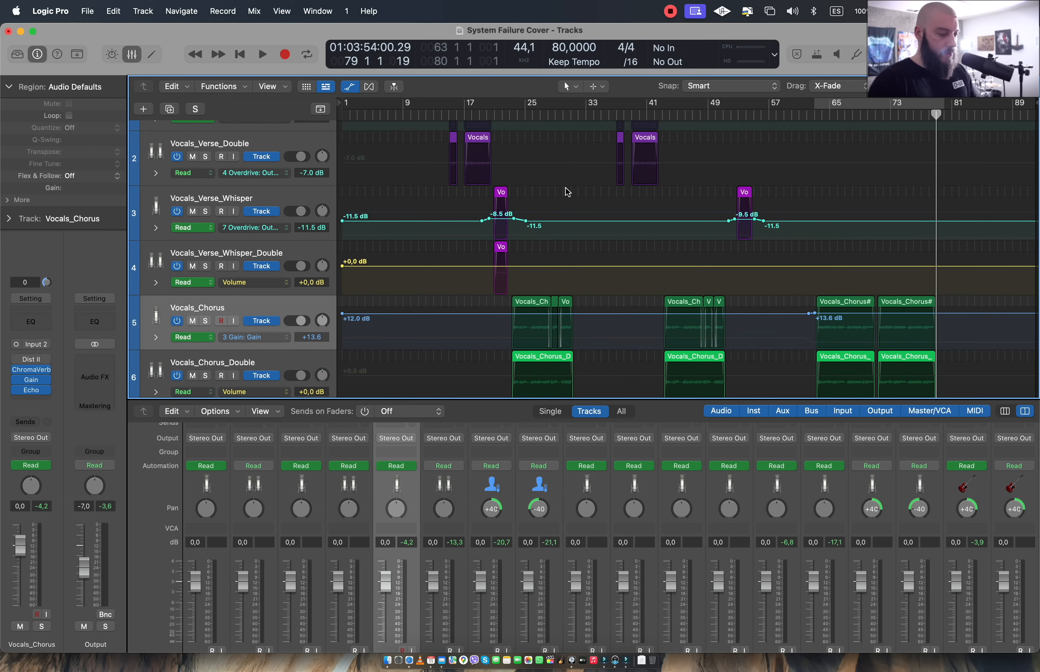
scroll(538, 199, up, 3)
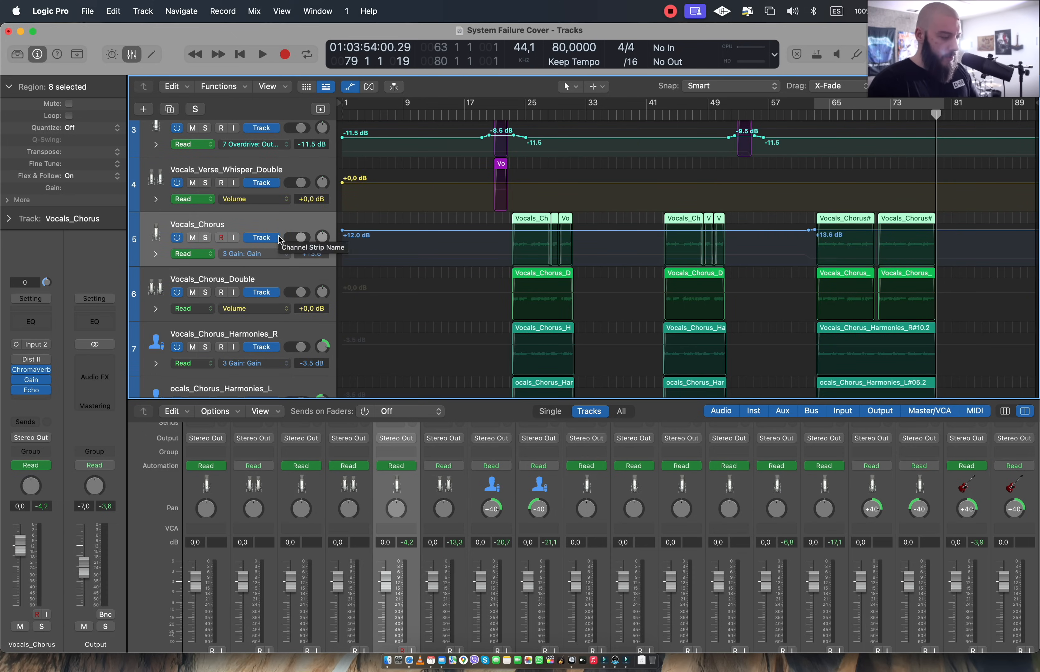
click(276, 258)
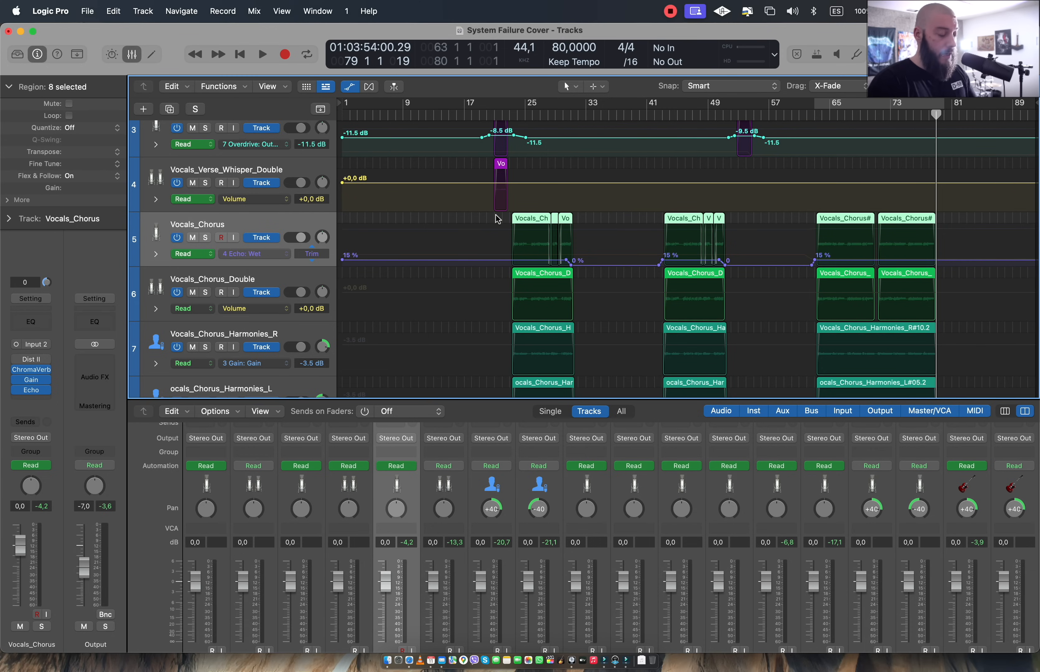
Move the playhead to bar 23 and solo Vocals_Chorus, and look over the automation lanes of the chorus and scream vocals
click(509, 115)
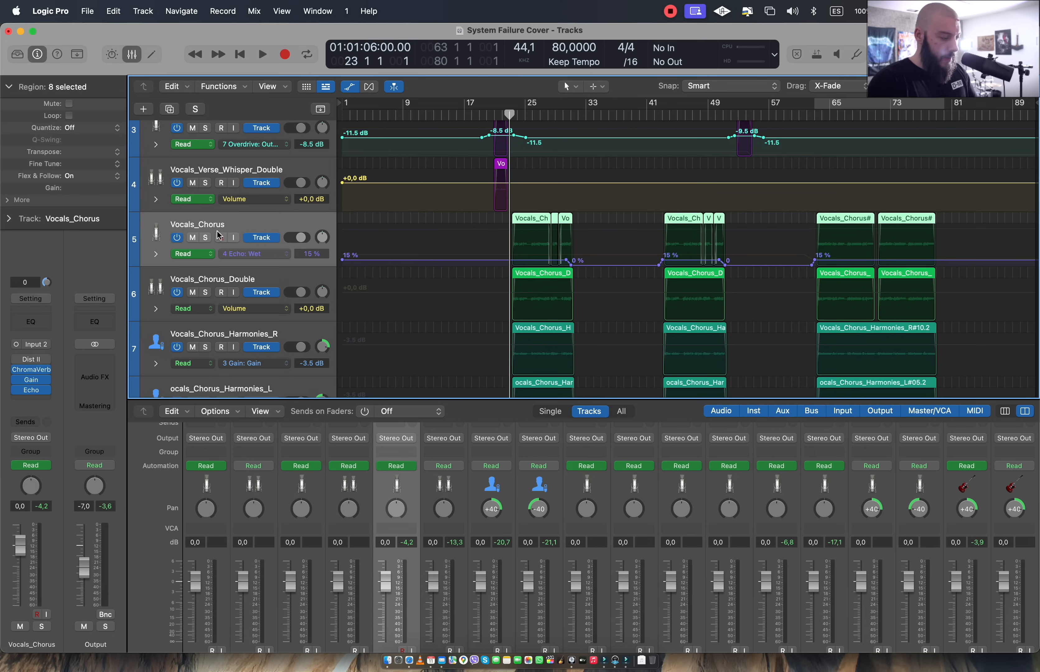
click(205, 238)
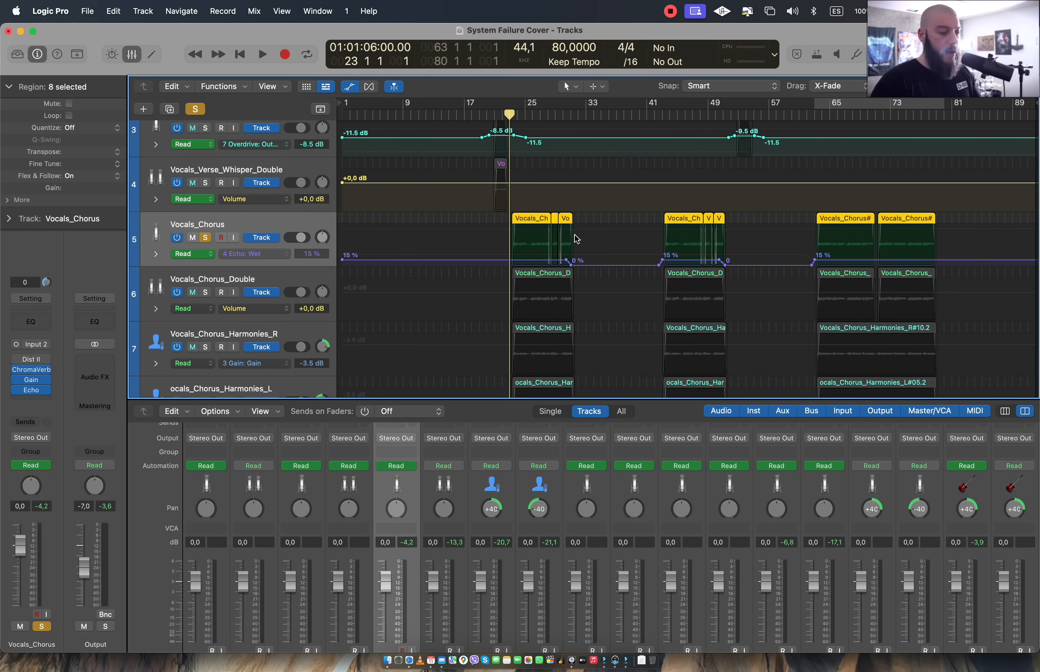
scroll(575, 237, down, 10)
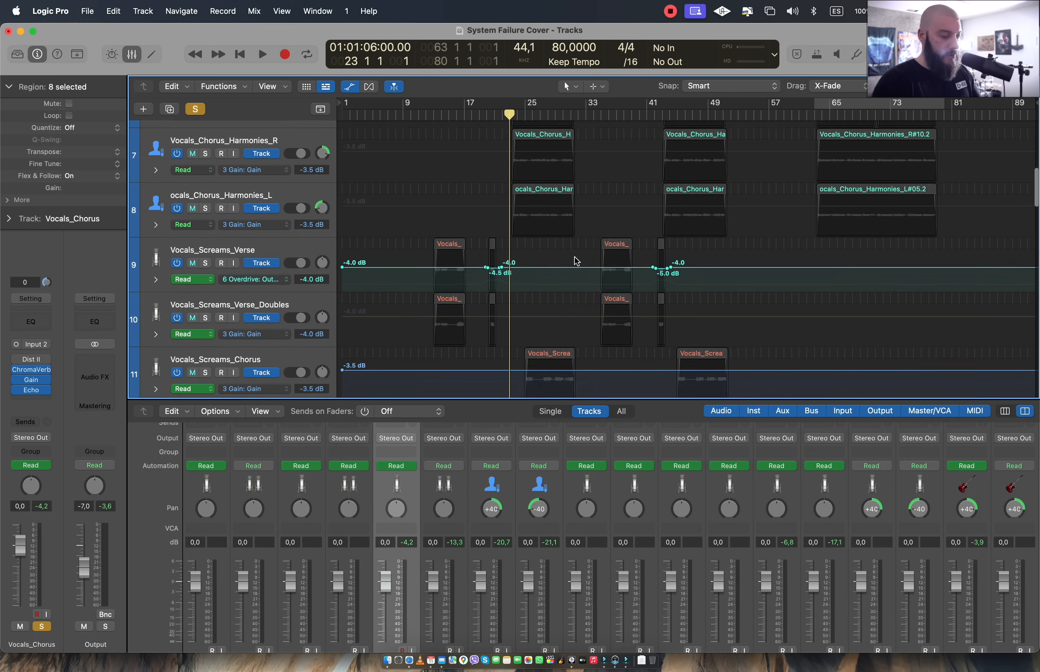
scroll(577, 235, down, 3)
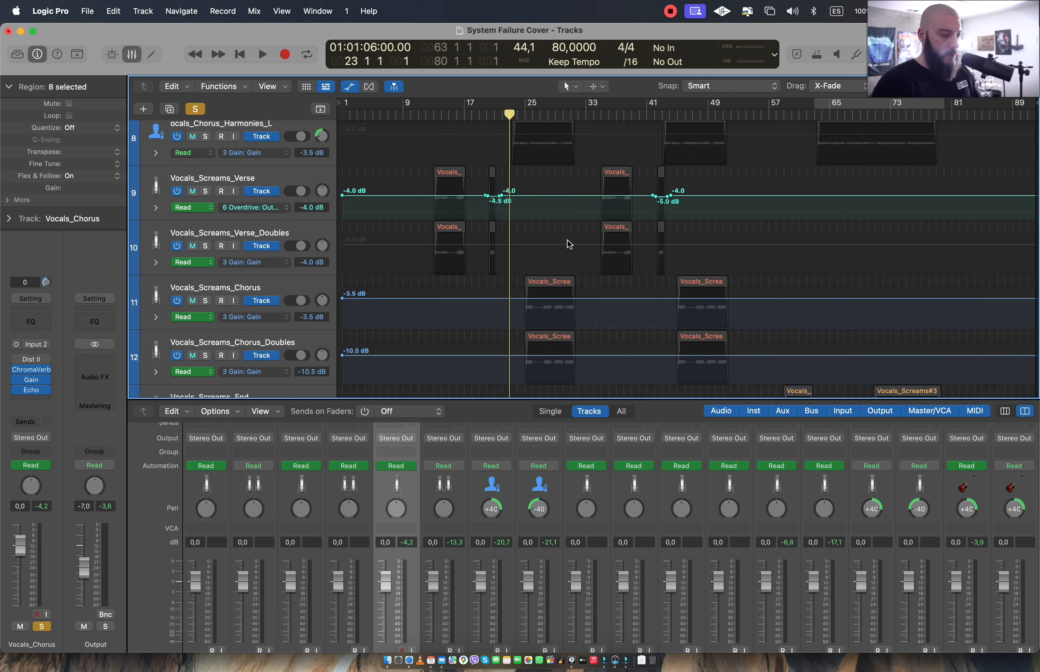
scroll(568, 241, up, 12)
scroll(568, 240, down, 7)
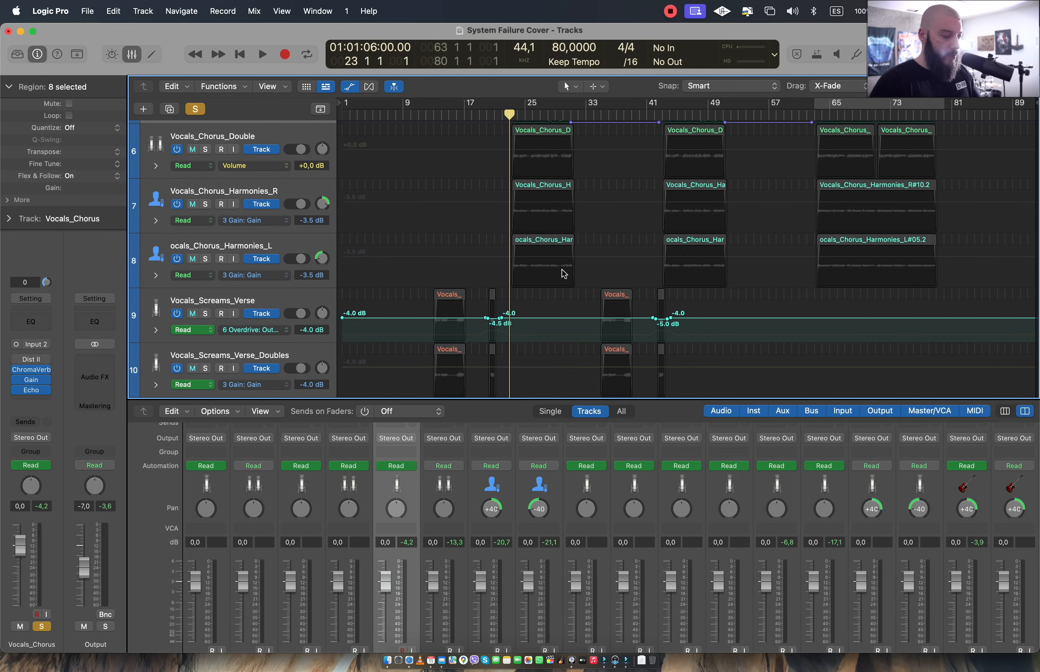
scroll(563, 273, down, 4)
scroll(563, 270, up, 10)
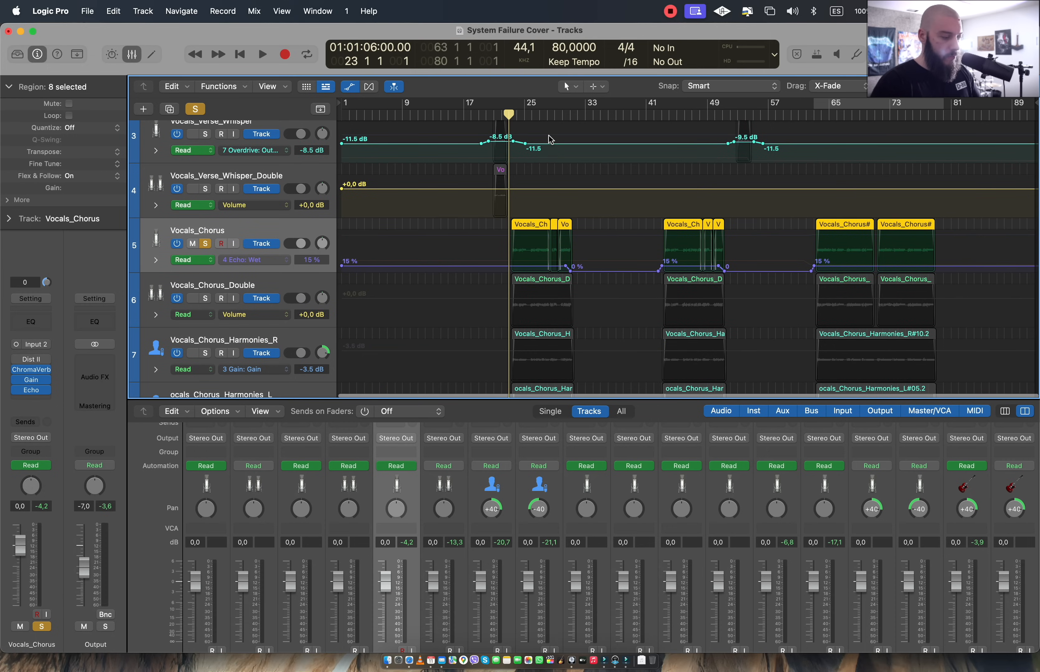
Listen to the soloed Vocals_Chorus from bar 29 past the end of the first chorus, examining the drop in its Echo: Wet curve
click(564, 122)
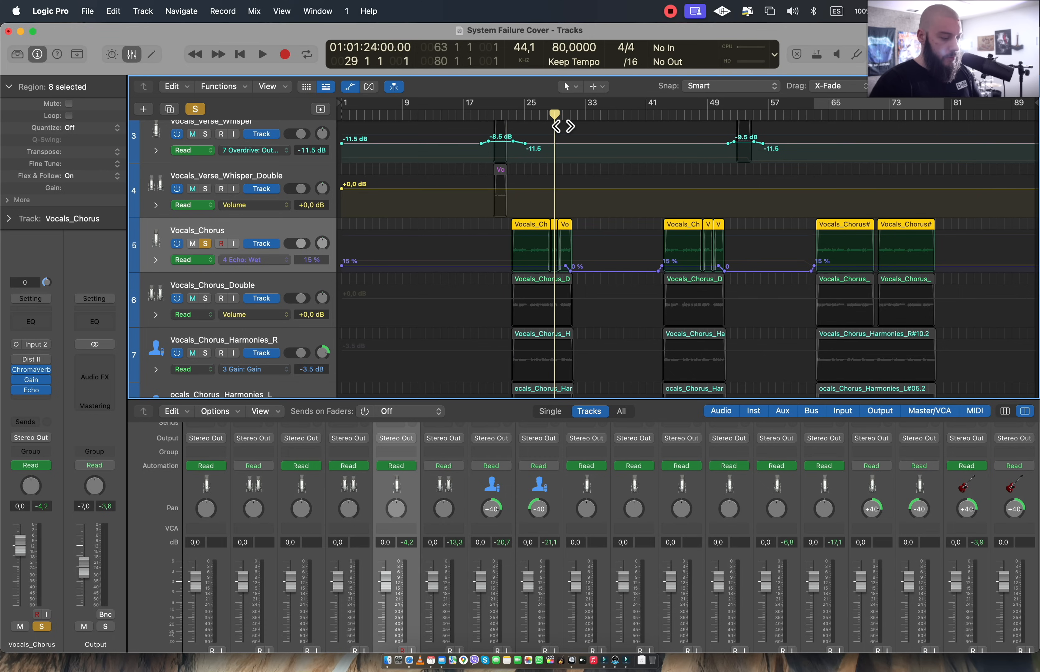
click(549, 115)
key(space)
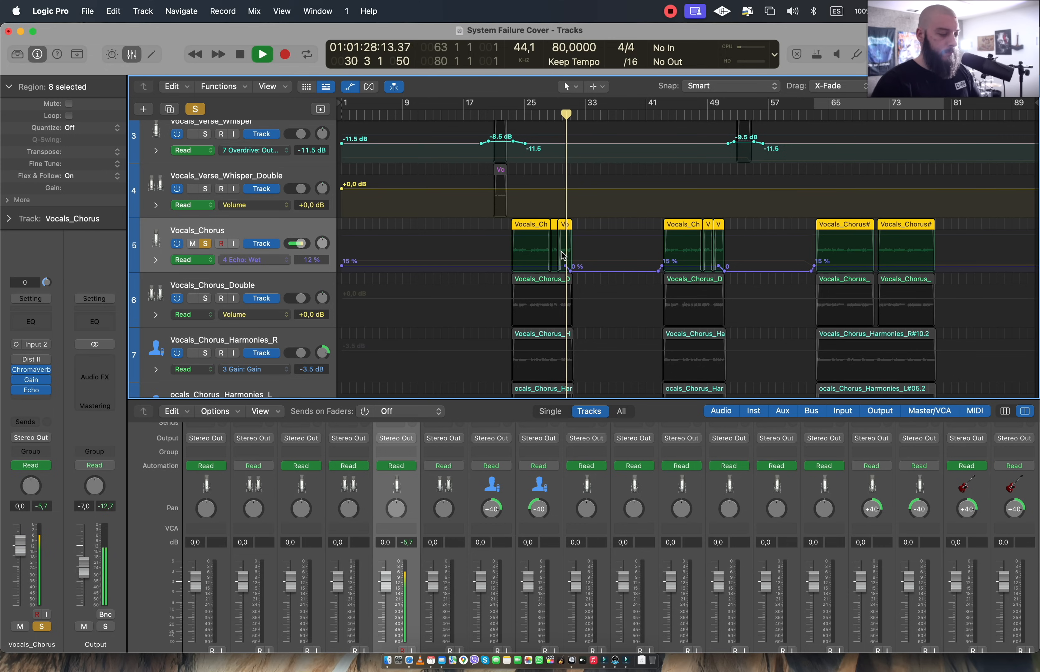
scroll(567, 246, up, 2)
scroll(566, 246, up, 3)
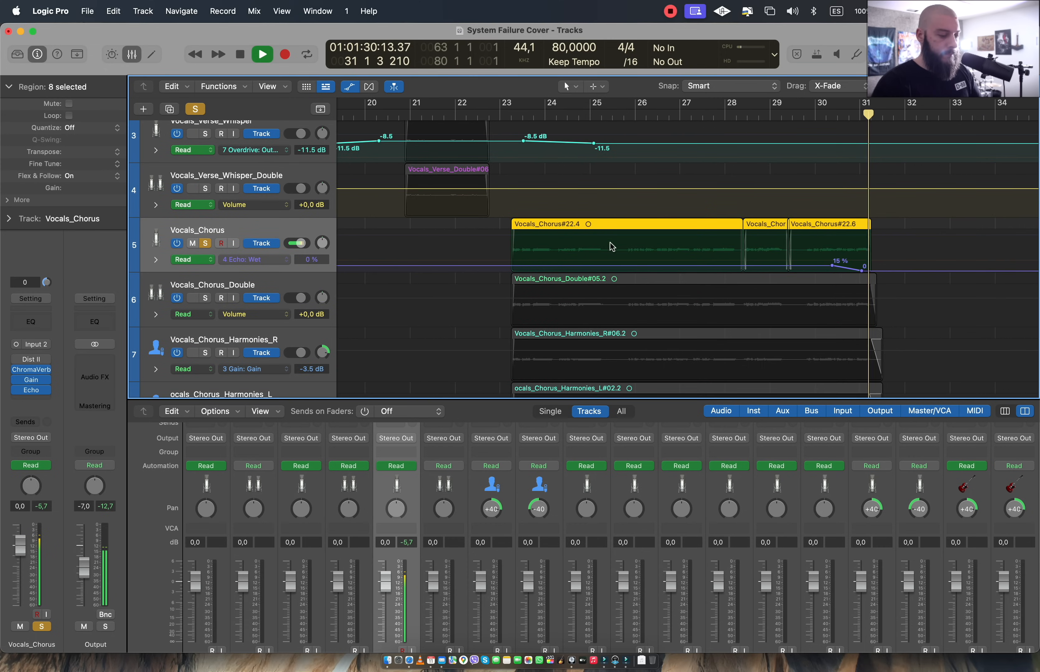
scroll(651, 260, right, 2)
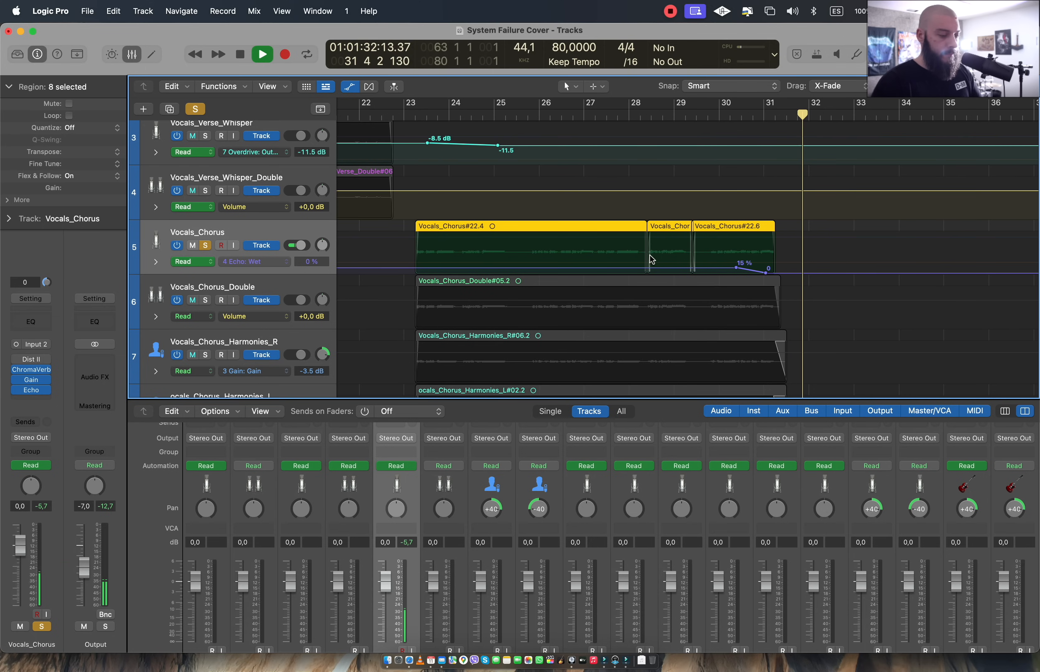
key(space)
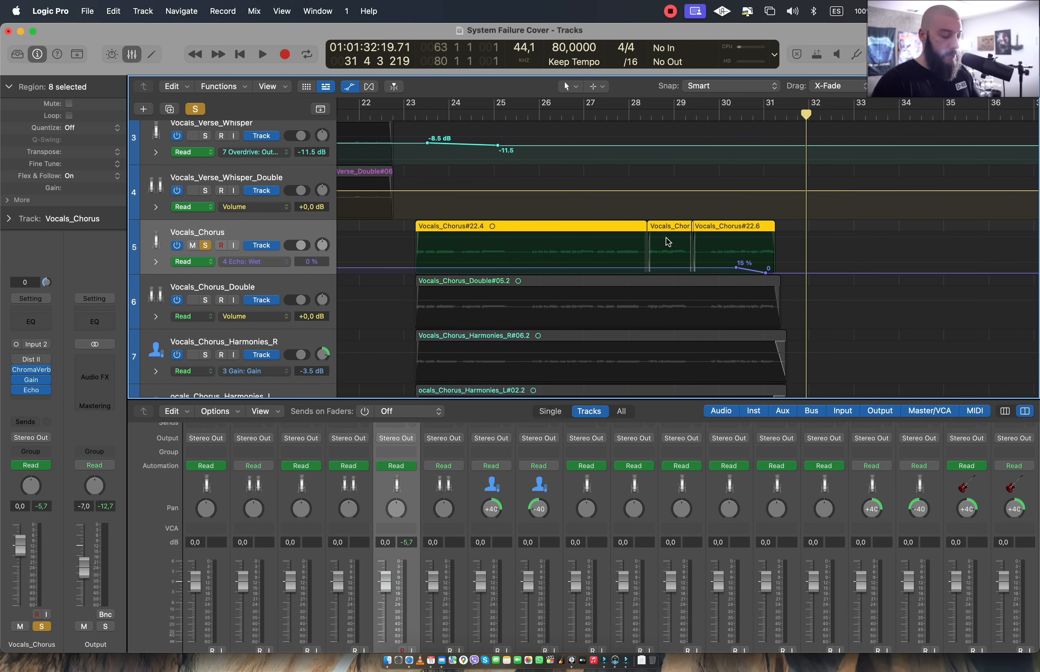
Look over the automation lanes of the verse, whisper, chorus and scream vocals, selecting Vocals_Screams_Verse on the way
scroll(648, 252, down, 8)
scroll(648, 252, up, 1)
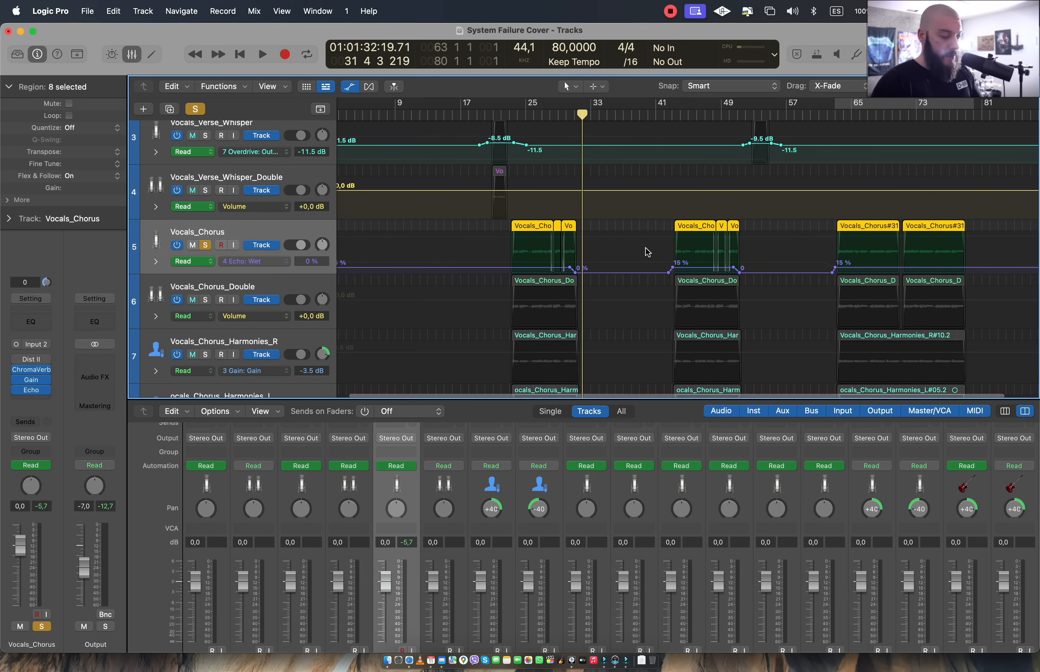
scroll(536, 197, up, 5)
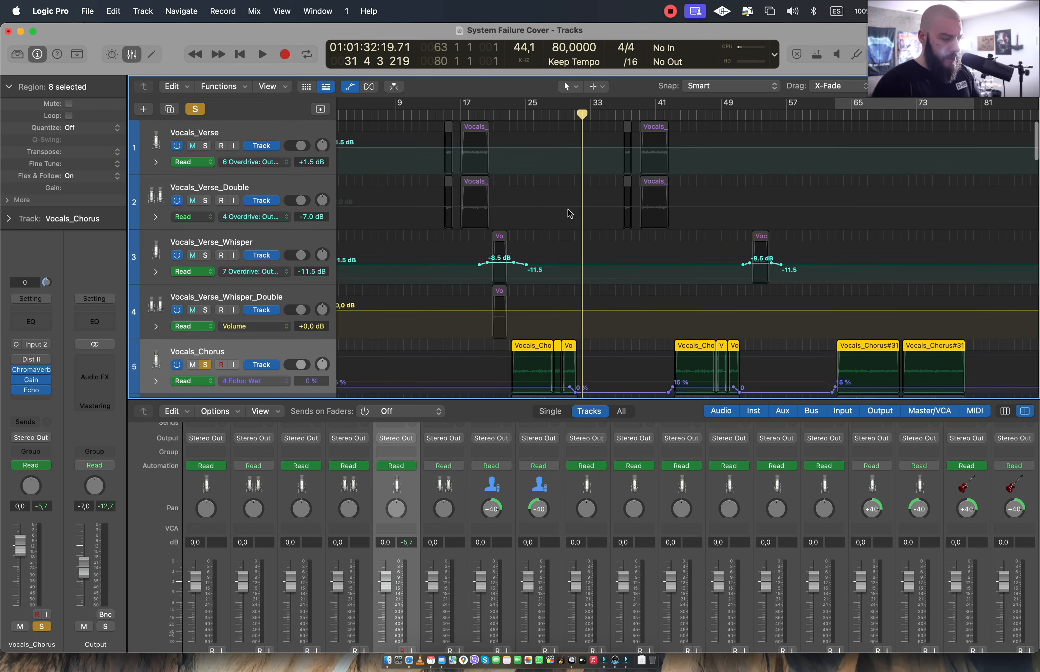
scroll(569, 213, left, 1)
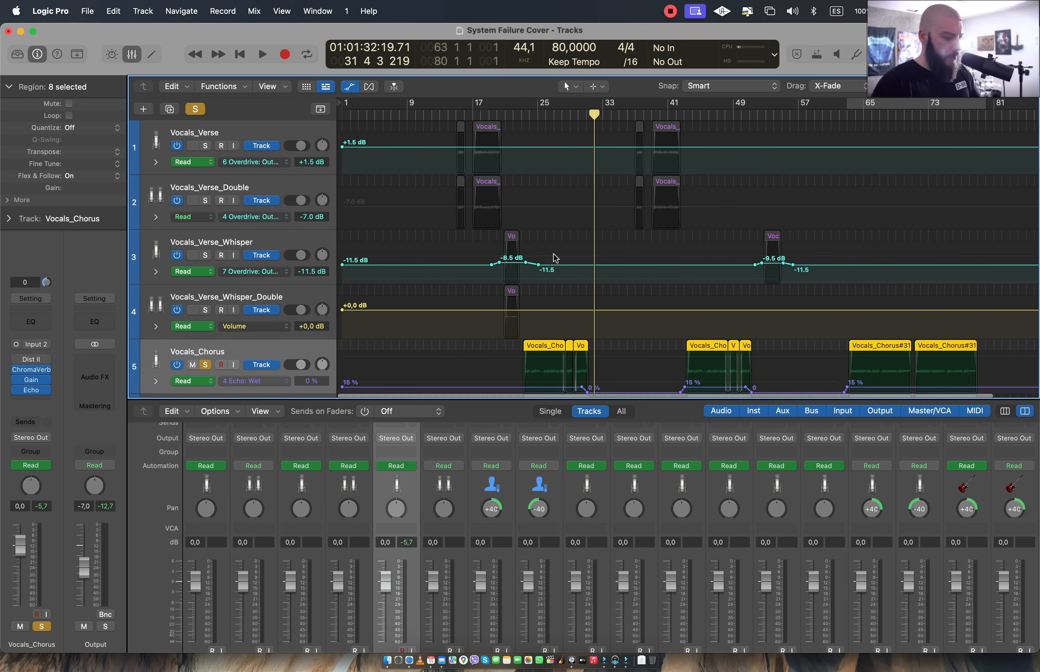
scroll(550, 254, down, 10)
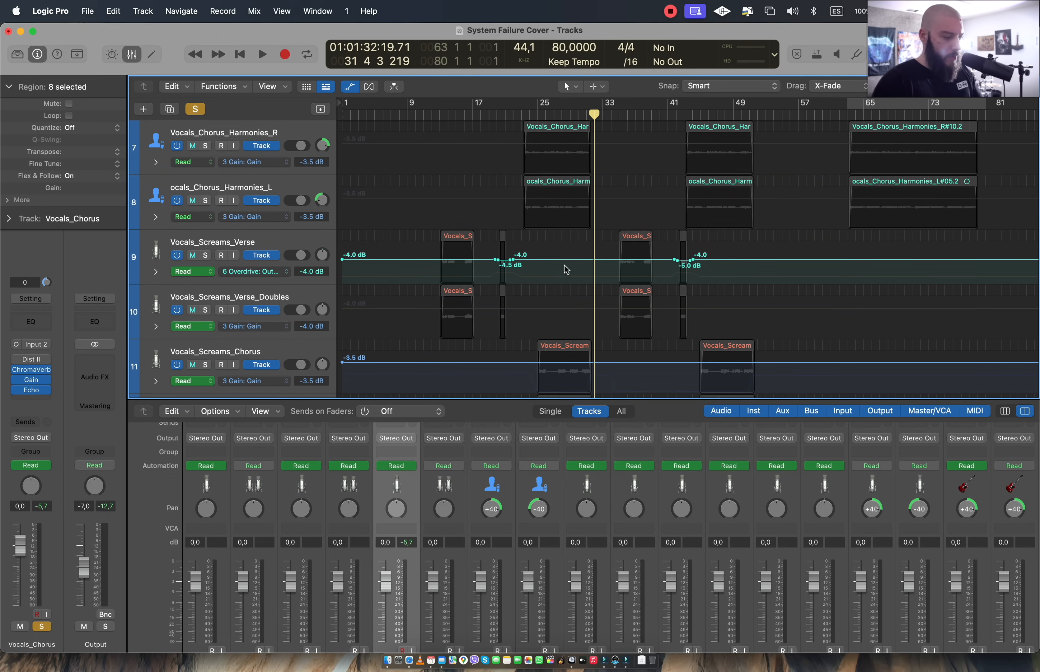
click(303, 233)
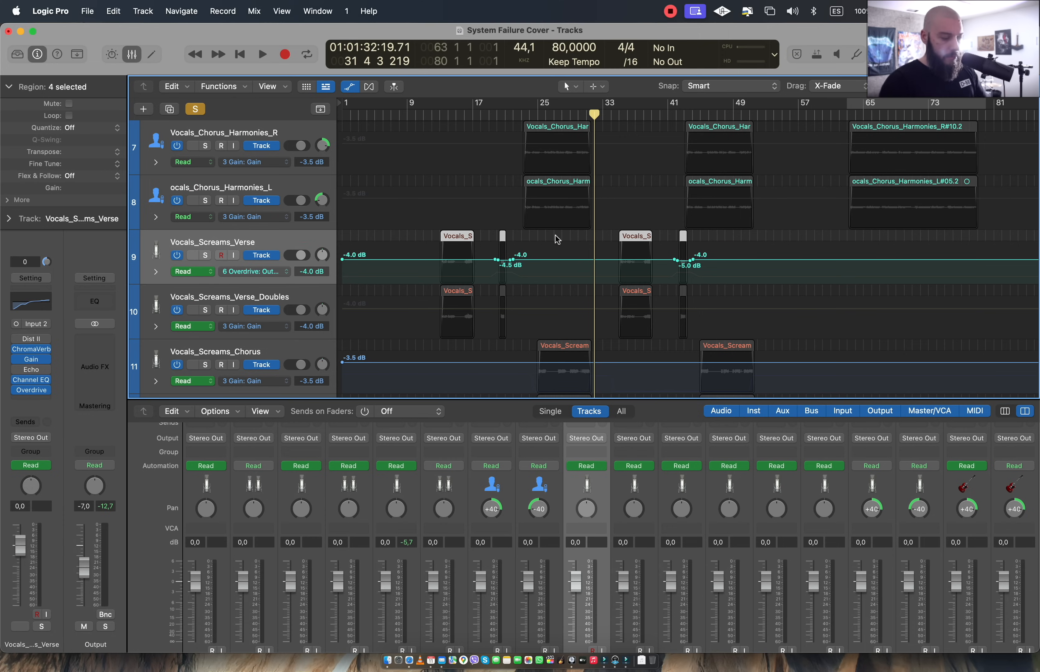
scroll(557, 240, down, 5)
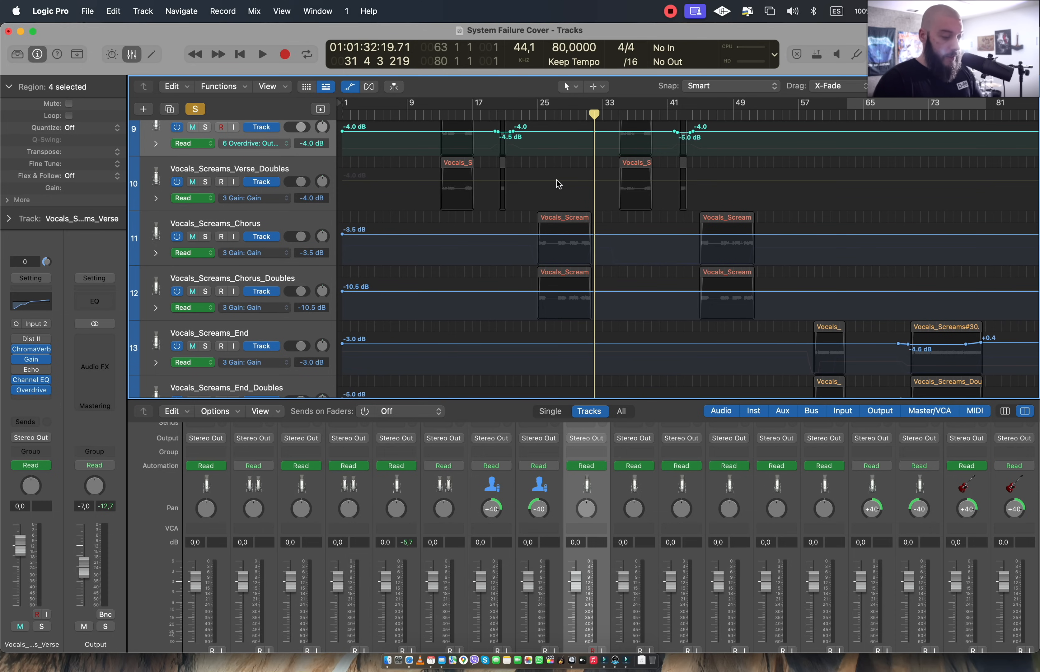
scroll(559, 192, down, 3)
scroll(558, 209, up, 15)
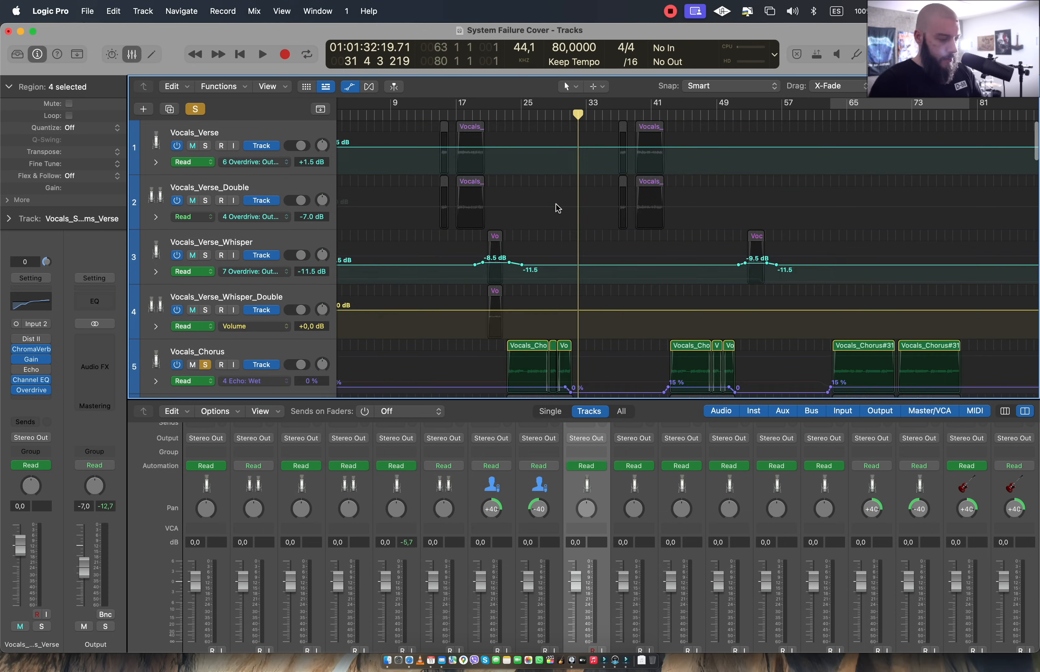
Hide the track automation, select Vocals_Verse_Whisper and clear all solos
key(a)
click(294, 248)
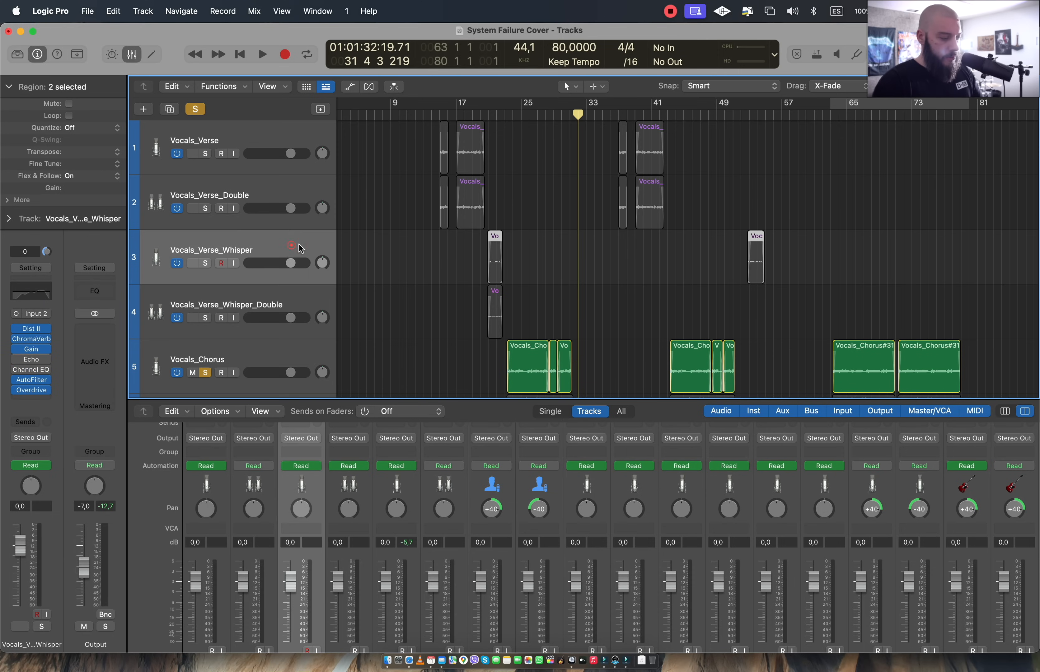
key(ctrl+alt+super+m)
key(ctrl+alt+super+s)
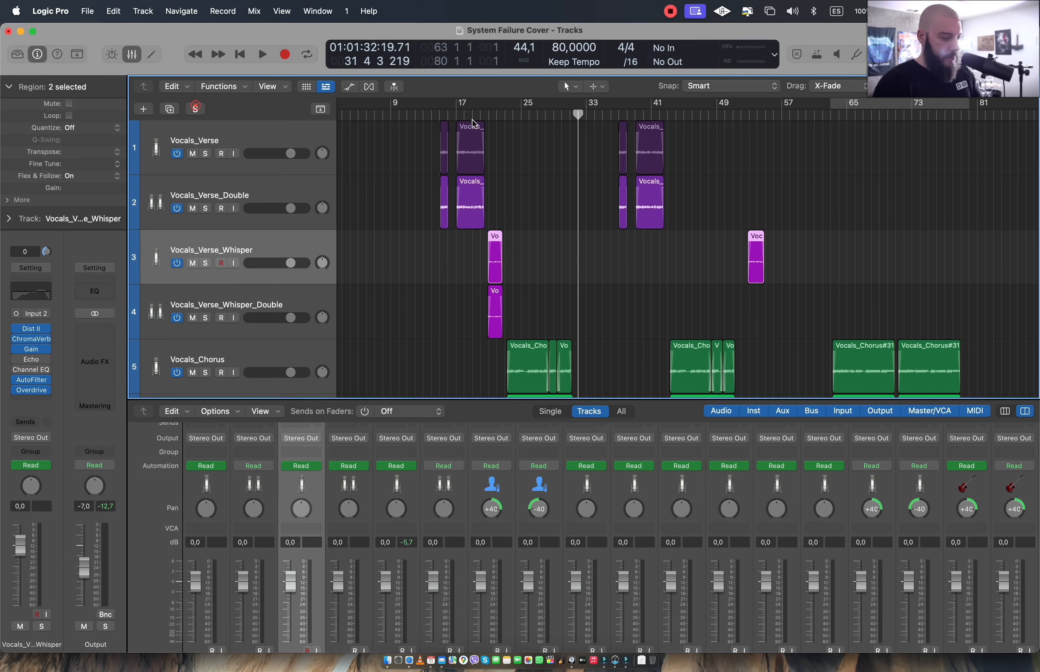
Listen to the first whisper passage in the full mix until about the end of bar 22
click(496, 119)
click(497, 117)
key(space)
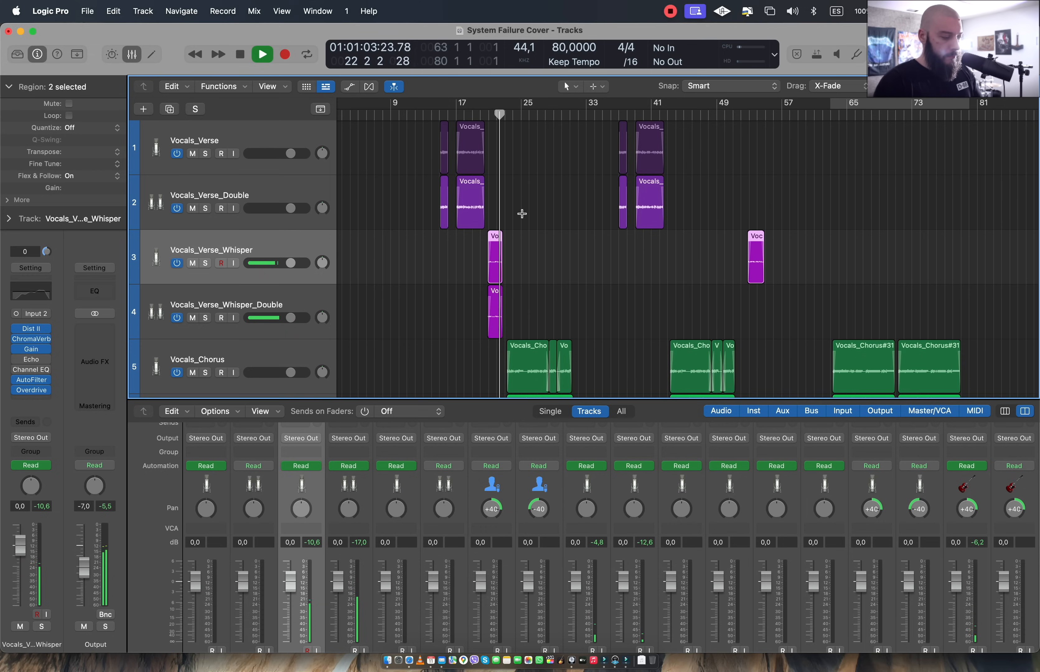
key(space)
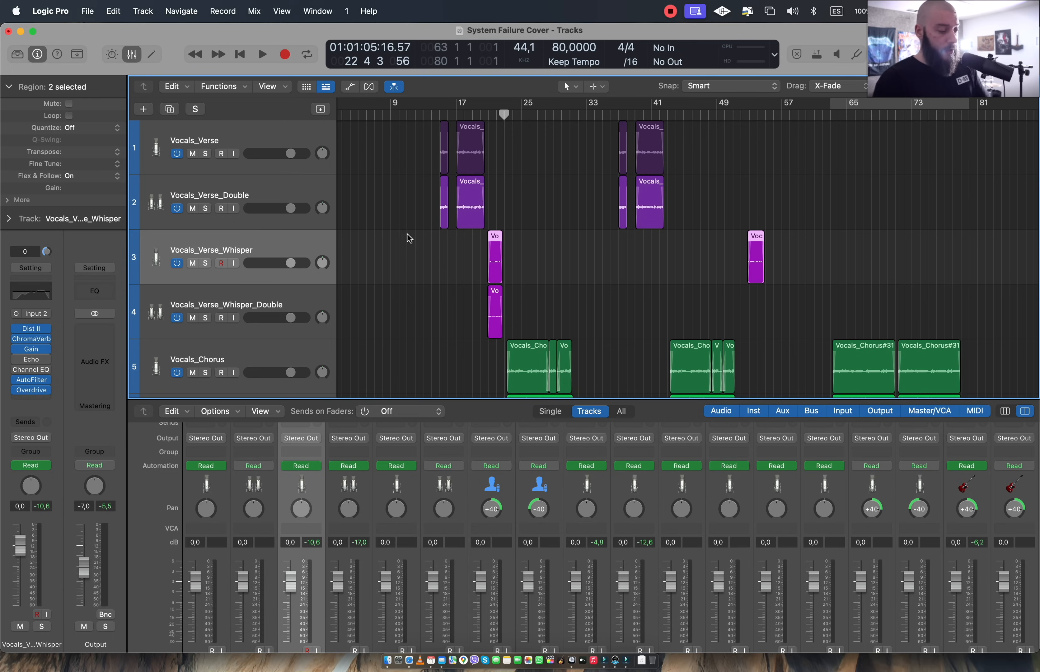
Examine the Overdrive and Distortion II settings on Vocals_Verse_Whisper, closing each plug-in window again
click(31, 390)
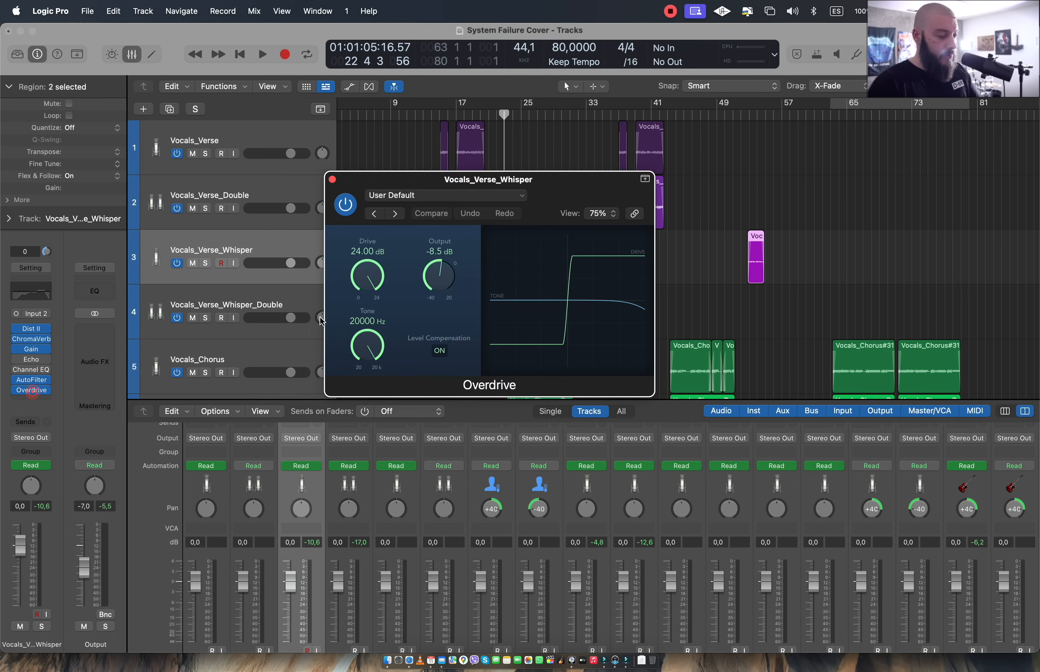
click(332, 180)
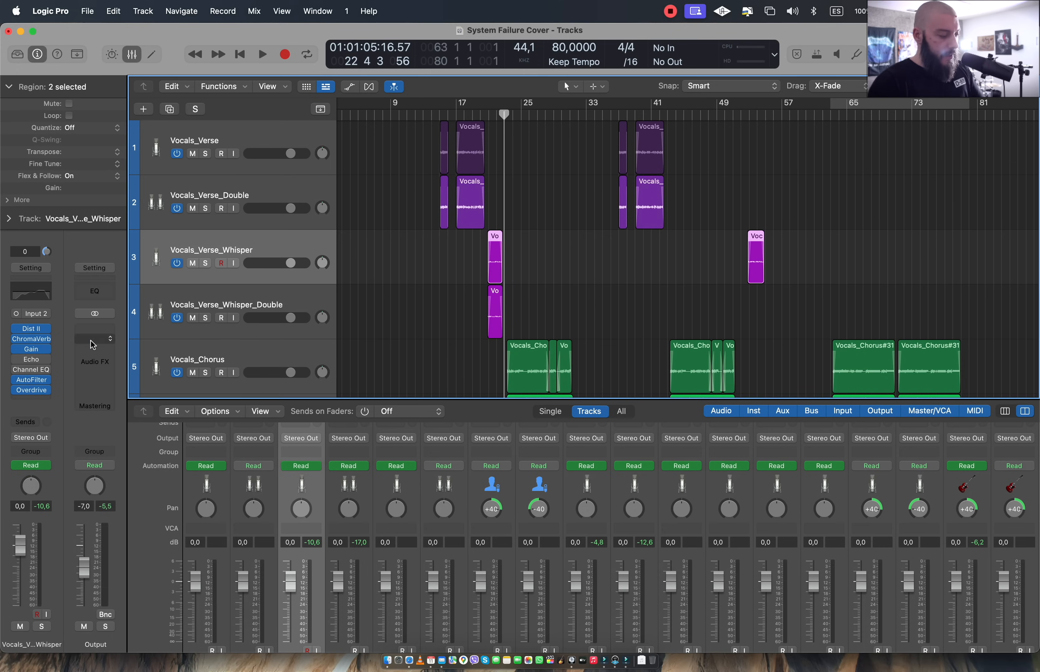
click(35, 330)
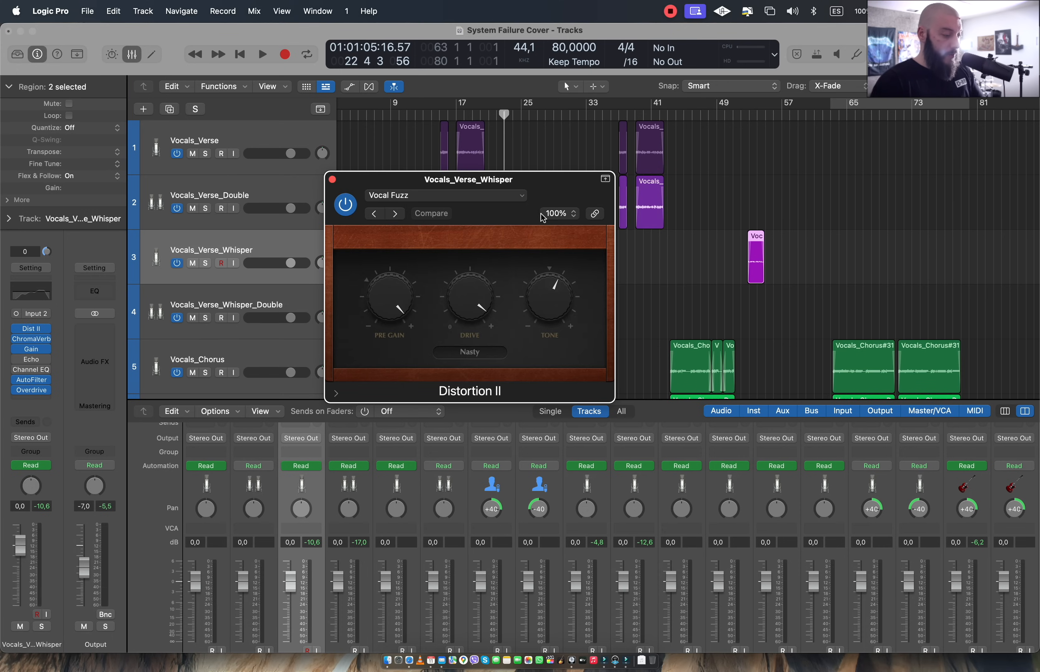
drag(566, 181, 610, 201)
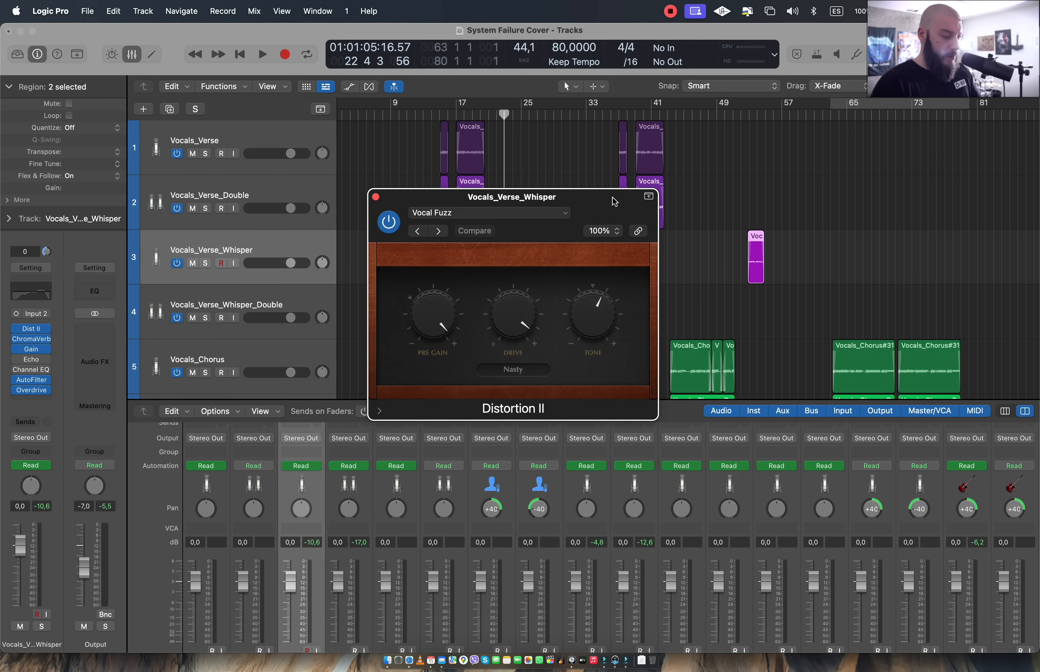
drag(566, 245, 617, 258)
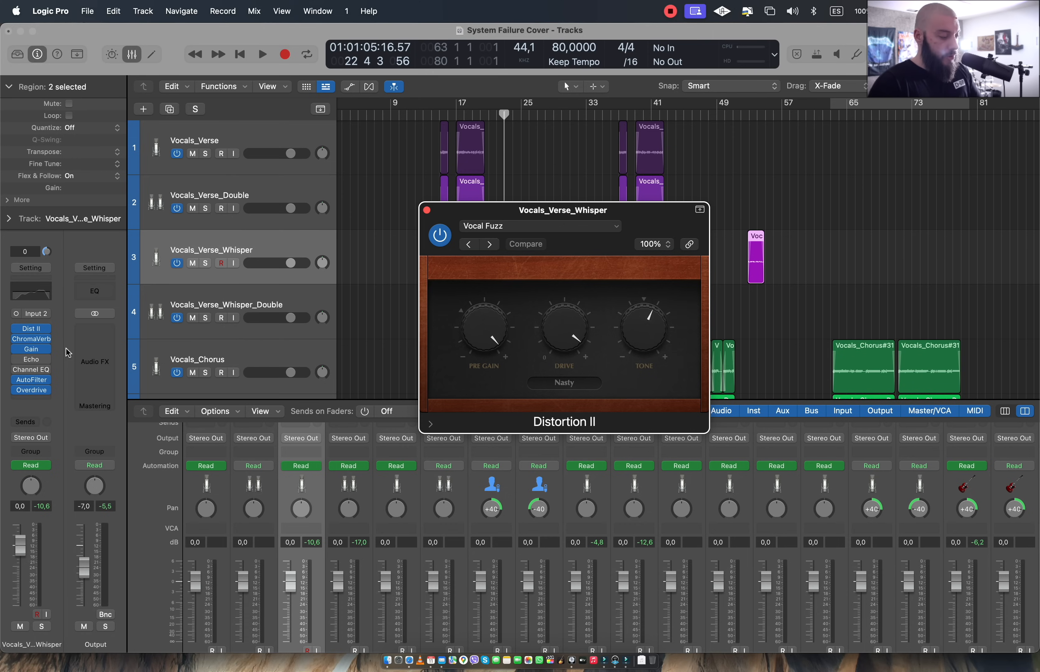
click(428, 211)
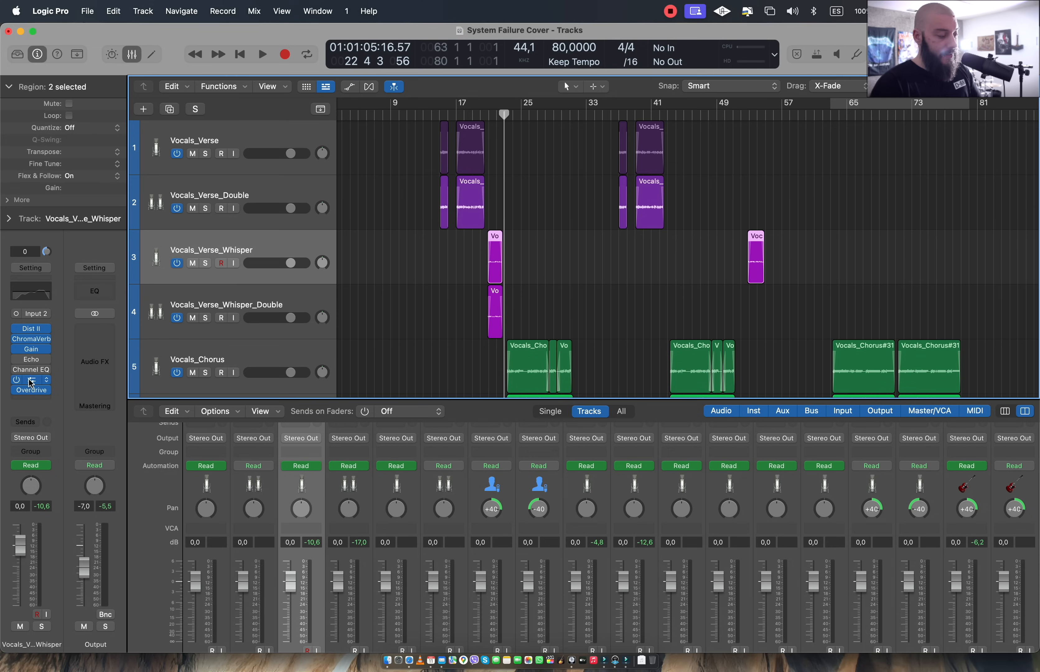
Examine the AutoFilter settings on Vocals_Verse_Whisper and compare the track's channel strip with that of Vocals_Verse
click(30, 380)
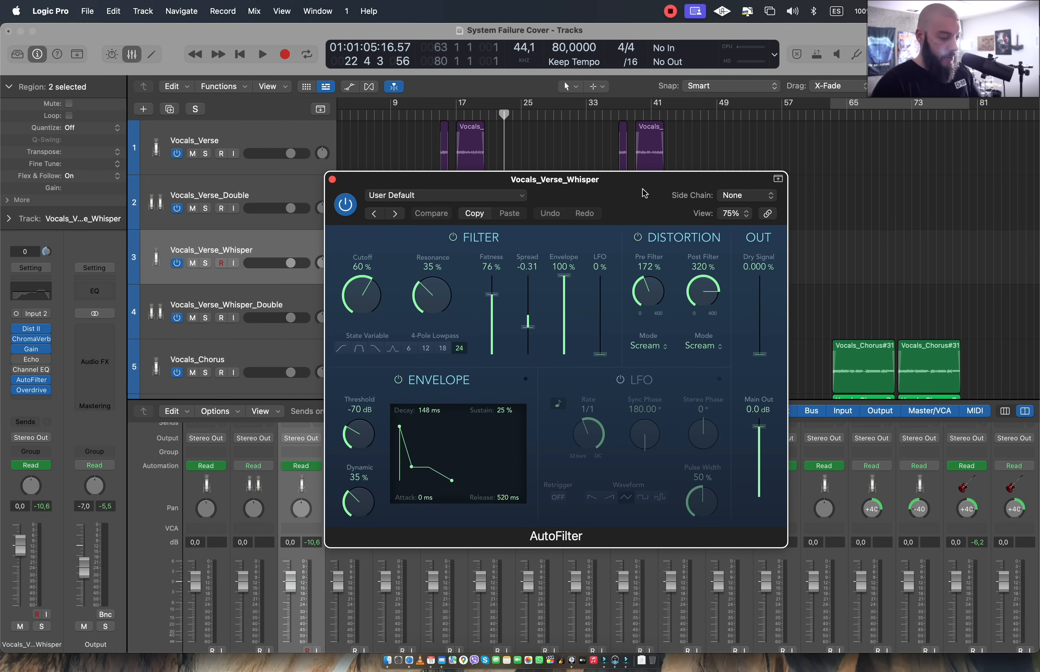
drag(644, 189, 669, 183)
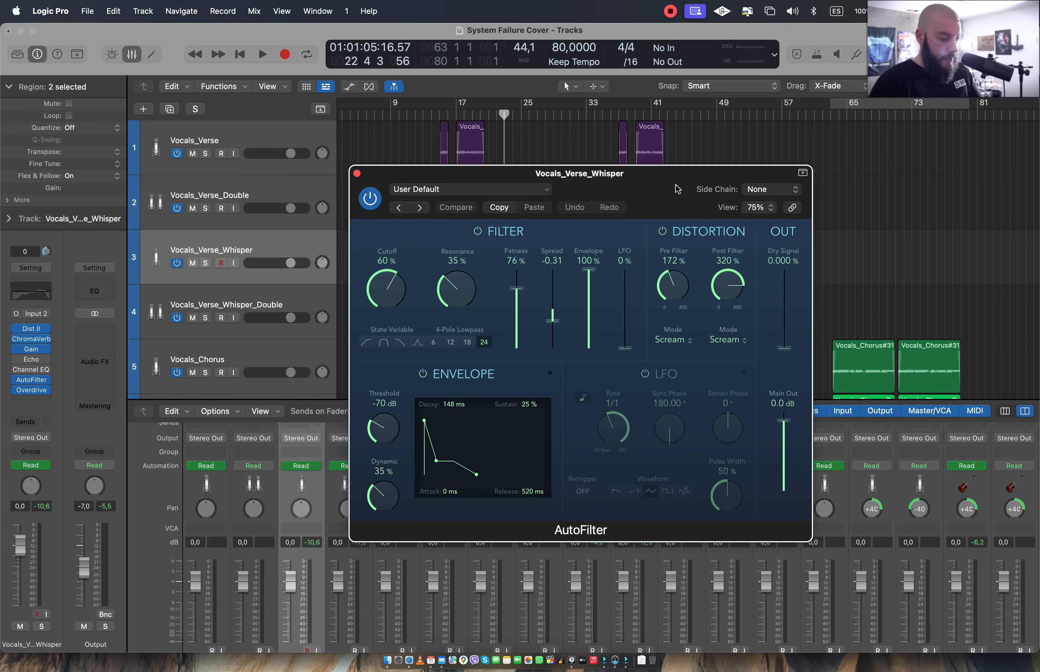
drag(680, 193, 681, 243)
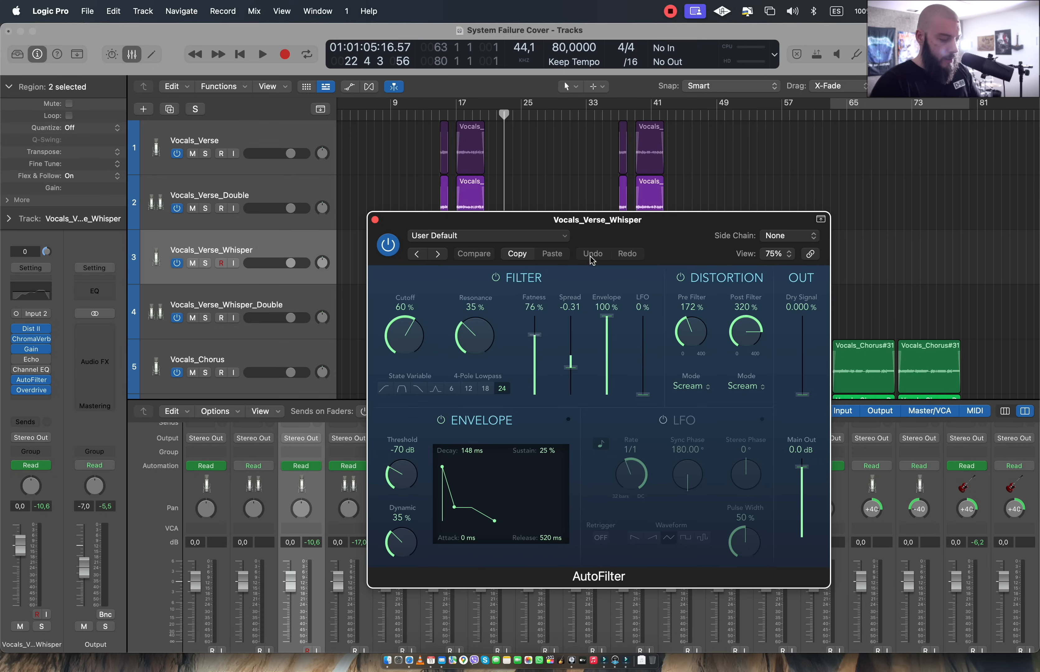
click(375, 221)
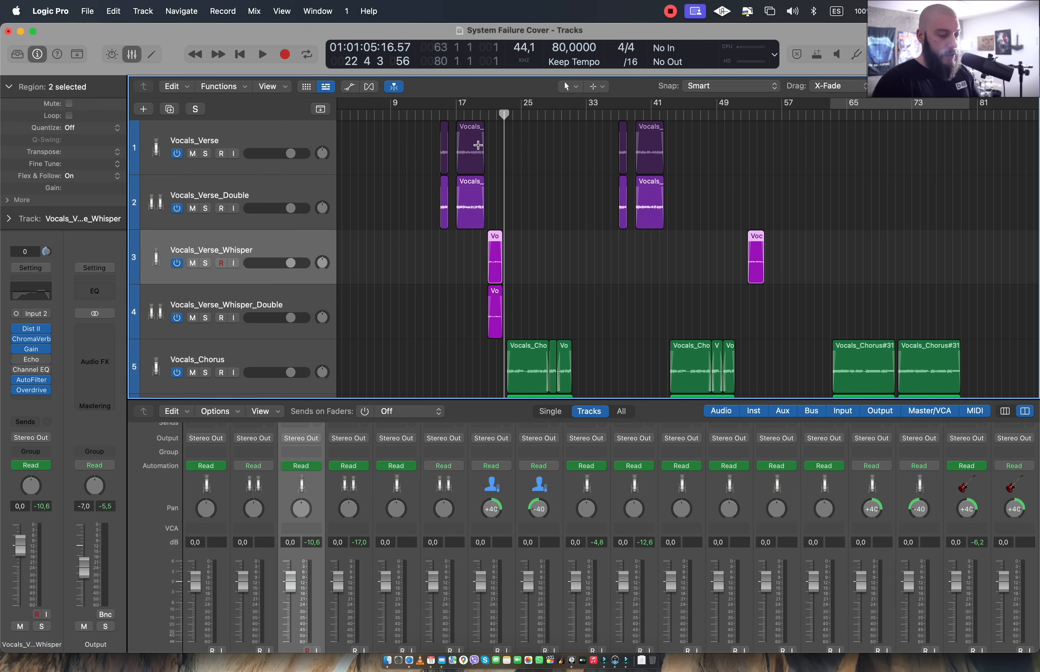
click(272, 144)
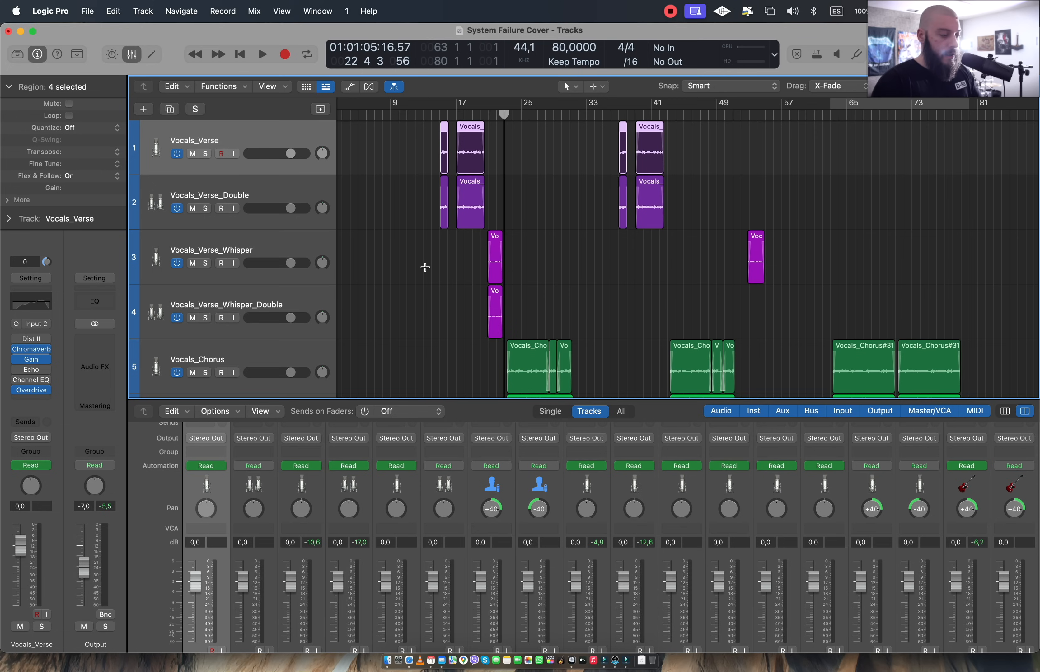
click(294, 247)
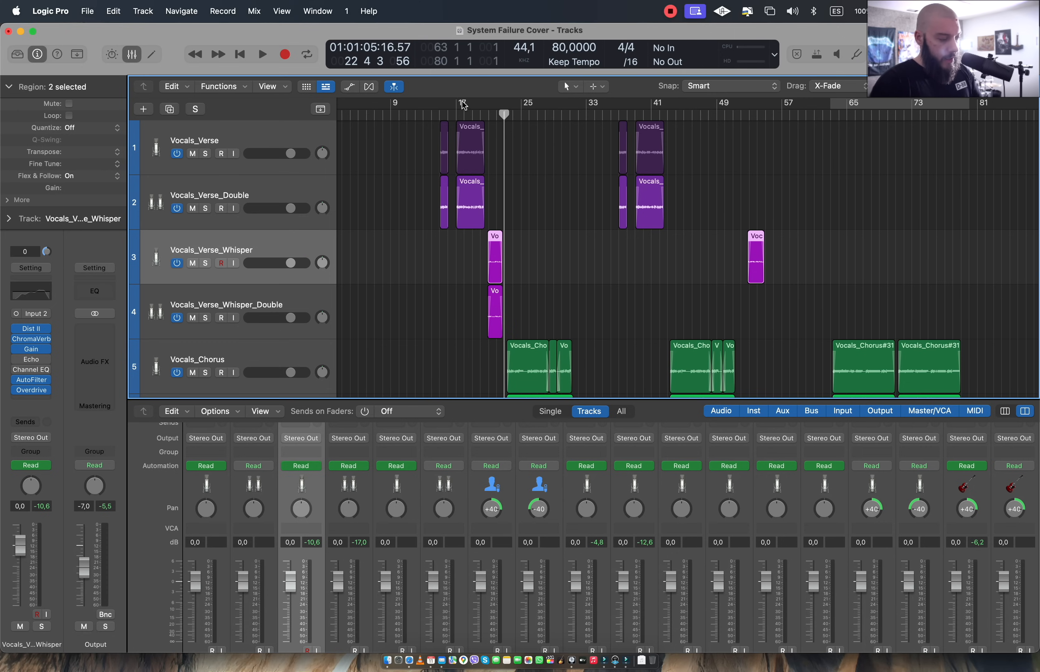
Solo Vocals_Verse_Whisper and listen to its first passage from bar 20
click(482, 114)
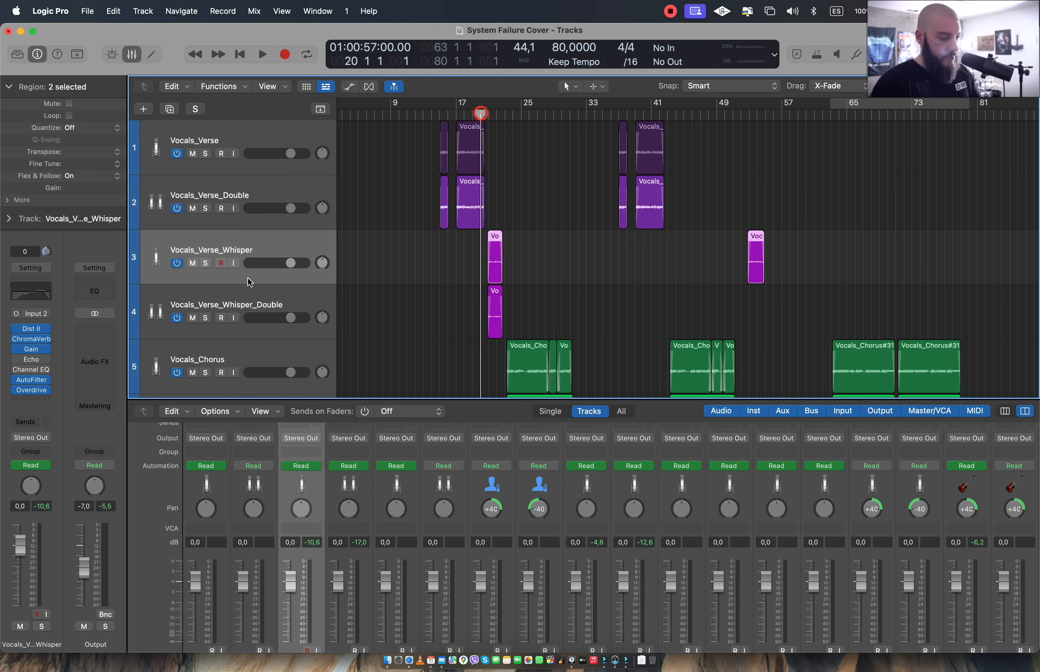
click(205, 263)
key(space)
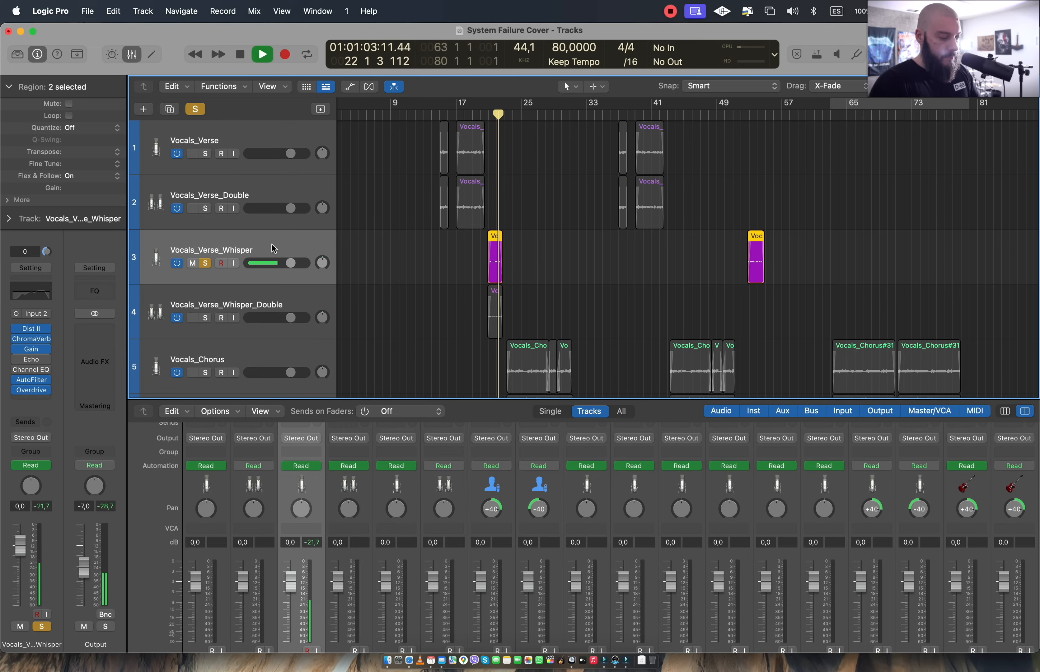
key(space)
Return the playhead to bar 20, solo only Vocals_Verse_Whisper_Double and listen to it until about bar 21
click(484, 115)
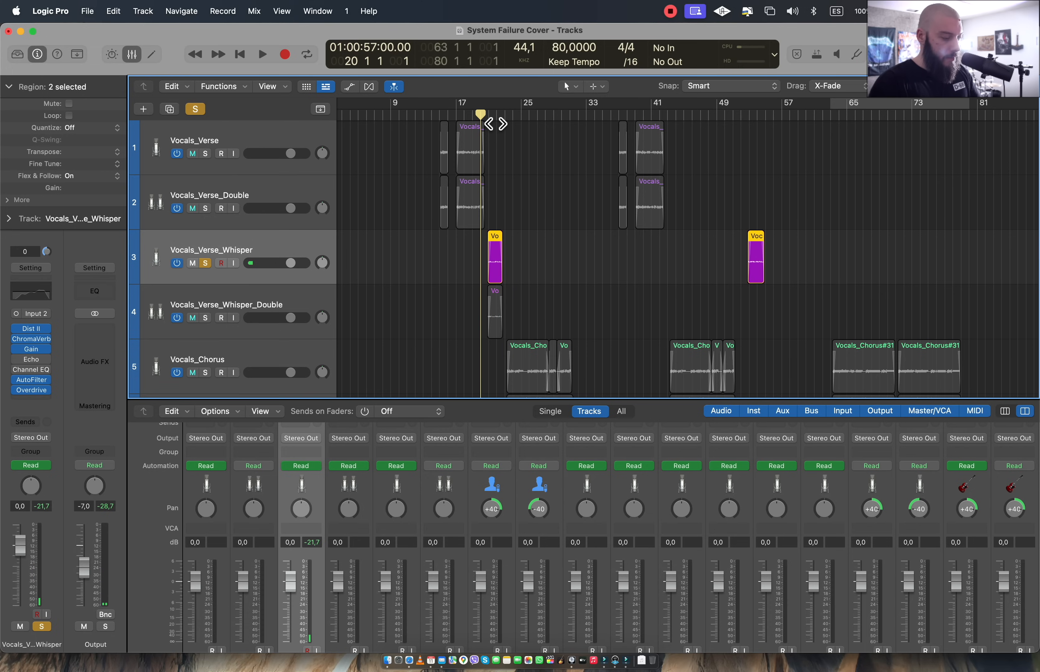
click(205, 317)
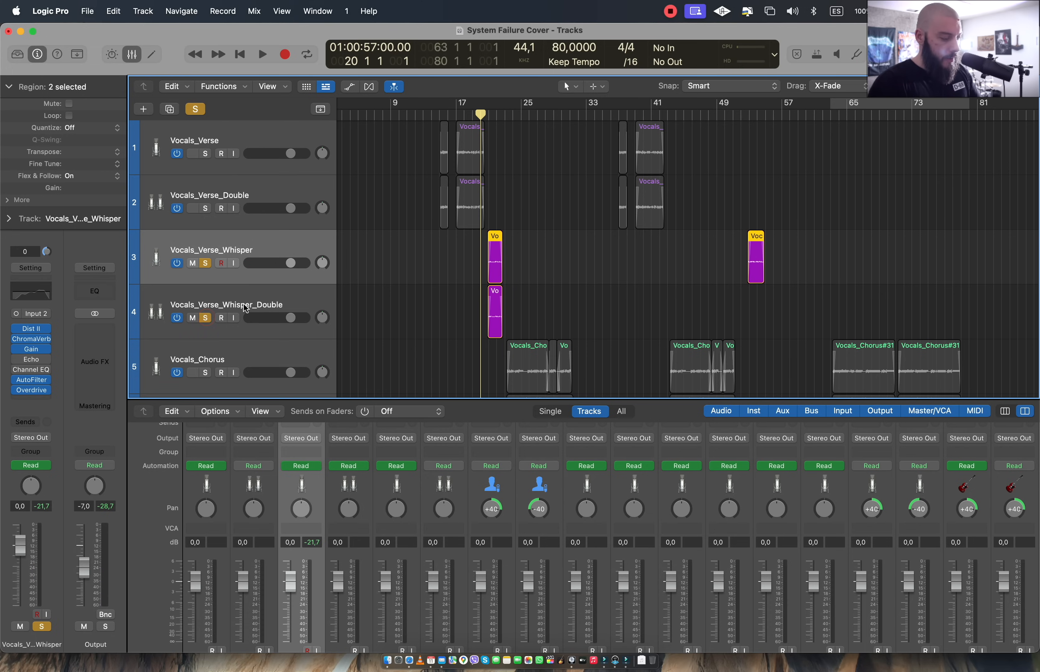
click(286, 299)
mouse_move(37, 392)
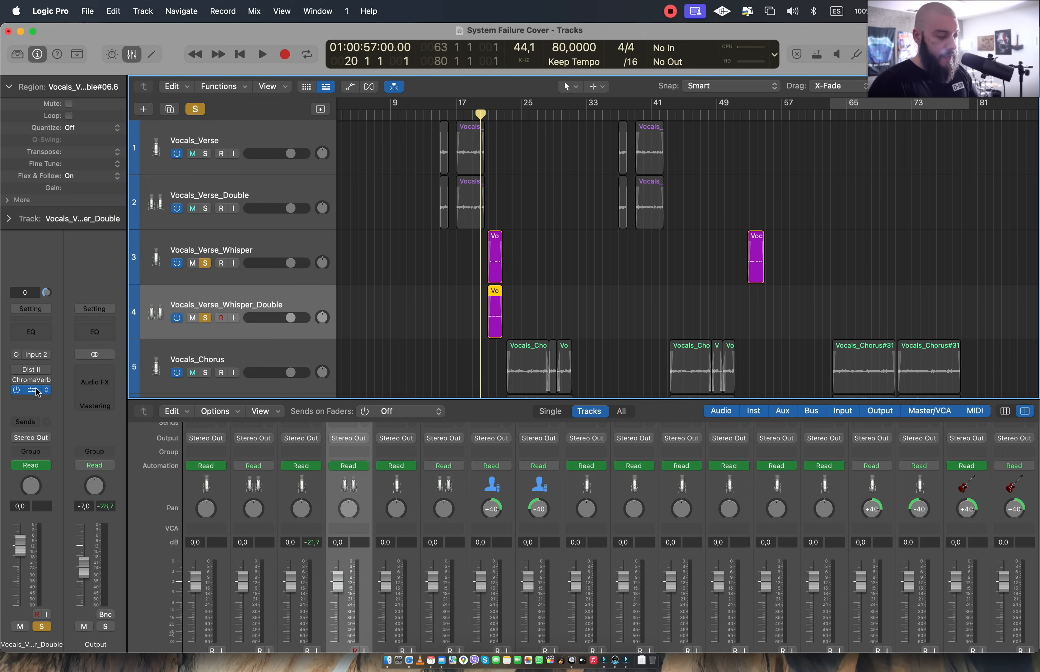
click(206, 263)
key(space)
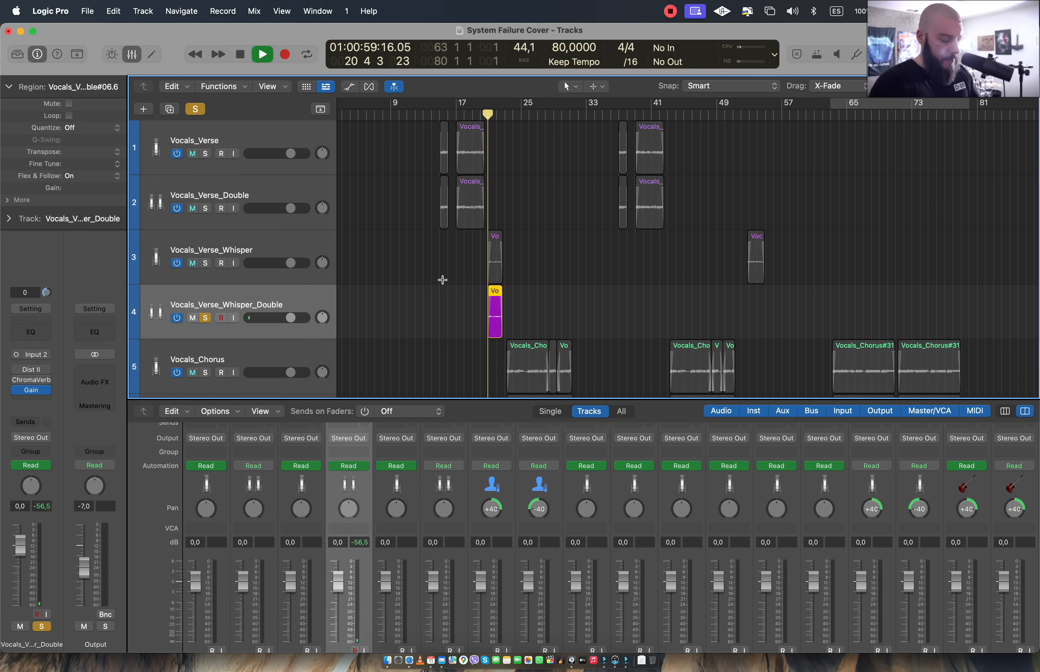
key(space)
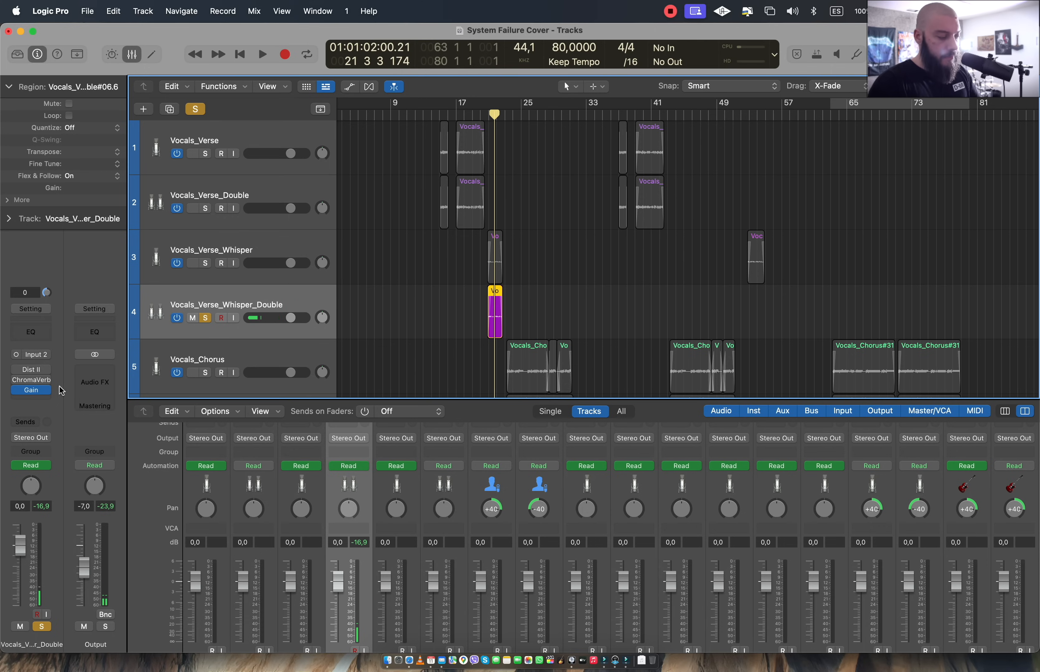
Check the Gain plug-in on Vocals_Verse_Whisper_Double, and listen to that track together with the soloed Vocals_Verse_Whisper from bar 21
click(35, 390)
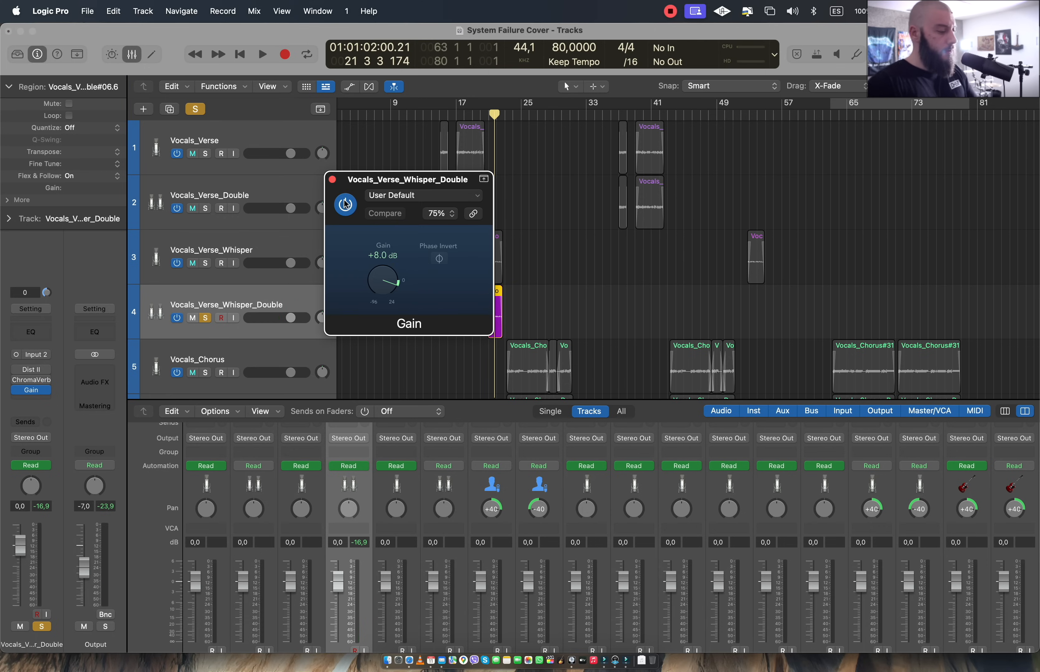
click(332, 179)
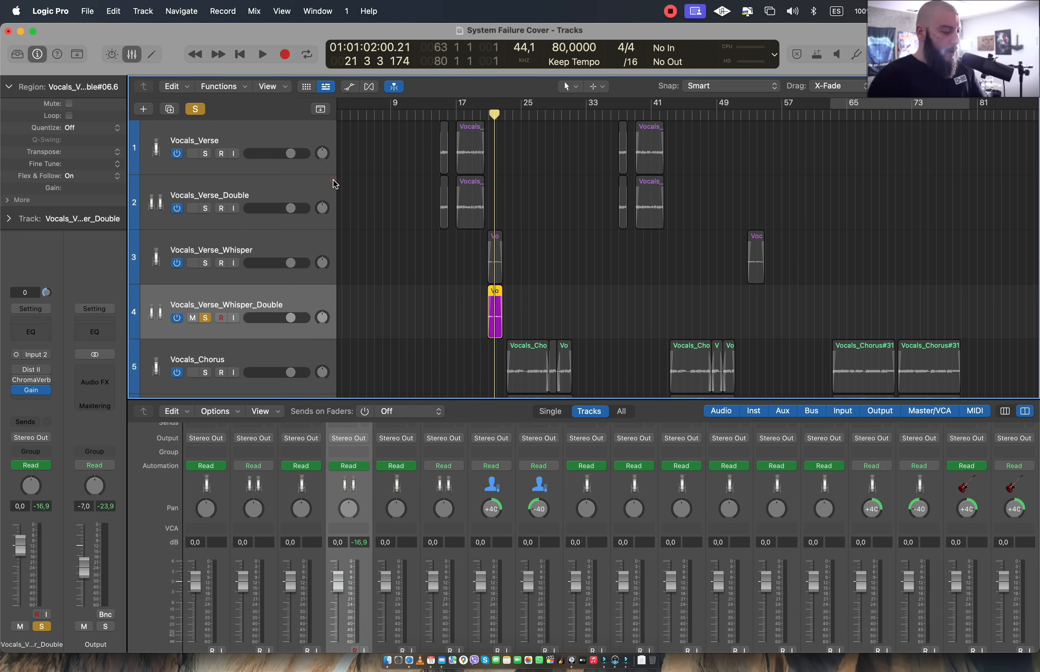
click(270, 247)
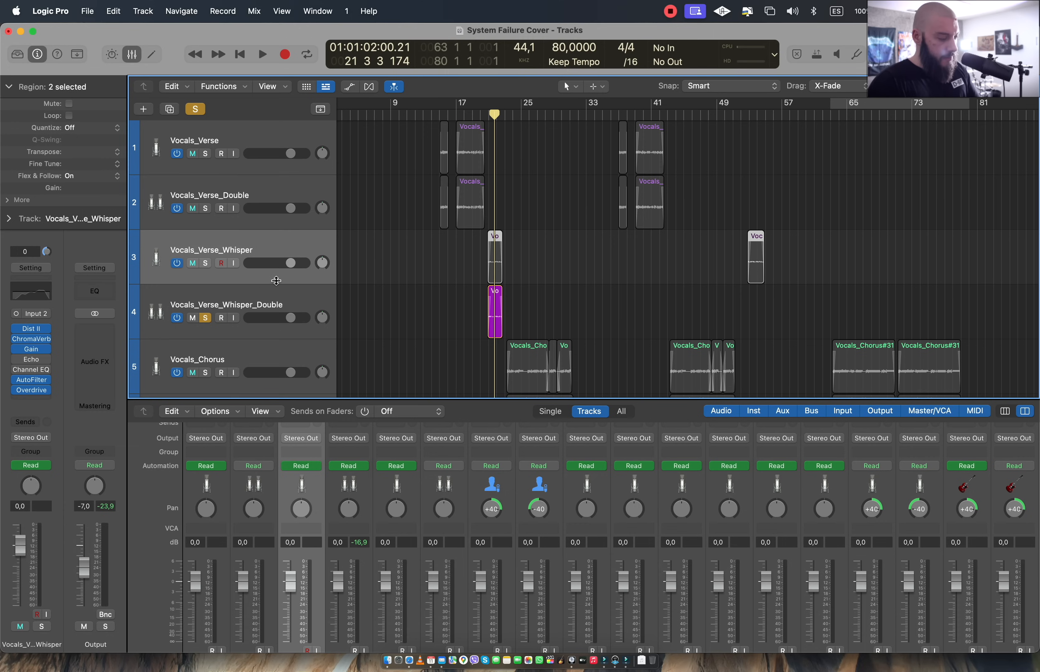
click(205, 264)
click(488, 117)
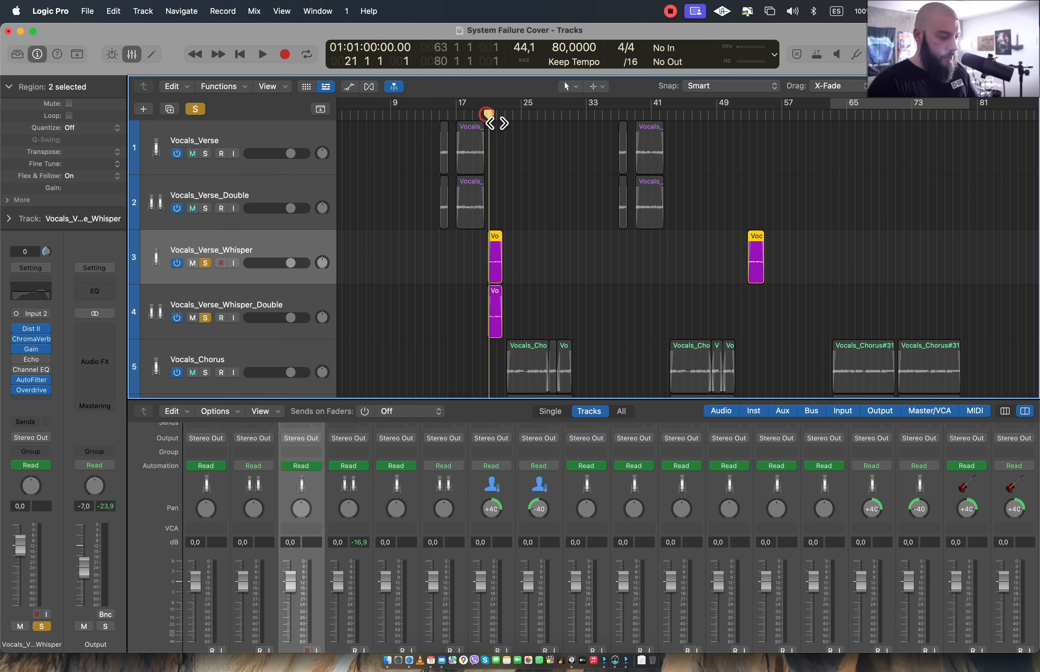
key(space)
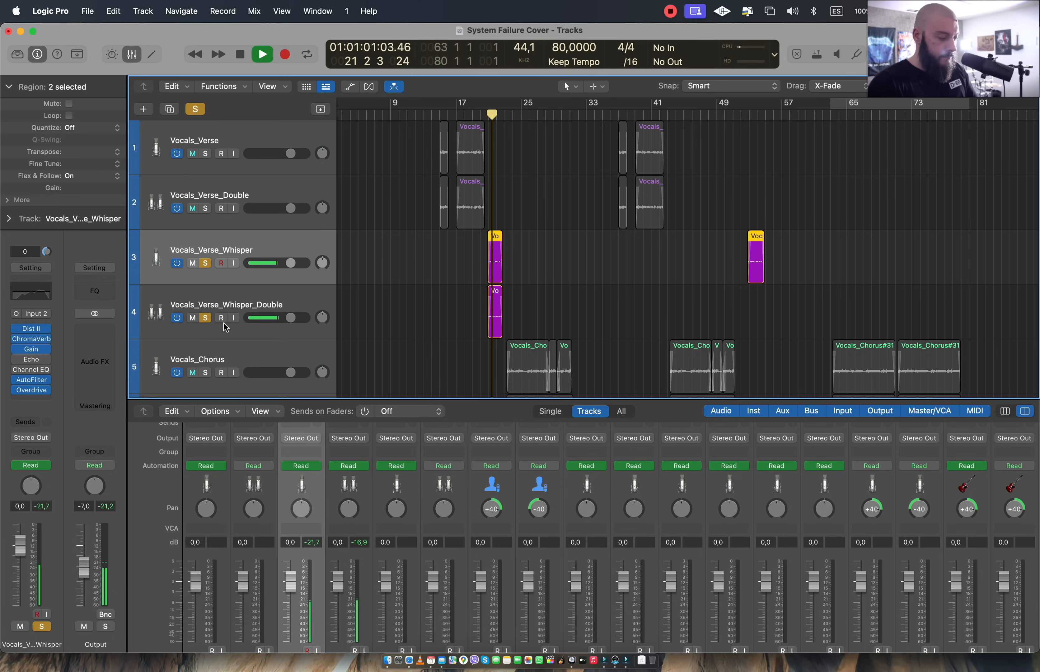
click(205, 318)
click(207, 319)
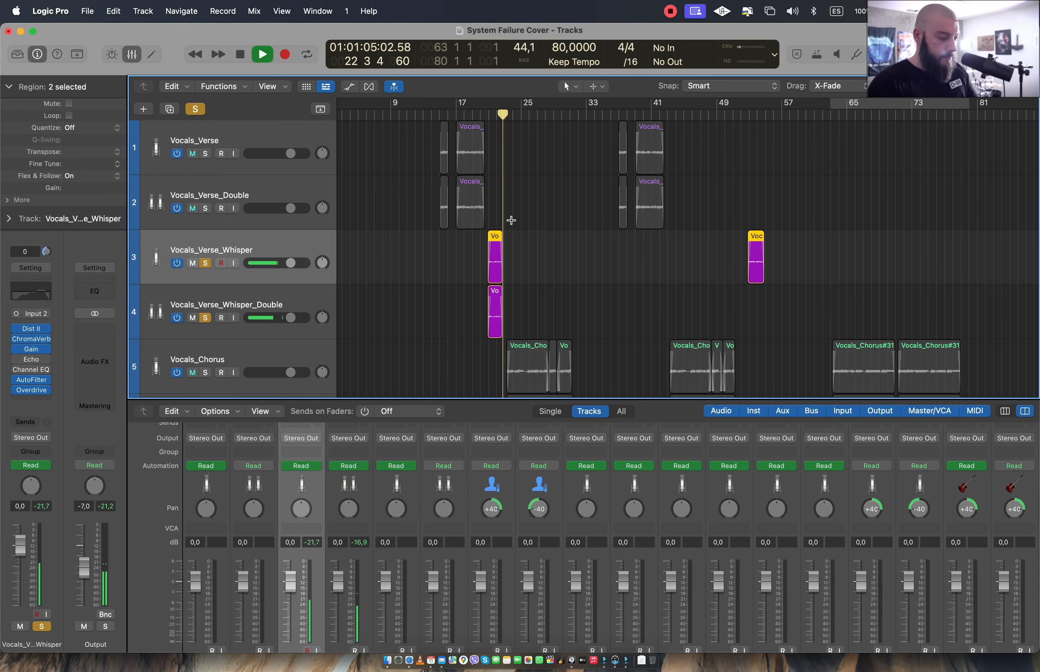
key(space)
Clear all track solos and select the Vocals_Screams_Verse track
scroll(561, 204, down, 2)
scroll(561, 202, down, 14)
click(194, 107)
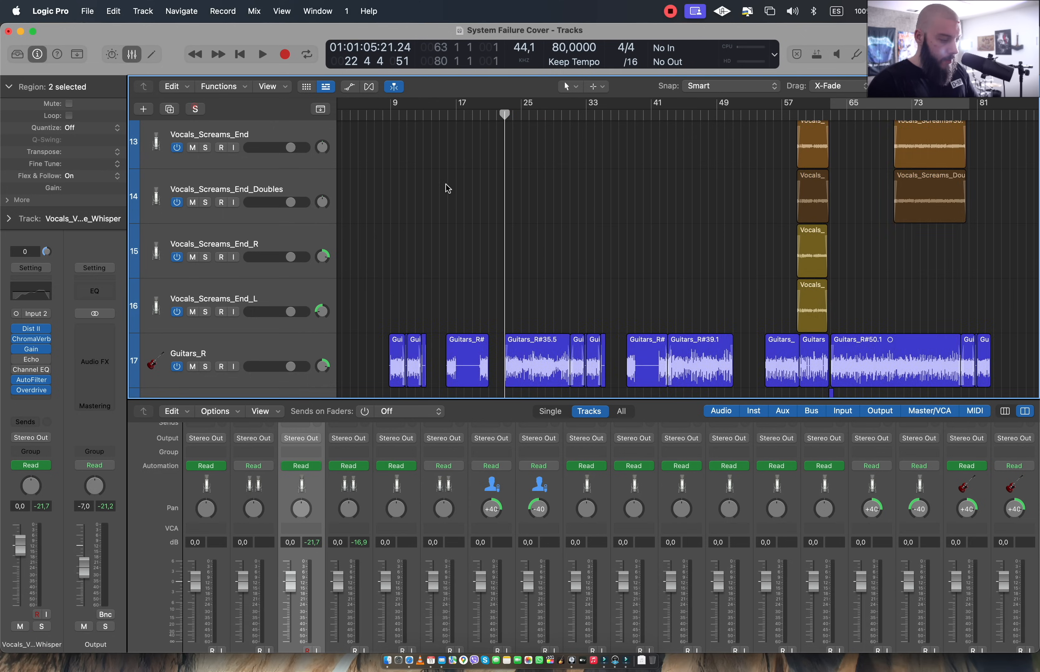
scroll(458, 194, up, 4)
scroll(460, 197, up, 3)
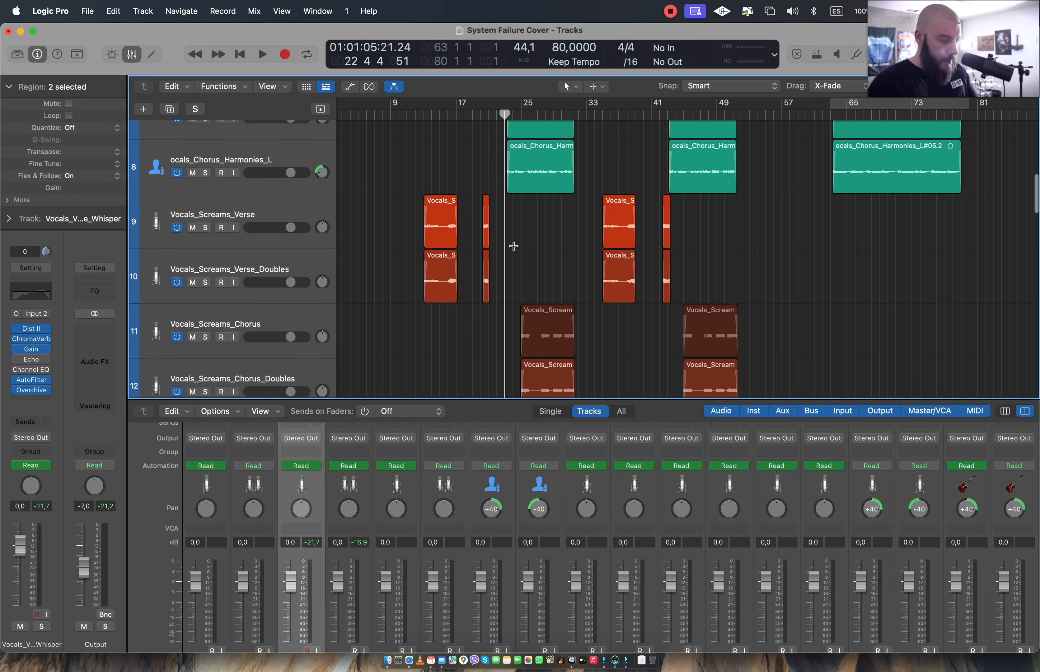
click(295, 320)
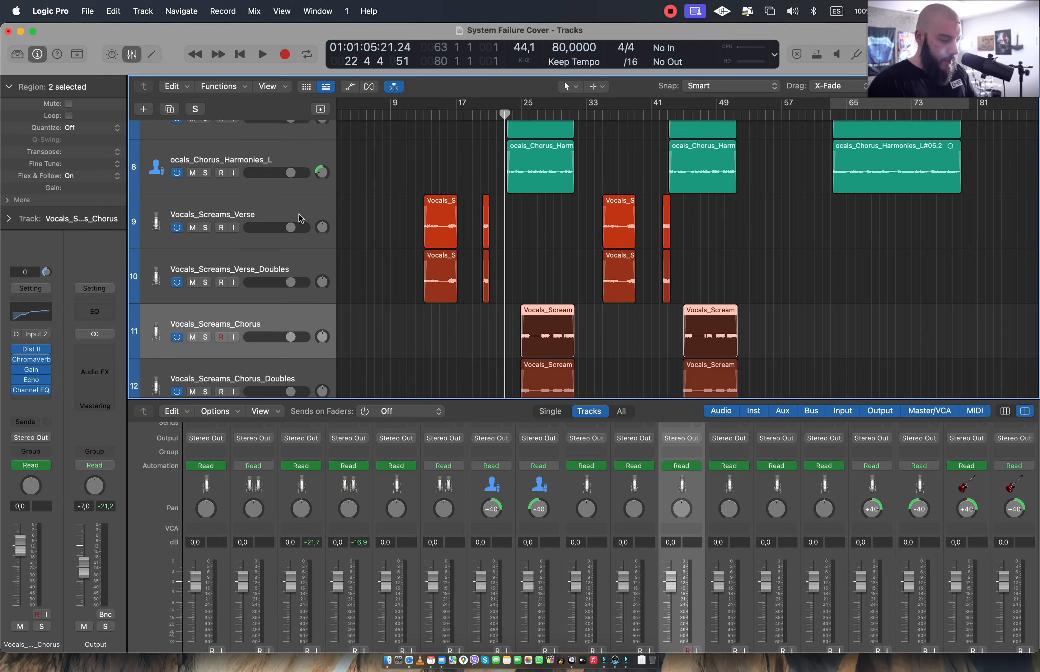
click(296, 210)
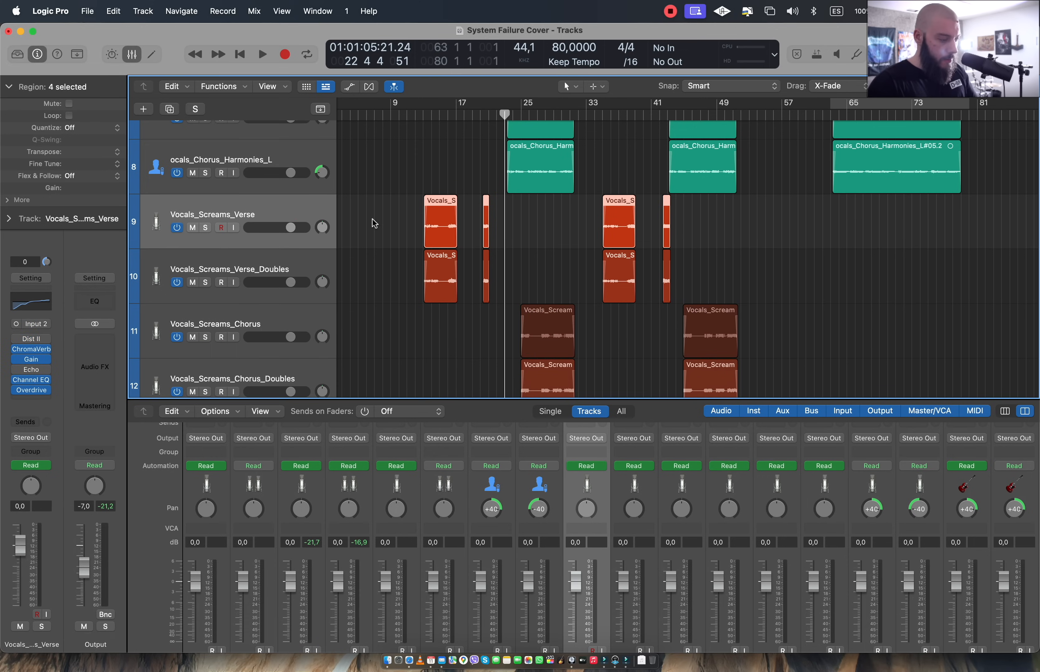
Solo Vocals_Screams_Verse, listen to it from bar 13, and examine its ChromaVerb settings
click(433, 127)
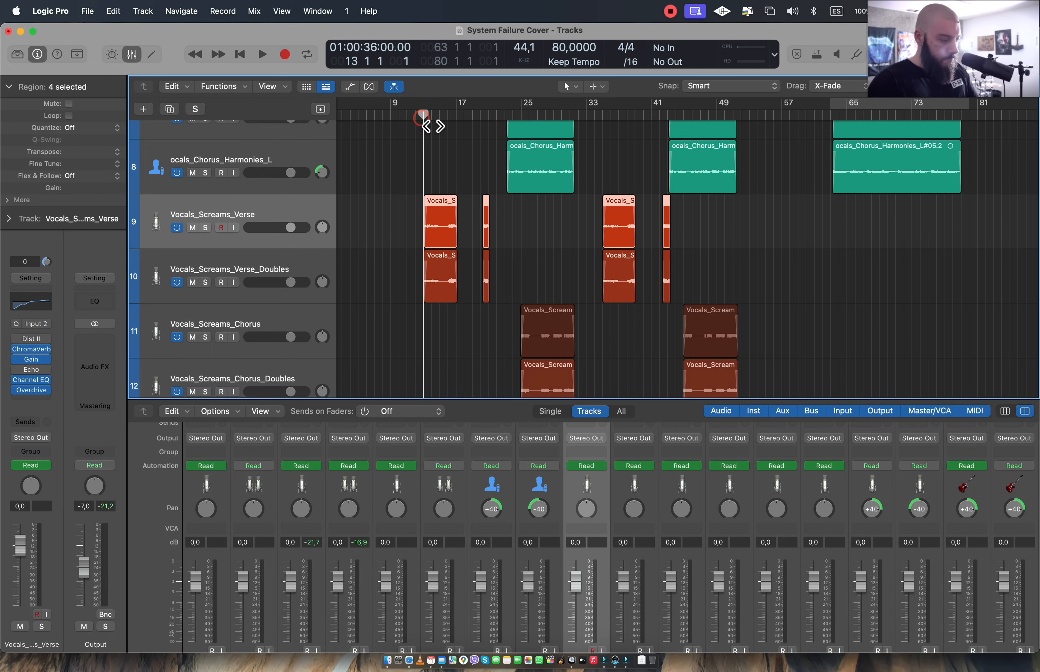
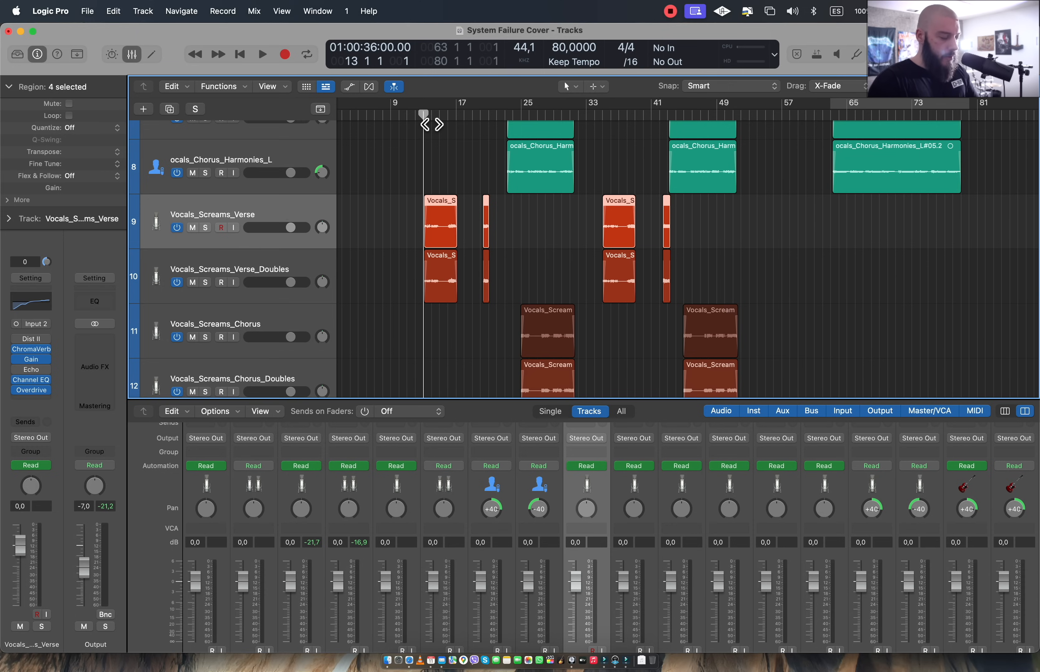
key(comma)
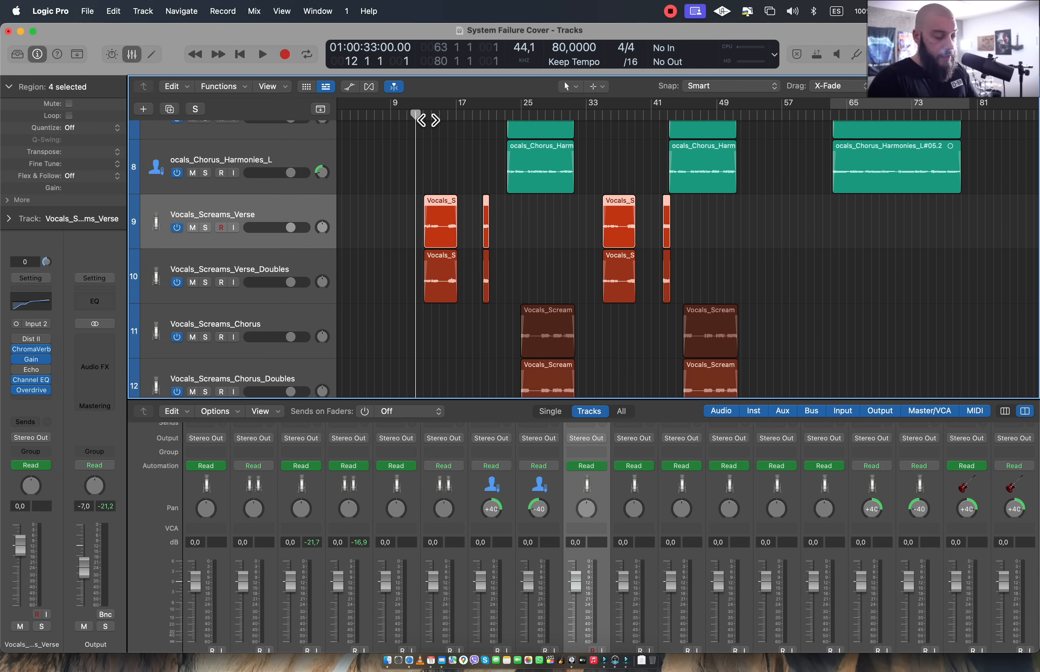
key(period)
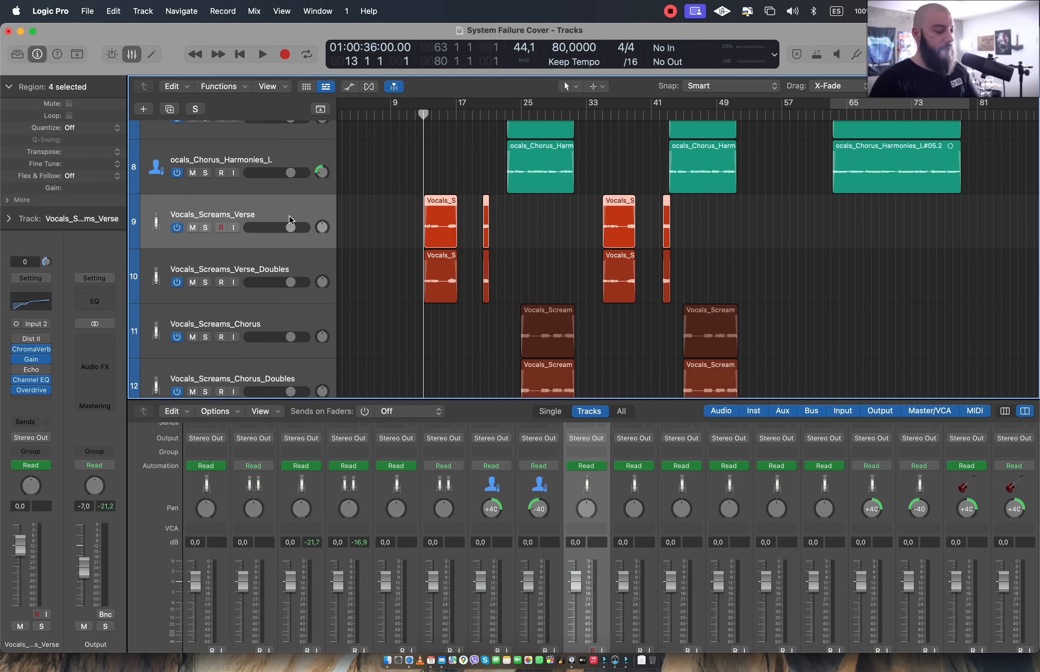
click(206, 227)
key(space)
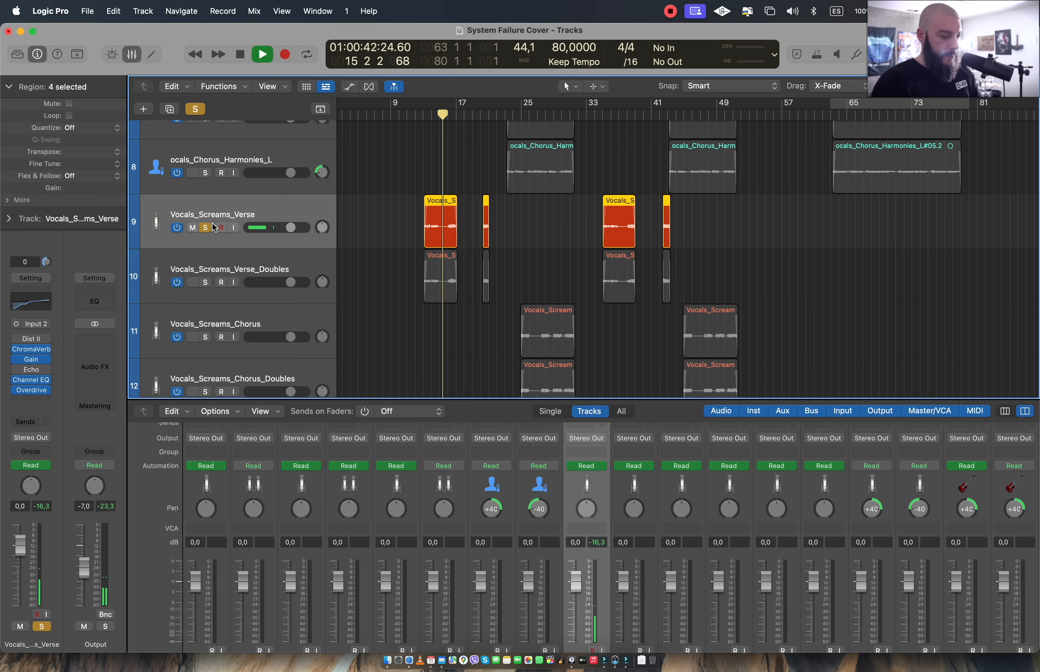
key(space)
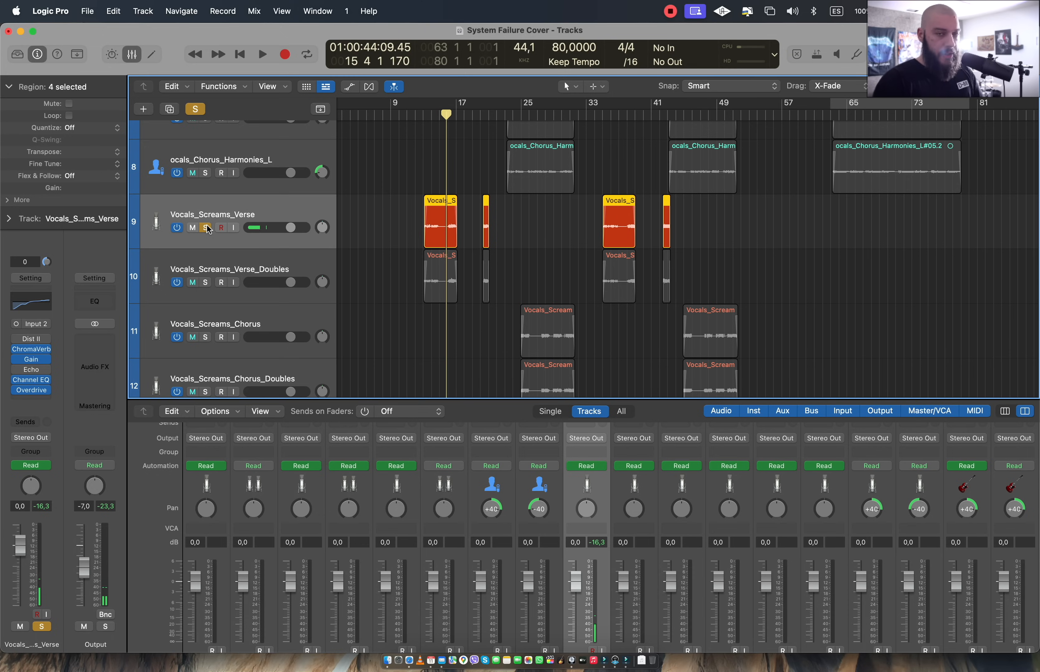
click(31, 349)
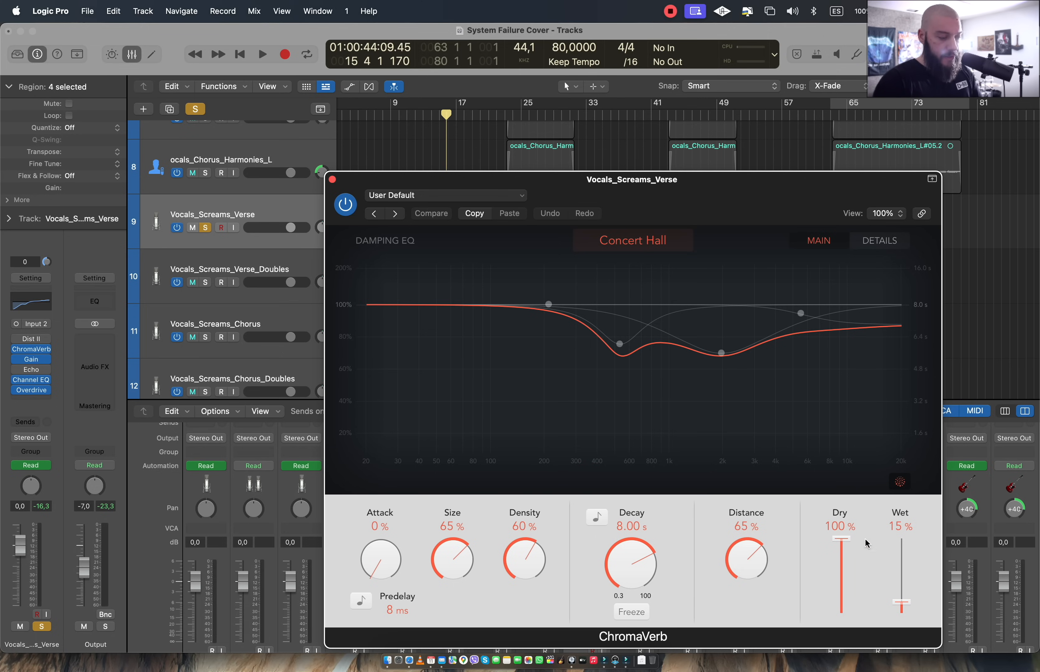
click(332, 179)
Clear the solo and listen to the first verse scream passage in the full mix
click(428, 121)
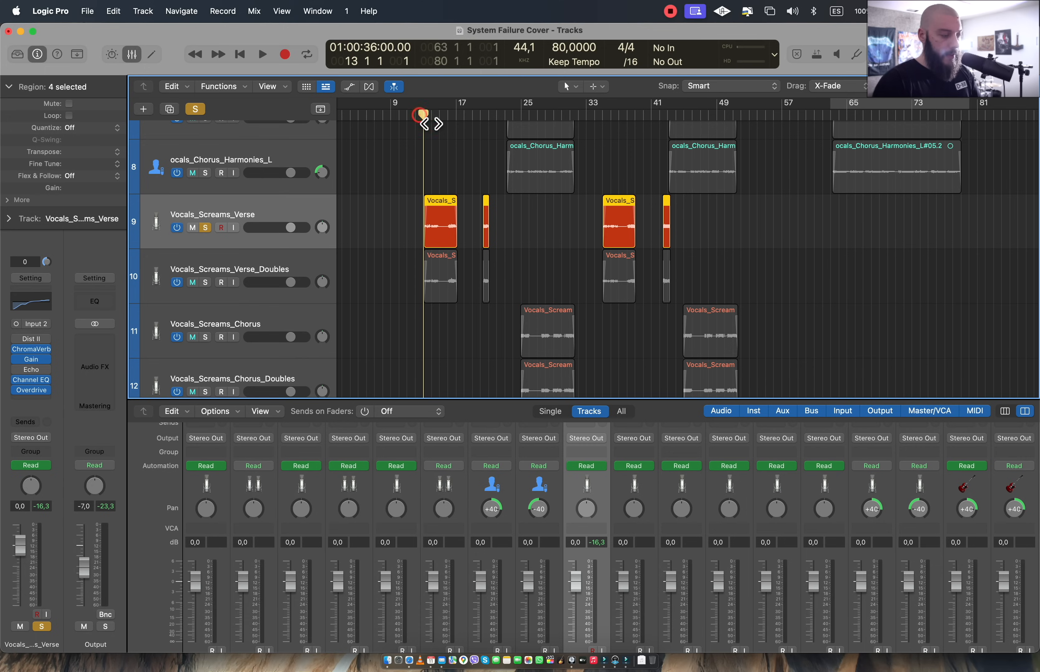
click(195, 109)
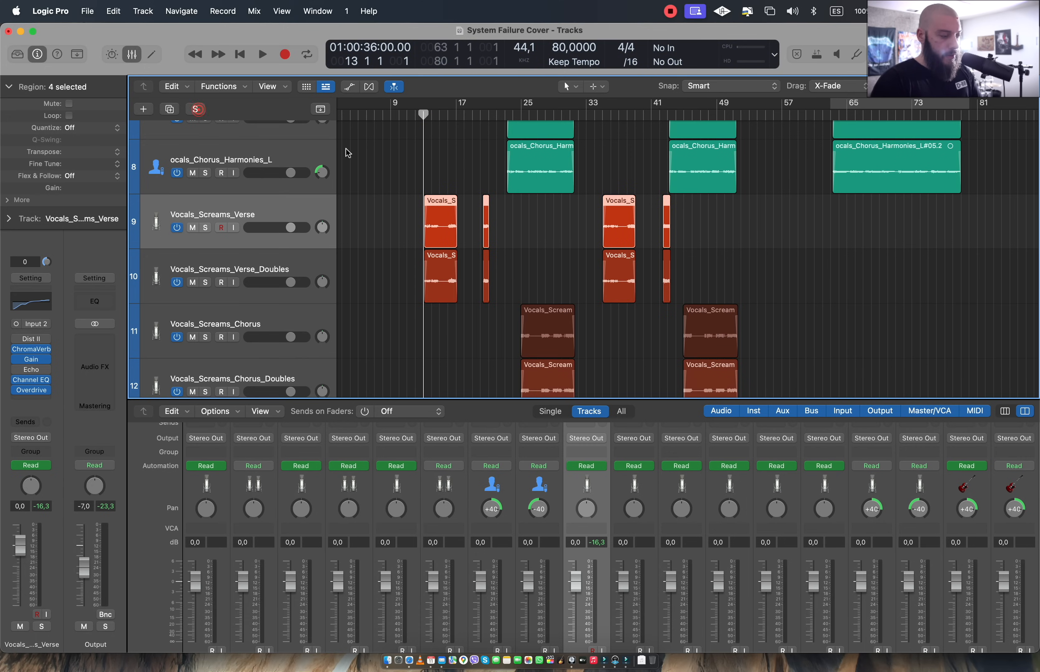
drag(423, 123, 418, 124)
key(space)
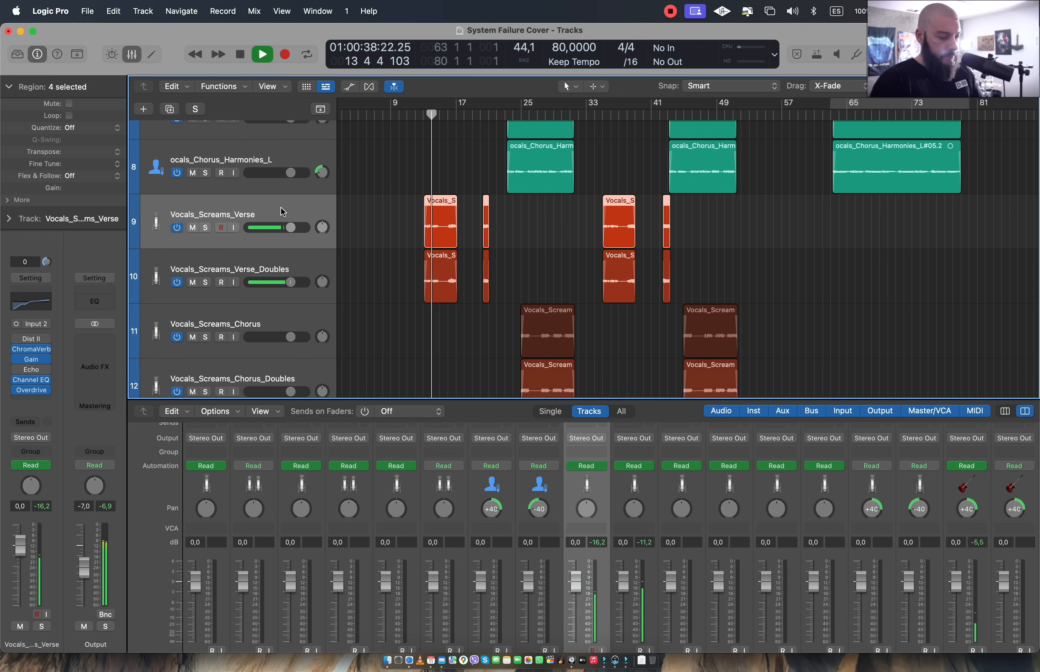
key(space)
click(297, 203)
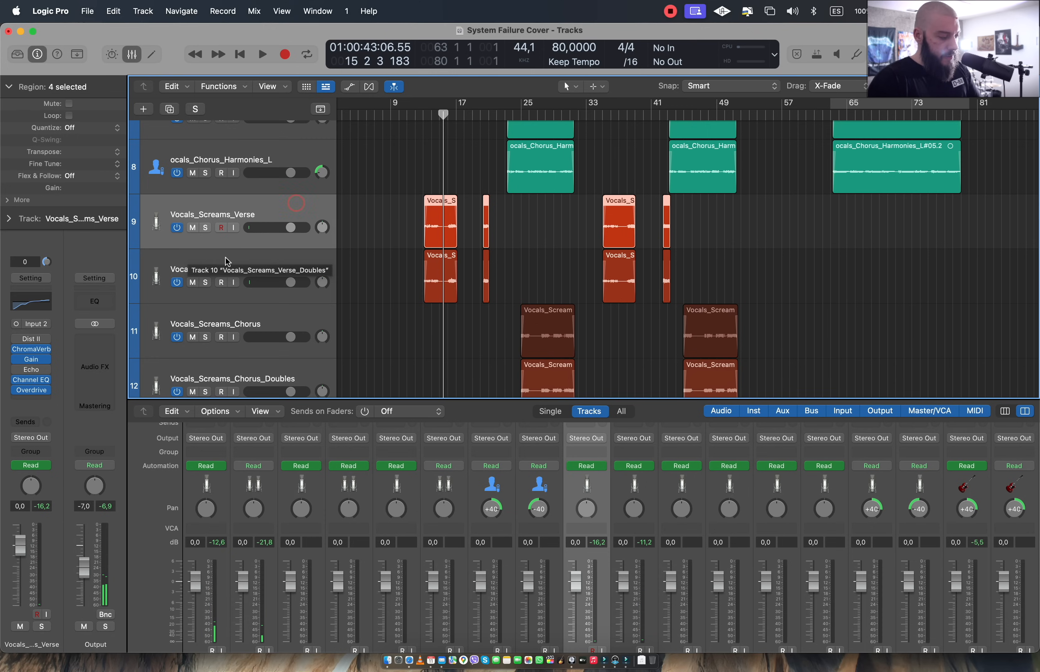
Check the ChromaVerb and Gain settings on Vocals_Screams_Verse, closing each plug-in window again
click(31, 349)
click(332, 179)
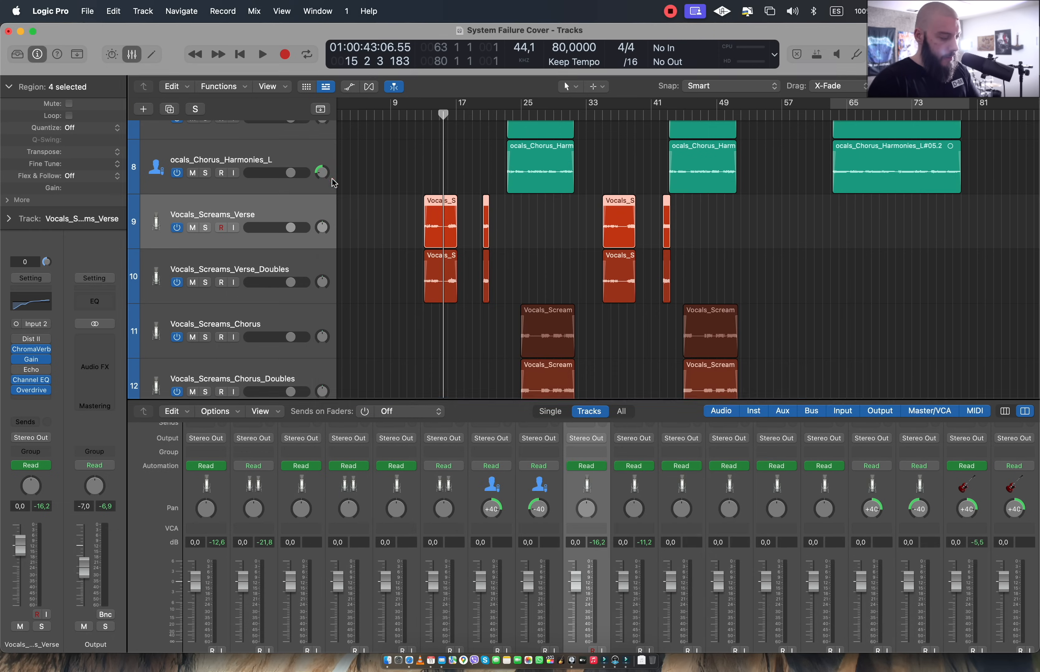
click(32, 359)
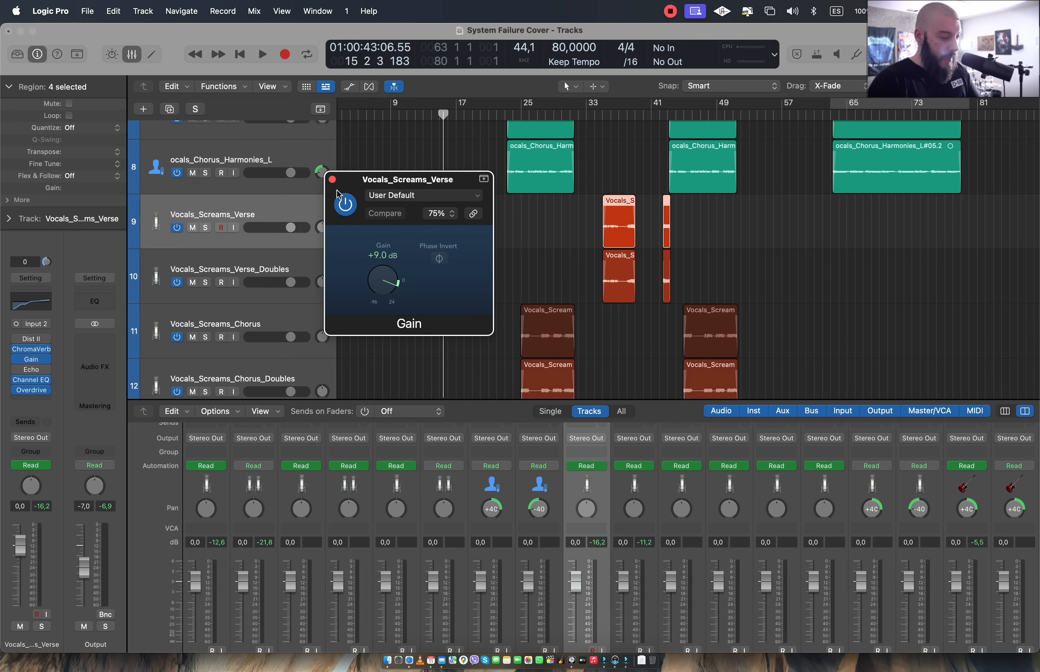
click(332, 180)
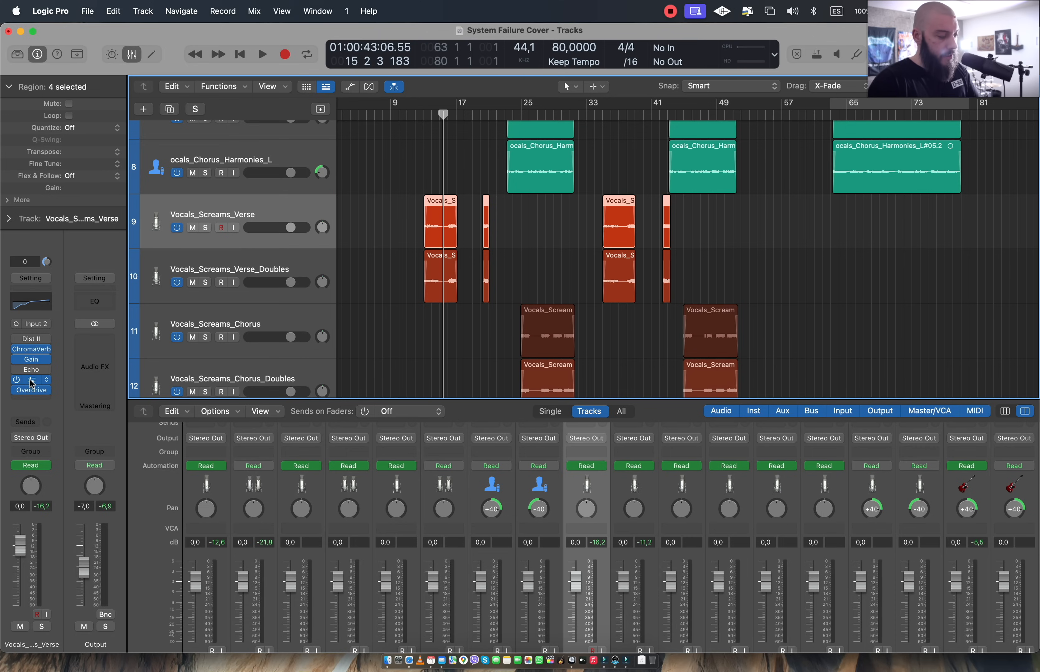
Solo Vocals_Screams_Verse and examine the bands of its Channel EQ curve, keeping the track's regions in view
click(37, 298)
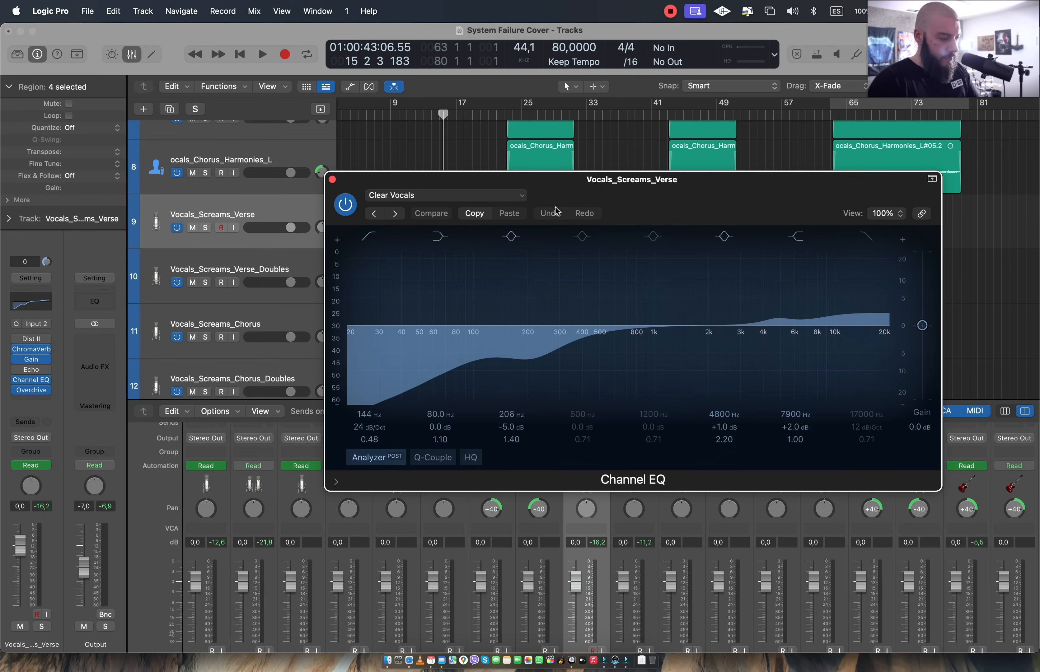
drag(570, 187, 585, 336)
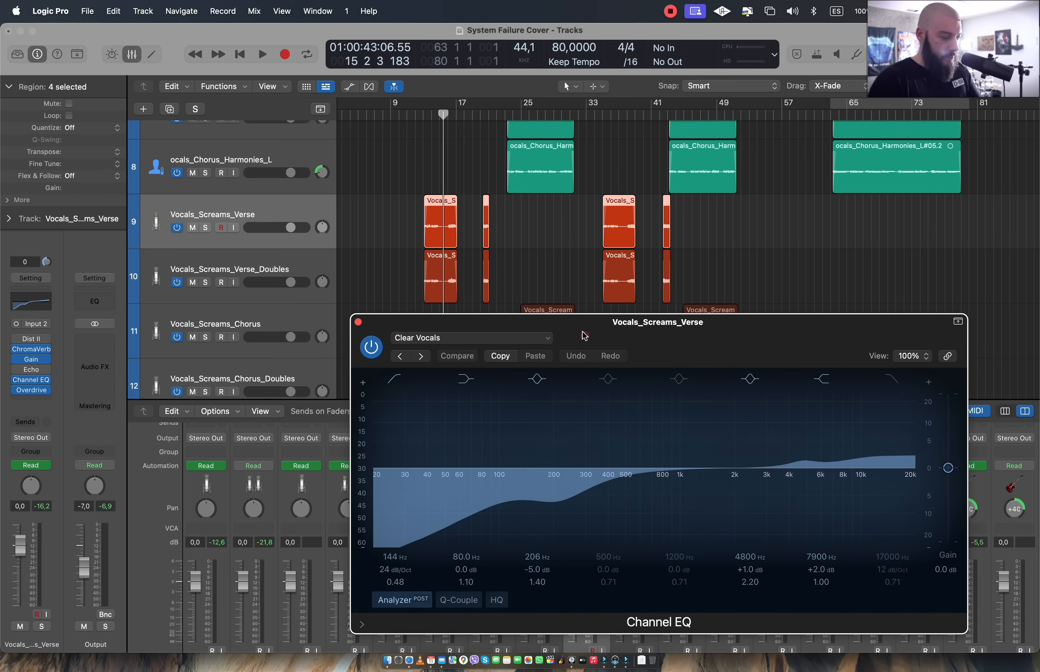
click(206, 228)
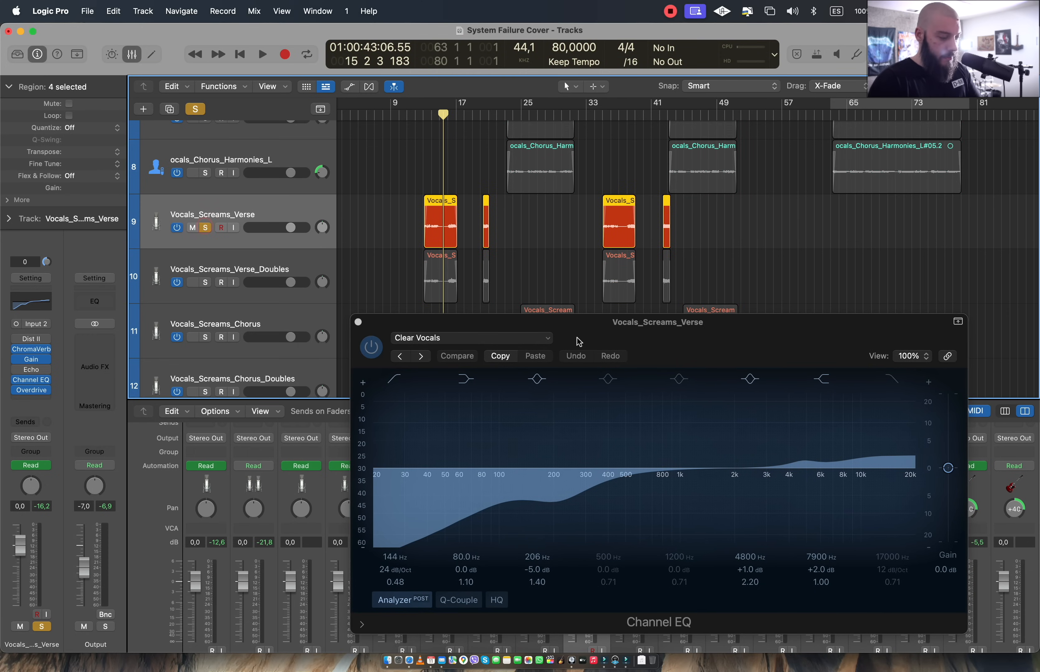
drag(591, 336, 589, 295)
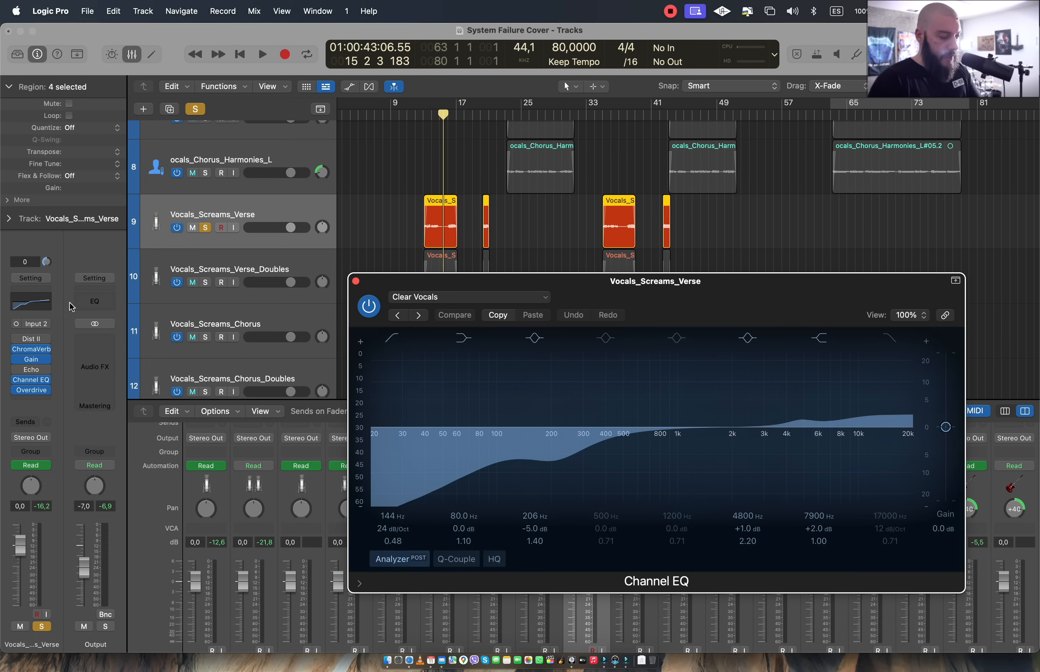
click(535, 301)
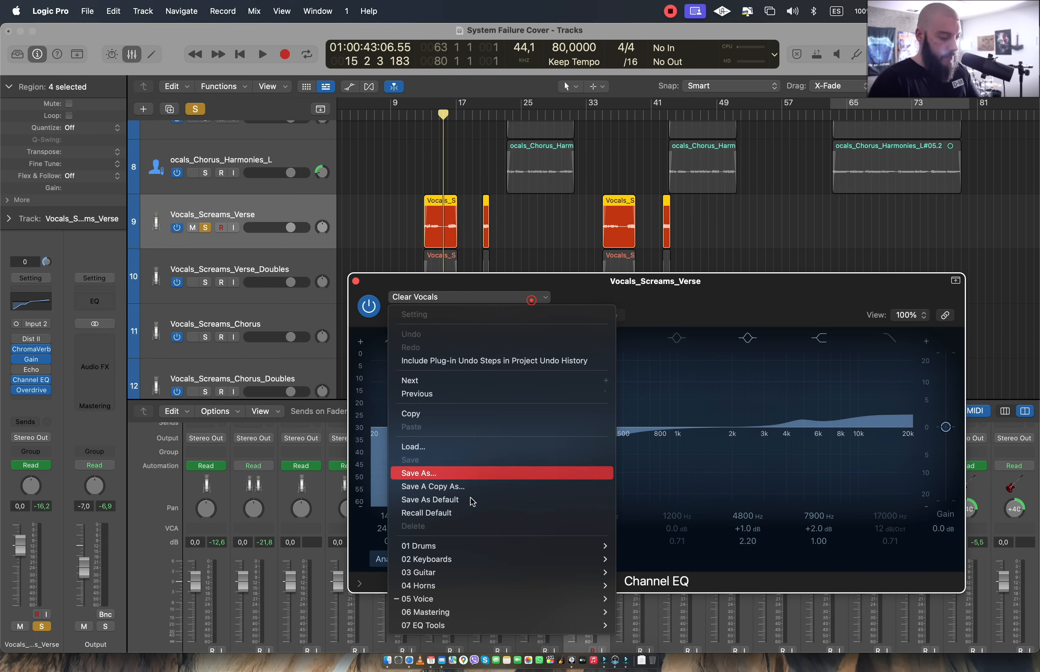
click(738, 296)
drag(603, 295, 595, 288)
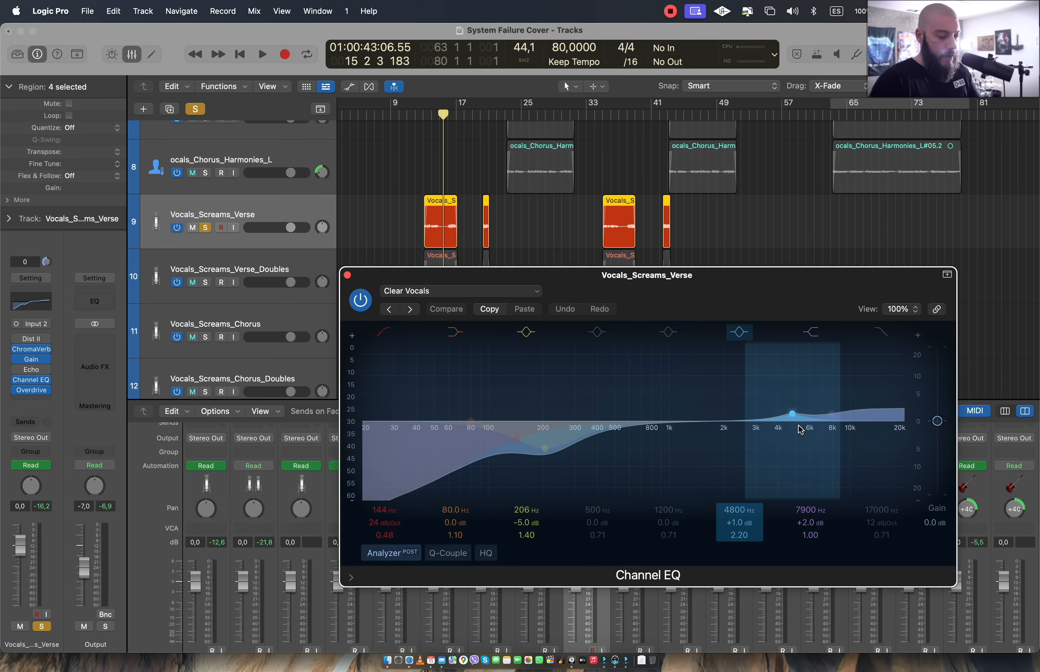
drag(717, 287, 713, 333)
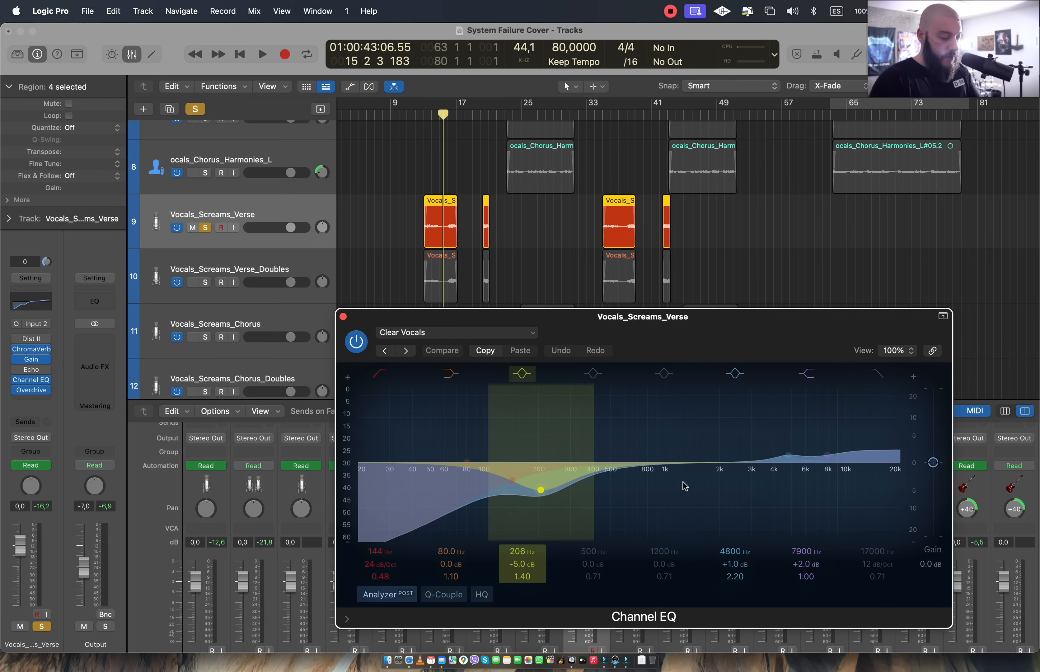
drag(707, 336, 707, 348)
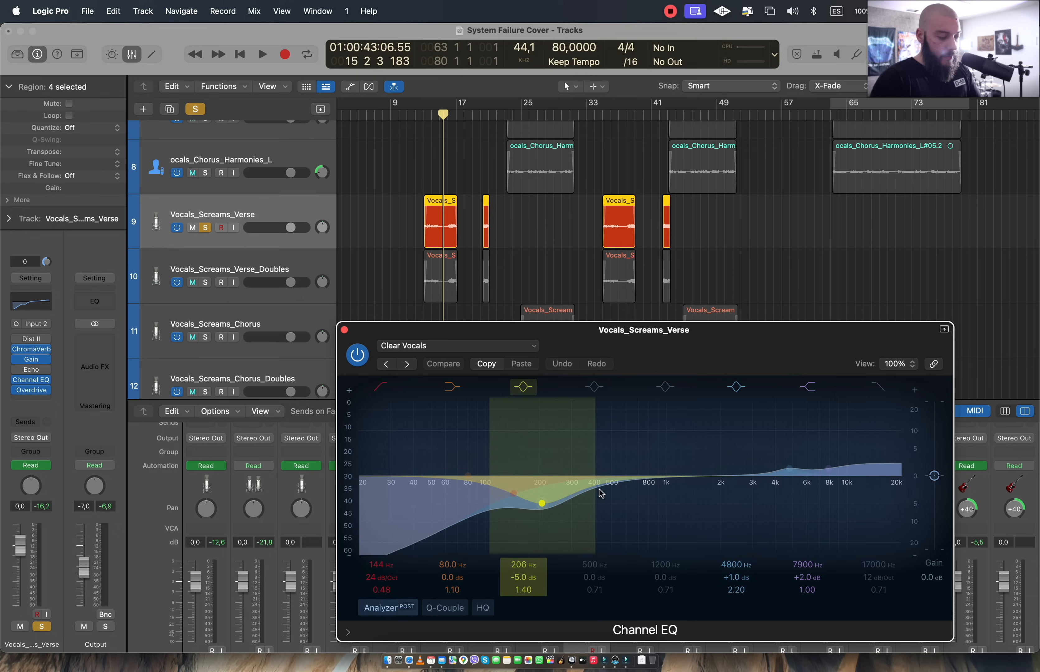
mouse_move(729, 345)
mouse_down()
mouse_move(751, 347)
mouse_move(723, 335)
mouse_up()
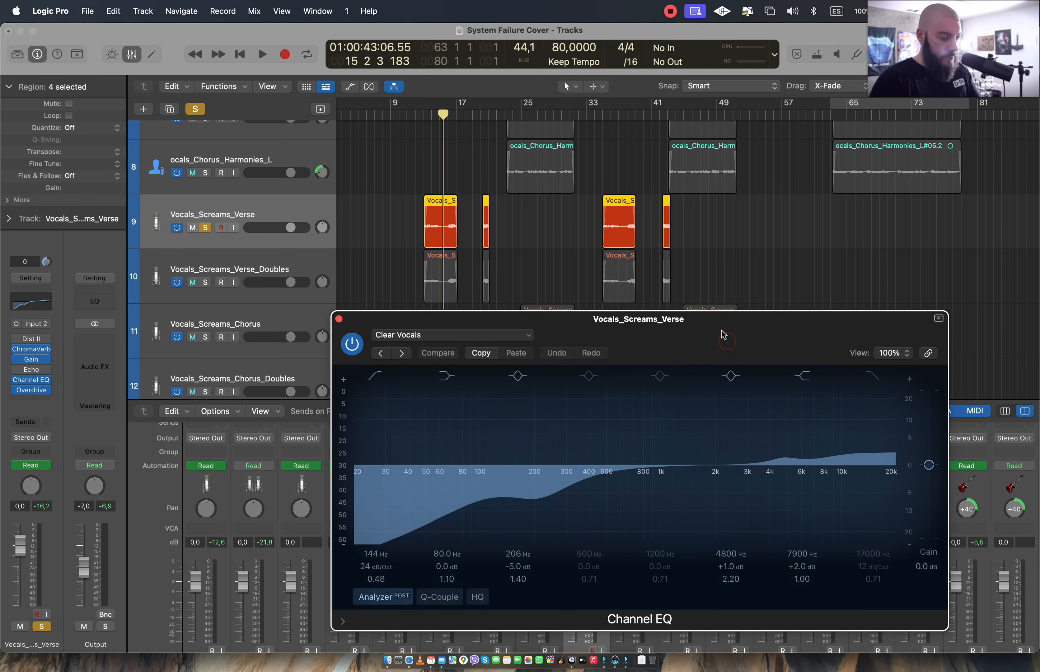
Play the first passage of the soloed Vocals_Screams_Verse while watching the Channel EQ analyzer, and stop within bar 13
click(420, 119)
key(space)
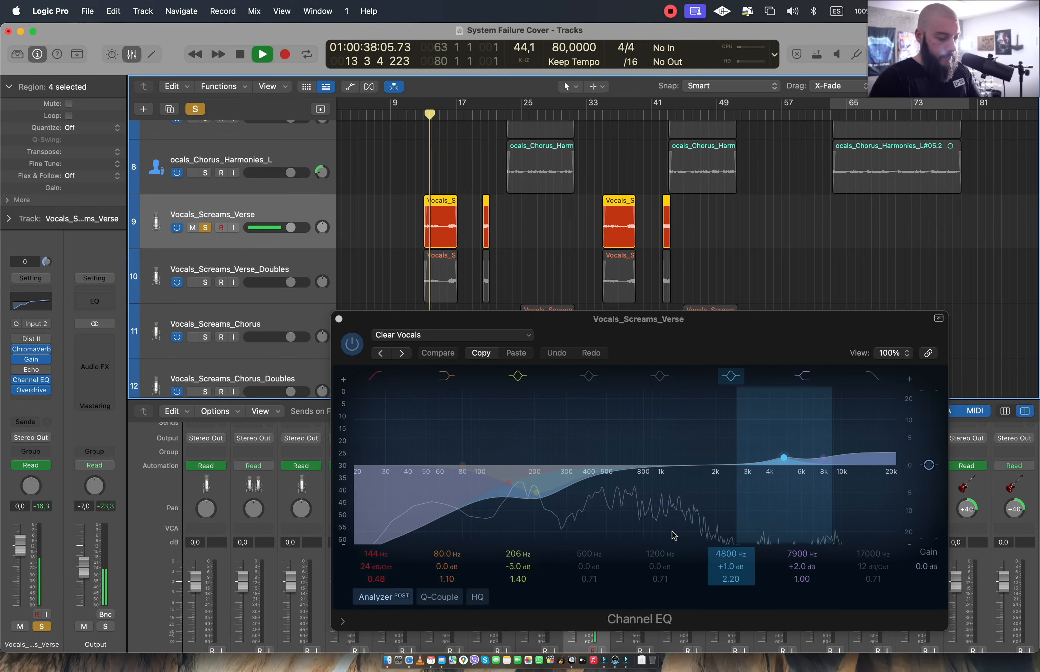
key(space)
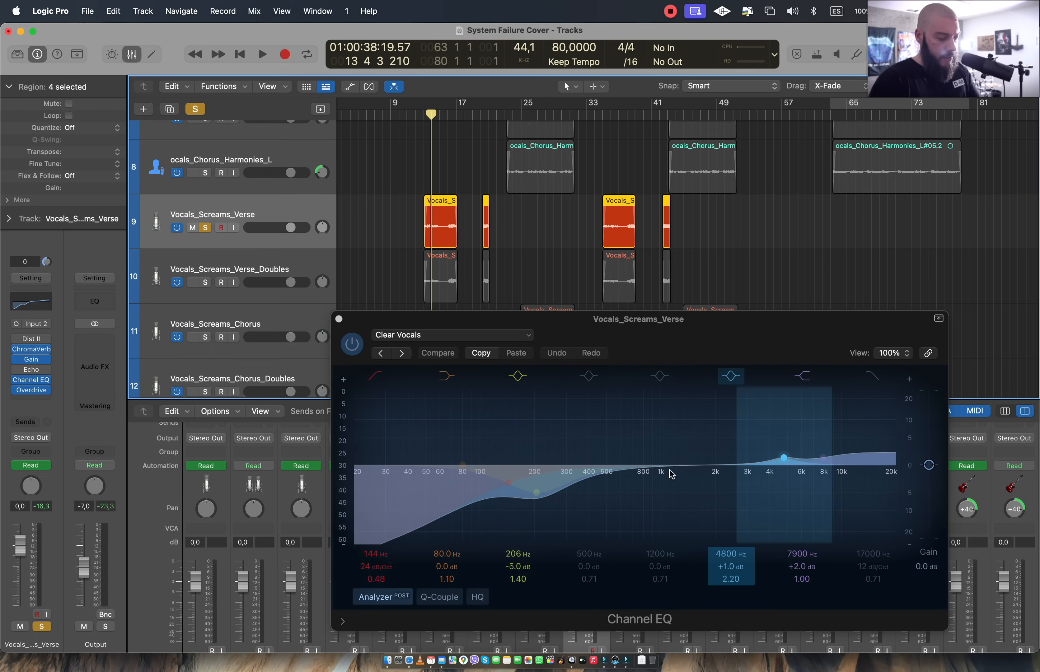
drag(747, 330, 745, 322)
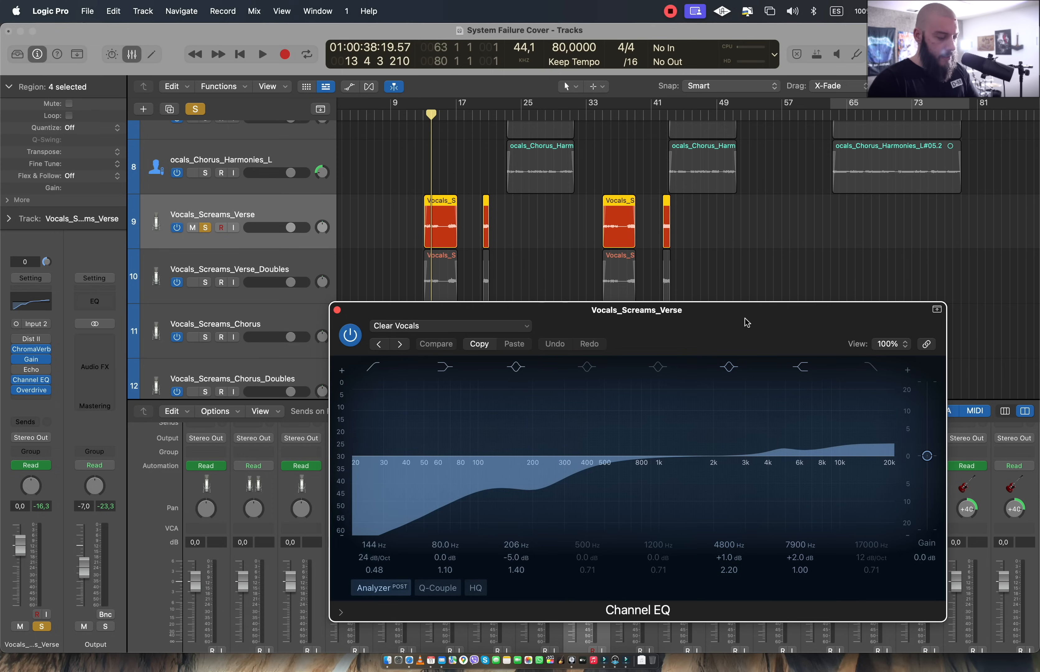
drag(747, 322, 752, 337)
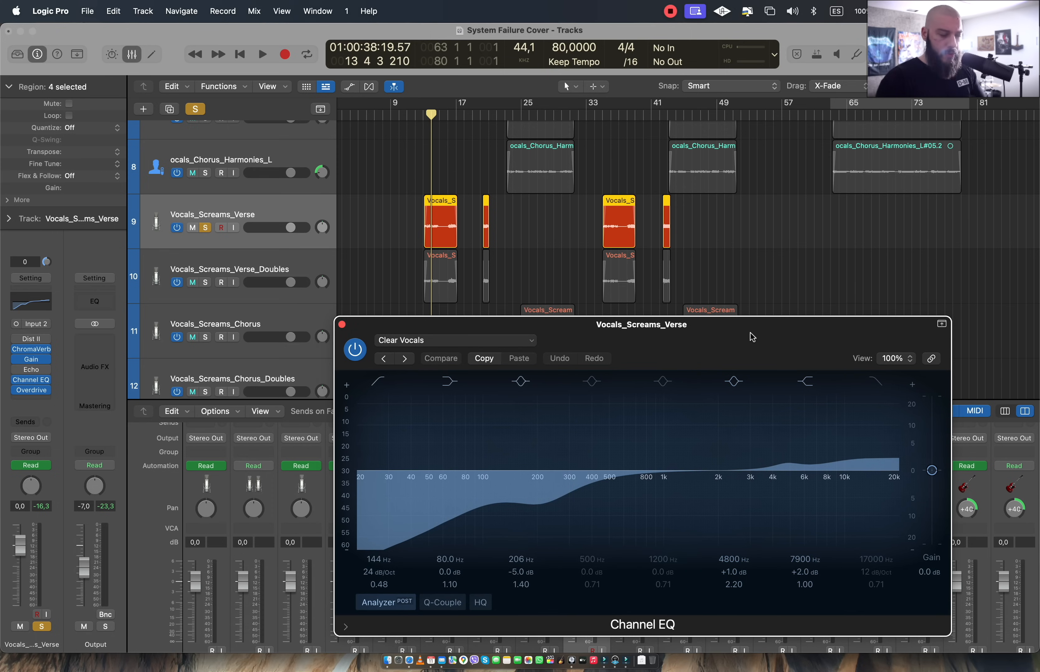
drag(738, 339, 745, 339)
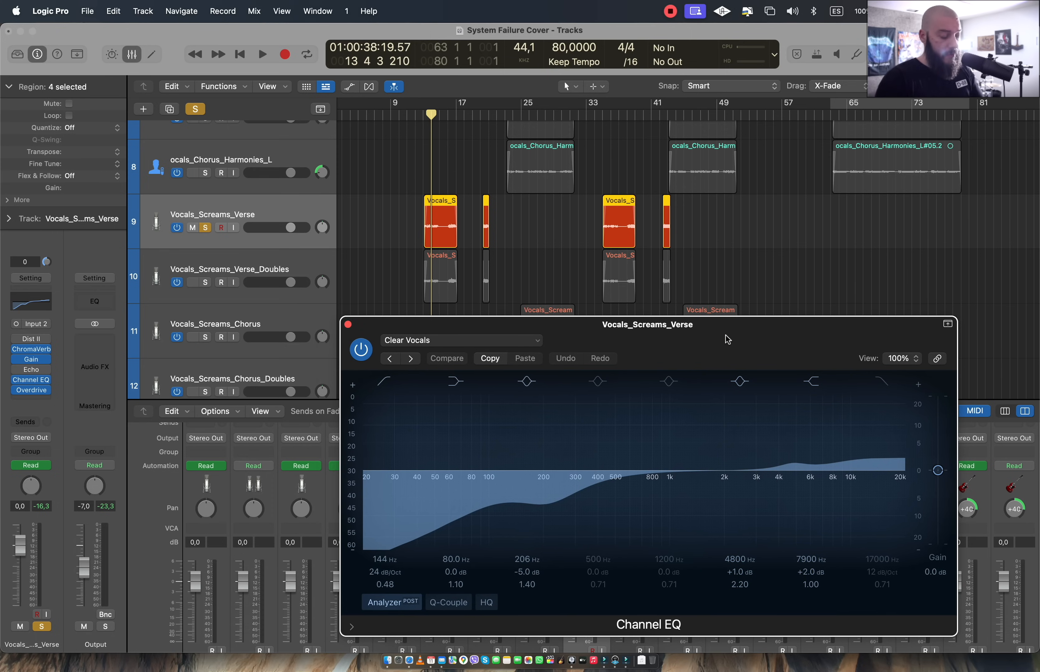
drag(725, 336, 732, 339)
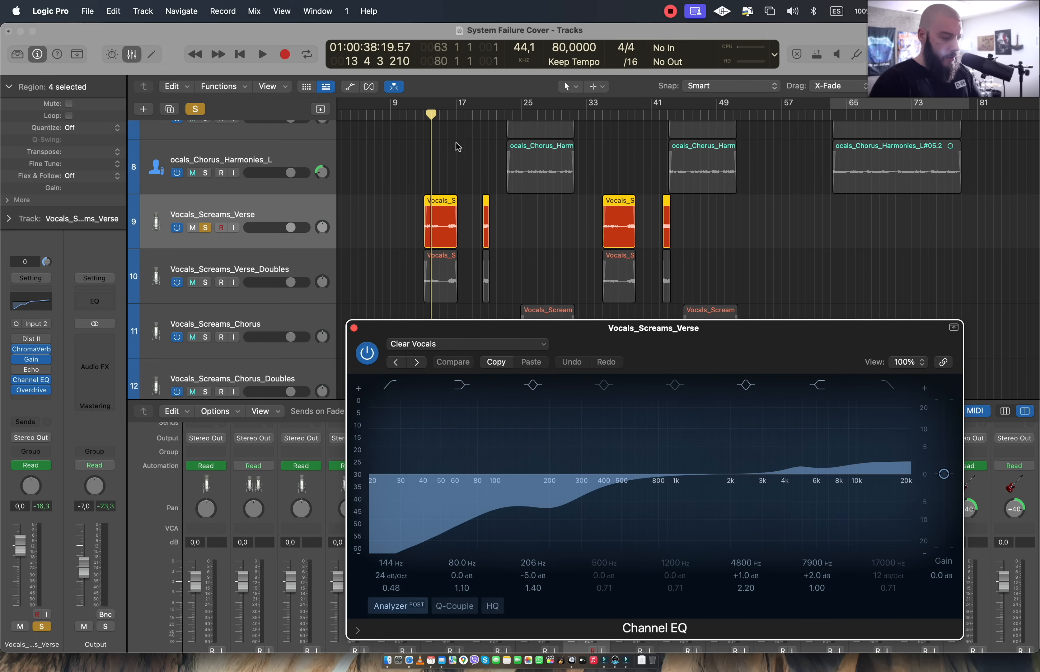
Replay the soloed Vocals_Screams_Verse from the start of bar 13, with its Channel EQ window in focus to watch the analyzer
click(419, 114)
click(423, 114)
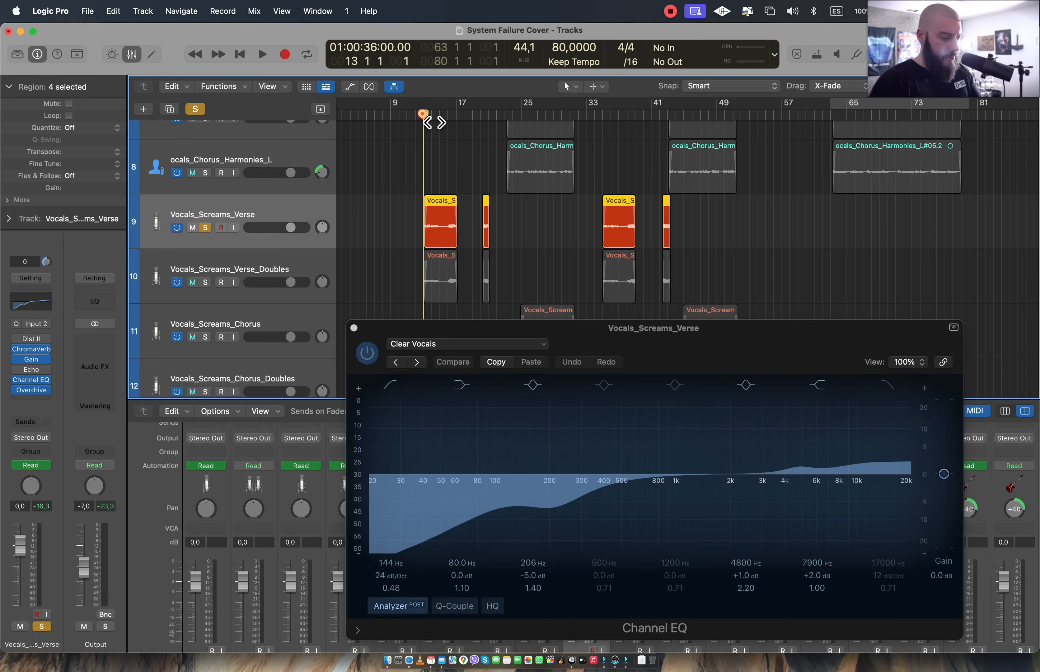
key(space)
click(569, 339)
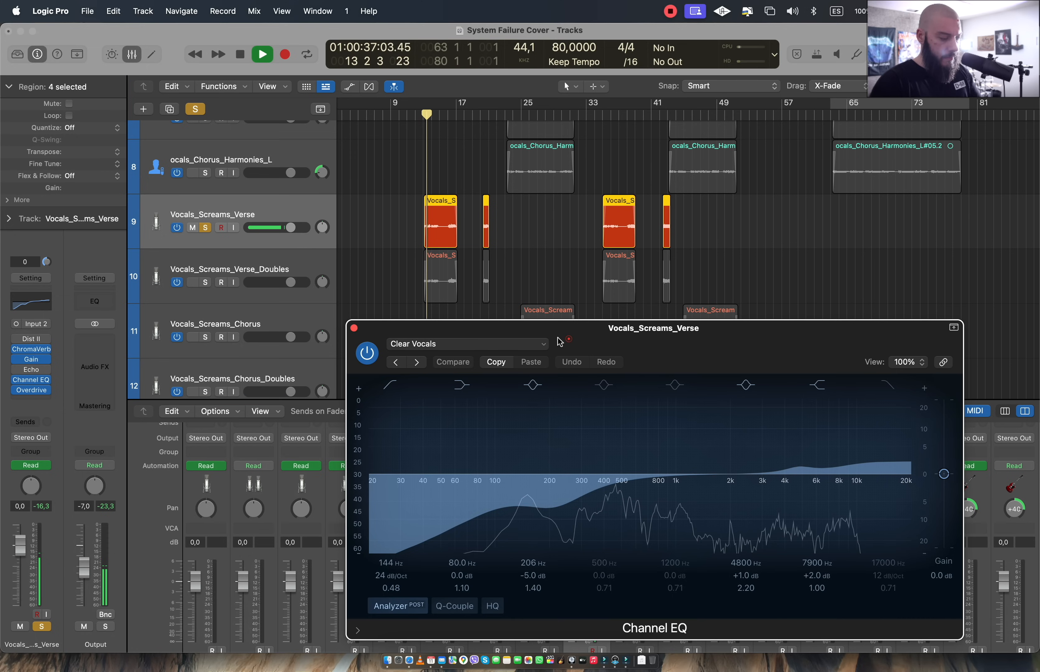
Compare the soloed Vocals_Screams_Verse track with its Channel EQ bypassed and enabled during playback, and return the playhead to bar 13
click(368, 355)
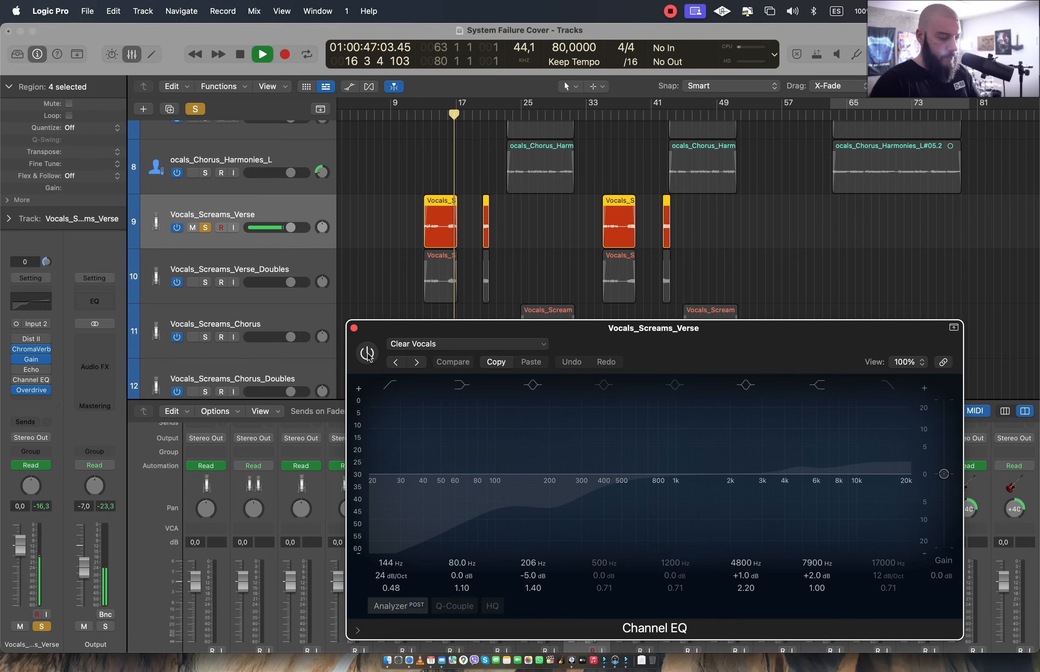
click(367, 354)
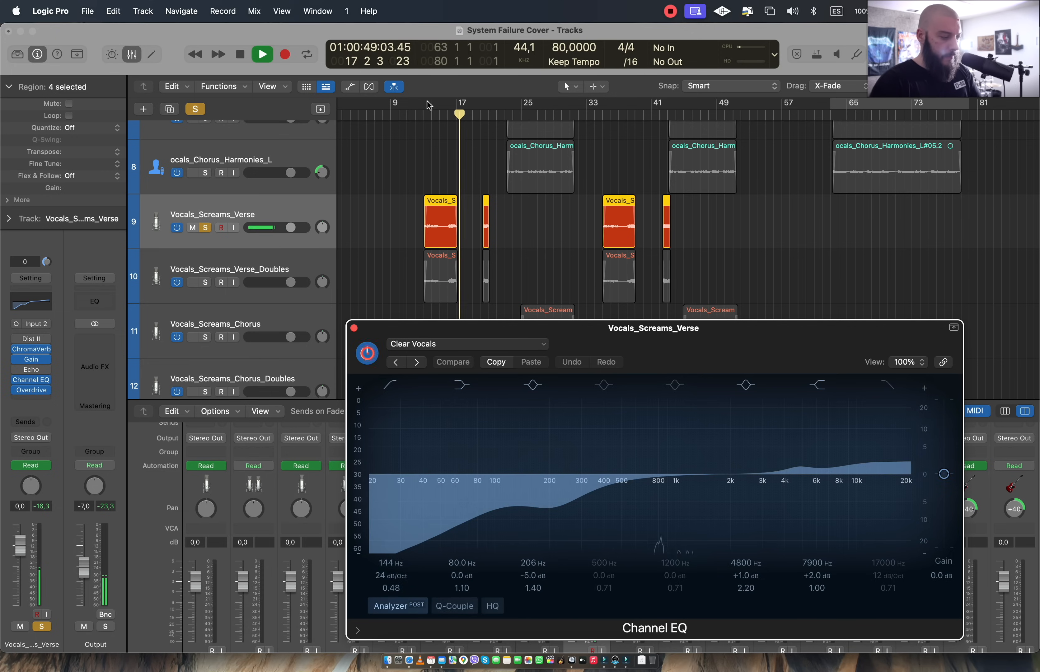
key(space)
click(422, 113)
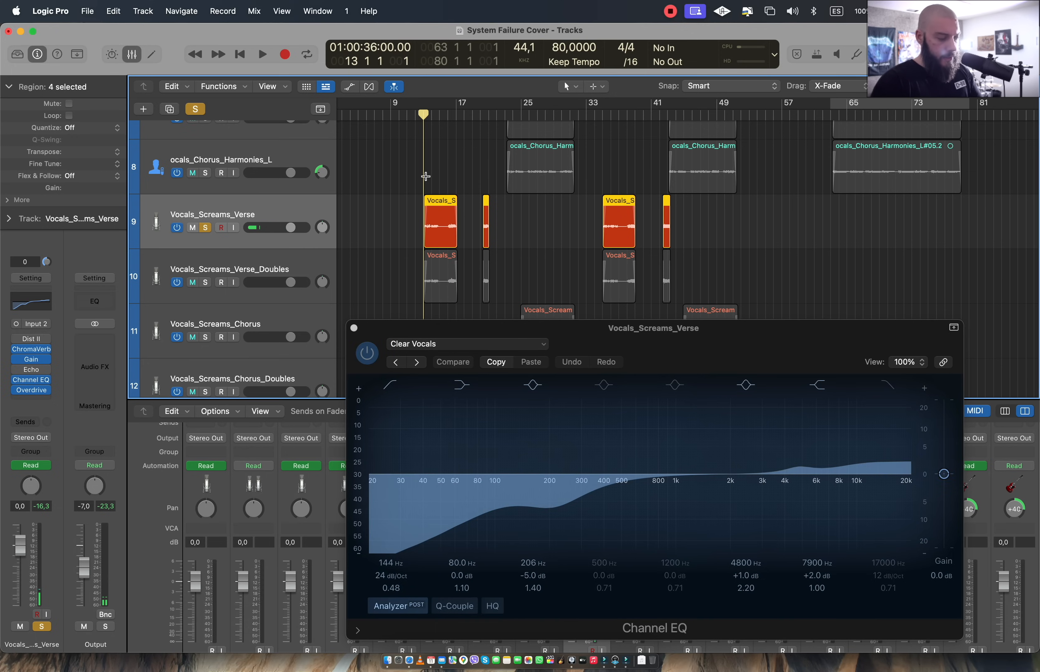
Cycle bars 12 to 18, compare the verse screams with Channel EQ bypassed and enabled, and close the EQ window
mouse_move(420, 106)
mouse_down()
mouse_move(464, 106)
mouse_move(429, 110)
mouse_up()
key(space)
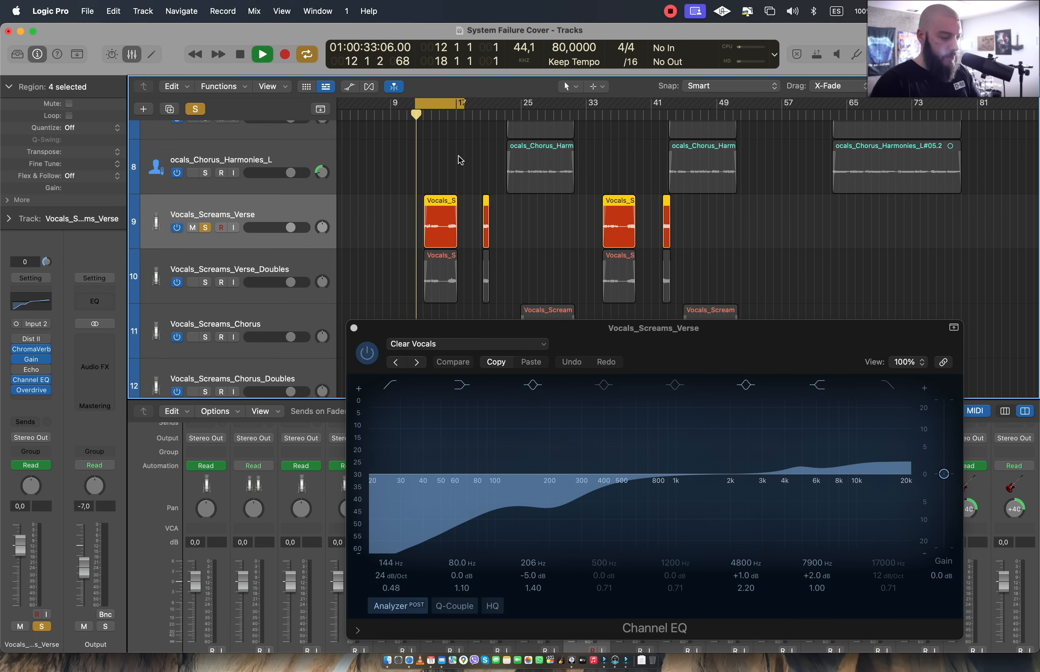
click(369, 353)
click(370, 353)
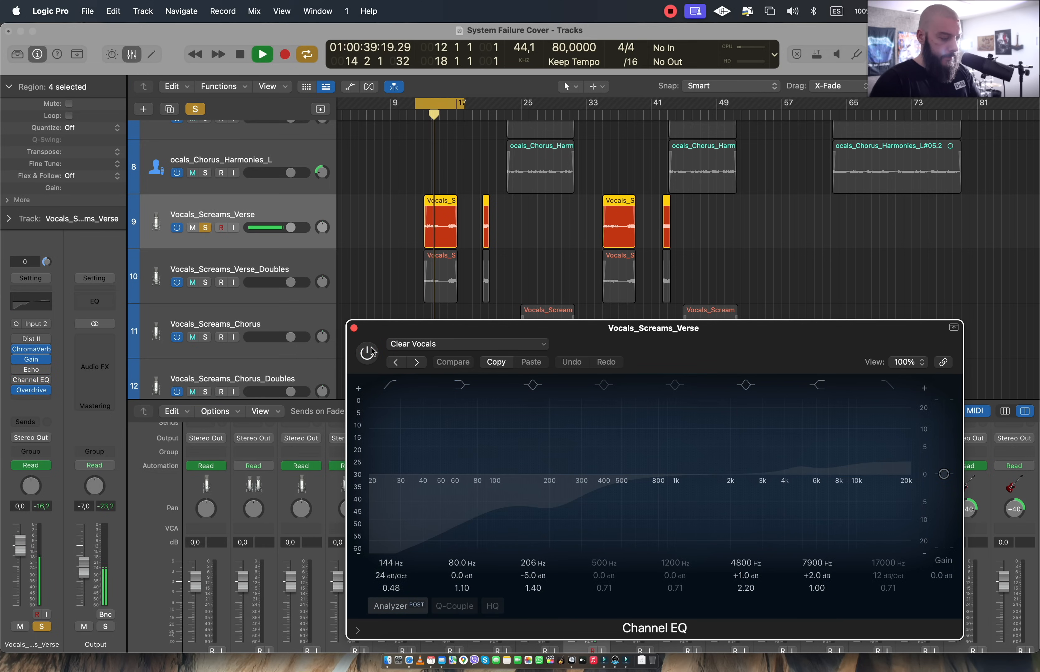
click(370, 353)
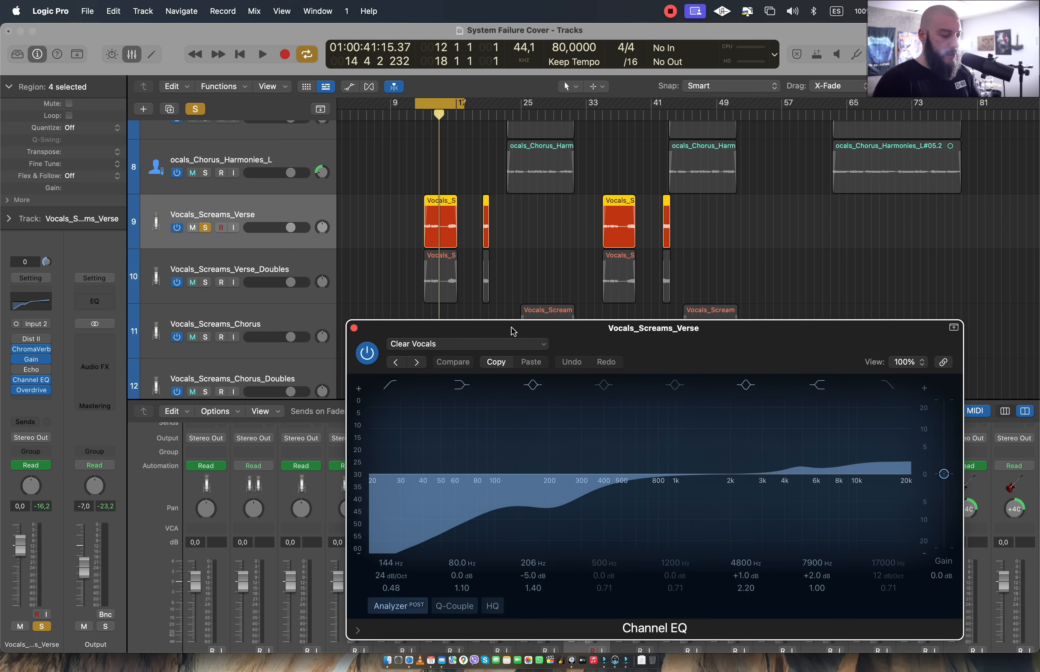
drag(571, 333, 581, 318)
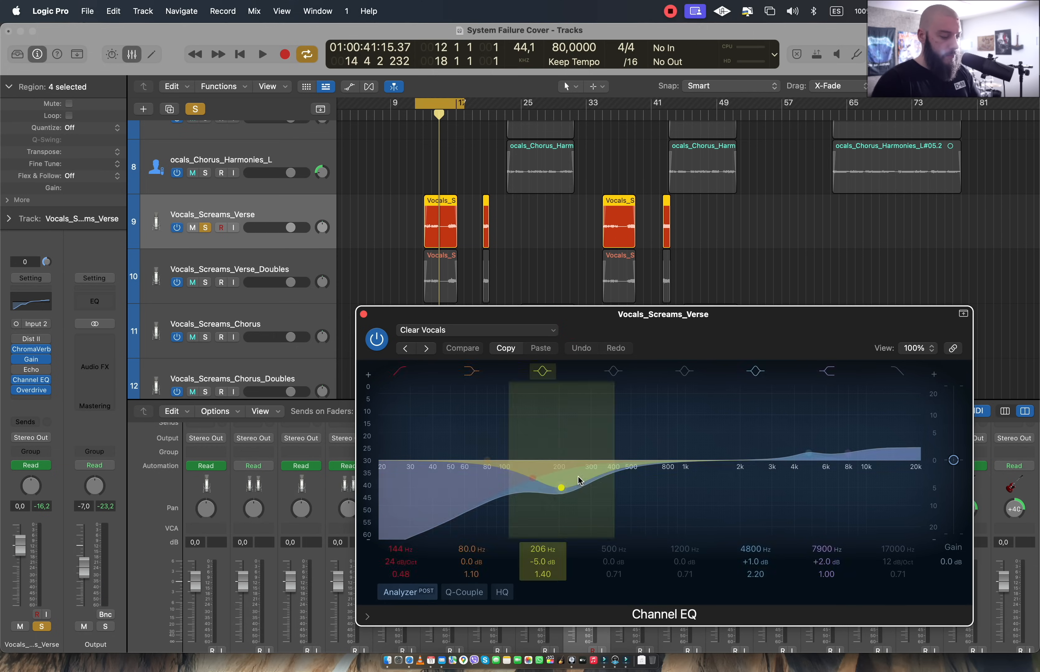
drag(586, 315, 591, 332)
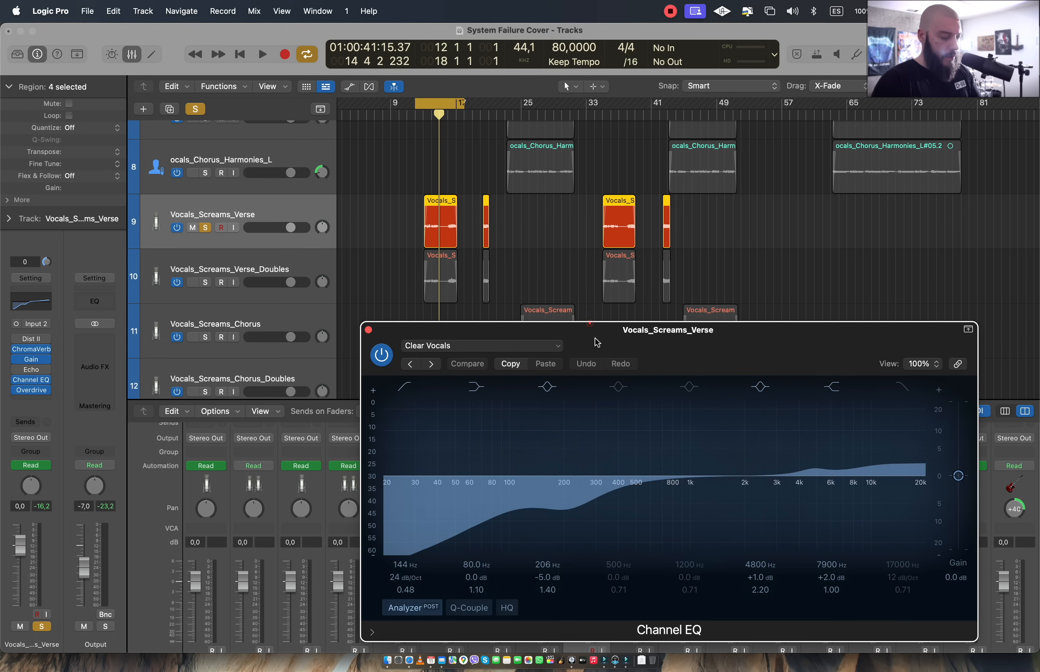
click(368, 330)
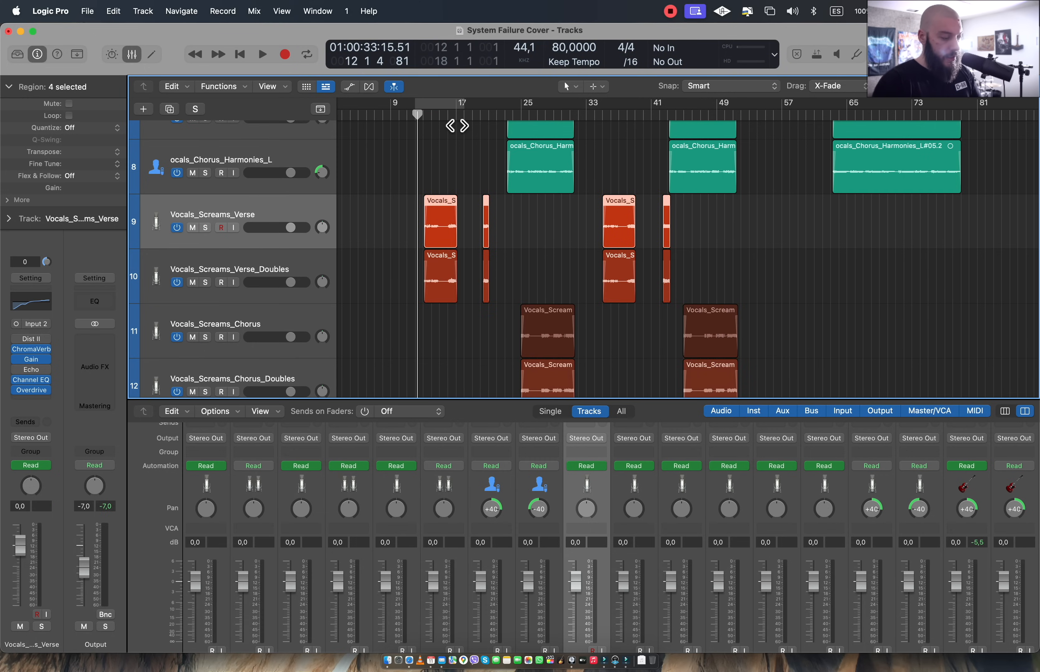
View the Overdrive plug-in's settings on the Vocals_Screams_Verse track and close its window
click(446, 117)
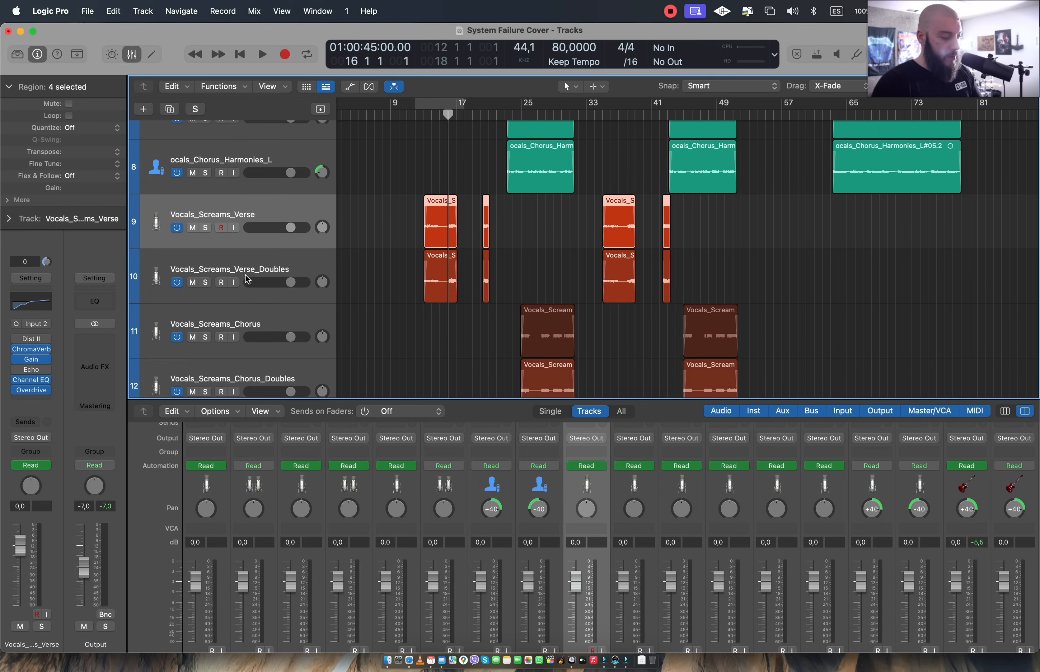
click(30, 391)
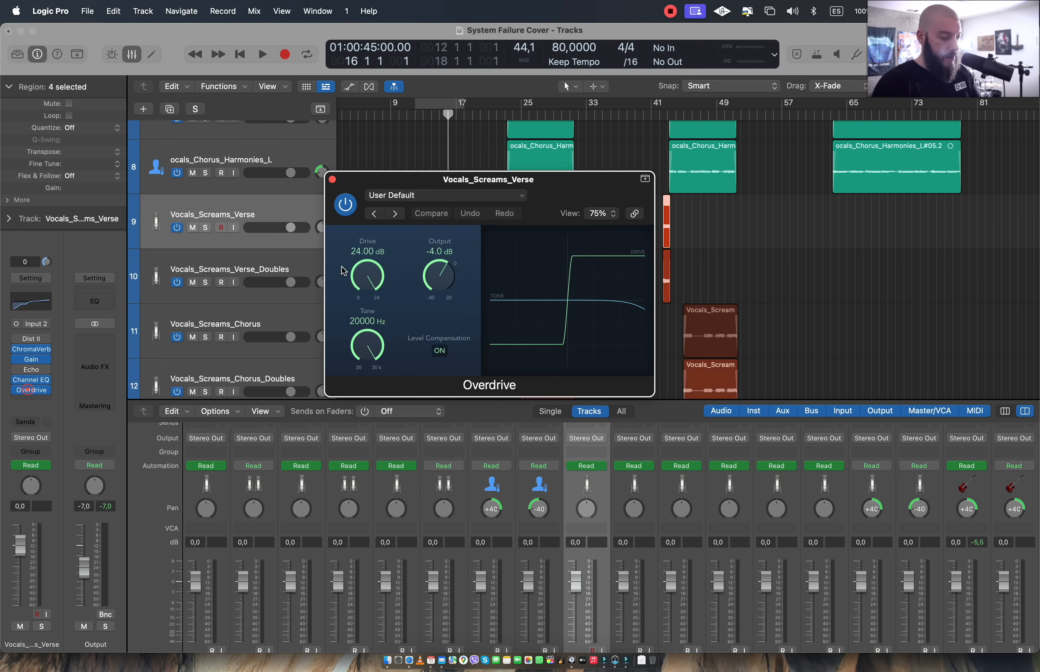
click(332, 179)
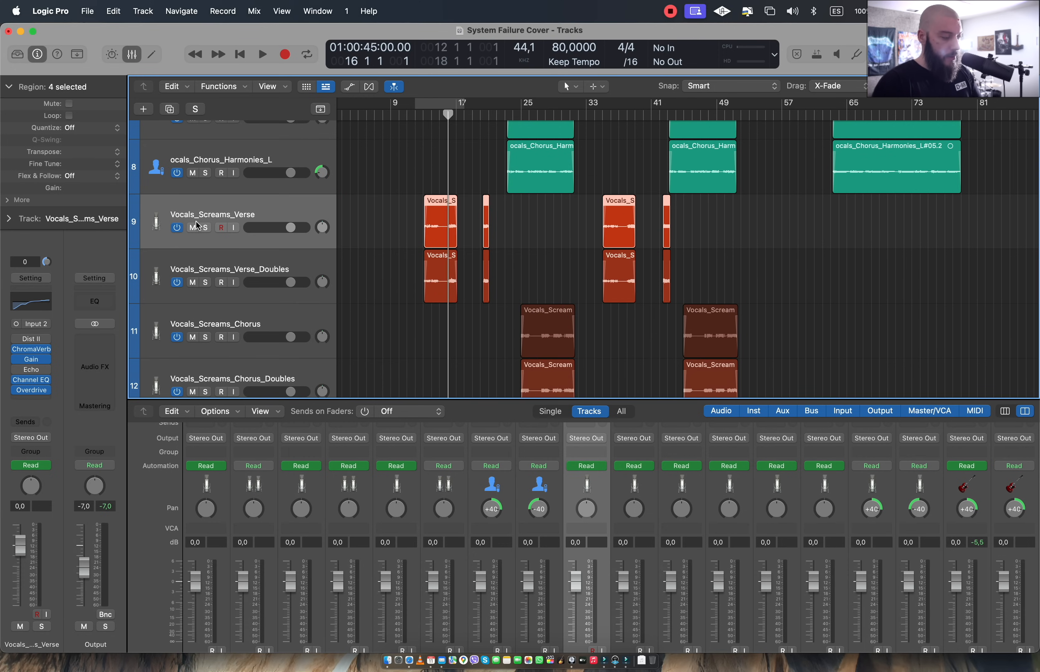
Solo Vocals_Screams_Verse and play its short scream region around bar 20
click(205, 228)
click(489, 124)
key(space)
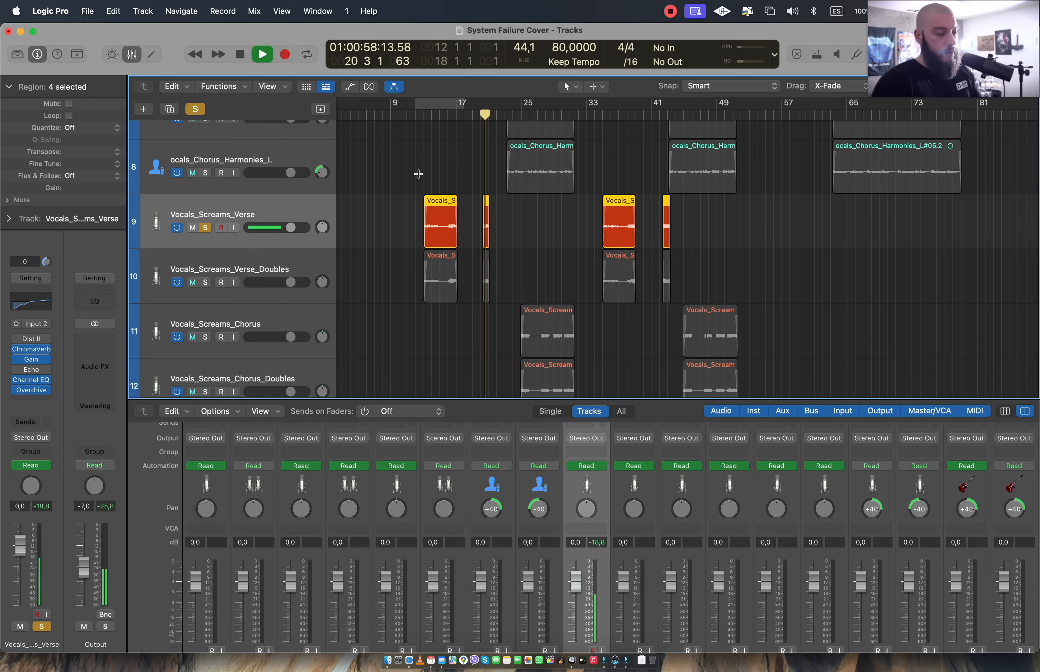
key(space)
Audition the verse scream from bar 20 with Overdrive bypassed, and again with Overdrive re-enabled
mouse_move(19, 394)
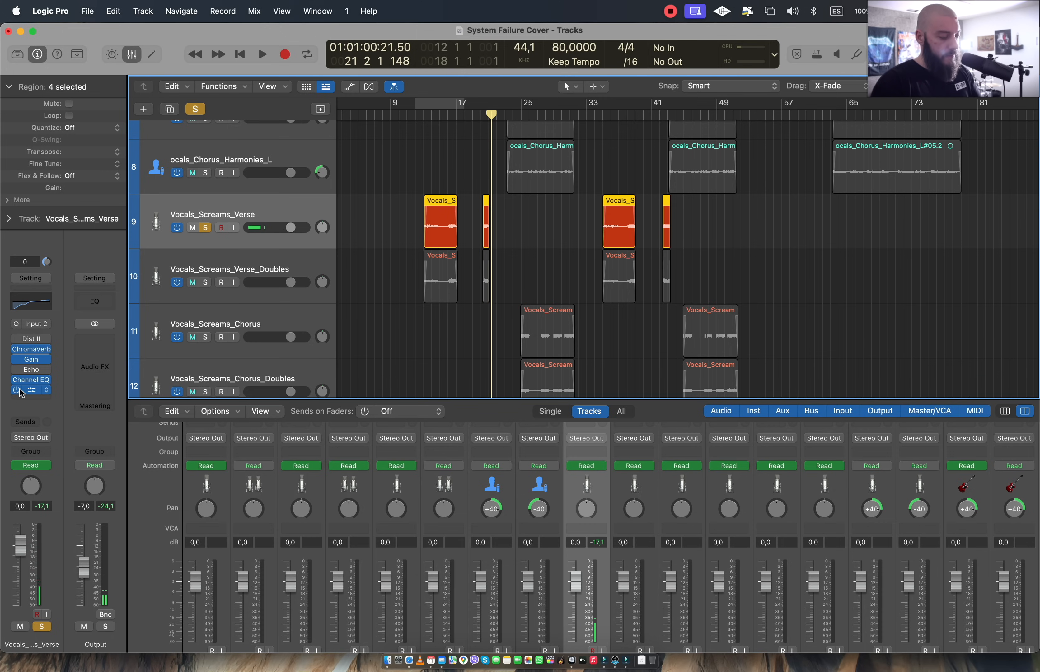
click(483, 116)
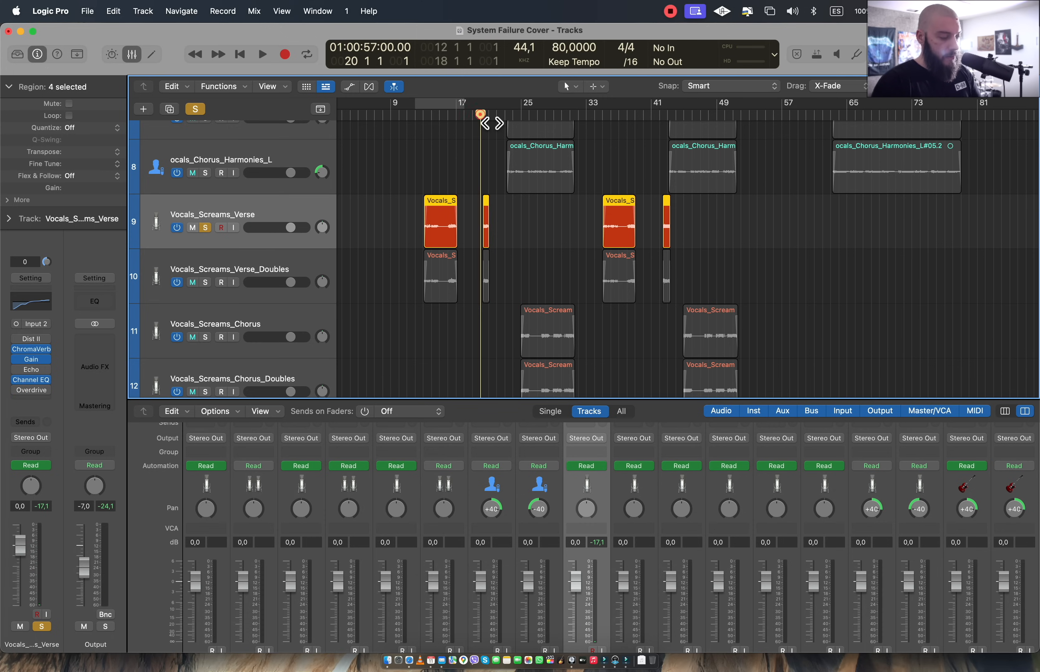
key(space)
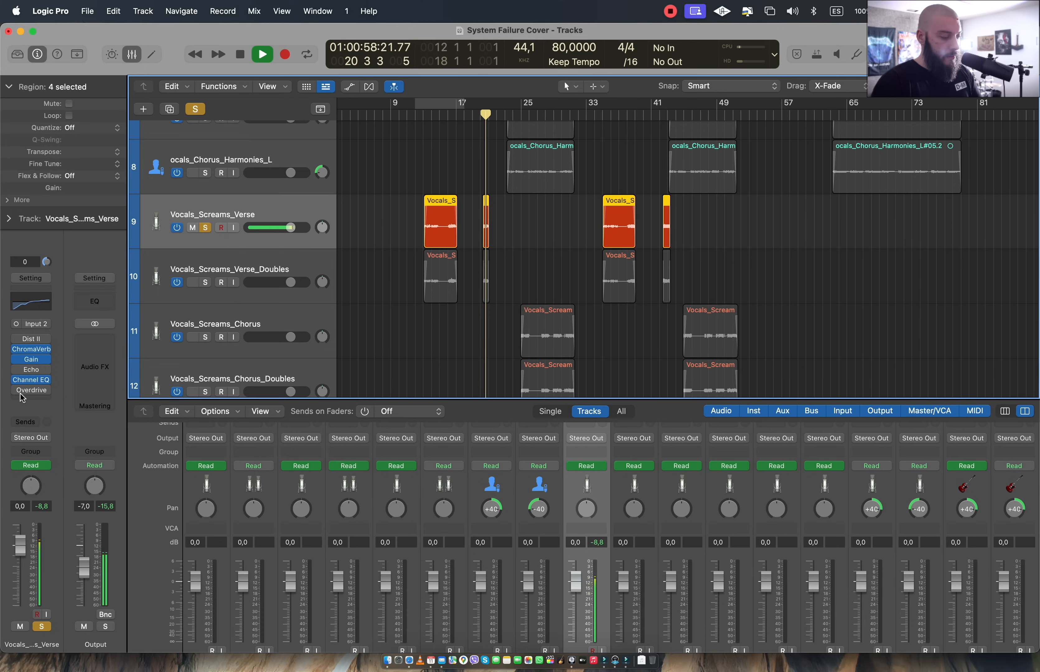
mouse_move(37, 390)
key(space)
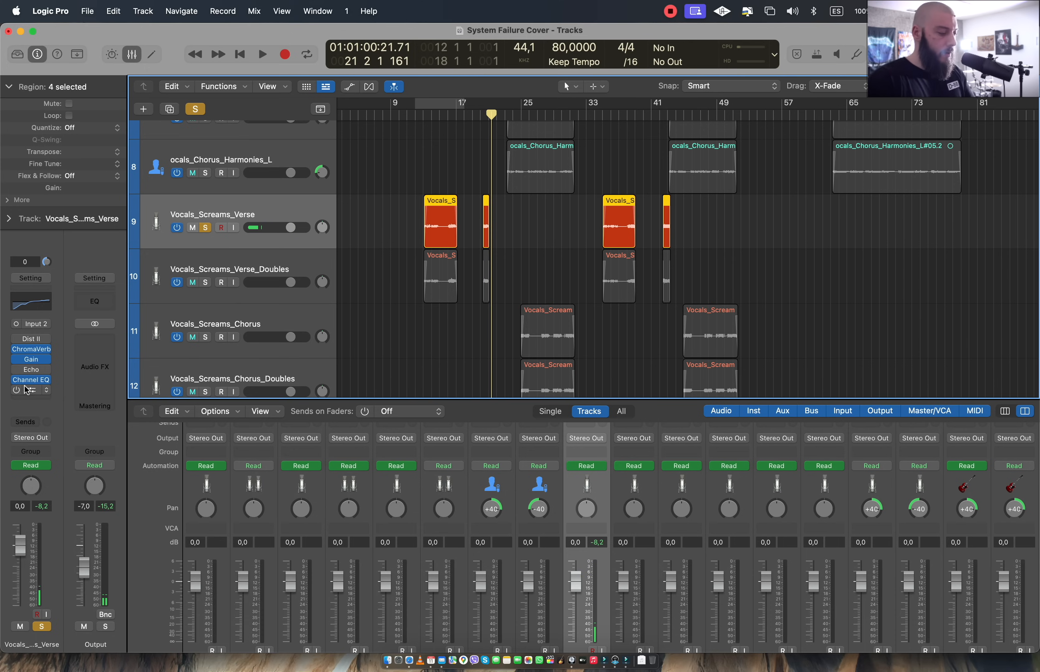
click(17, 391)
click(18, 391)
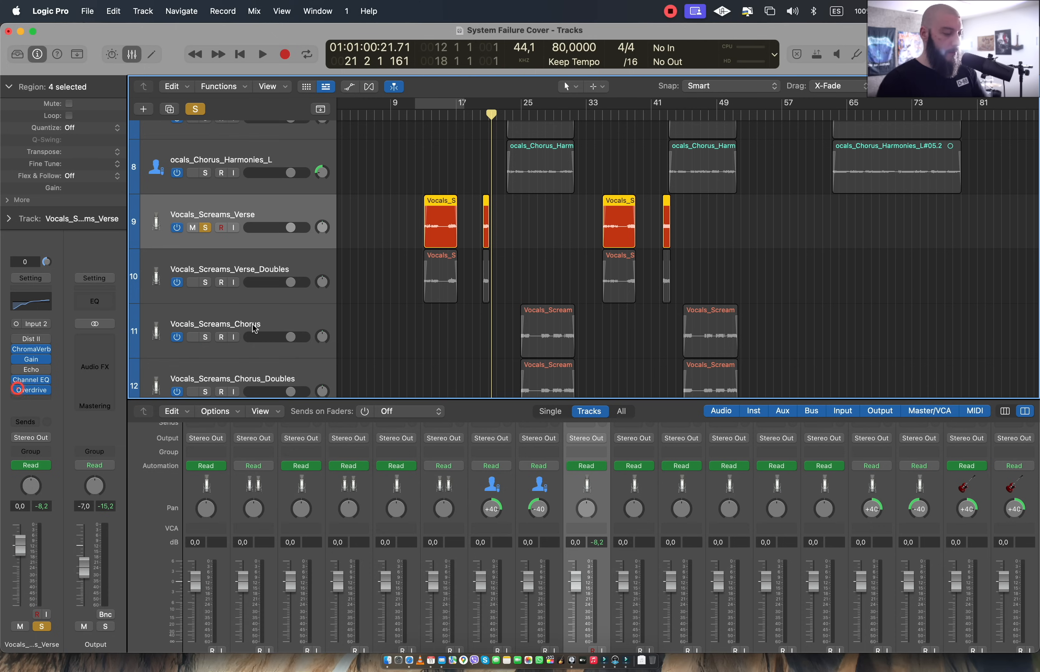
key(comma)
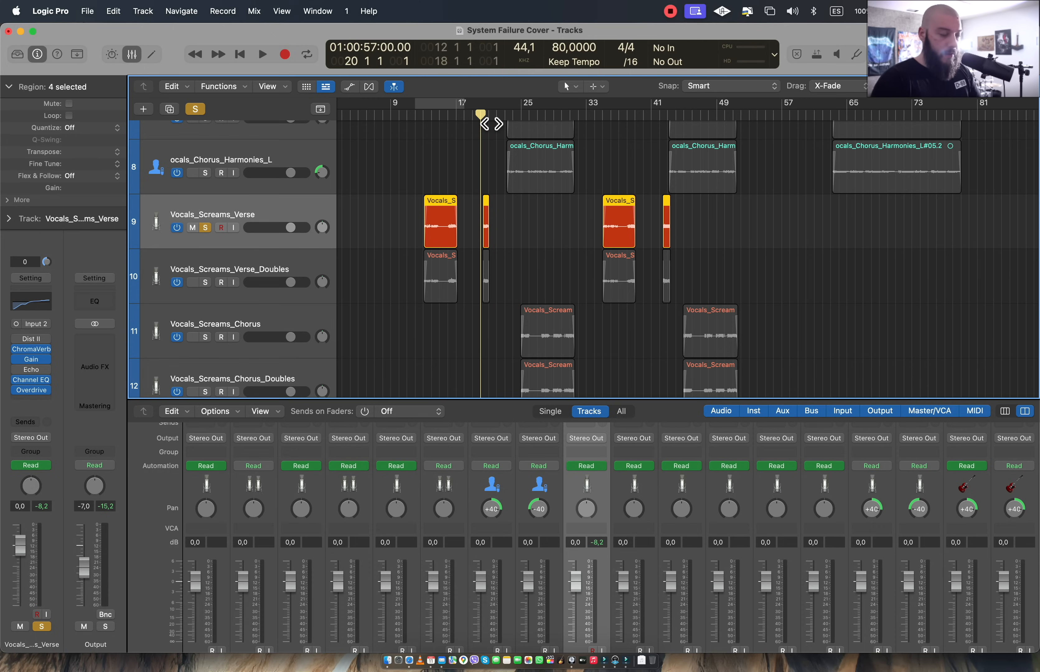
key(space)
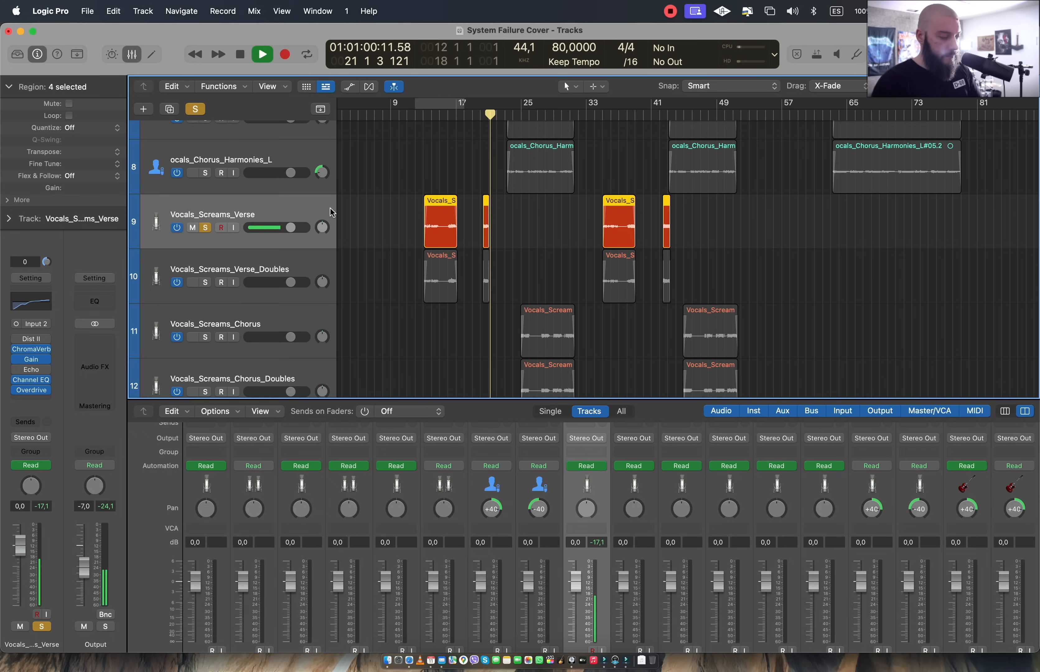
key(space)
Compare the insert chains of the Vocals_Screams_Verse and Vocals_Screams_Verse_Doubles tracks
click(308, 271)
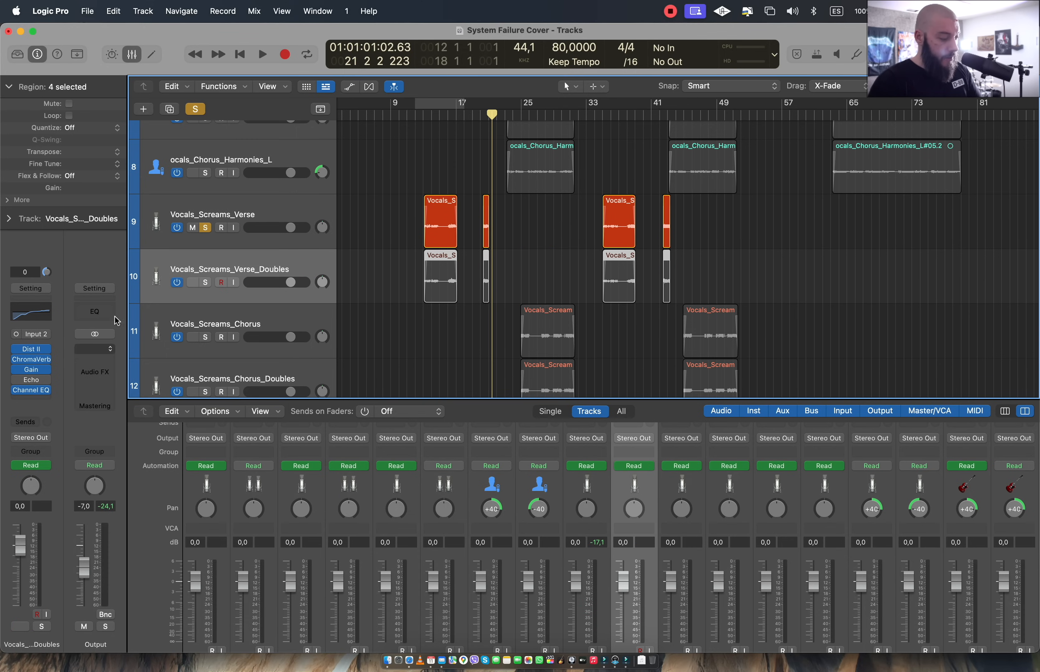
mouse_move(34, 352)
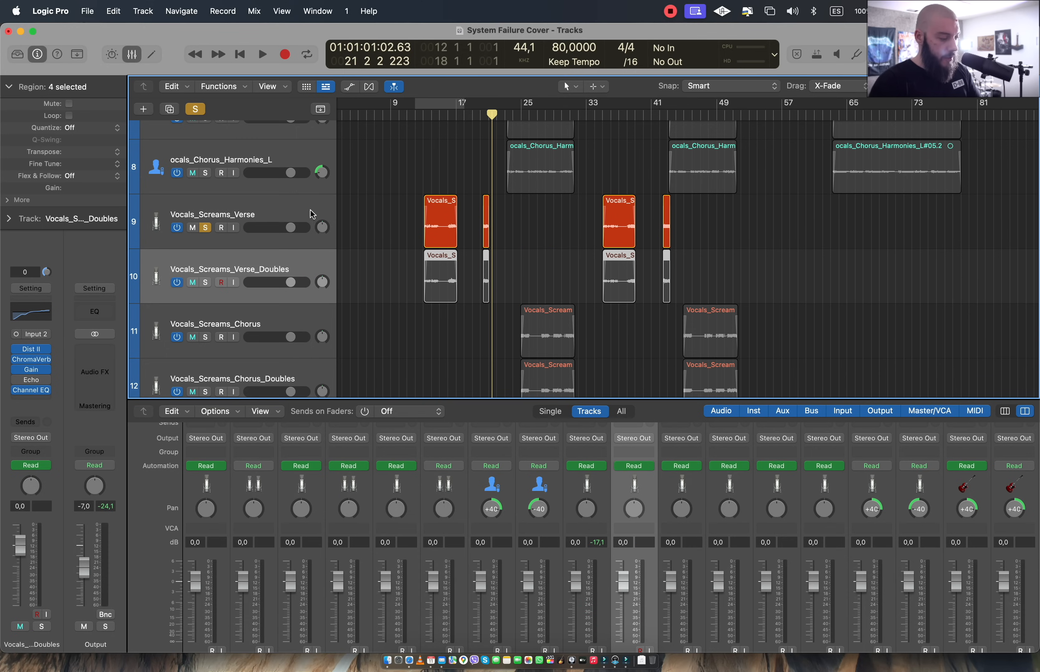
click(315, 216)
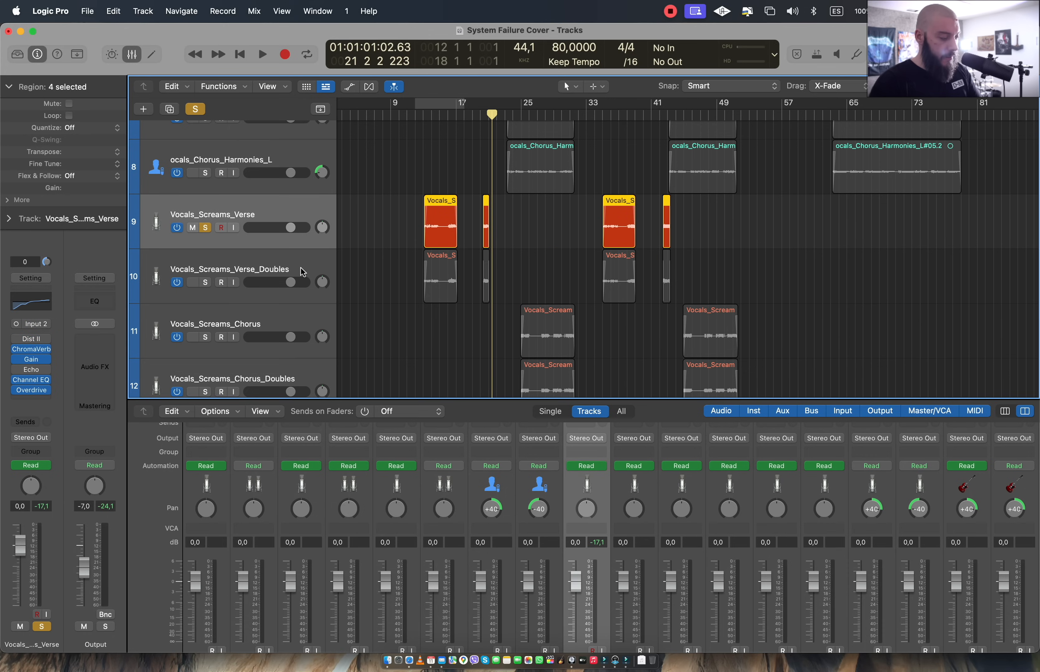
click(303, 270)
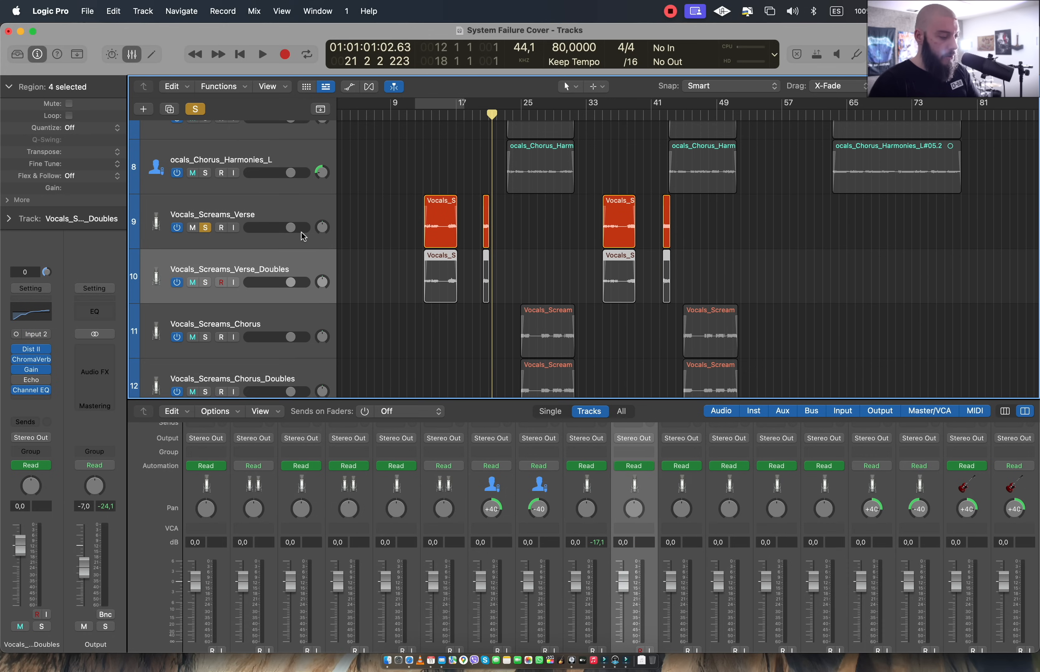
Solo only Vocals_Screams_Verse_Doubles to audition it from around bar 20, and view its ChromaVerb settings
click(206, 228)
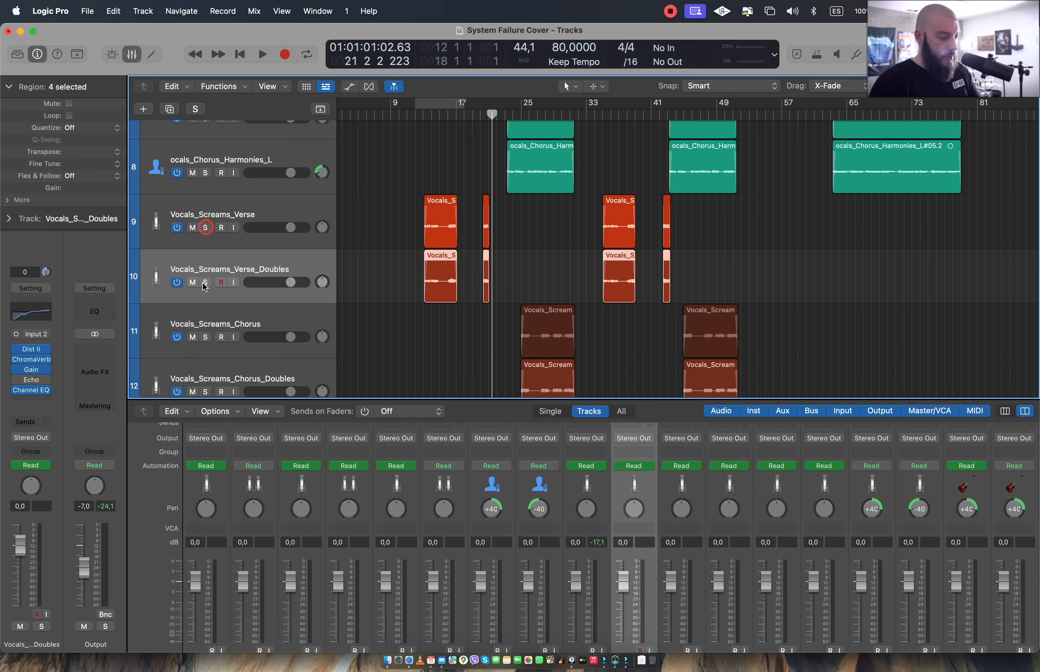
click(205, 283)
double_click(481, 115)
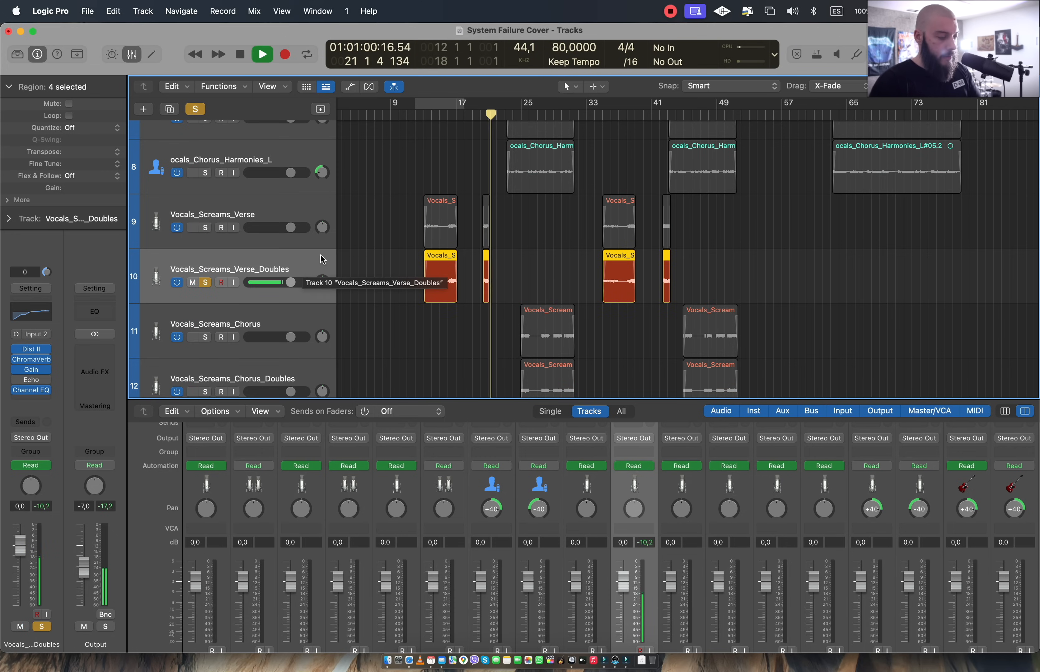
key(space)
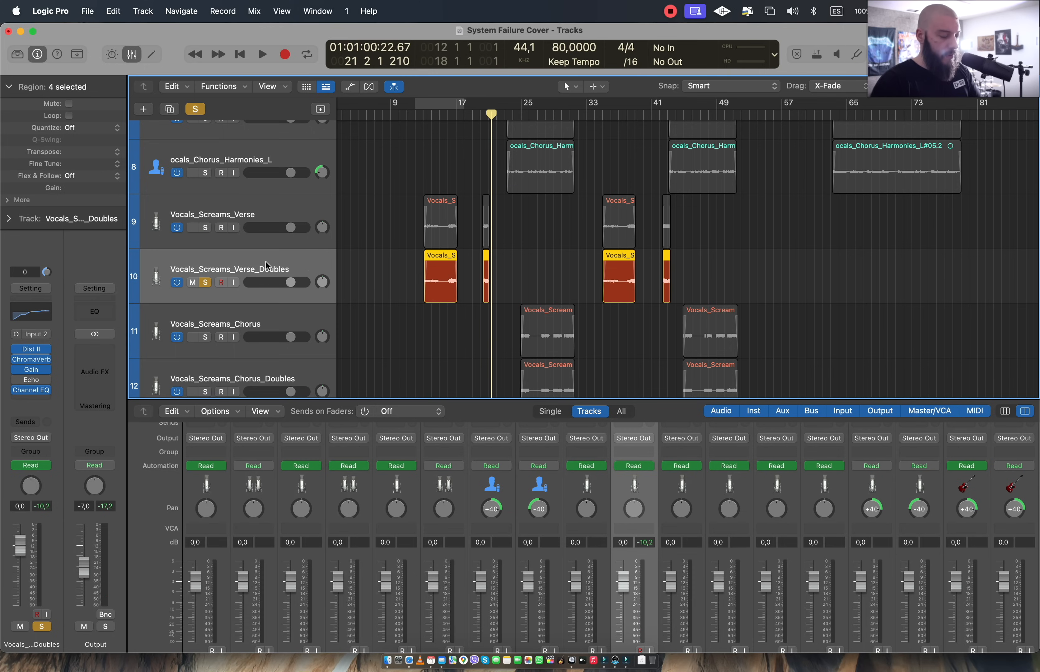
click(31, 359)
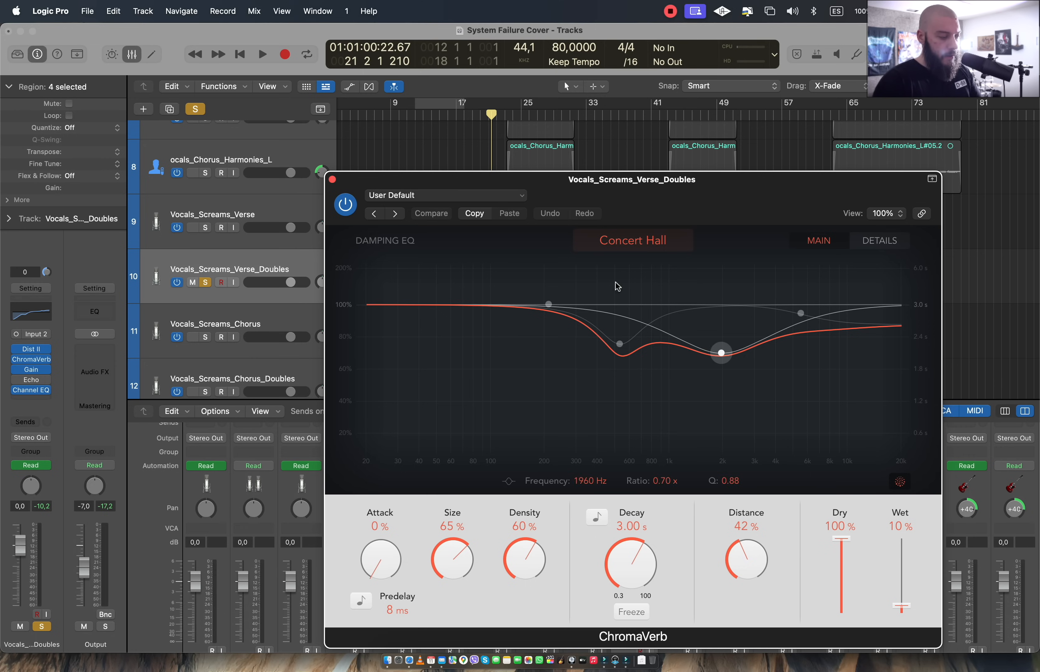
click(332, 179)
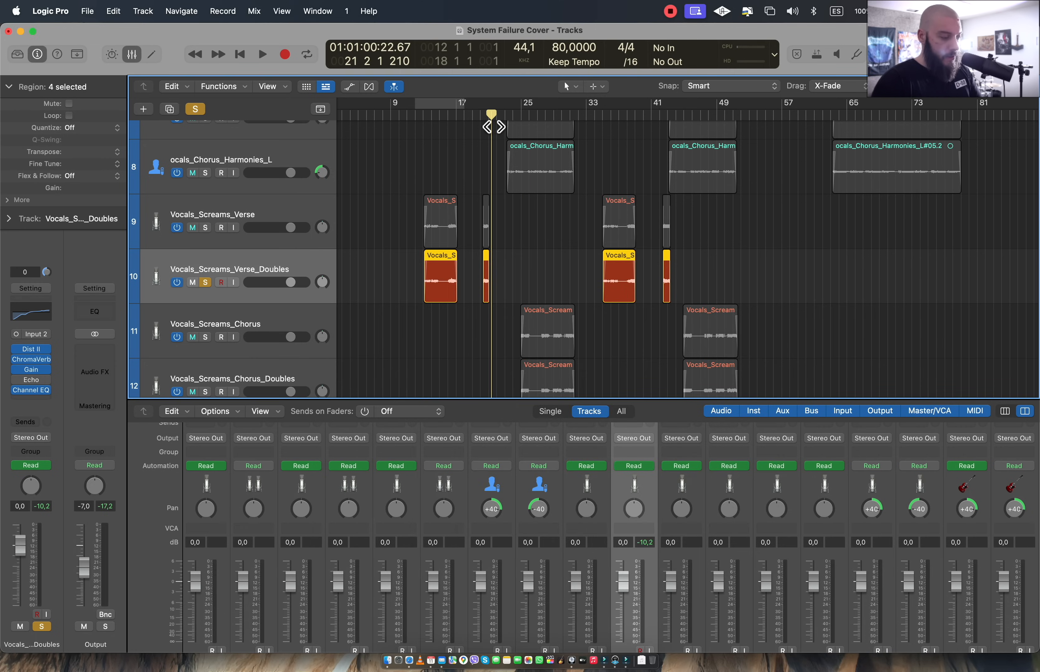
Clear all solos, solo Vocals_Screams_Verse together with Vocals_Screams_Verse_Doubles, and play both from bar 20
key(comma)
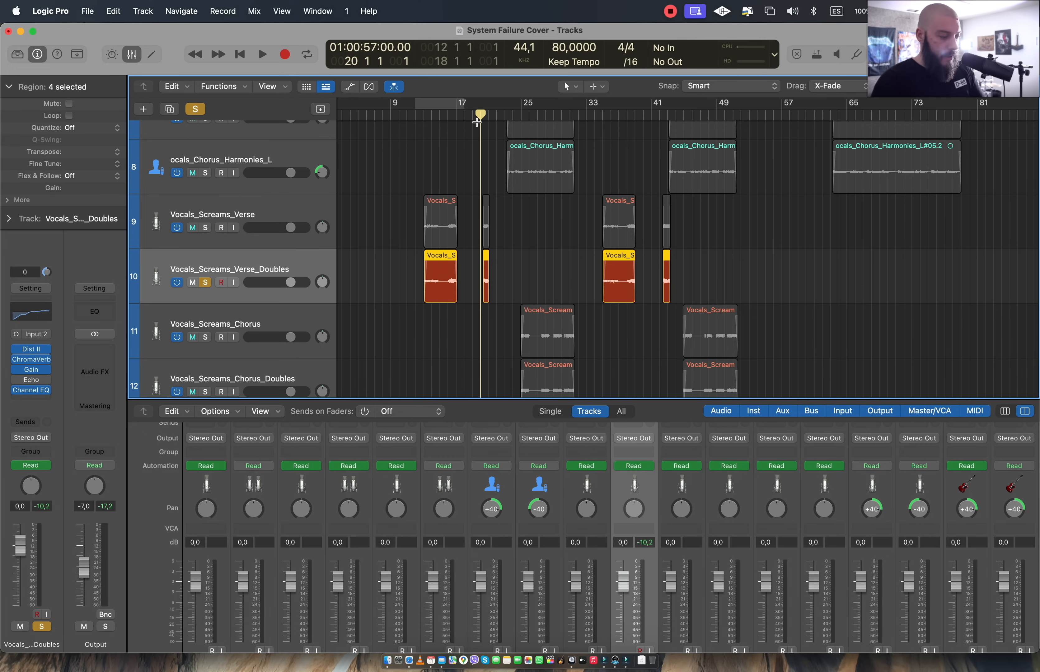
click(195, 110)
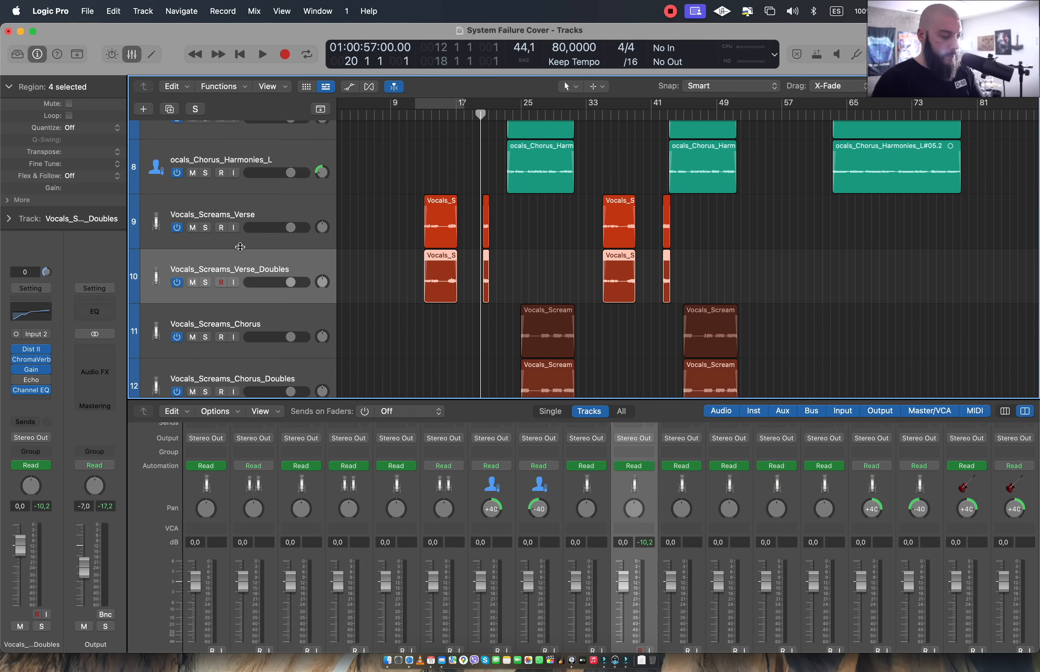
click(206, 228)
click(205, 282)
key(space)
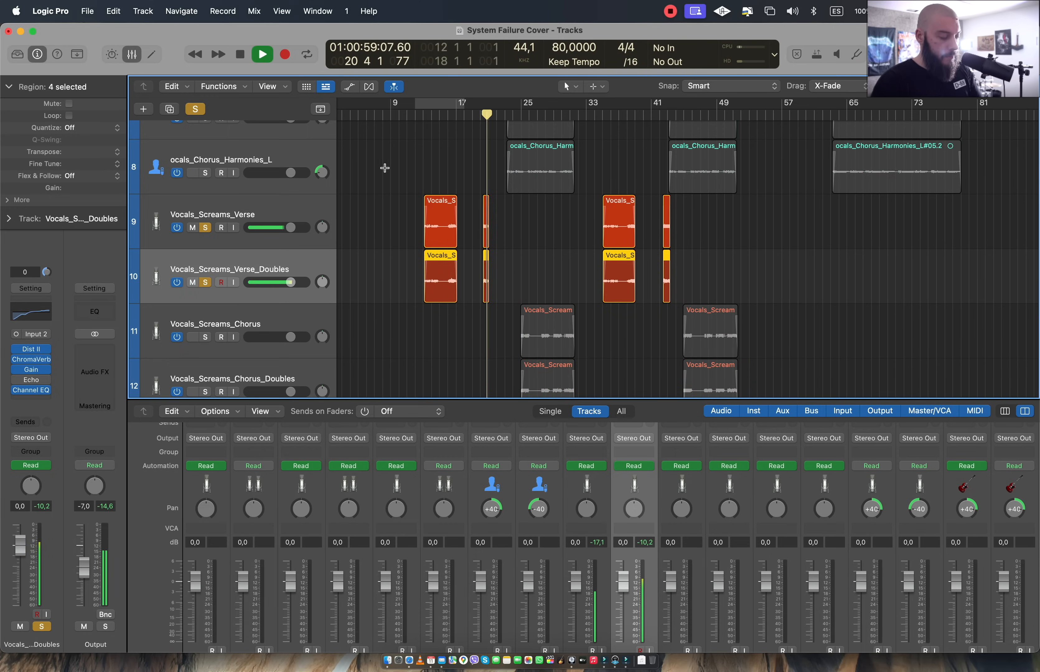
key(space)
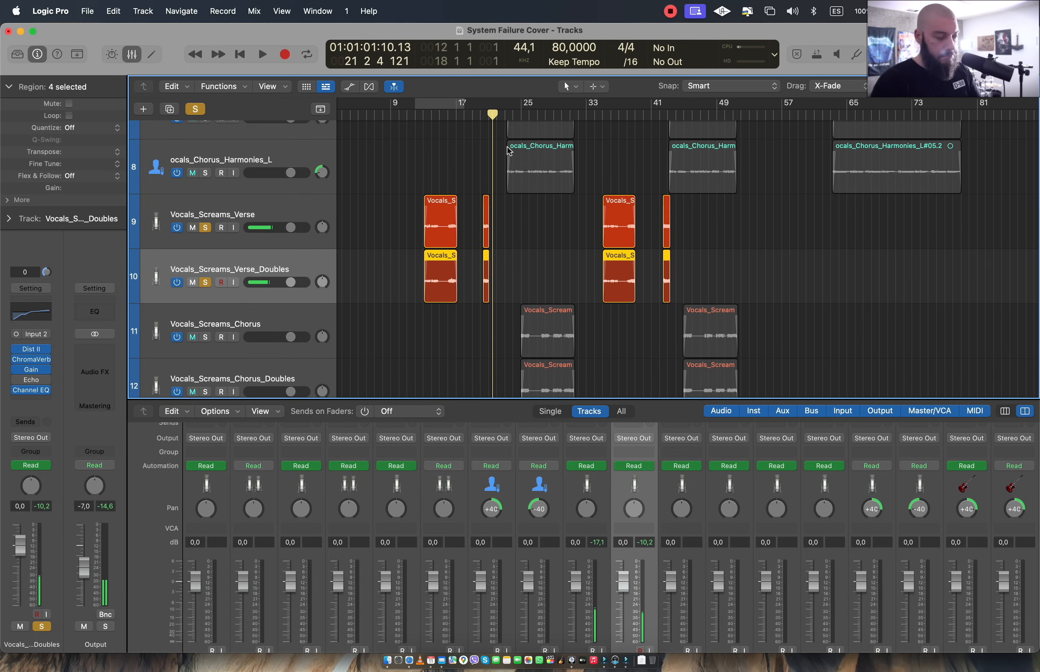
Play both soloed scream tracks at the longer region near bar 35 and select the Vocals_Screams_Verse track
click(614, 122)
key(space)
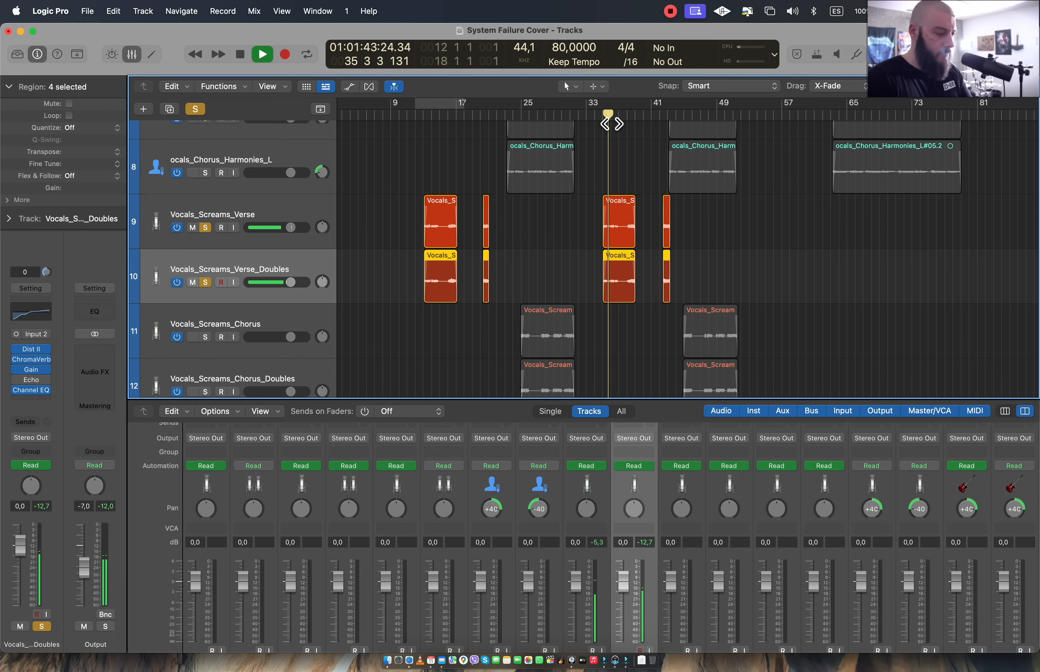
click(301, 213)
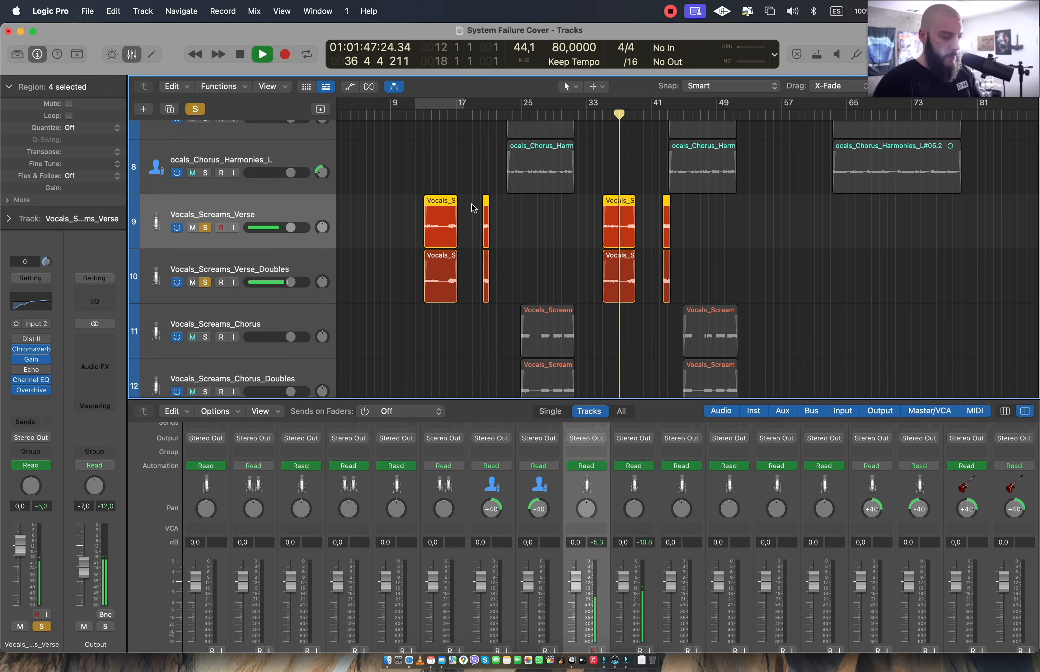
Stop playback and compare the Gain plug-in settings of Vocals_Screams_Verse_Doubles and Vocals_Screams_Verse
key(space)
key(Down)
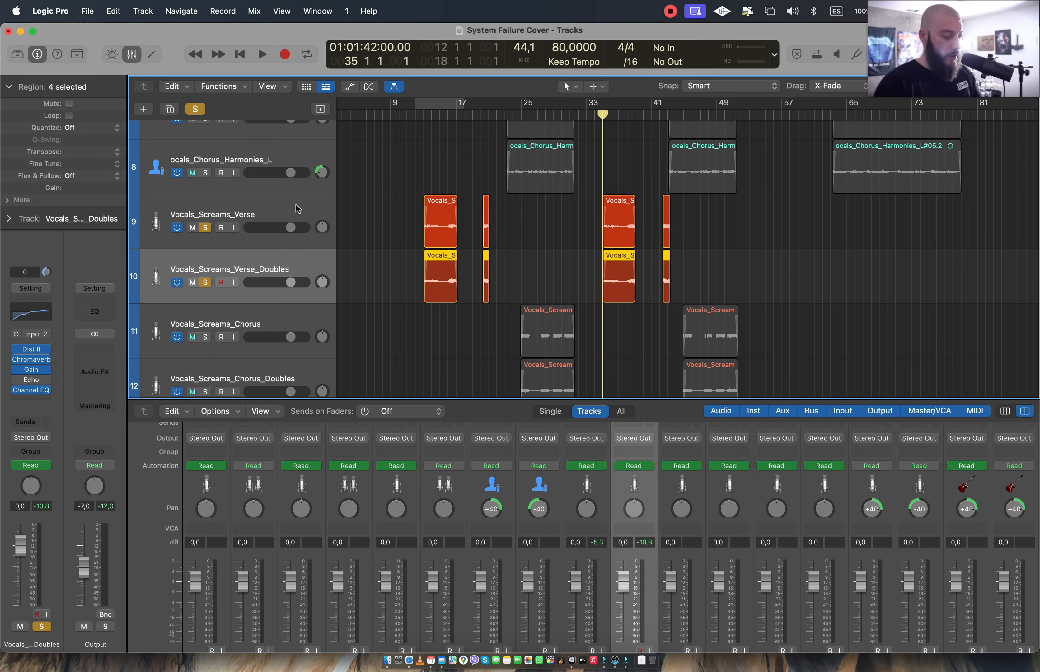
click(32, 371)
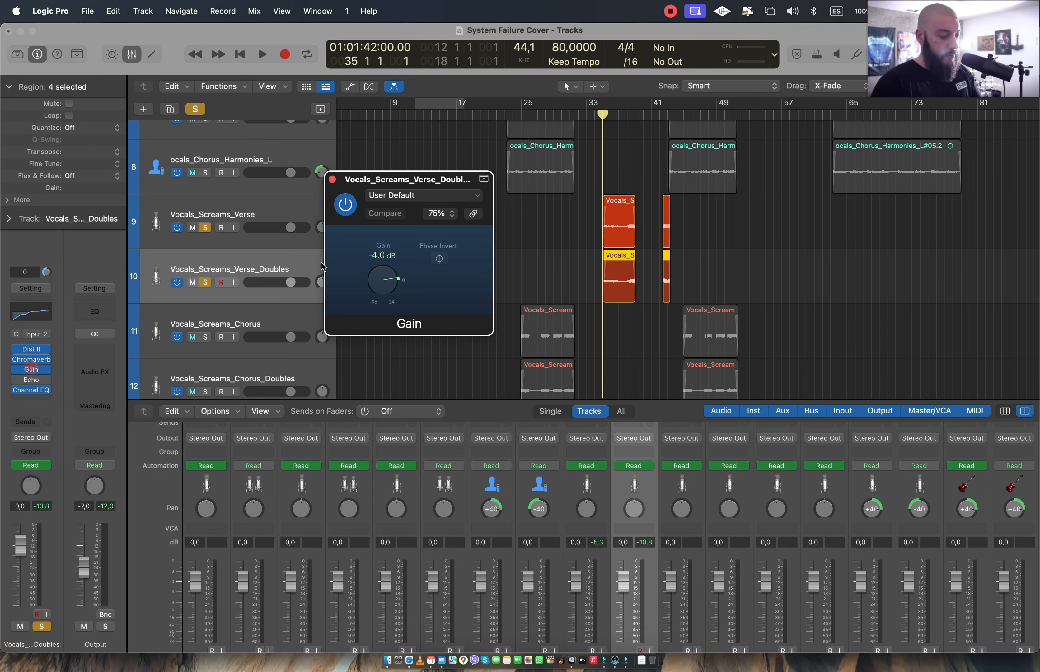
click(285, 205)
click(48, 359)
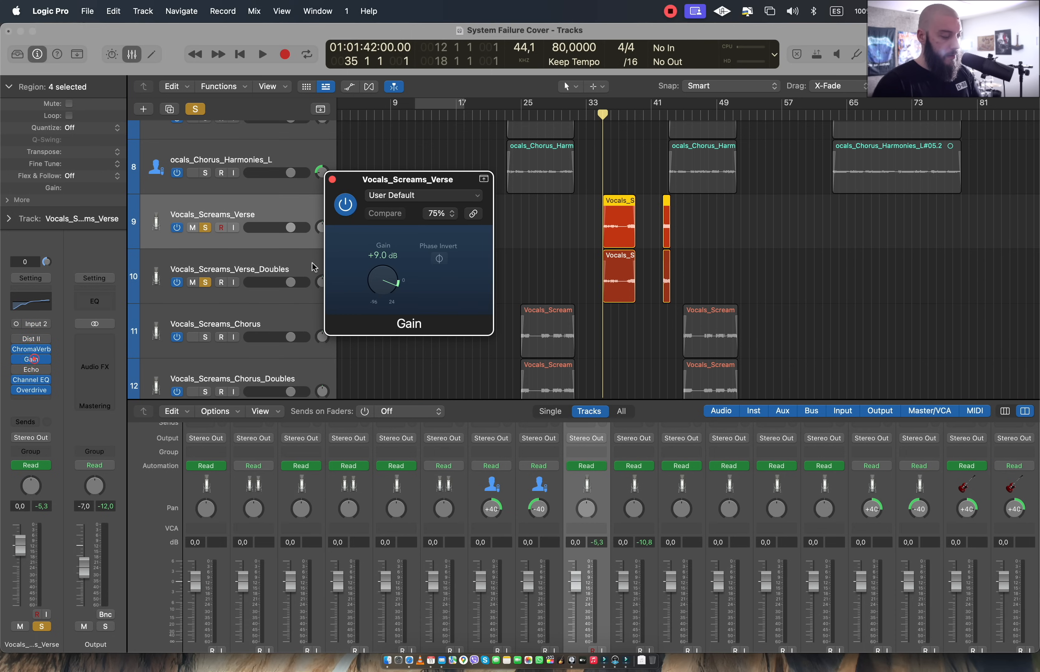
click(332, 180)
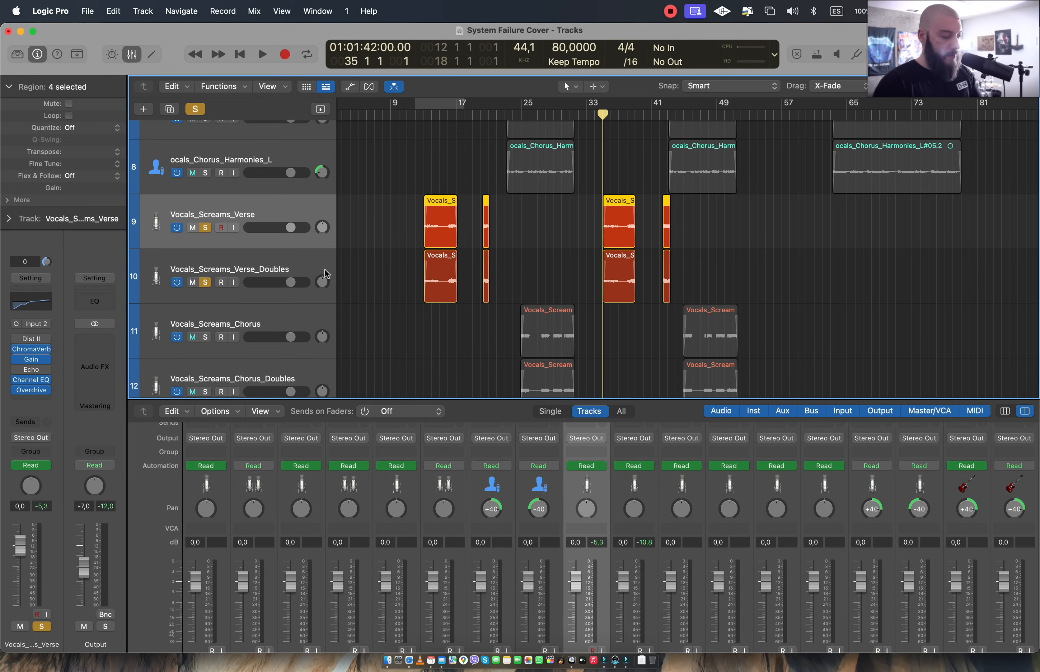
Play both soloed verse scream tracks from bar 35, switching the solo on Vocals_Screams_Verse_Doubles off and on again
click(312, 258)
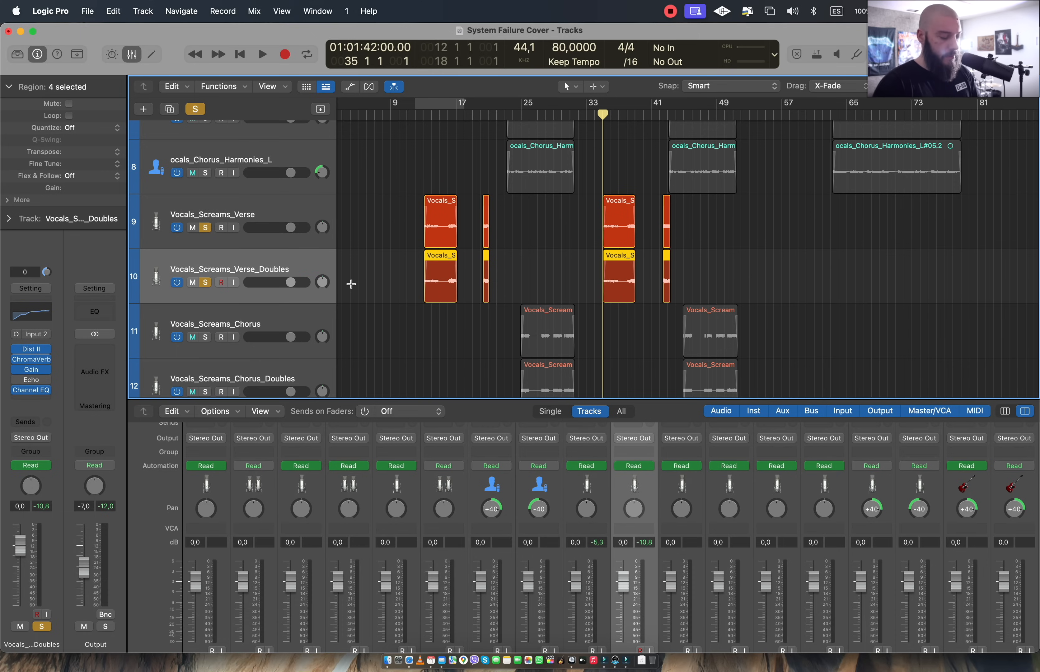
key(space)
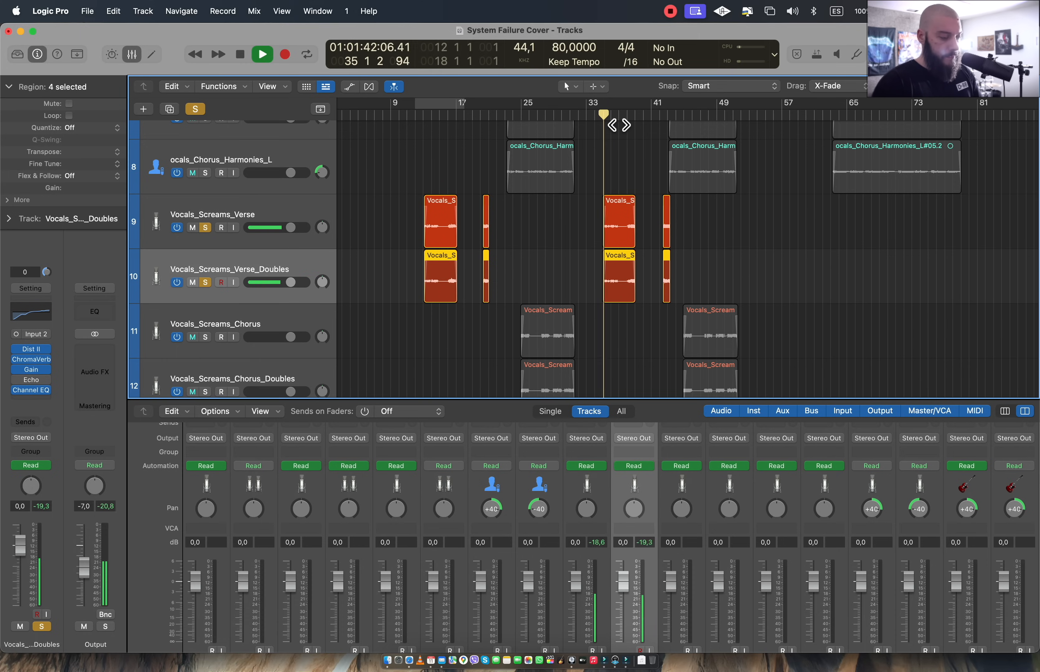
click(207, 282)
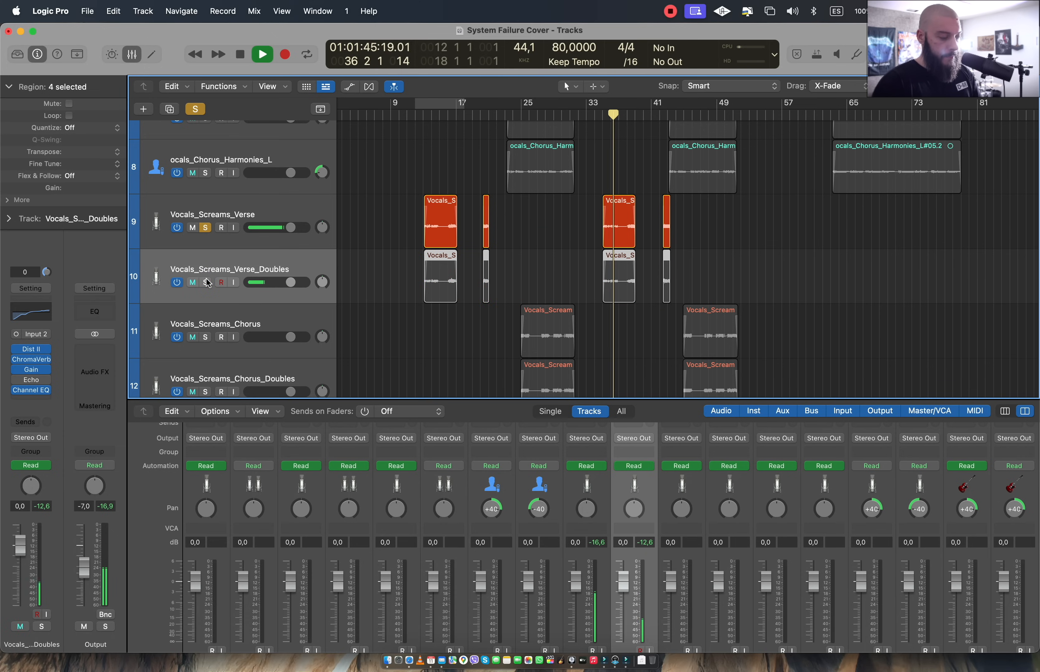
click(207, 283)
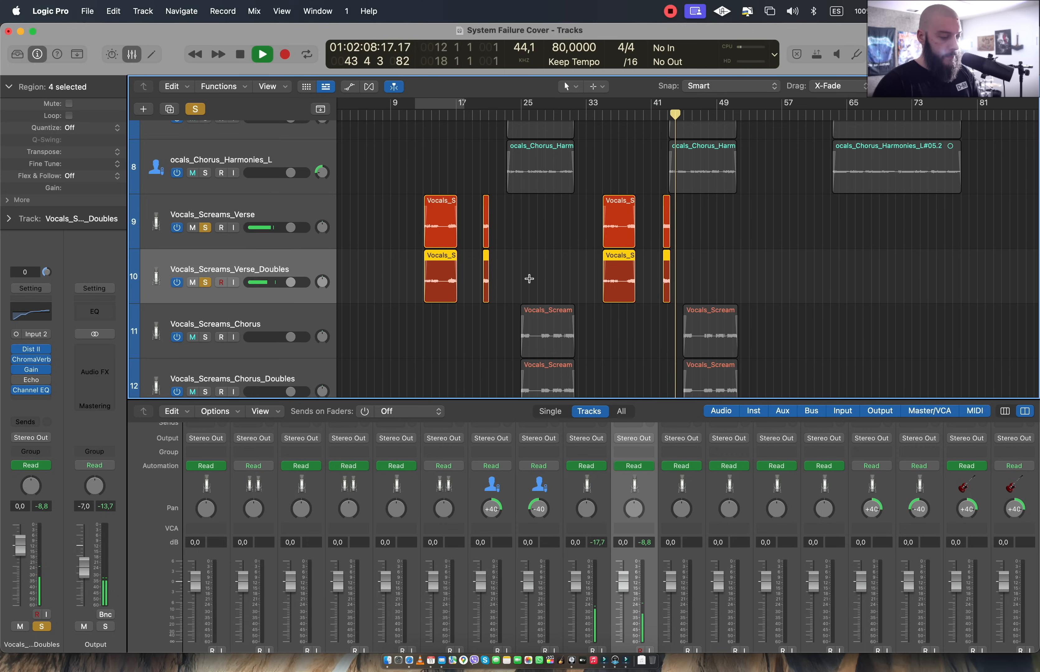
key(space)
Clear all solos and play the full mix from bar 25, with a cycle range over bars 24 to 32
scroll(558, 211, down, 4)
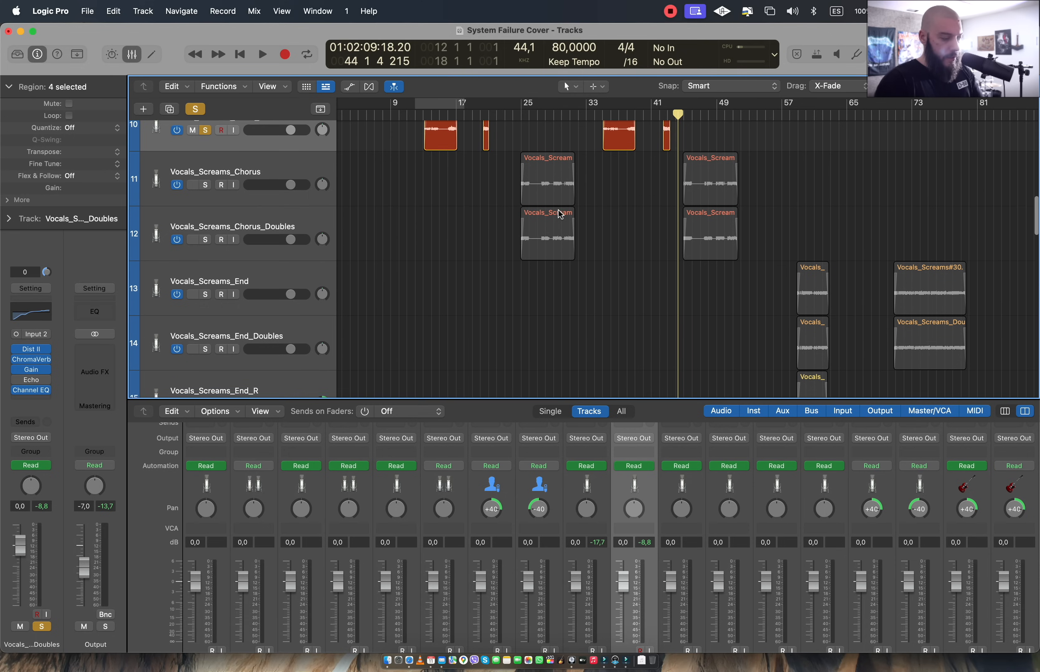
click(522, 114)
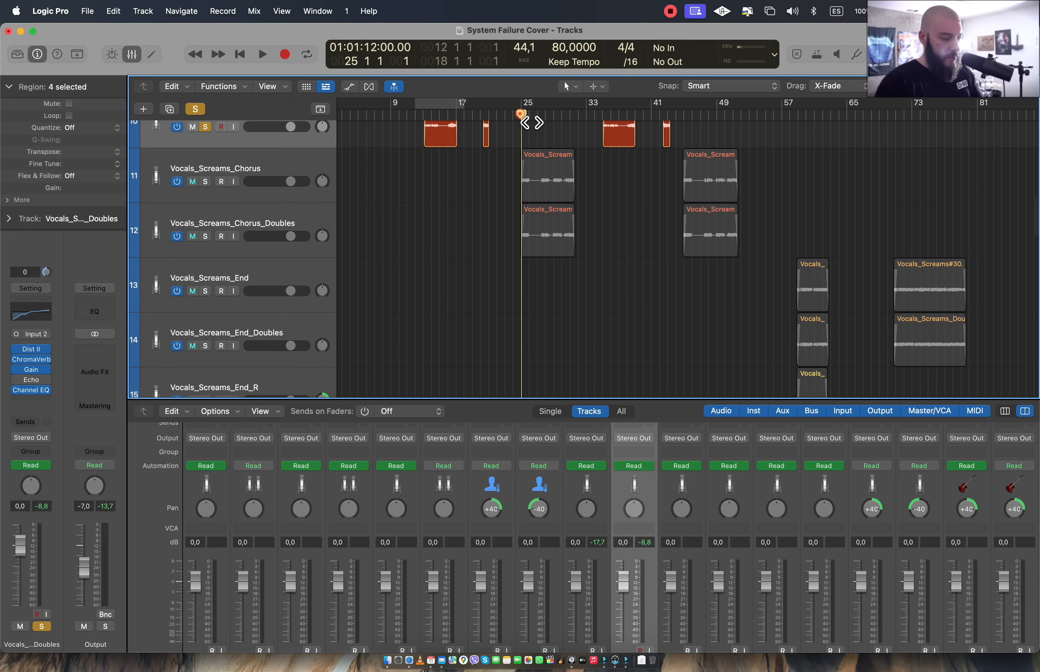
scroll(261, 254, up, 3)
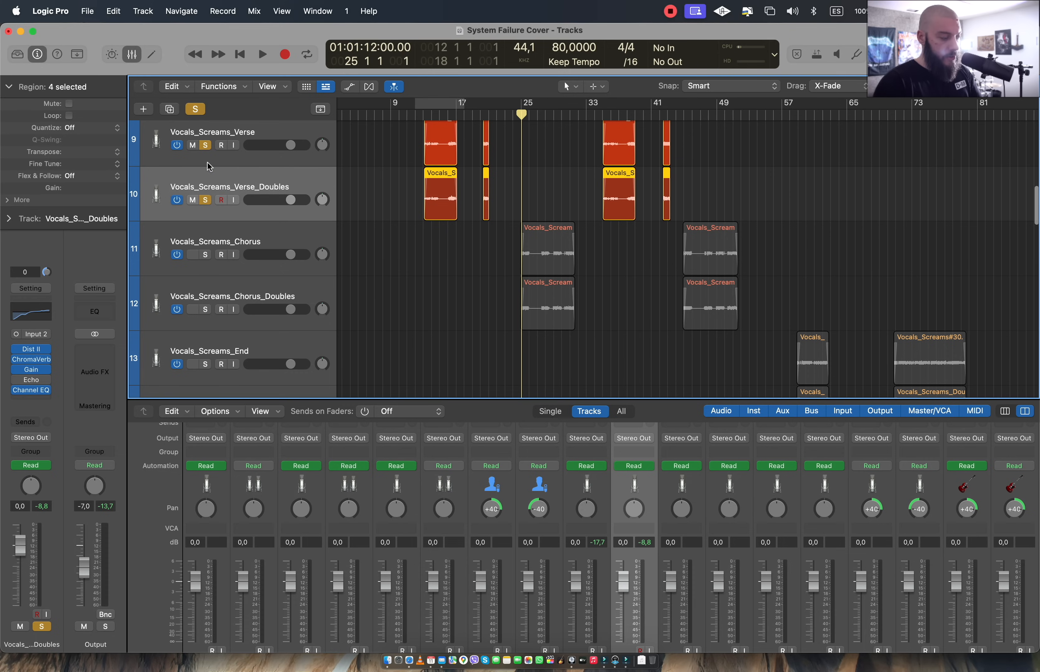
click(196, 109)
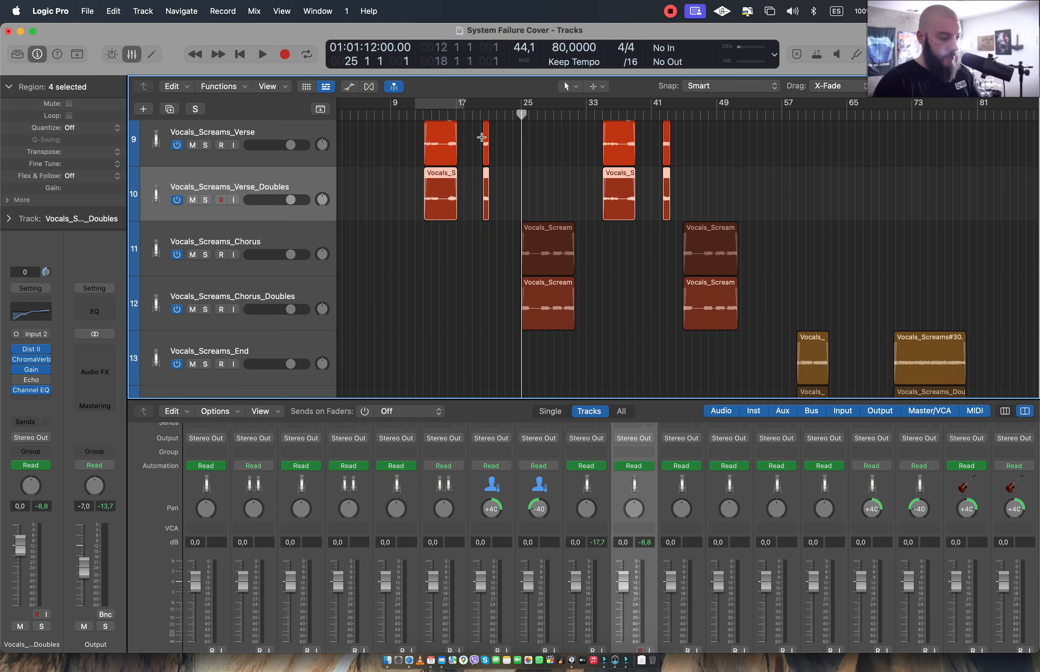
key(space)
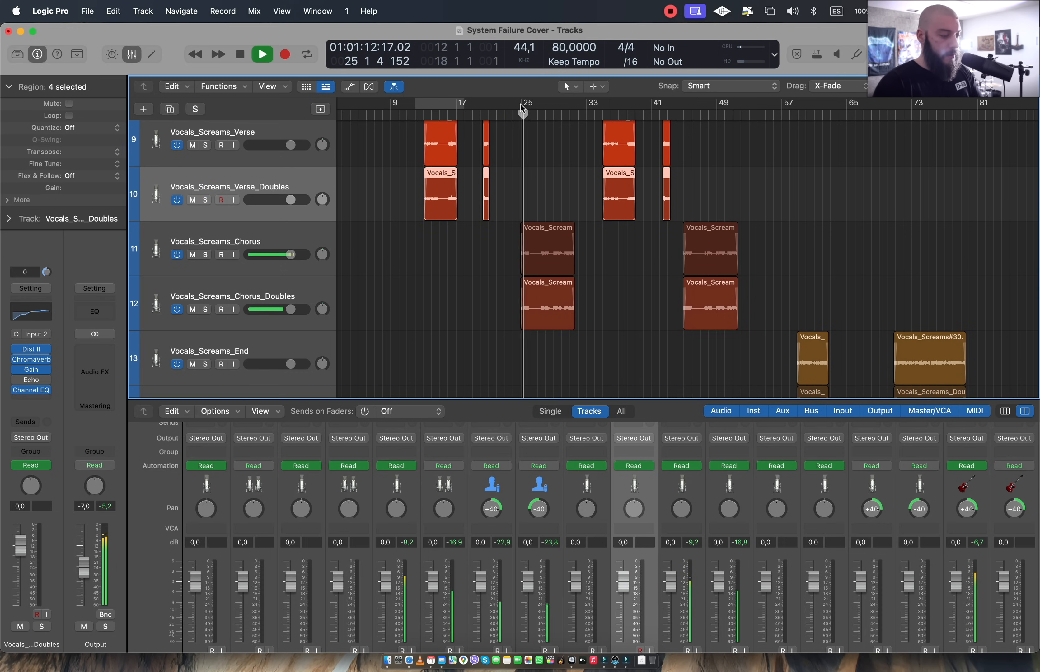
drag(517, 104, 582, 105)
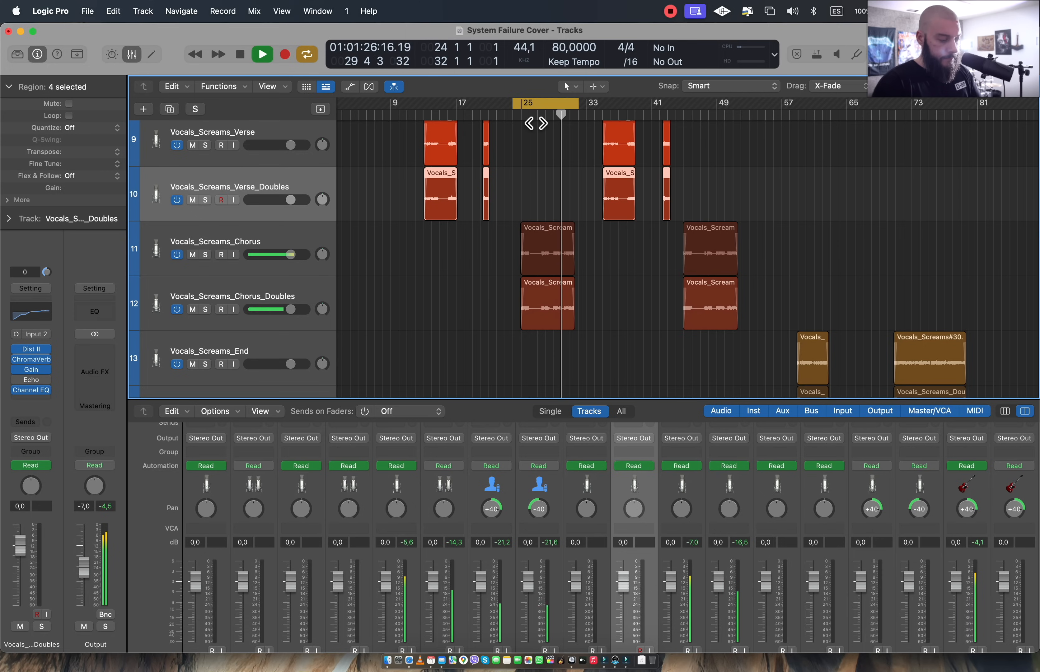
key(space)
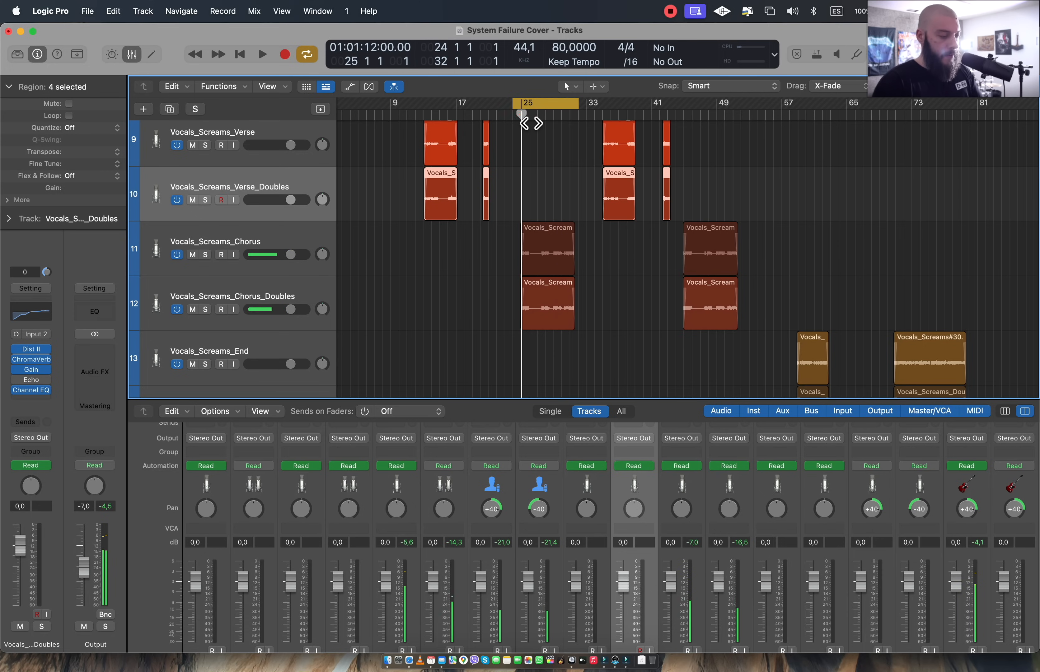
View the ChromaVerb settings on Vocals_Screams_Chorus, and audition that track soloed in the cycle range
click(308, 238)
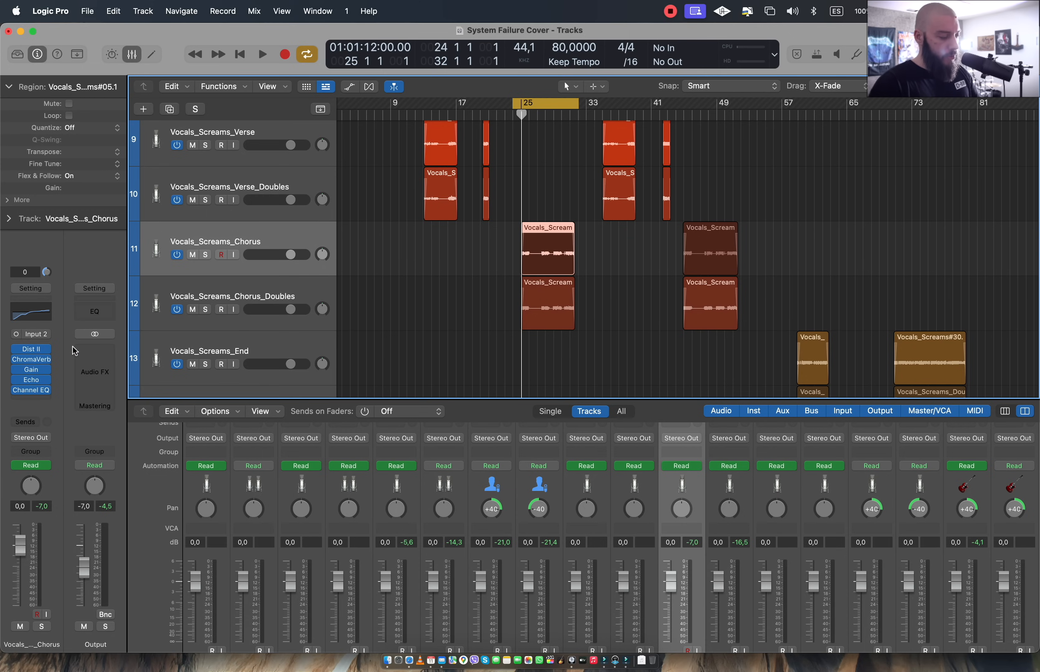
click(36, 361)
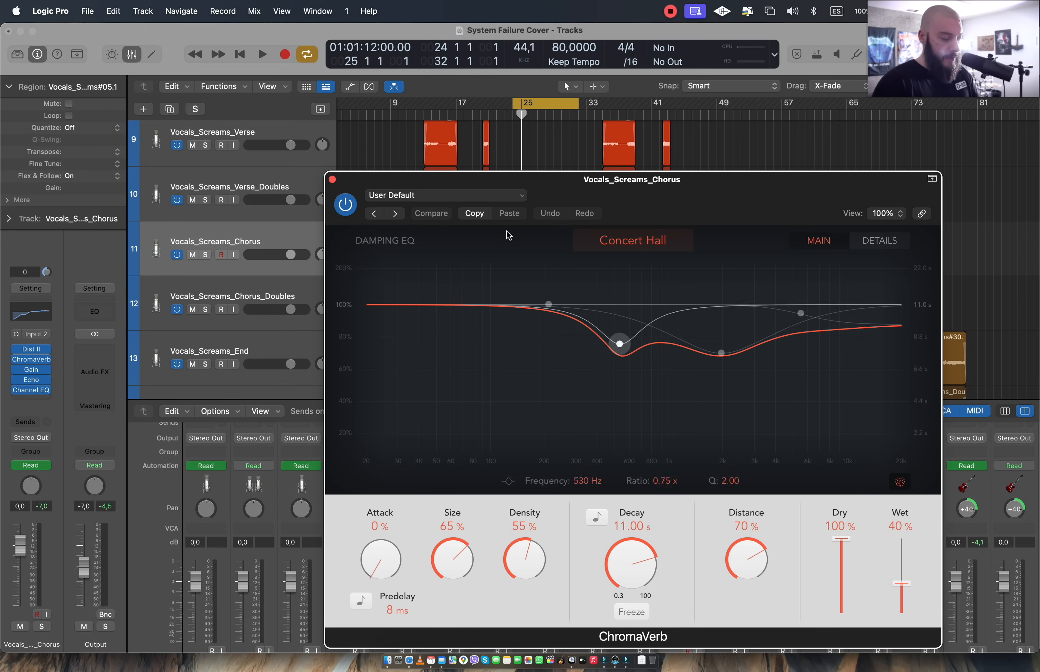
click(333, 180)
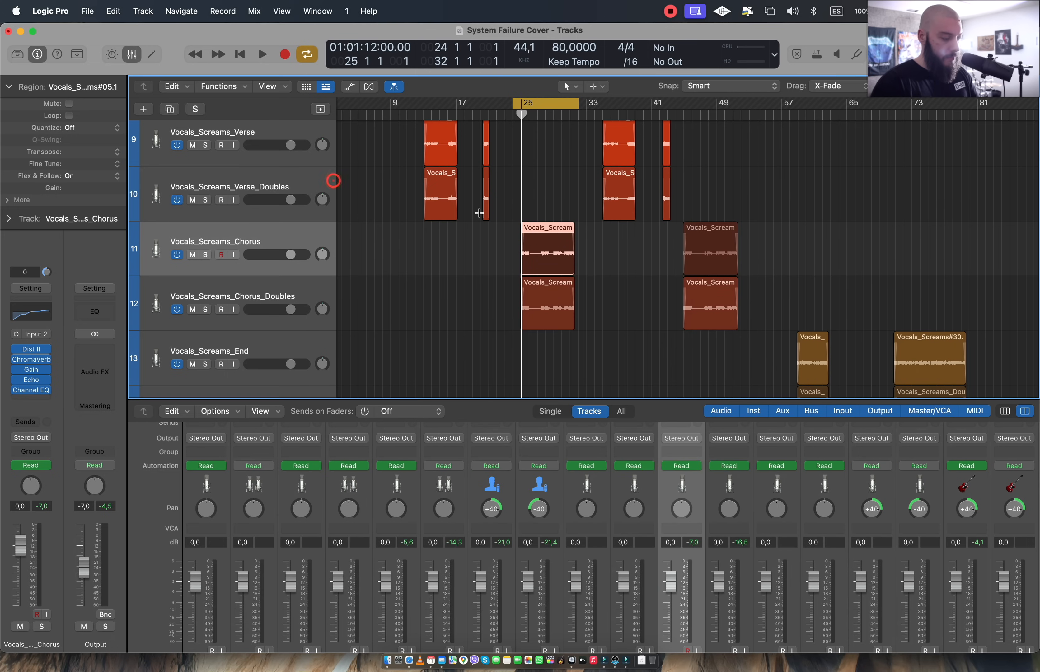
key(s)
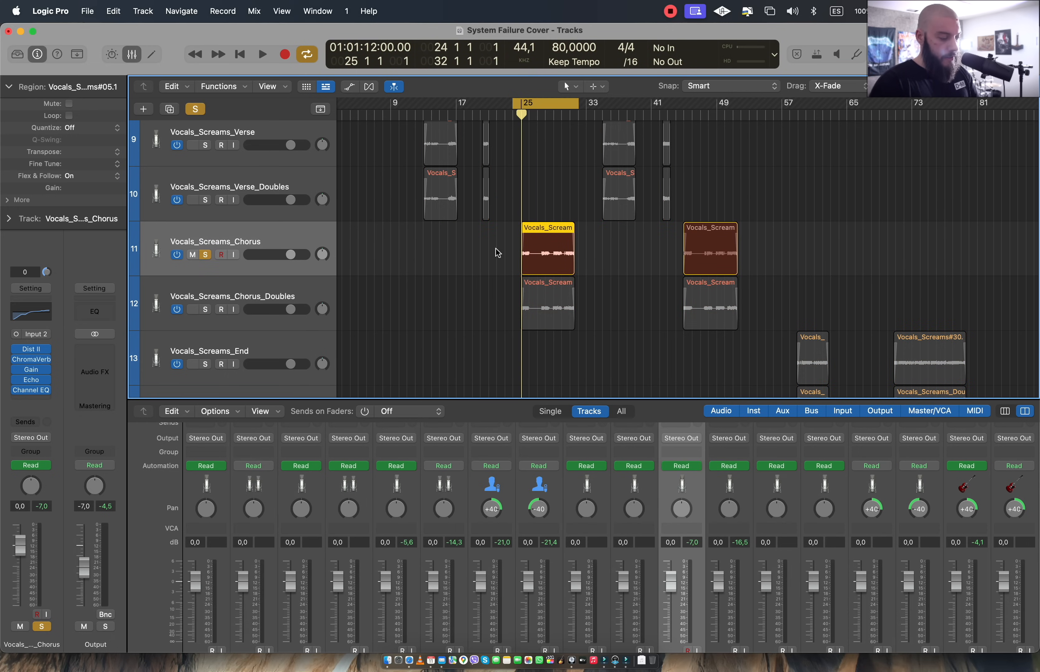
key(space)
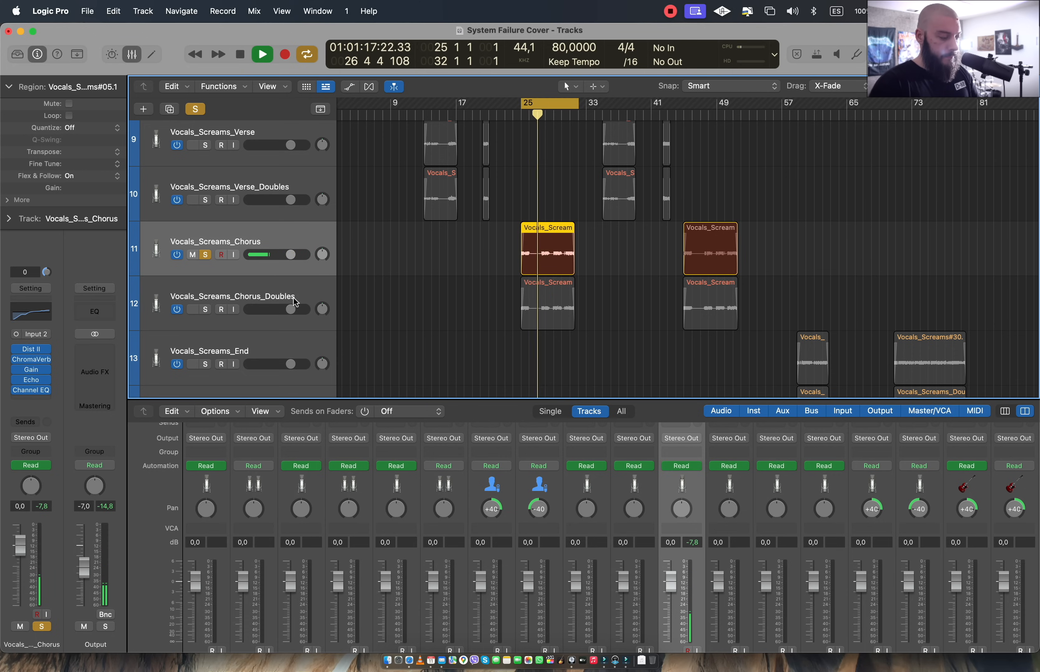
key(space)
Compare the insert chains of the Vocals_Screams_Chorus and Vocals_Screams_Chorus_Doubles tracks
click(306, 290)
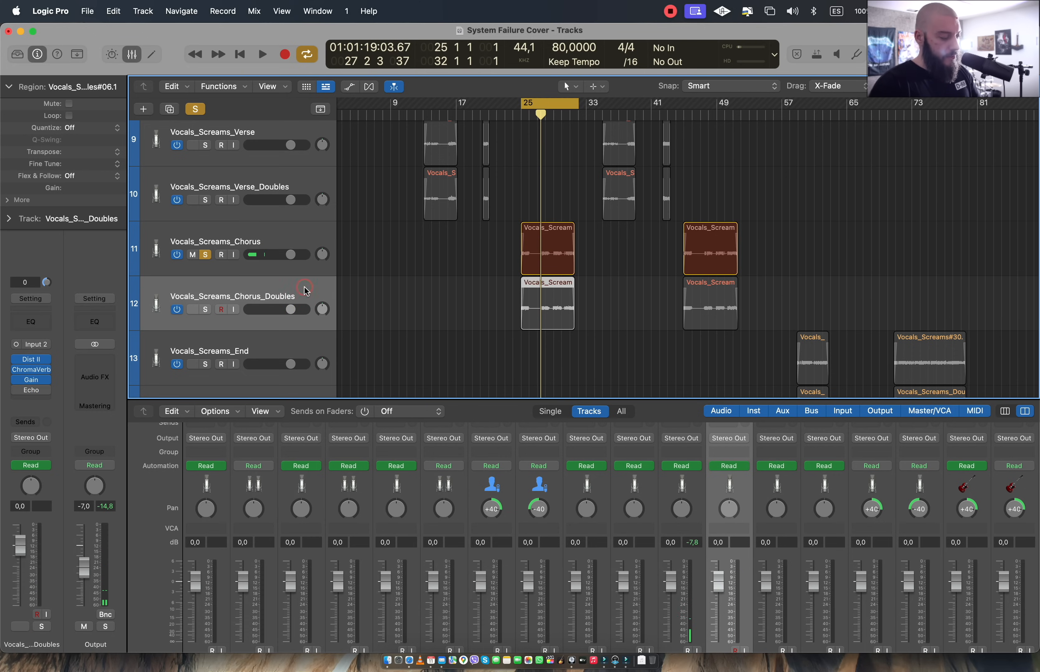
click(304, 240)
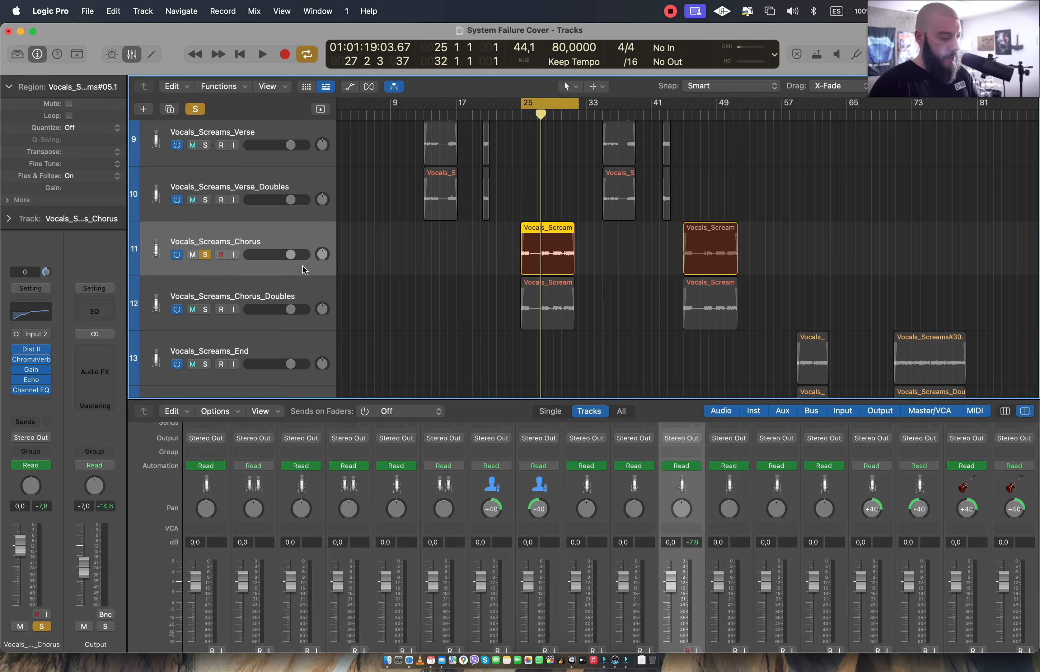
click(304, 290)
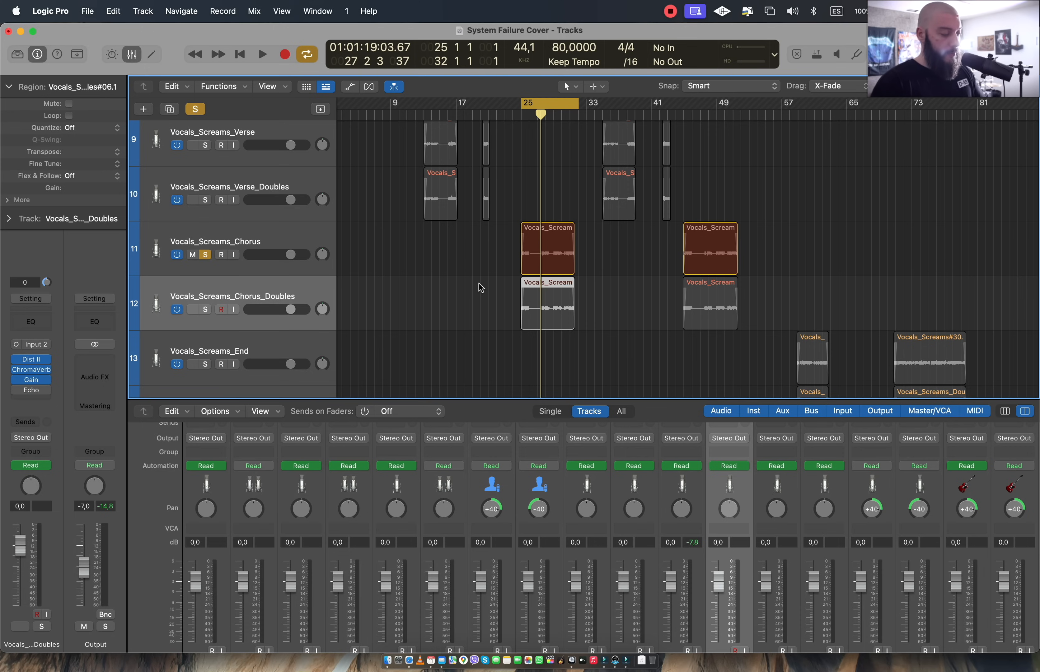
click(317, 239)
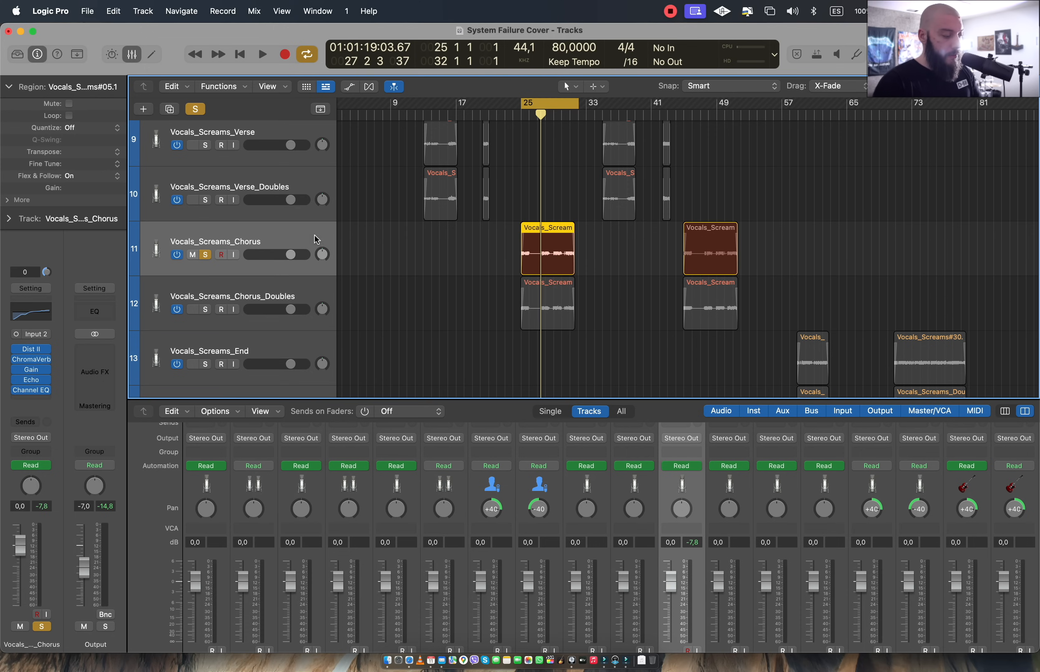
Switch the solo to Vocals_Screams_Chorus_Doubles, audition it, and view its ChromaVerb settings
click(210, 257)
click(206, 309)
key(space)
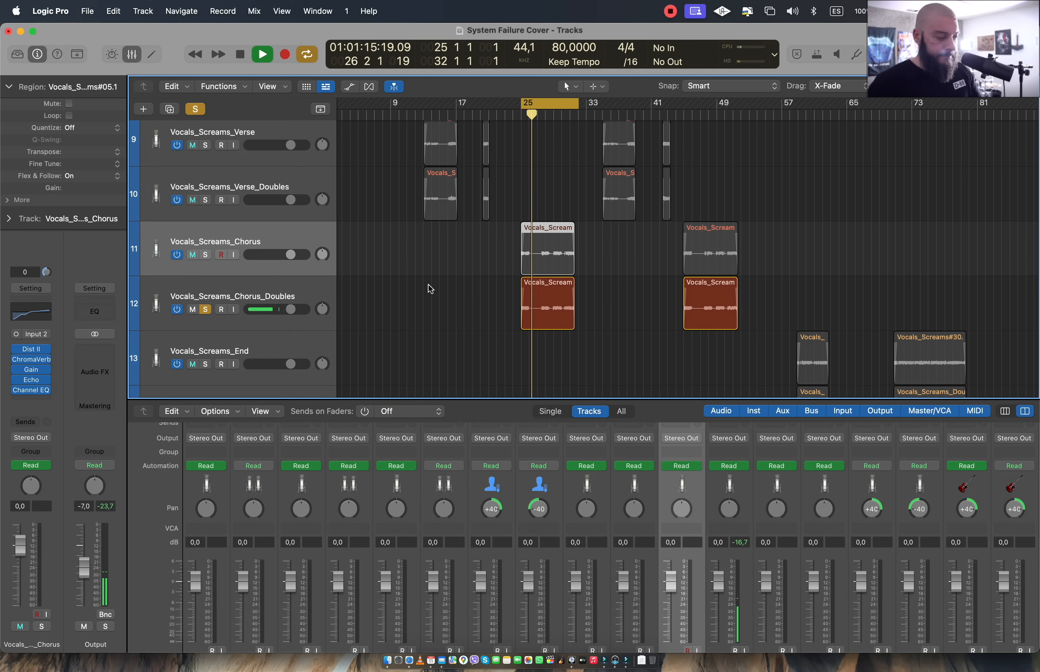
key(space)
key(Down)
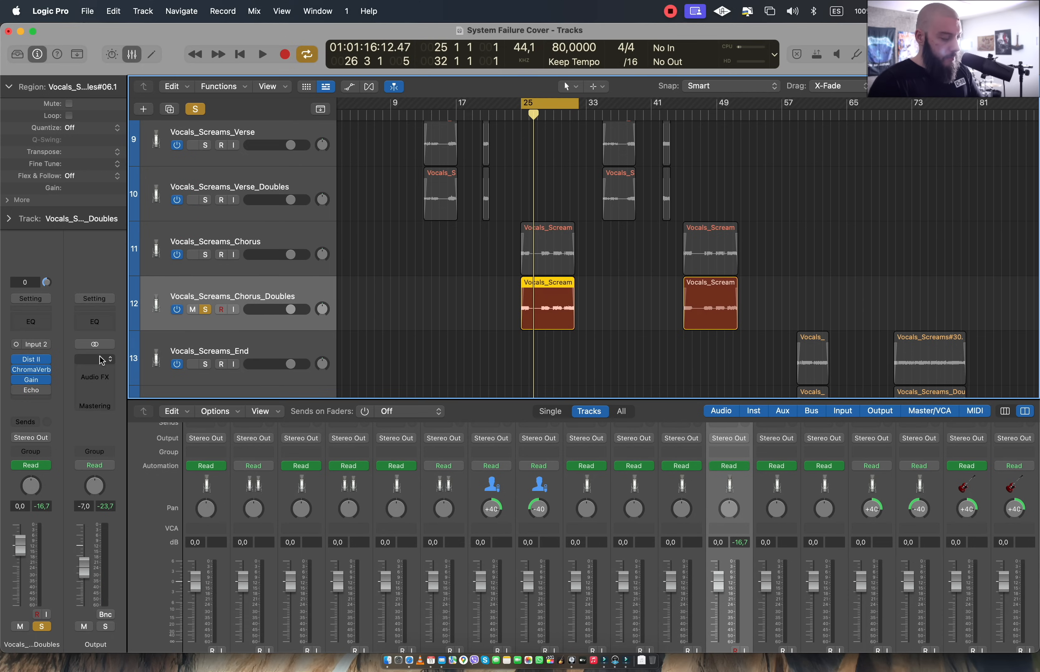
click(31, 369)
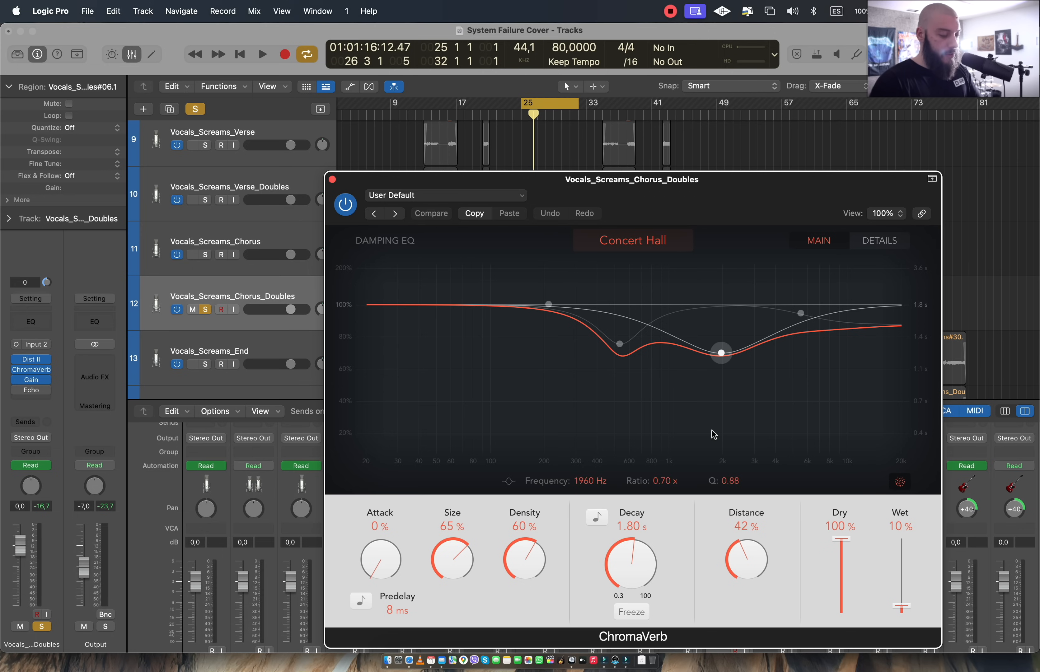
click(332, 180)
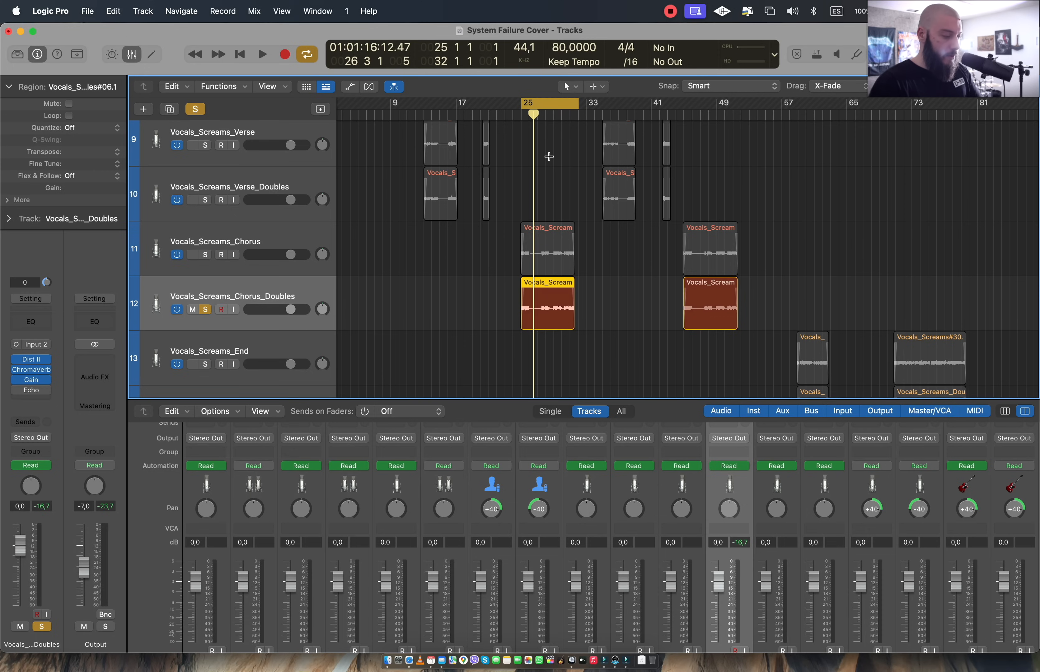
Play Vocals_Screams_Chorus_Doubles and add the solo on Vocals_Screams_Chorus to hear both together
key(space)
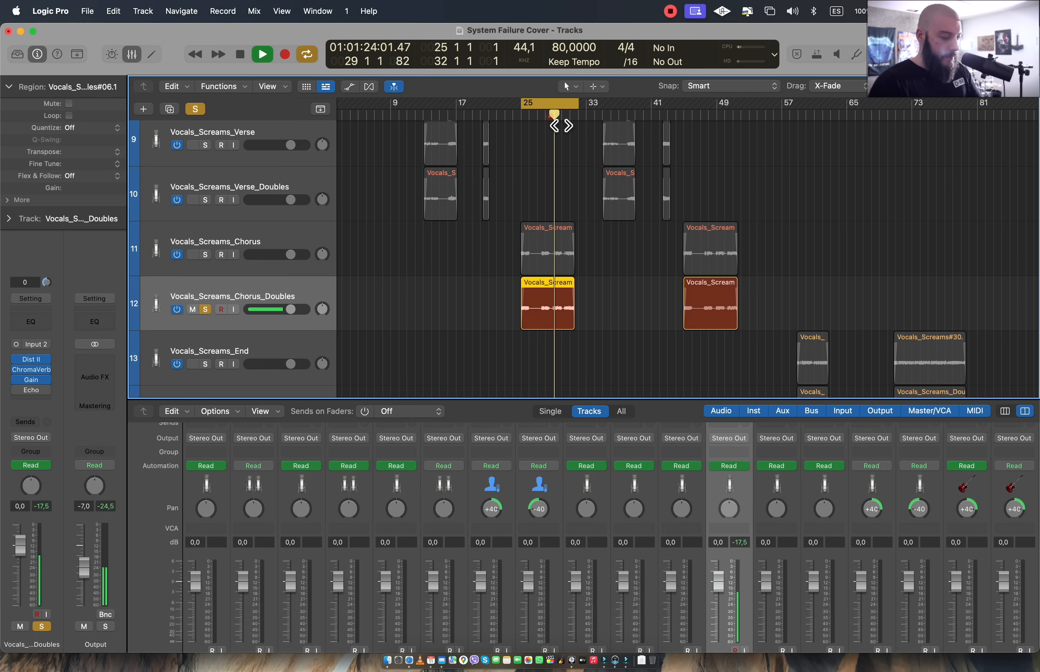
click(206, 255)
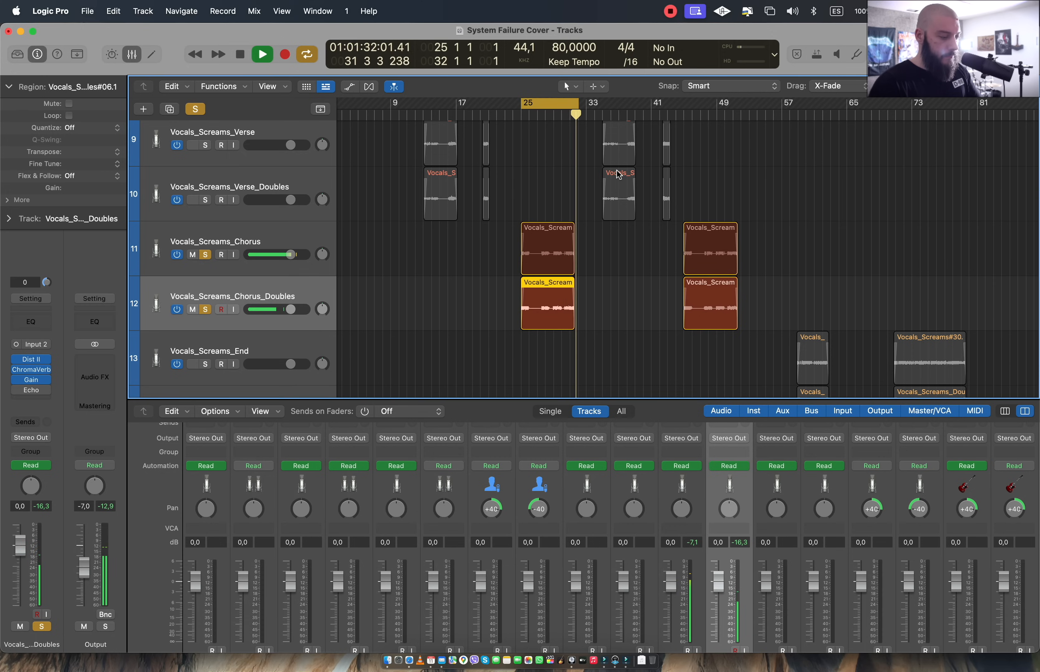
key(space)
Move the playhead to bar 44 and the cycle range over the first end-scream regions, about bars 58 to 63
click(678, 115)
drag(555, 103, 721, 115)
scroll(795, 192, down, 5)
scroll(795, 192, down, 3)
scroll(795, 192, up, 5)
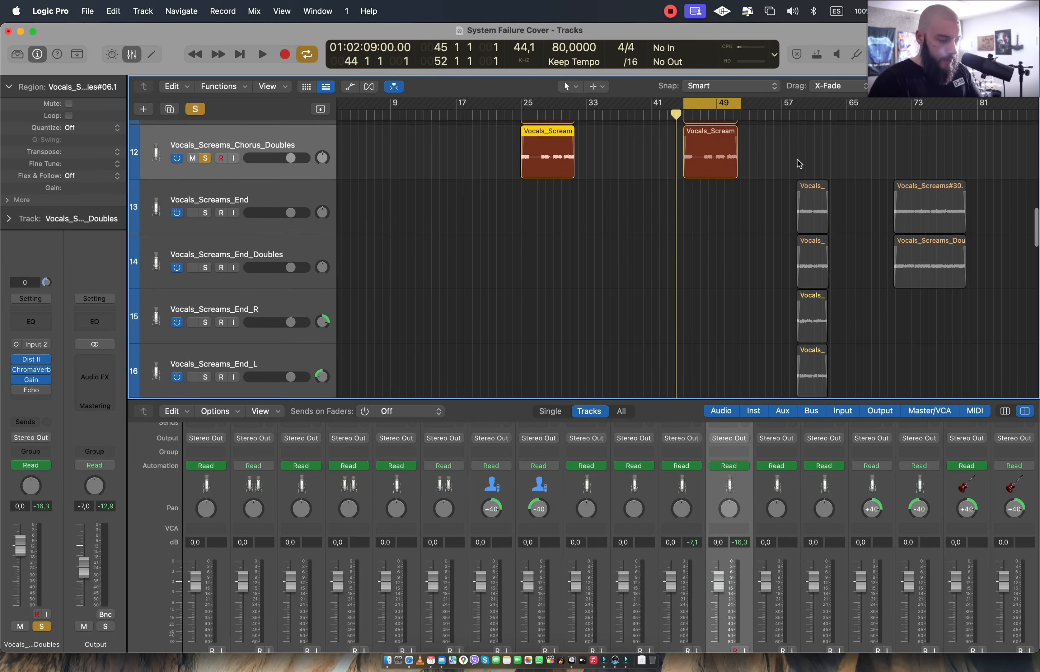
drag(707, 103, 793, 161)
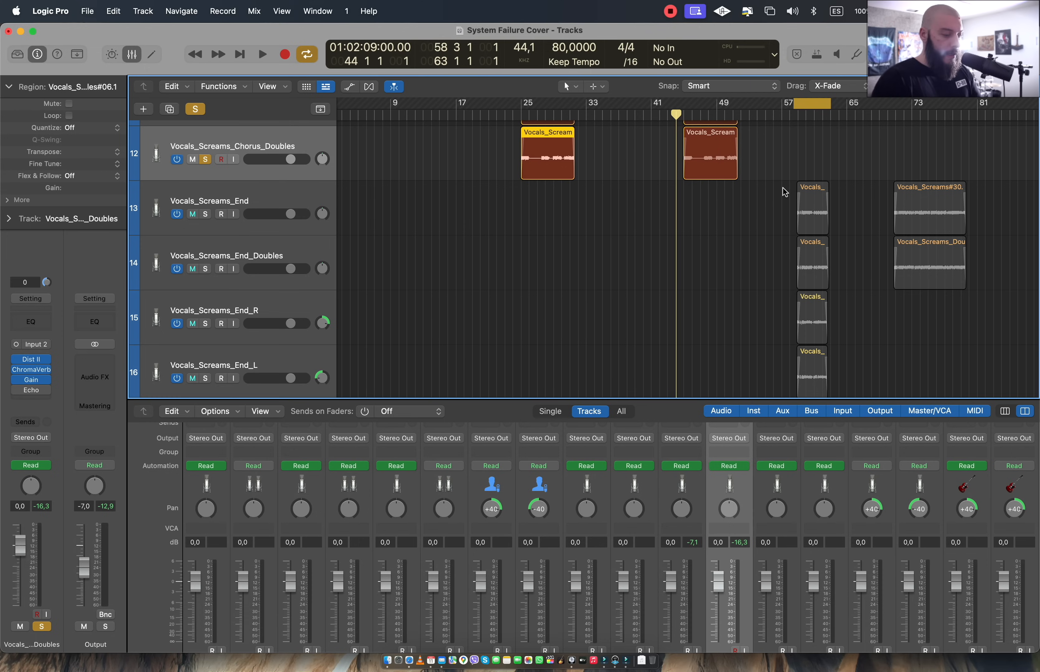
Look over the four end scream tracks and select Vocals_Screams_End to show its insert chain
scroll(785, 201, down, 4)
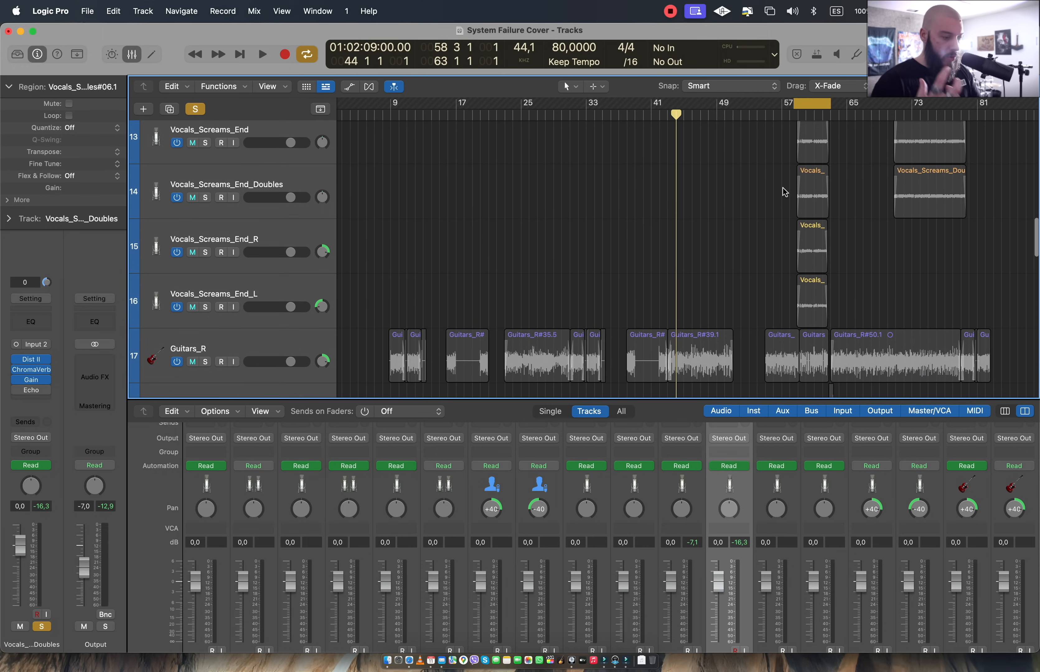
scroll(785, 193, up, 4)
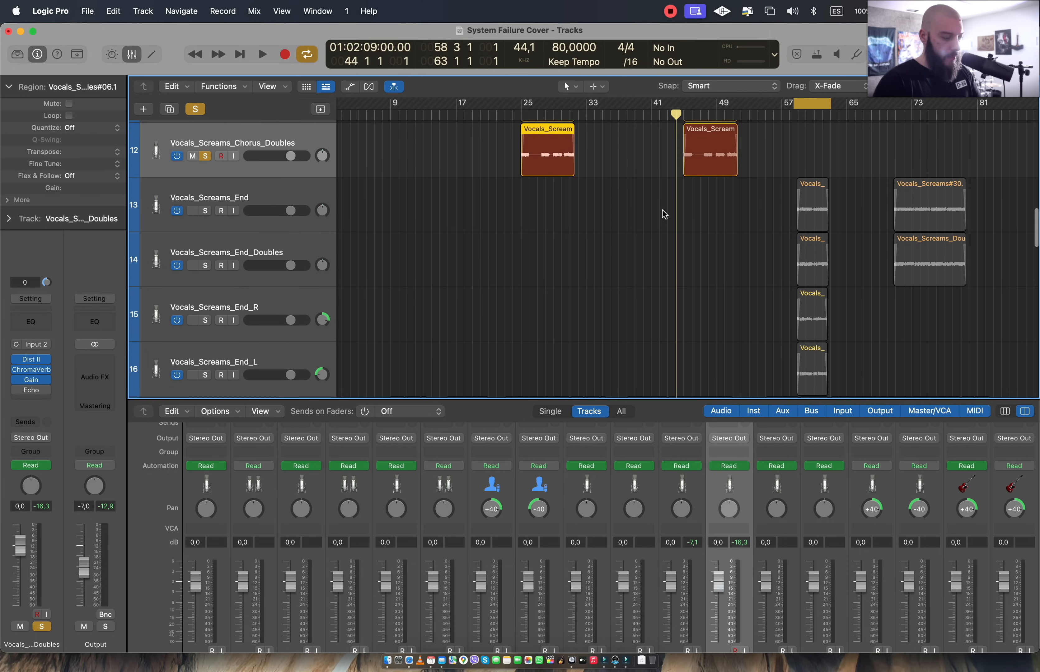
click(309, 193)
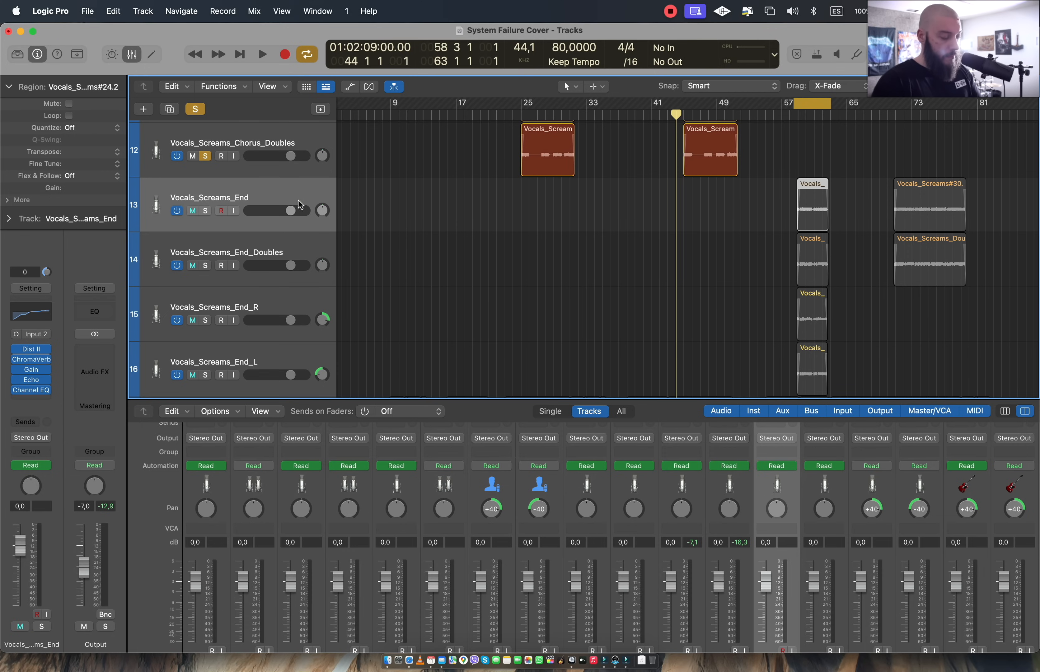
Compare the insert chains of Vocals_Screams_Chorus, Vocals_Screams_End and Vocals_Screams_End_Doubles by selecting each track in turn
scroll(299, 204, up, 5)
click(294, 161)
scroll(294, 252, down, 2)
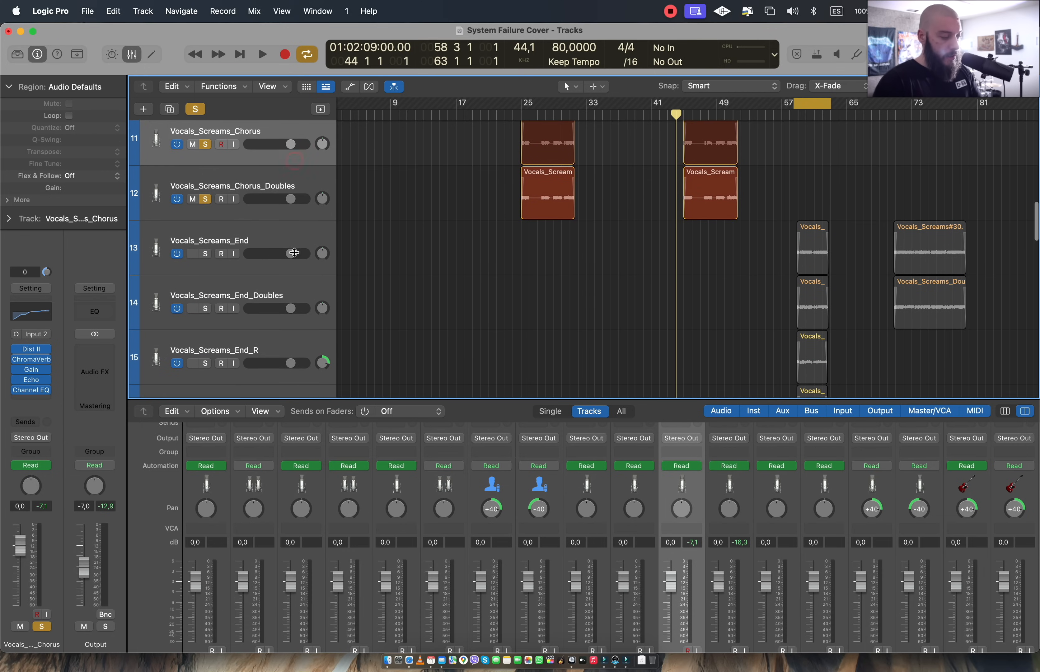
click(303, 241)
scroll(311, 238, down, 3)
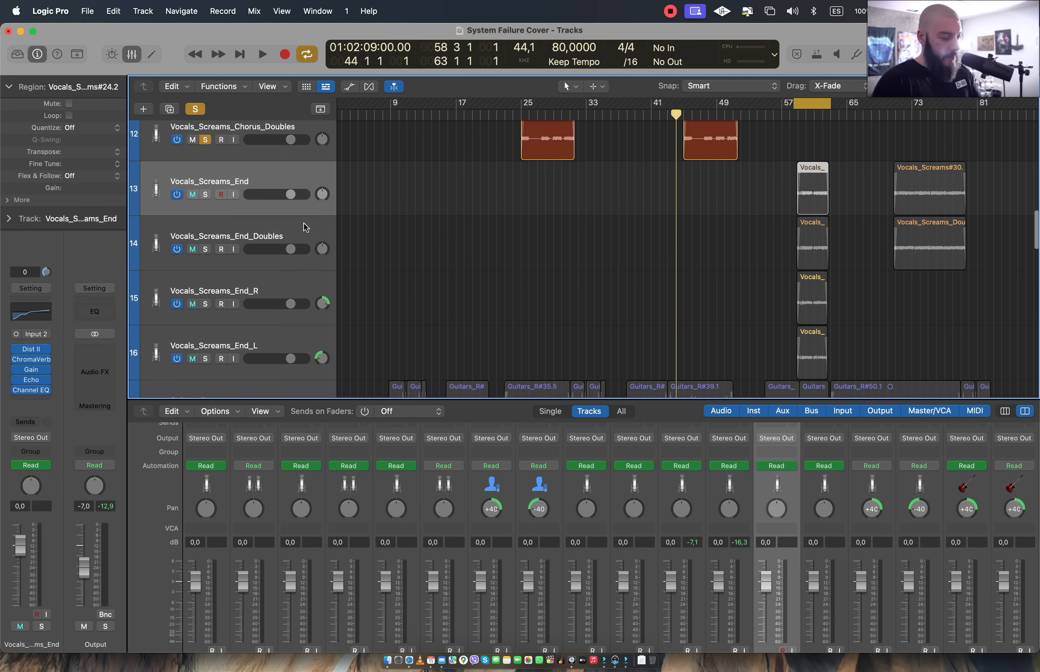
click(306, 228)
double_click(305, 227)
click(306, 218)
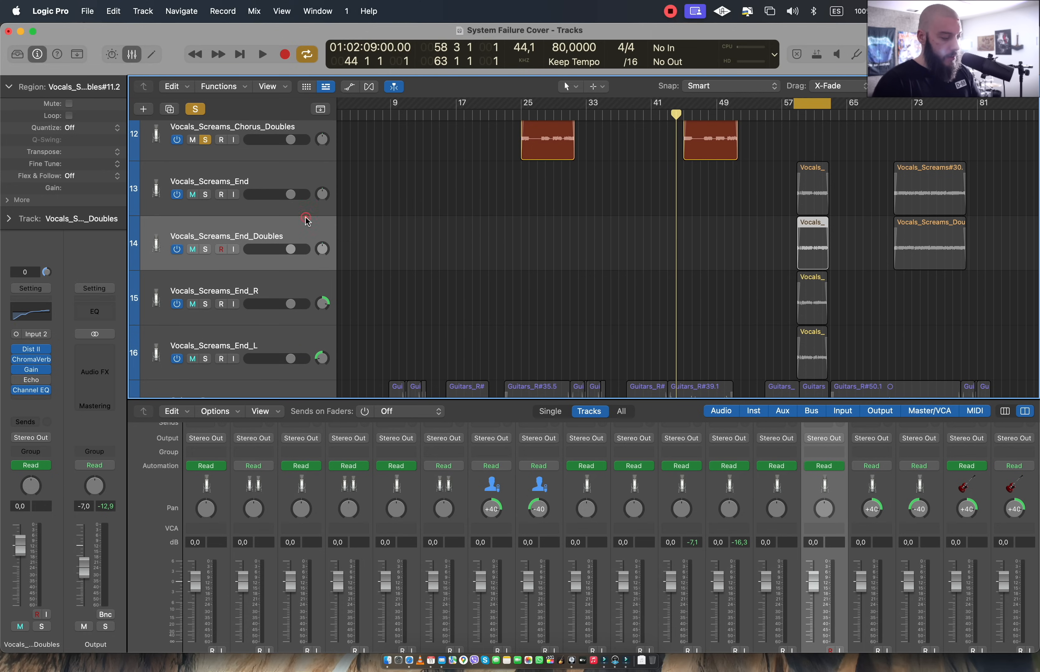
click(308, 184)
scroll(306, 240, down, 3)
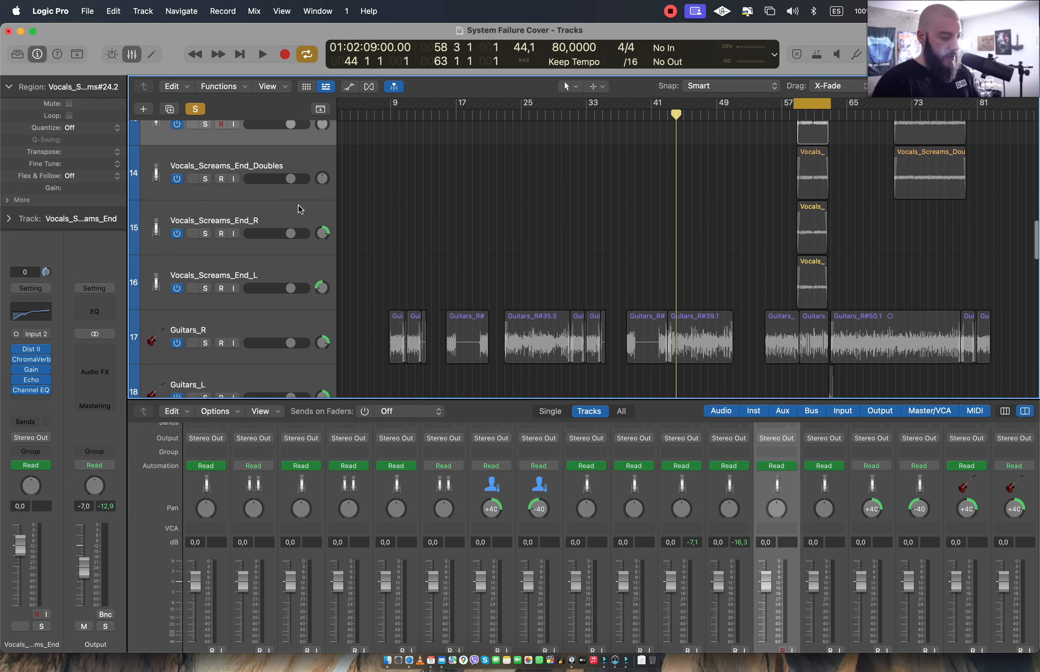
Inspect the channel strips of Vocals_Screams_End_R and Vocals_Screams_End_L to compare their inserts and panning
click(305, 218)
click(304, 270)
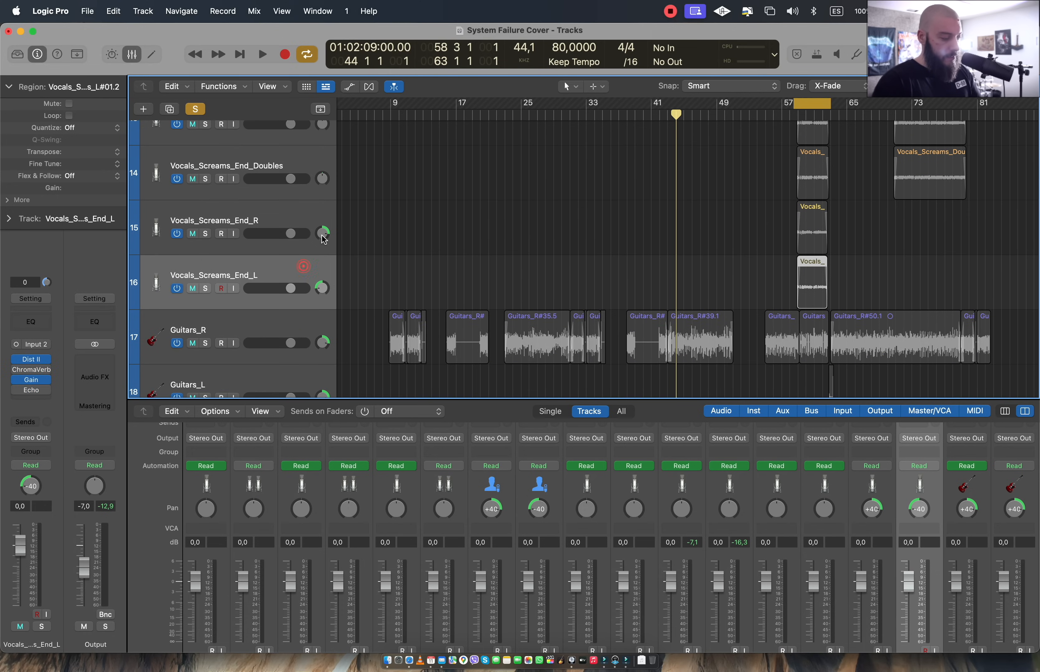
click(299, 217)
key(ctrl+alt+super+m)
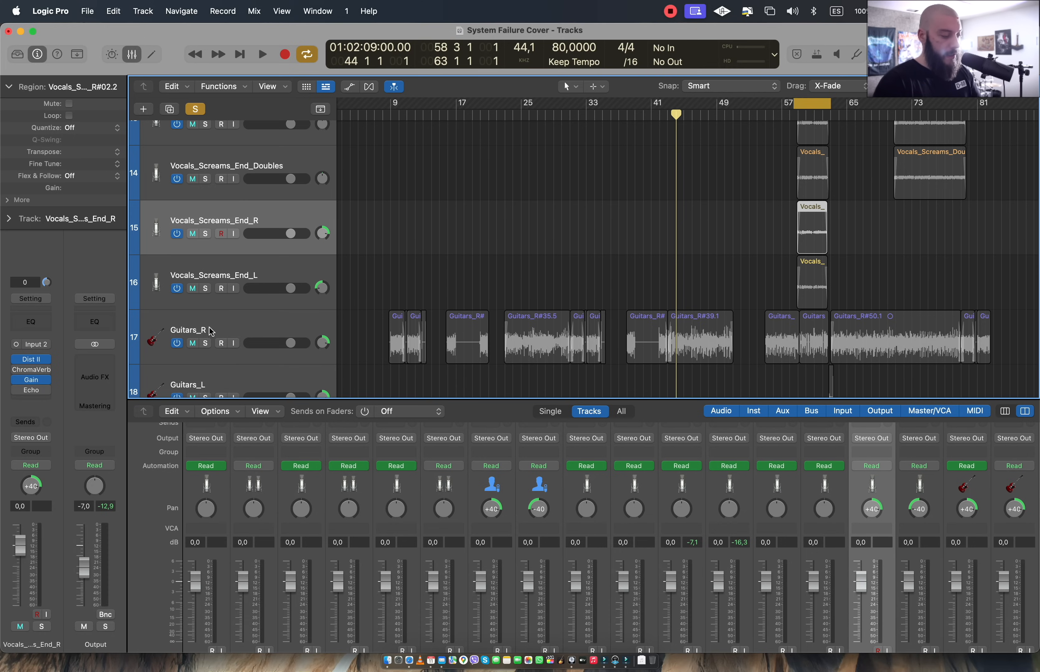
click(299, 272)
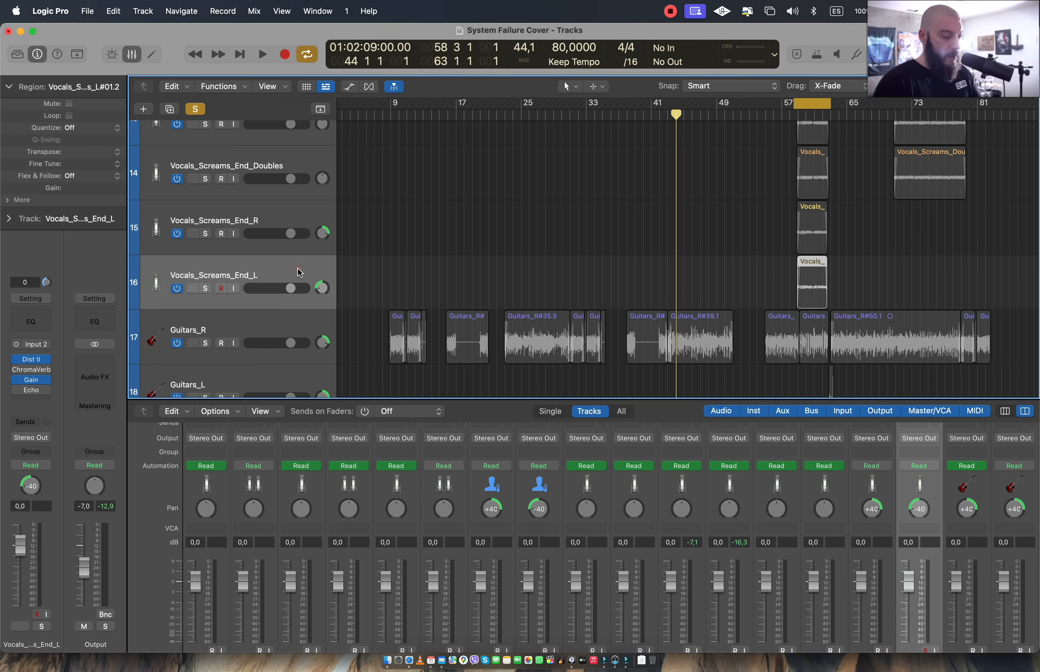
key(ctrl+alt+super+m)
Solo Vocals_Screams_End_R and Vocals_Screams_End_L and play the cycled section to hear the panned pair
click(307, 210)
click(206, 234)
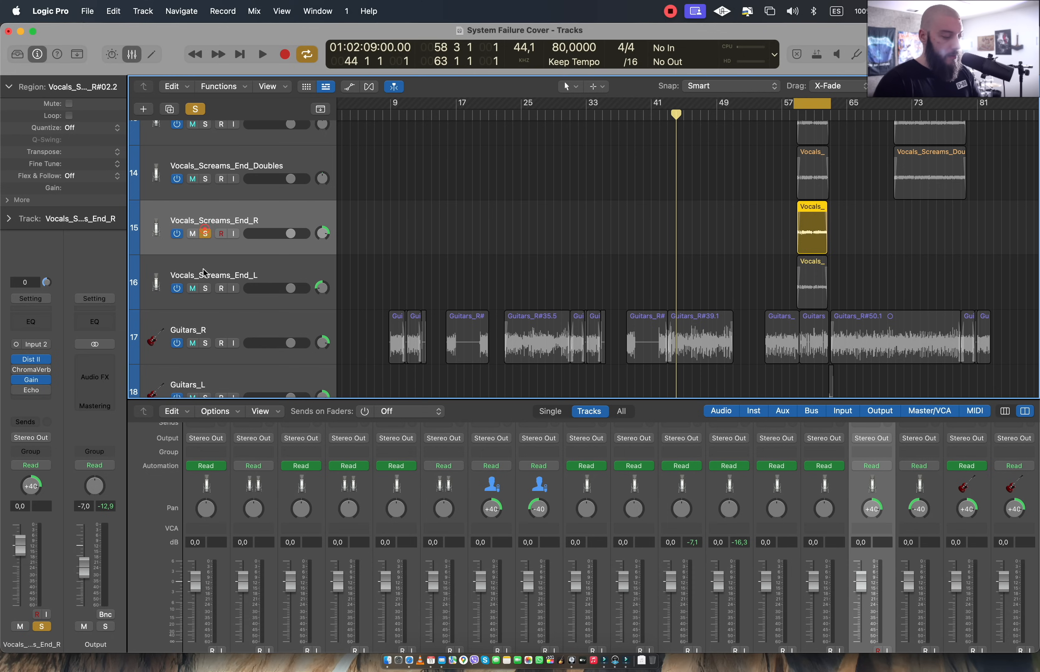
click(206, 288)
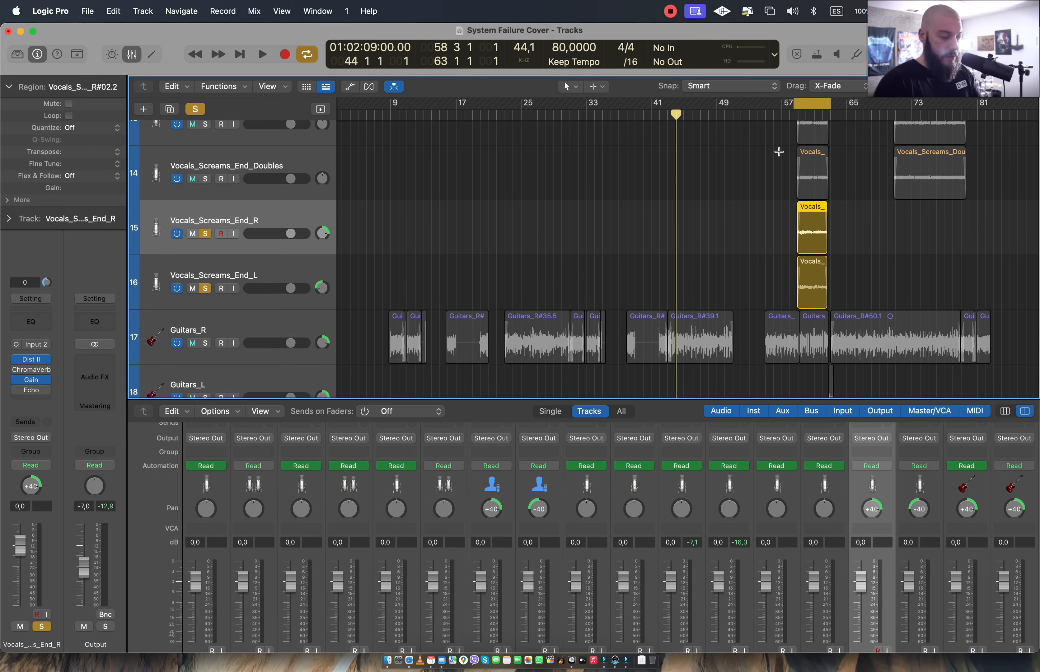
key(space)
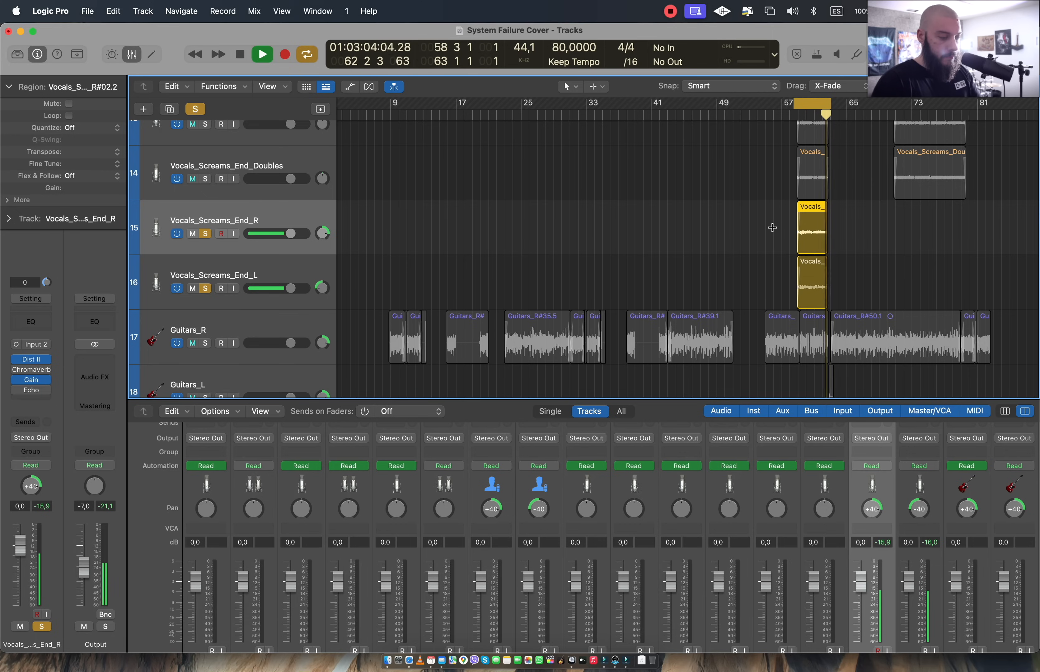
key(space)
Select Vocals_Screams_End and clear the solos on Vocals_Screams_End_R and Vocals_Screams_End_L
scroll(306, 184, up, 3)
click(309, 191)
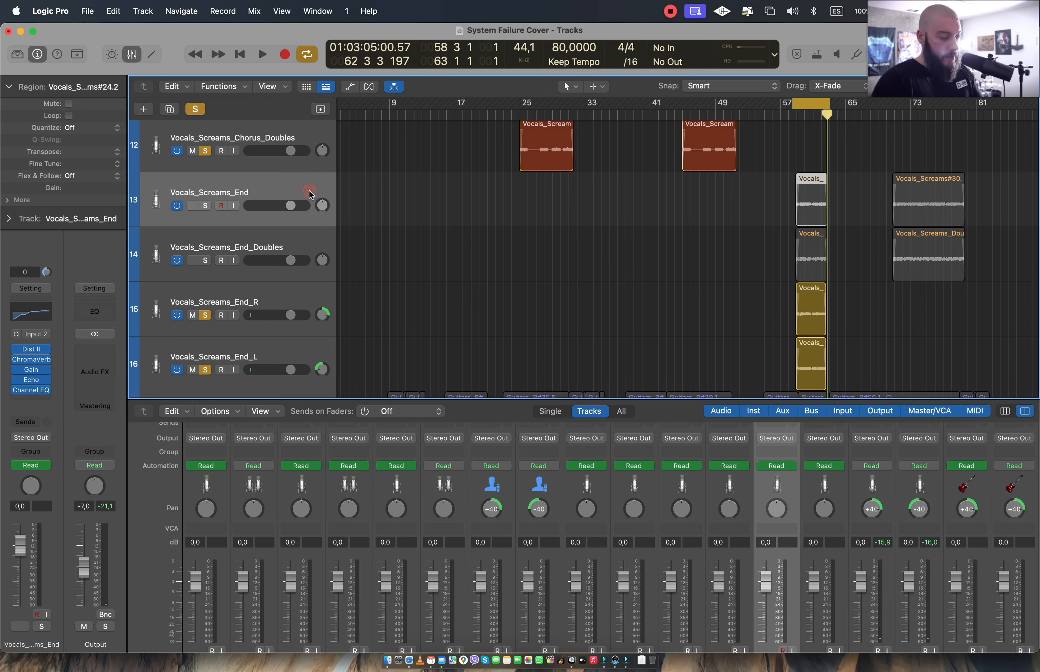
scroll(263, 241, down, 2)
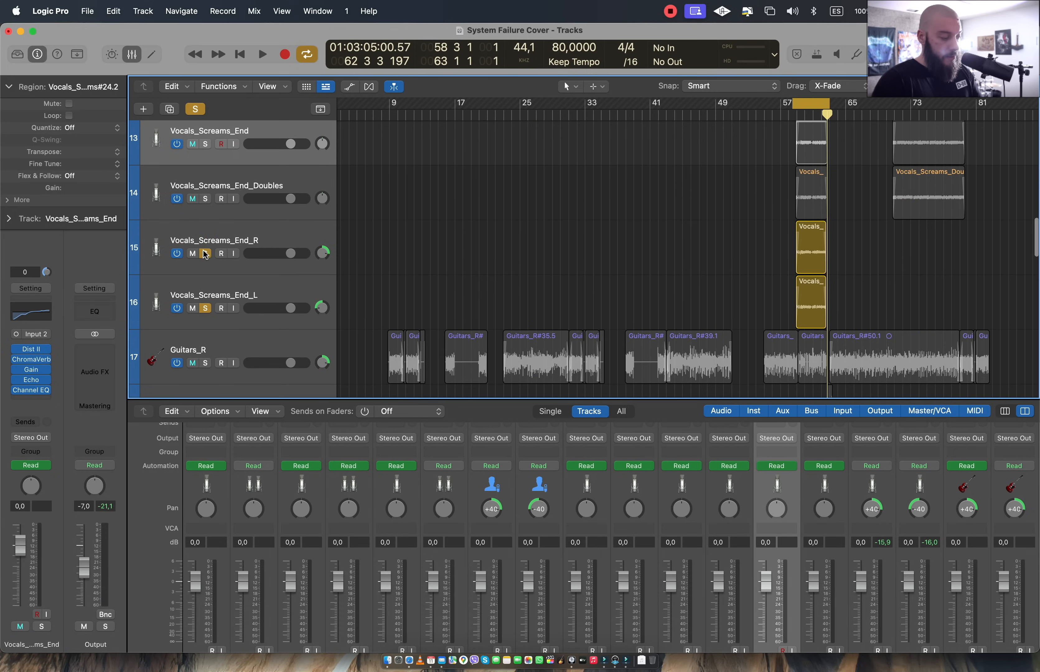
click(205, 254)
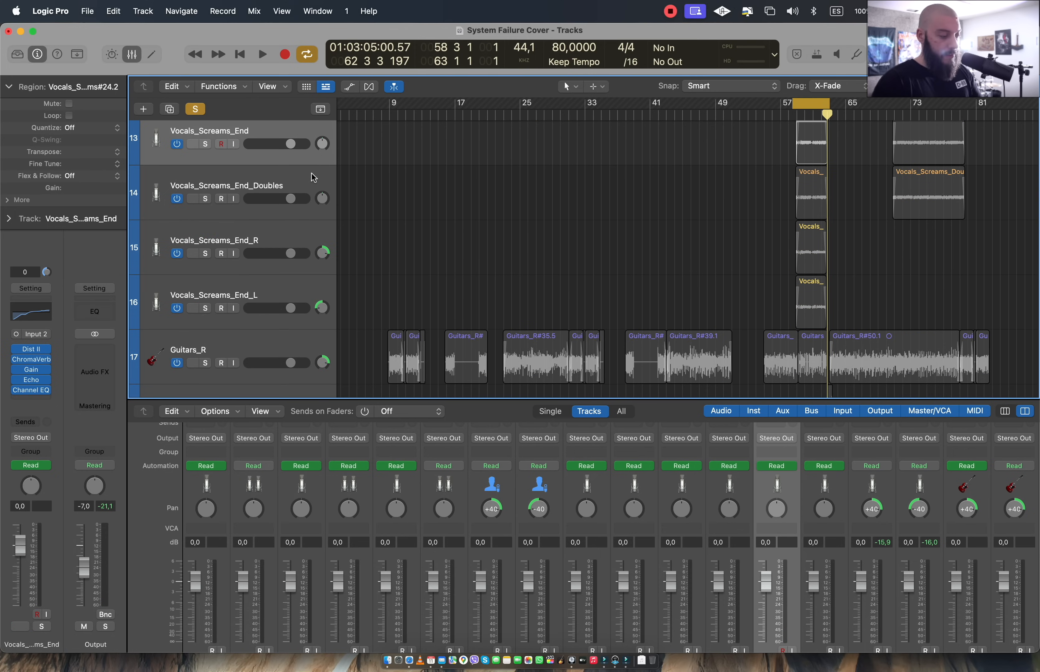
Solo all four end scream tracks, start playback and extend the cycle end to bar 63 beat 3
scroll(306, 174, up, 2)
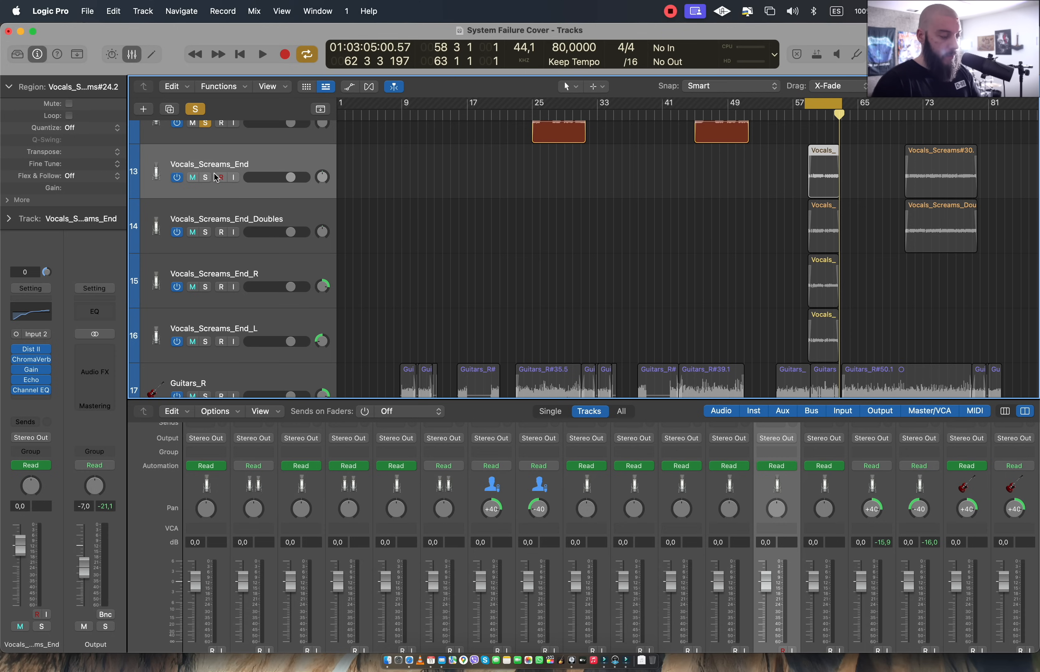
click(206, 177)
click(205, 233)
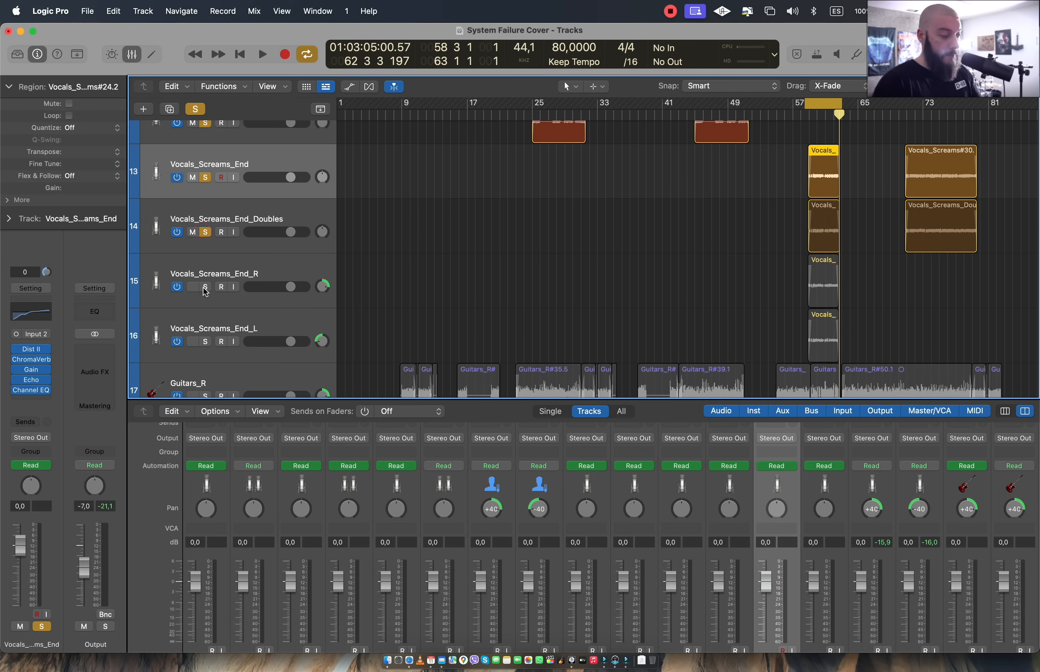
key(space)
drag(811, 112, 818, 113)
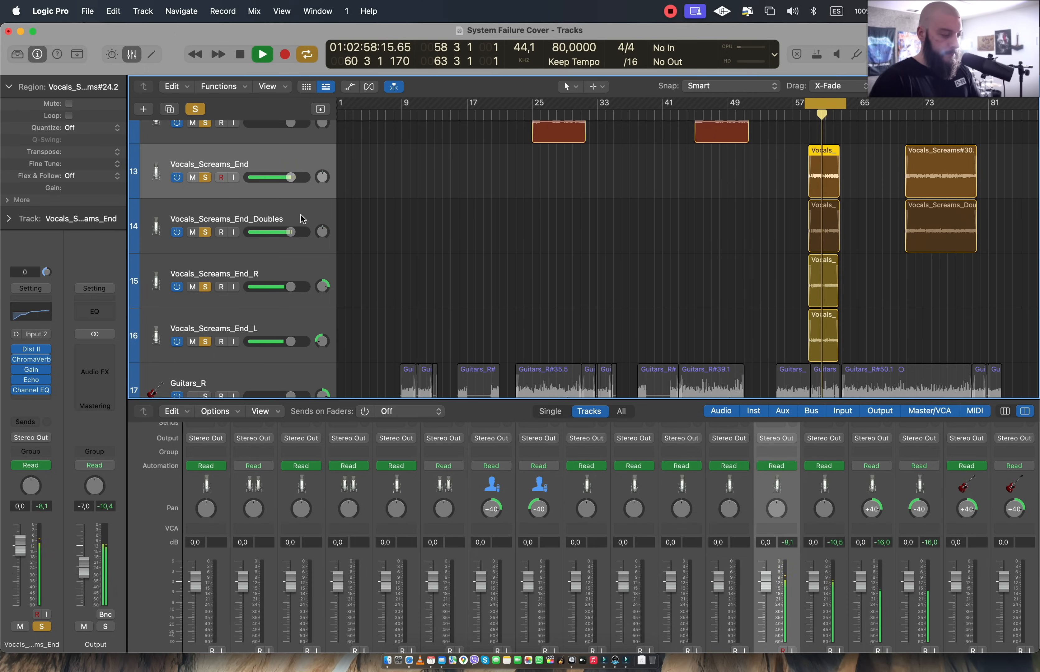
Toggle the solos on Vocals_Screams_End_R and Vocals_Screams_End_L off and on during playback to compare the end screams with and without them
scroll(301, 214, down, 3)
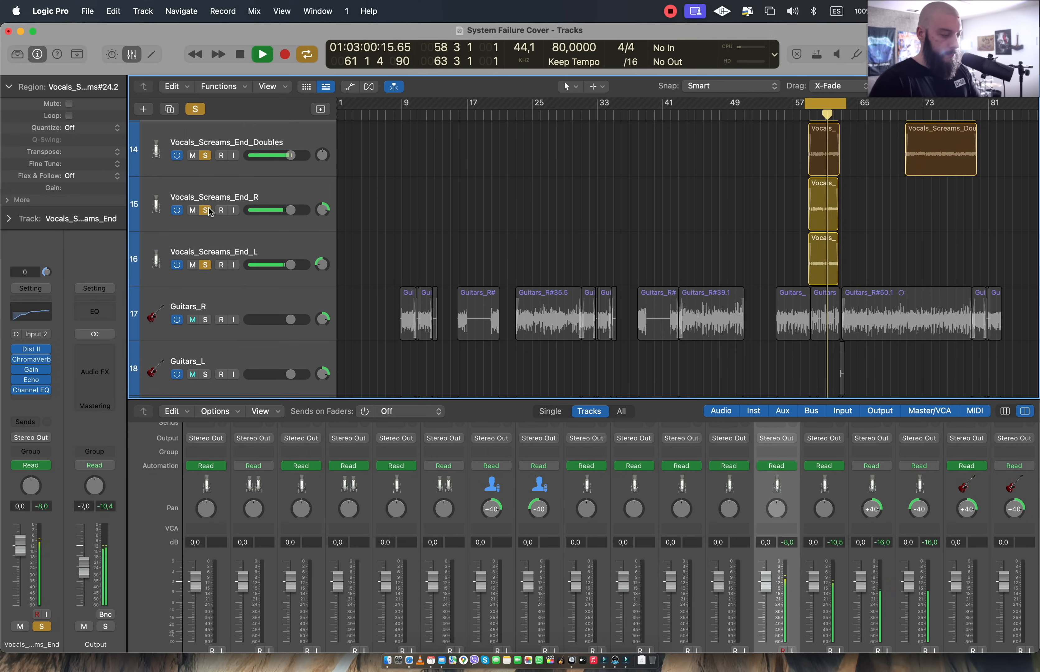
click(206, 265)
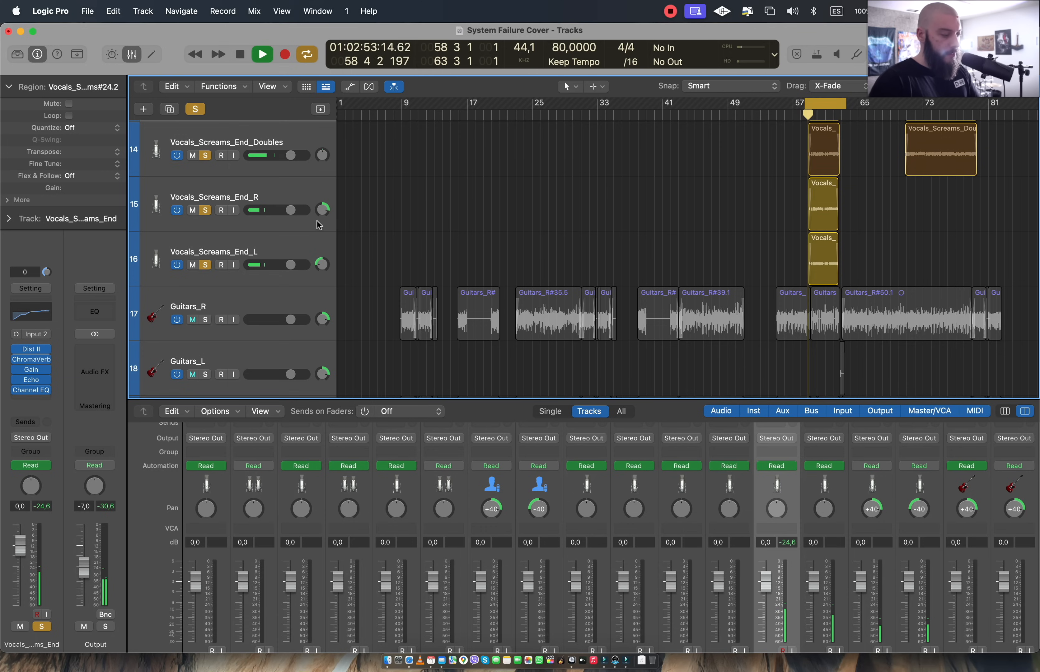
click(205, 210)
click(206, 265)
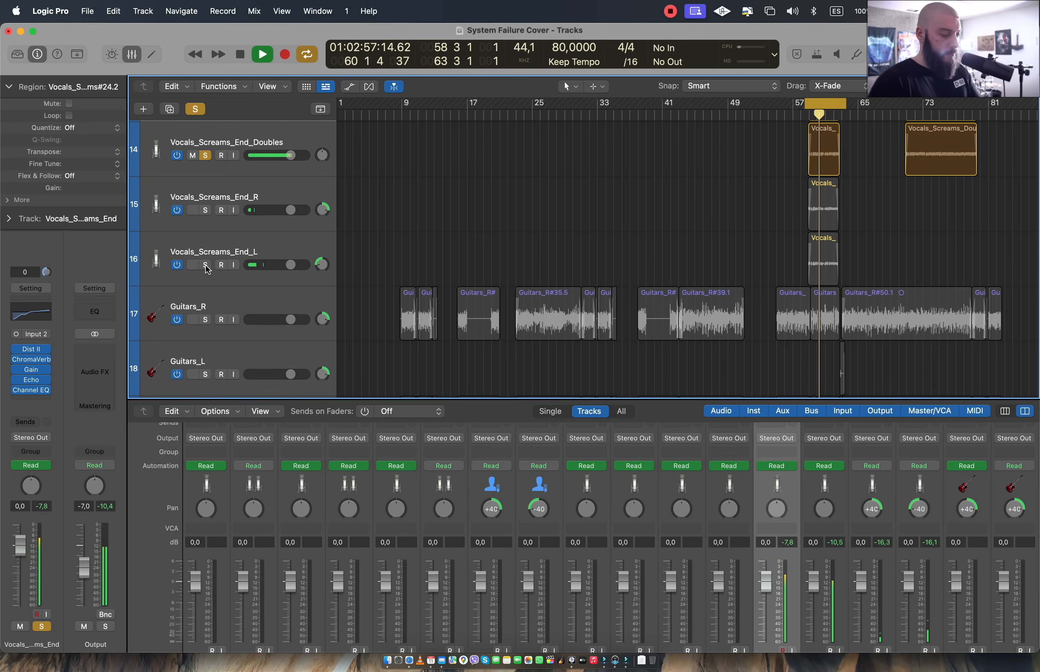
click(206, 265)
click(206, 210)
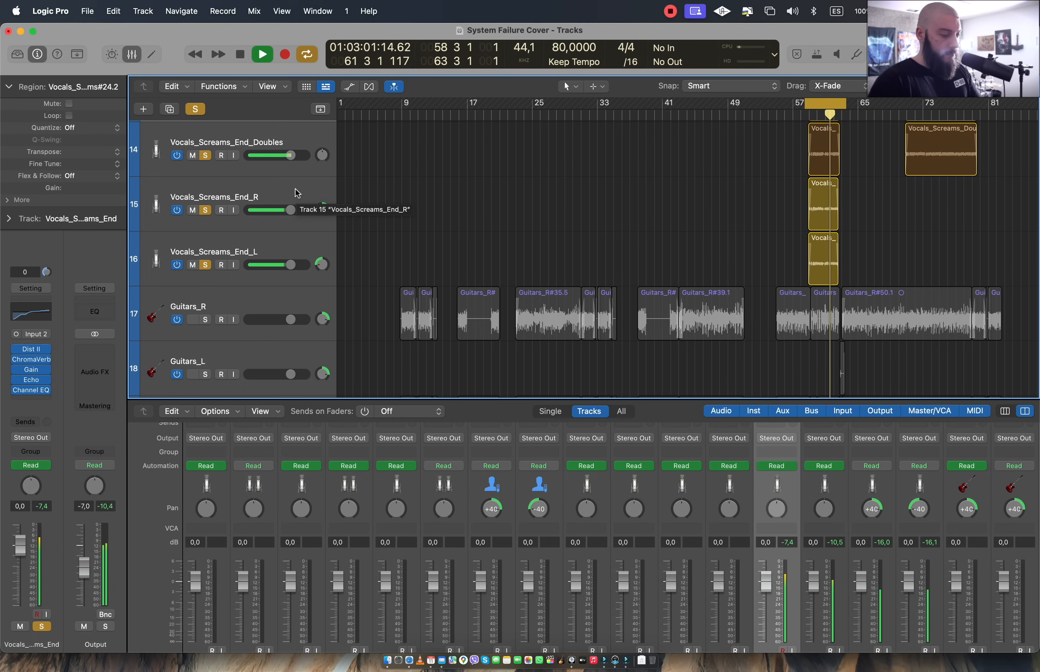
scroll(662, 211, up, 3)
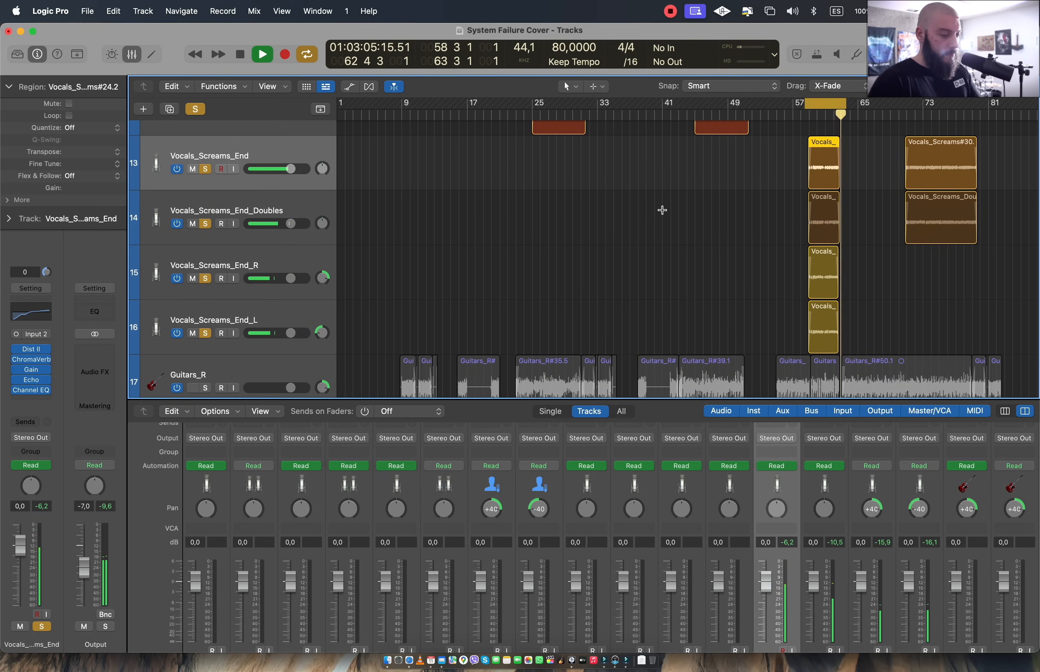
key(space)
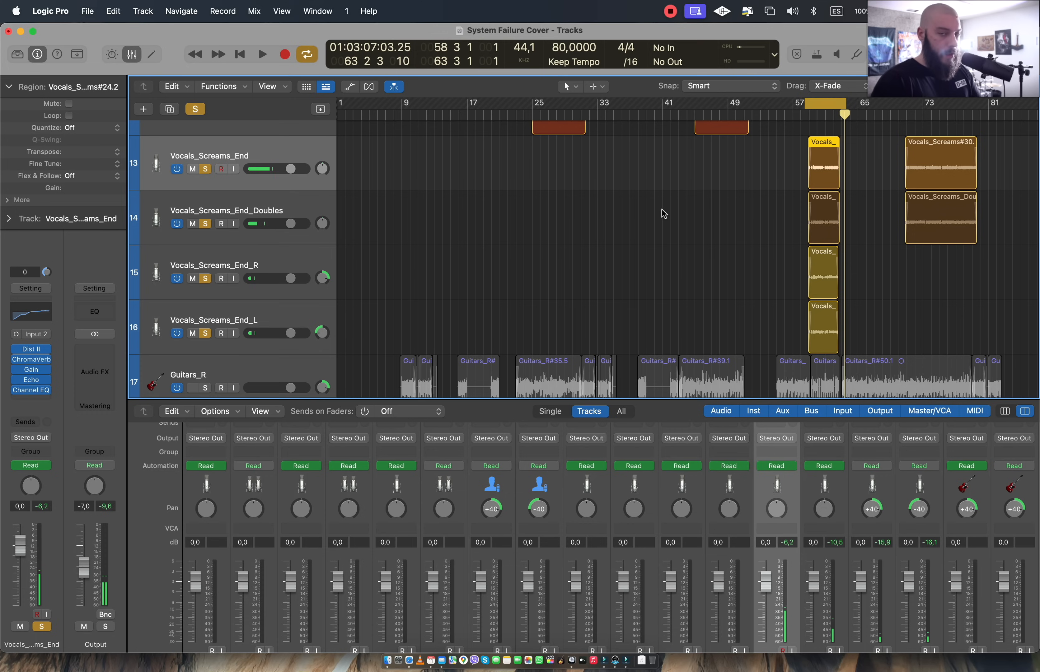
View the Echo settings on Vocals_Screams_End and close the plug-in window
click(276, 151)
click(38, 381)
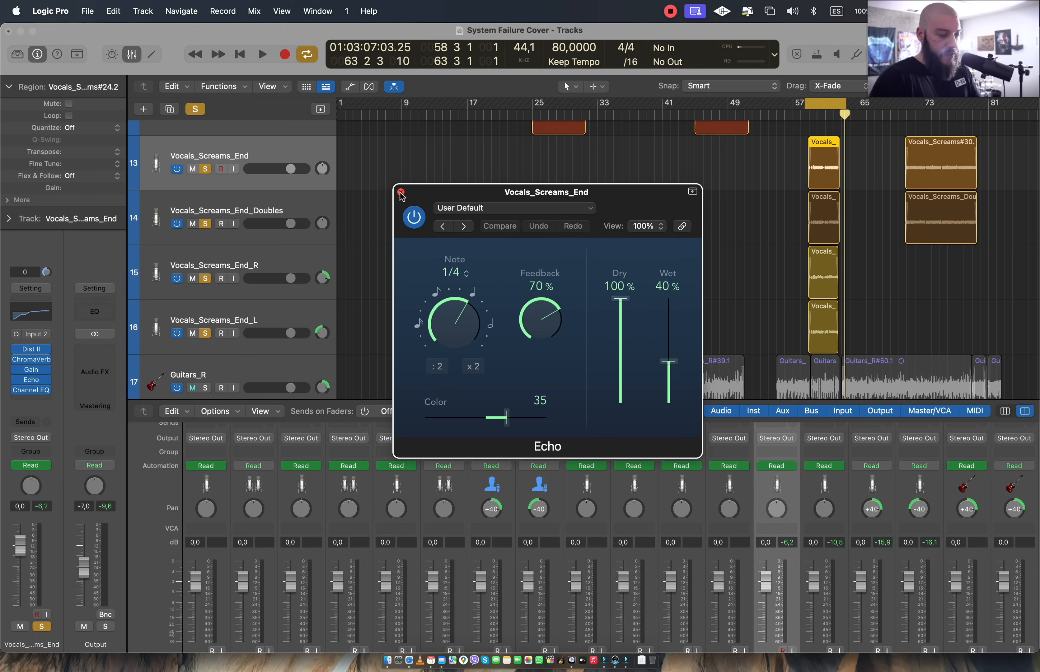
click(401, 192)
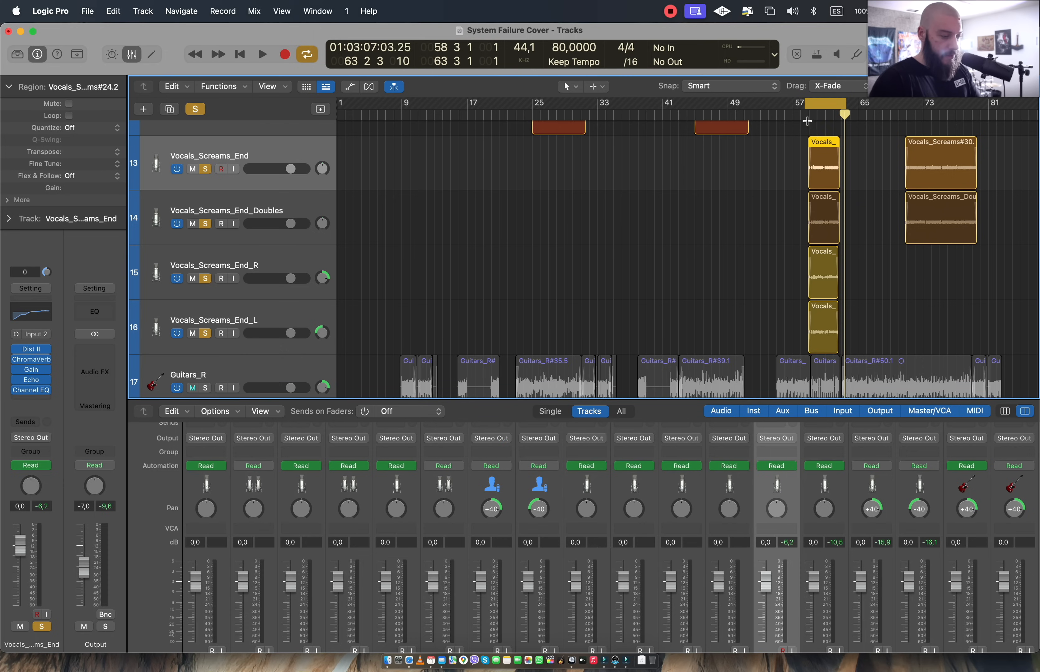
Clear all solos and play the end scream section in the full mix while looking over the other vocal tracks
click(198, 110)
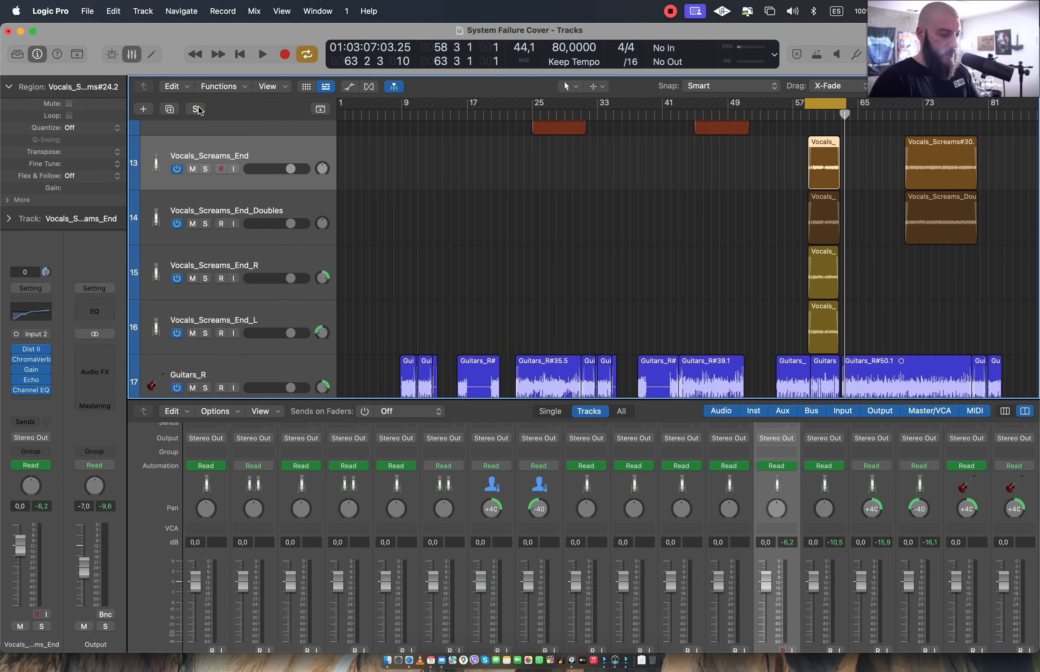
key(space)
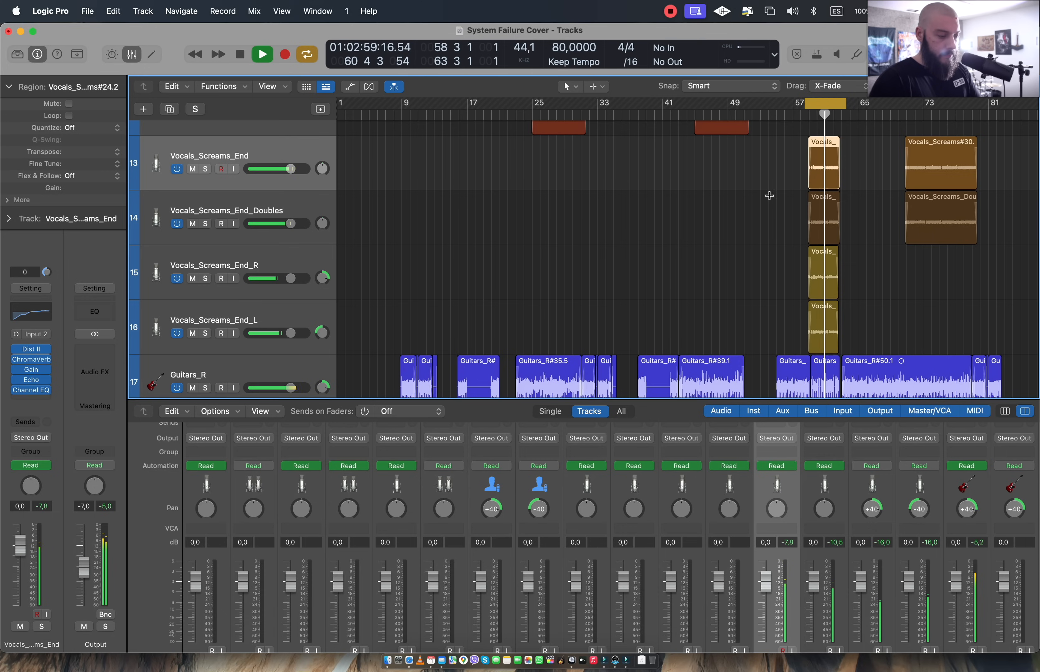
scroll(769, 197, up, 5)
scroll(771, 199, up, 8)
scroll(771, 200, down, 4)
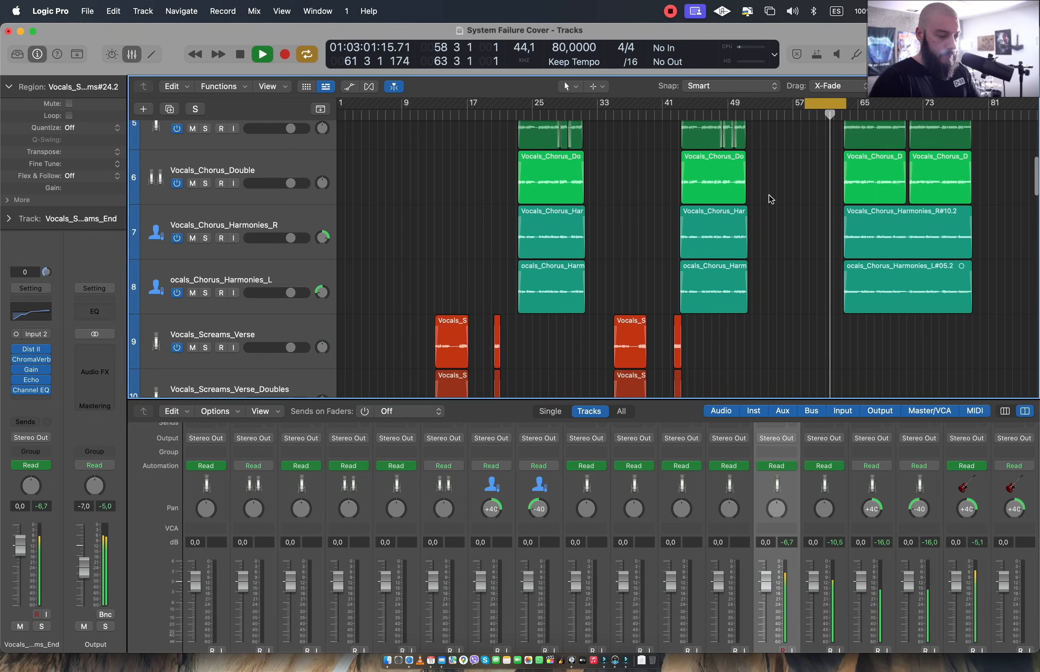
scroll(771, 199, up, 1)
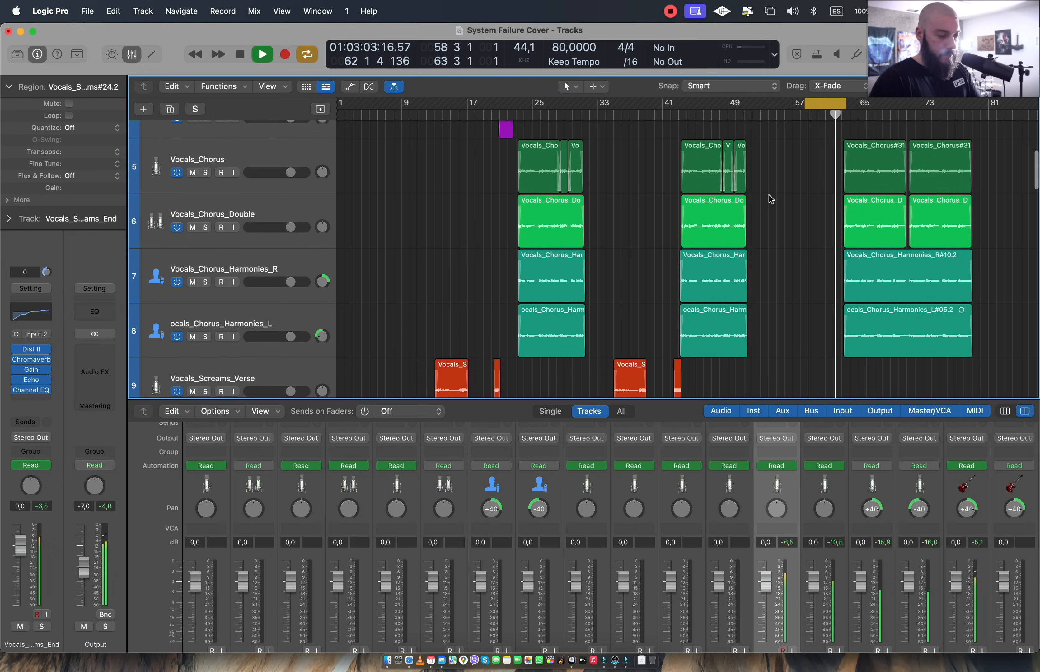
scroll(771, 199, down, 1)
scroll(771, 200, down, 1)
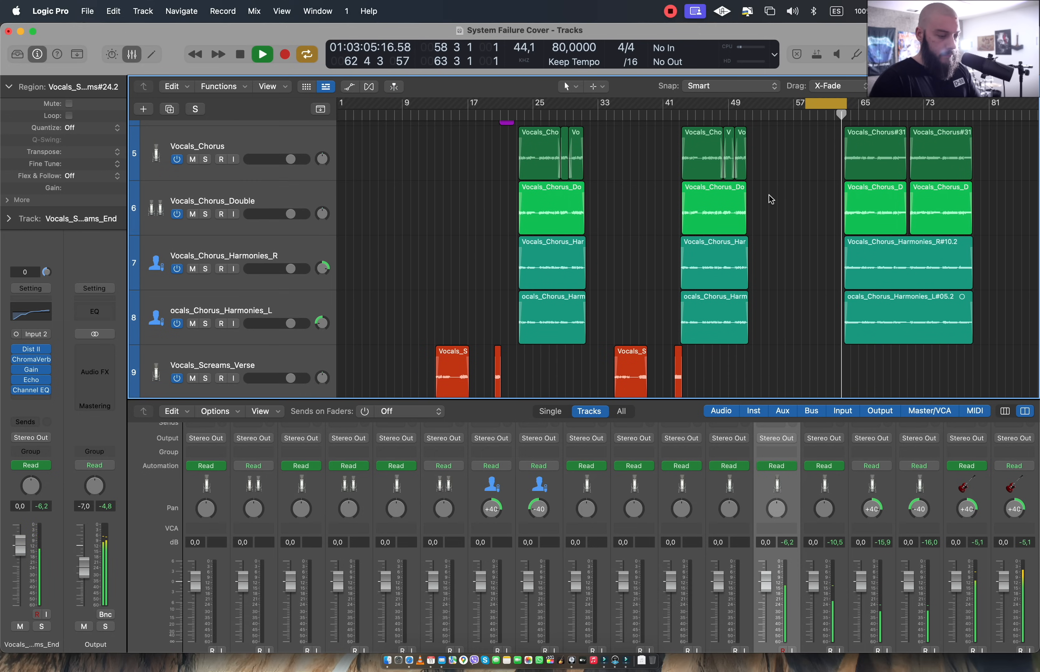
key(space)
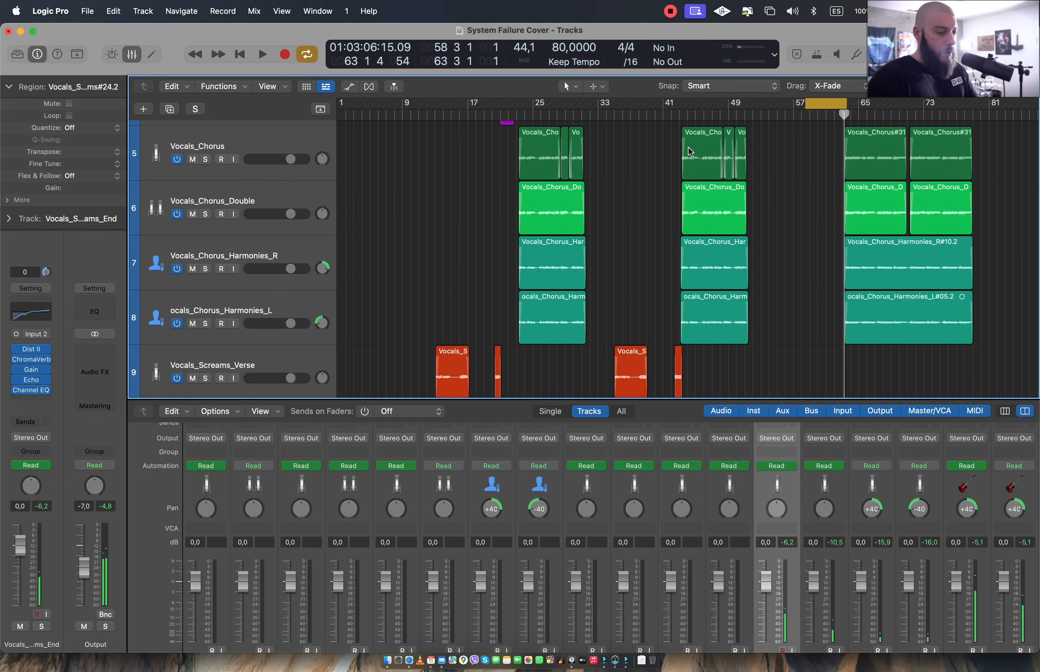
Show track automation and view the Echo Wet and ChromaVerb Wet curves of Vocals_Screams_End
scroll(771, 199, down, 10)
key(a)
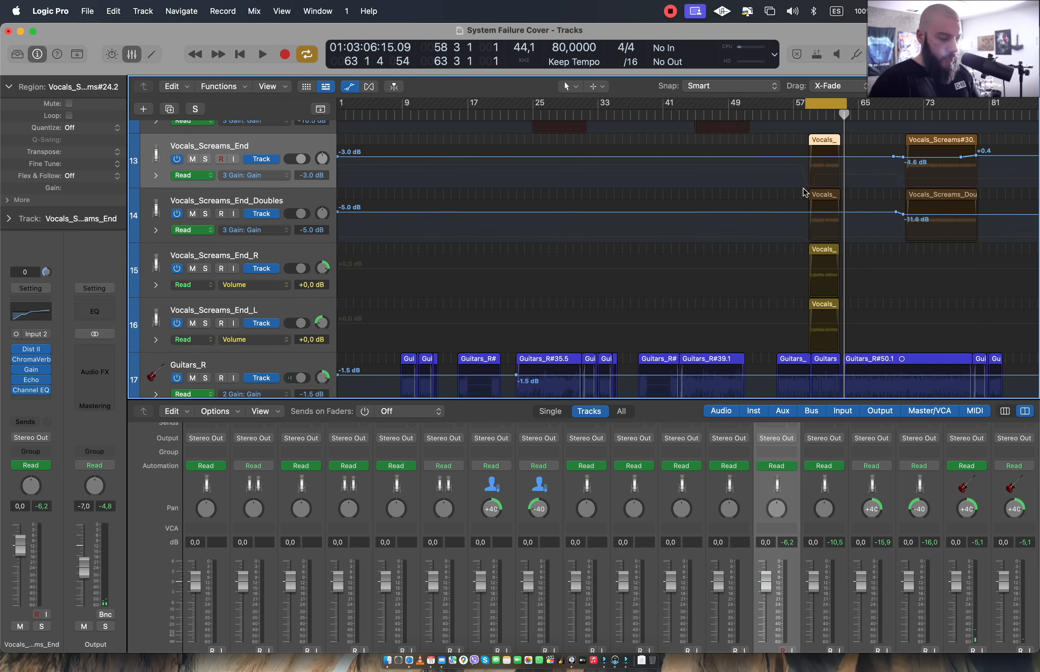
scroll(813, 201, up, 2)
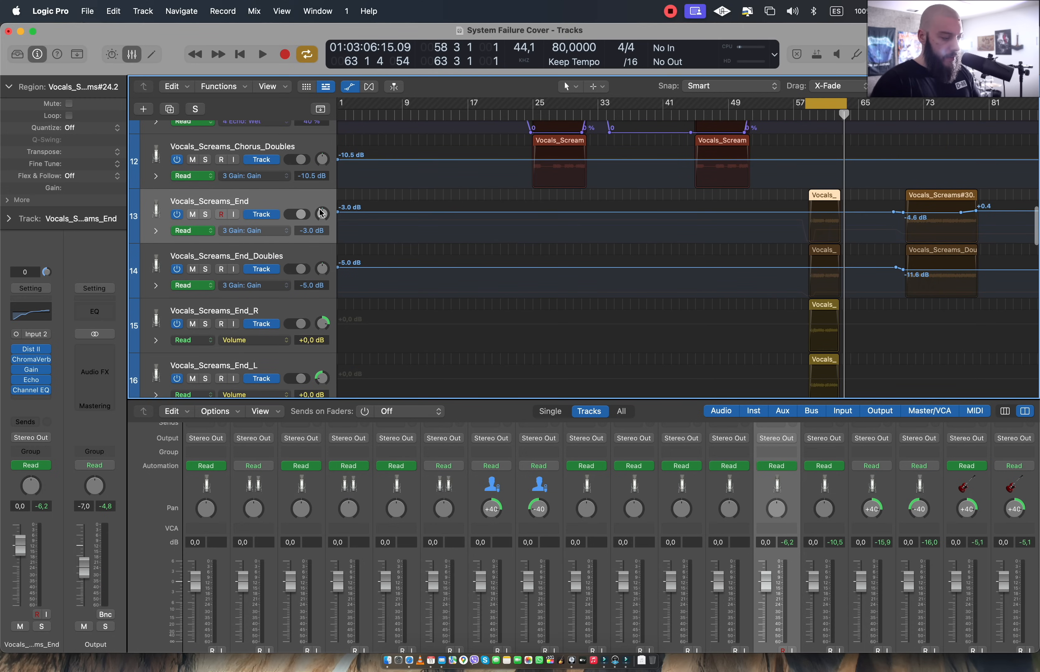
click(276, 232)
click(309, 236)
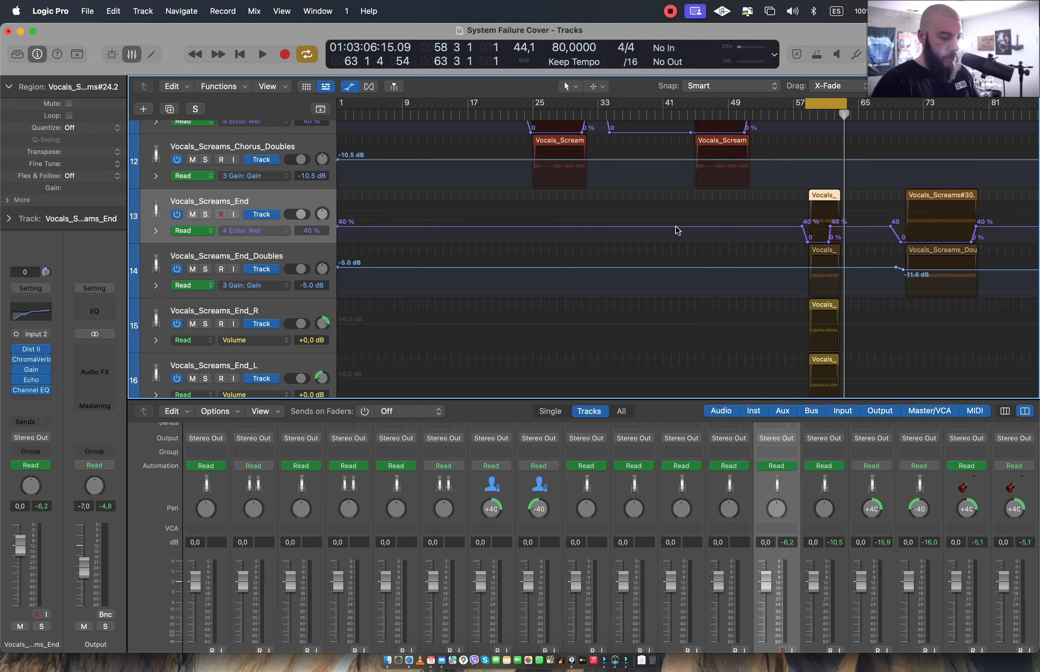
click(278, 234)
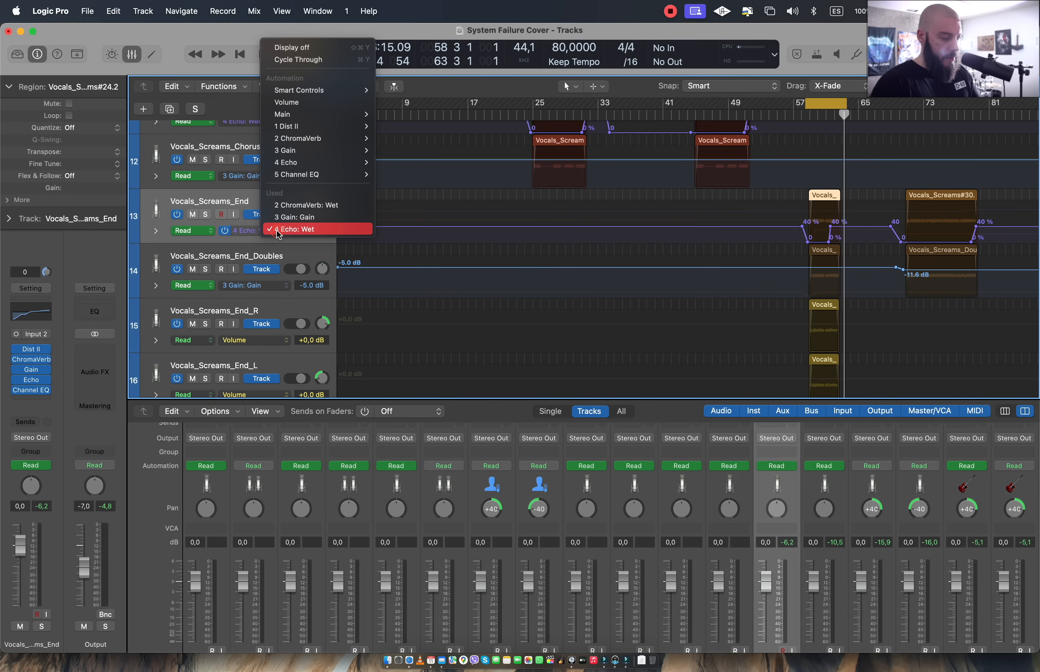
click(280, 205)
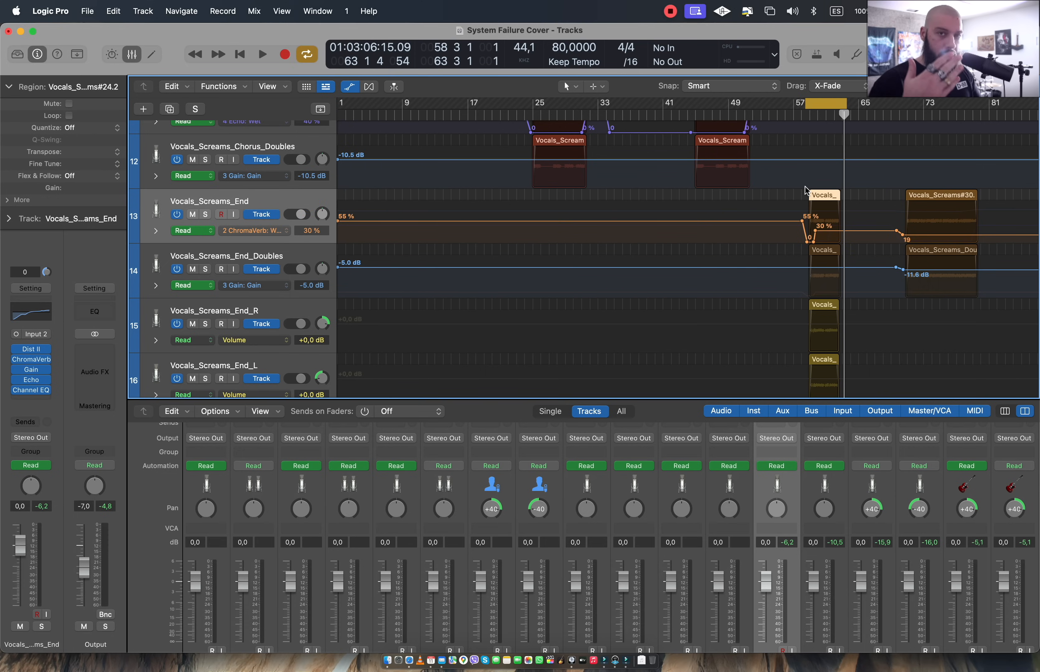
Play the end scream section from its start in the full mix, stop playback and hide the track automation
click(808, 116)
key(space)
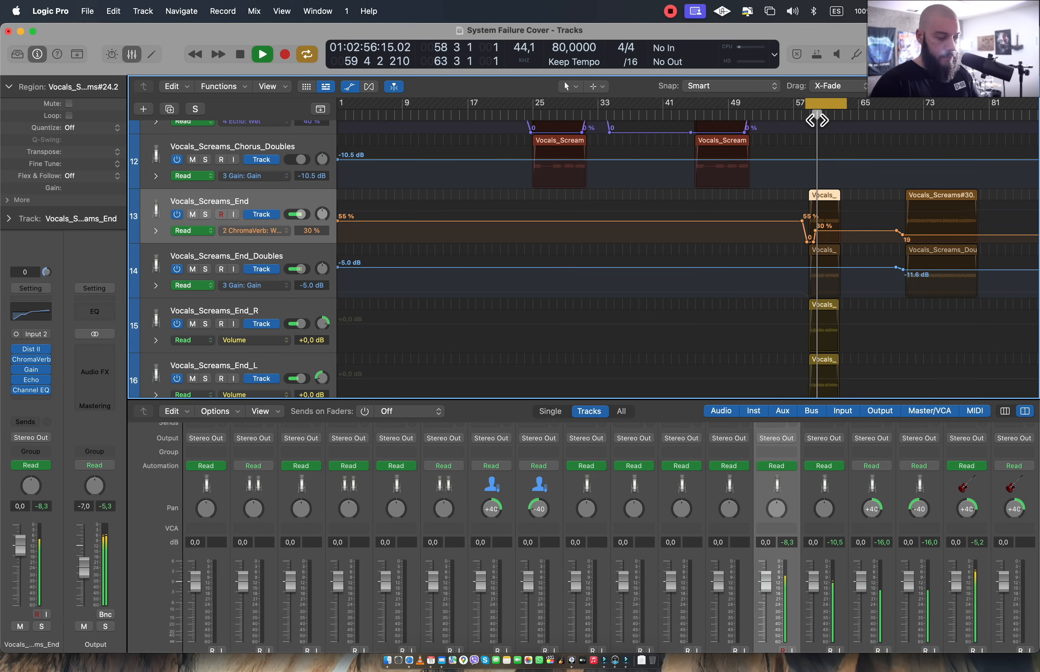
key(space)
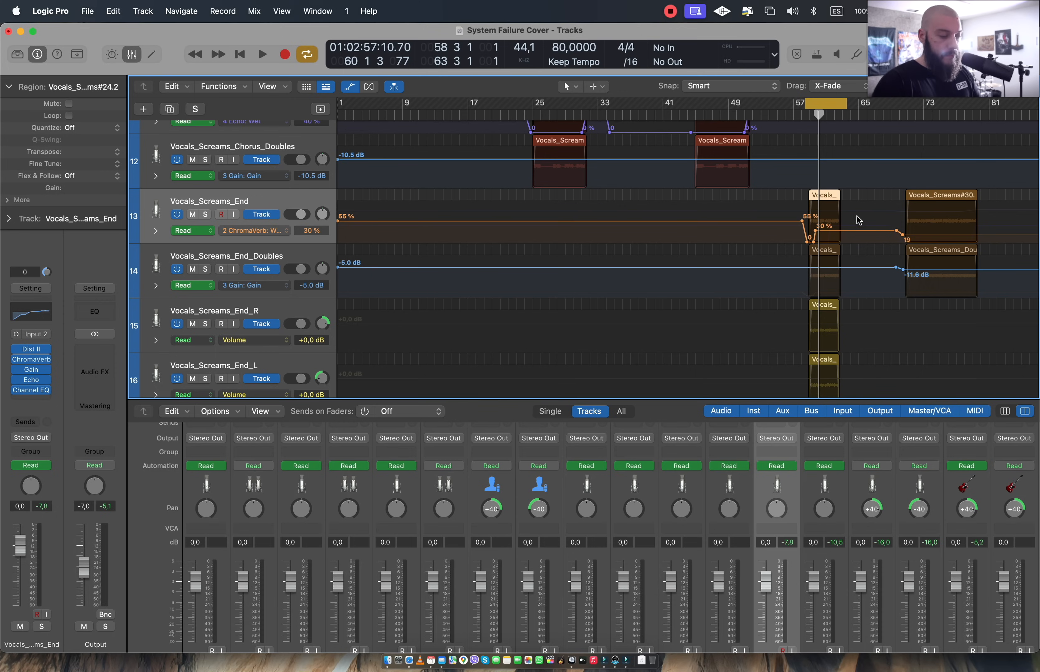
key(a)
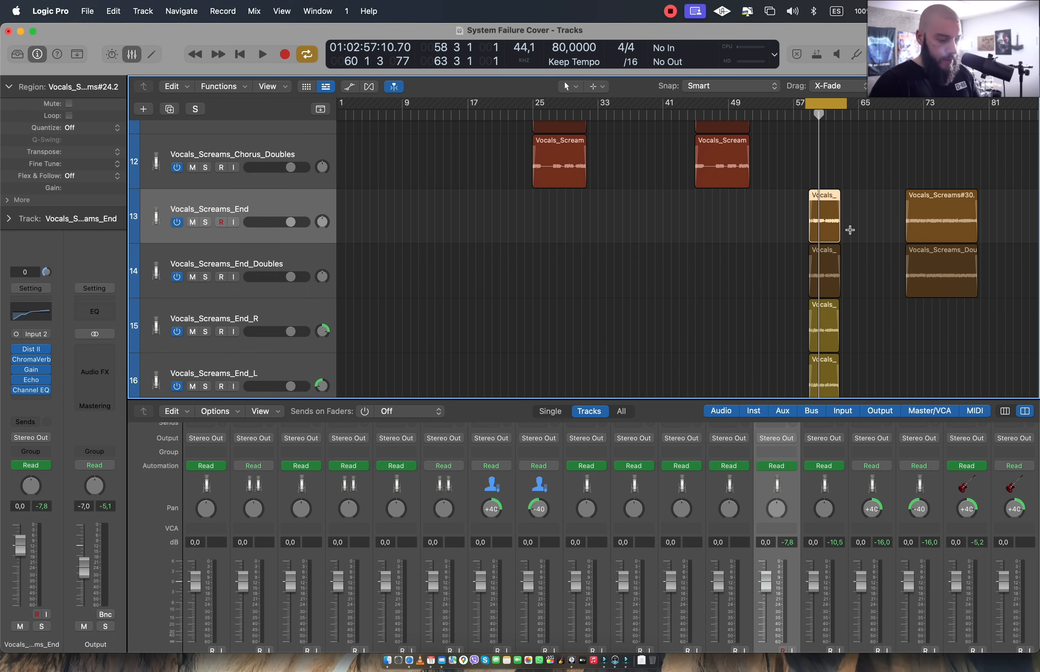
Place the playhead at bar 71 and set the cycle range around the final scream regions, from 70 3 1 1 to 80 1 1 1
scroll(850, 231, up, 5)
scroll(850, 230, up, 5)
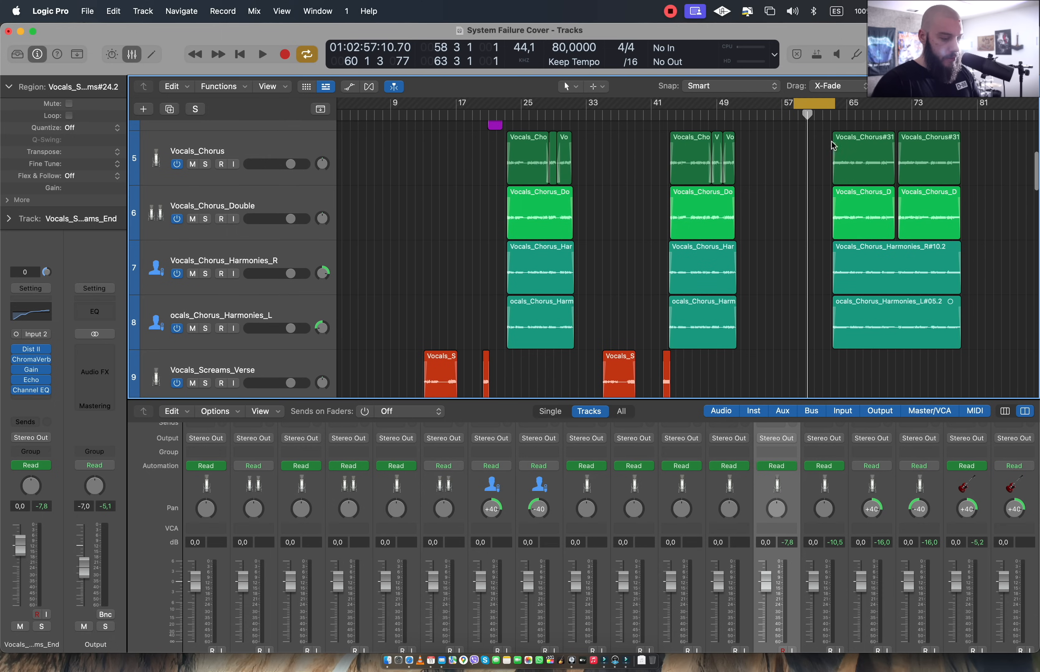
click(832, 116)
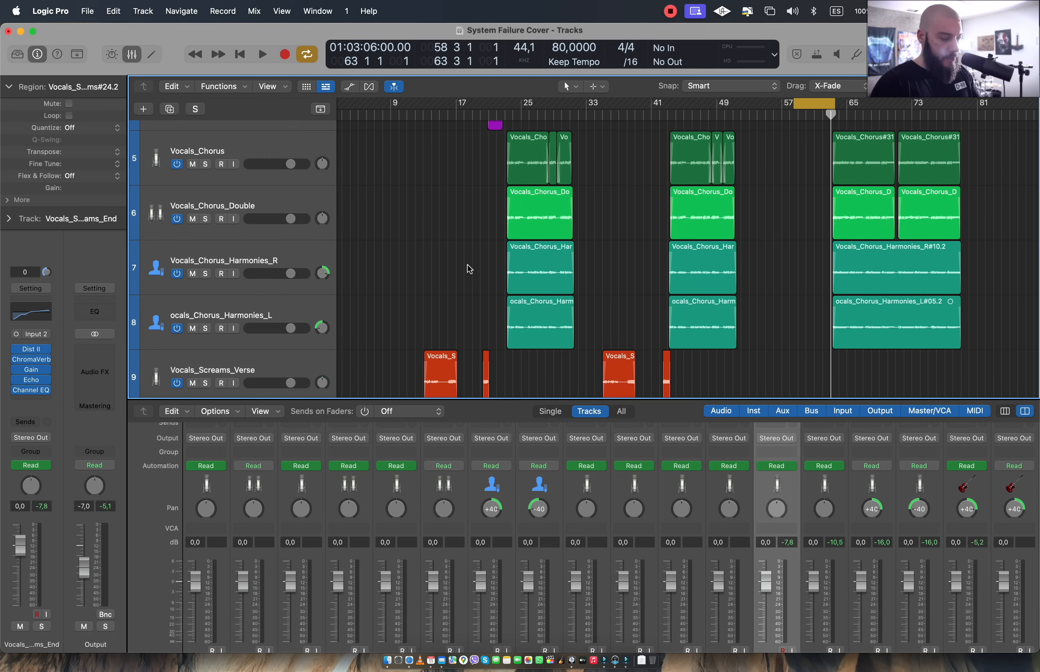
scroll(660, 202, down, 5)
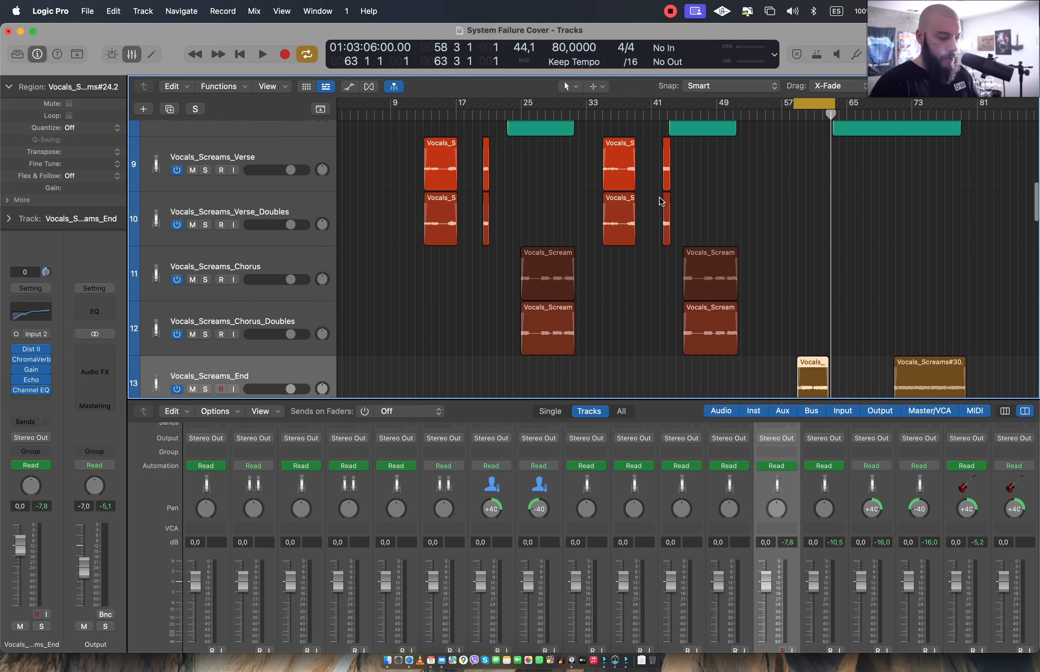
click(897, 127)
scroll(888, 159, down, 2)
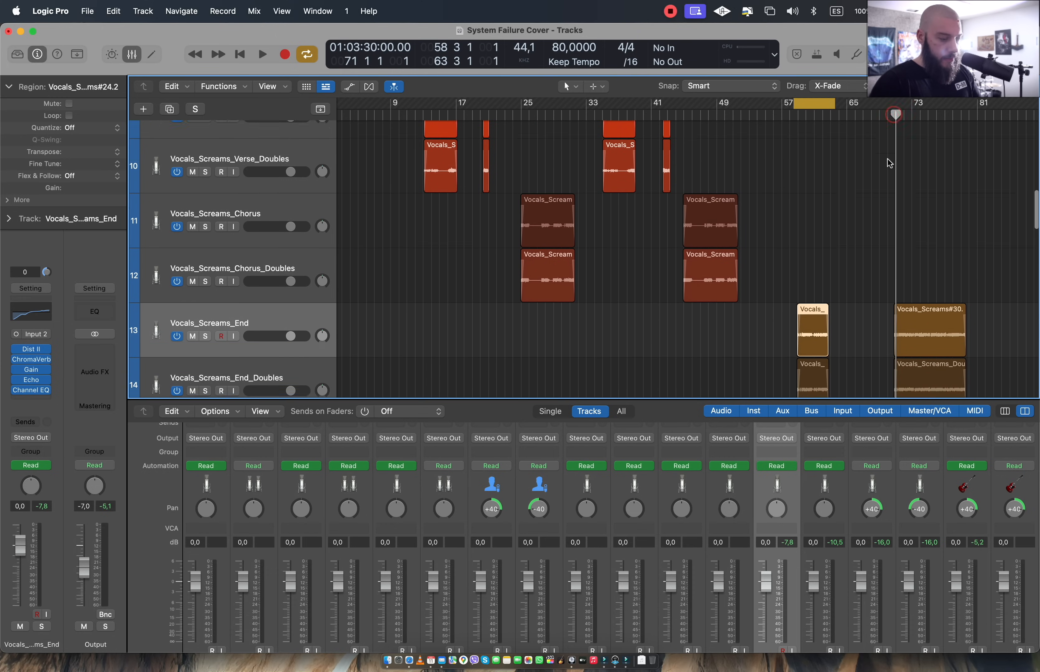
drag(809, 103, 970, 112)
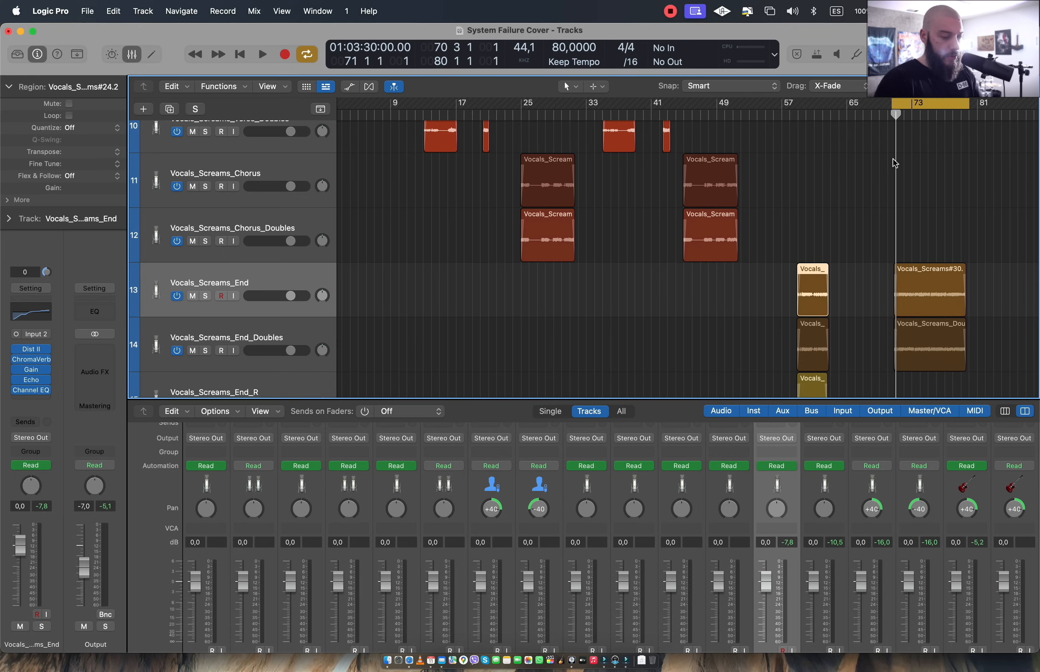
Play the final screams, solo Vocals_Screams_End and Vocals_Screams_End_Doubles to hear them together, and clear all solos after stopping
key(space)
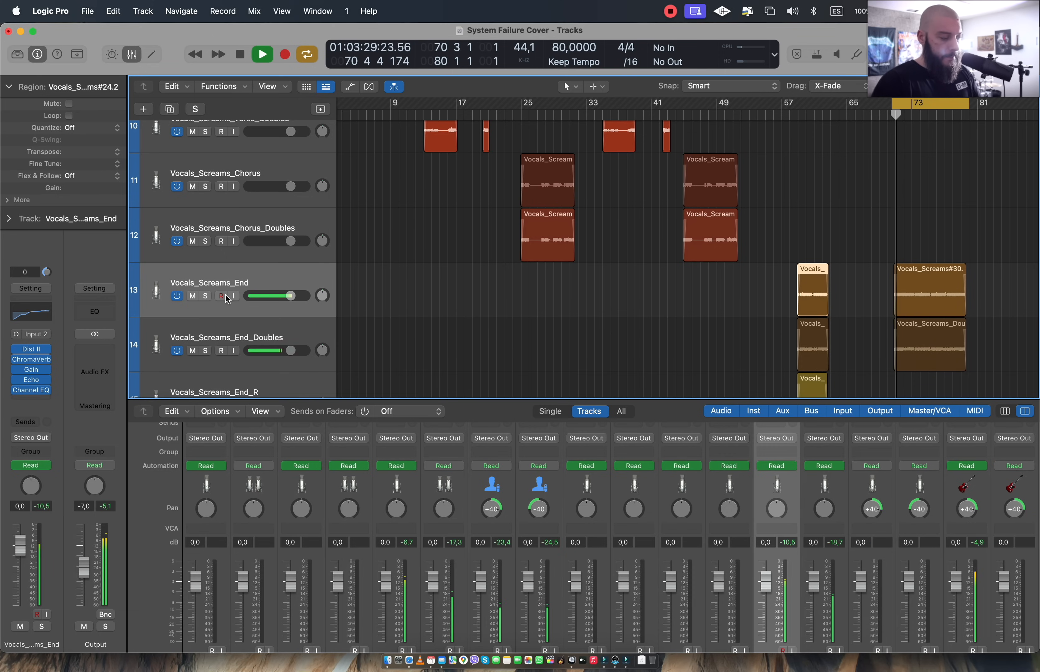
click(206, 296)
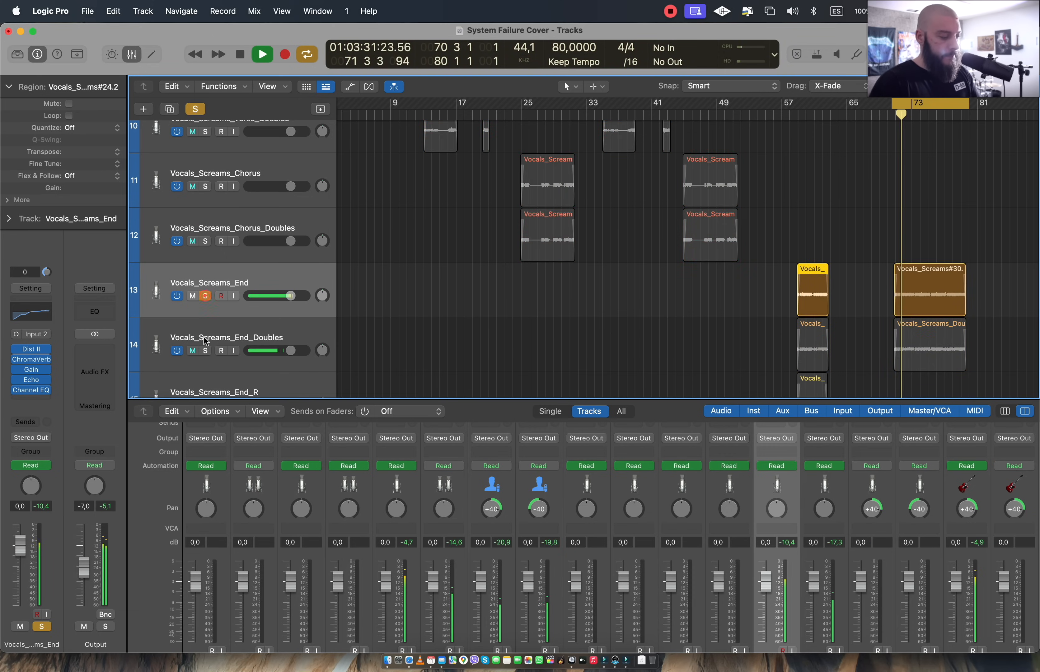
click(205, 341)
click(205, 350)
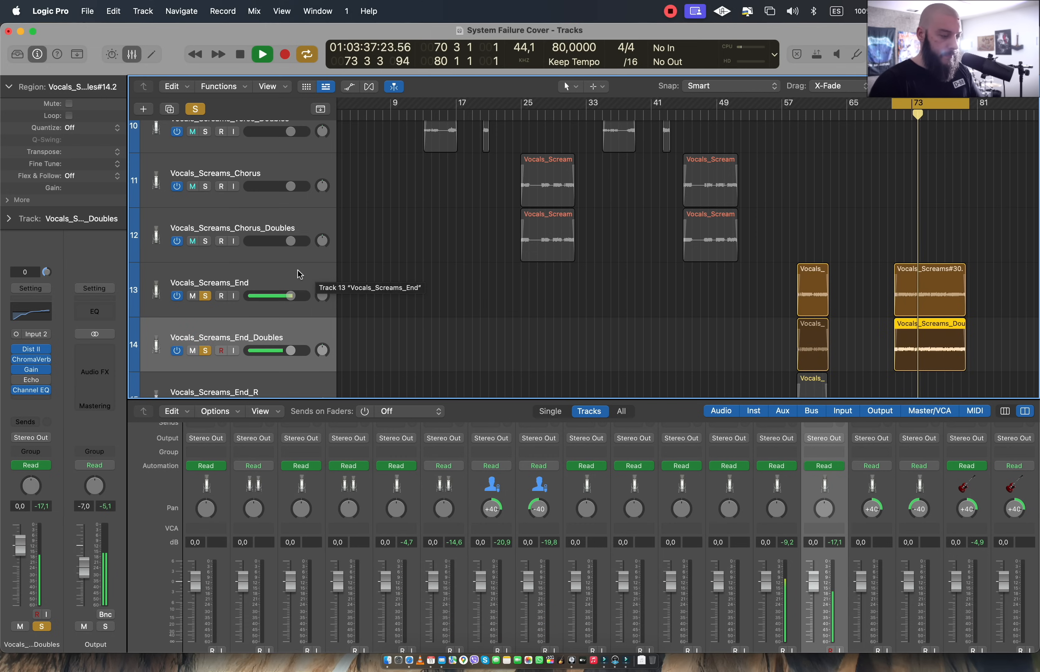
key(space)
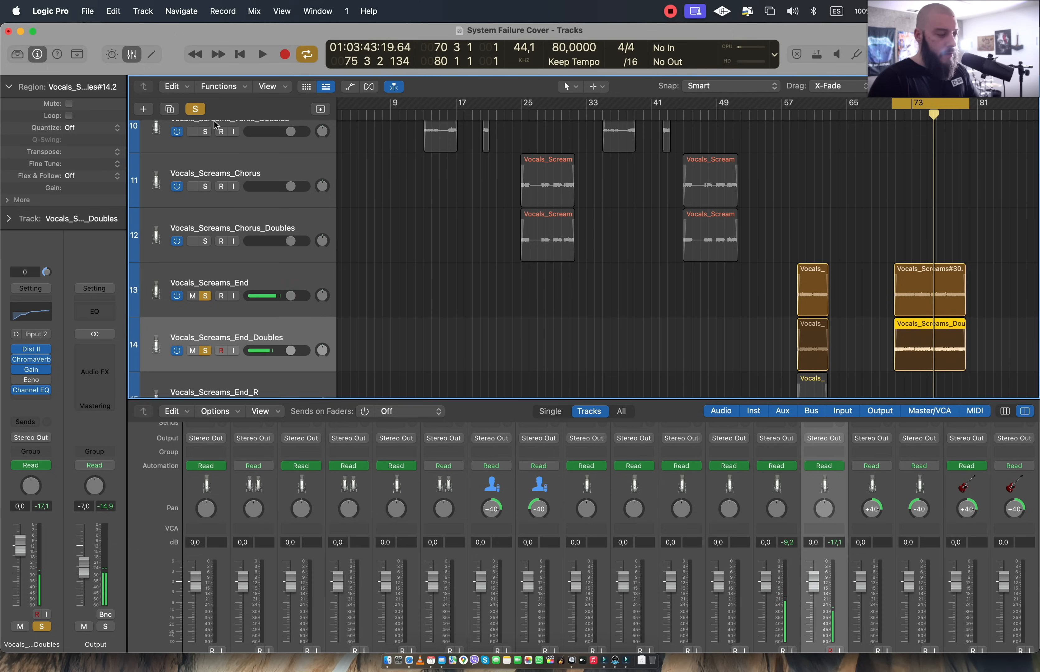
click(195, 110)
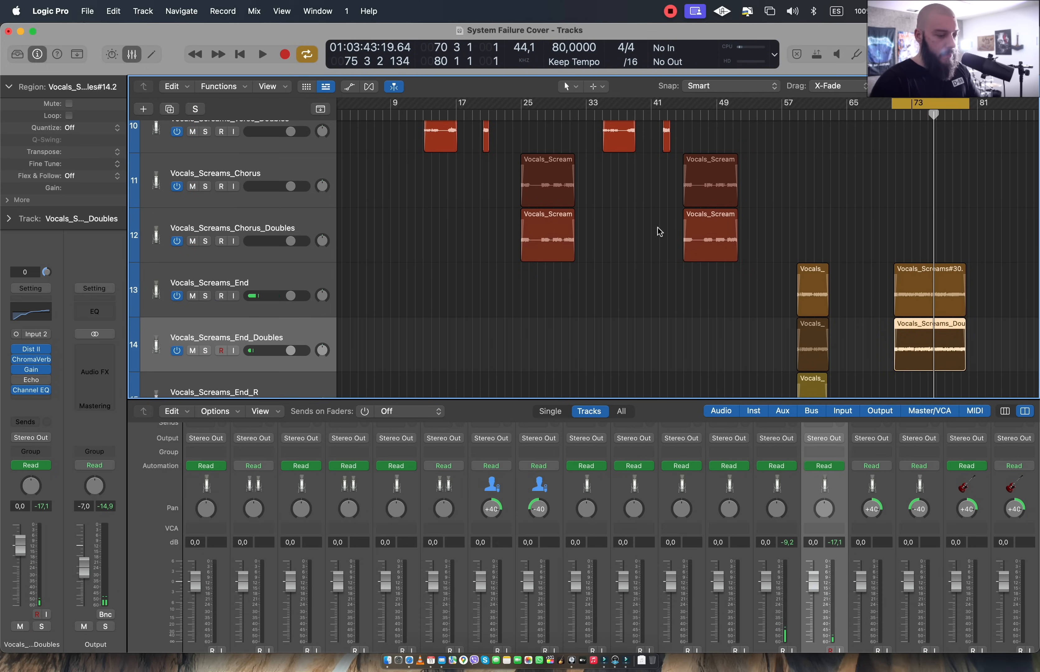
Look over the layered vocals in the last chorus, show track automation and display the Gain curve of Vocals_Screams_End
scroll(888, 234, up, 10)
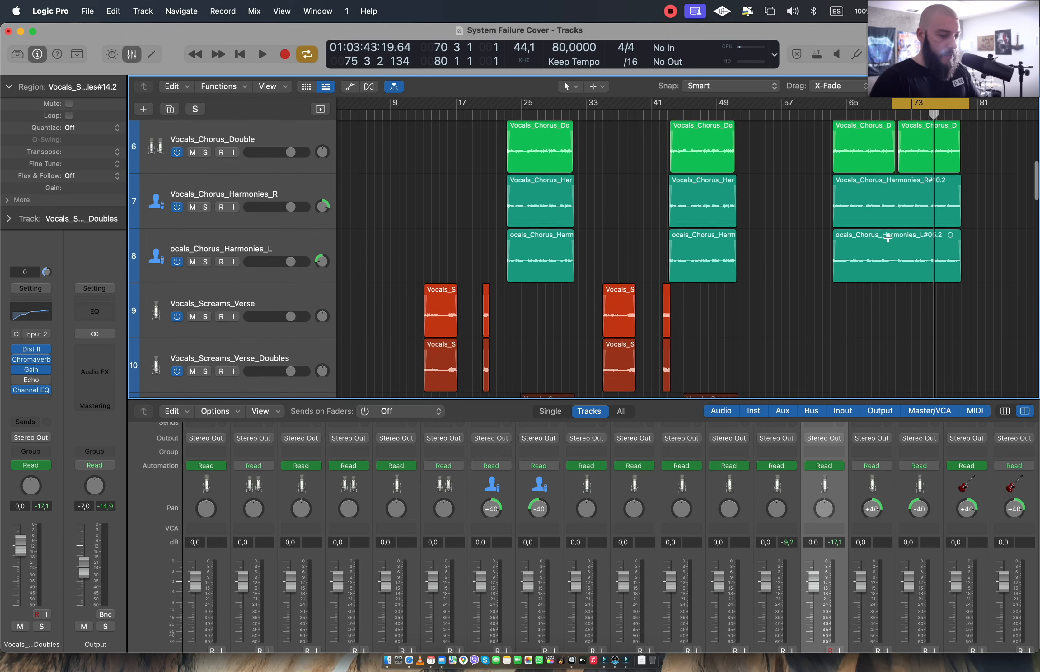
scroll(919, 176, up, 2)
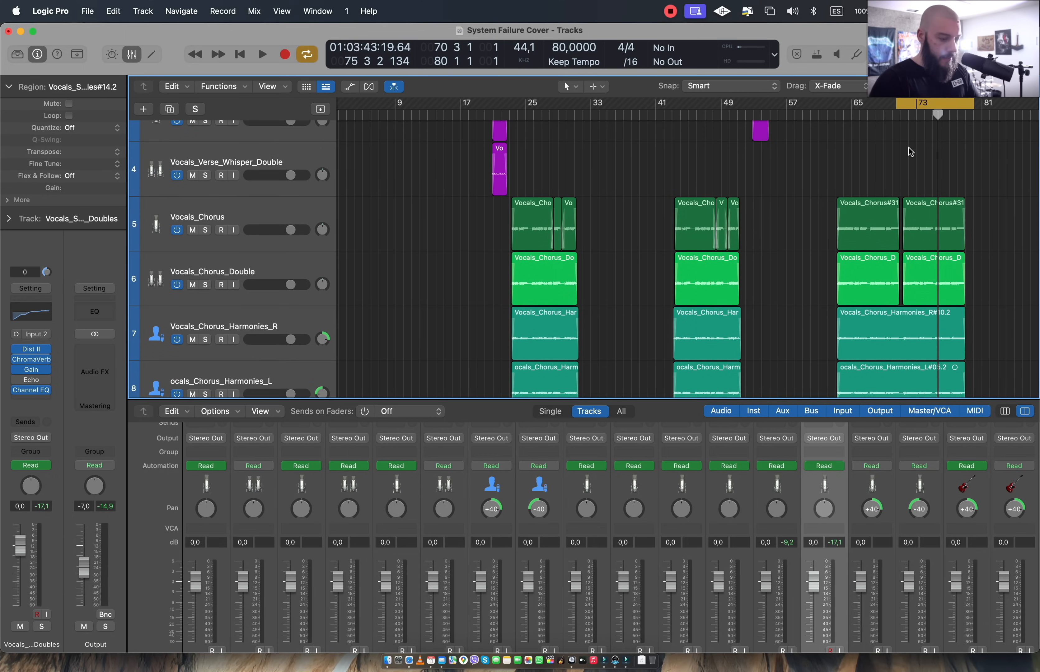
scroll(908, 148, down, 12)
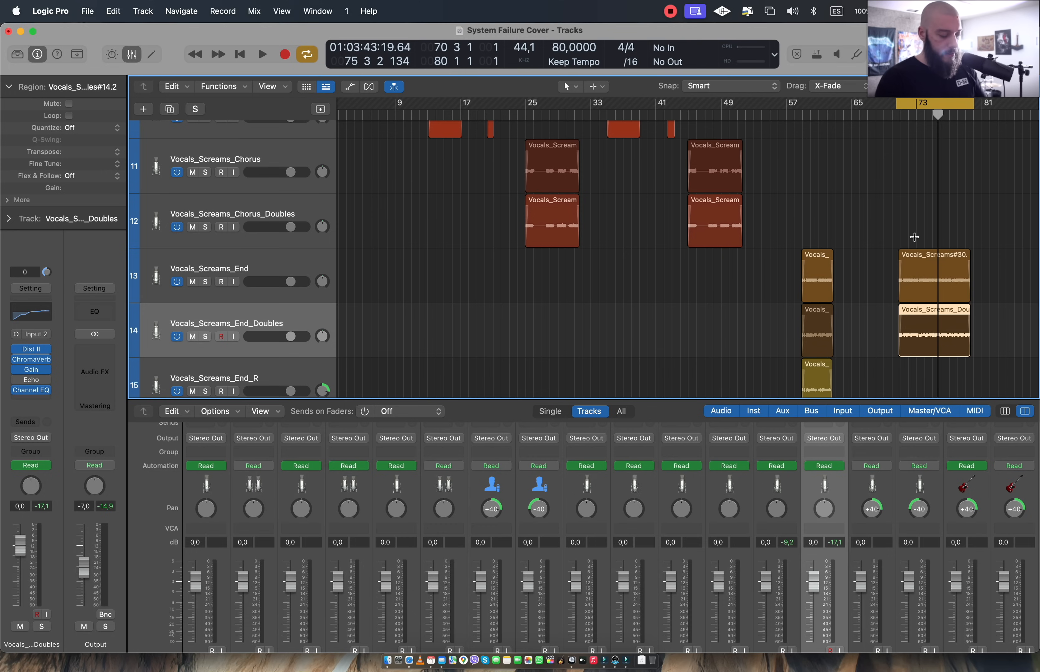
key(a)
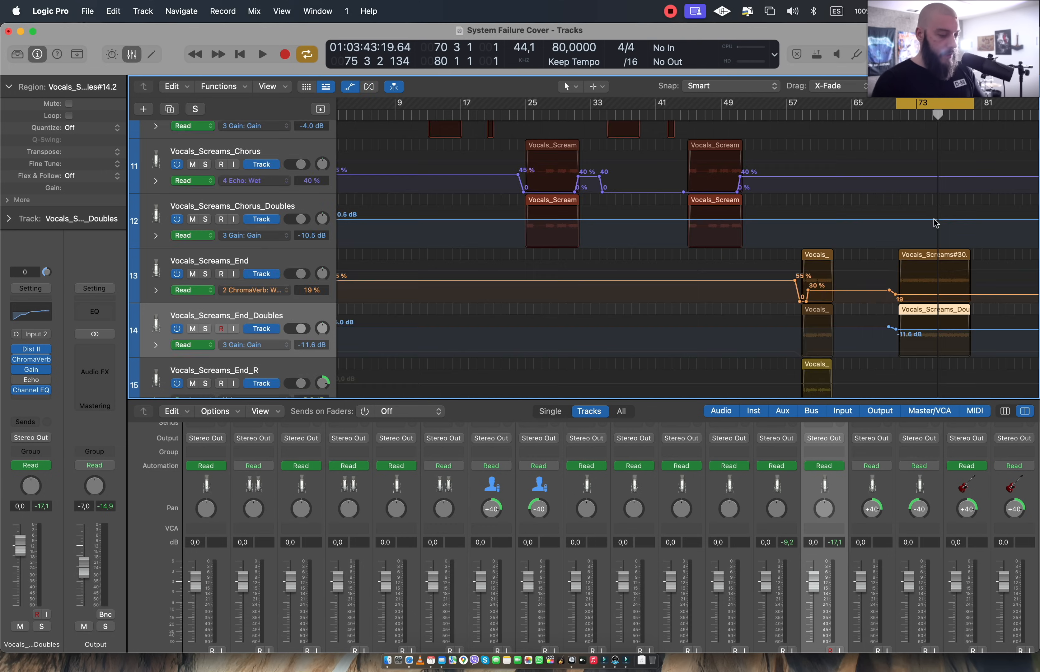
click(280, 291)
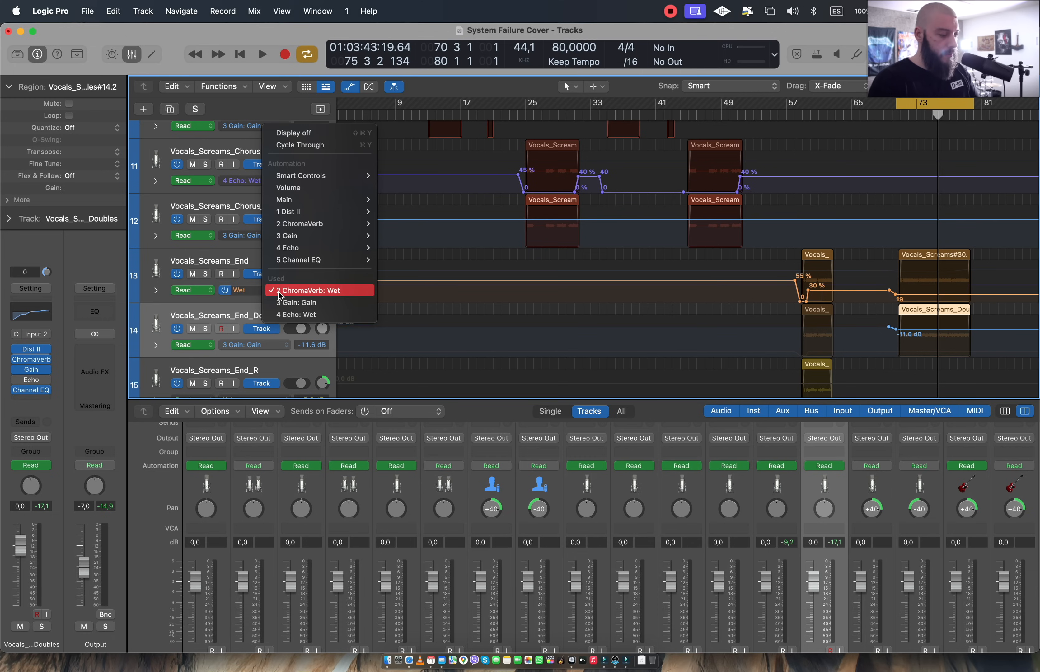
click(316, 302)
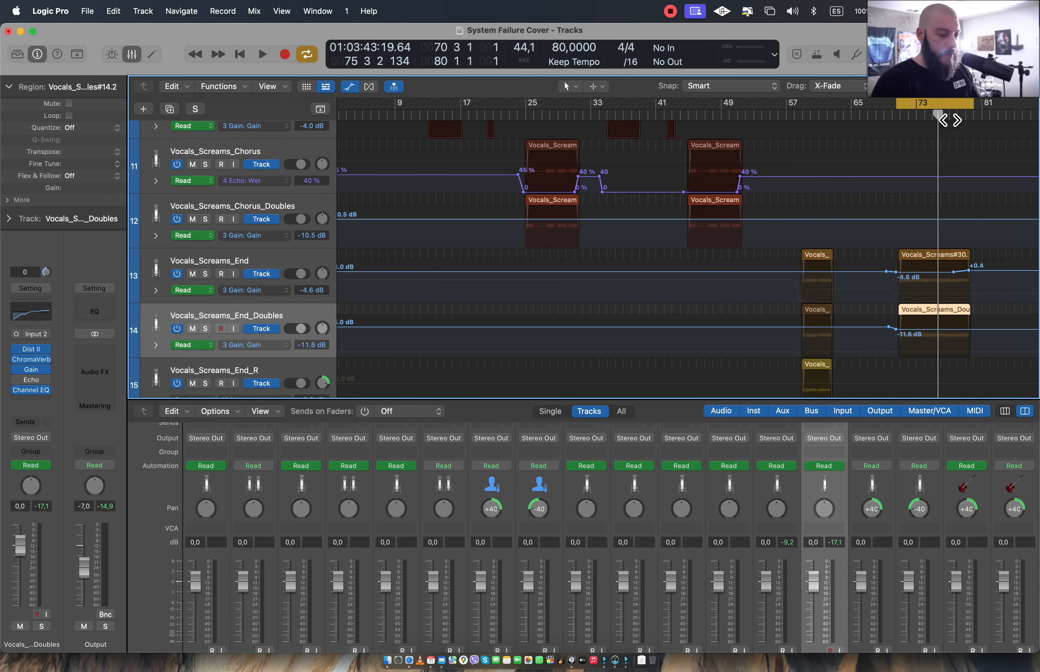
Play the final screams in the full mix and examine their gain automation up close
key(space)
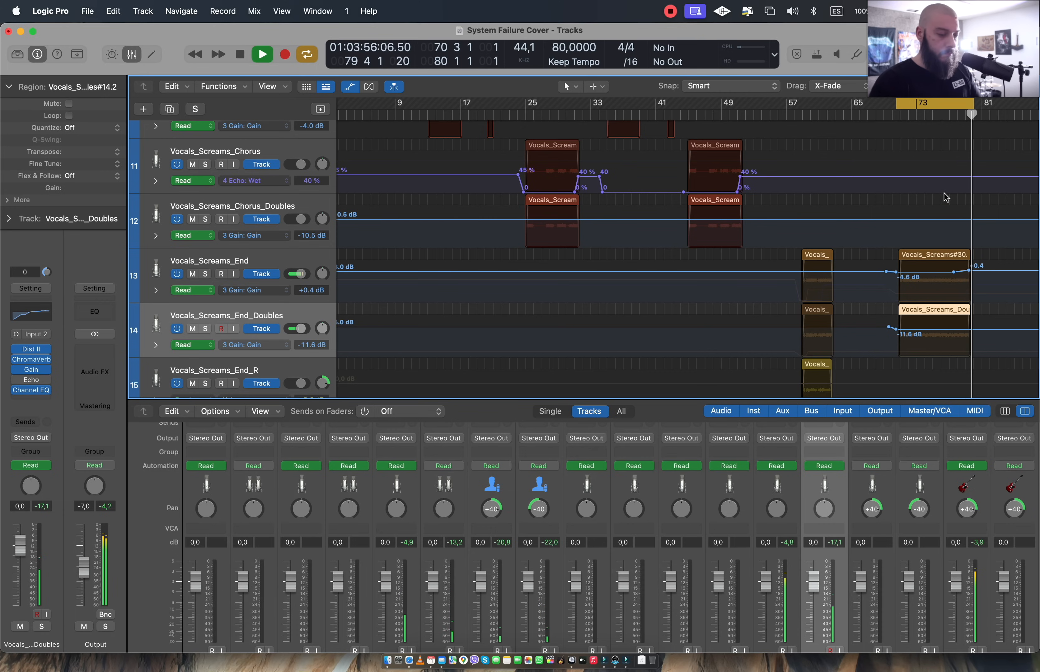
key(space)
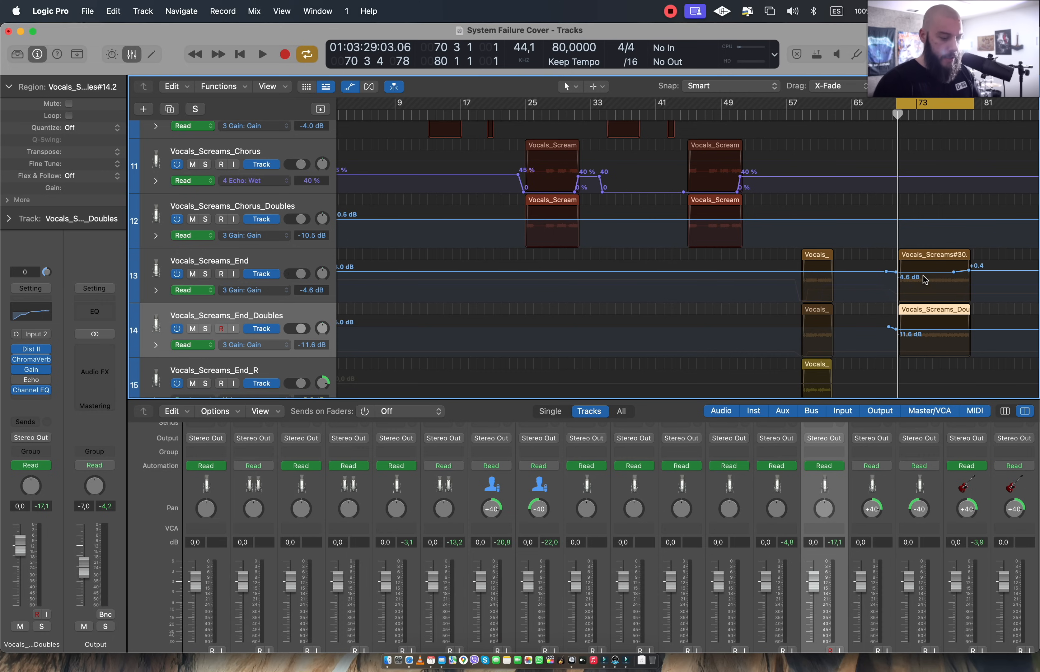
key(z)
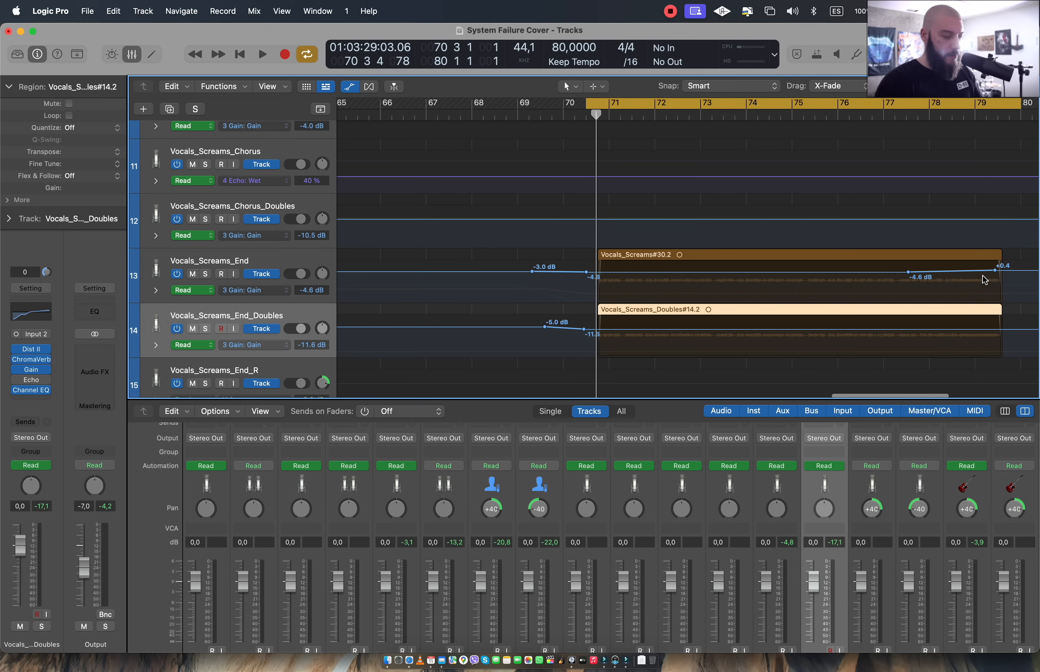
key(z)
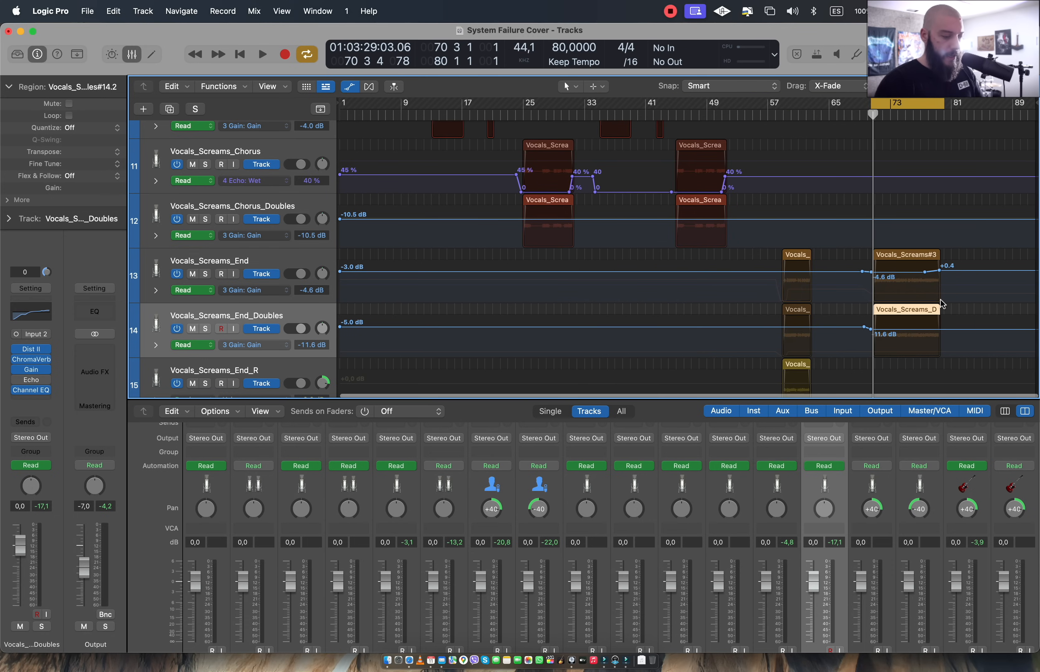
Hide the automation, turn off the cycle range and place the playhead at bar 8, just before the first guitar regions
key(a)
key(c)
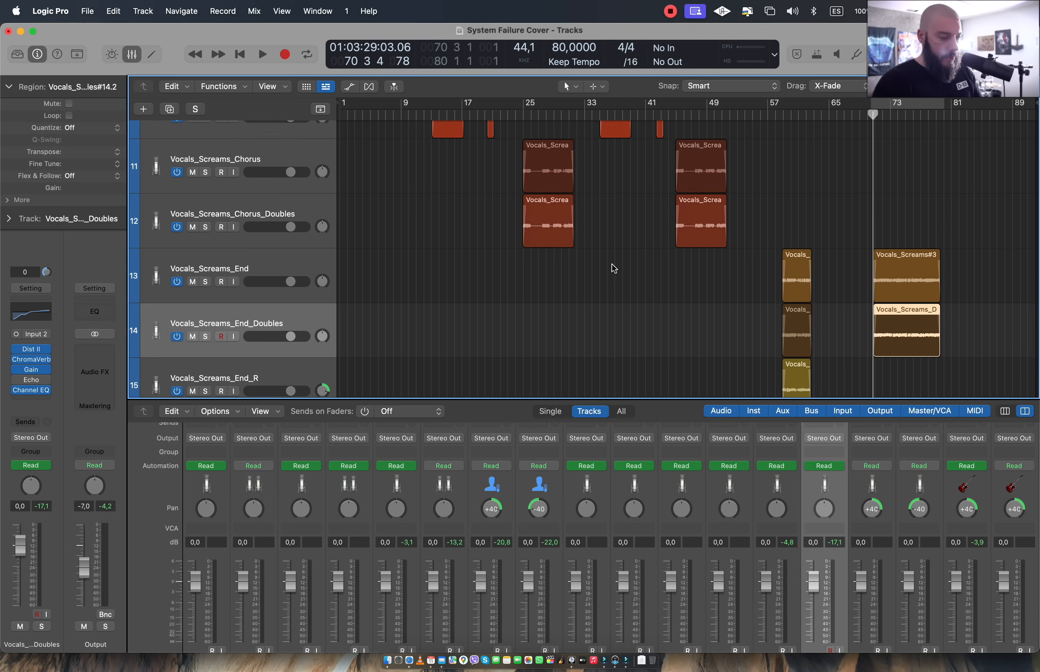
scroll(612, 264, down, 5)
scroll(614, 268, down, 4)
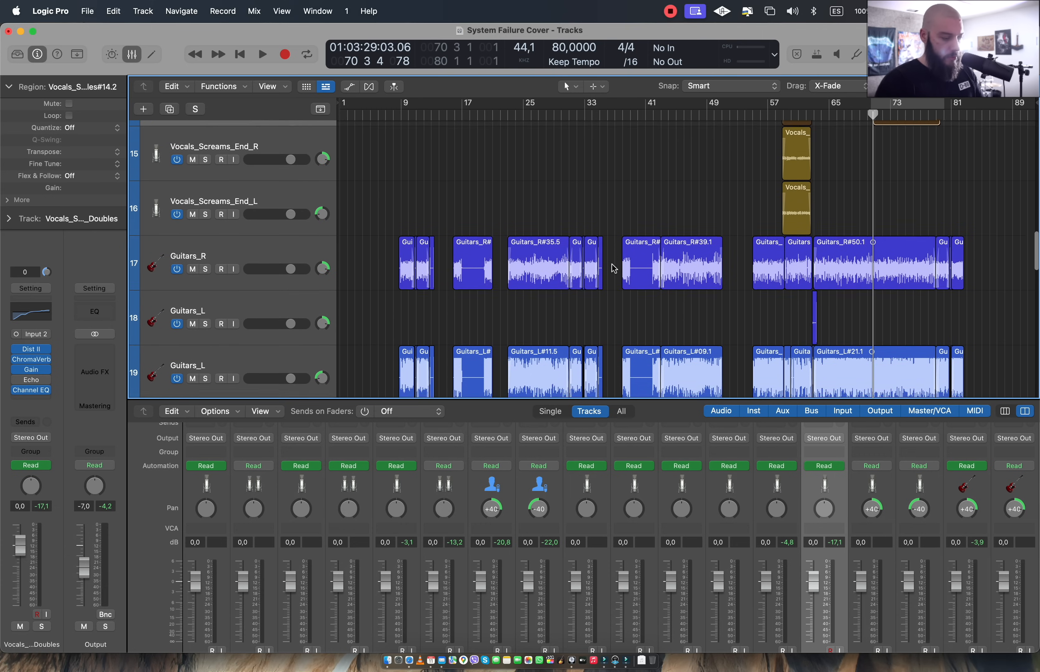
scroll(621, 193, up, 1)
click(396, 114)
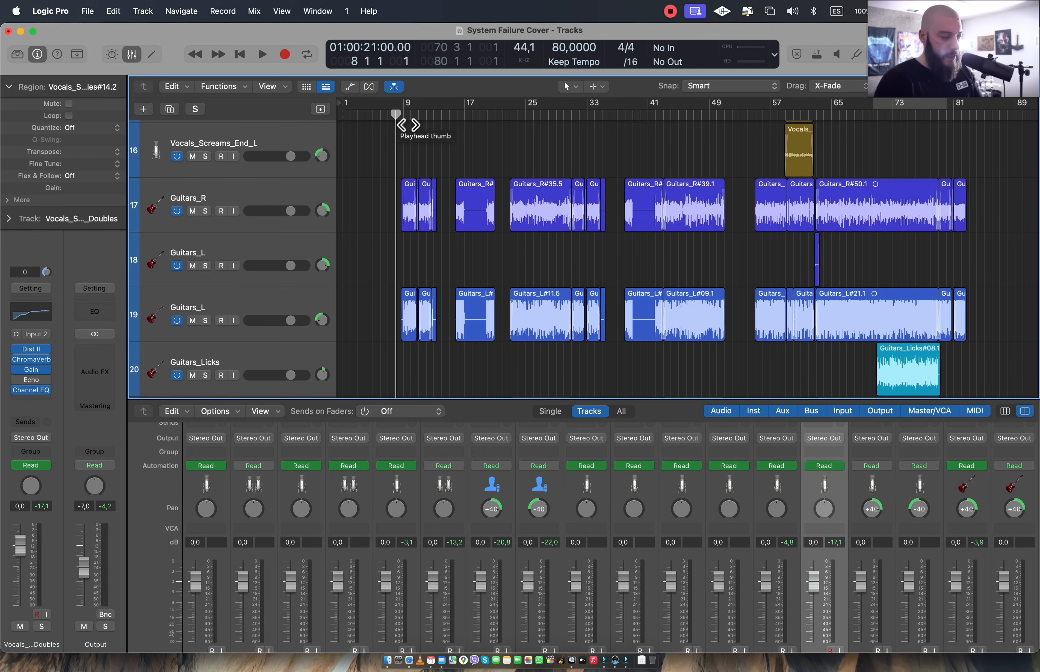
View the Archetype Gojira amp settings on Guitars_R and close the plug-in window
click(308, 192)
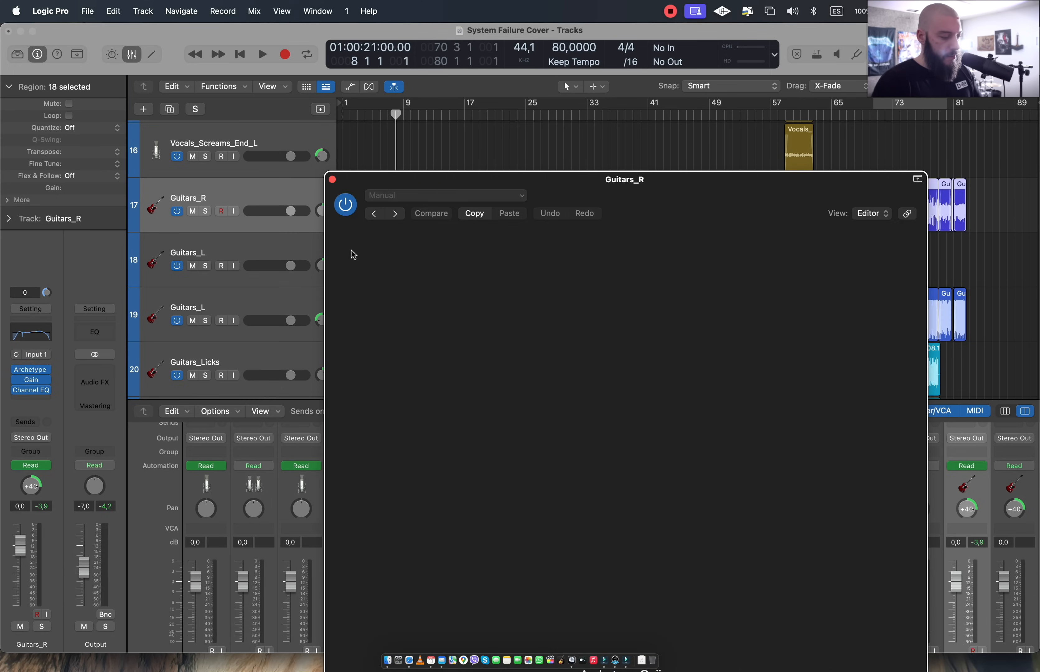
drag(678, 199, 656, 118)
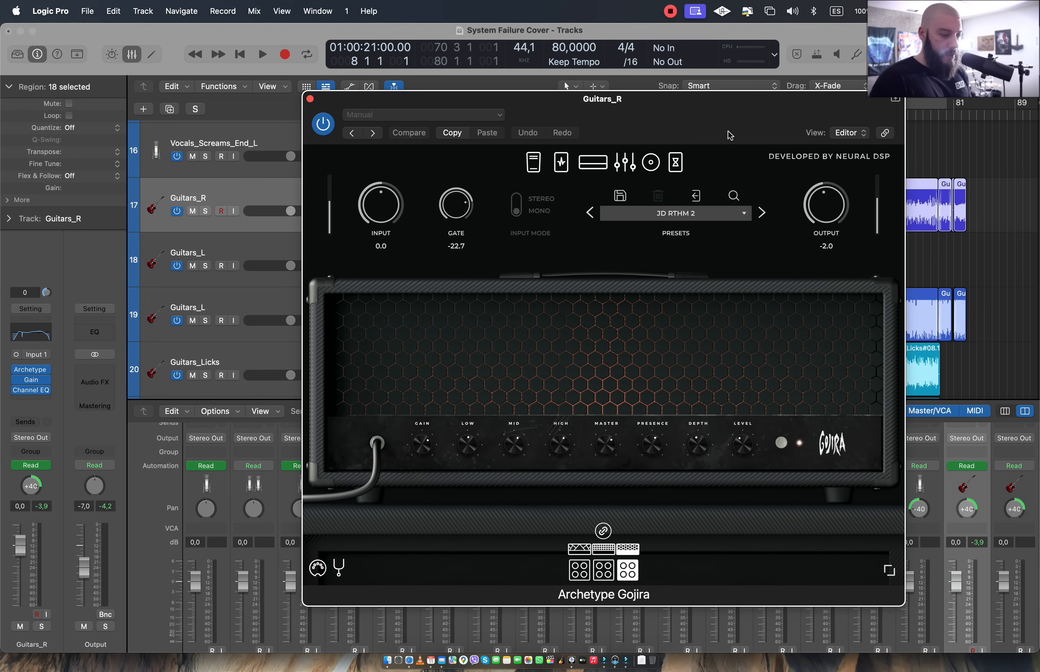
click(310, 98)
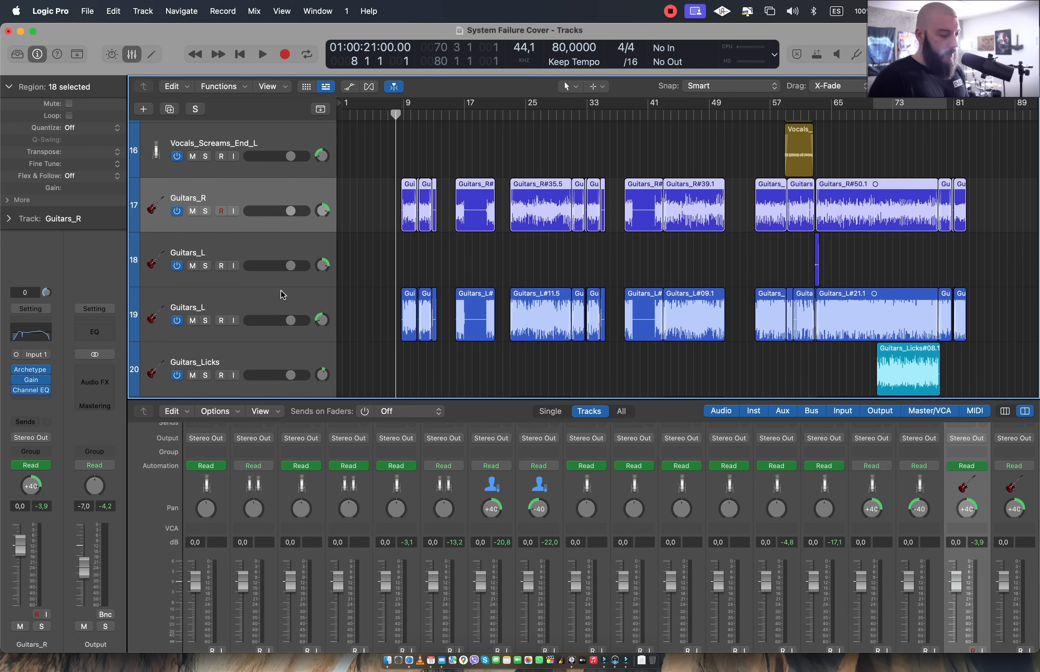
View the Archetype Petrucci amp settings on Guitars_L, track 19, and close the plug-in window
click(268, 308)
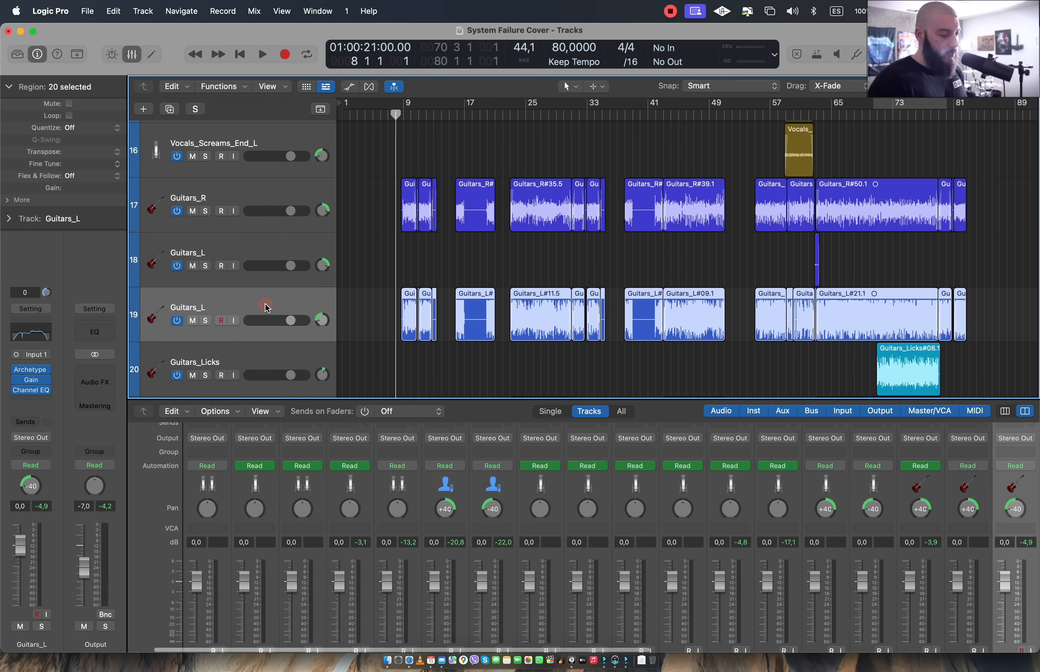
click(33, 371)
drag(651, 212, 622, 106)
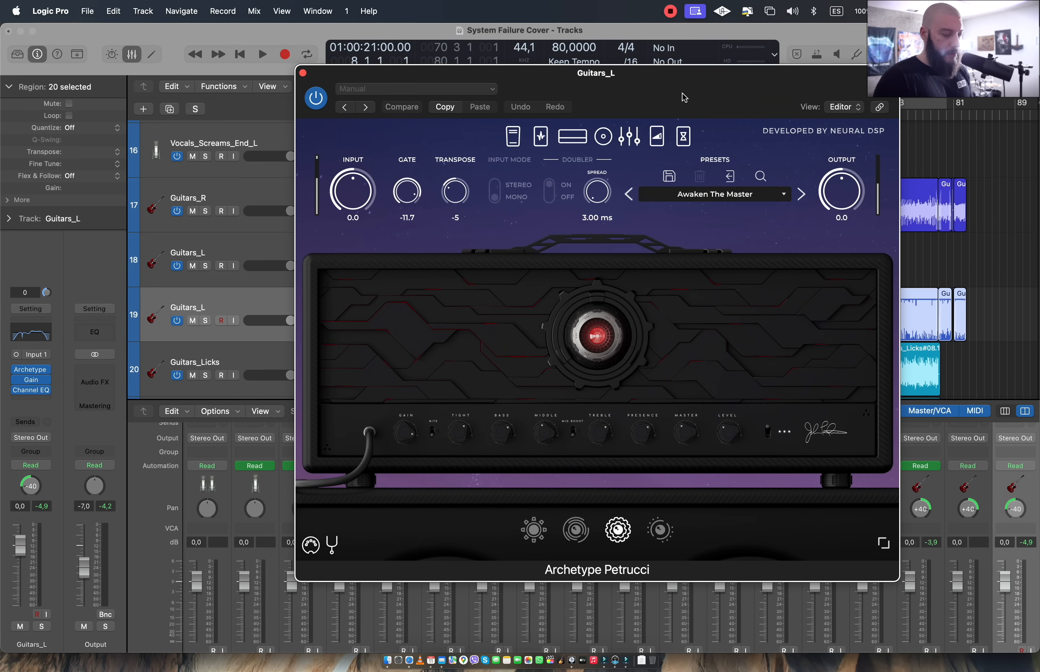
key(super+w)
Solo Guitars_R and audition its opening part from bar 8
click(291, 194)
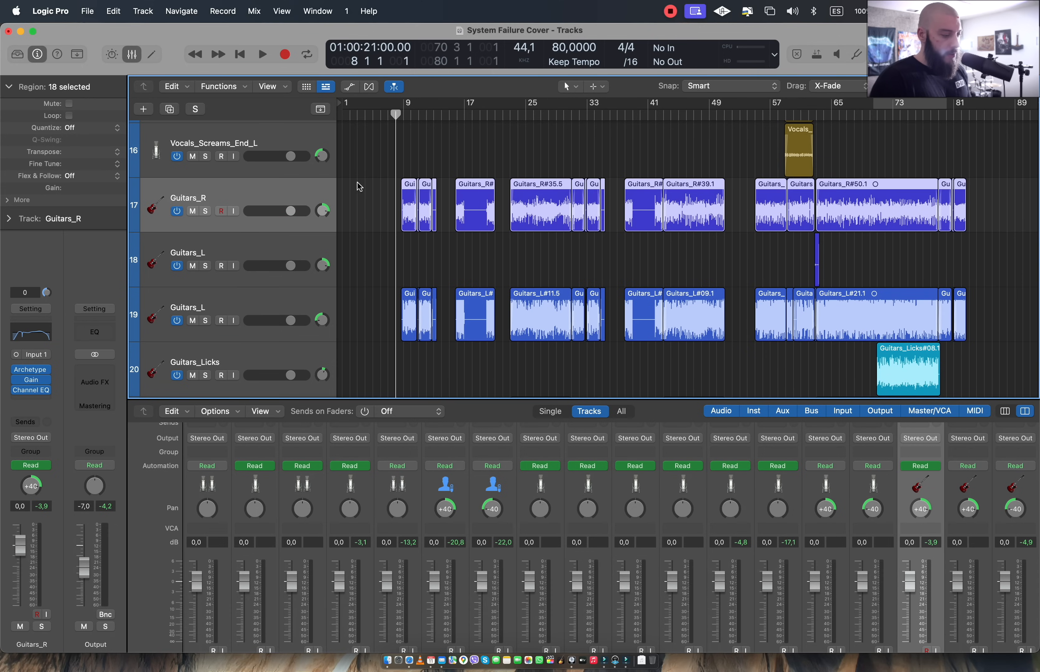
drag(396, 112, 396, 114)
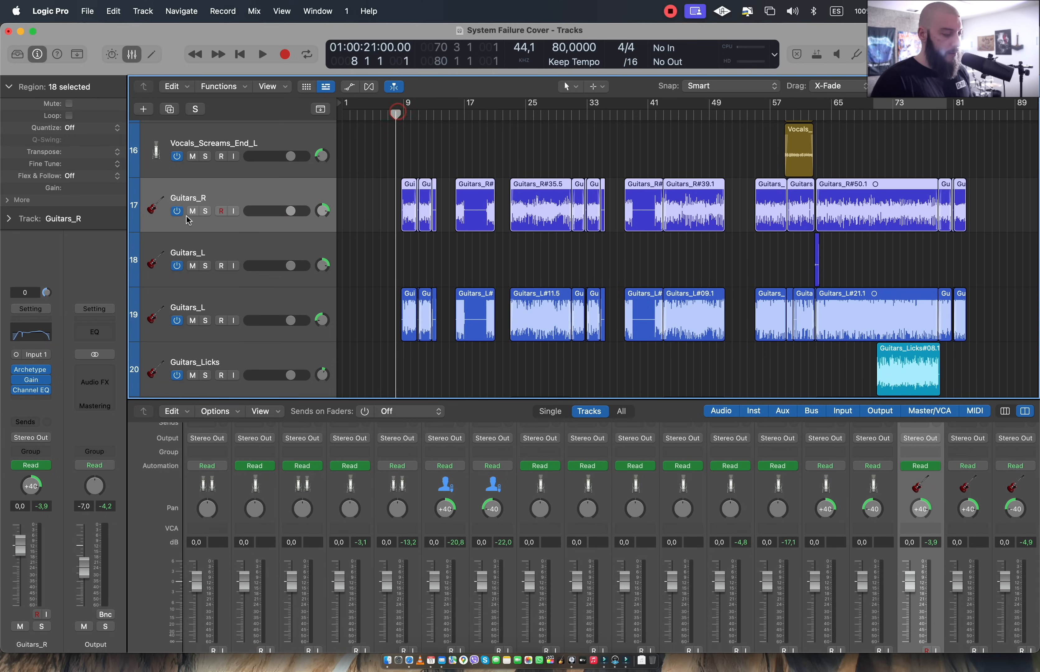
click(205, 214)
key(space)
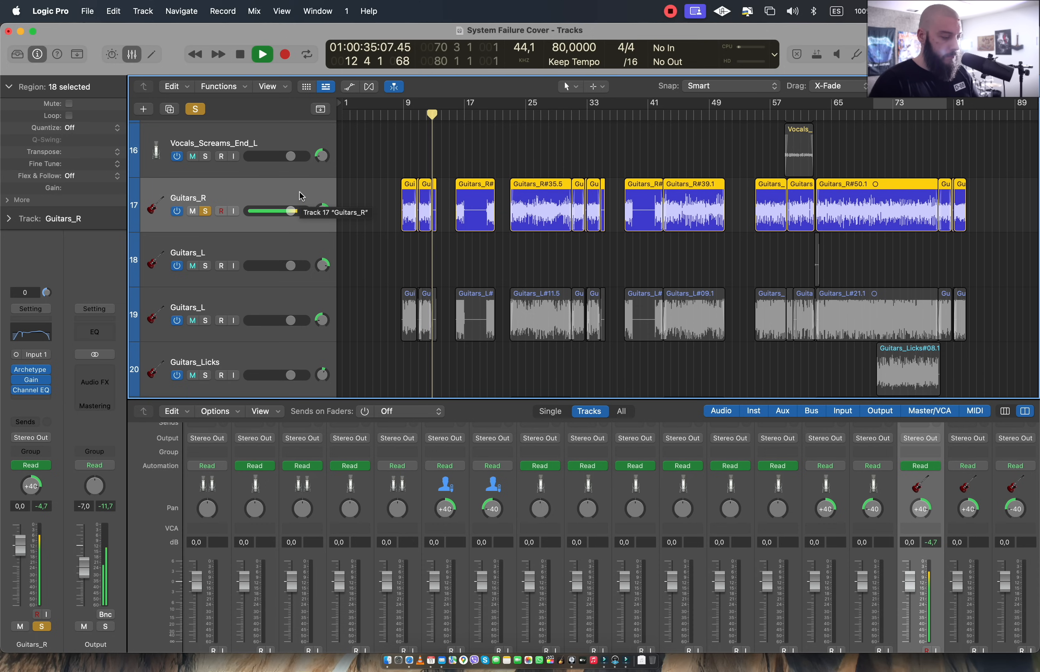
key(space)
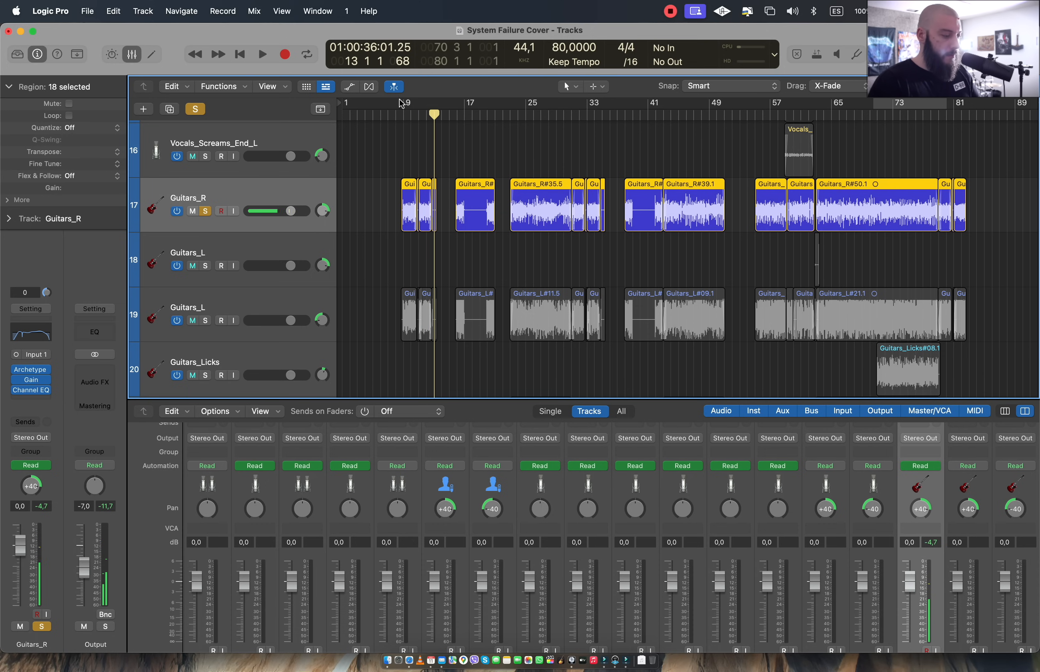
Set the cycle range from bar 8 to bar 14 and audition only Guitars_L, track 19, in solo
drag(400, 107, 442, 107)
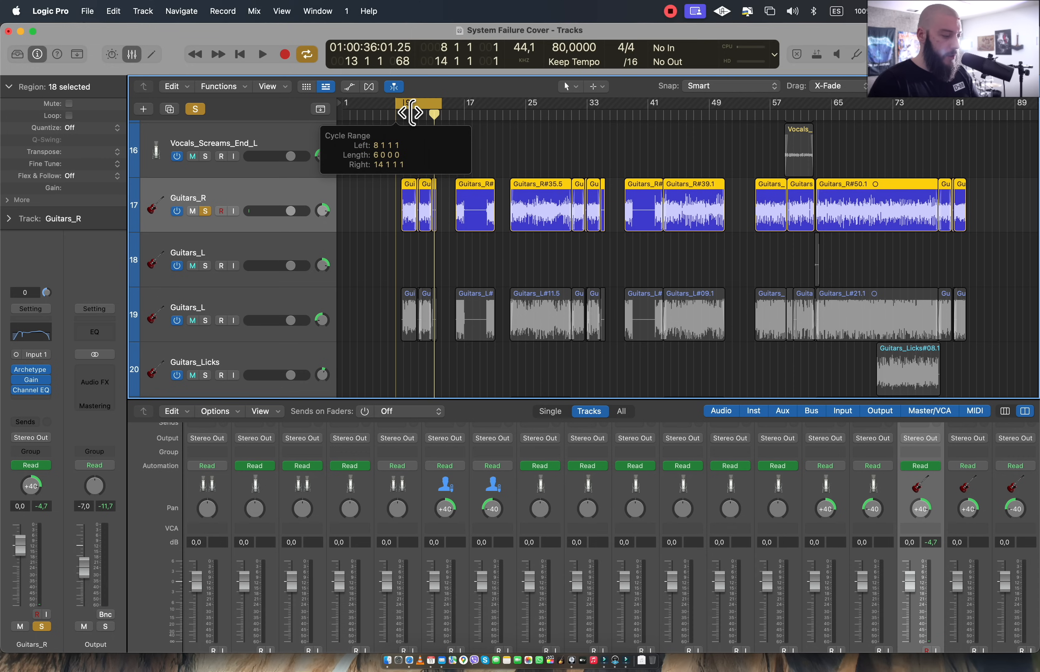
click(273, 305)
click(205, 320)
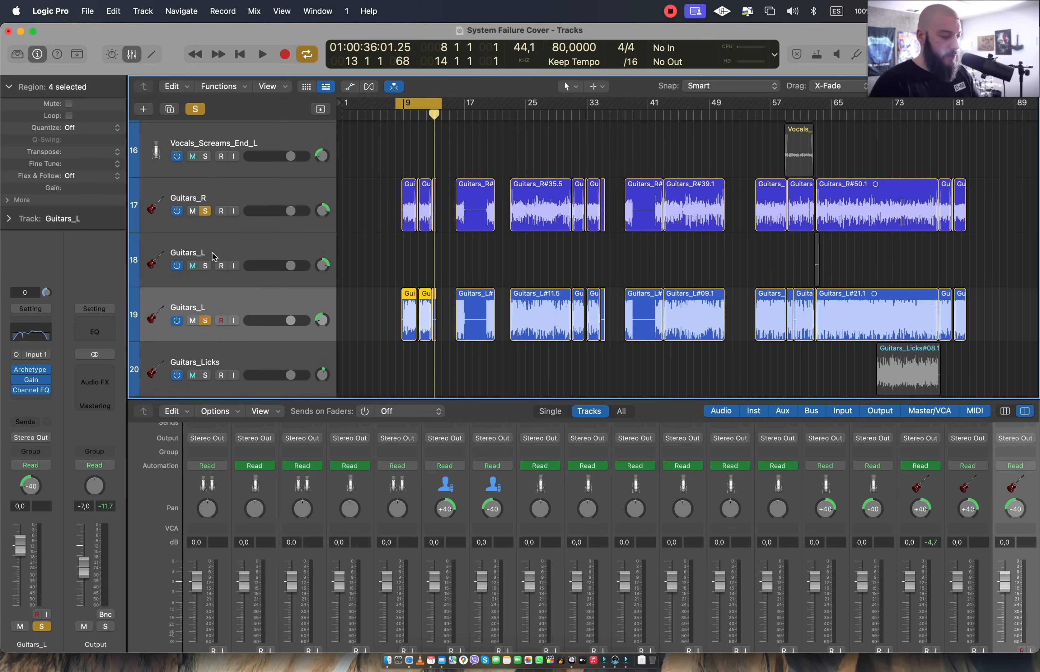
click(206, 212)
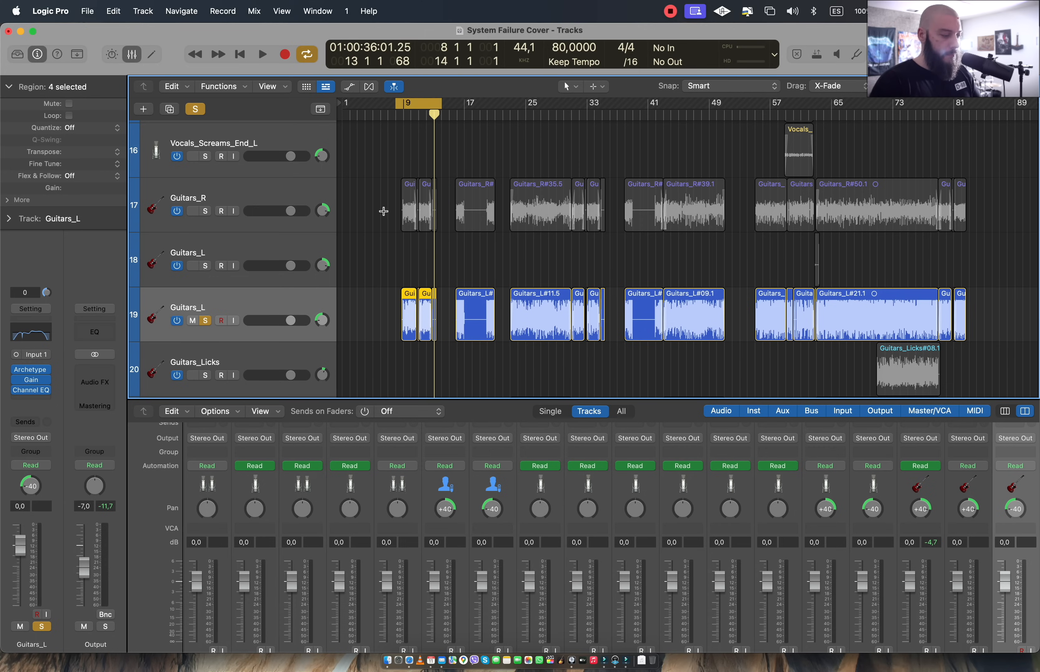
key(space)
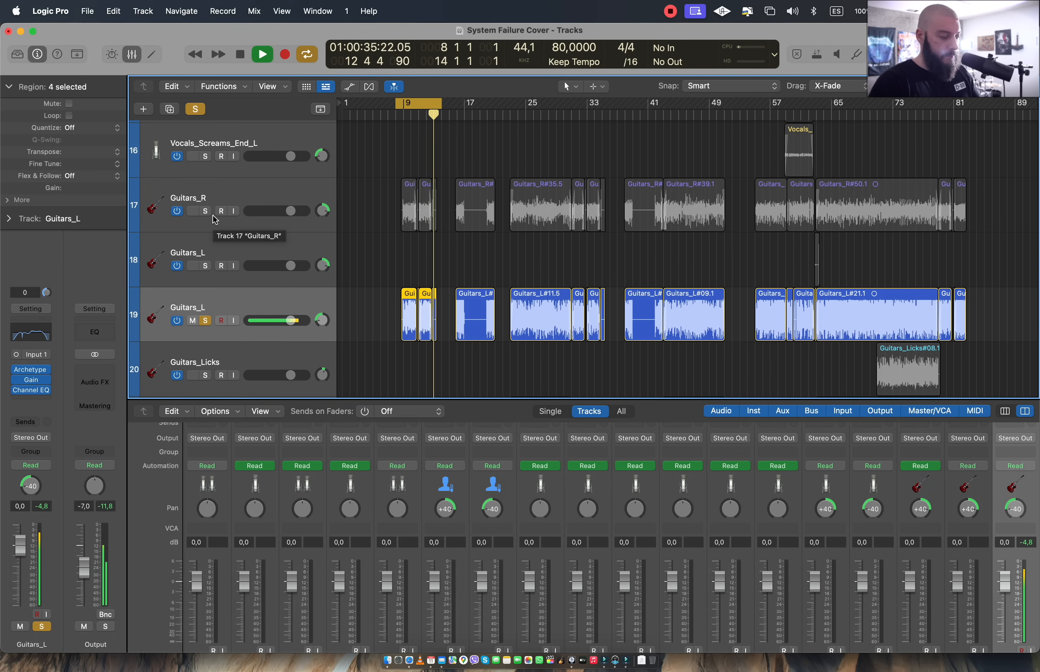
key(space)
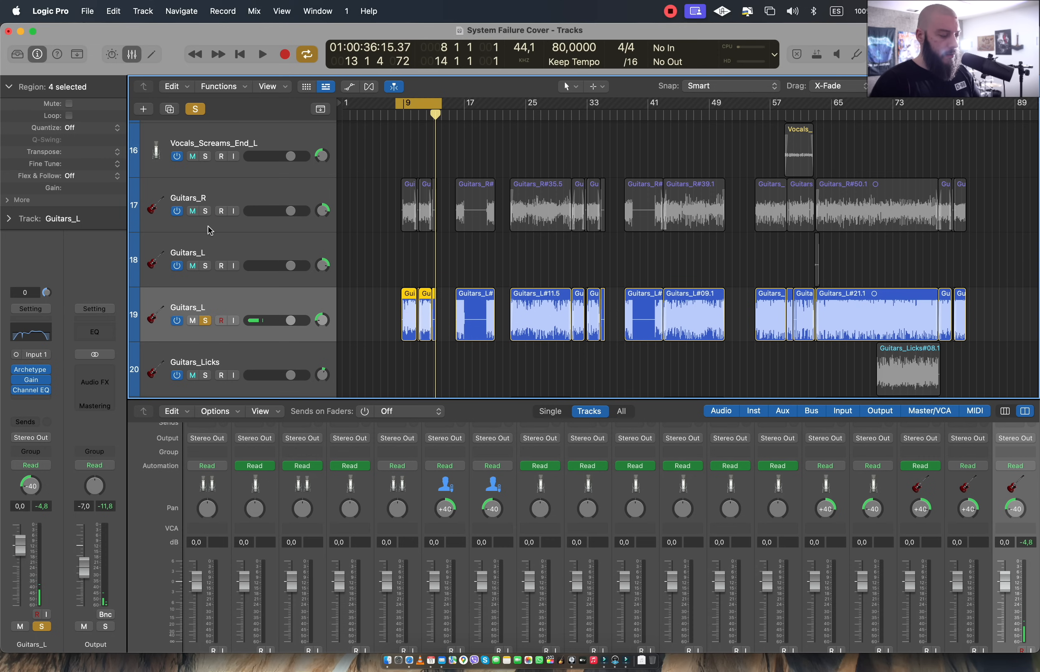
Move the cycle start to 8 3 1 and compare Guitars_R with Guitars_L, track 19, by switching the solo between them during playback
click(205, 212)
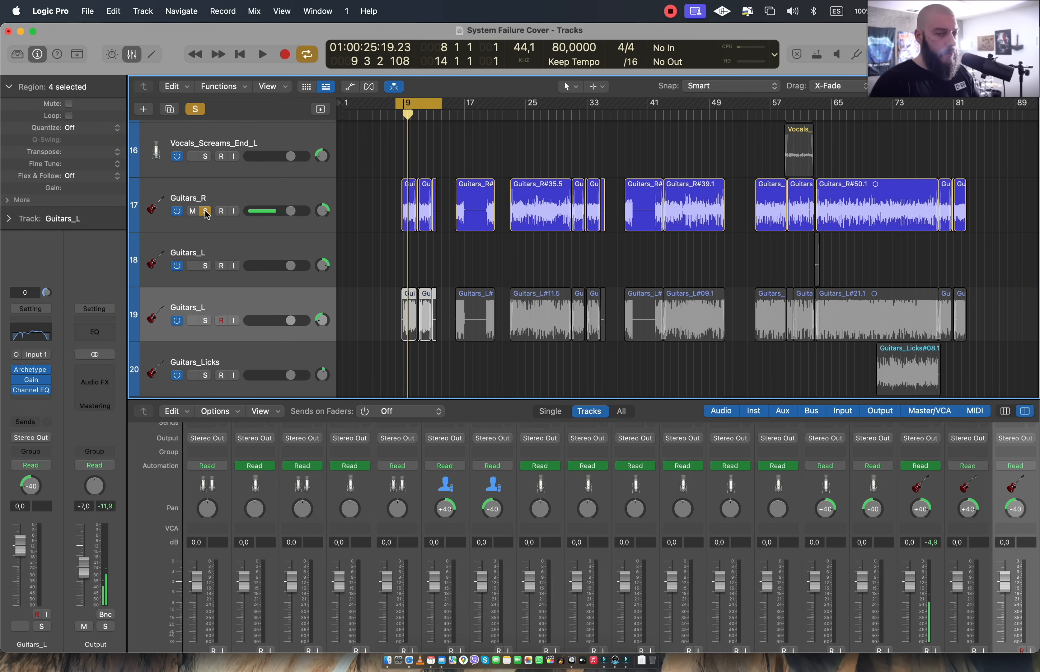
key(space)
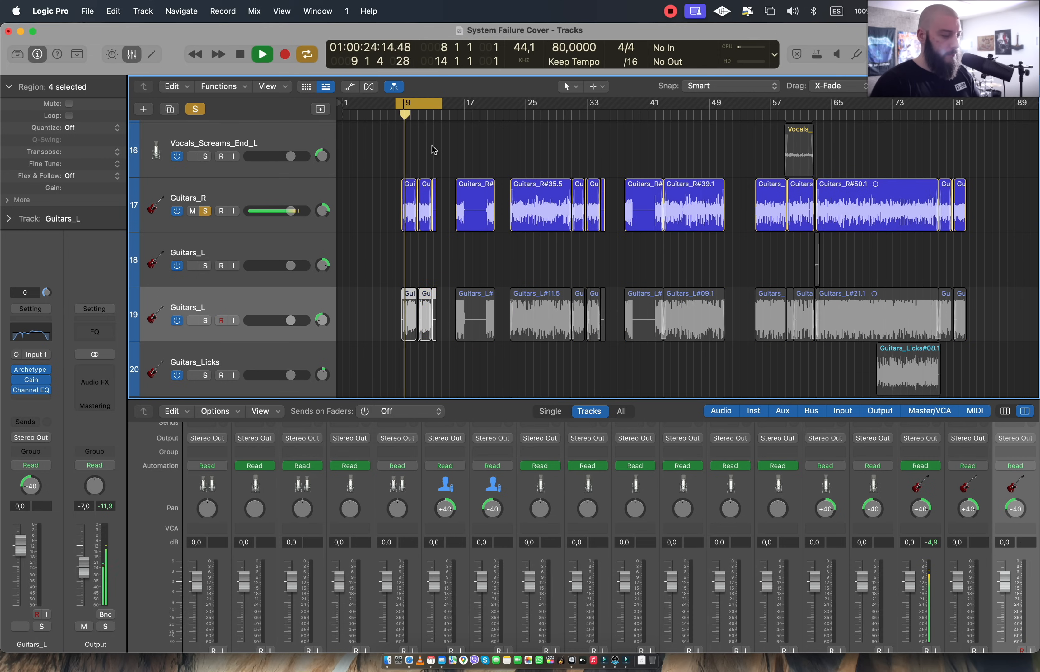
key(super+Right)
drag(384, 105, 391, 105)
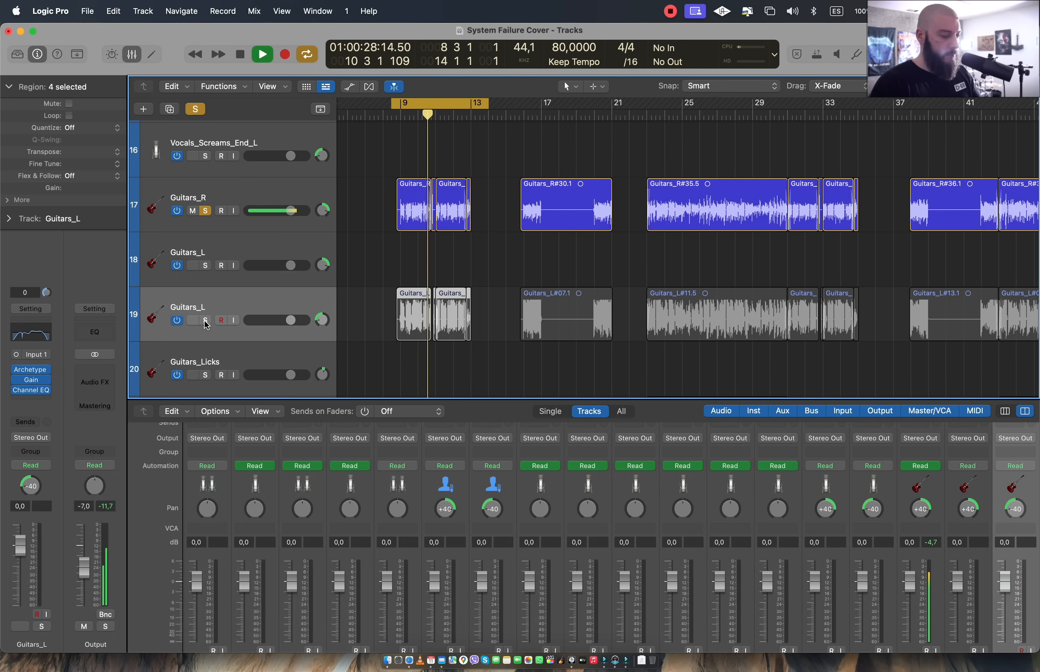
click(206, 322)
click(205, 211)
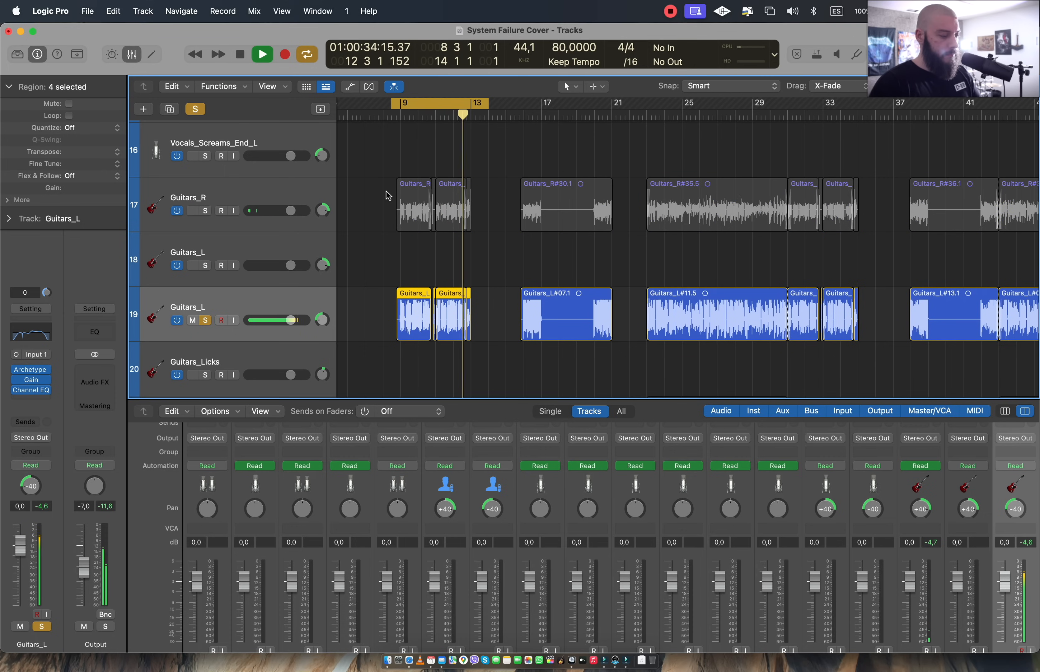
key(space)
Audition Guitars_R and Guitars_L, track 19, soloed together over the cycle range, and clear all solos
click(396, 123)
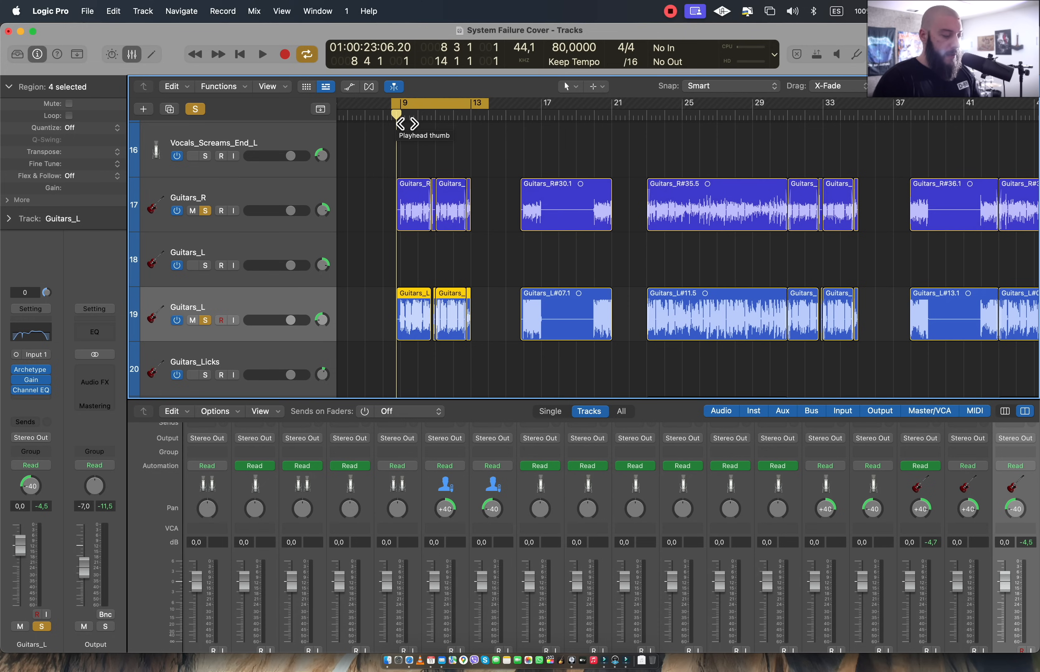
key(space)
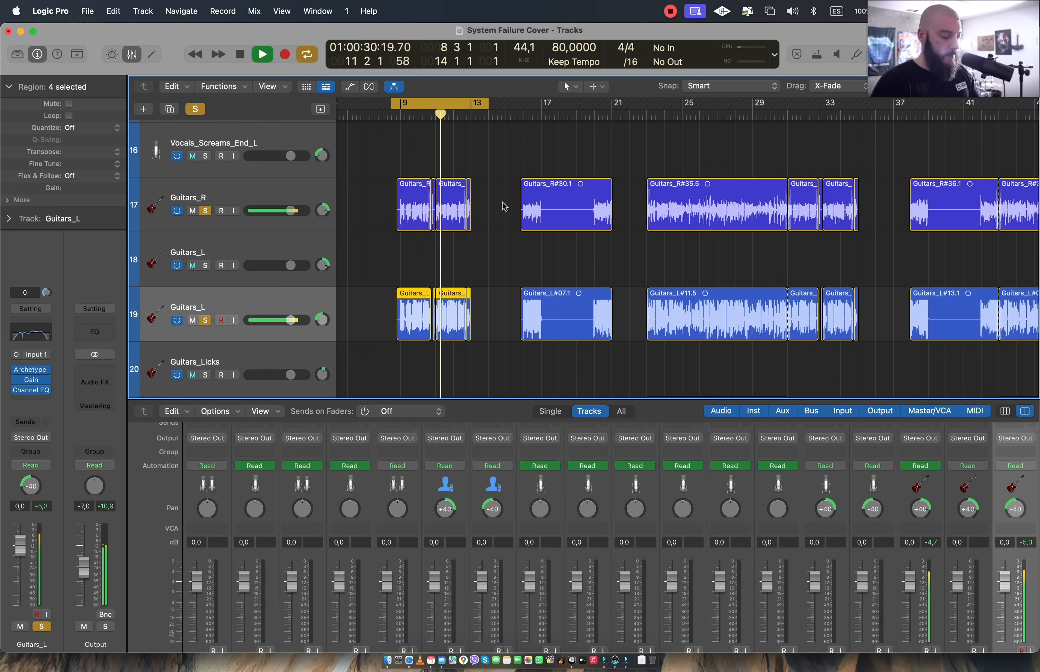
key(super+Left)
key(super+Right)
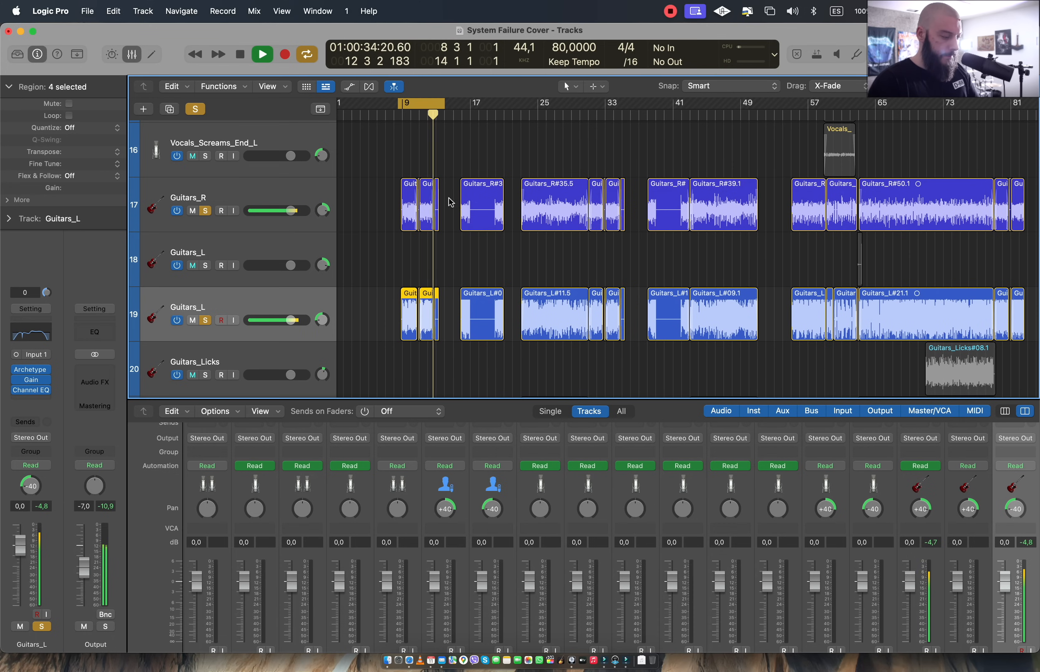
key(space)
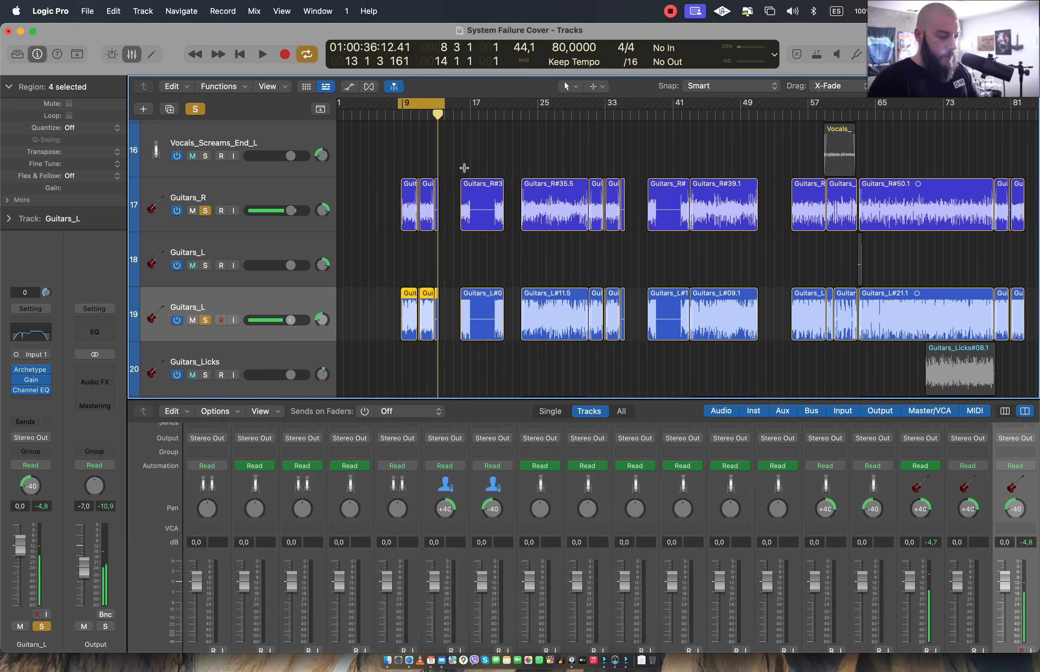
click(278, 189)
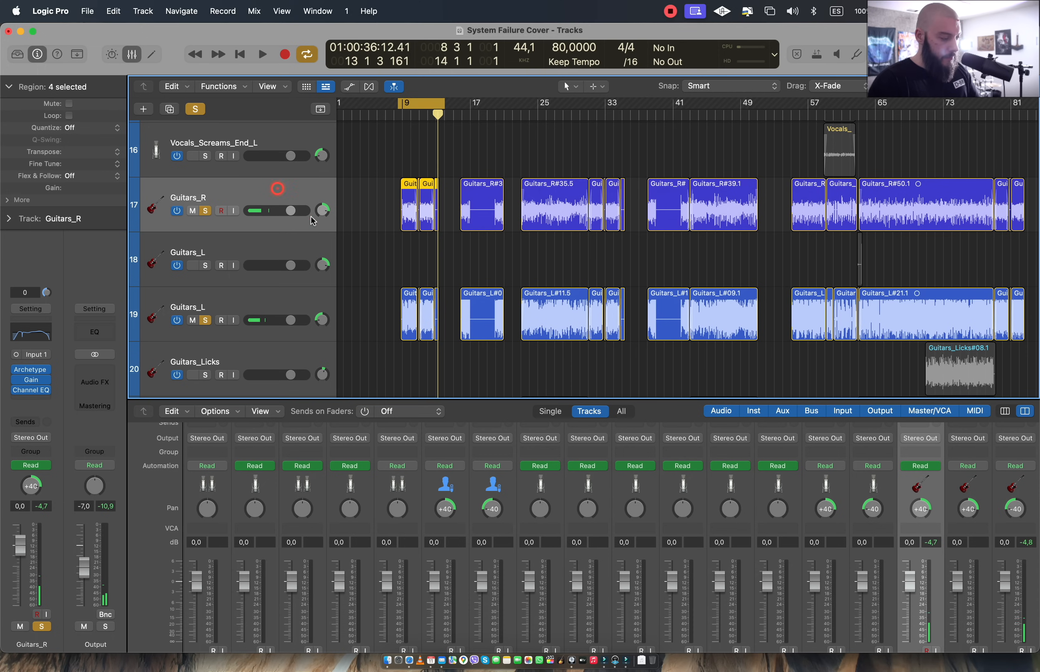
click(196, 109)
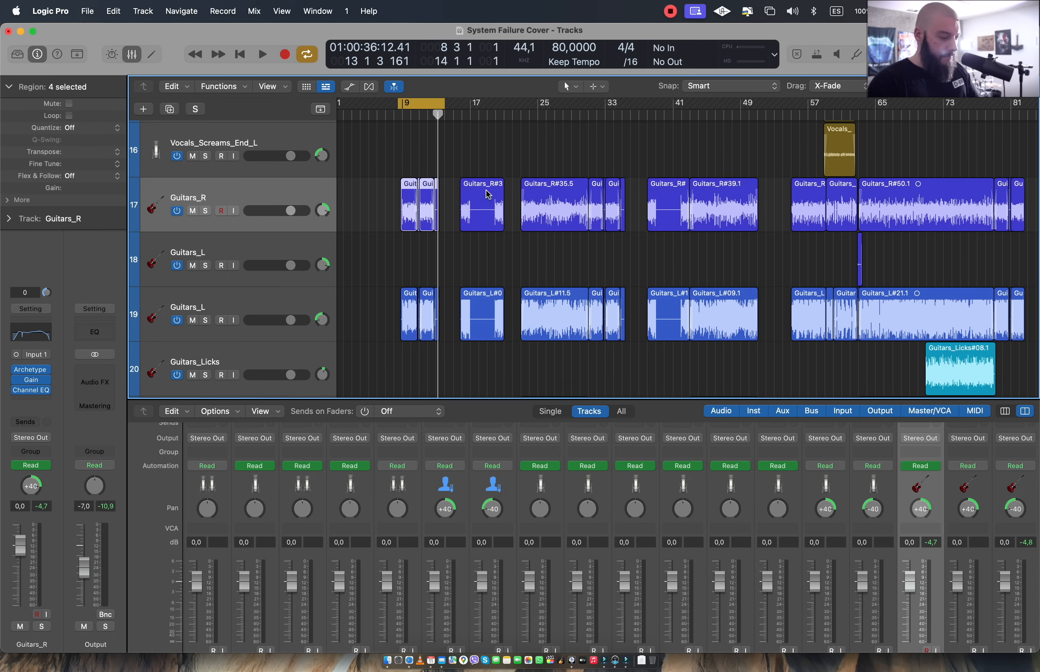
Solo Guitars_Lead and audition its first region from bar 23, with the cycle range set from 22 3 1 to bar 32
scroll(488, 194, down, 3)
scroll(874, 175, down, 1)
scroll(770, 240, down, 3)
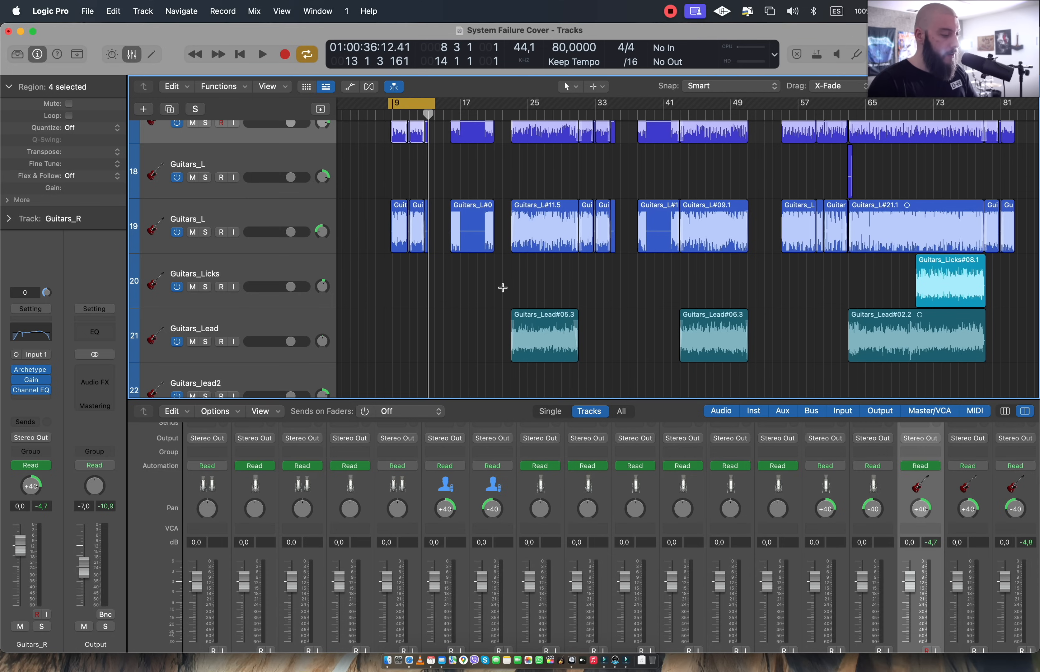
click(521, 124)
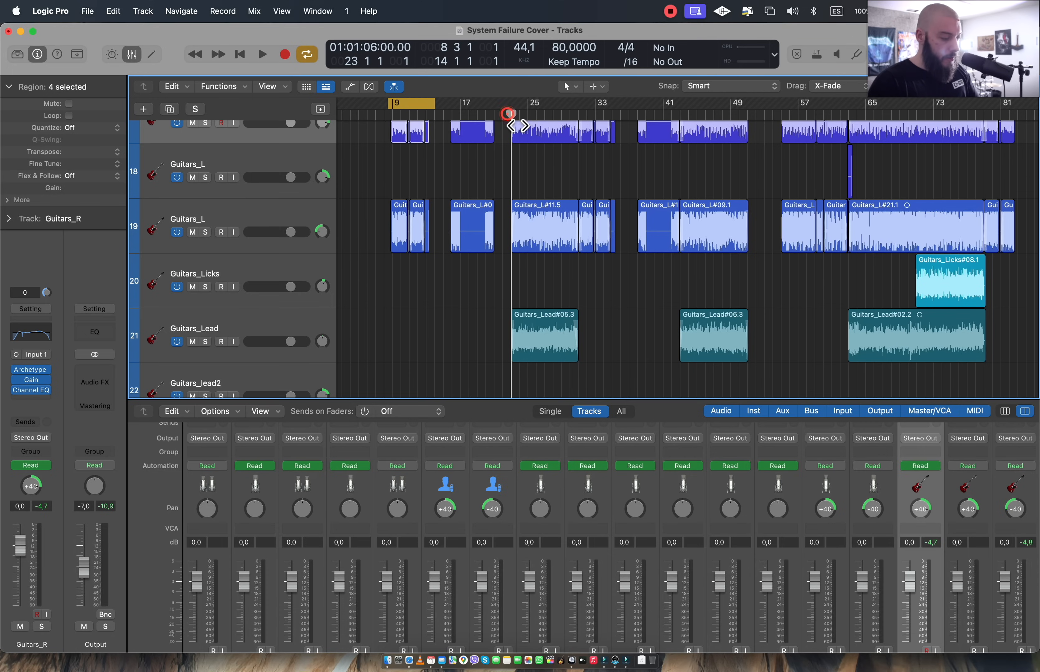
click(206, 342)
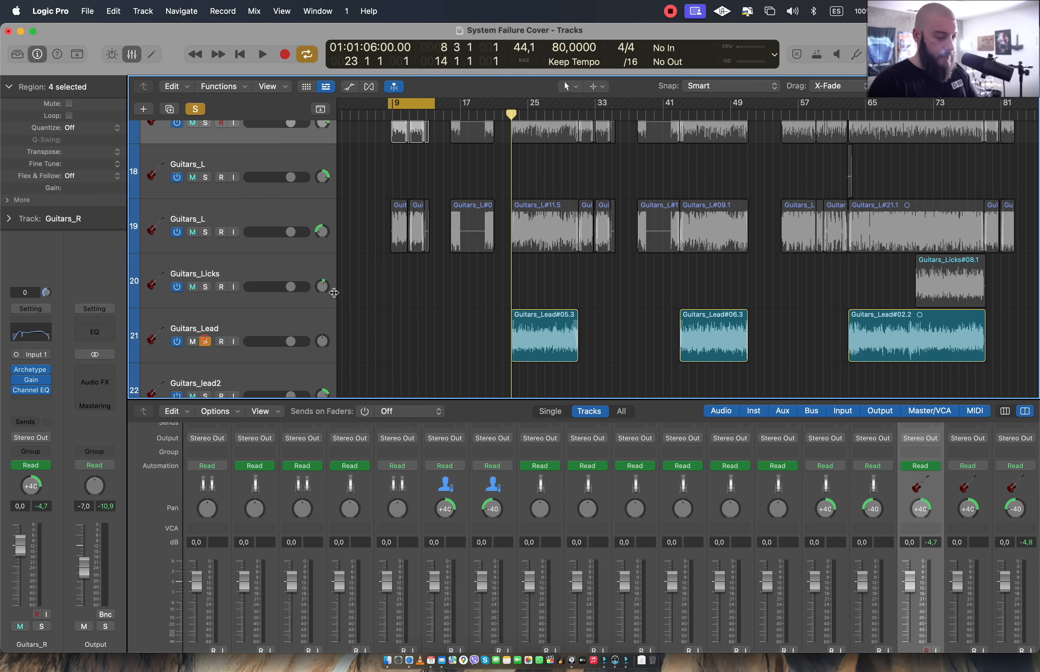
key(space)
click(309, 320)
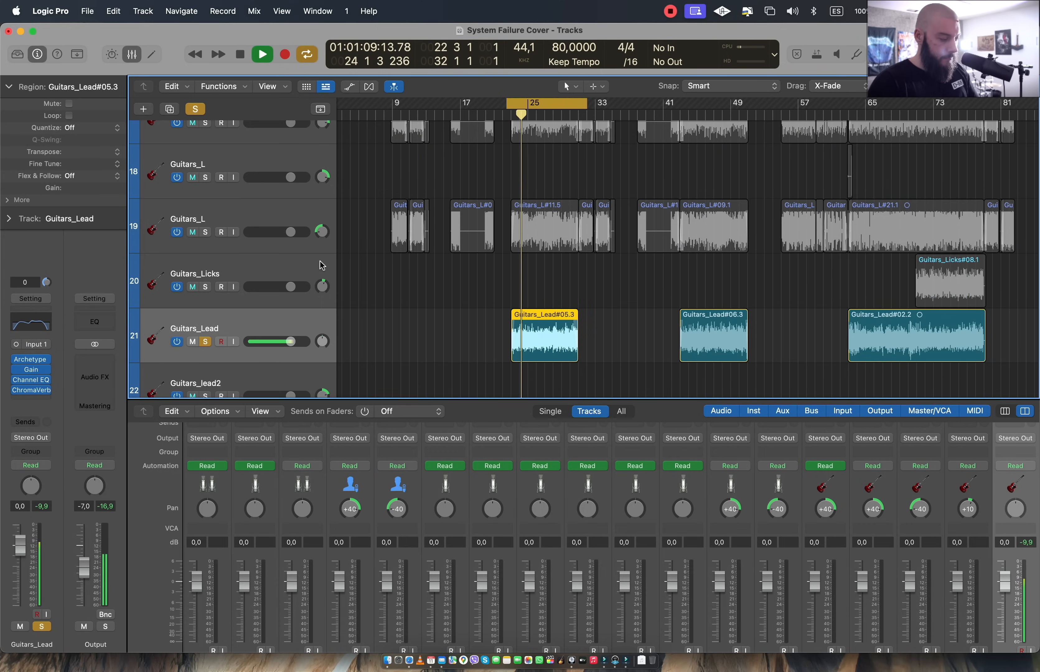
Add Guitars_R and Guitars_L, track 19, to the solo and audition them together with Guitars_Lead
scroll(297, 227, up, 2)
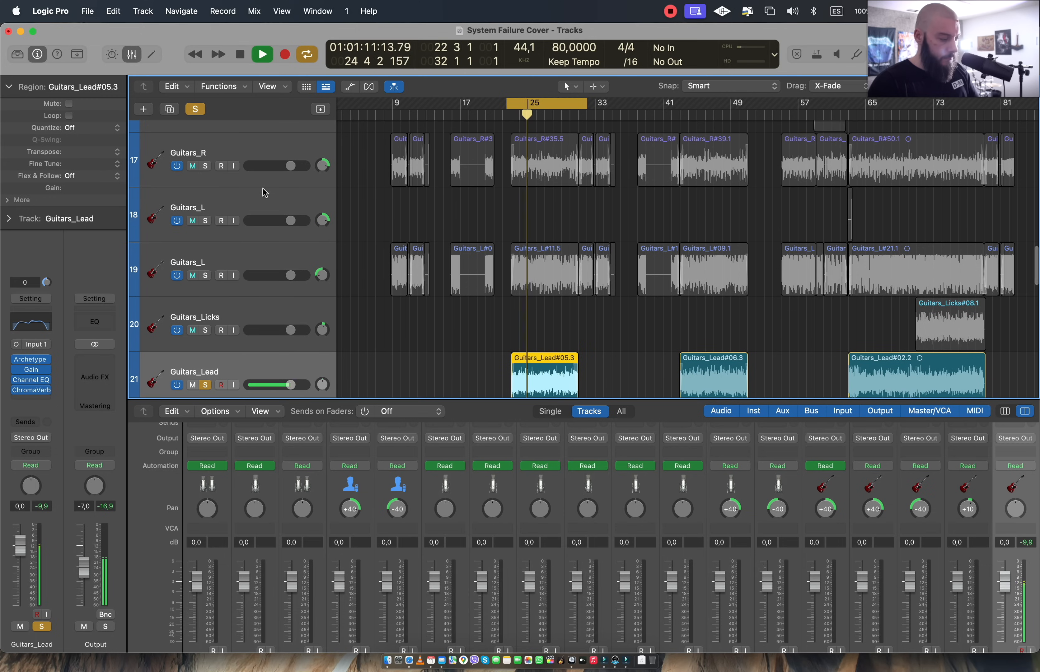
click(205, 167)
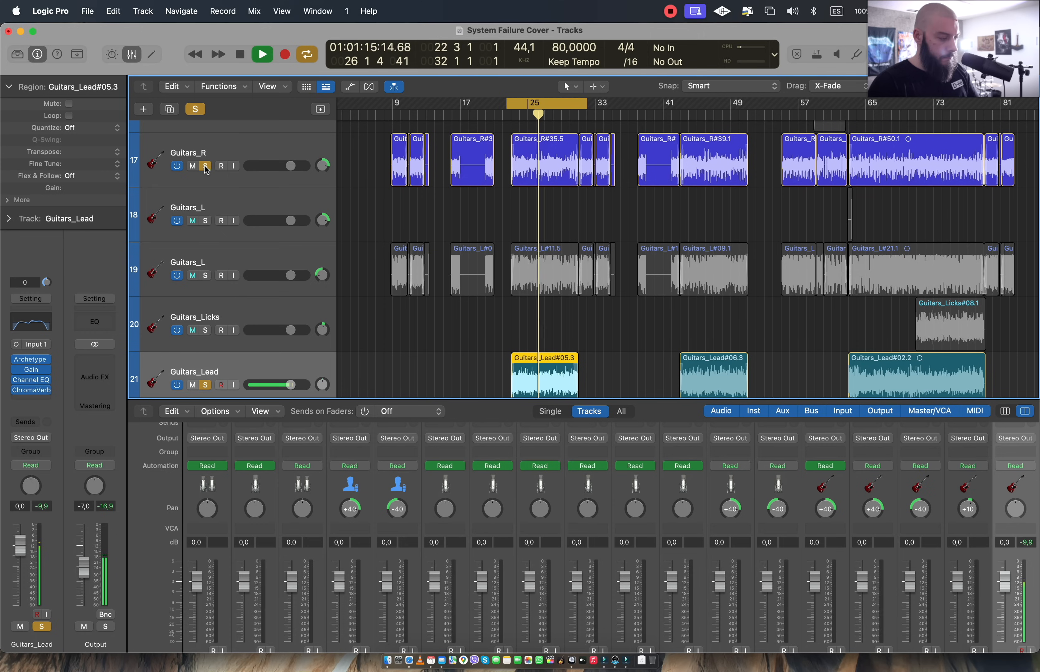
click(205, 276)
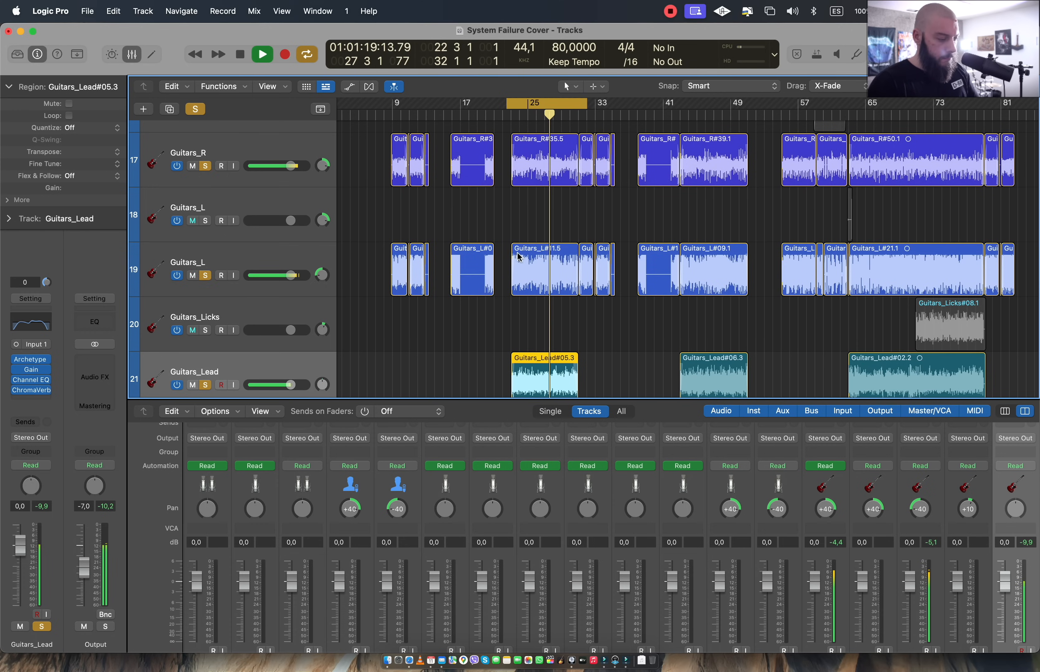
scroll(504, 235, down, 3)
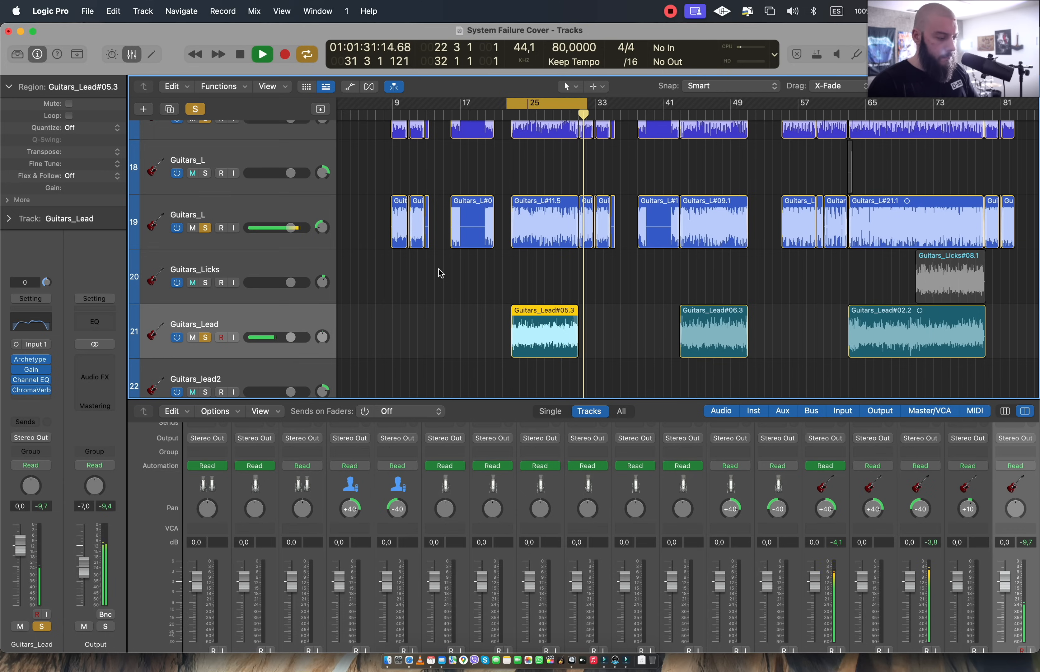
key(space)
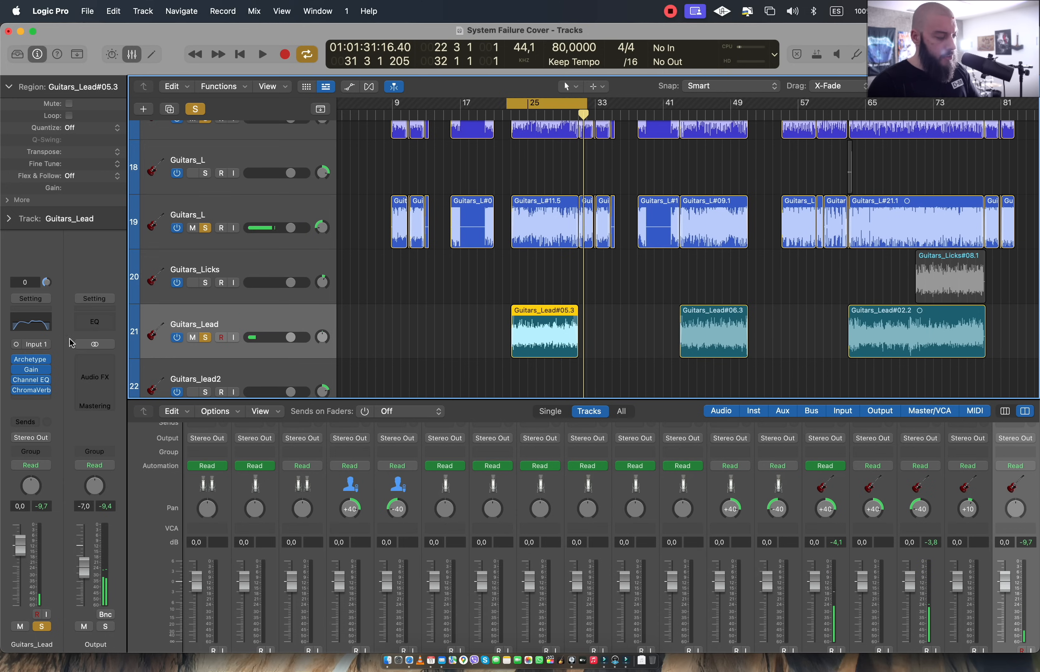
View the Archetype amp and ChromaVerb settings on Guitars_Lead, closing each plug-in window
click(34, 360)
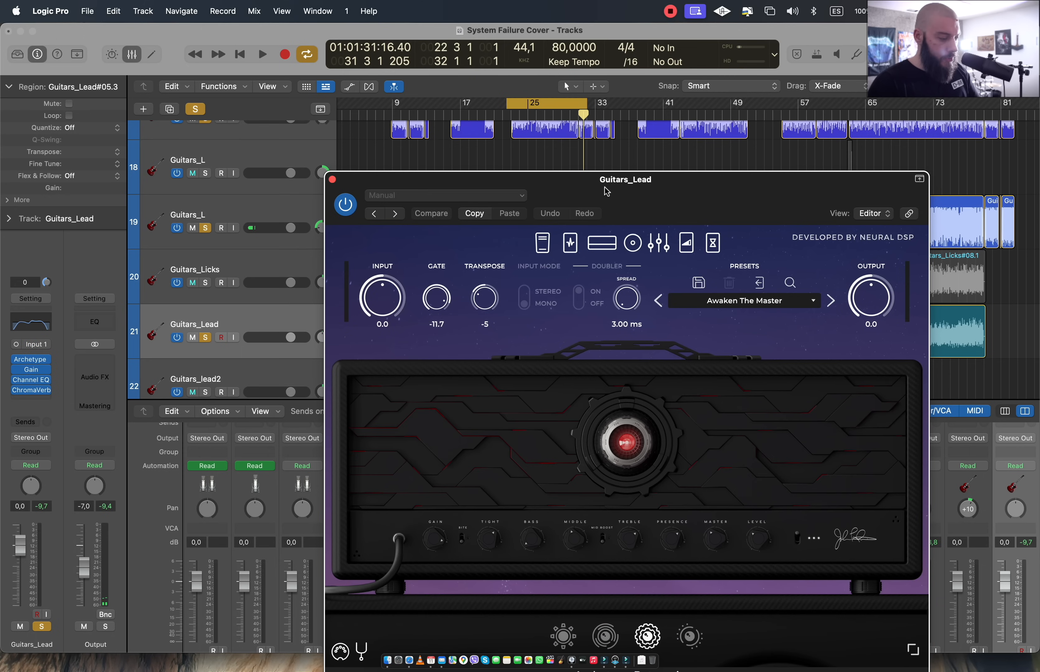
drag(606, 191, 551, 135)
click(277, 123)
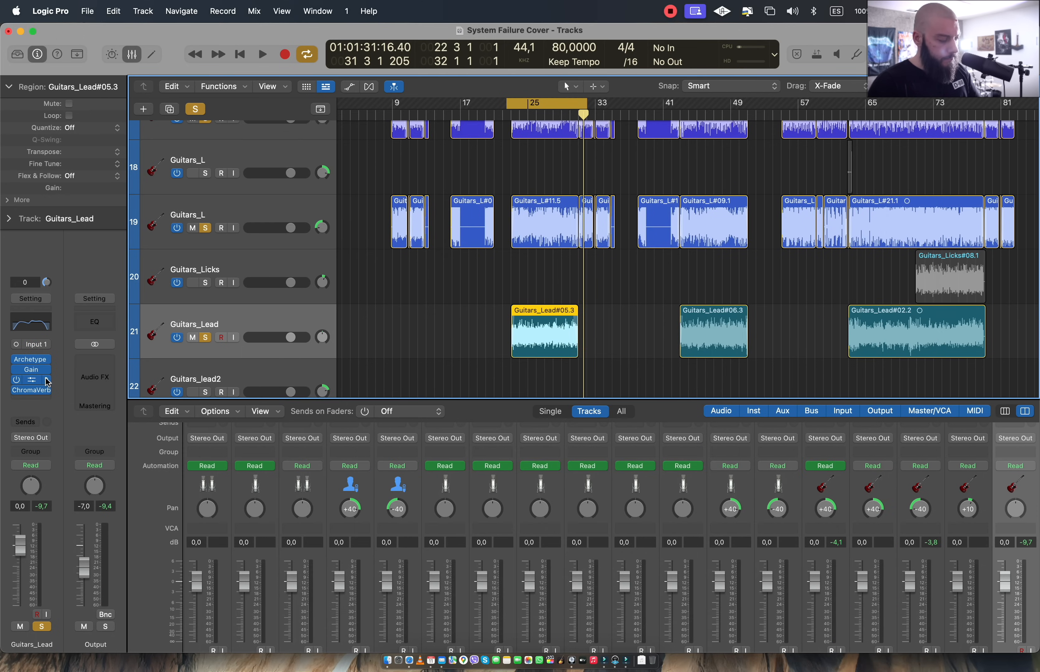
click(36, 392)
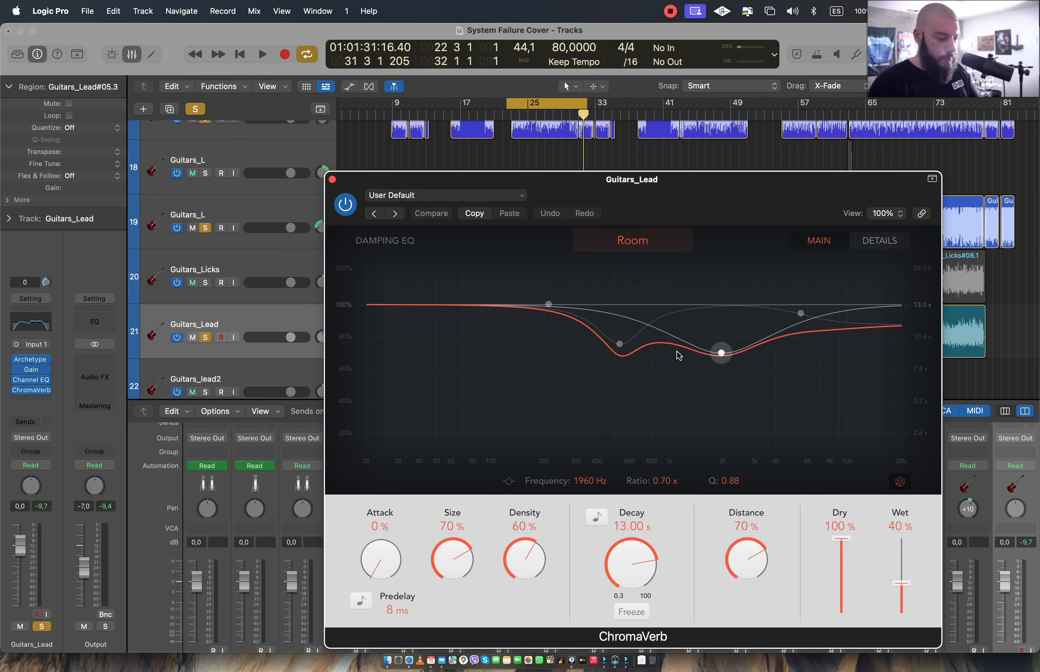
drag(751, 199, 732, 172)
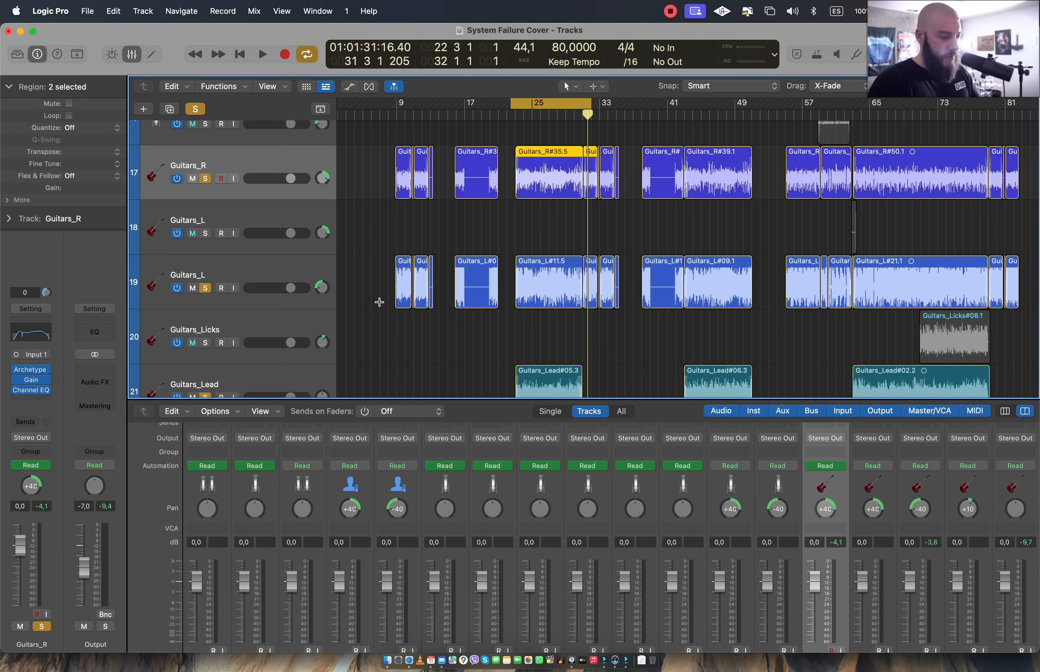
Open the Channel EQ on Guitars_R and examine its Clean Up Guitar curve and band settings
scroll(376, 304, up, 2)
scroll(377, 304, down, 2)
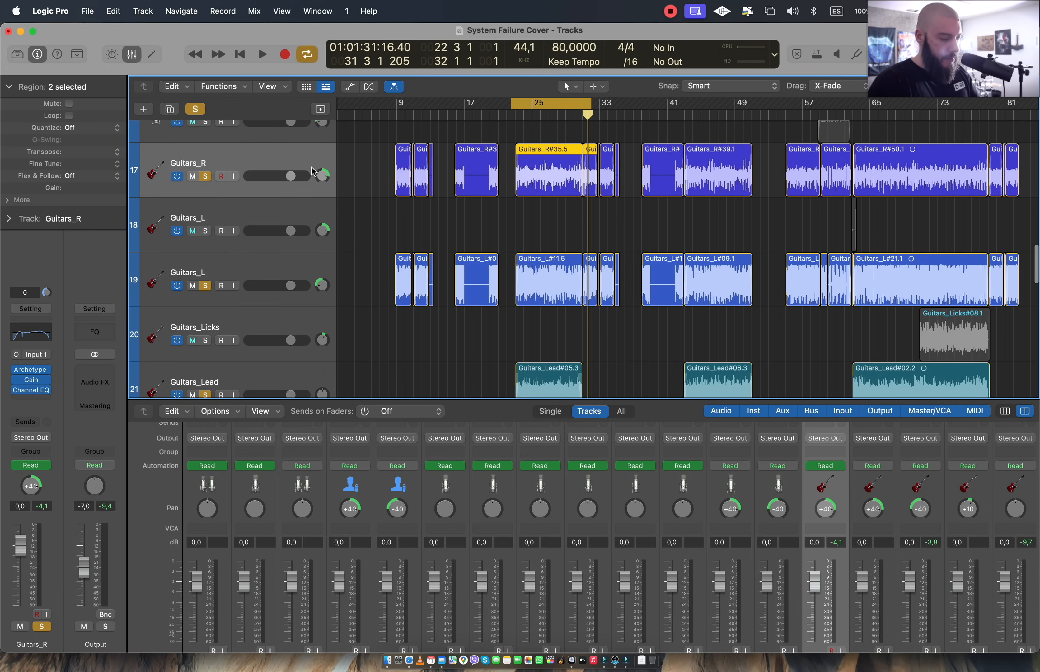
scroll(306, 289, down, 2)
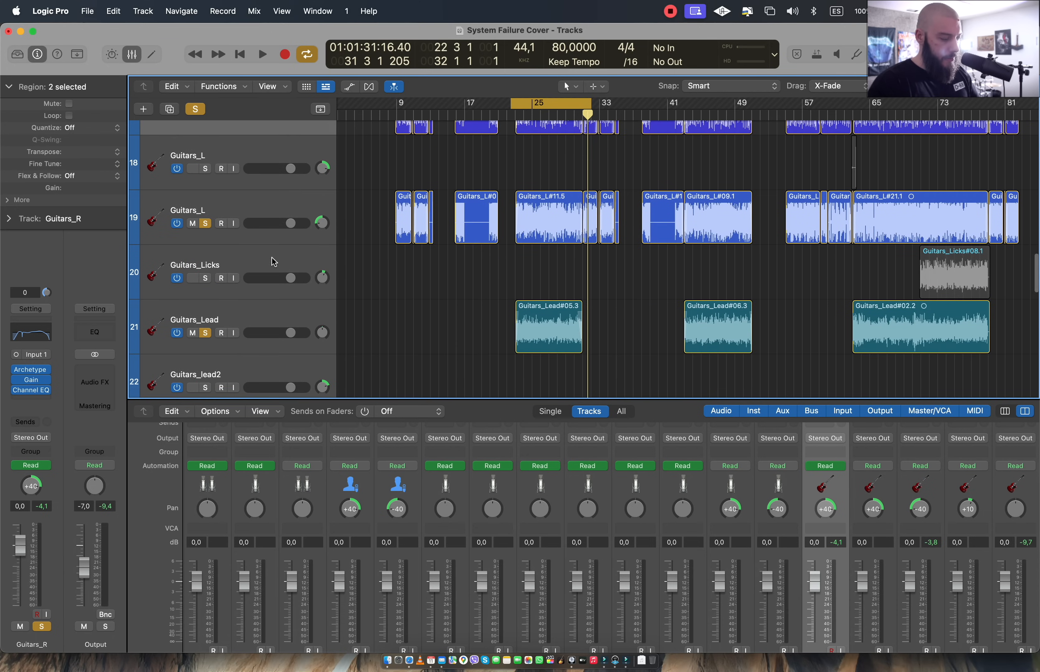
click(30, 336)
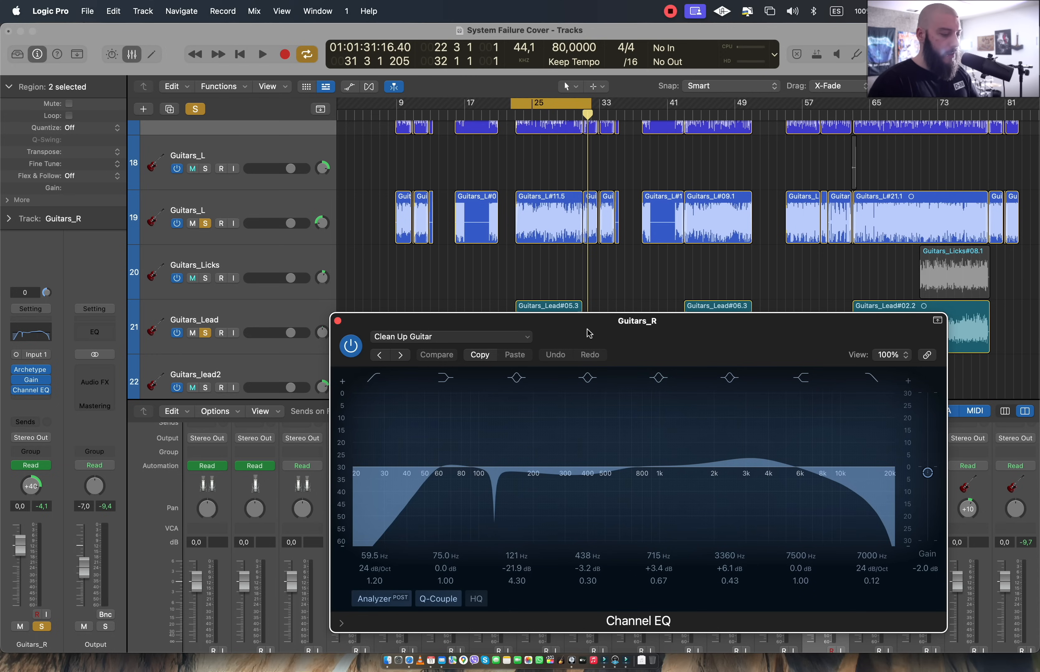
drag(589, 333, 571, 304)
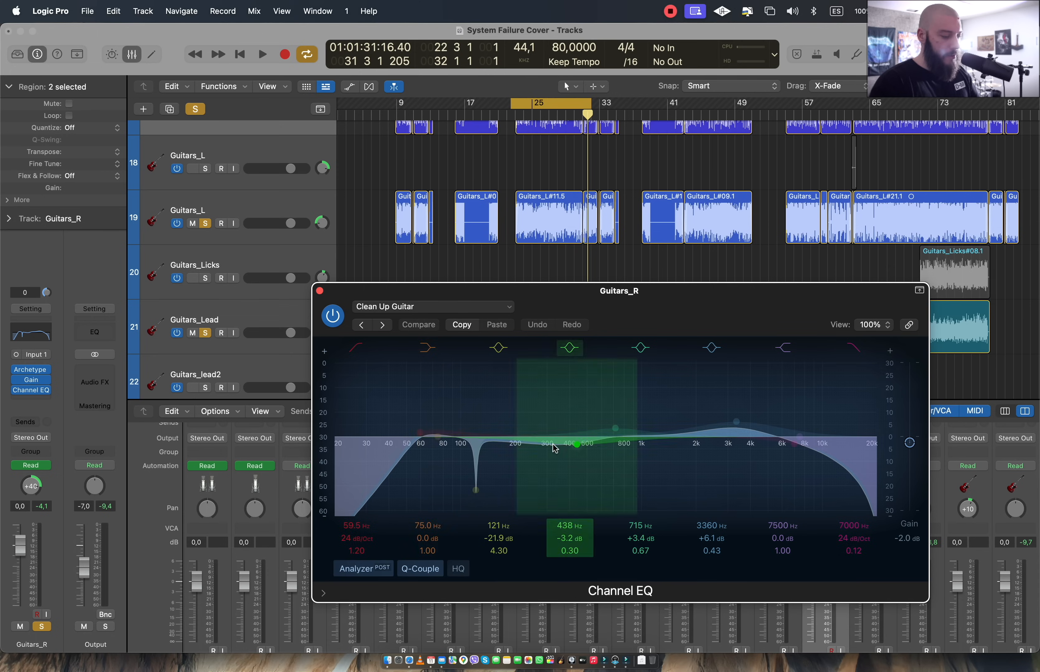
drag(715, 299, 712, 330)
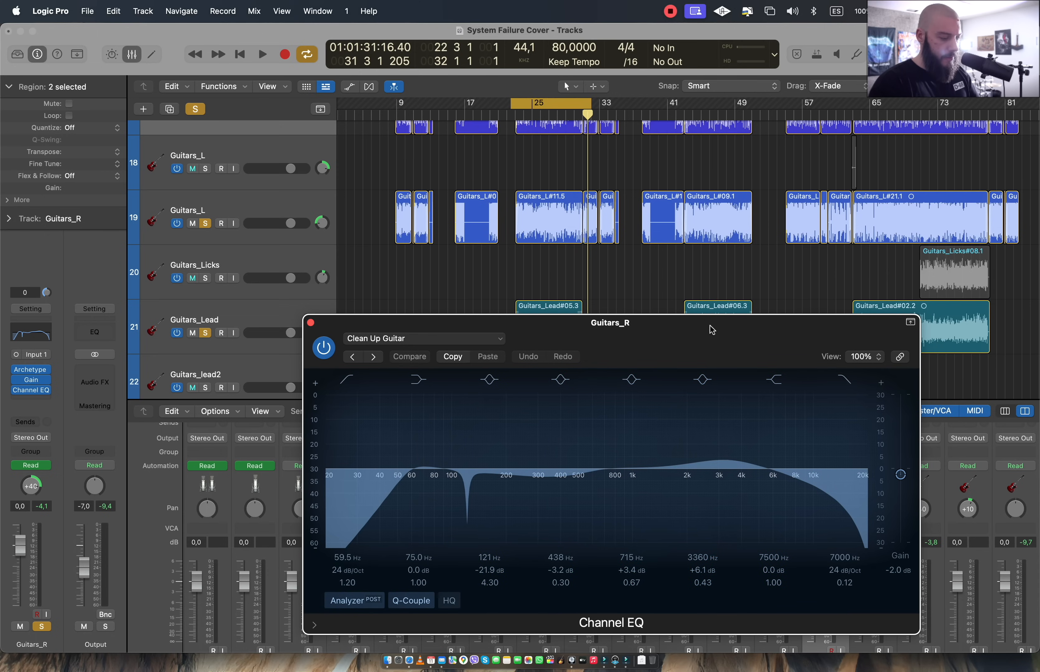
drag(712, 330, 747, 305)
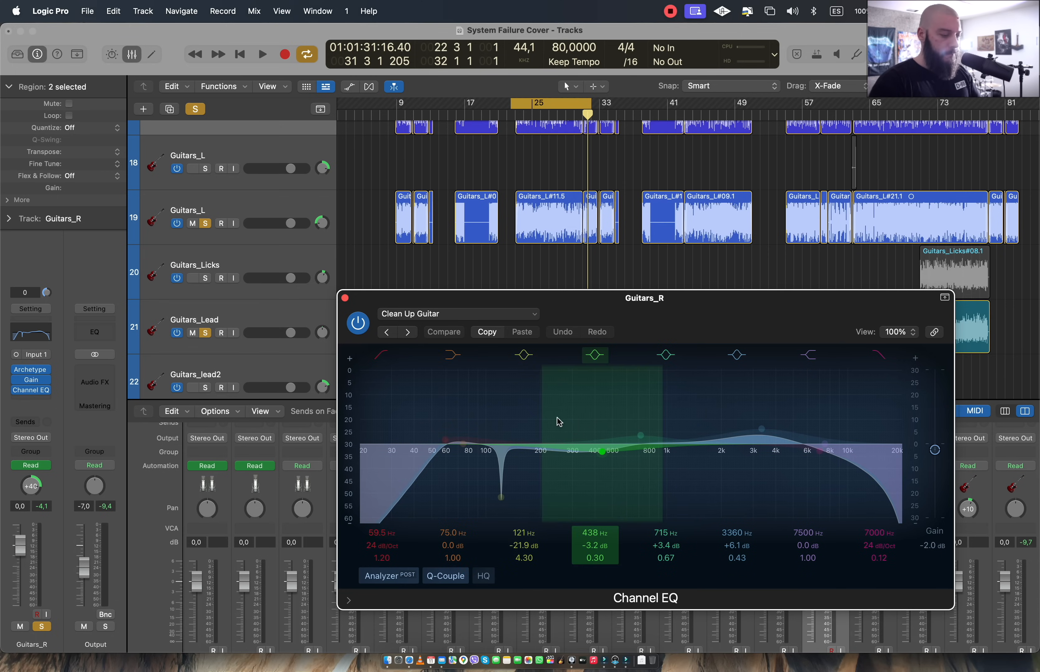
drag(697, 318, 691, 308)
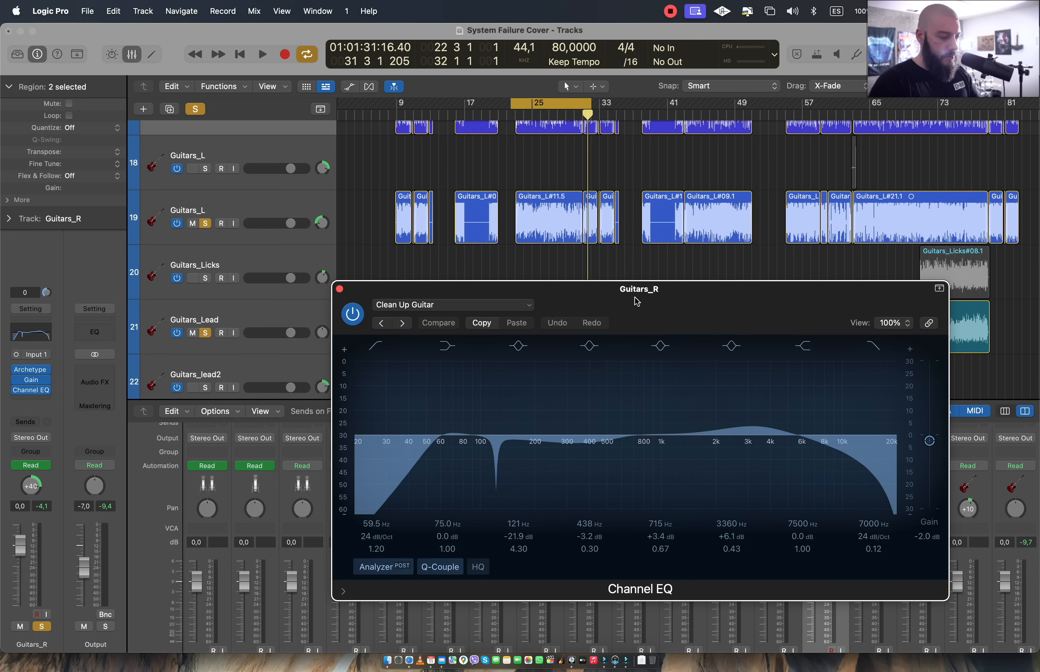
Play Guitars_R with its Channel EQ open to examine the curve against the live spectrum, and close the EQ
scroll(262, 325, up, 5)
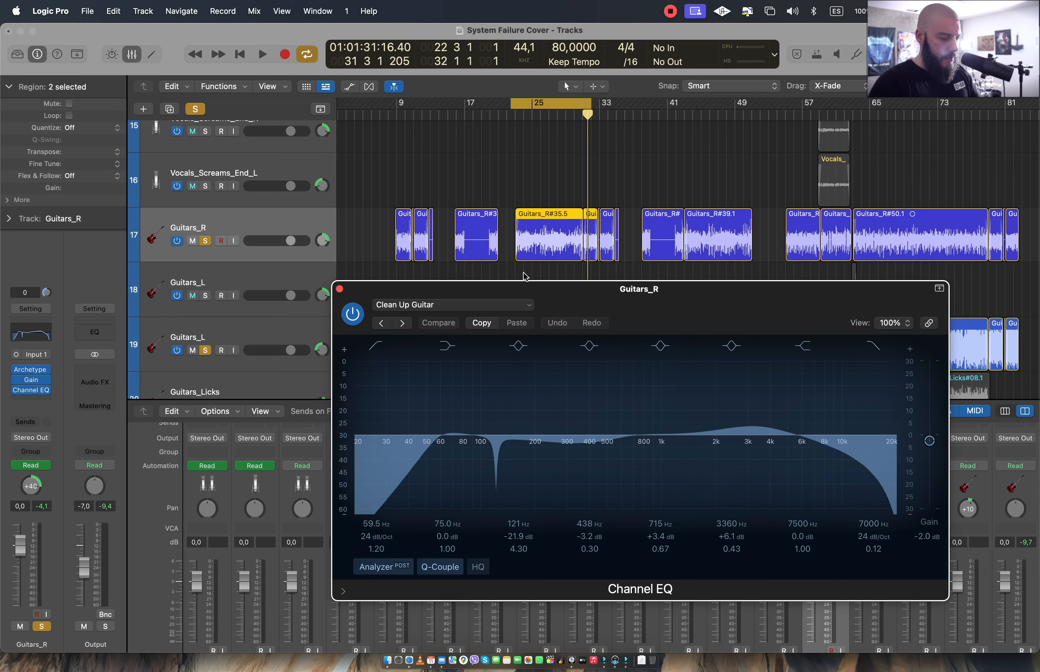
key(space)
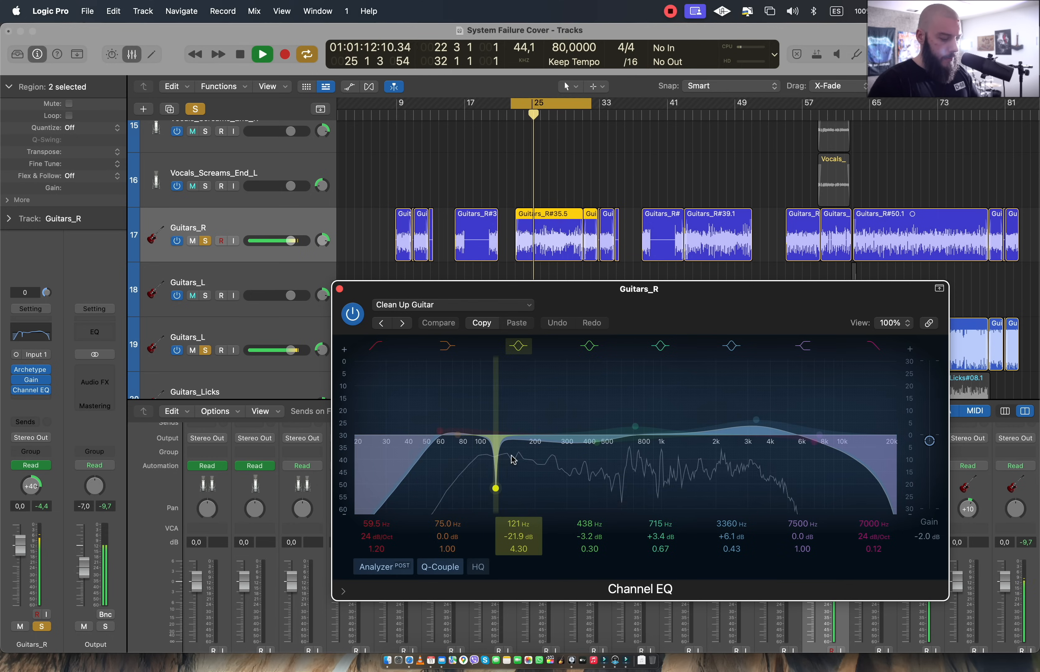
key(space)
drag(569, 304, 566, 298)
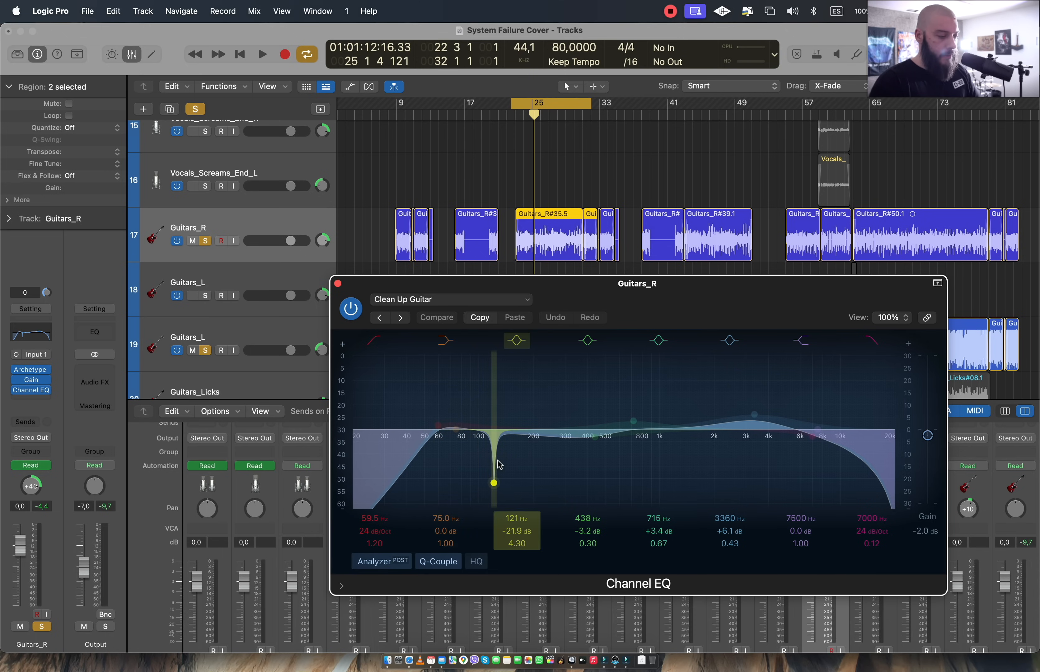
click(337, 284)
View the Channel EQ curve and band settings on Guitars_L, track 19, and close the plug-in
click(254, 337)
click(38, 332)
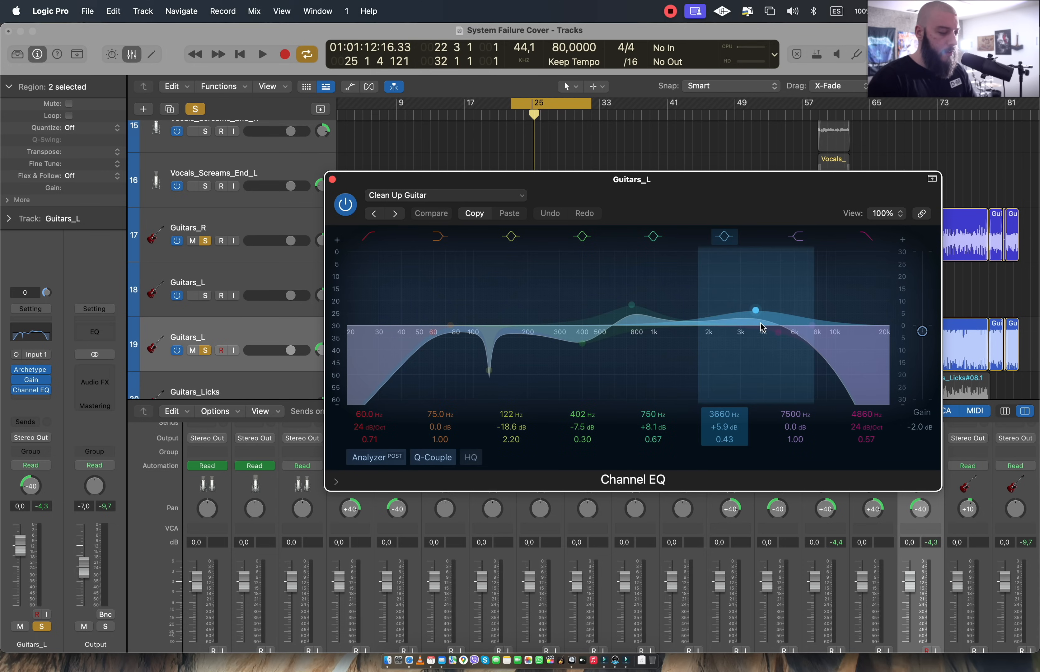
drag(714, 198, 708, 316)
click(325, 302)
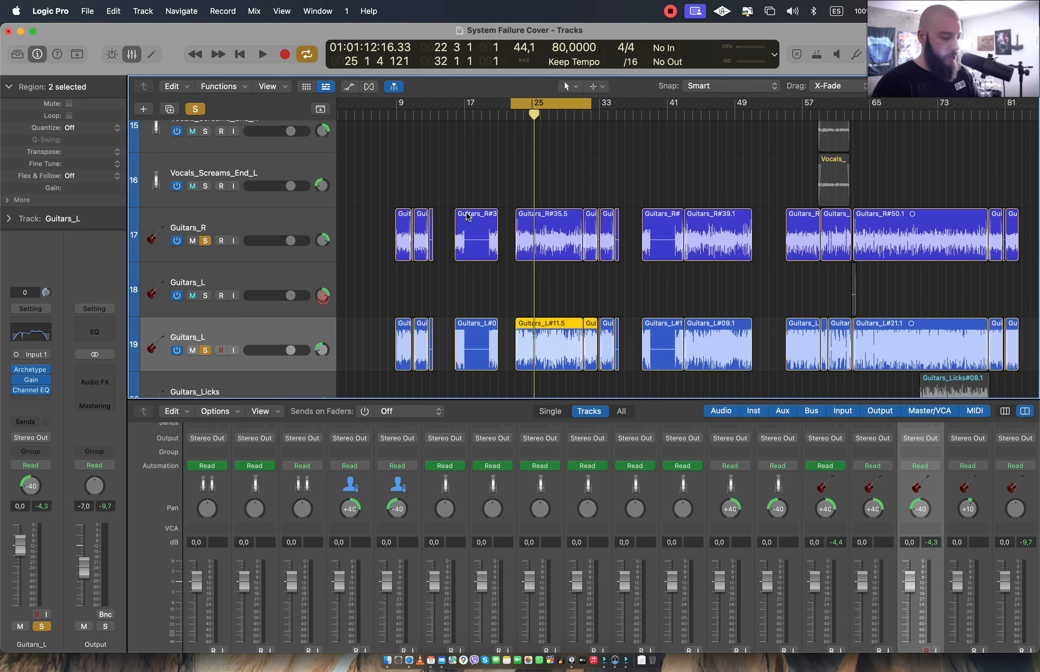
Turn off the cycle range and audition Guitars_Lead alone in solo from bar 63
key(Down)
key(Down)
scroll(549, 276, up, 5)
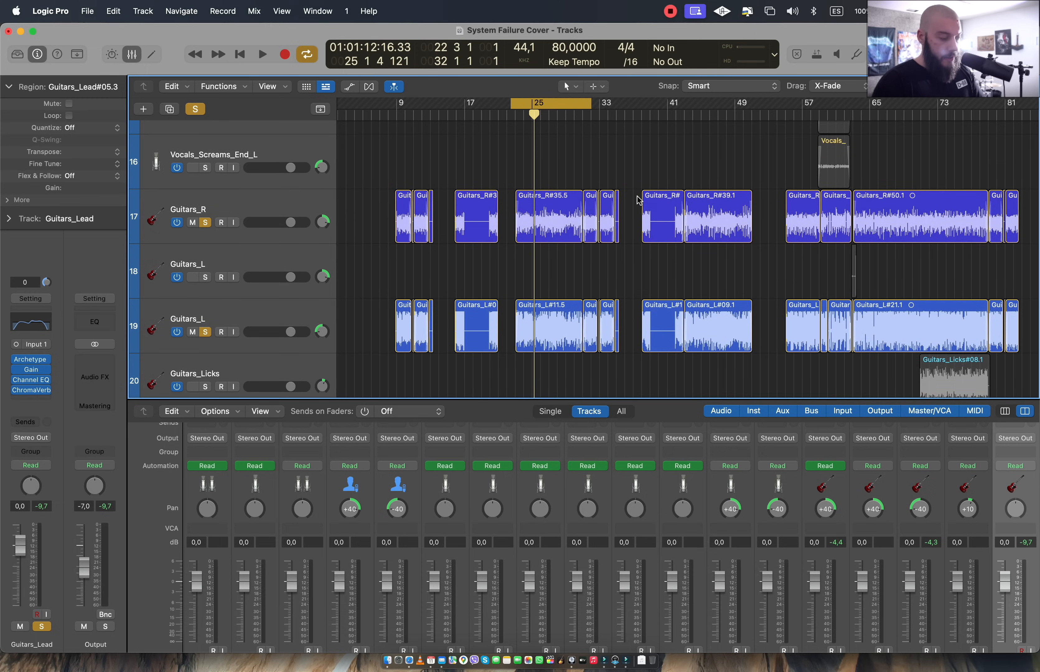
scroll(568, 174, down, 4)
click(705, 118)
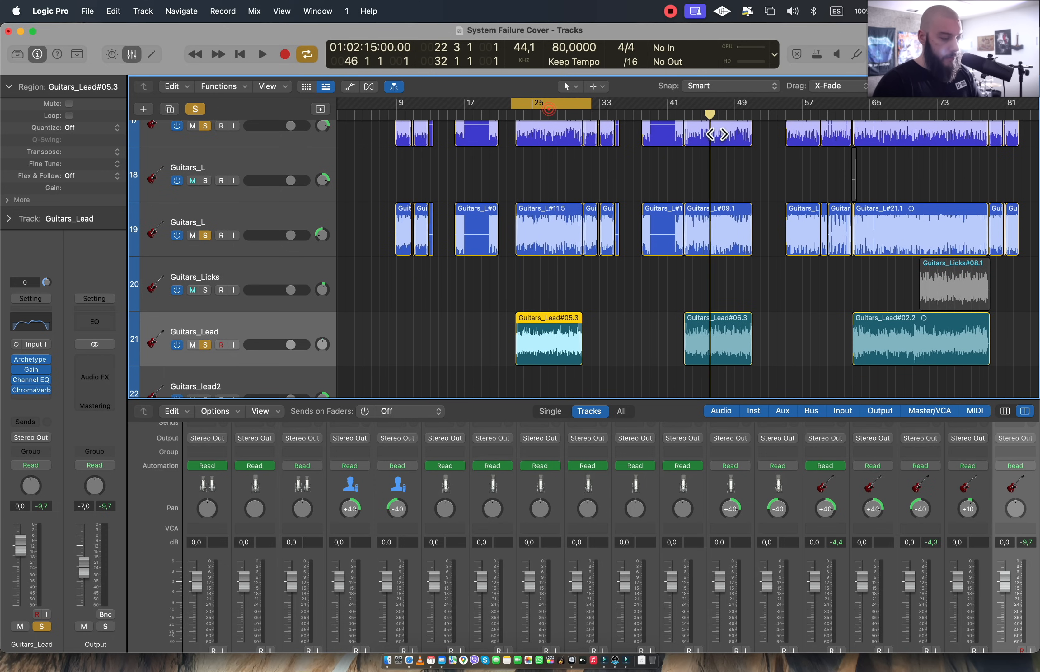
key(c)
click(863, 124)
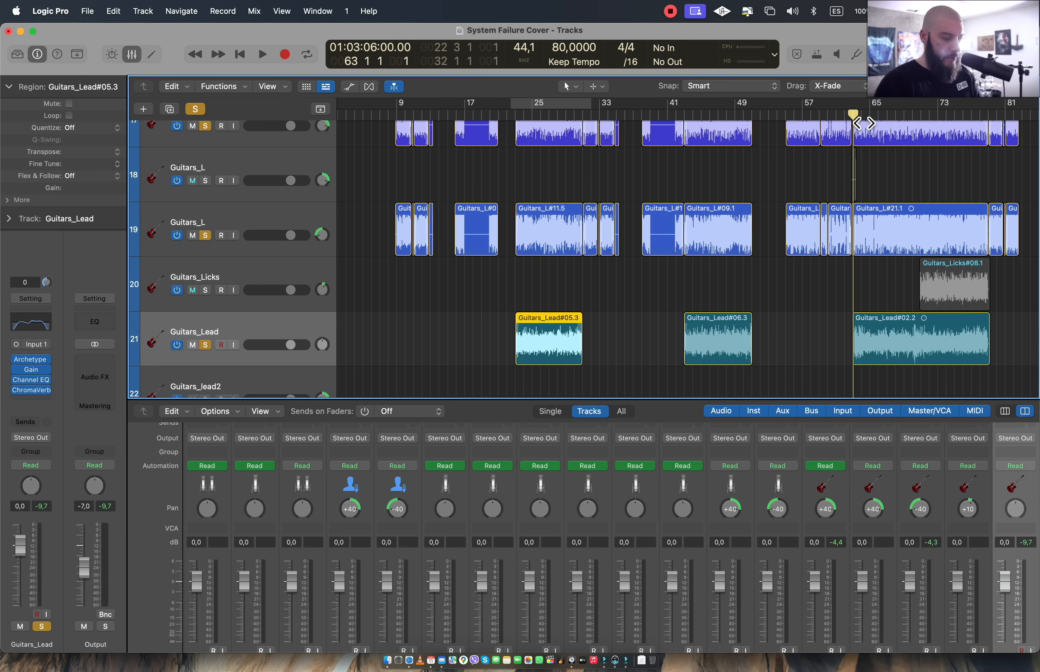
key(s)
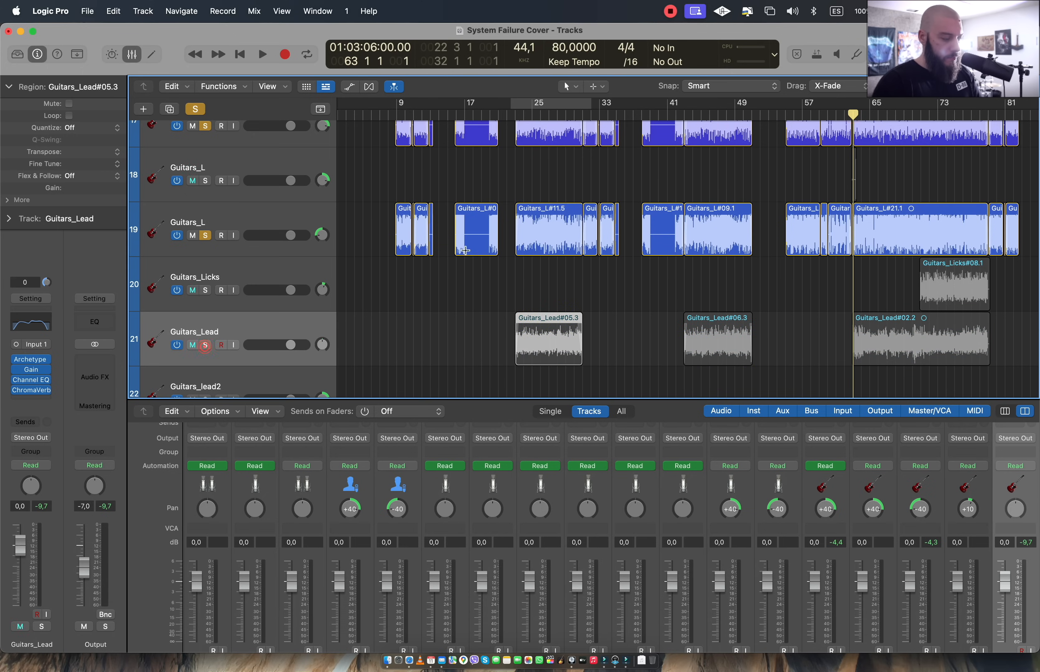
click(203, 345)
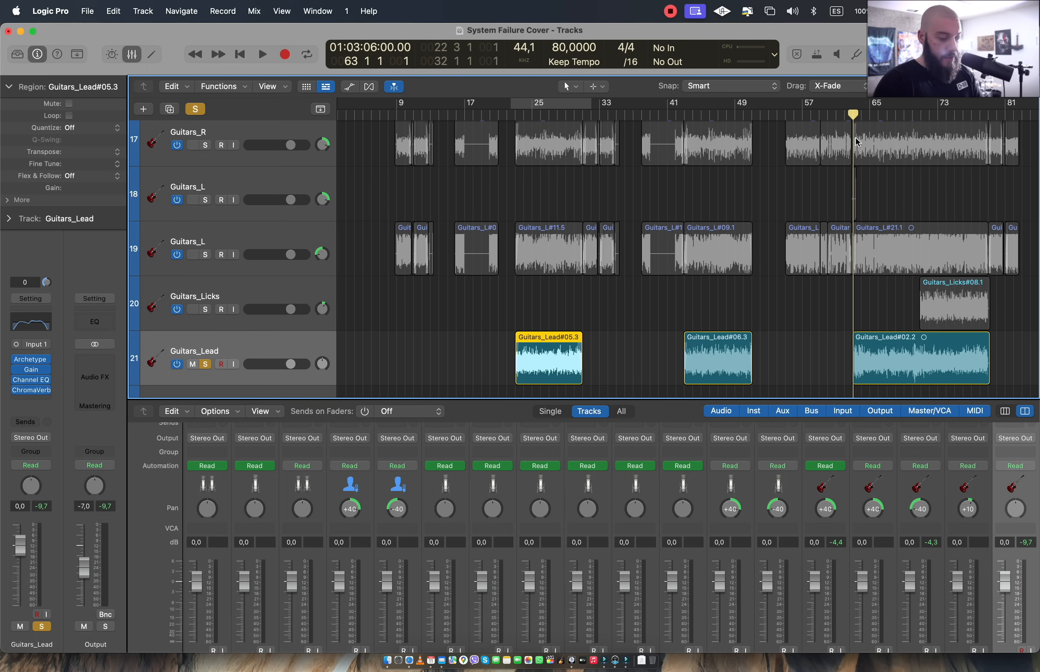
key(space)
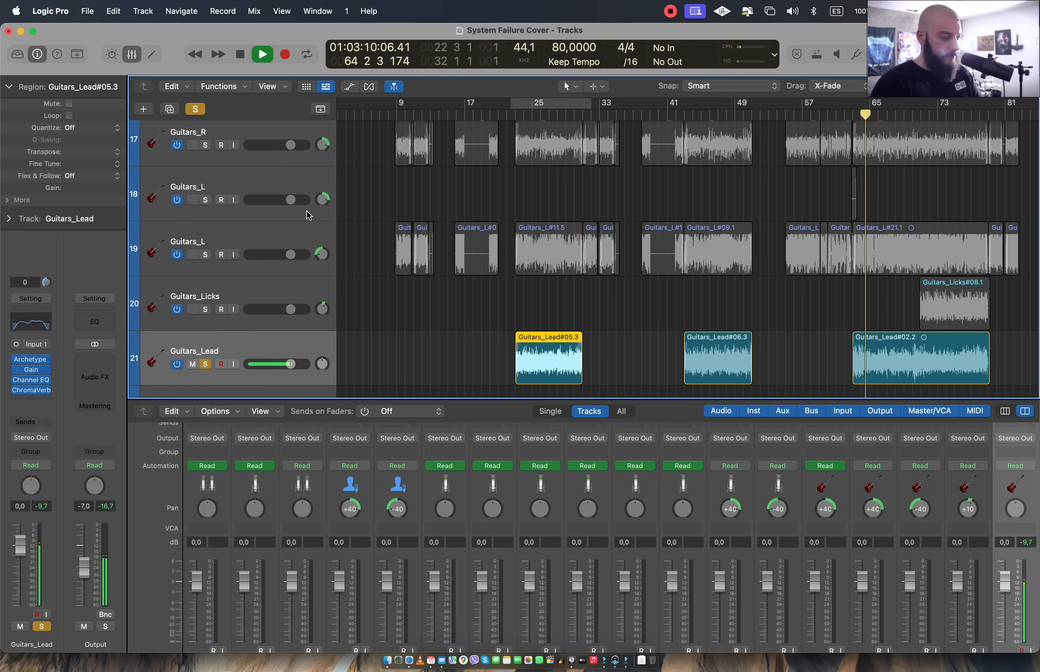
Add Guitars_R and both Guitars_L tracks to the solo during playback, listen to them with Guitars_Lead, and stop
scroll(207, 204, up, 2)
click(205, 201)
click(205, 256)
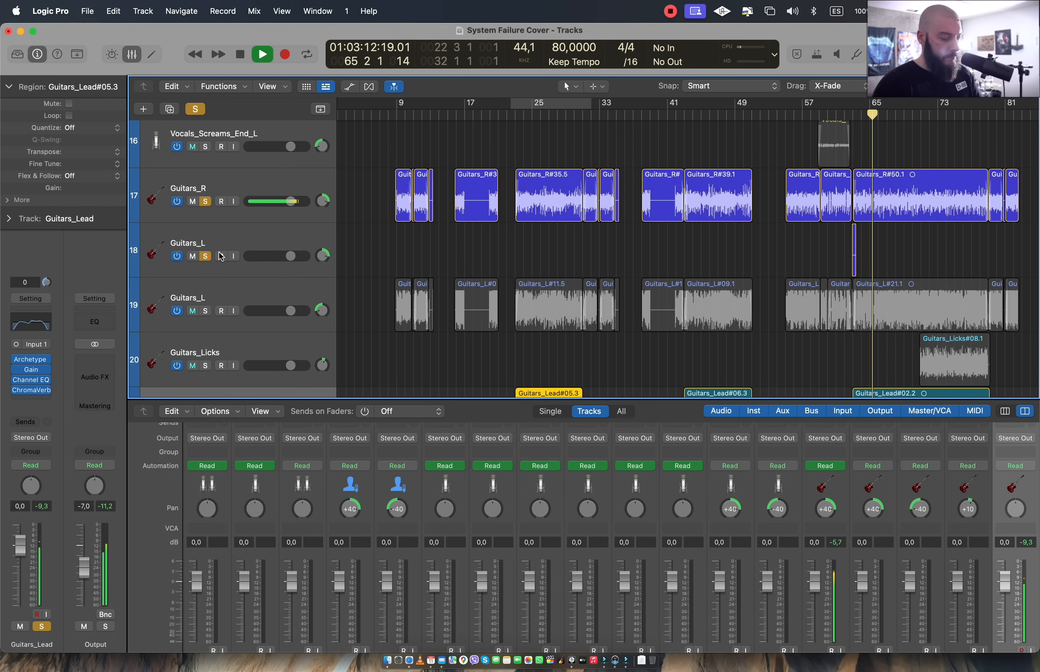
click(206, 311)
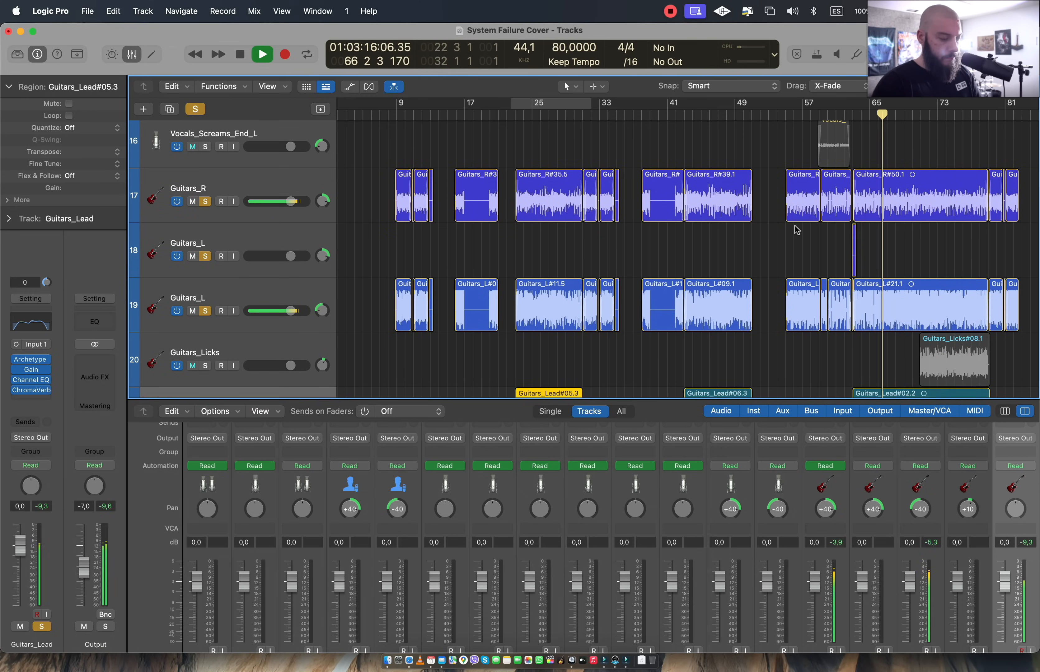
scroll(820, 239, down, 2)
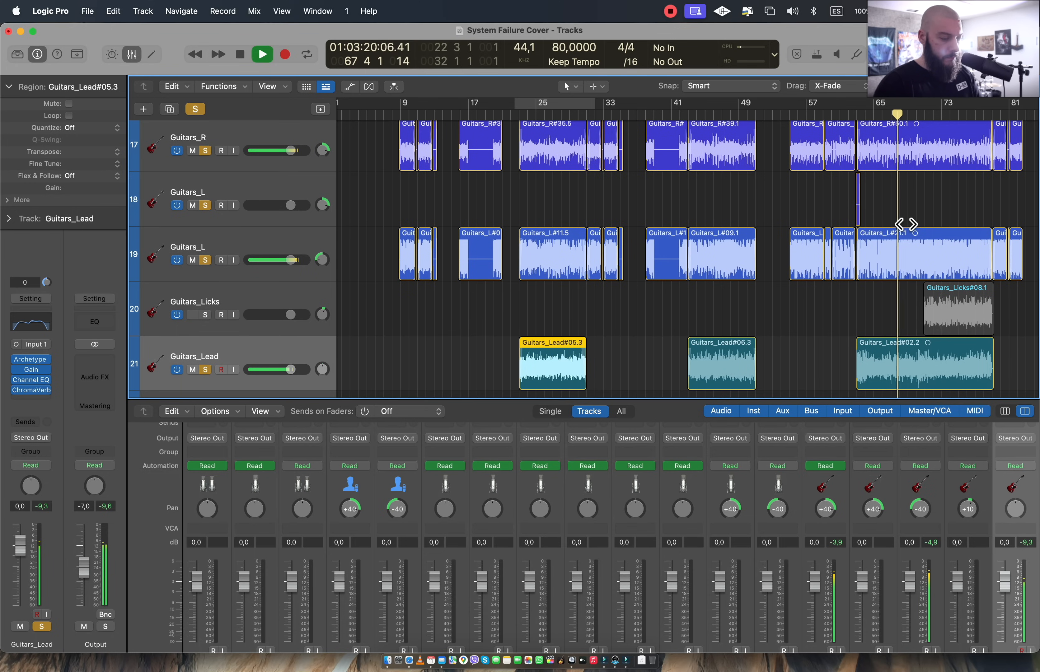
key(space)
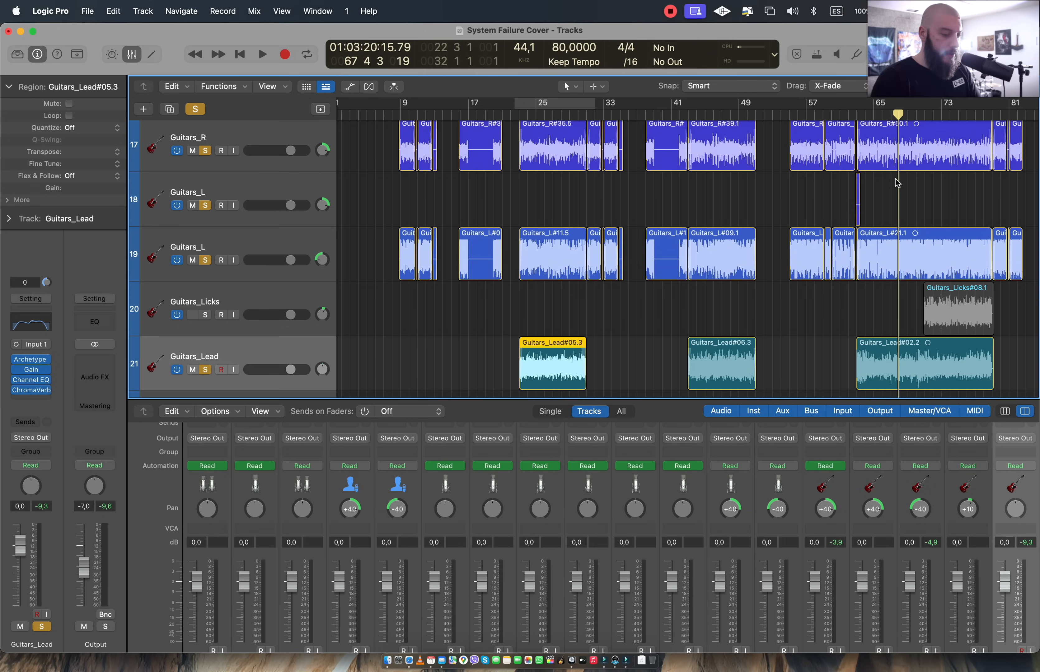
Replace Guitars_Lead with Guitars_Licks in the solo and play it with the rhythm guitars from bar 70
click(914, 116)
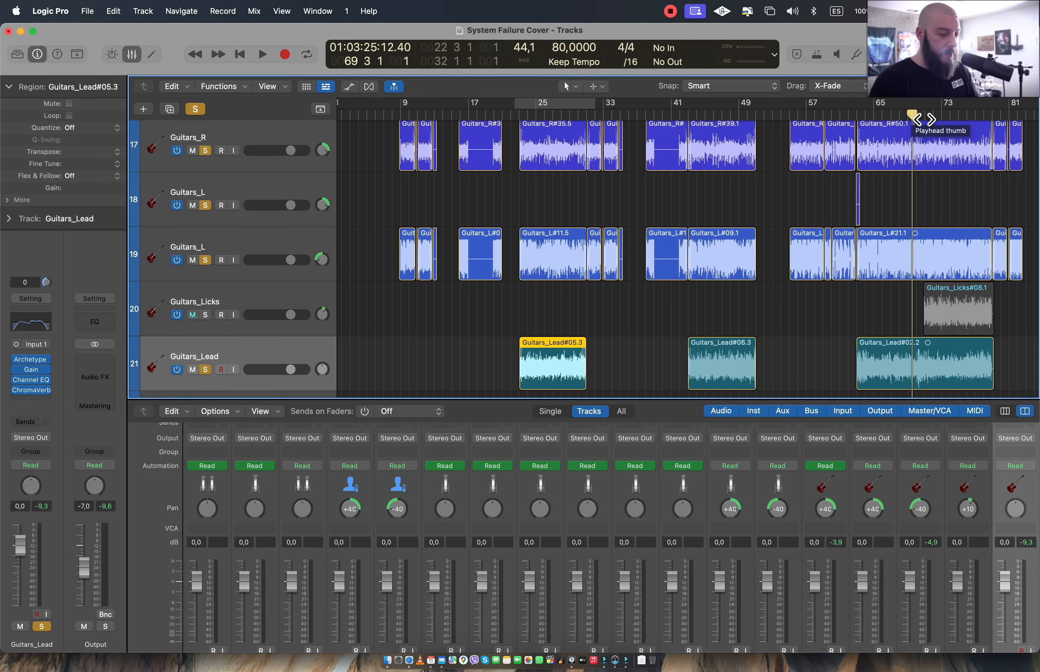
click(917, 115)
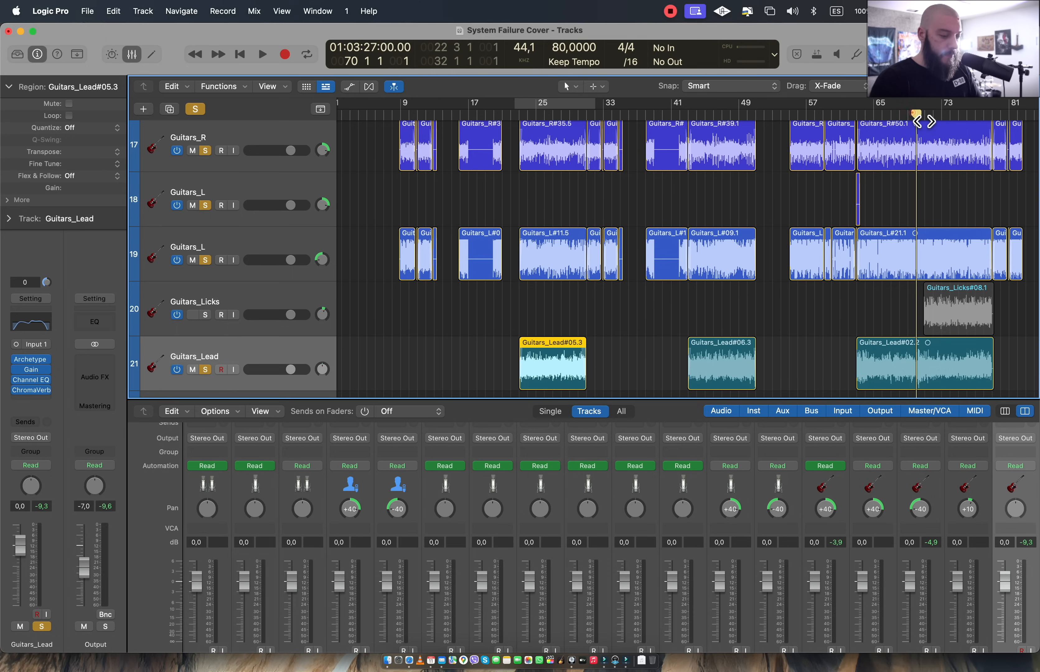
click(205, 315)
click(205, 370)
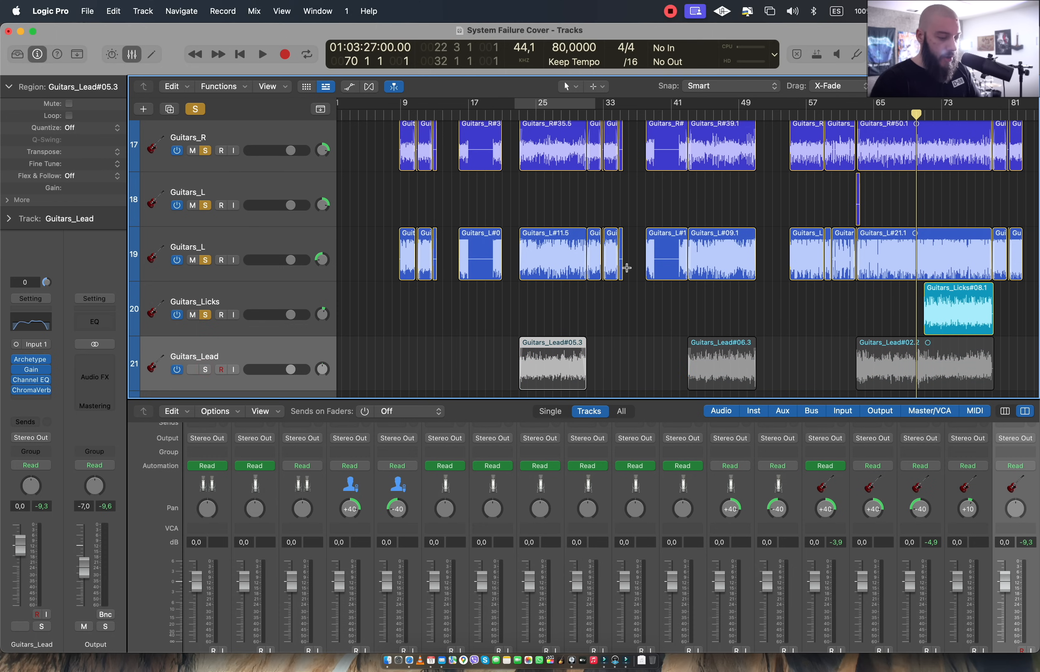
key(ctrl+m)
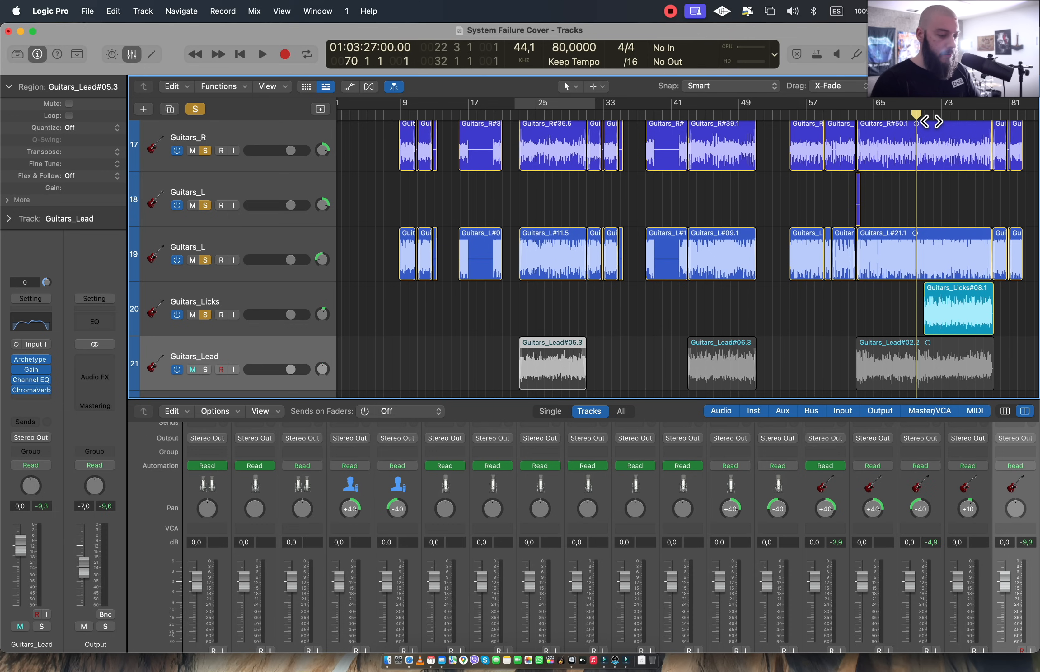
key(space)
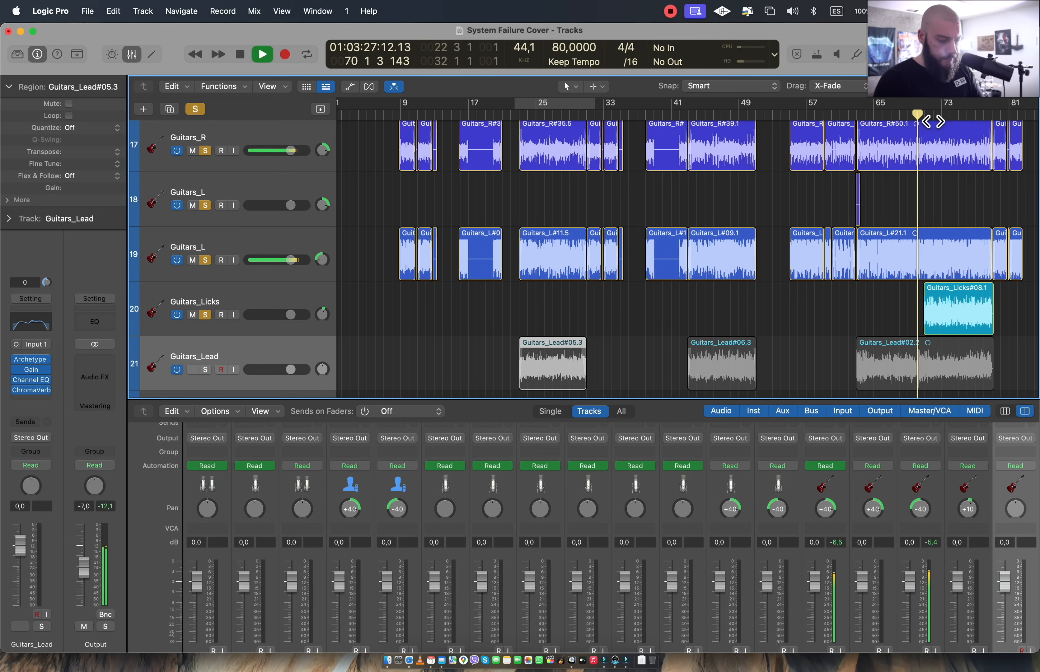
Remove Guitars_L, track 18, from the solo and compare Guitars_Licks with and without Guitars_R and Guitars_L, track 19, before stopping playback
click(207, 151)
click(207, 205)
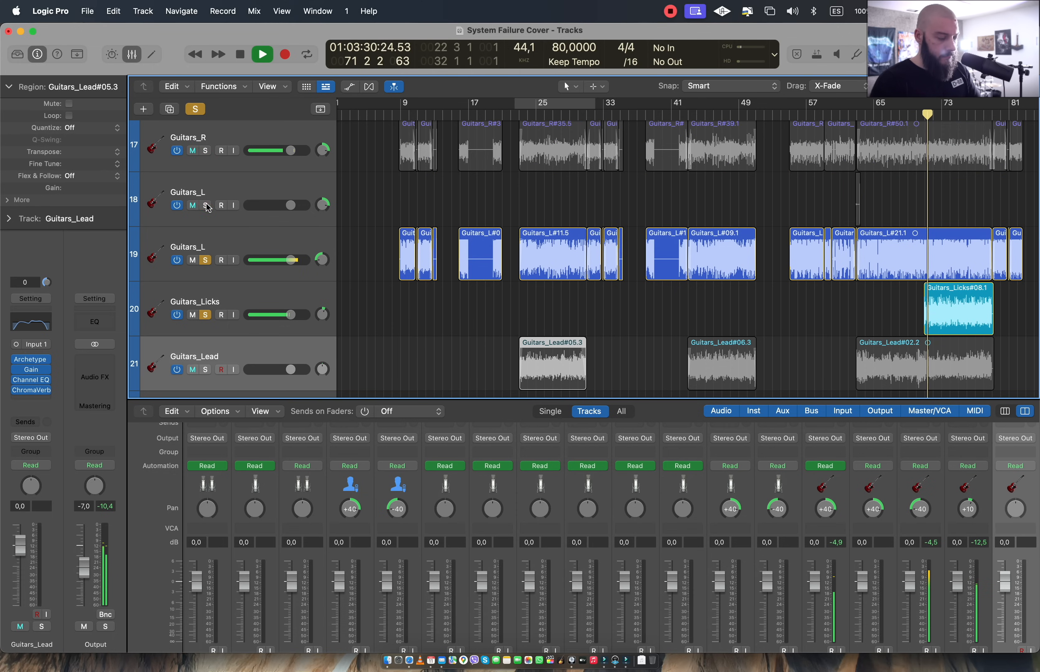
click(206, 151)
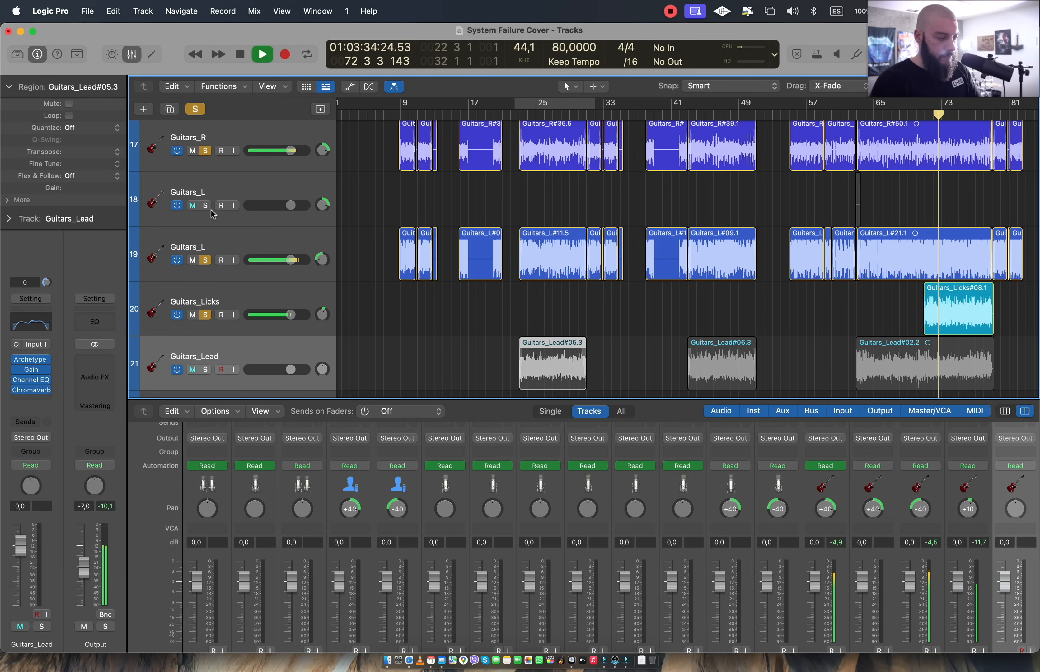
click(206, 151)
click(206, 260)
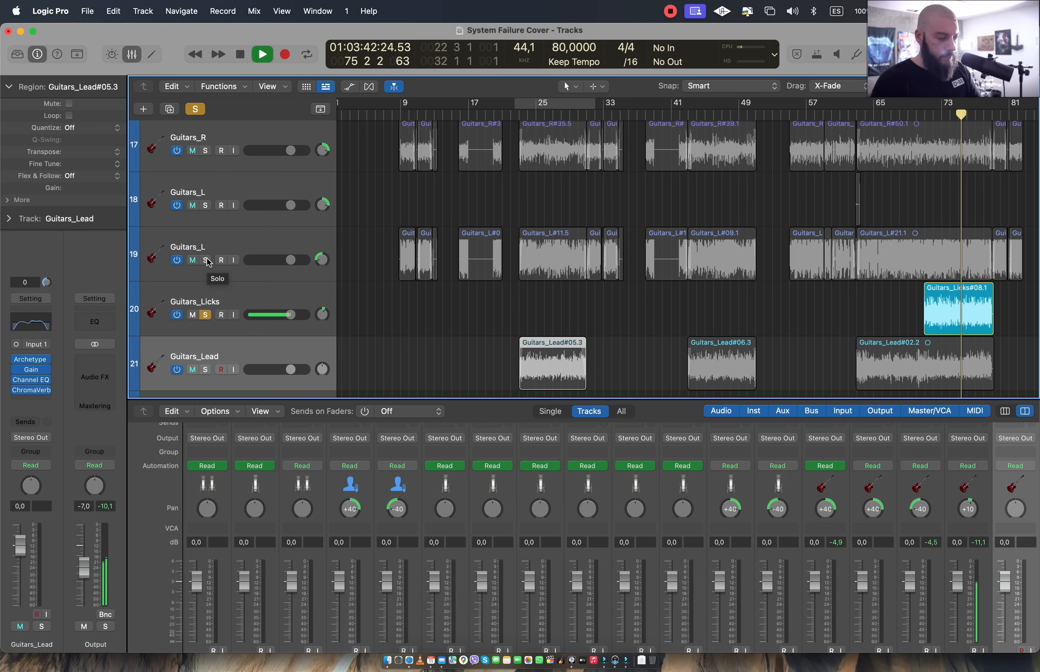
click(206, 151)
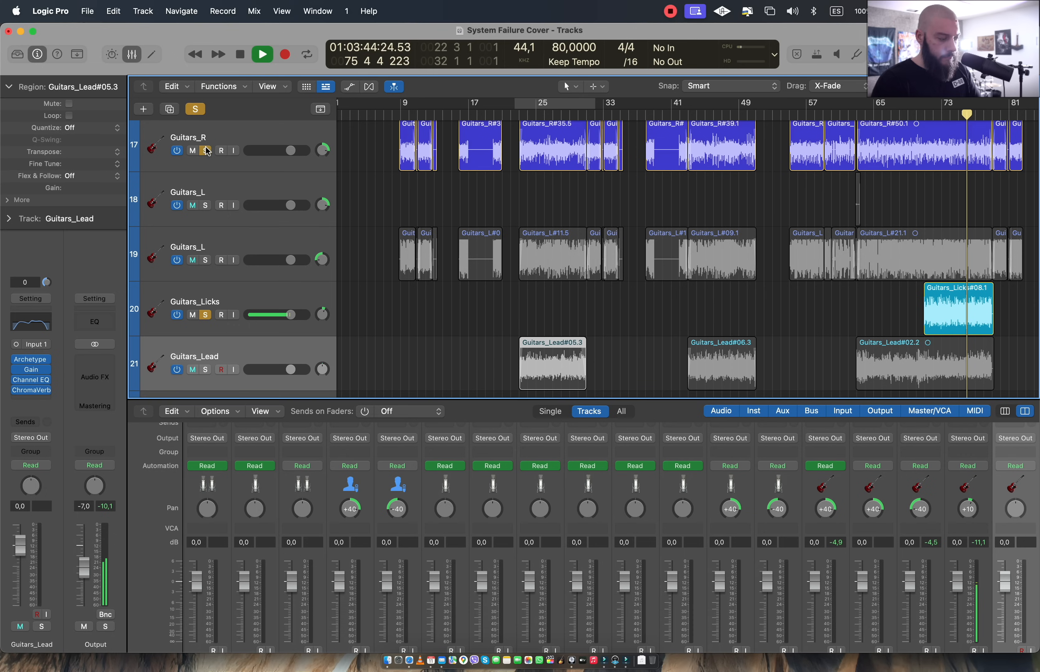
click(205, 260)
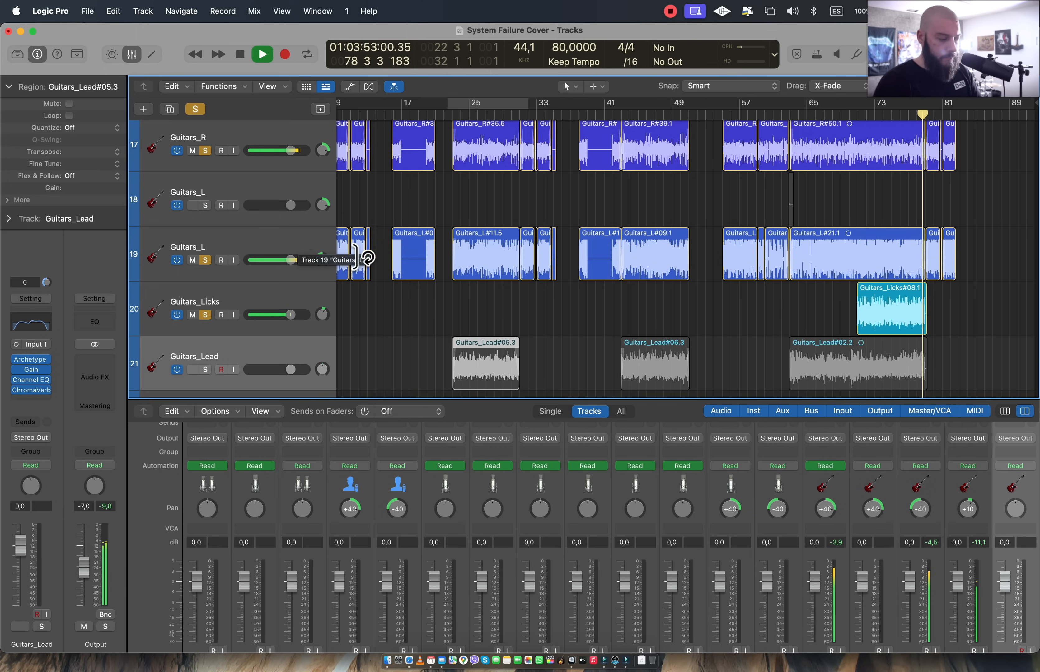
key(space)
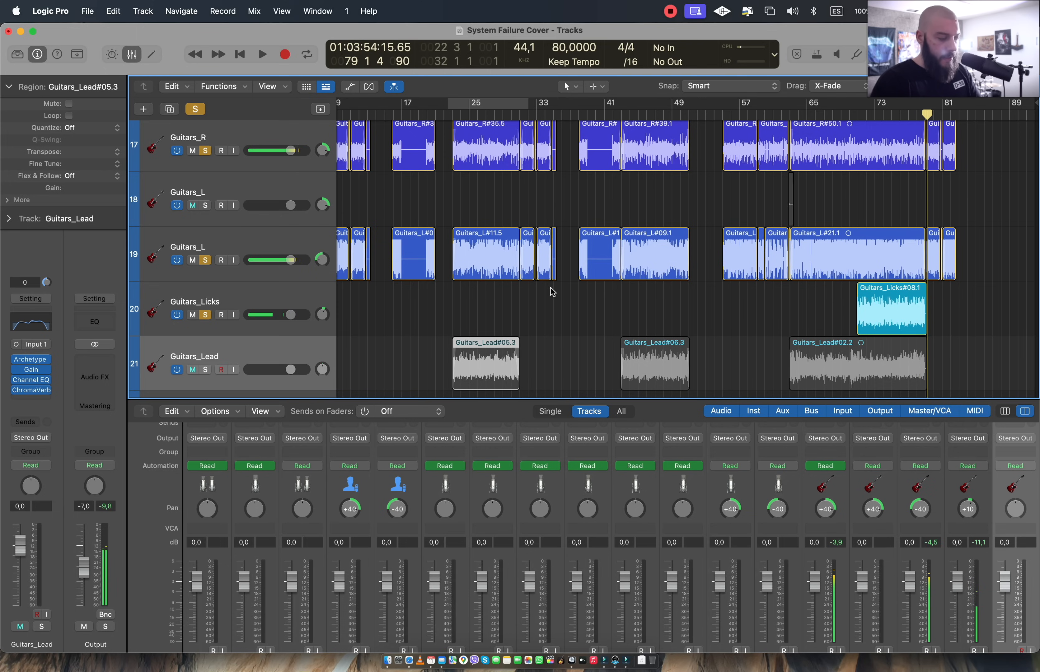
View the Archetype amp and Gain plug-in settings on Guitars_Licks, closing each window
click(294, 287)
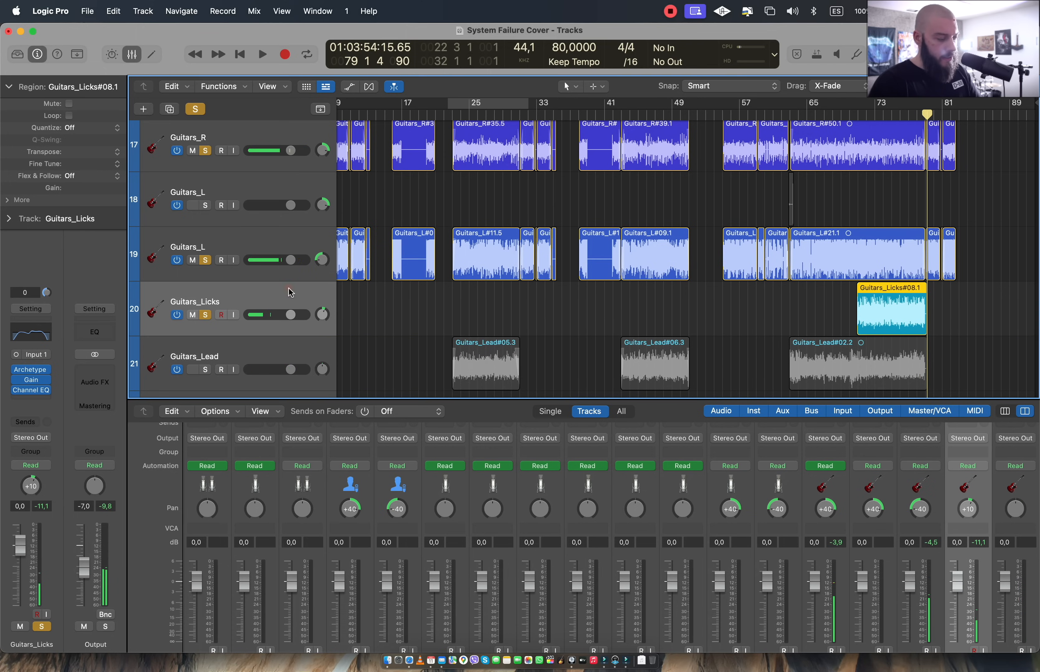
click(31, 371)
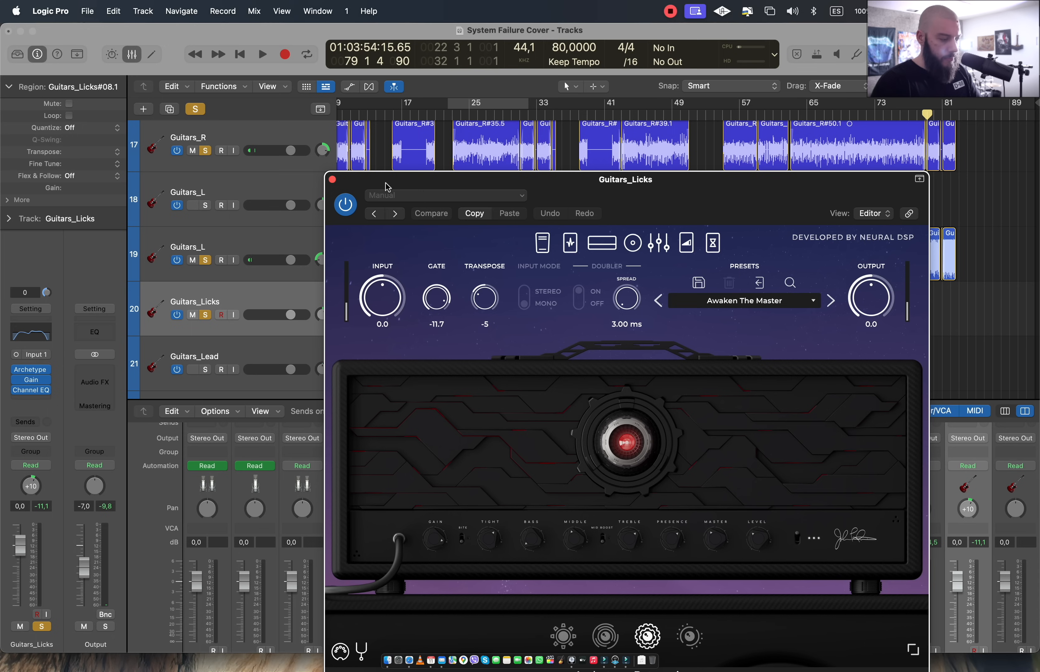
click(332, 180)
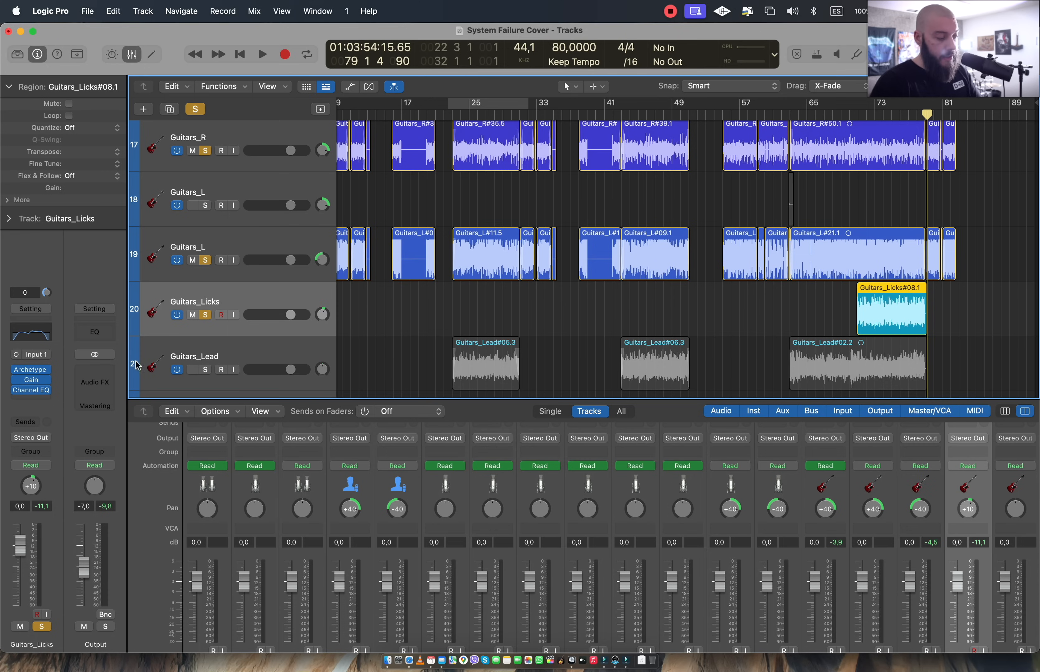
click(35, 382)
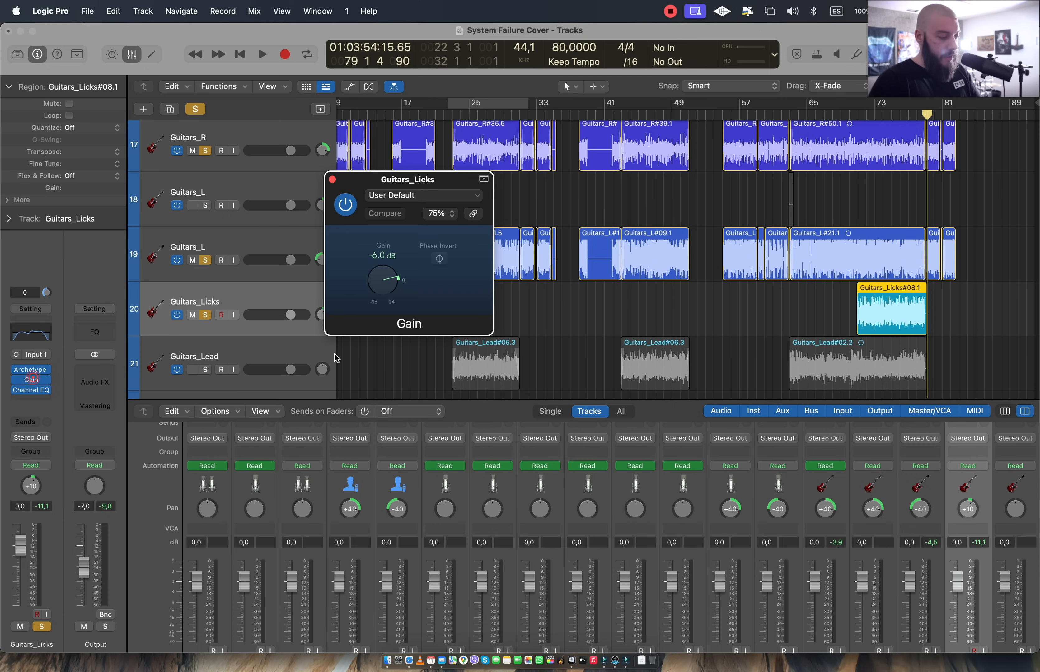
click(332, 180)
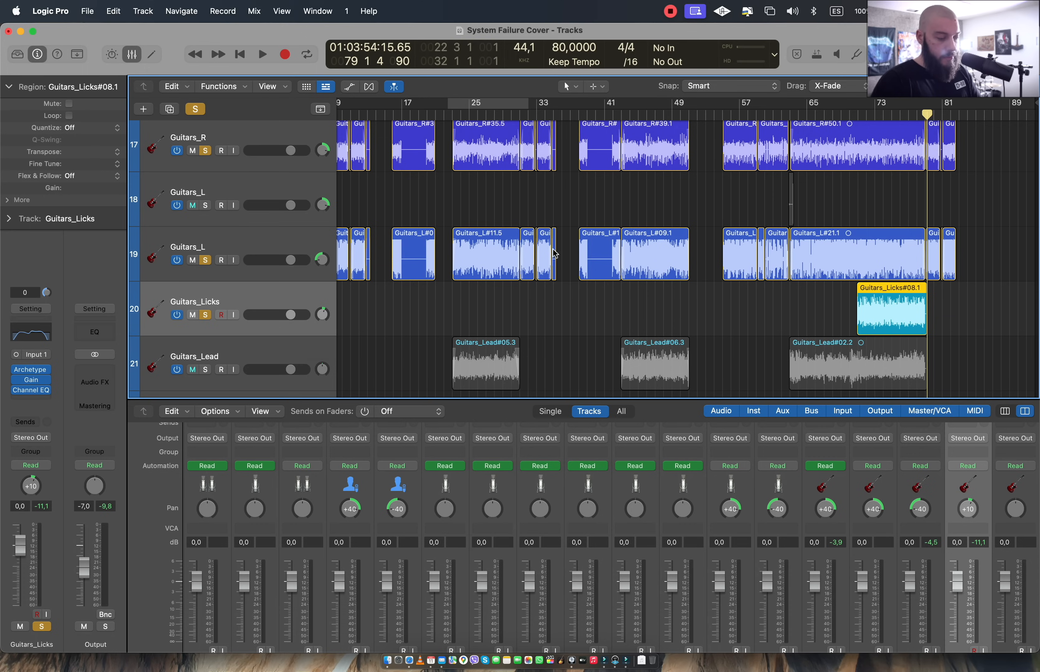
Return the playhead to bar 70 and look over the Track, Track_Prefinal, Vocals and Guitars_Original tracks
click(860, 124)
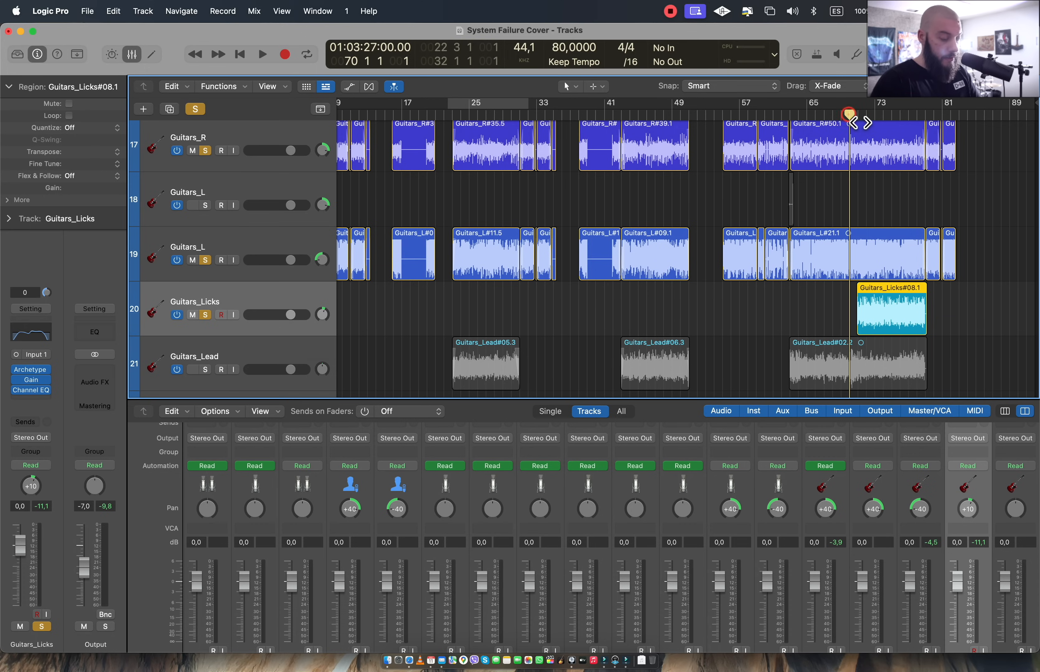
scroll(751, 310, down, 5)
scroll(753, 311, up, 8)
scroll(752, 311, down, 3)
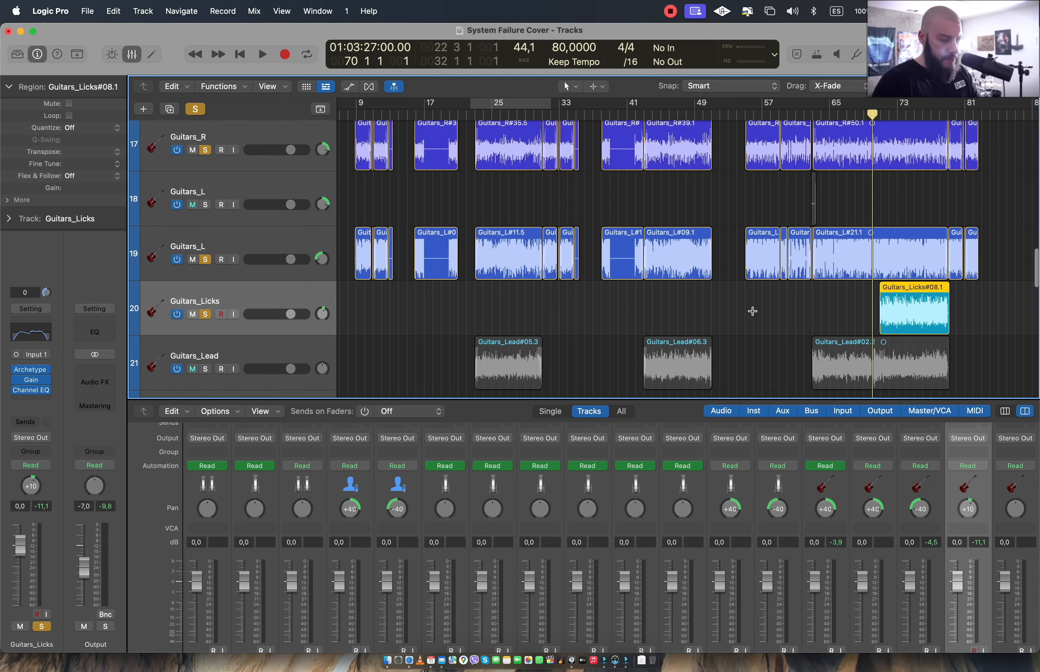
scroll(734, 284, down, 10)
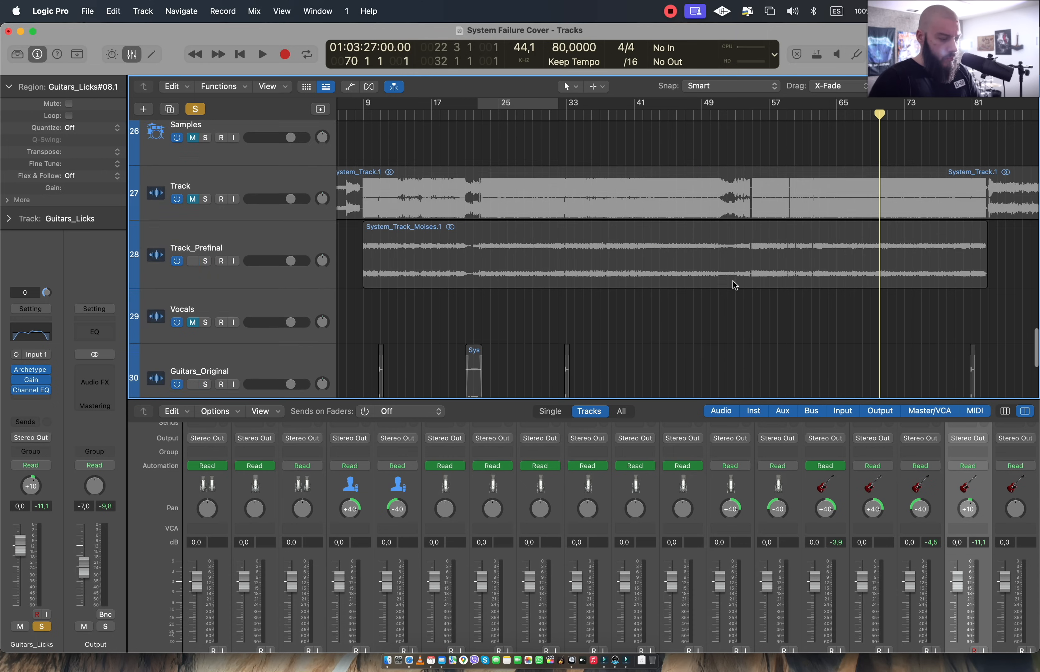
scroll(733, 281, down, 2)
scroll(633, 264, left, 3)
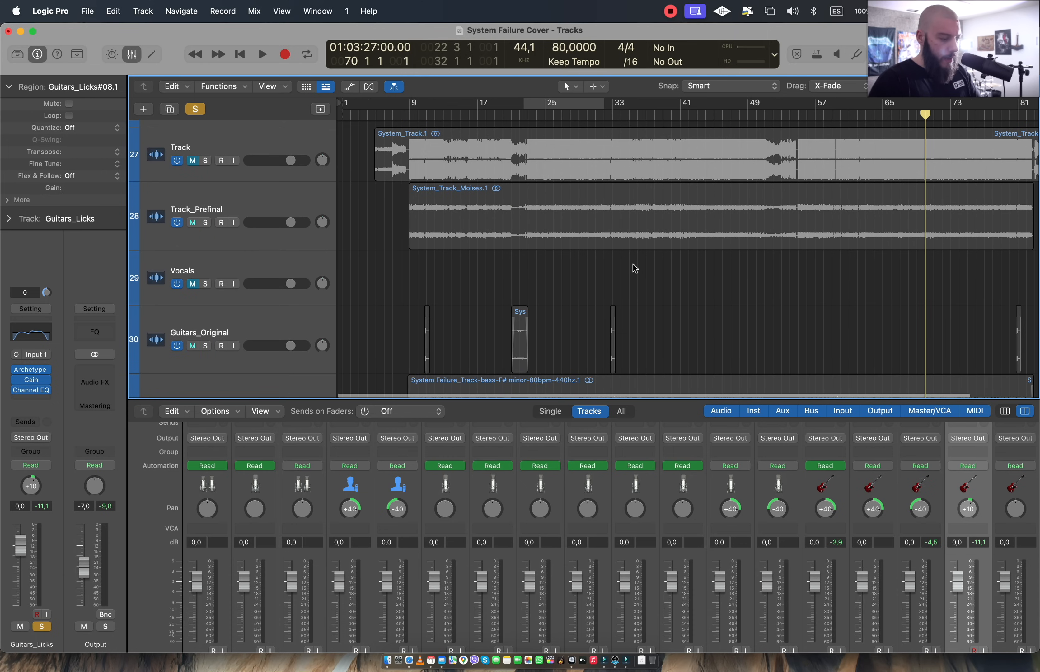
Look over the tracks from Floor tom_Drums down to the original stems, selecting Bass_Original and Others_Original
scroll(633, 264, up, 2)
scroll(633, 264, down, 4)
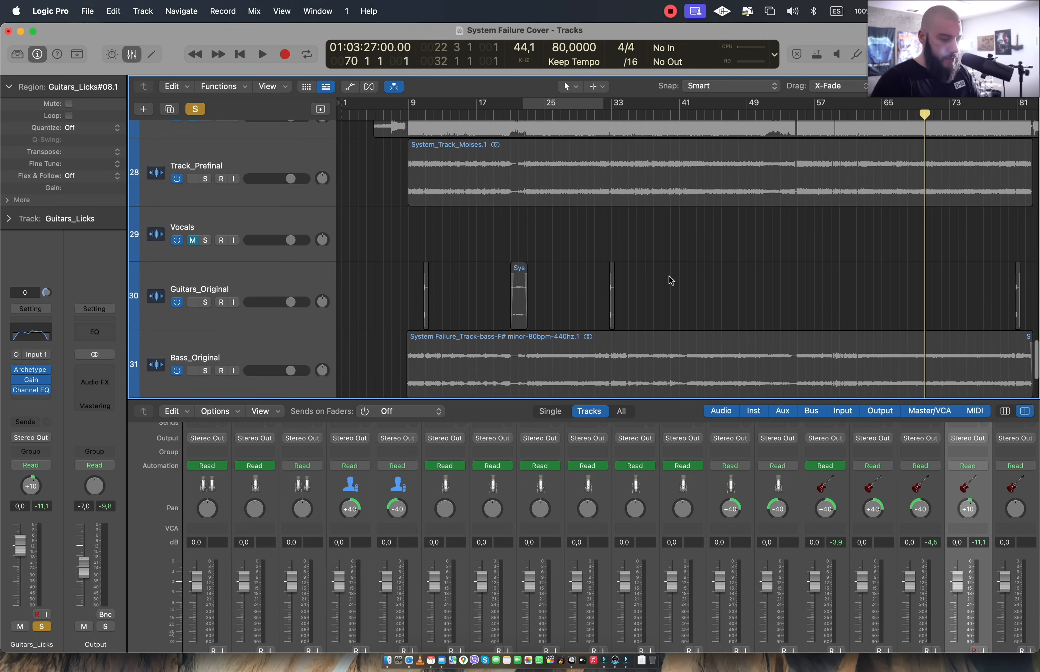
scroll(671, 280, down, 1)
scroll(671, 281, up, 3)
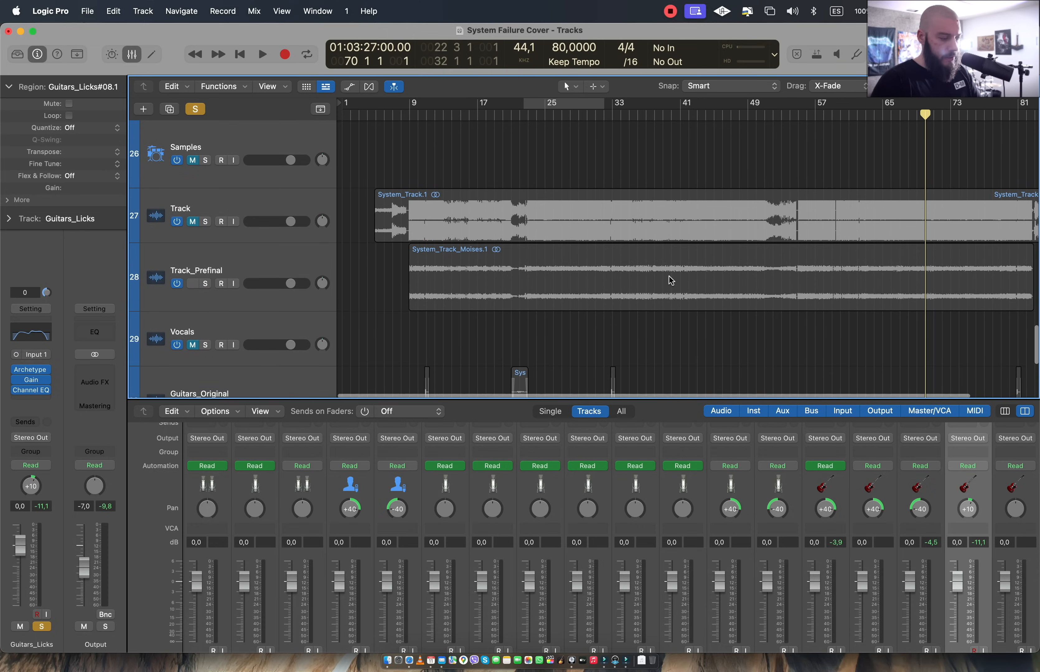
scroll(671, 281, up, 2)
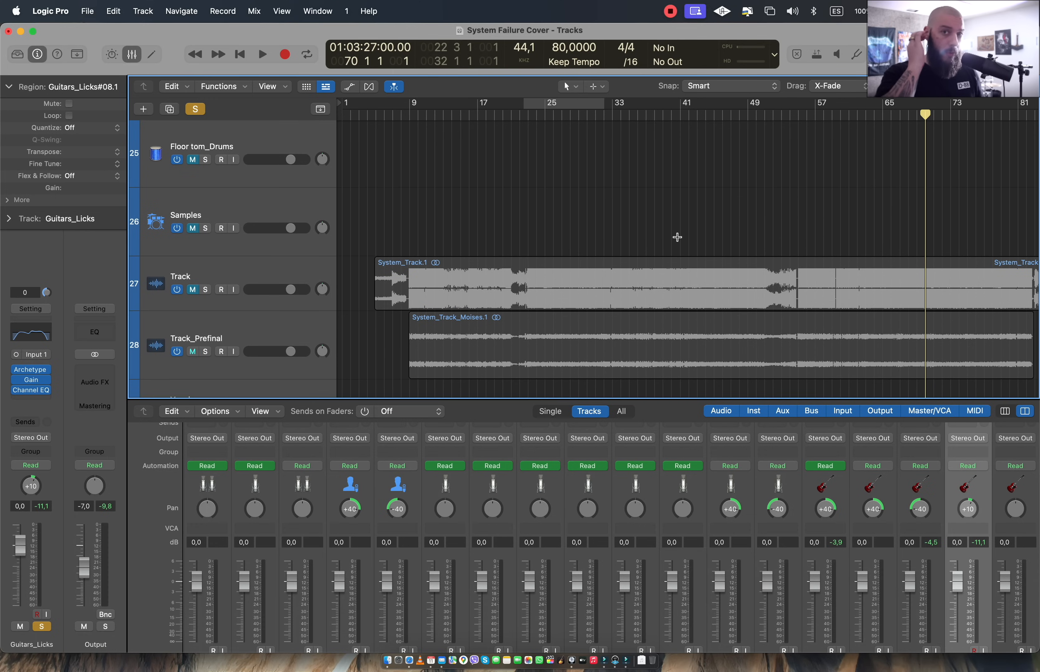
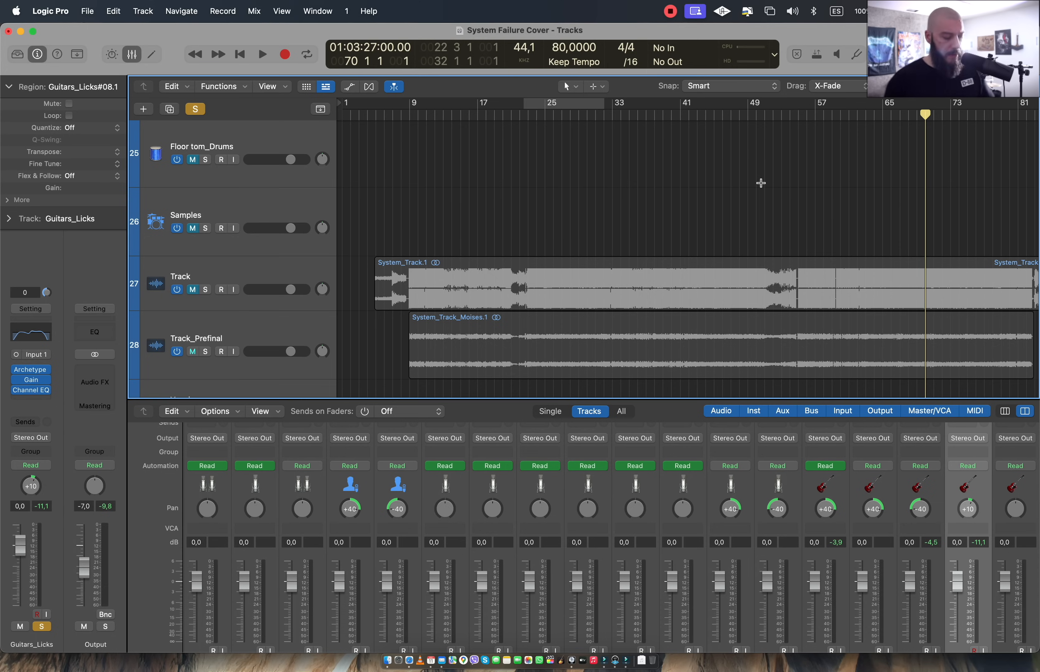
scroll(761, 183, down, 6)
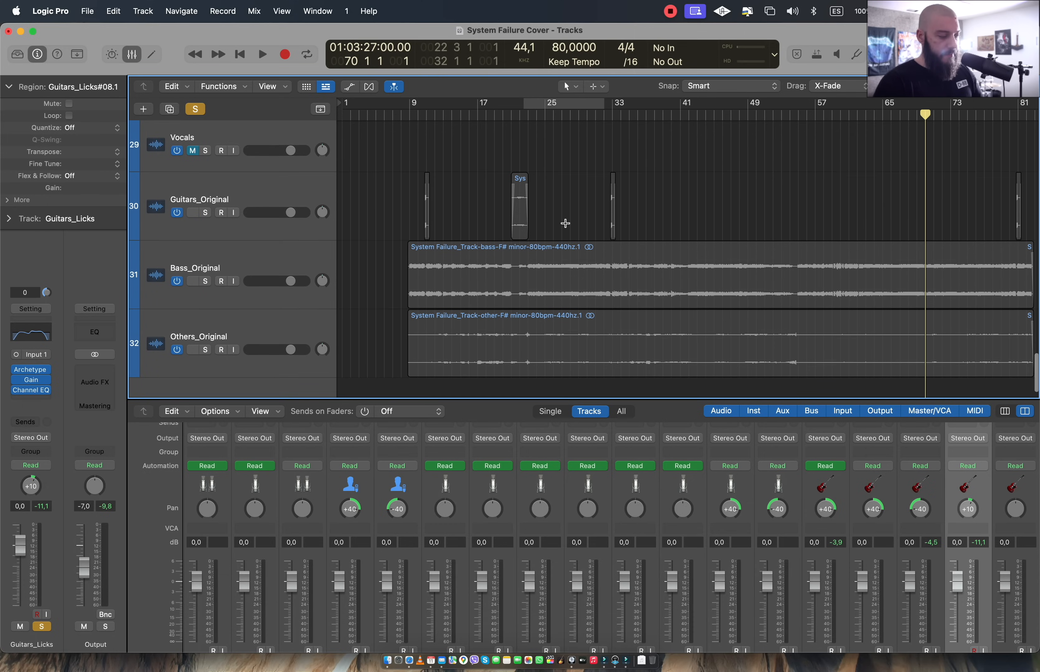
click(286, 267)
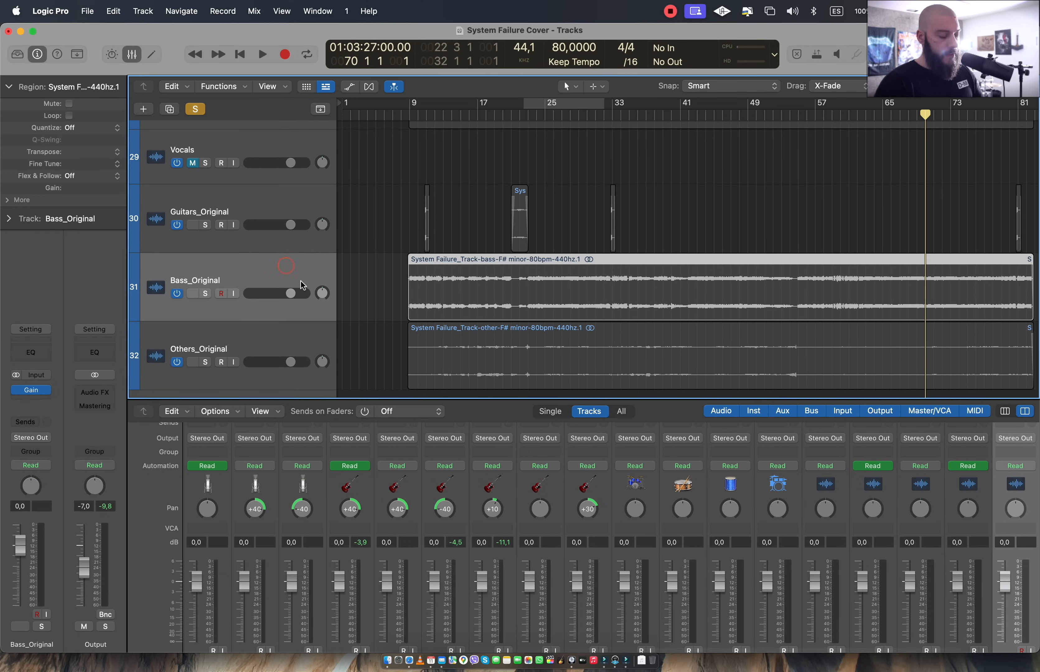
click(295, 334)
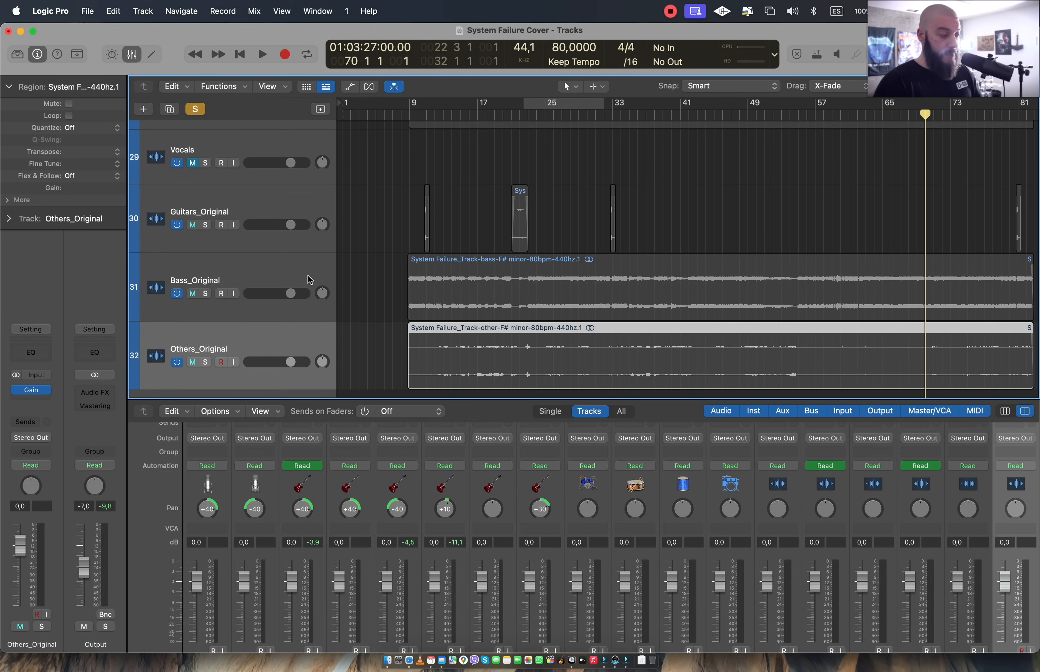
Inspect the Track and Track_Prefinal reference tracks, finishing with Track_Prefinal selected
scroll(310, 279, up, 5)
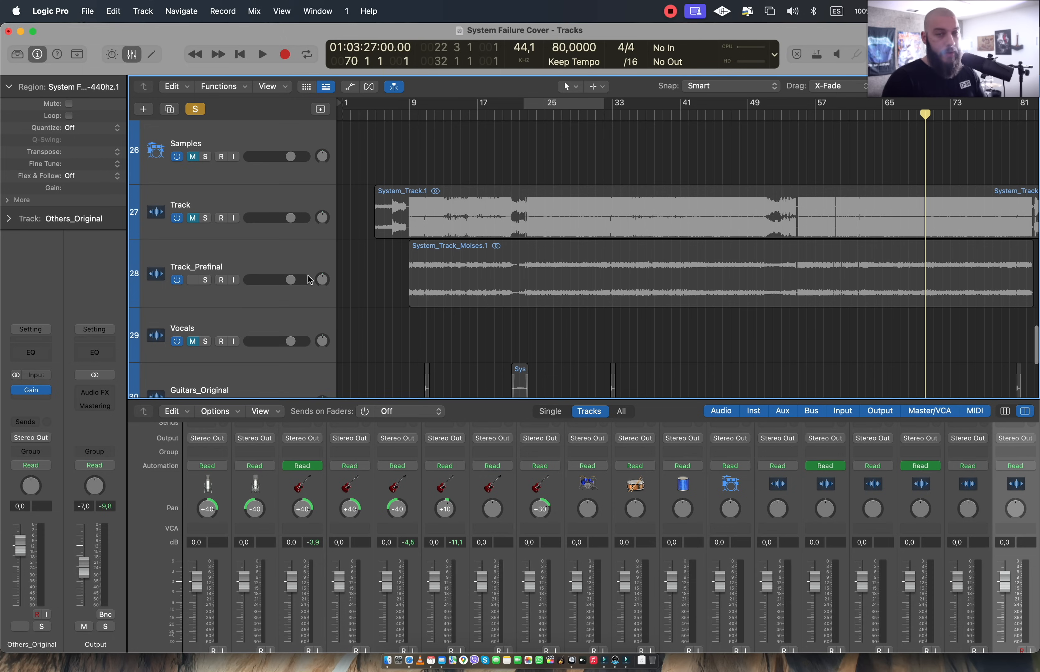
click(273, 249)
scroll(273, 249, down, 3)
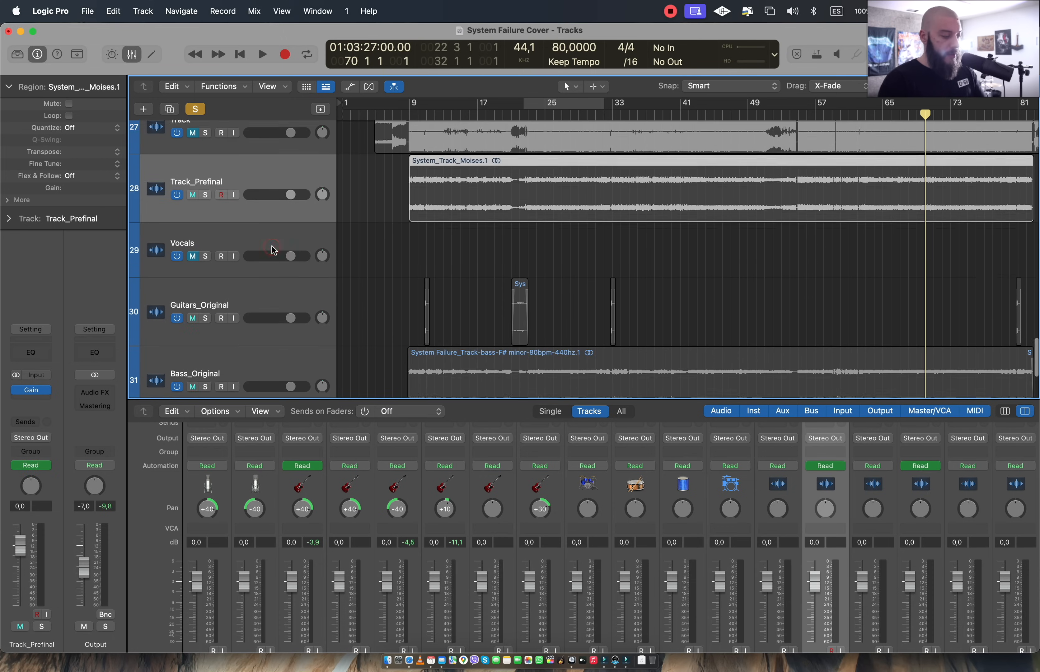
scroll(280, 287, up, 5)
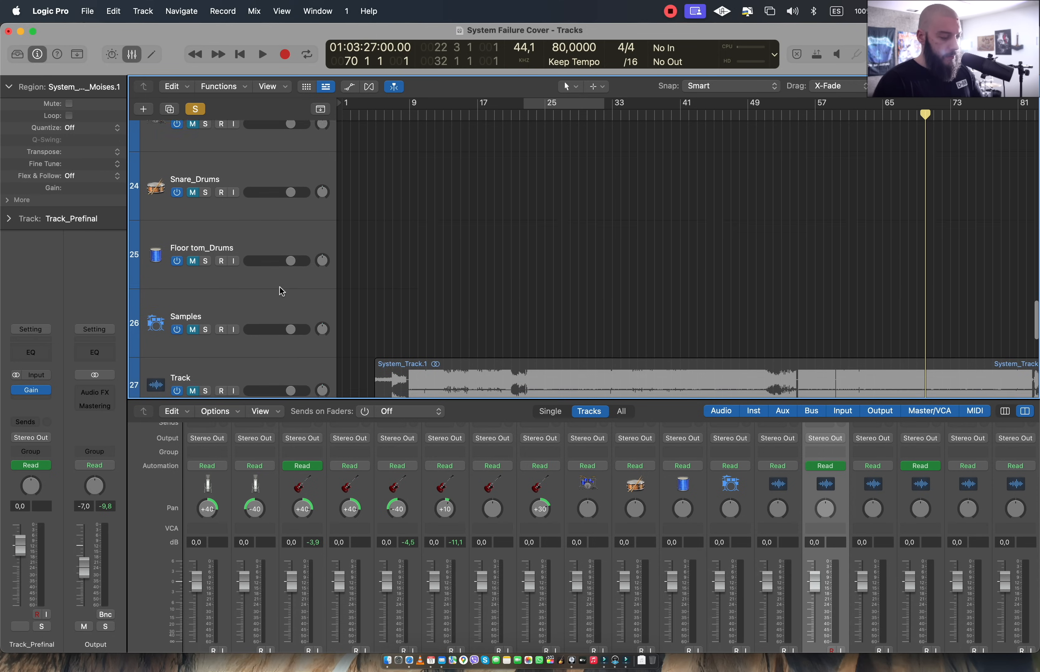
scroll(282, 292, down, 2)
click(282, 321)
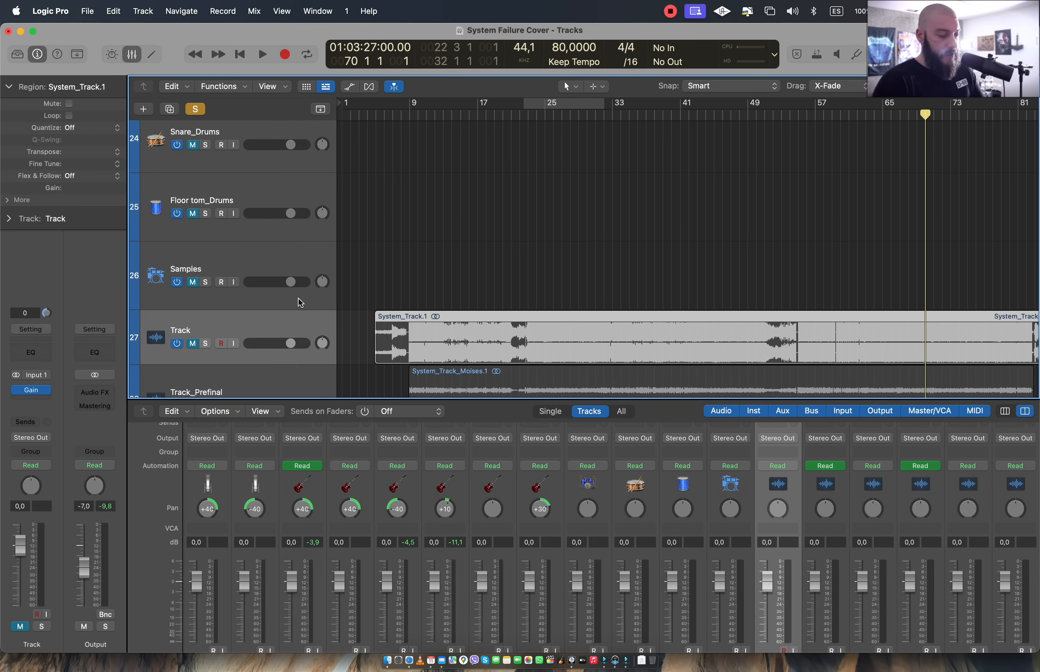
scroll(300, 303, down, 3)
click(289, 280)
scroll(288, 280, down, 2)
scroll(288, 280, down, 1)
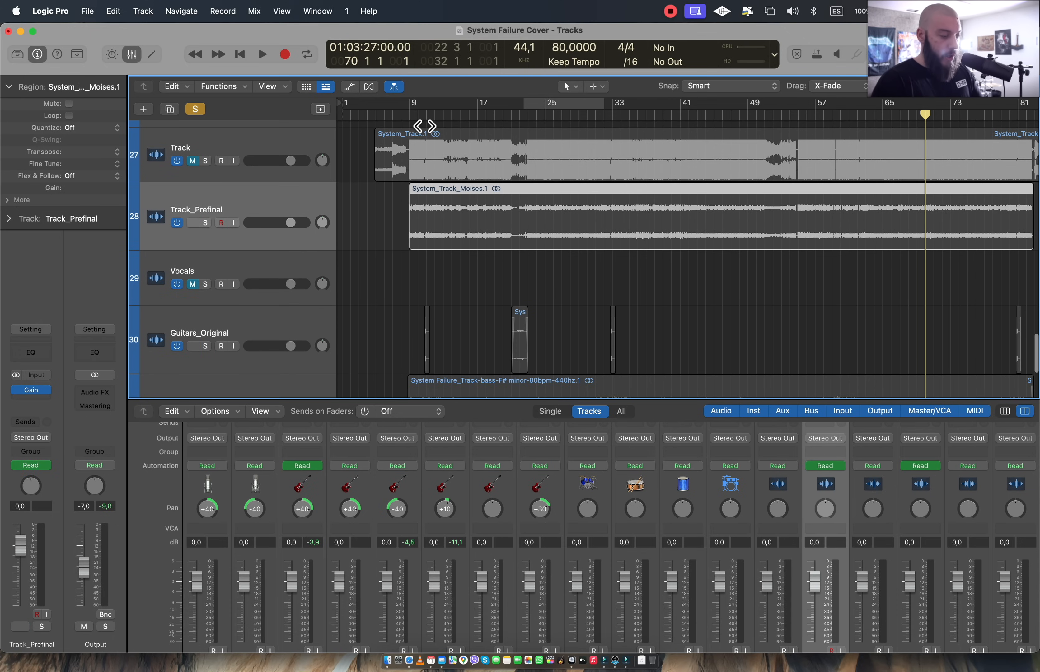
Play Track_Prefinal in solo from bar 9, clearing the guitar solos so it is heard alone, and stop playback
click(410, 115)
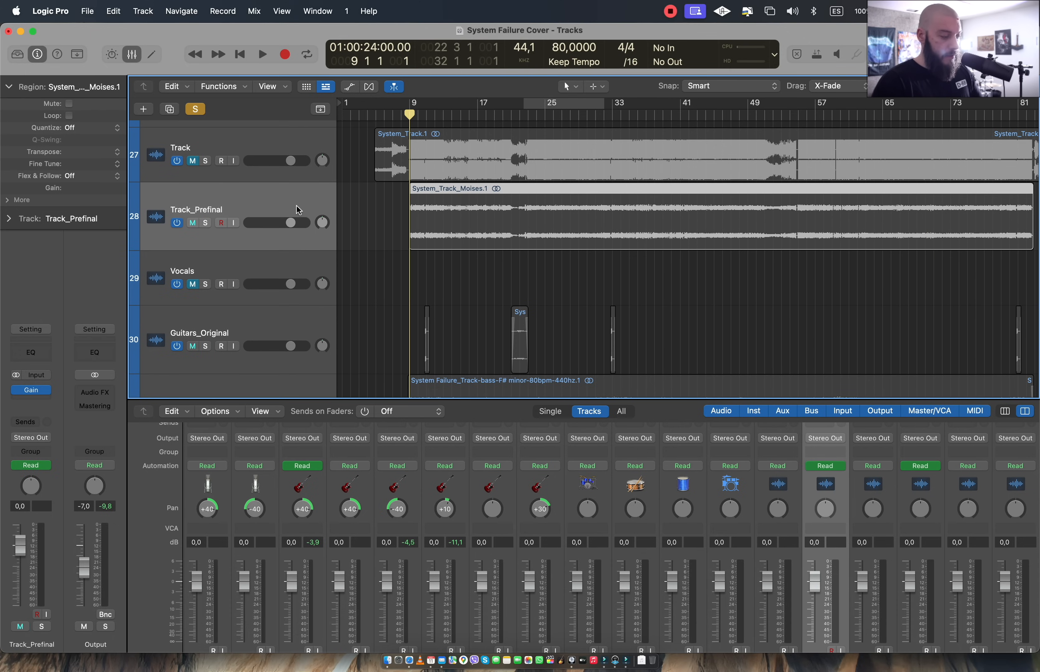
click(206, 224)
key(space)
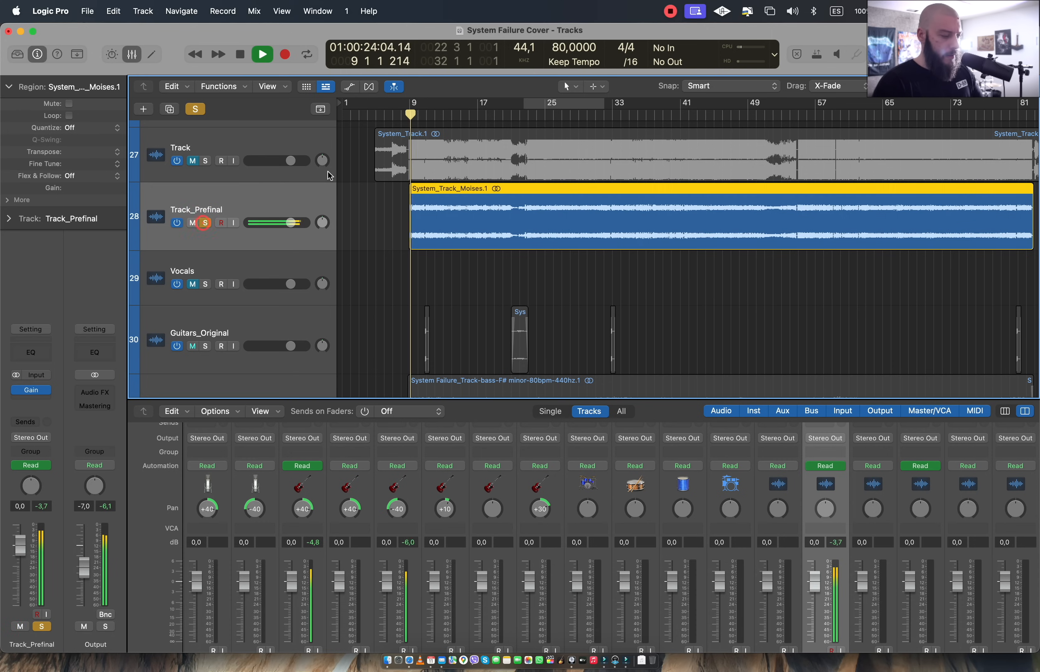
click(199, 108)
click(205, 223)
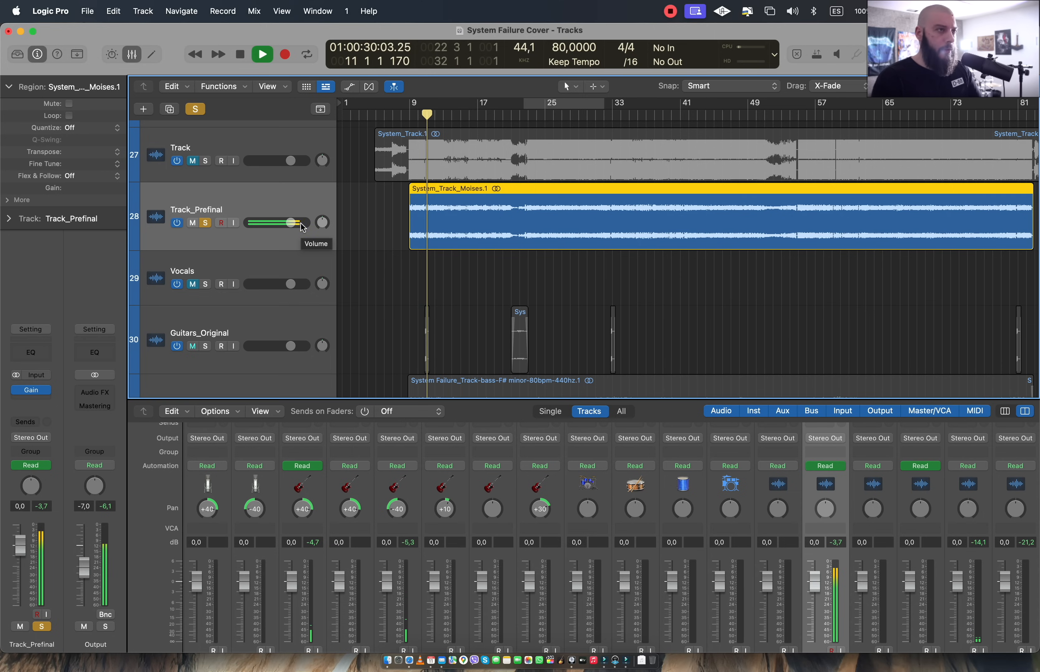
key(space)
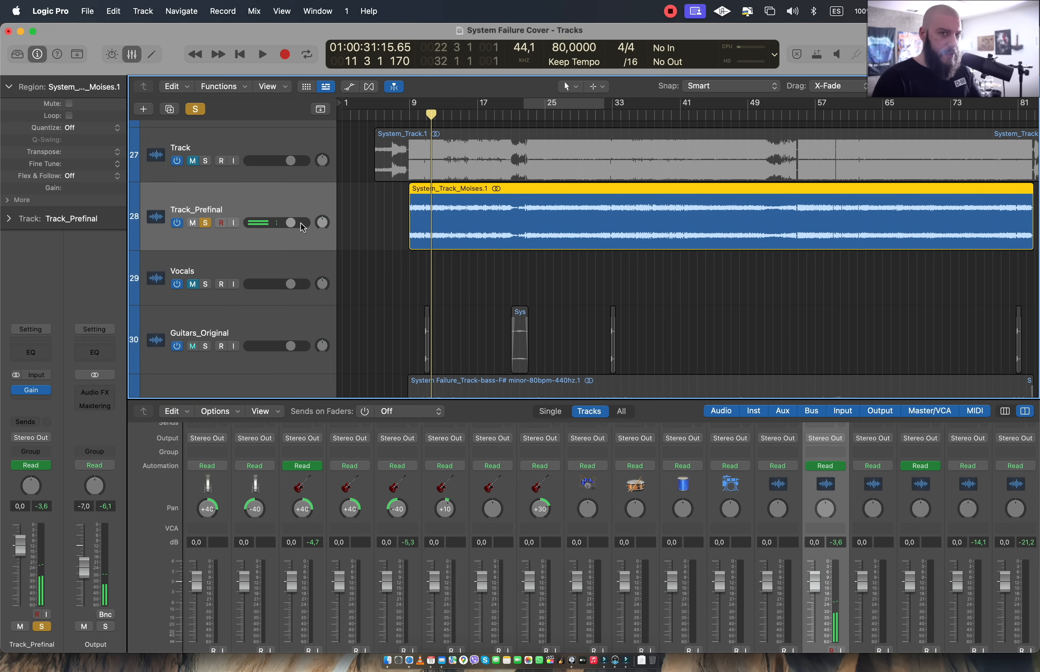
Select Bass_Original, play it in solo from the current position in bar 11, and stop playback
scroll(296, 201, down, 5)
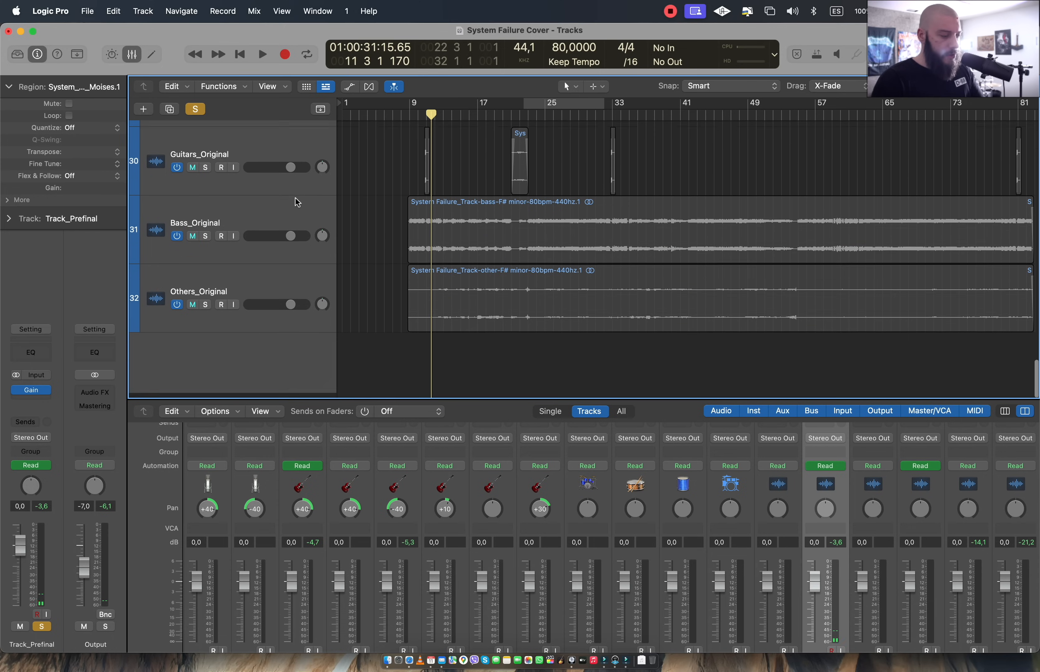
click(254, 220)
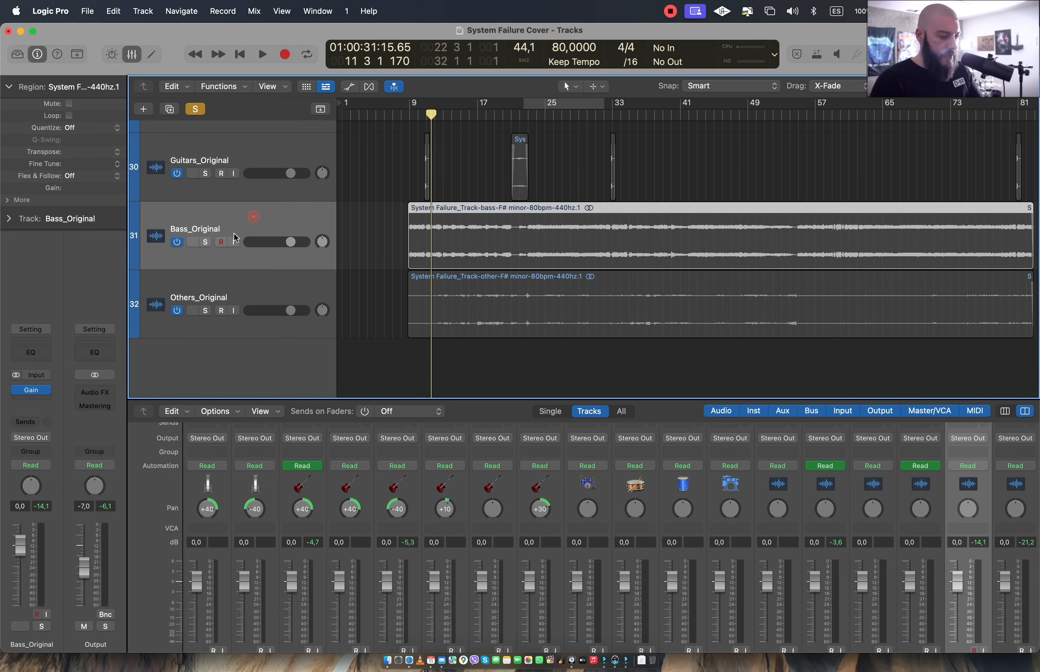
click(206, 243)
key(space)
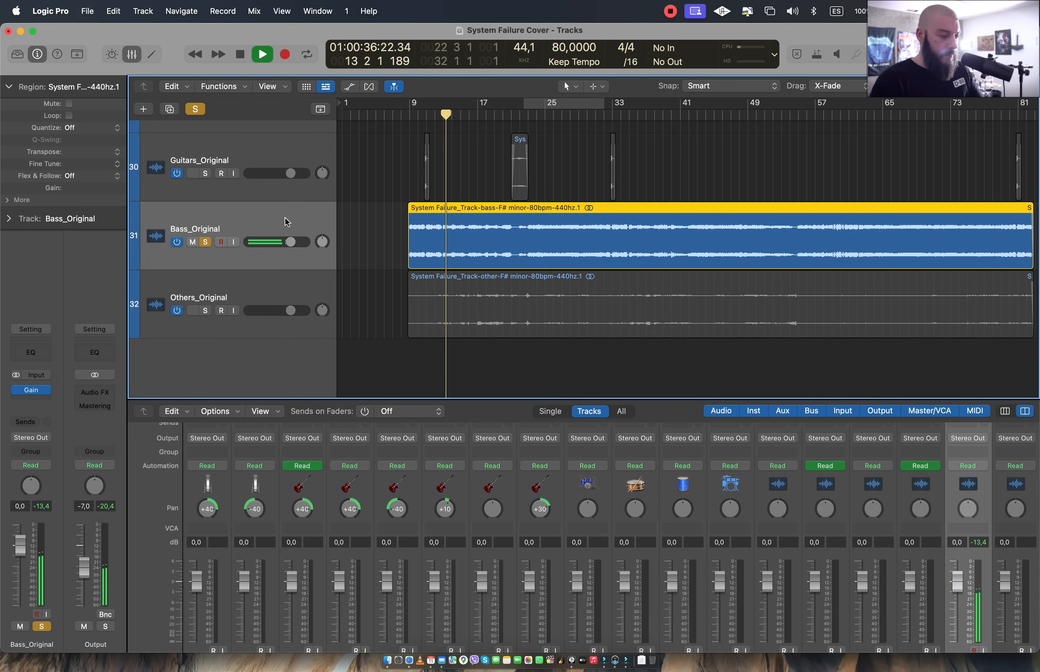
key(space)
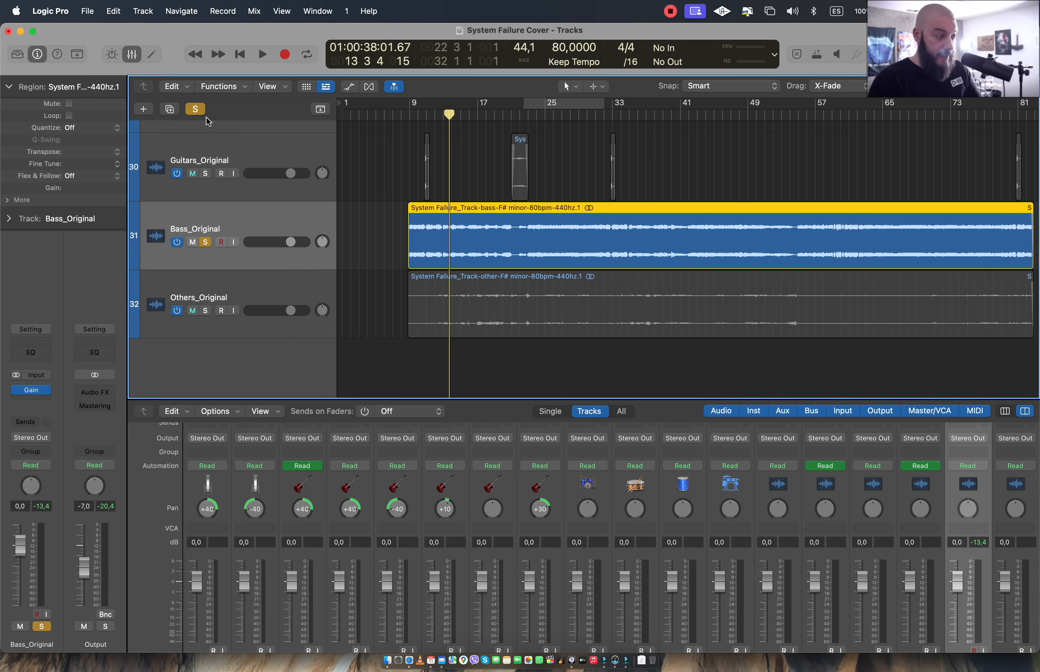
Clear the solo, play Track_Prefinal in solo from bar 13 while viewing the original stem tracks, and stop playback
click(196, 109)
scroll(275, 220, up, 4)
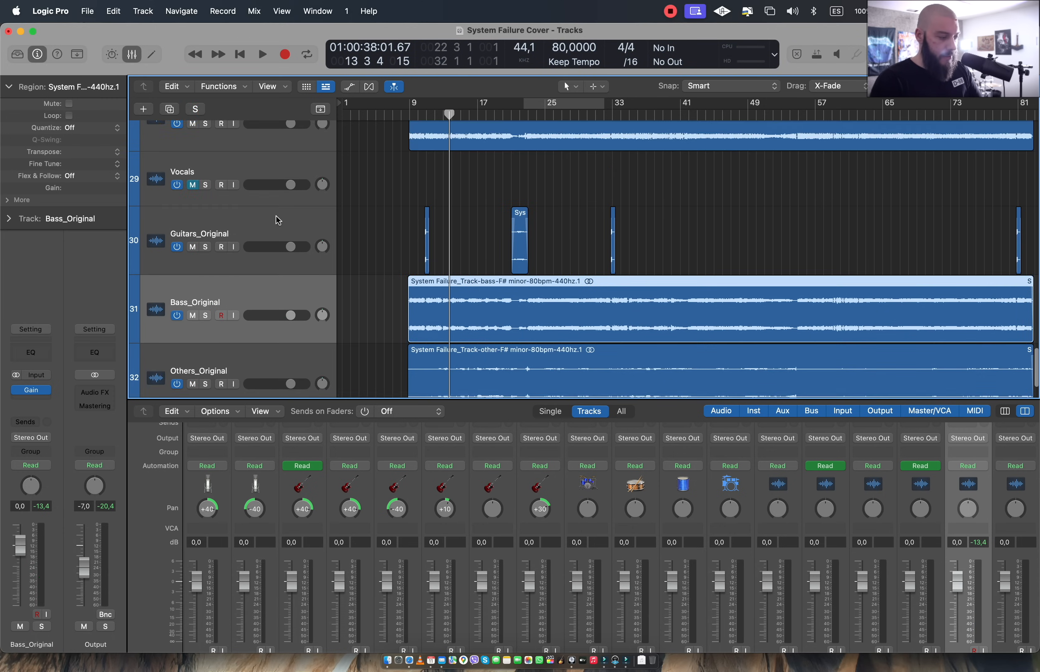
scroll(278, 221, up, 3)
click(291, 226)
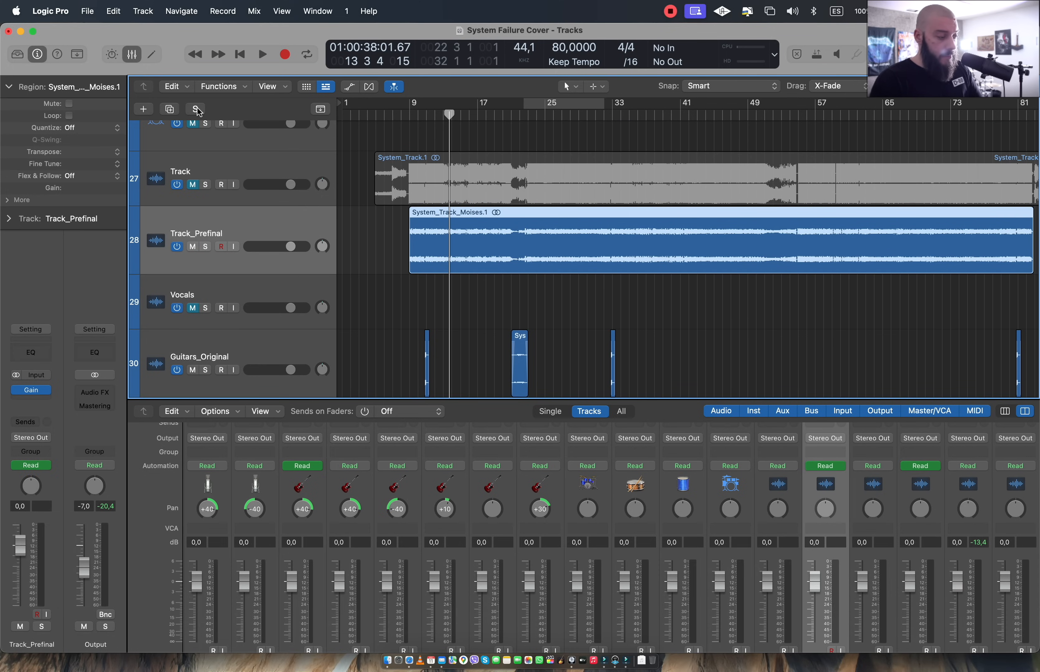
click(207, 247)
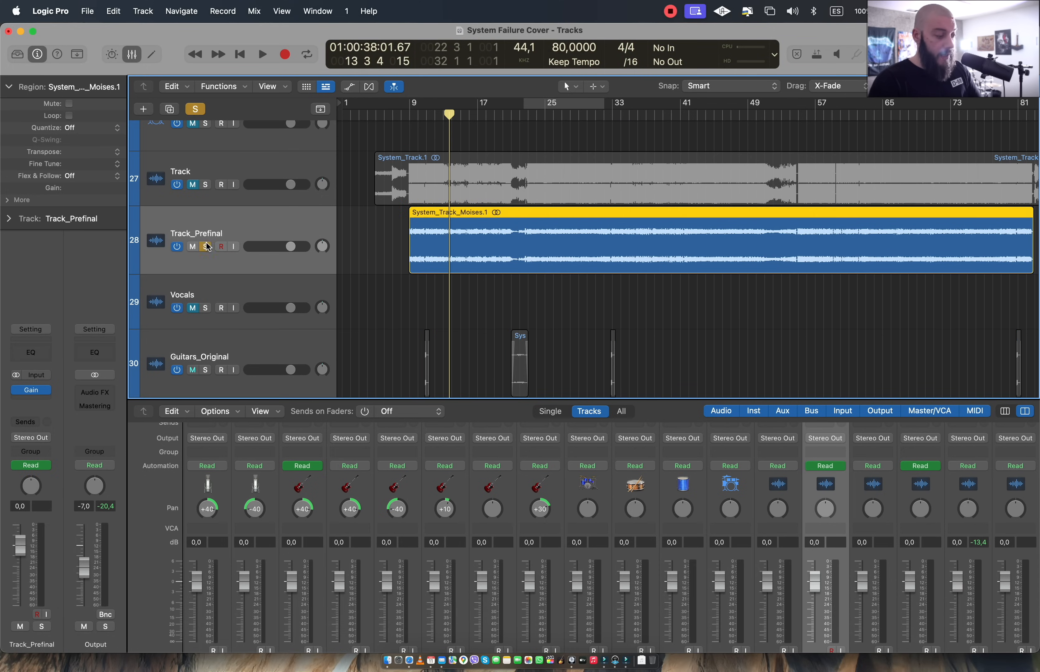
key(space)
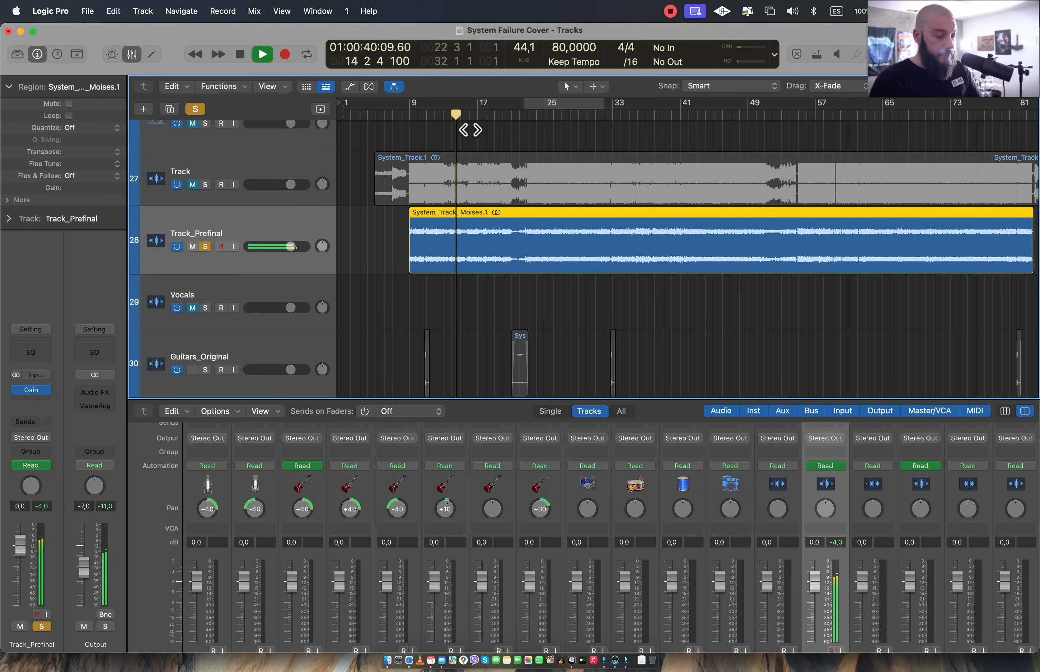
scroll(445, 242, down, 3)
scroll(445, 242, down, 1)
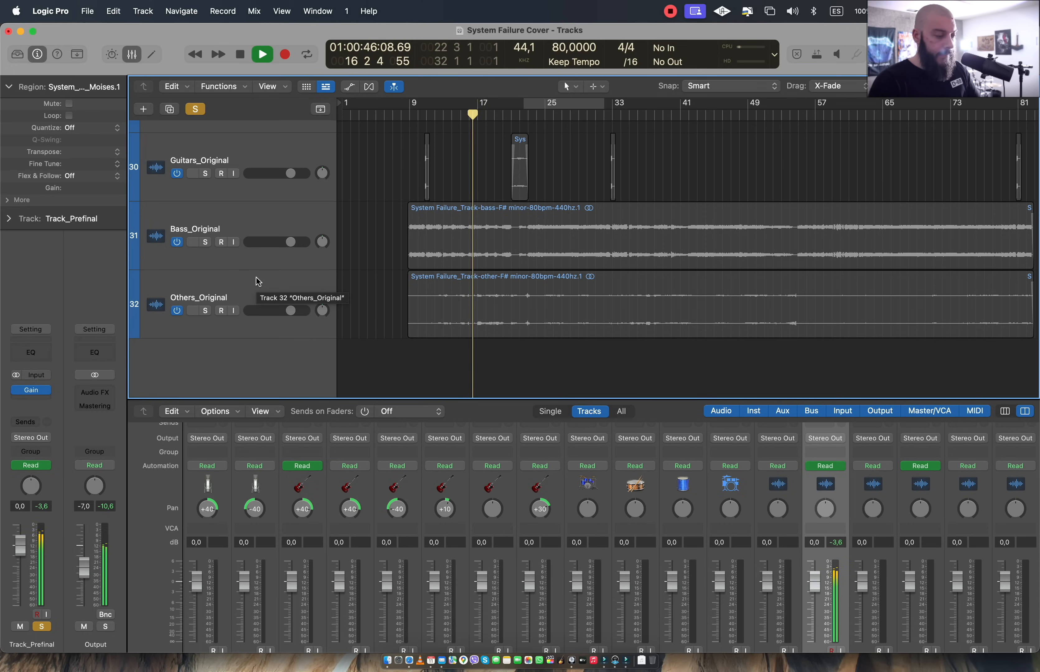
key(space)
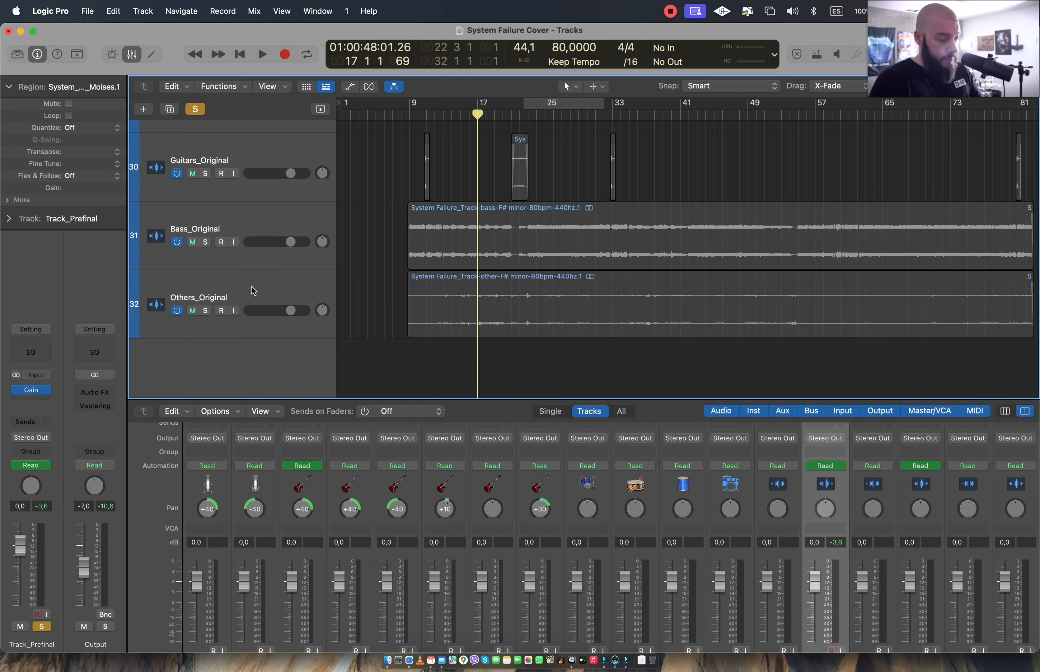
Look over the reference and original stem tracks from Samples down to Others_Original, returning to Track and Track_Prefinal
scroll(393, 244, up, 6)
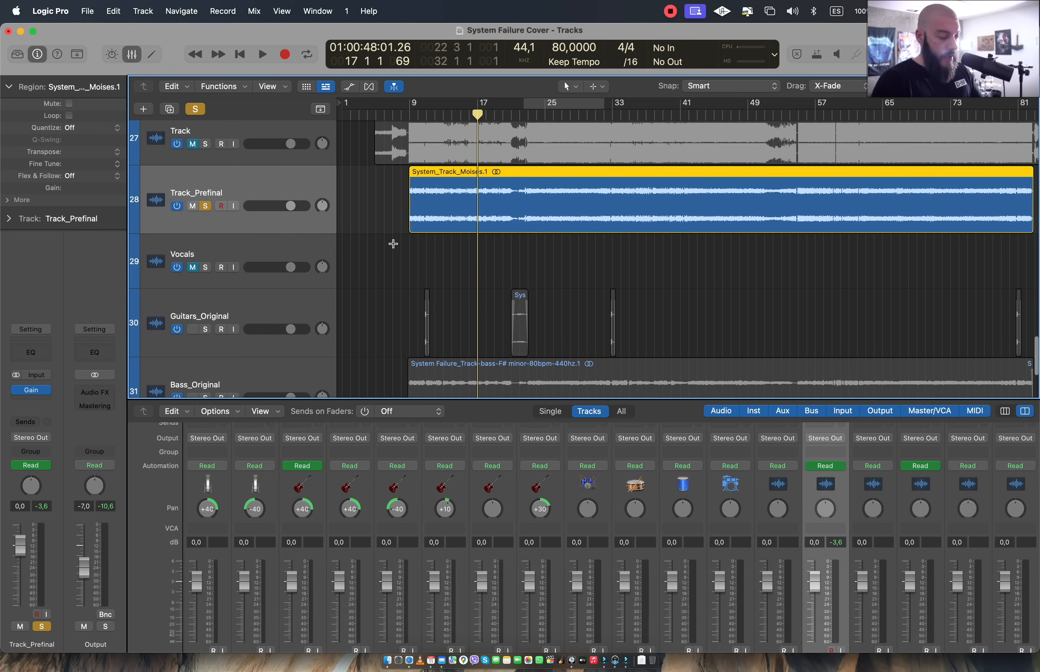
scroll(394, 244, up, 1)
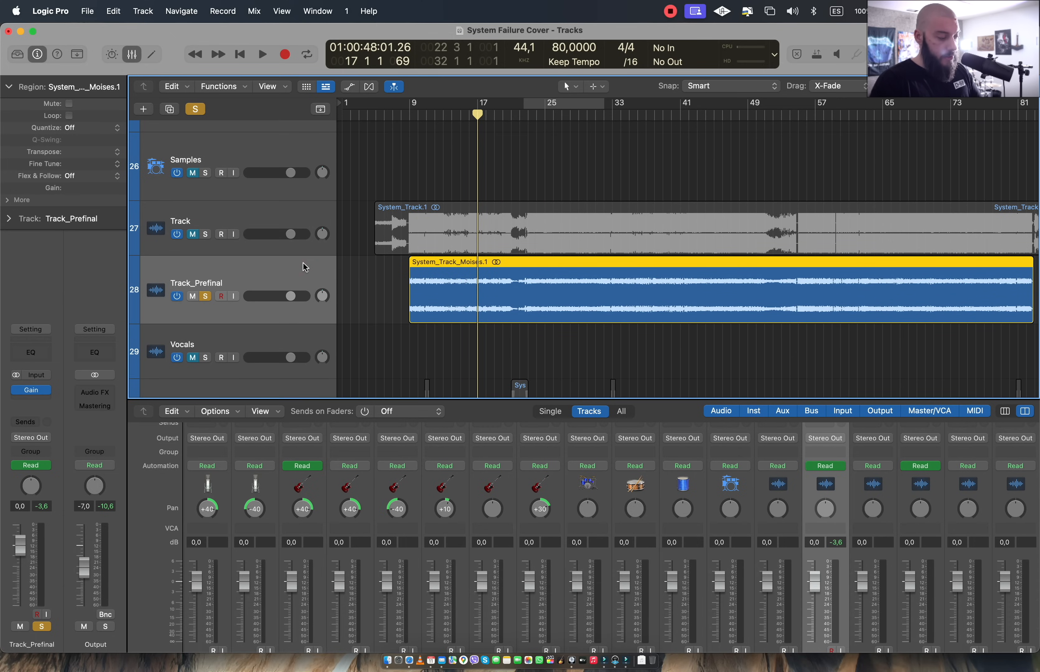
scroll(305, 268, down, 2)
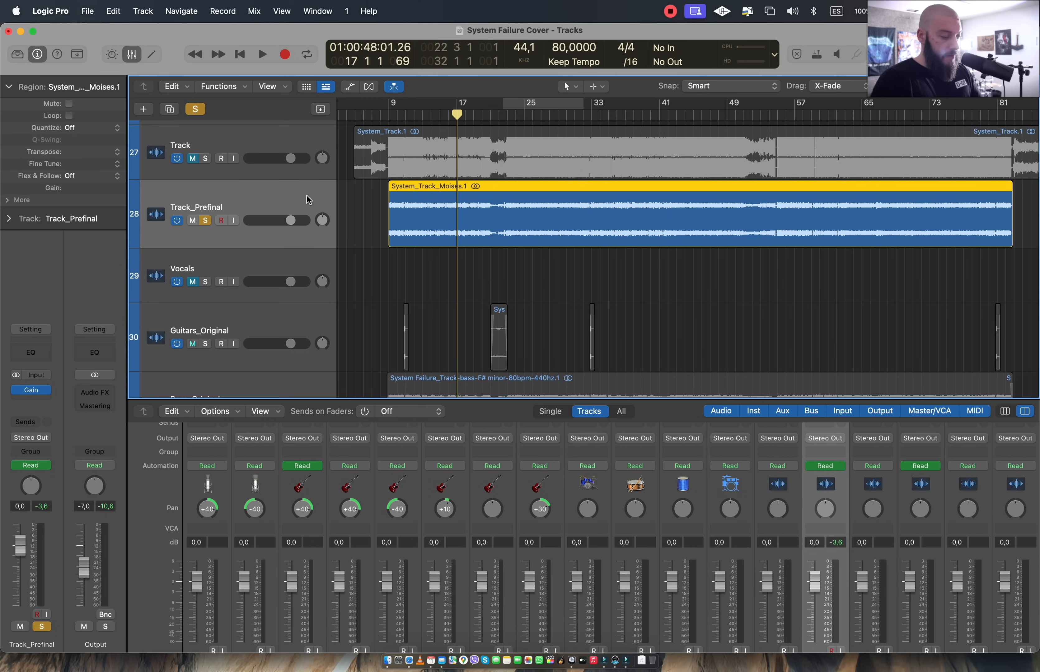
scroll(324, 205, down, 5)
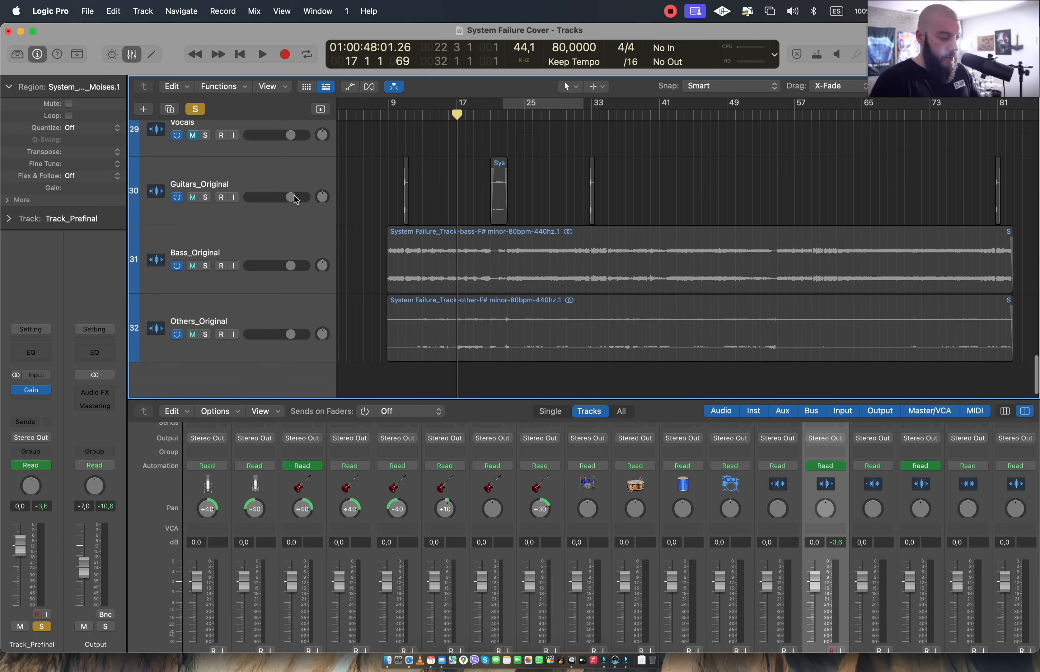
scroll(294, 196, up, 6)
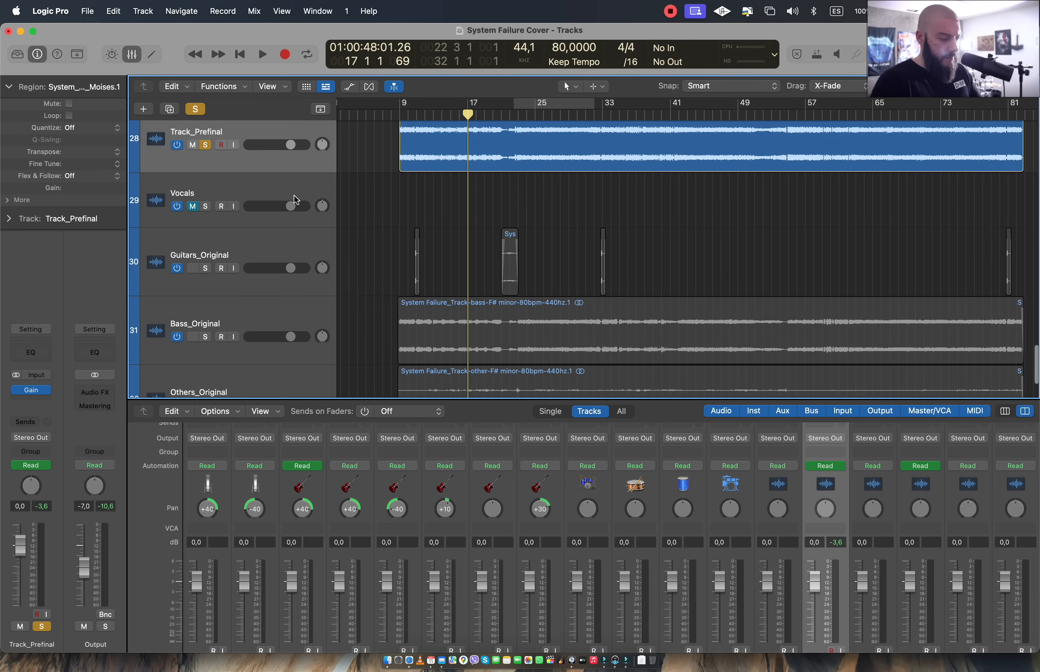
scroll(294, 196, up, 1)
scroll(295, 196, down, 1)
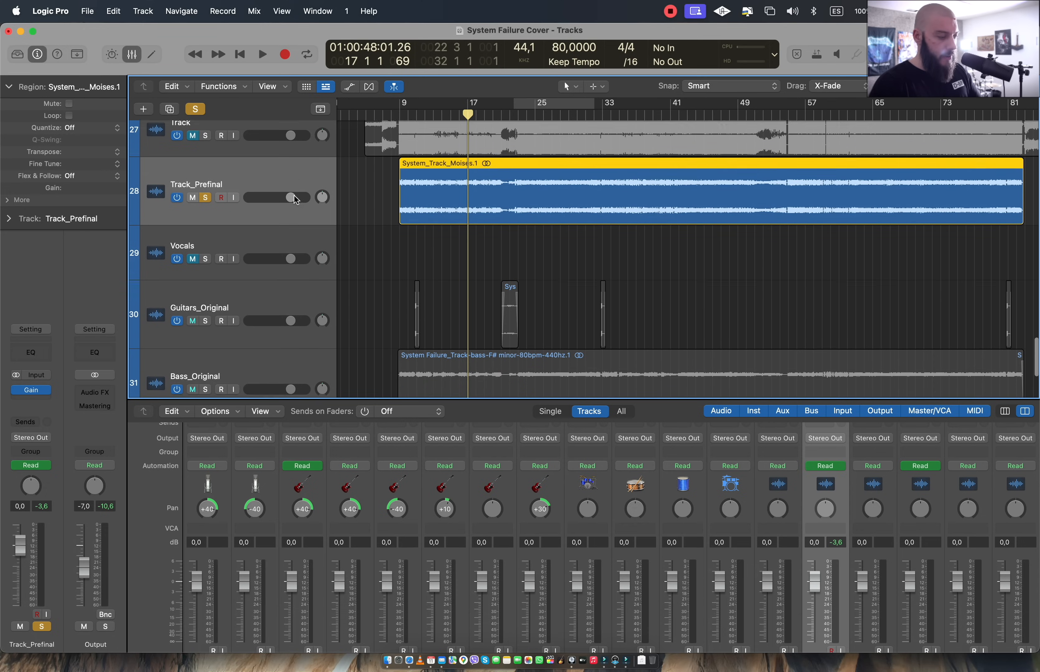
scroll(294, 196, up, 2)
scroll(294, 196, up, 1)
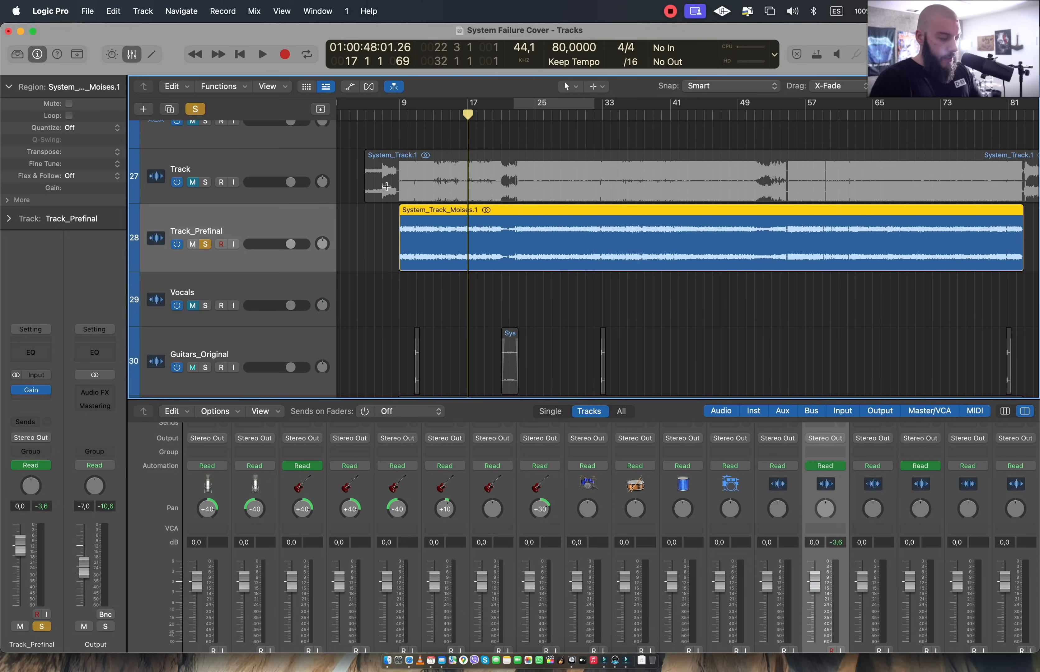
Move the playhead to bar 4, replace Track_Prefinal with Track in the solo and play it
drag(374, 119, 363, 120)
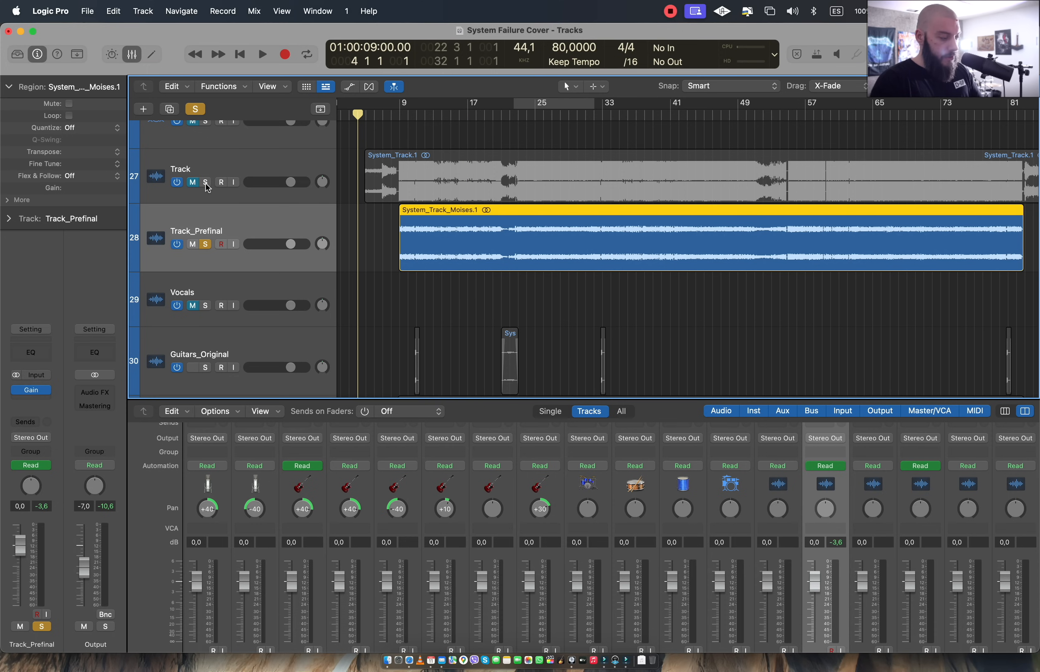
click(206, 183)
click(206, 244)
key(space)
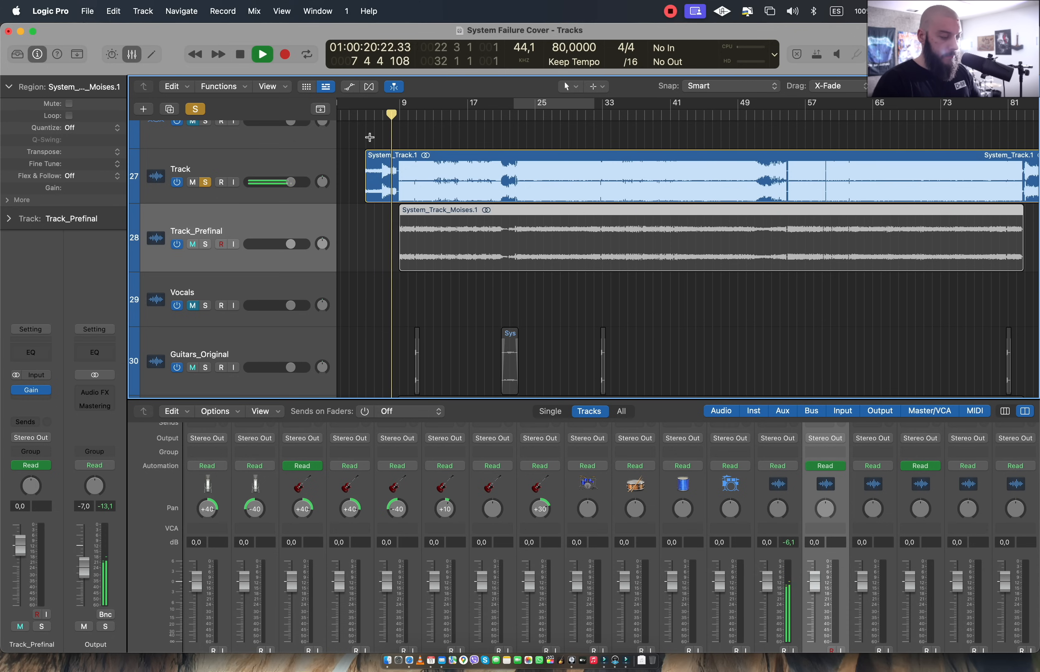
Stop playback, play the soloed Track from bar 83 near its ending, and stop playback
key(space)
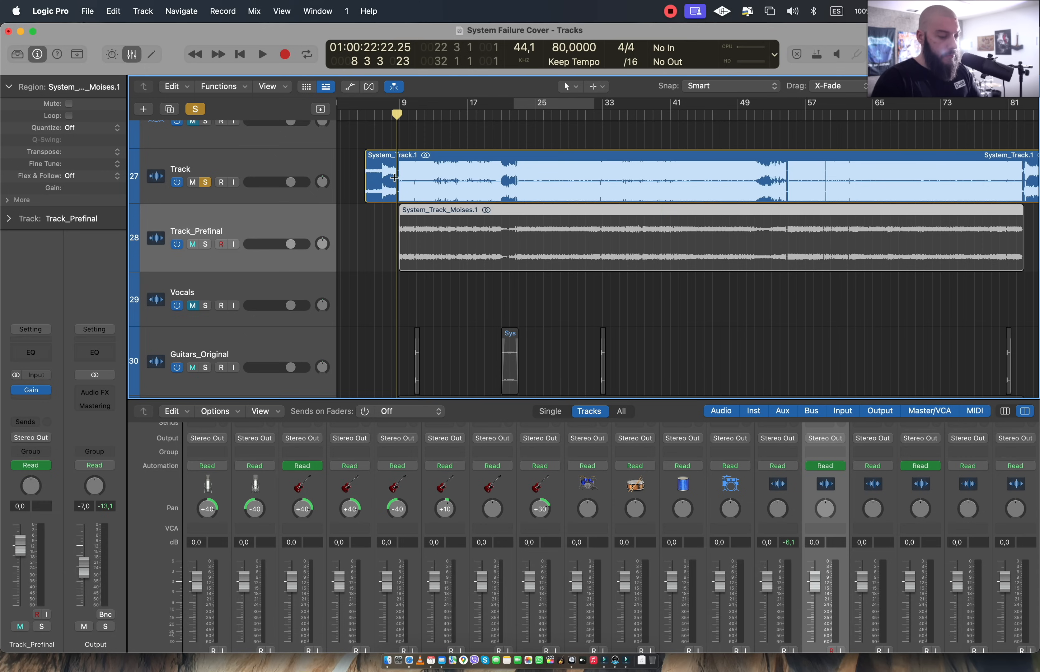
scroll(901, 140, right, 3)
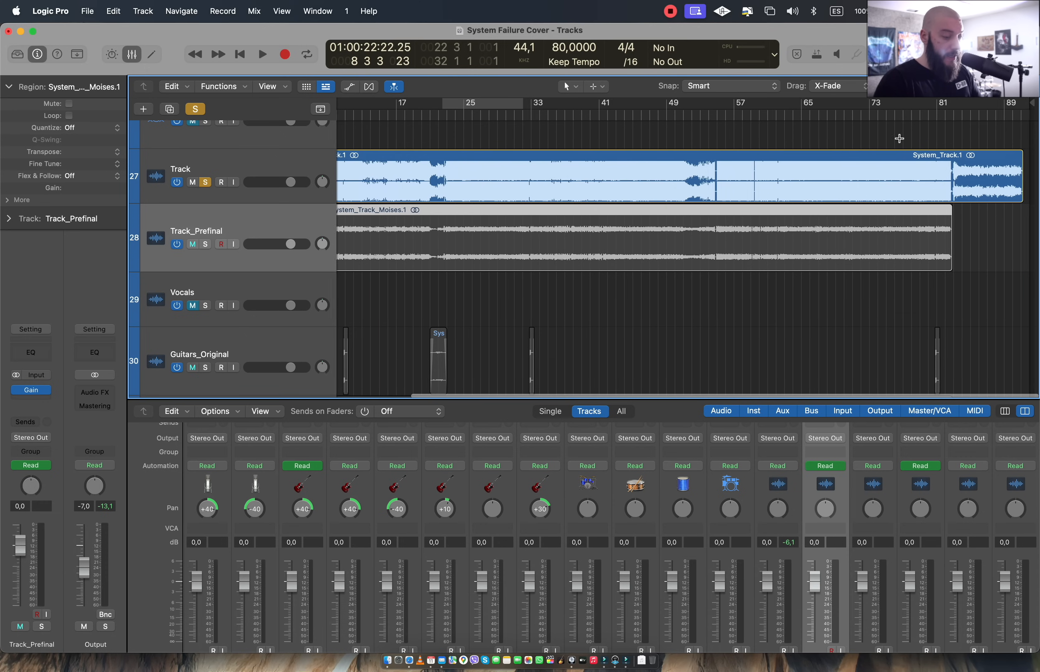
click(956, 121)
key(space)
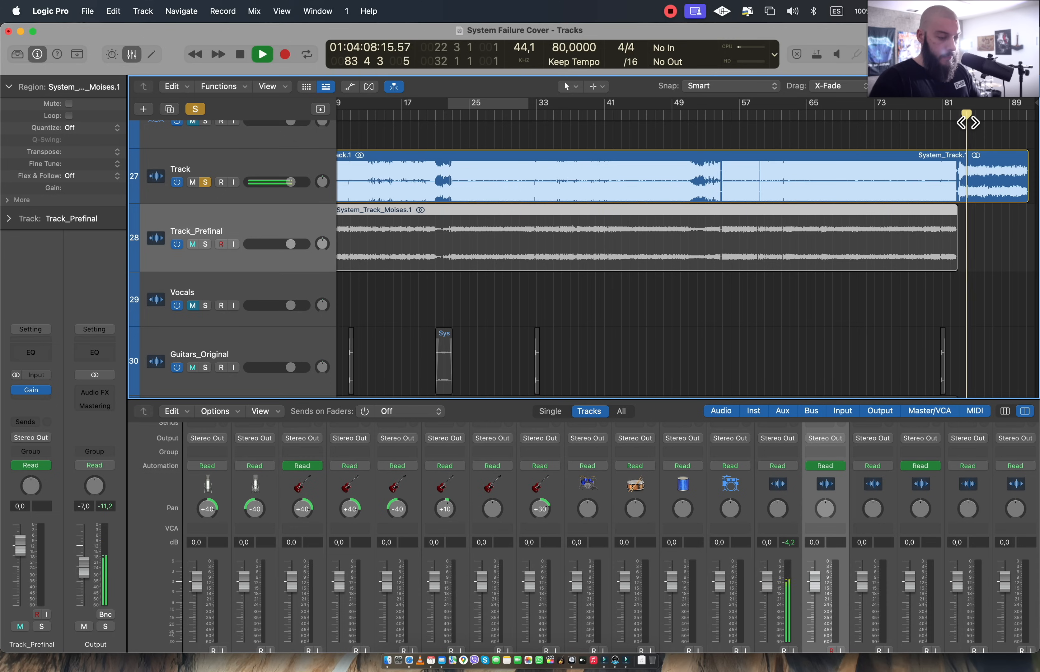
key(space)
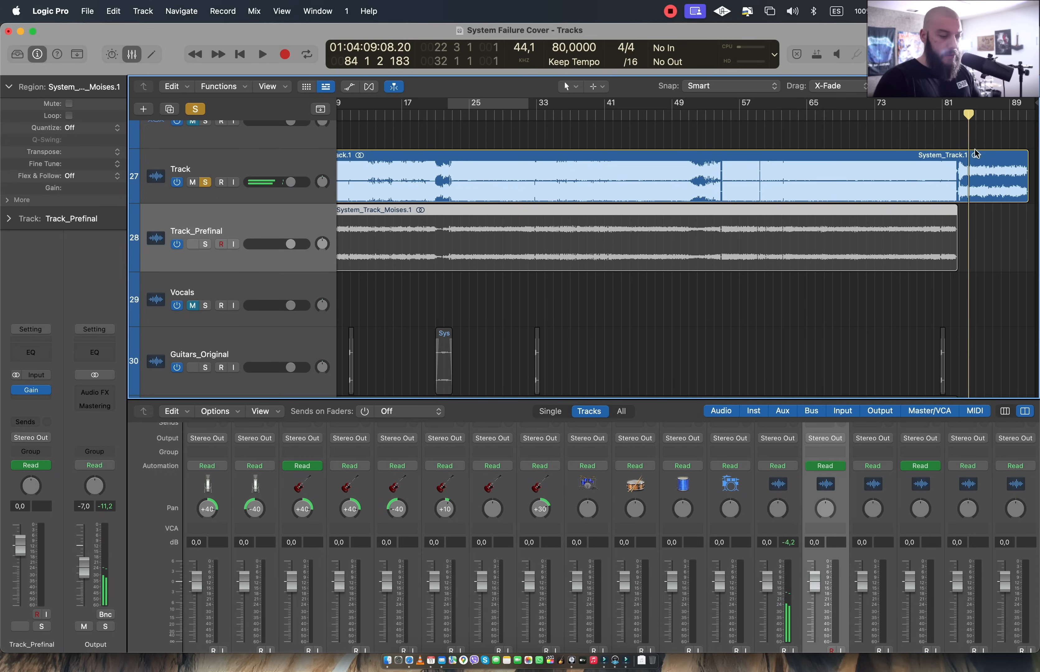
Select Track_Prefinal and clear the solo on Track
scroll(576, 247, left, 5)
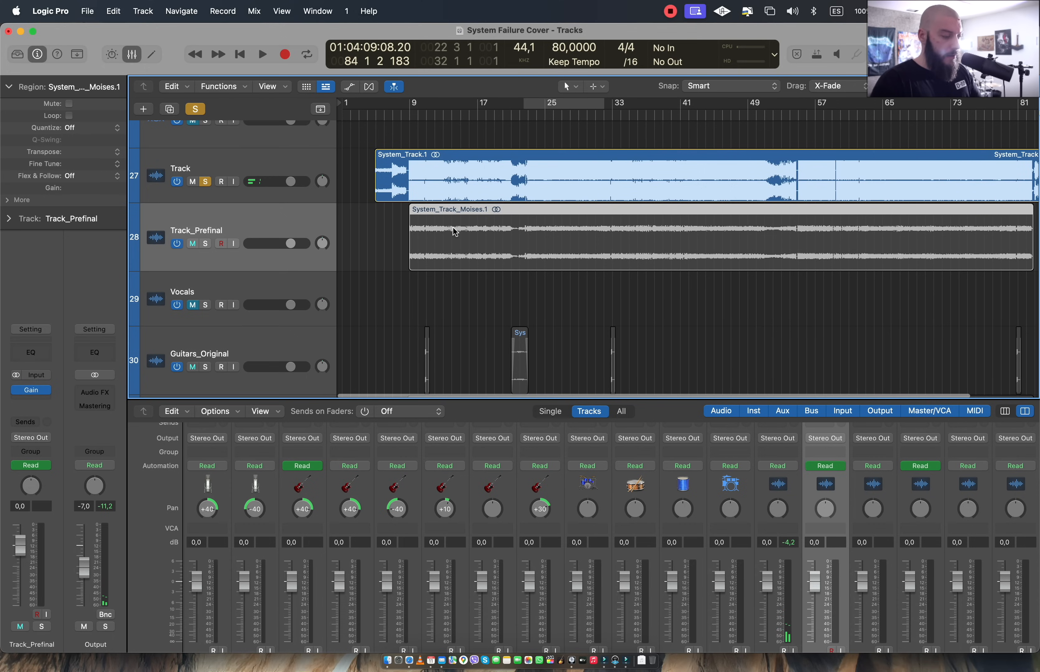
click(294, 226)
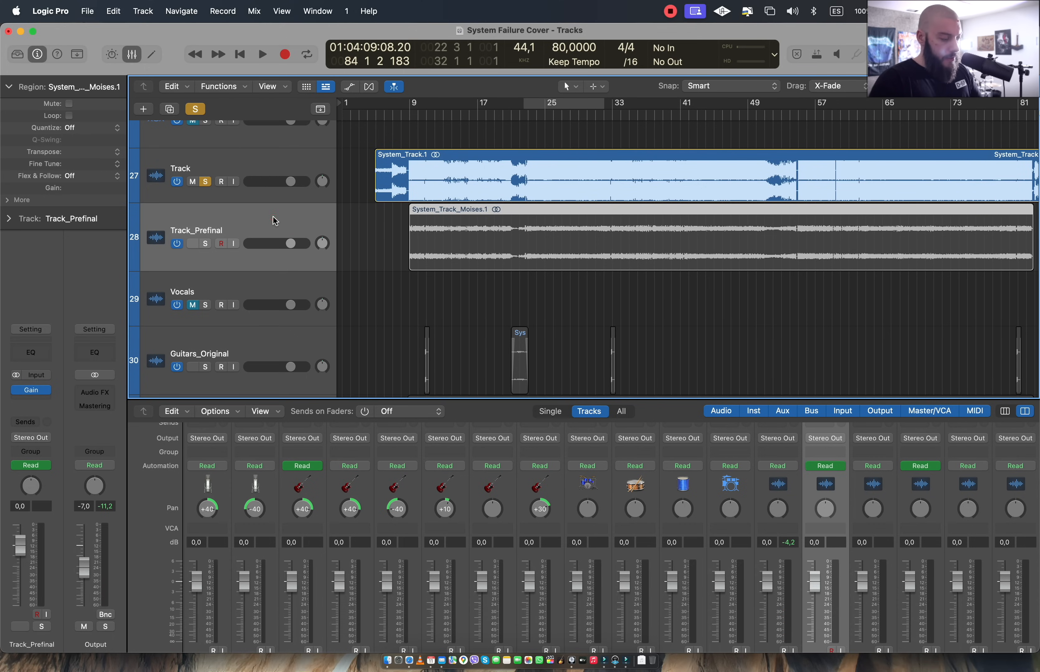
click(205, 182)
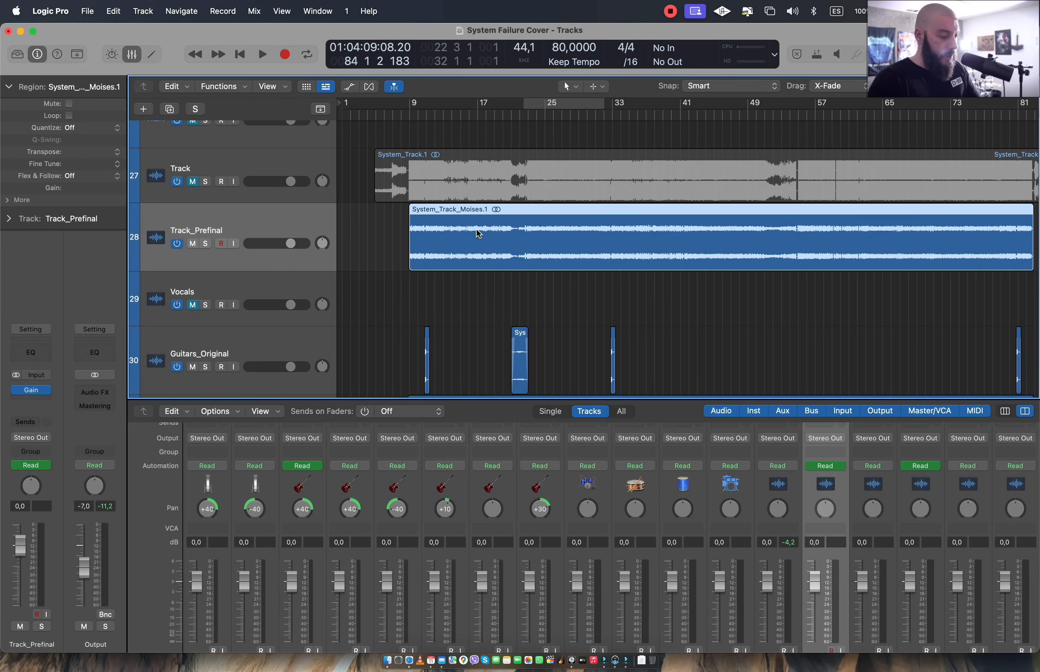
Delete the empty Vocals track between Track_Prefinal and Guitars_Original
scroll(310, 215, down, 3)
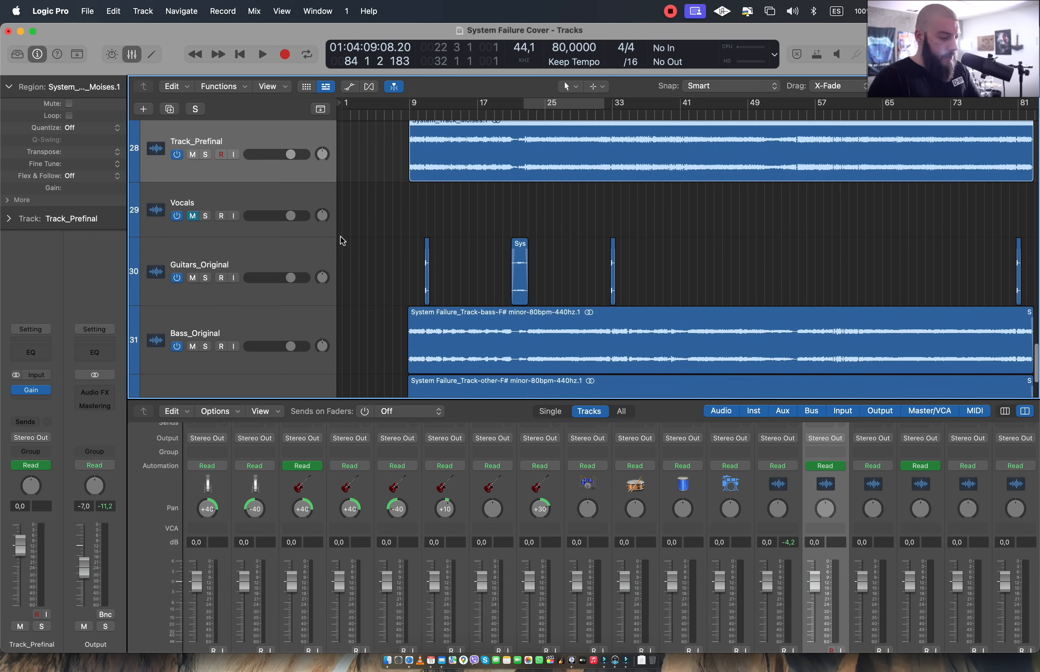
click(299, 201)
scroll(527, 209, right, 3)
scroll(481, 210, left, 3)
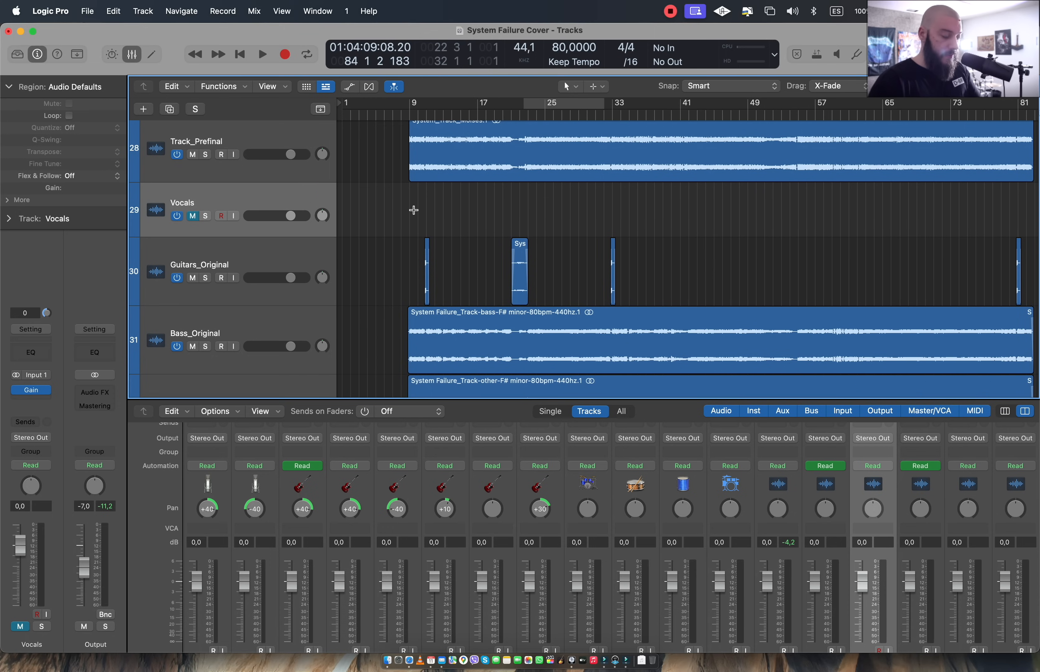
key(super+BackSpace)
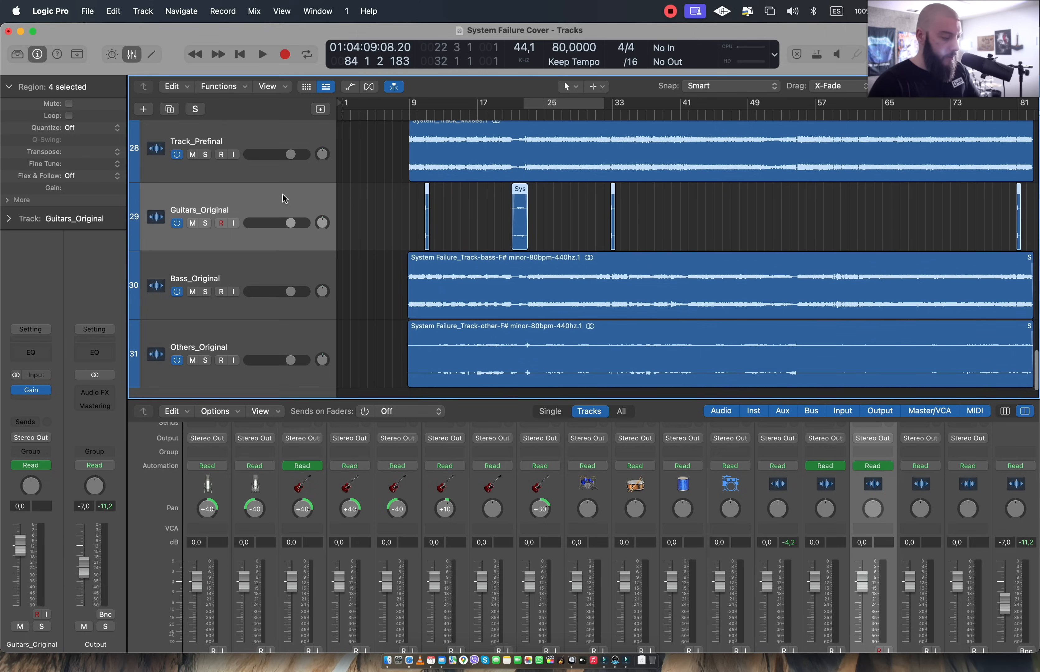
Move the playhead to bar 10, play Guitars_Original in solo, and stop playback
scroll(320, 198, down, 2)
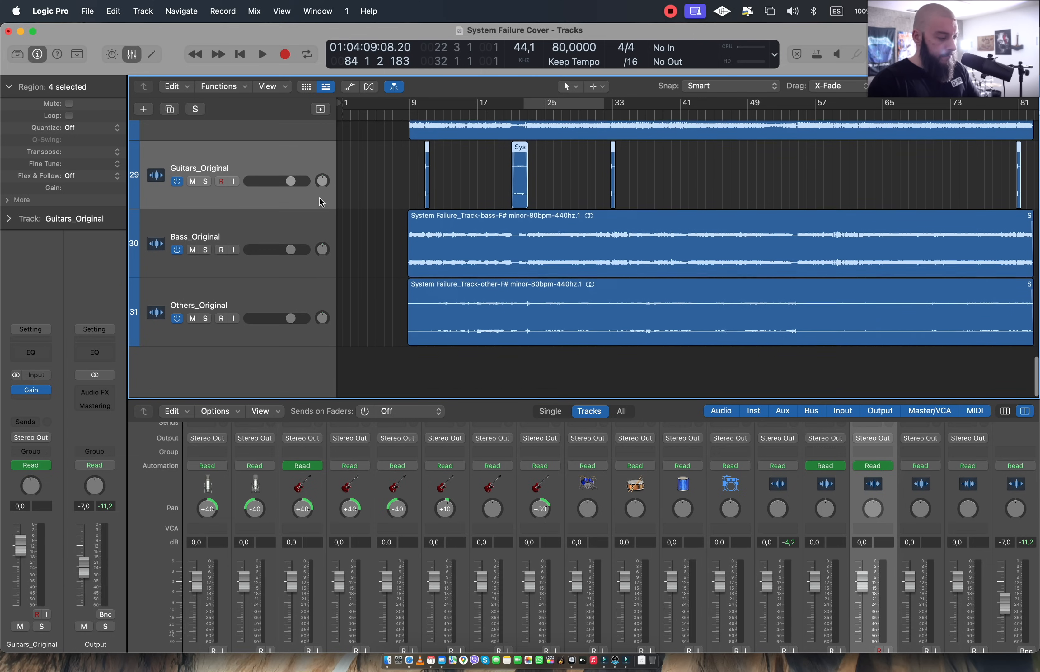
click(422, 113)
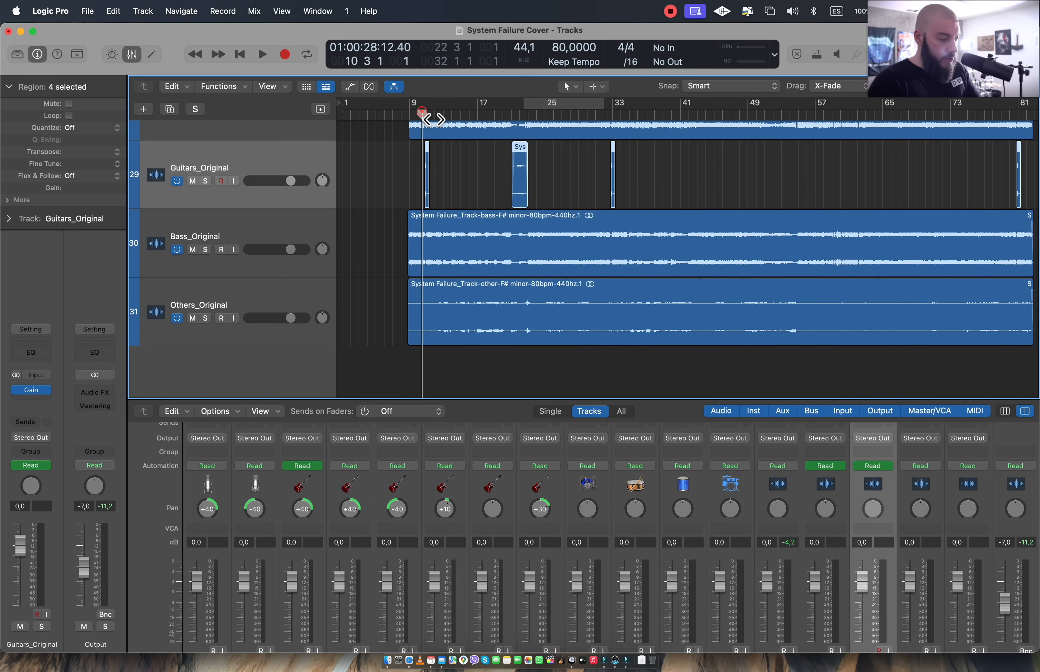
click(206, 182)
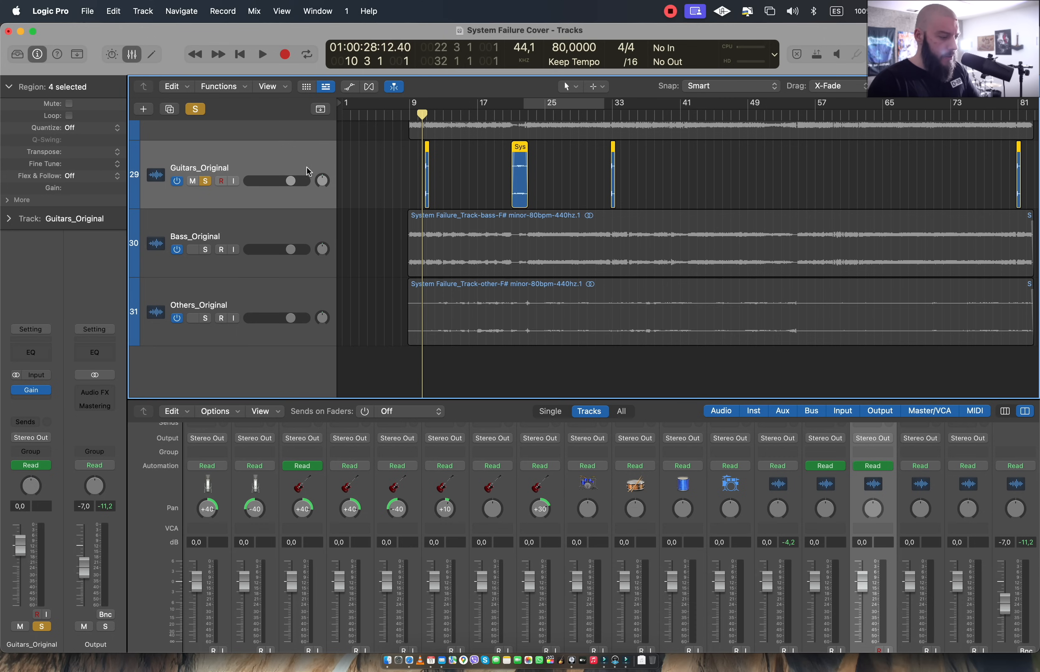
key(space)
key(space)
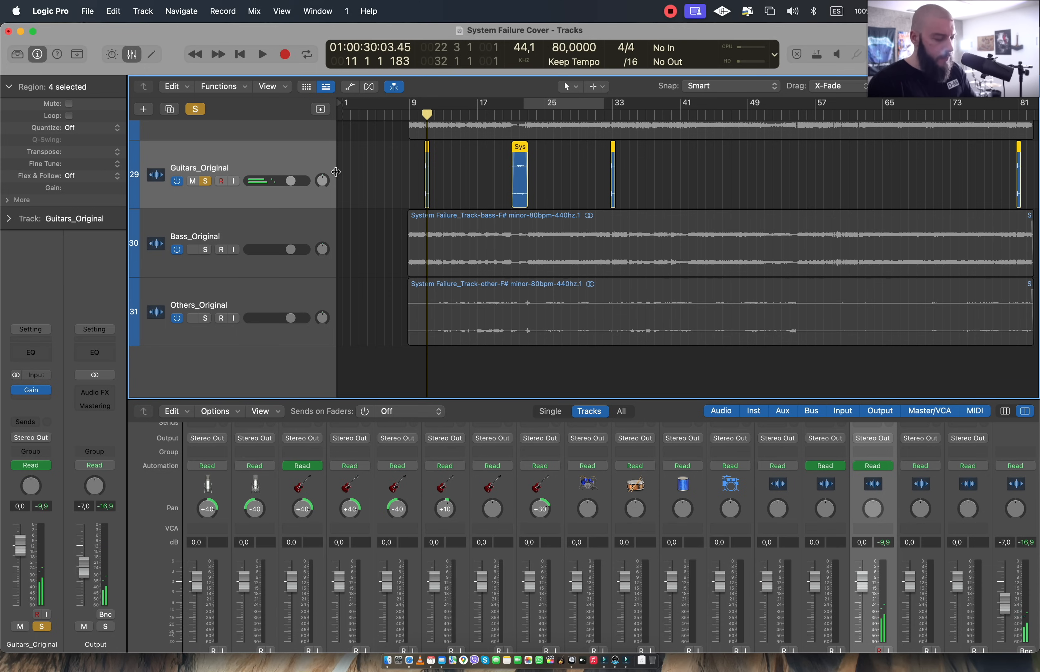
Set the playhead back to bar 10, beat 2, and add Guitars_R and Guitars_L (tracks 17 and 19) to the solo
key(comma)
key(comma)
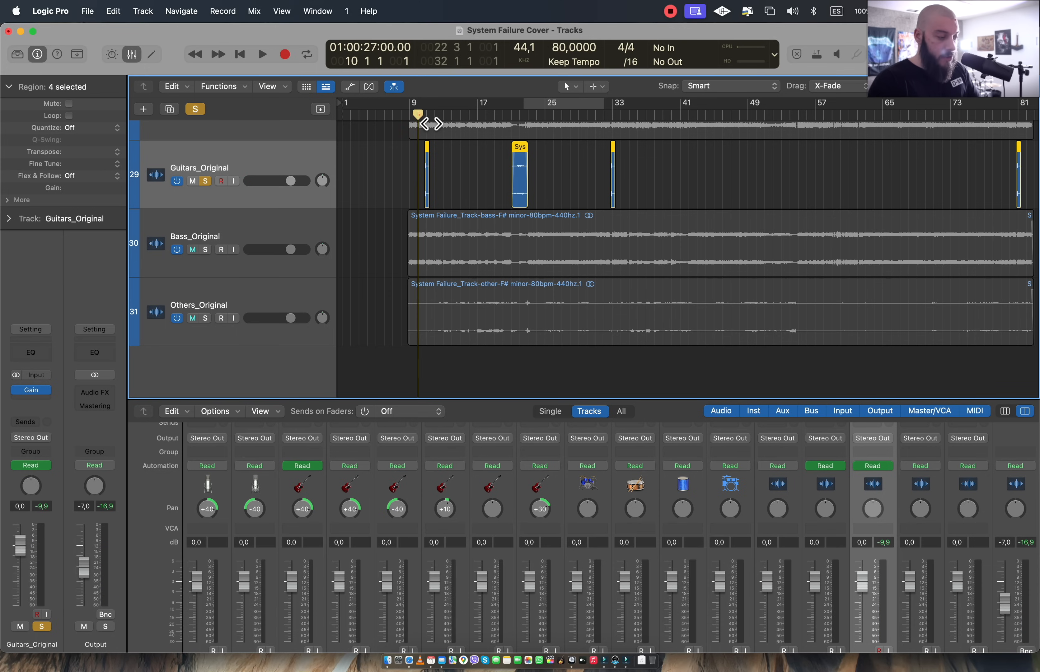
scroll(413, 186, up, 10)
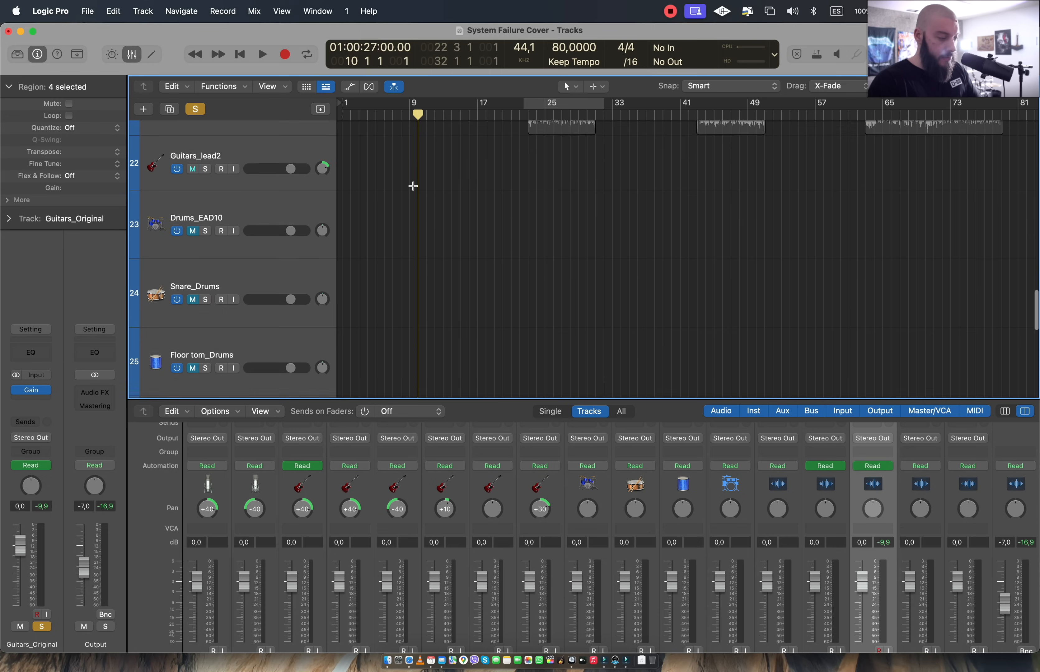
scroll(414, 186, up, 10)
scroll(413, 186, down, 2)
scroll(413, 186, down, 1)
scroll(414, 182, up, 5)
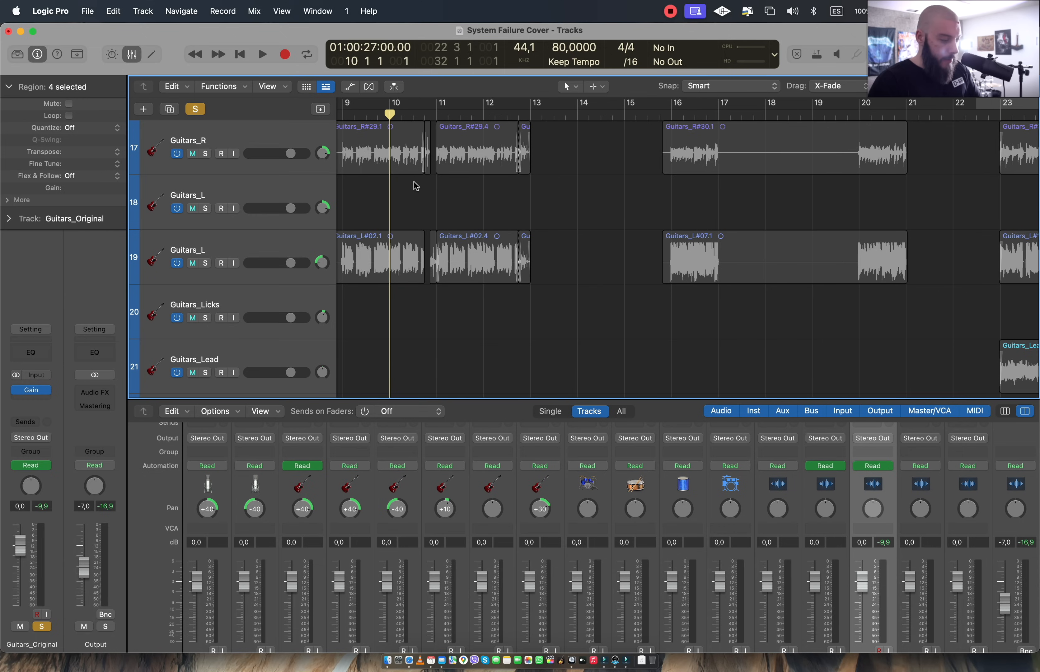
drag(426, 115, 413, 115)
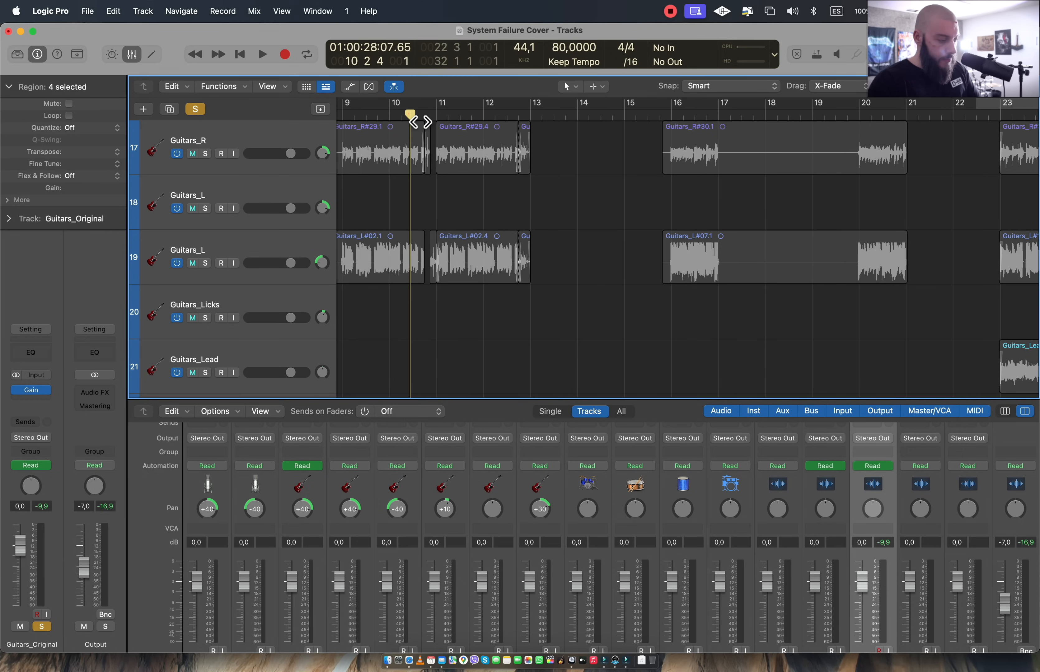
click(205, 154)
click(204, 210)
click(208, 209)
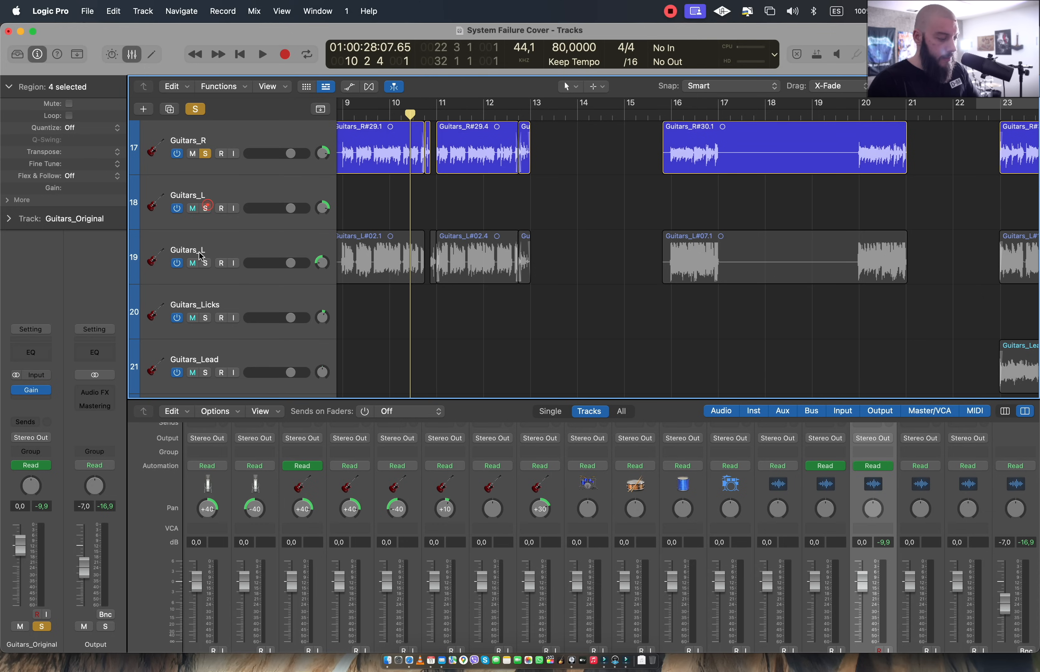
click(207, 264)
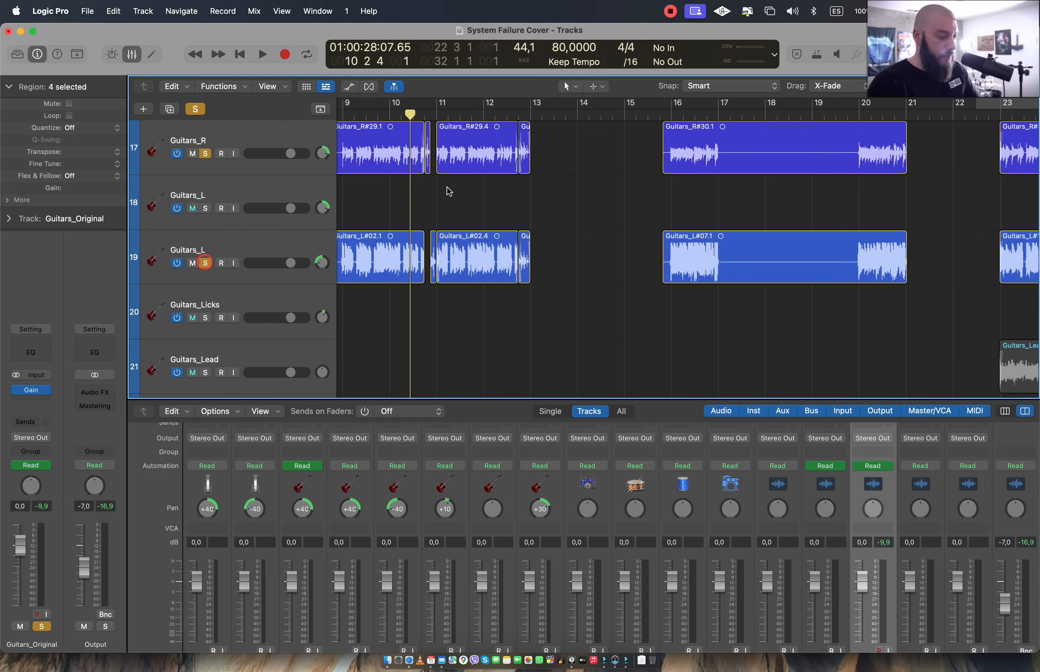
Play the recorded guitars together with Guitars_Original, stop playback, and clear the solos on Guitars_R and Guitars_L
key(space)
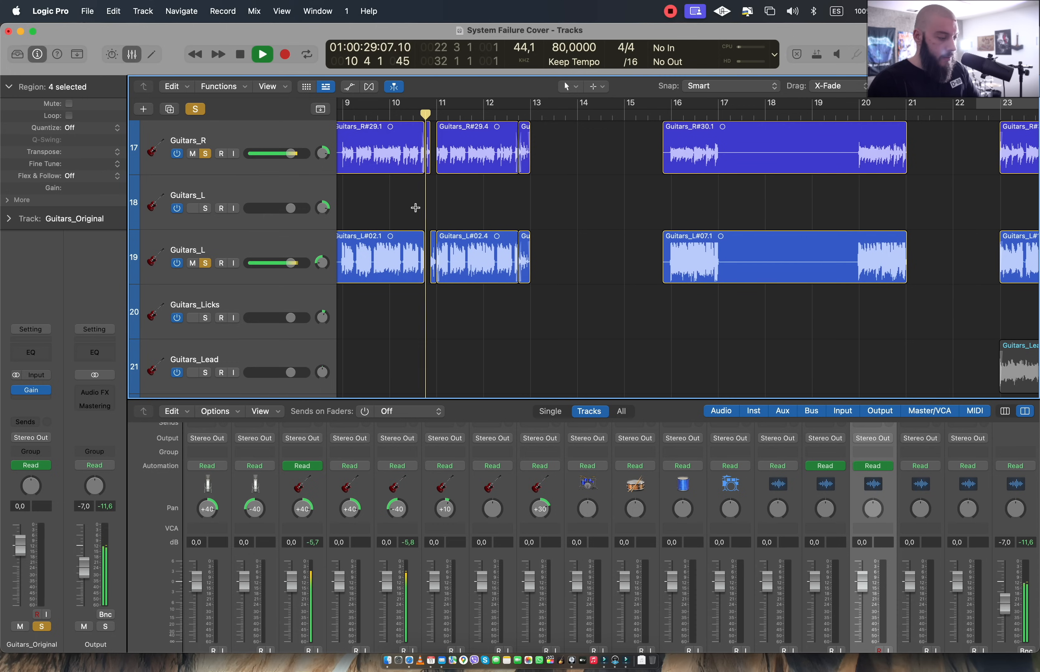
key(space)
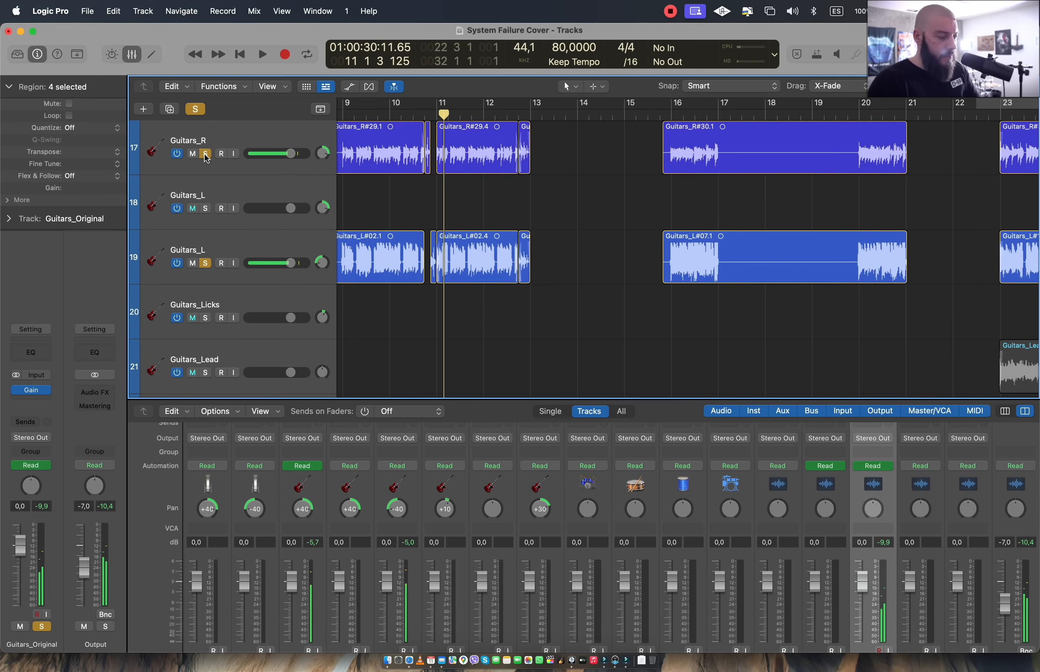
click(206, 154)
click(207, 263)
Play the Guitars_Original passage in solo from bar 21 and stop playback
scroll(405, 193, down, 5)
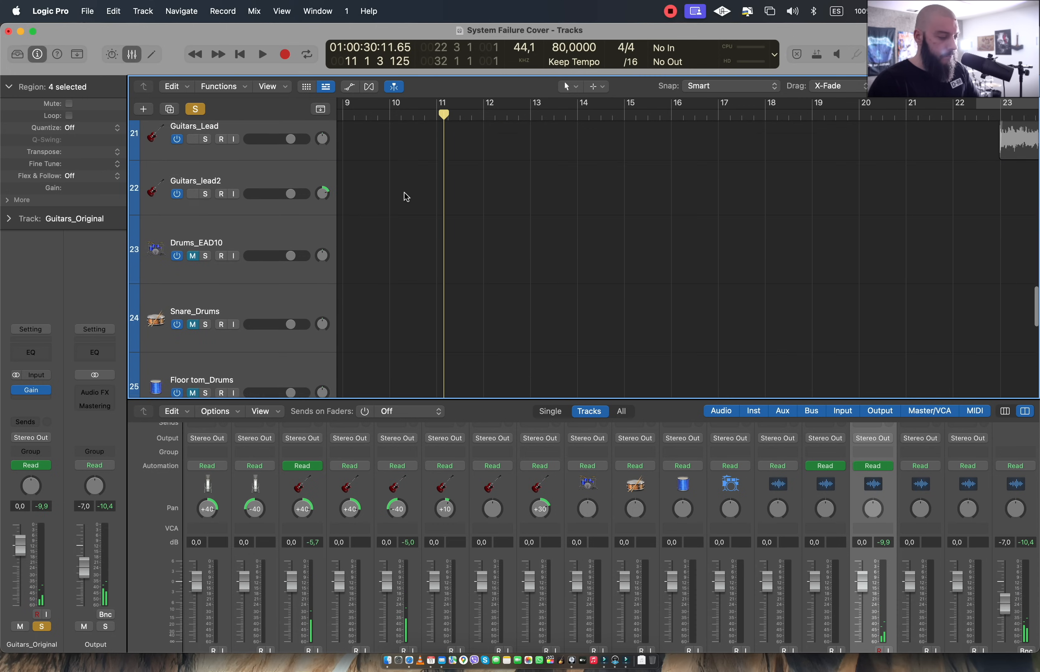
key(z)
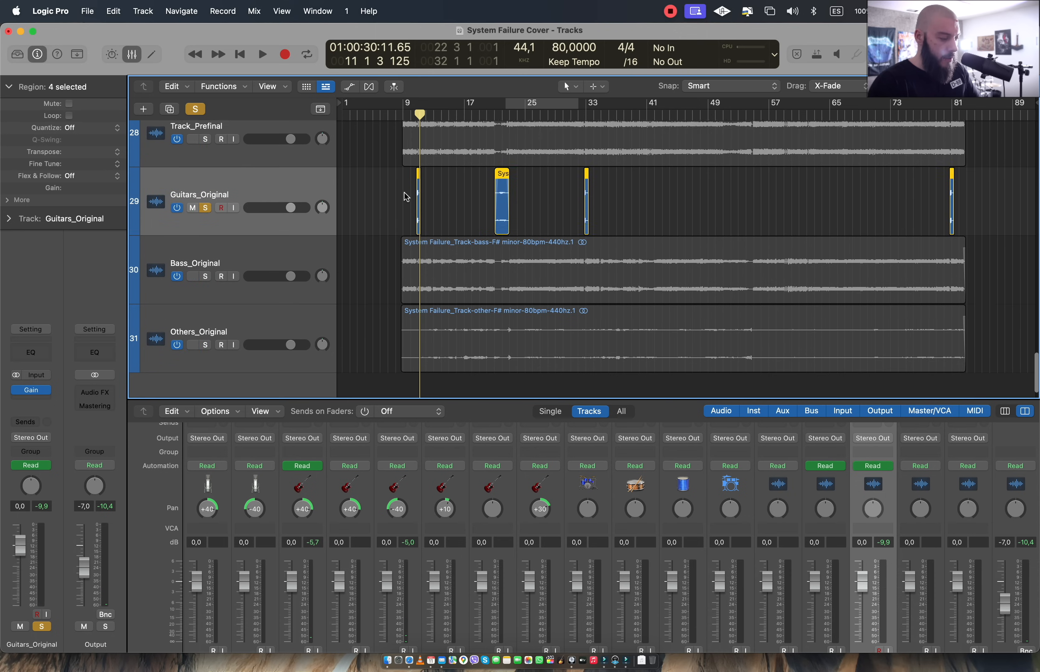
click(502, 121)
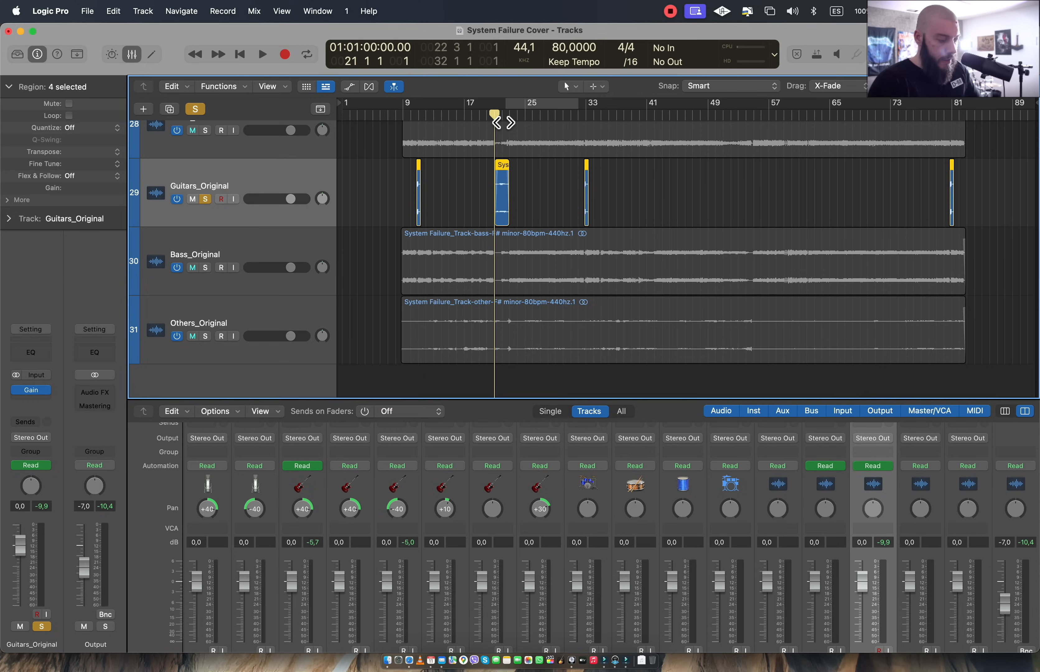
key(space)
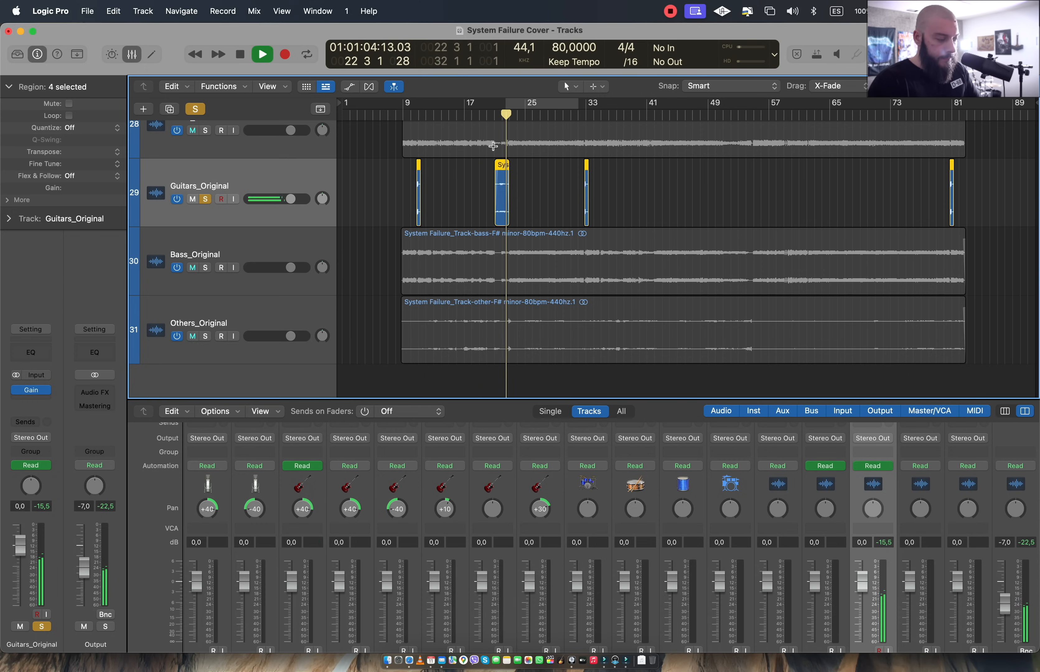
key(space)
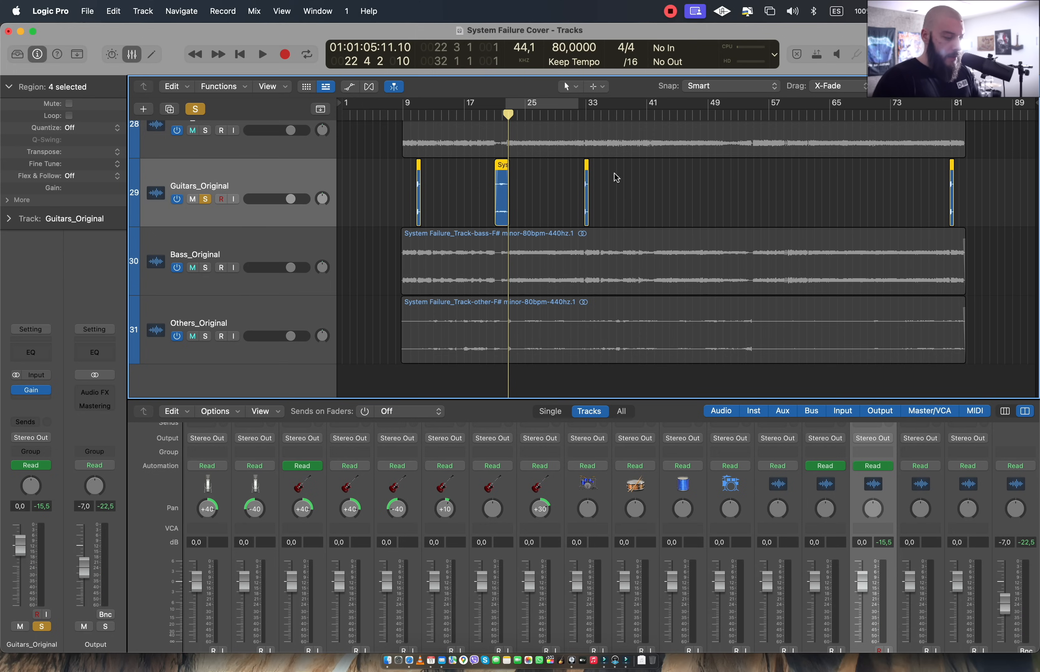
Select Others_Original, replace Guitars_Original with it in the solo, play it from bar 10, and stop playback
scroll(509, 201, down, 1)
click(267, 225)
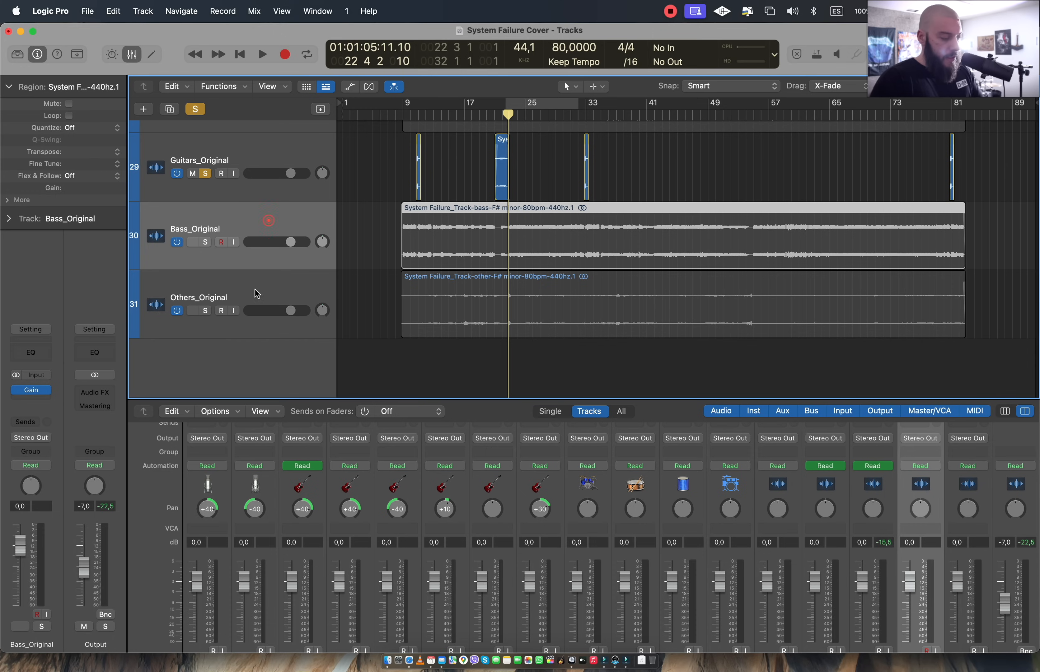
click(266, 289)
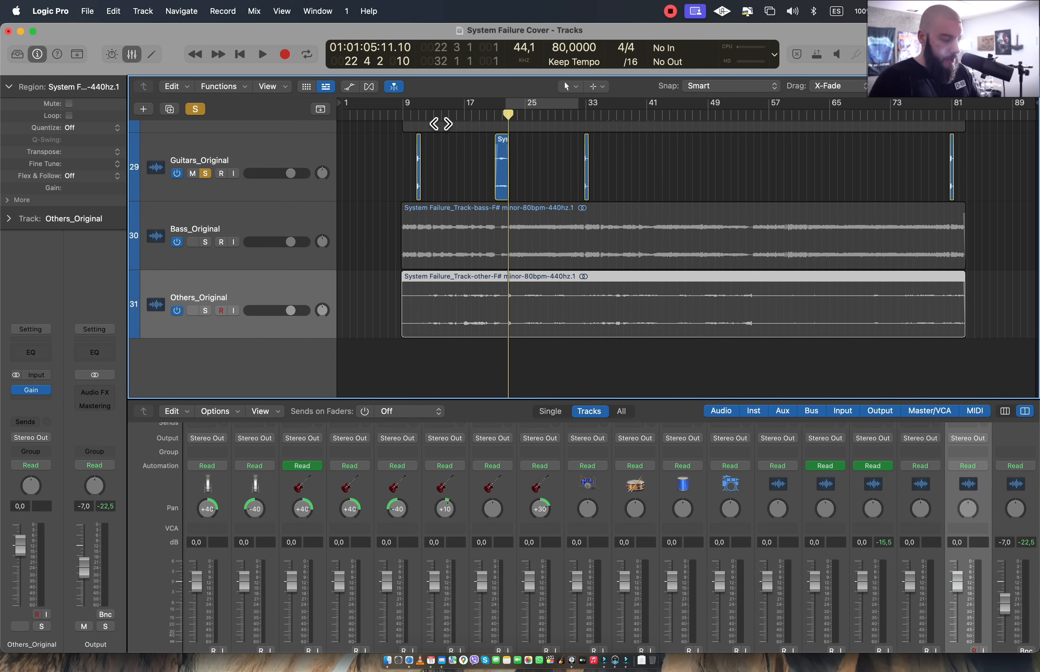
click(414, 114)
click(195, 108)
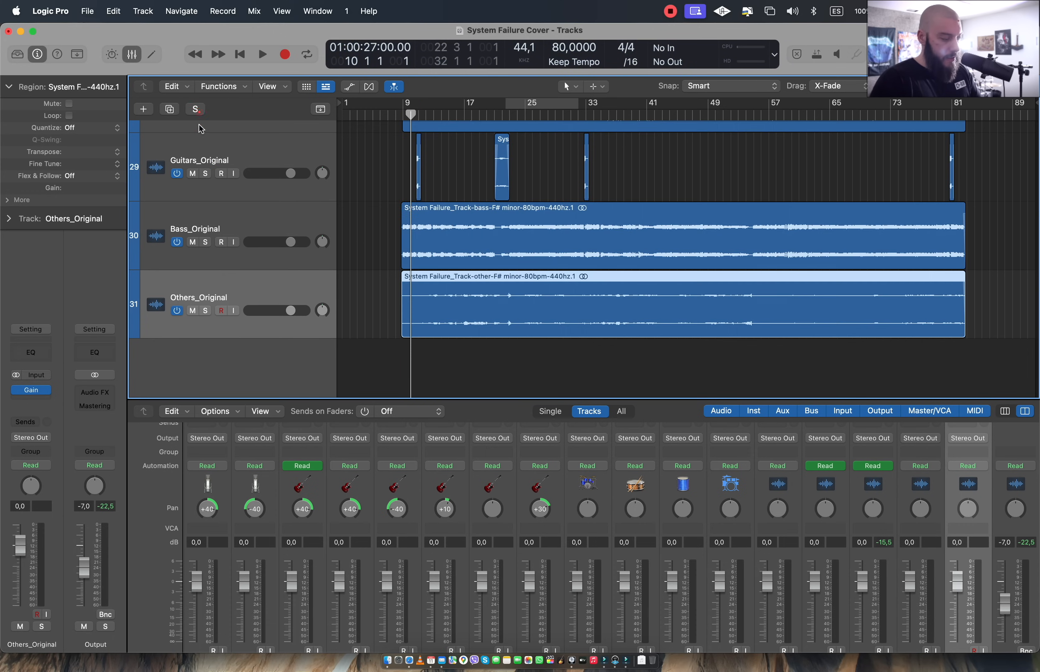
click(205, 311)
key(space)
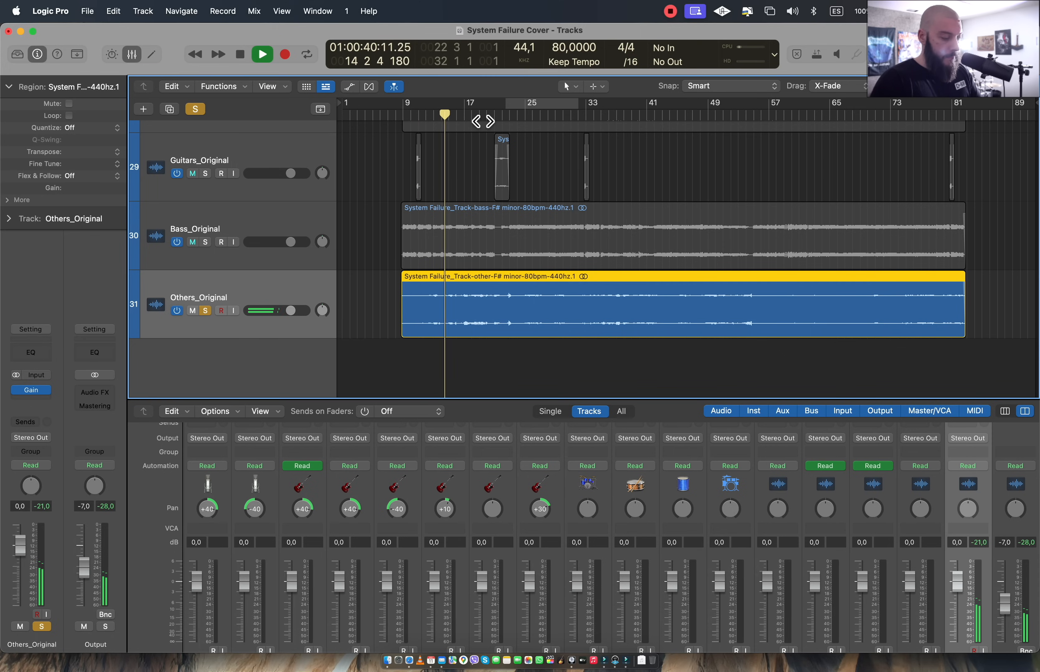
key(space)
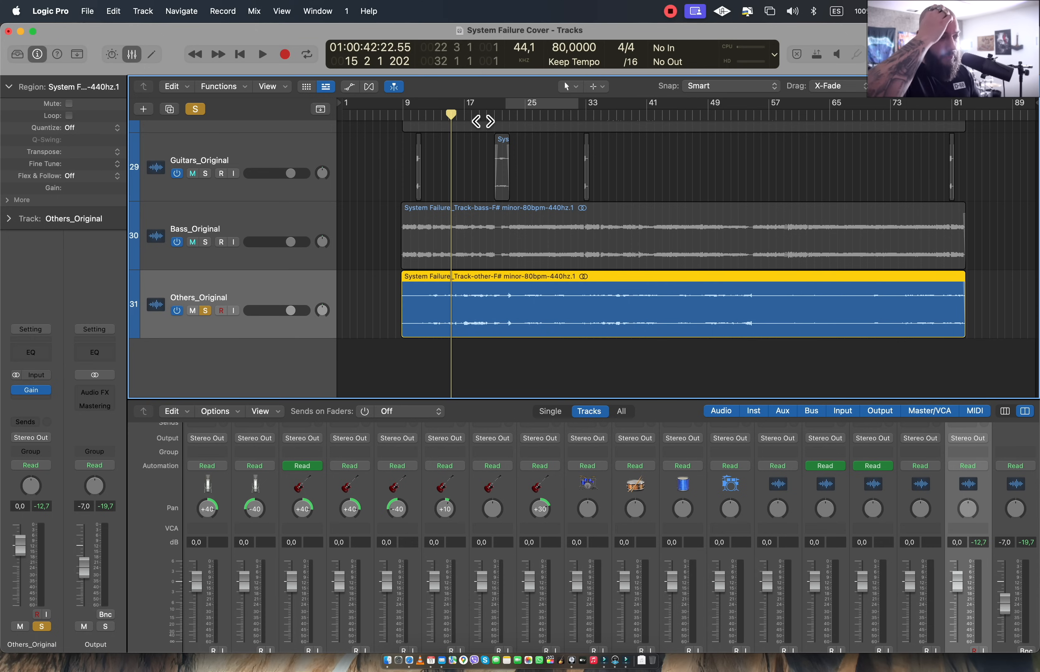
Clear the Others_Original solo and look over the vocal tracks and the mixer's channel strips
click(196, 109)
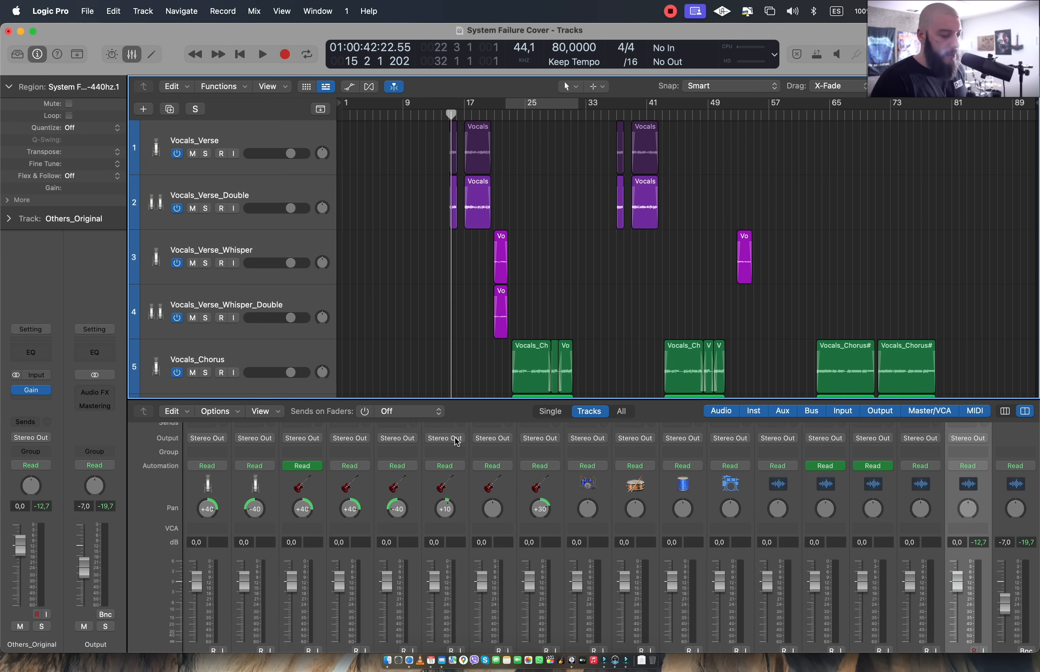
scroll(604, 508, down, 3)
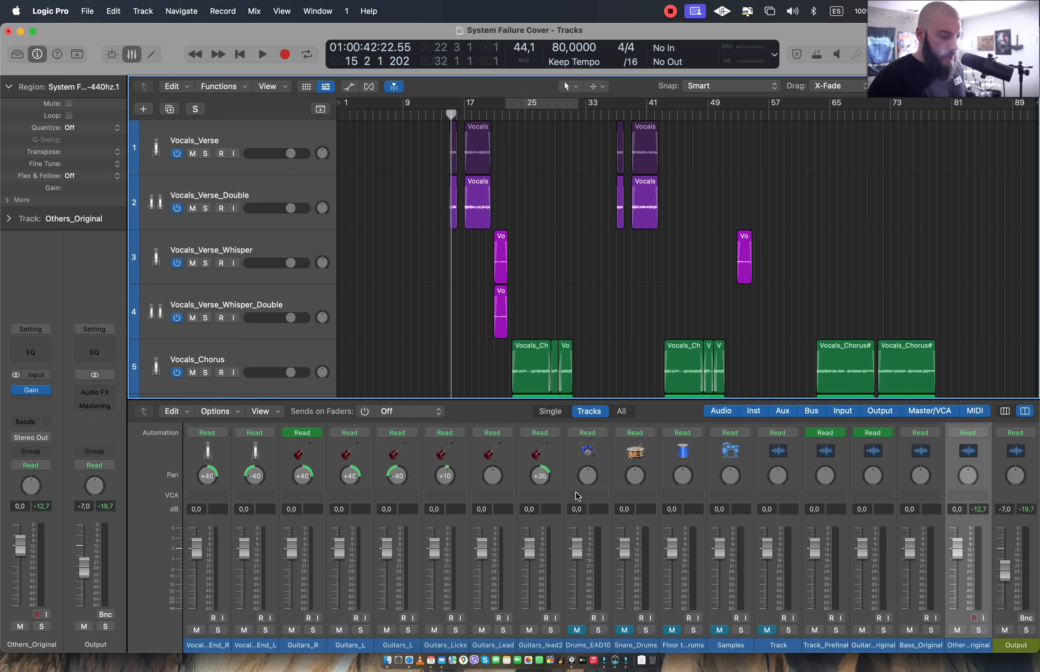
scroll(537, 148, down, 10)
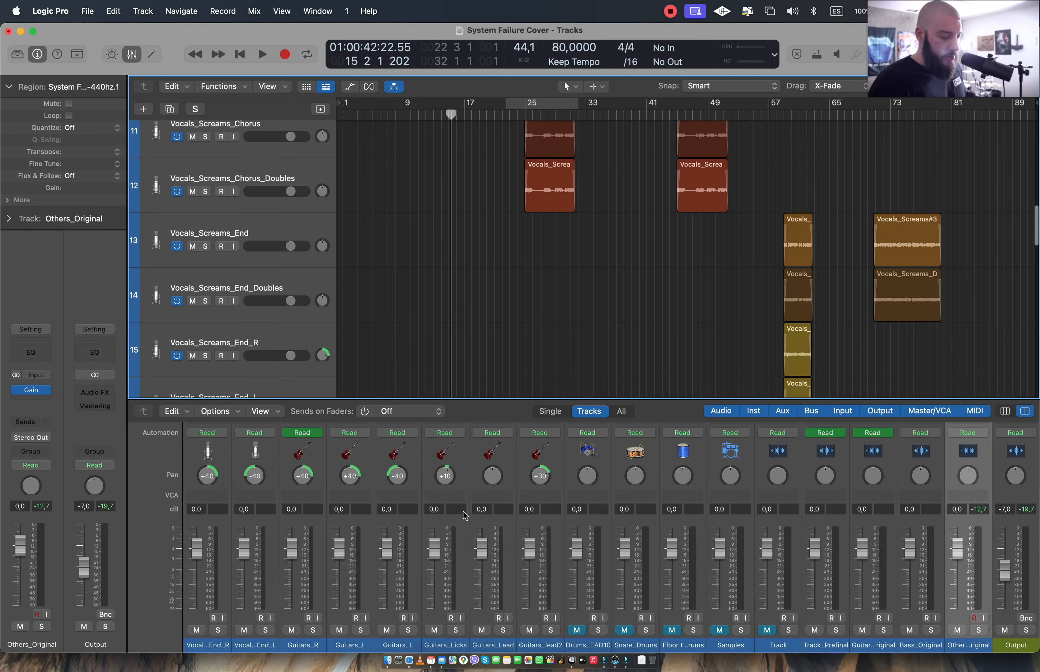
Select the Vocals_Screams_Chorus_Doubles track and examine the audio effect chains, panning and faders across the vocal, guitar and drum channel strips
scroll(544, 513, left, 5)
scroll(544, 514, up, 10)
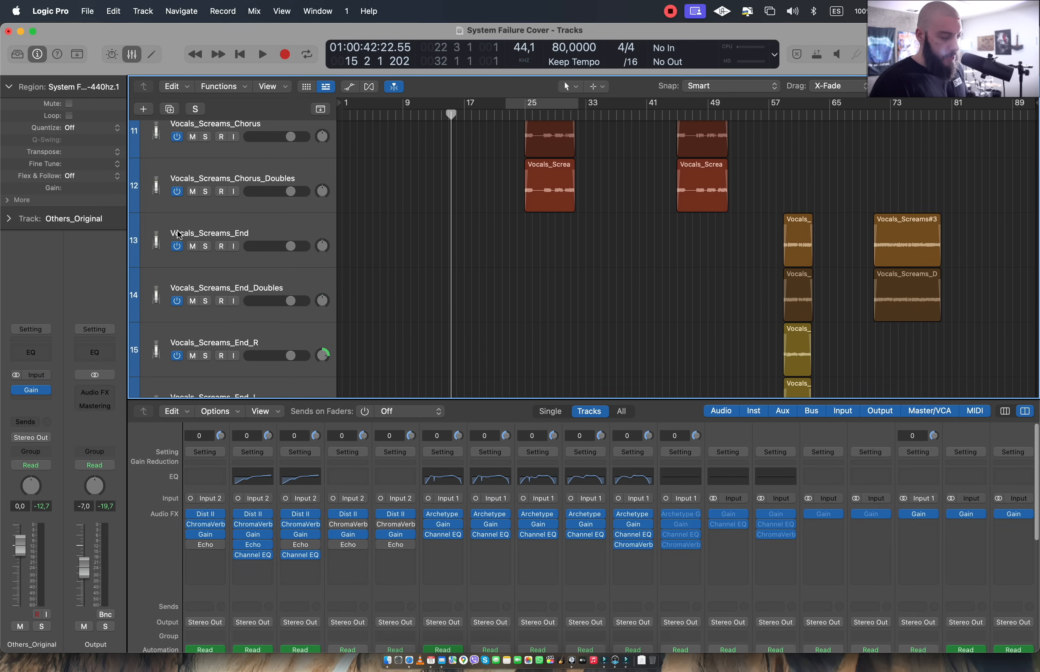
click(273, 175)
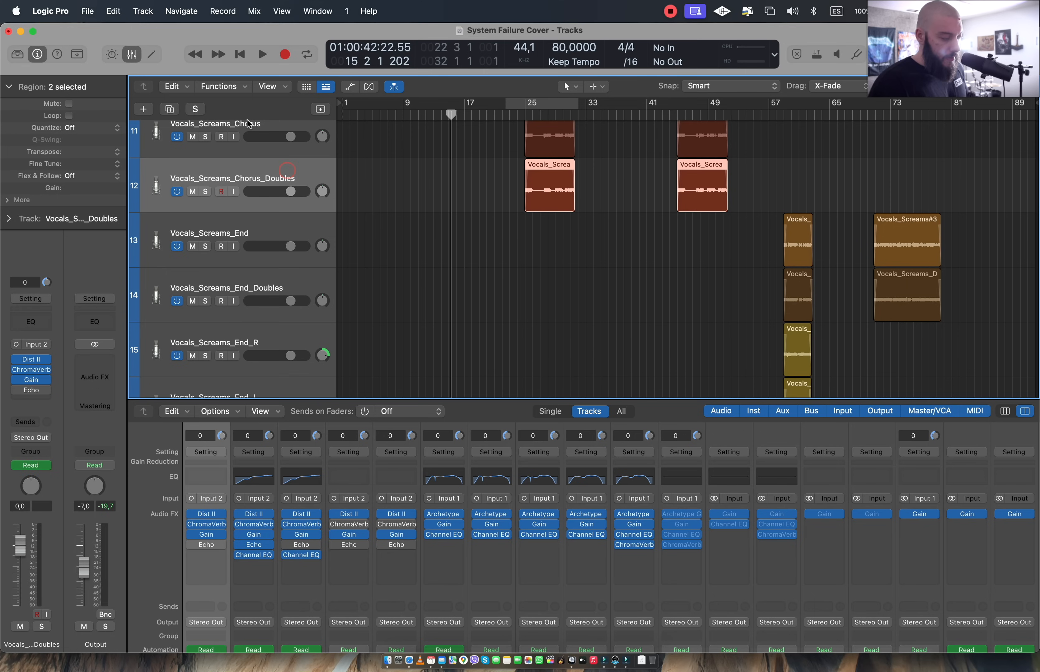
scroll(445, 517, right, 4)
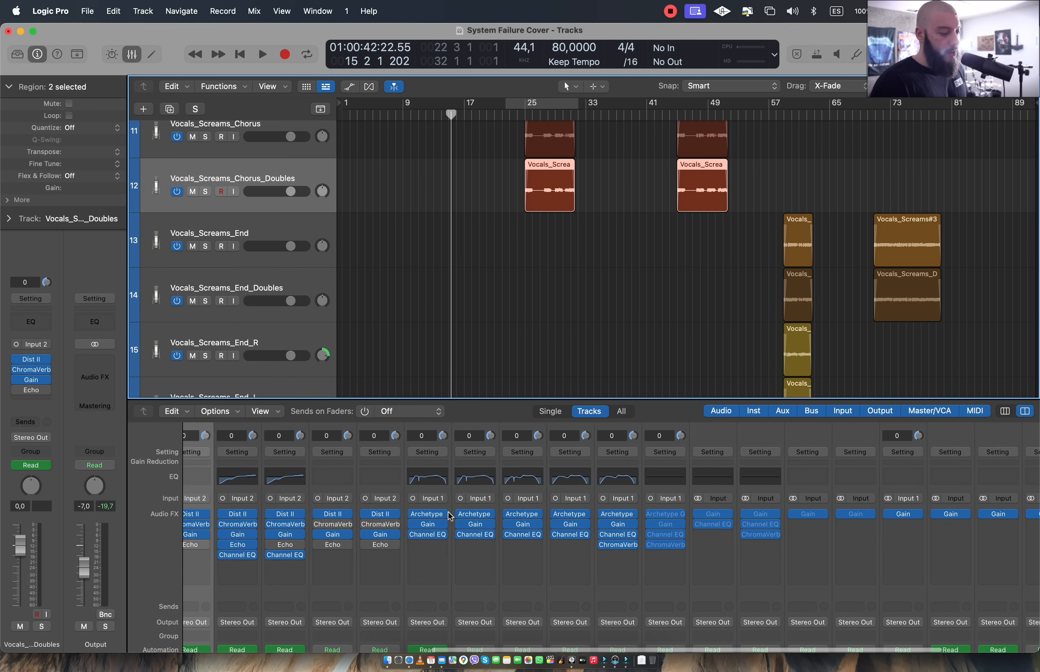
scroll(451, 517, left, 9)
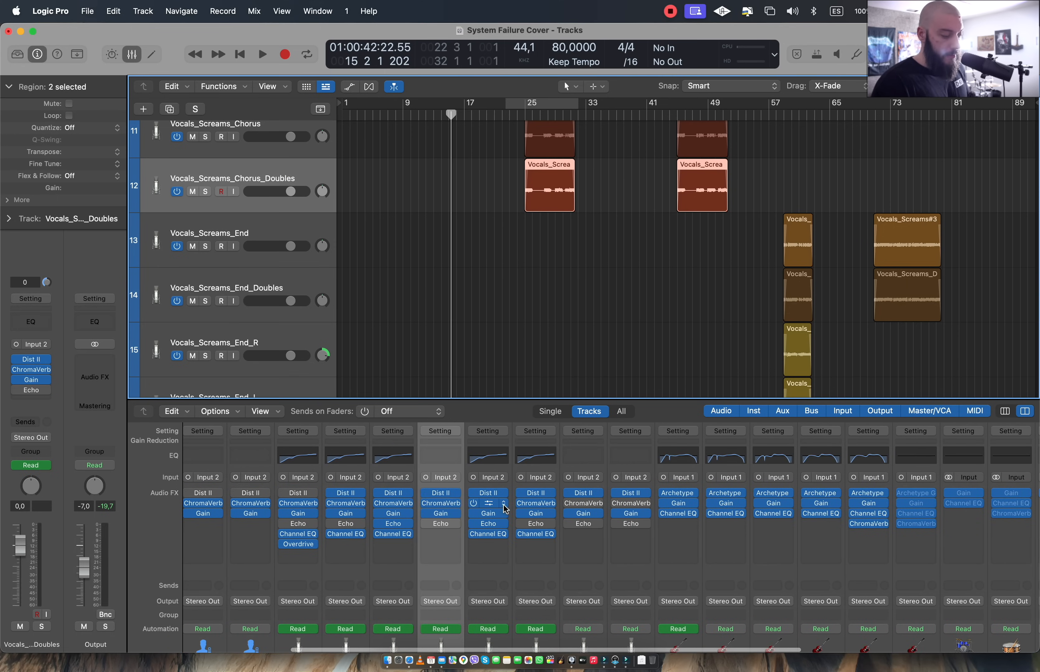
scroll(505, 509, down, 3)
scroll(758, 473, right, 2)
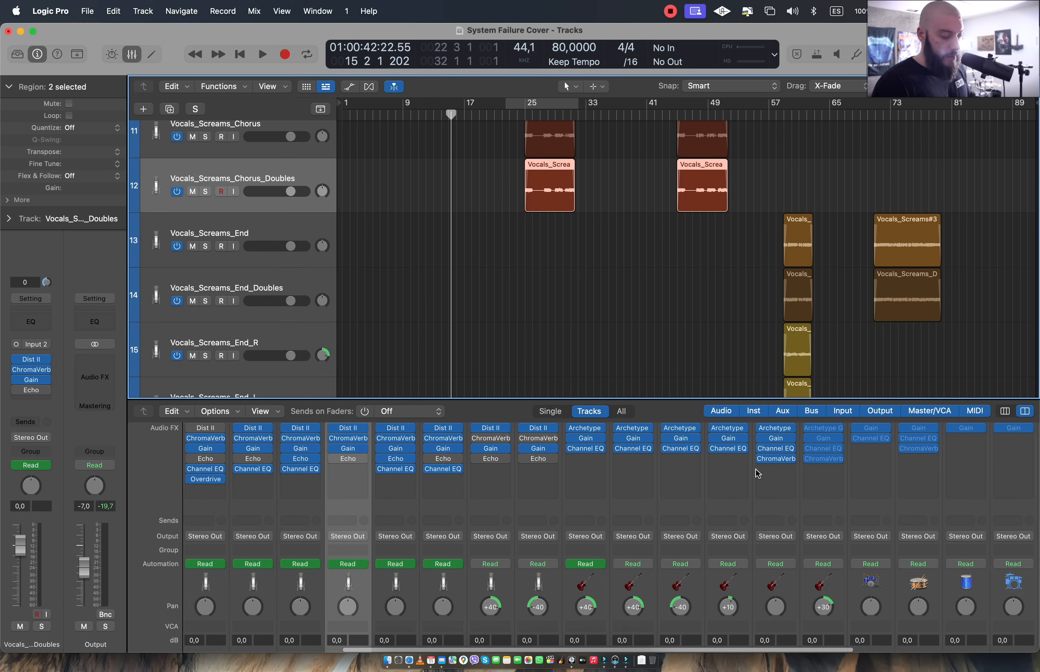
scroll(698, 509, right, 2)
scroll(698, 509, down, 5)
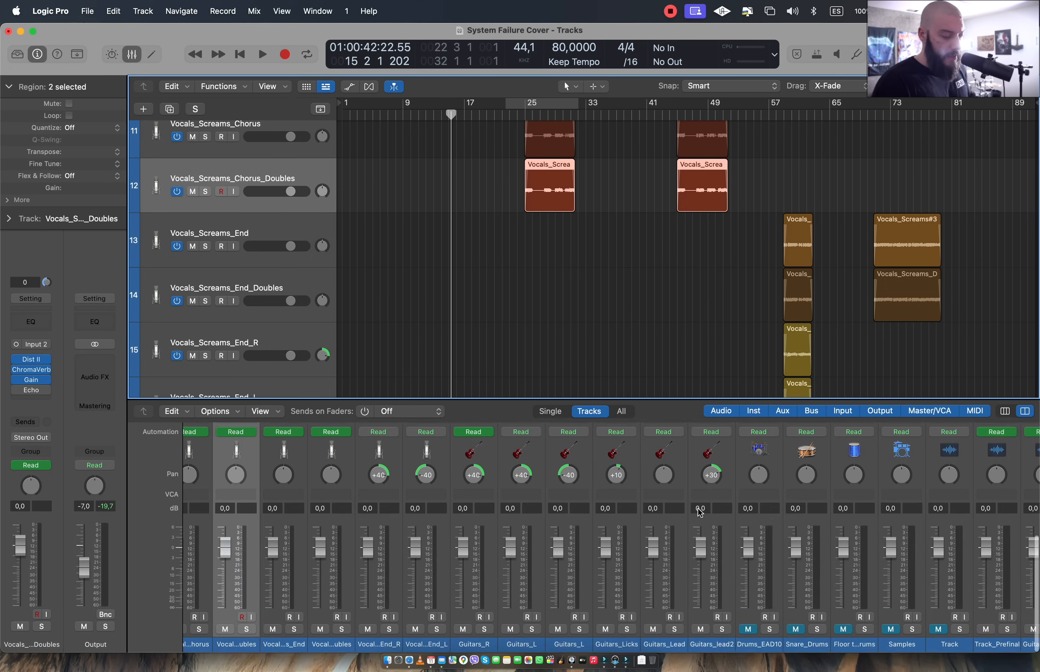